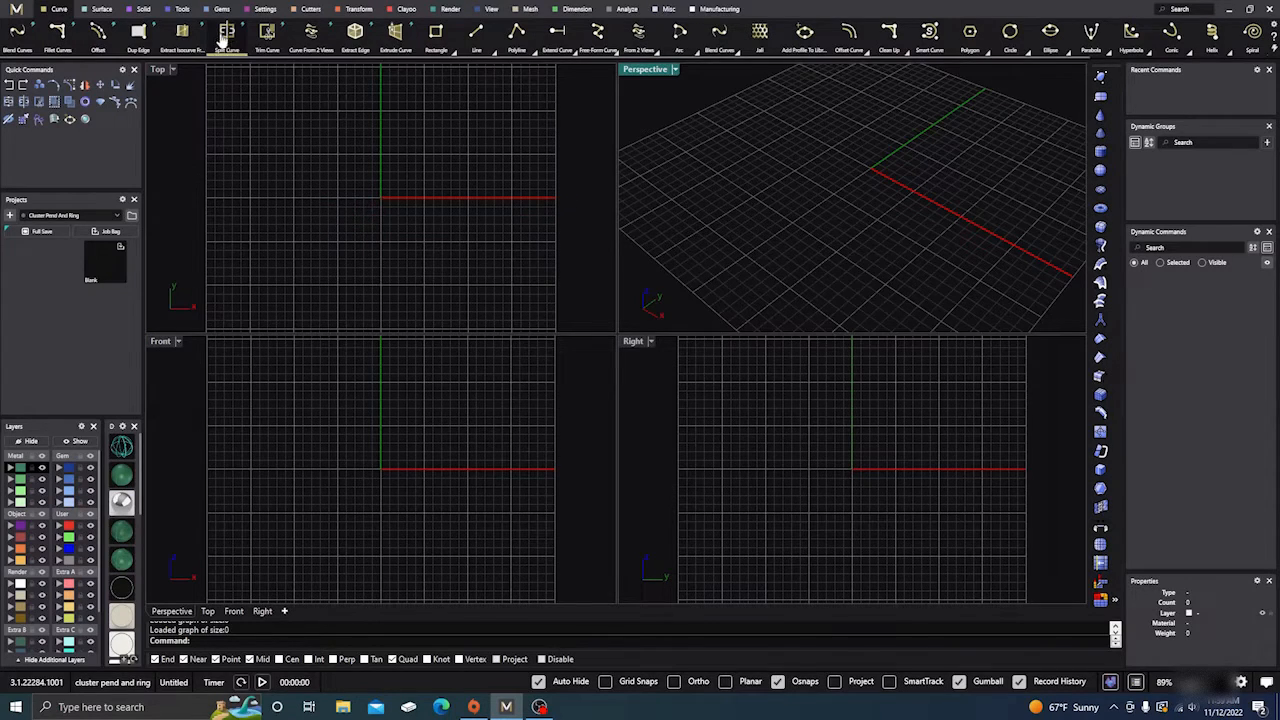
Create a round diamond gem at the origin, sized 5.40 mm (0.588 ct) from the size list.
click(222, 10)
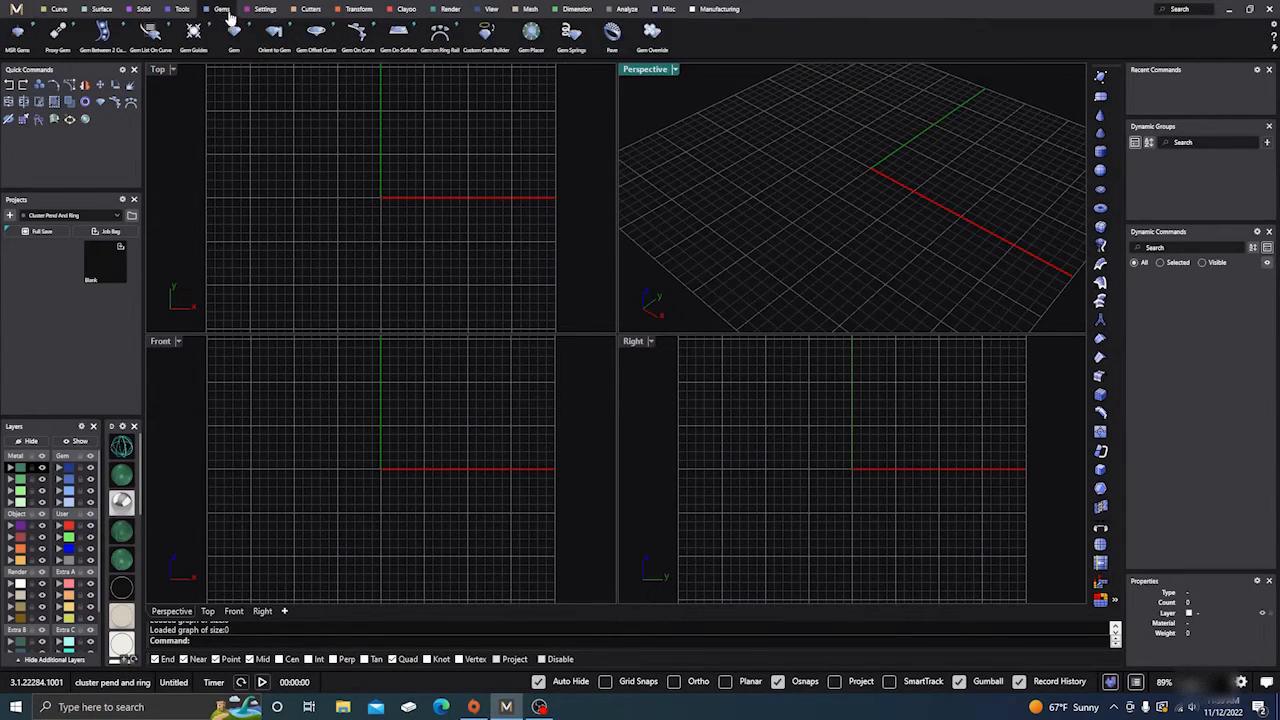
click(233, 35)
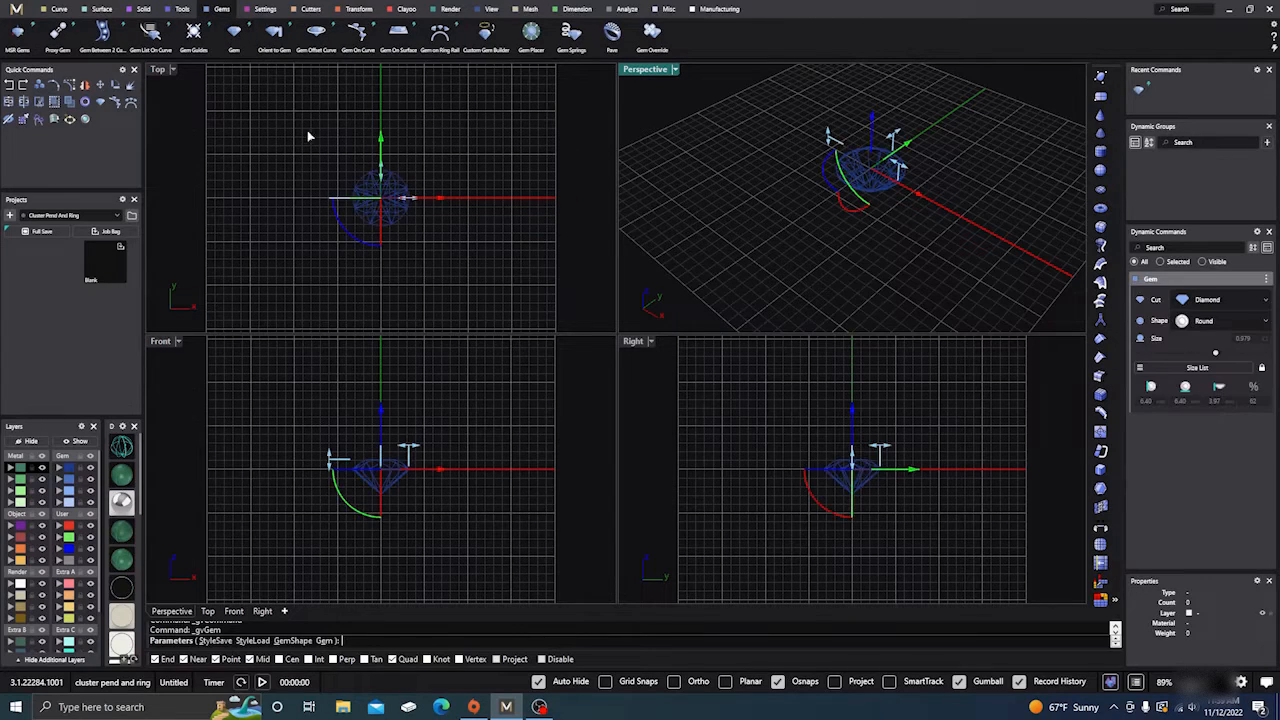
click(1176, 368)
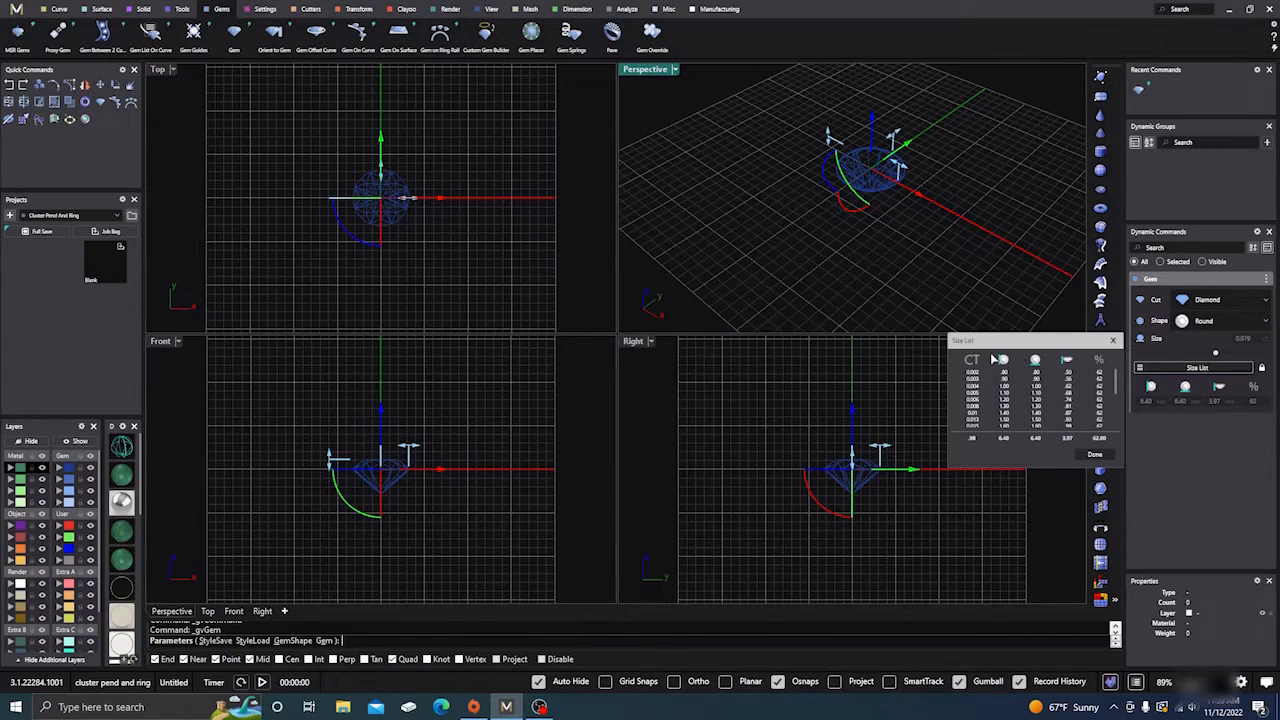
scroll(981, 379, down, 4)
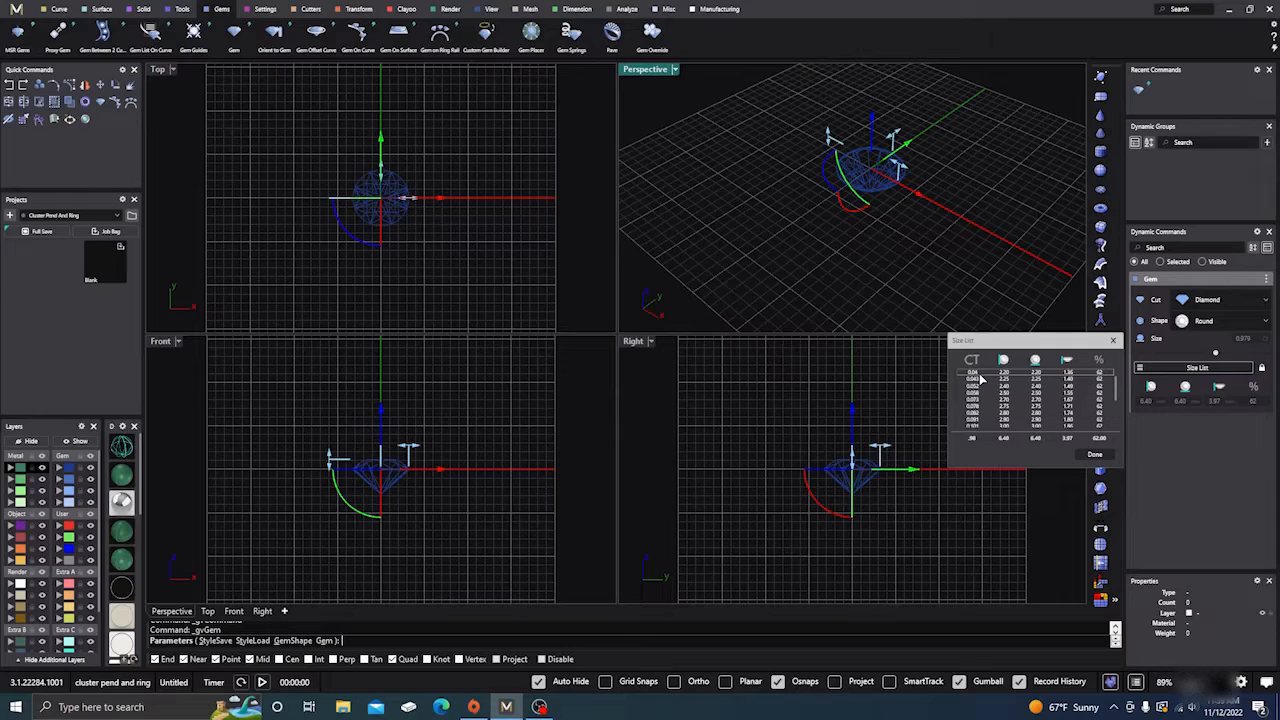
scroll(981, 385, up, 3)
scroll(981, 392, down, 3)
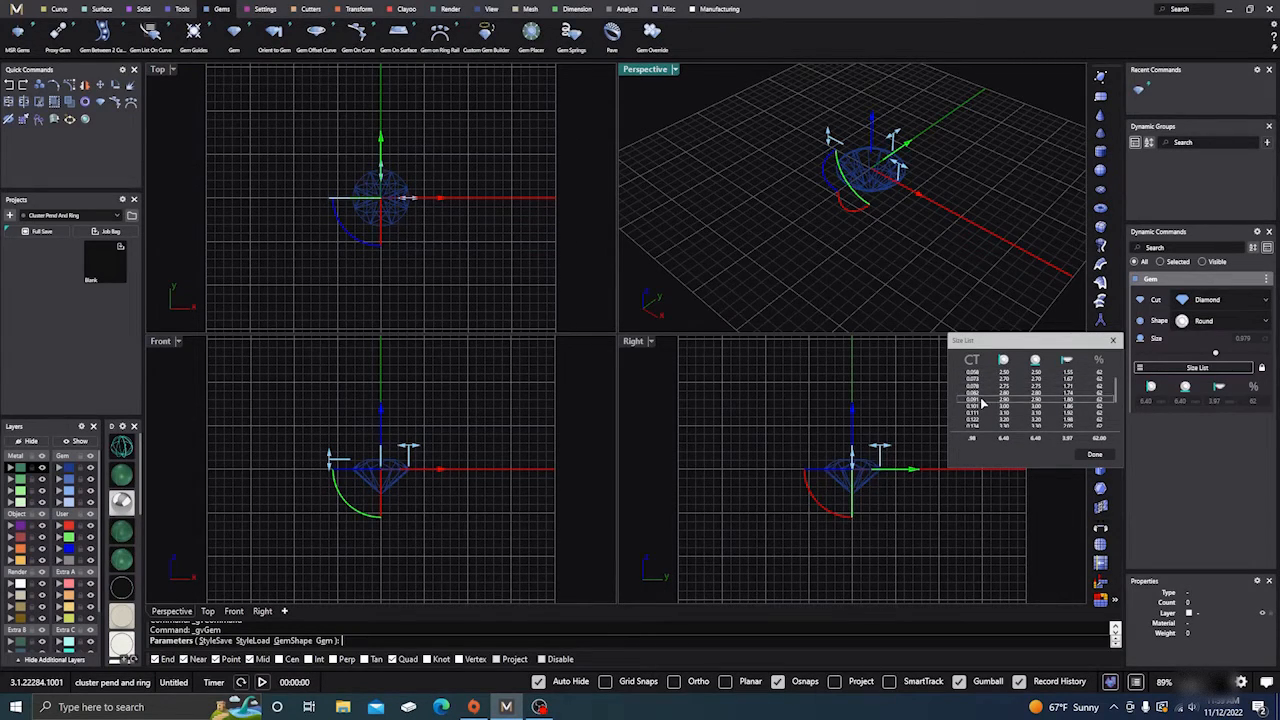
scroll(981, 404, up, 3)
scroll(981, 404, down, 17)
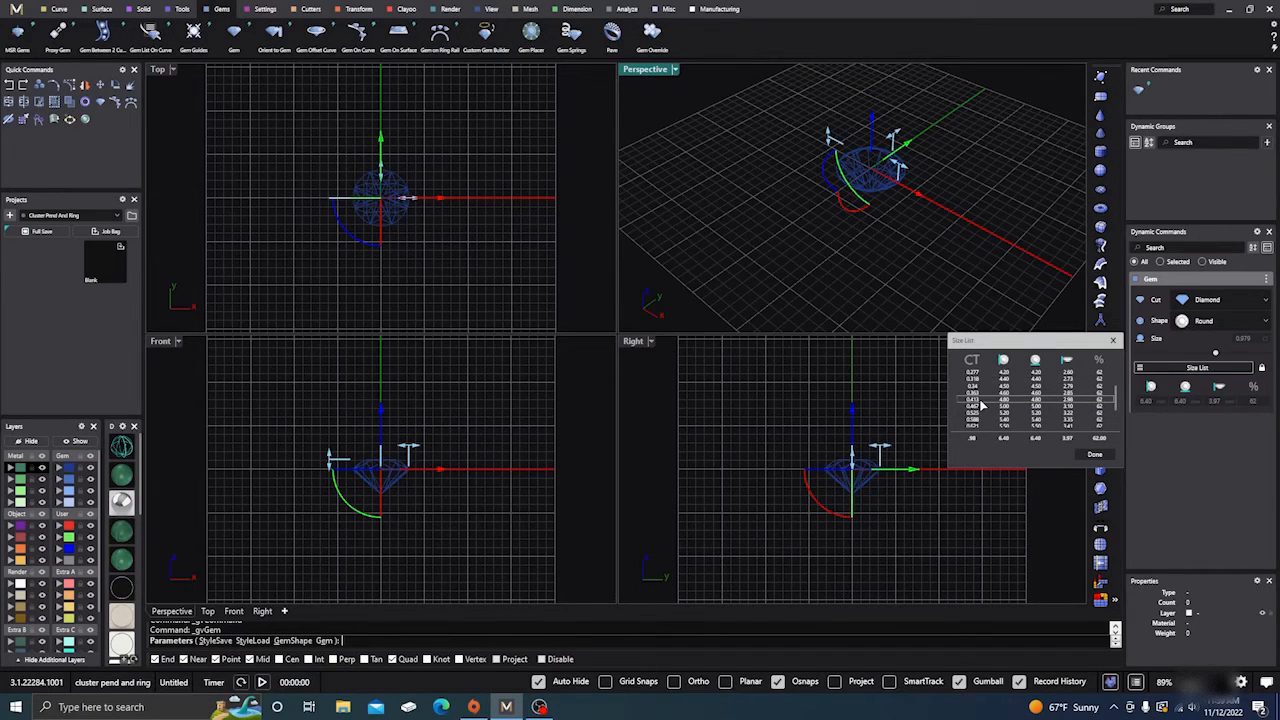
click(974, 422)
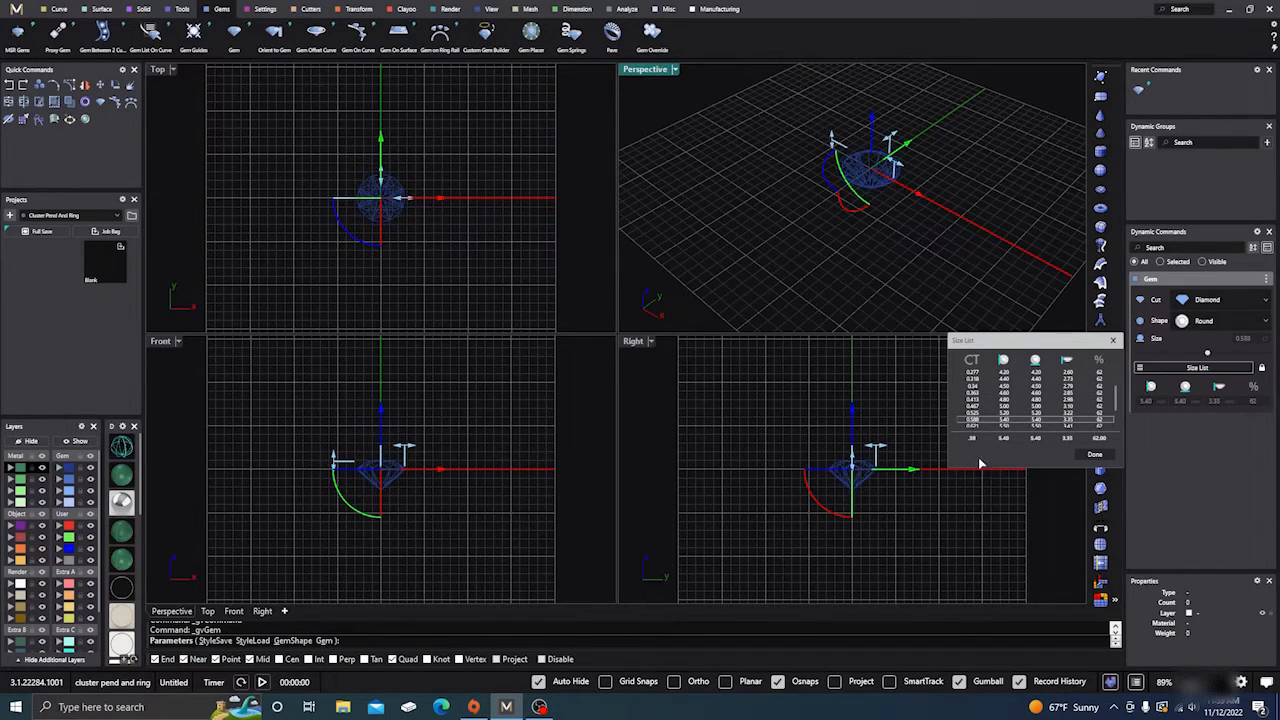
click(1094, 455)
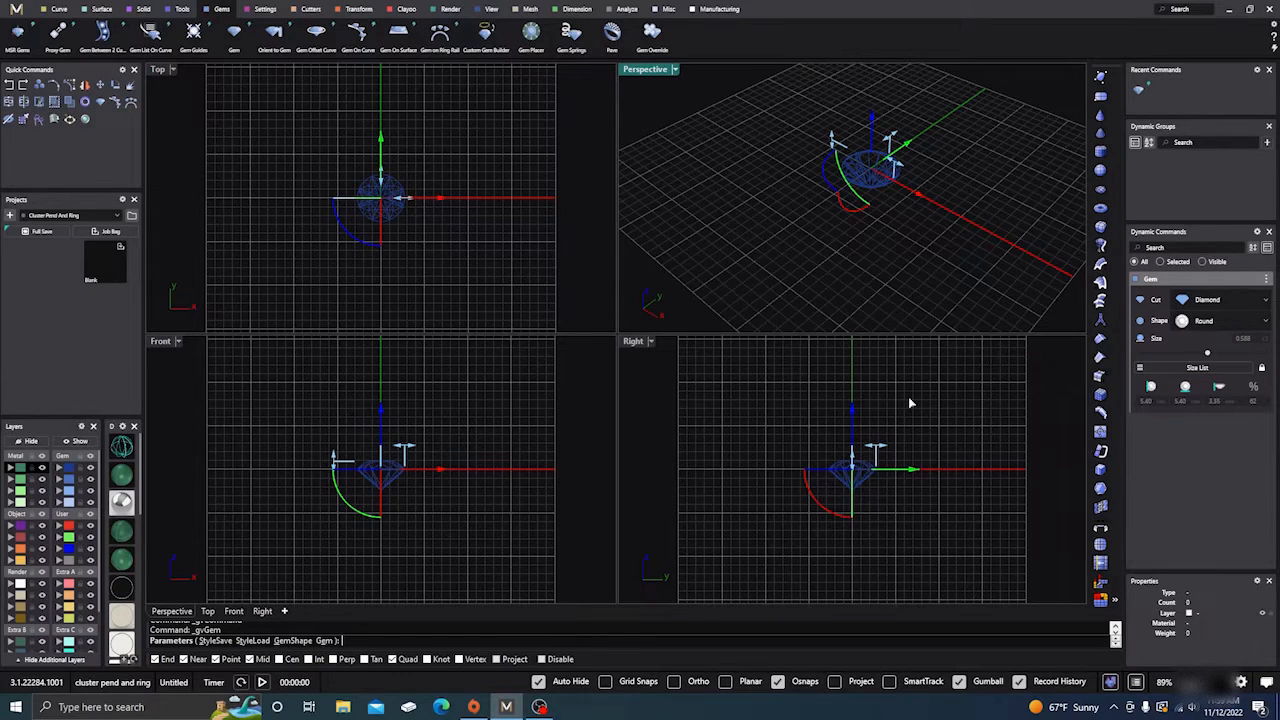
key(Return)
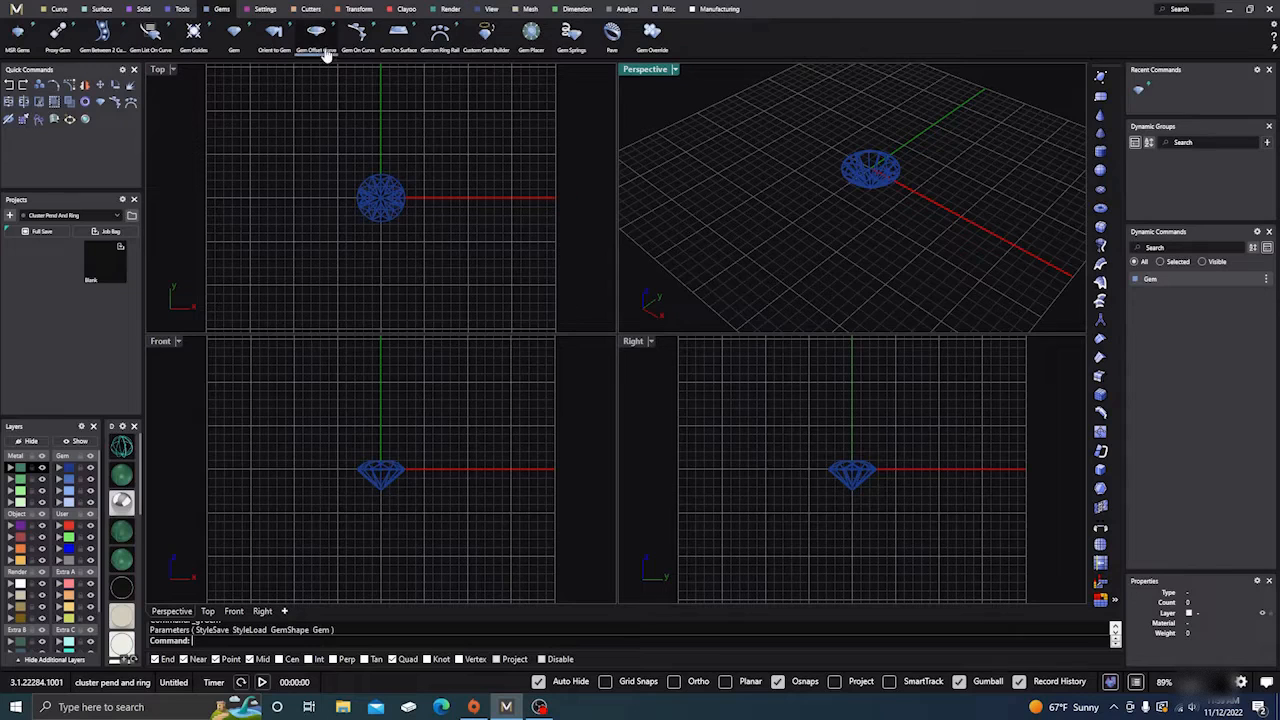
Add a bezel to the round gem and set its dome to 60.
click(381, 200)
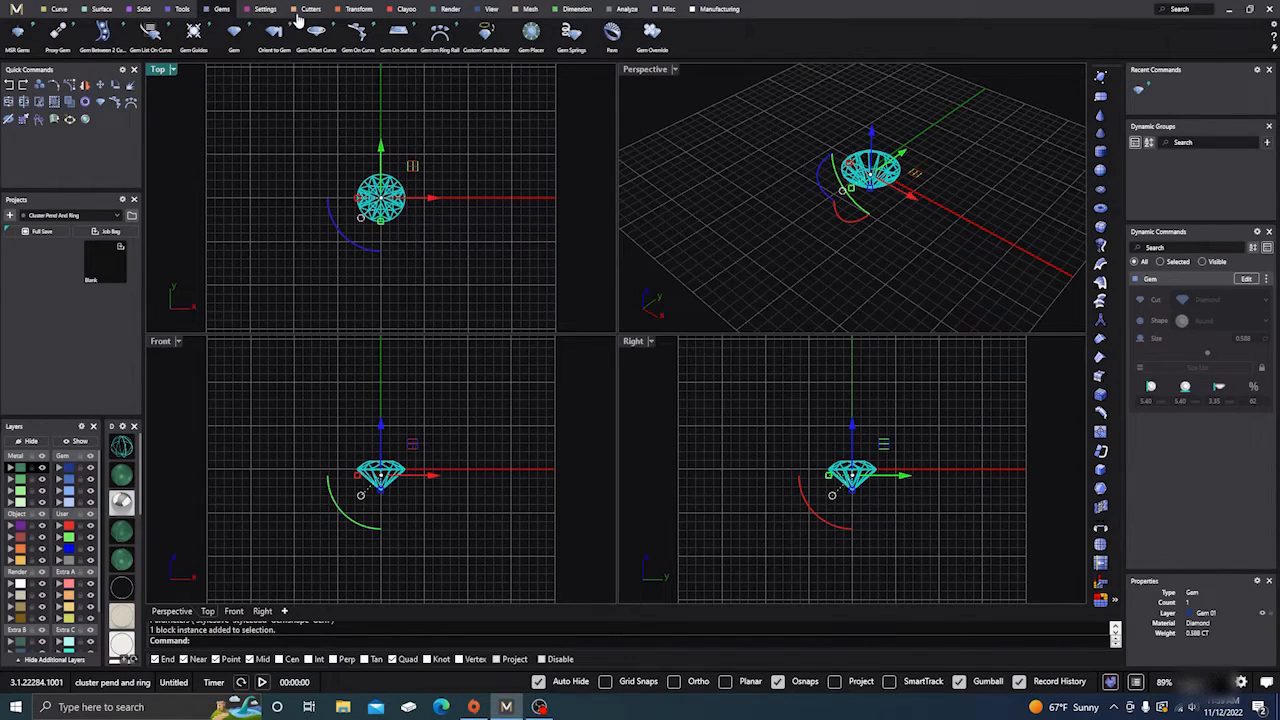
click(265, 10)
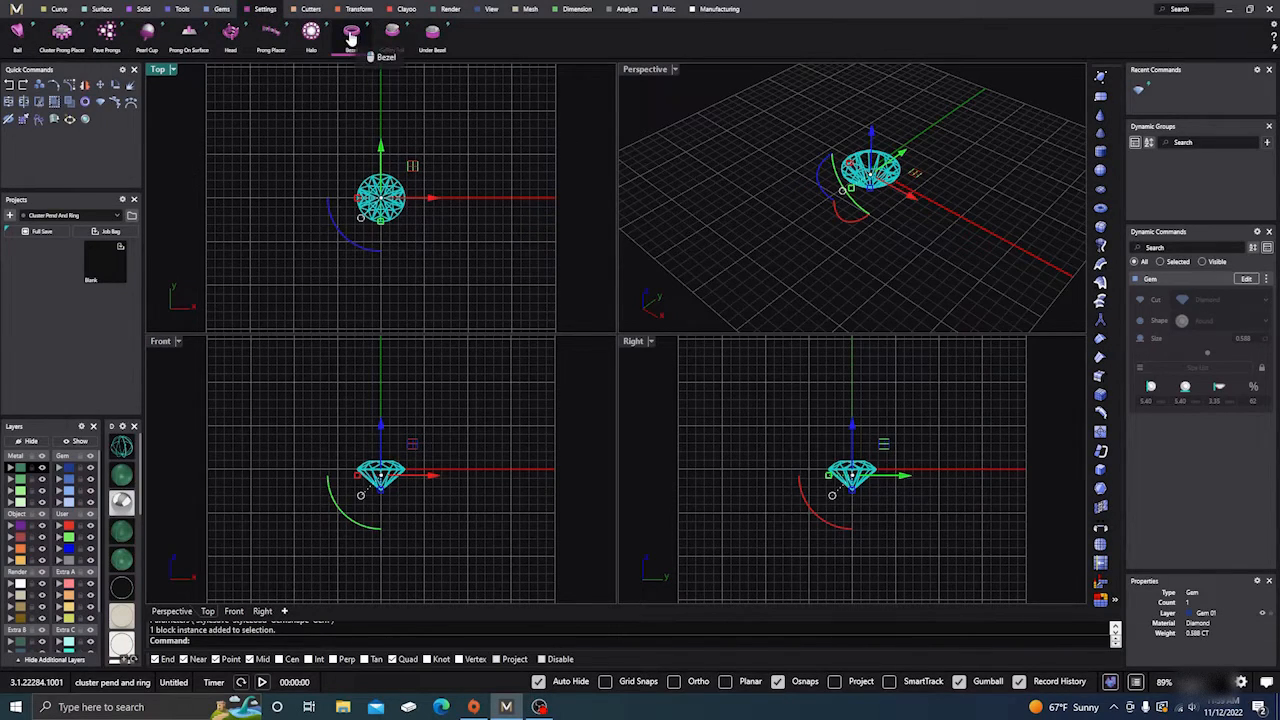
click(351, 32)
scroll(352, 495, up, 5)
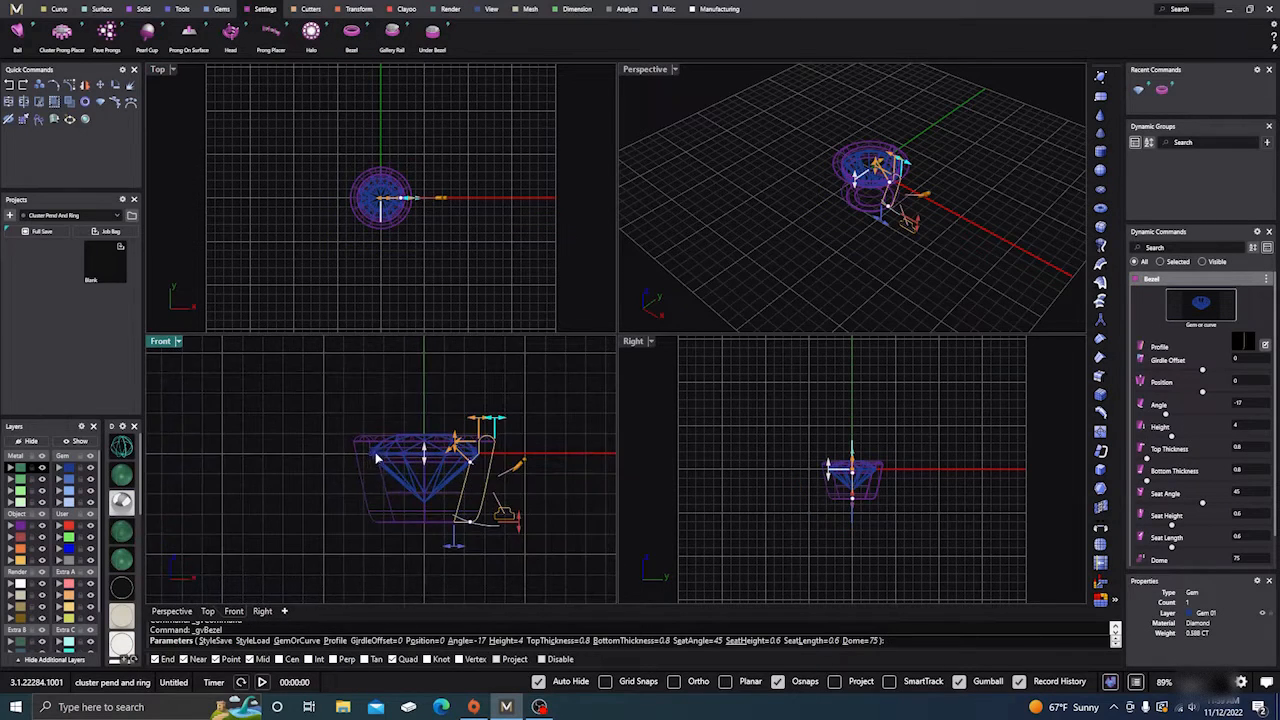
scroll(386, 445, up, 3)
scroll(388, 443, down, 1)
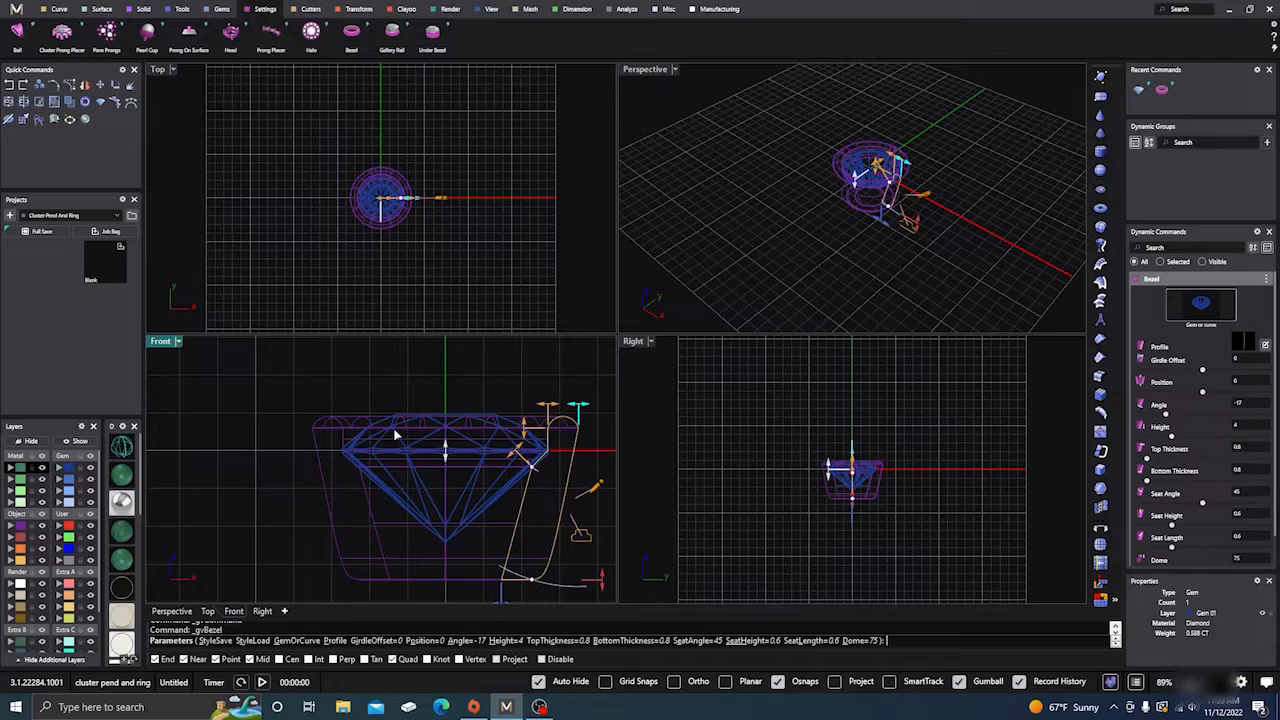
scroll(397, 436, down, 1)
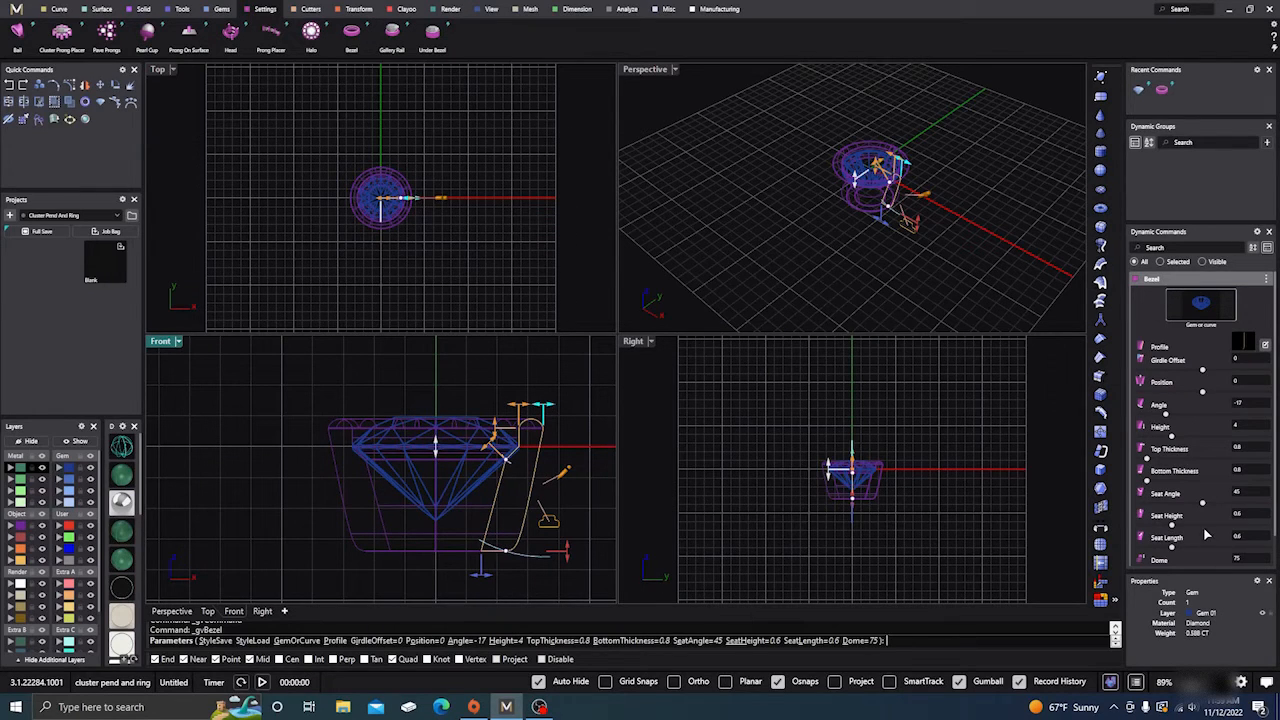
scroll(1215, 538, down, 1)
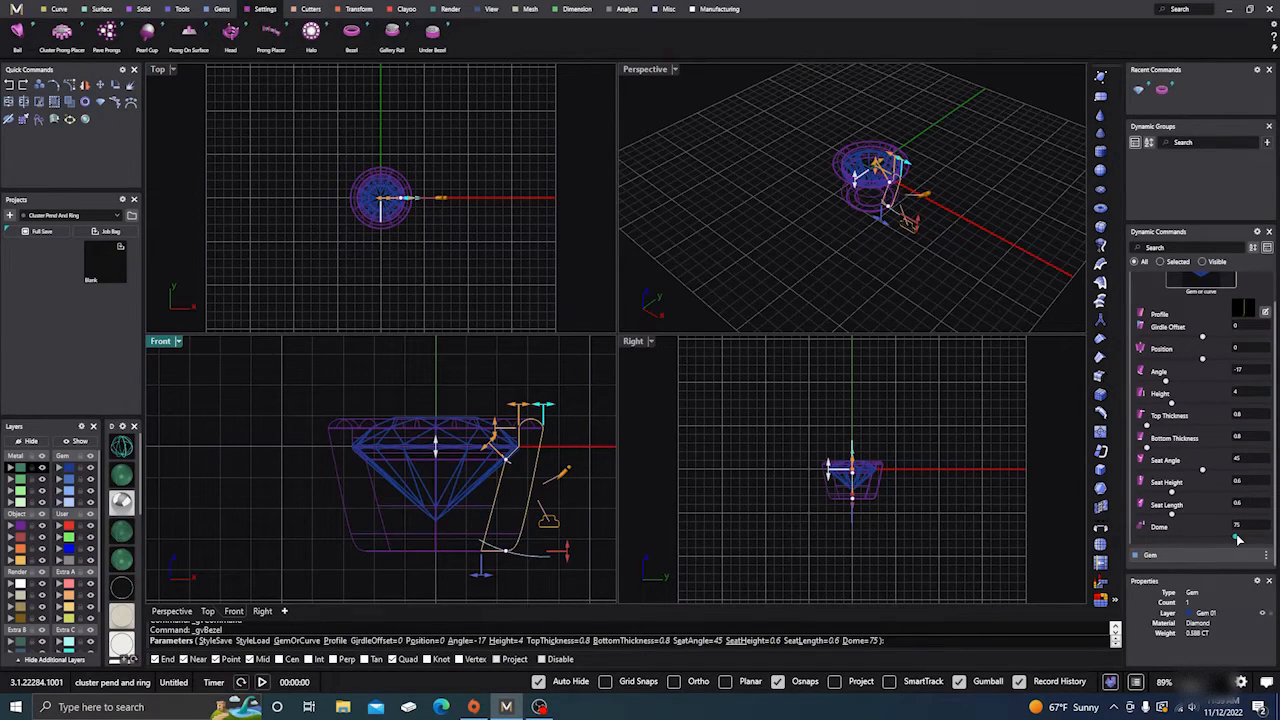
drag(1236, 538, 1216, 540)
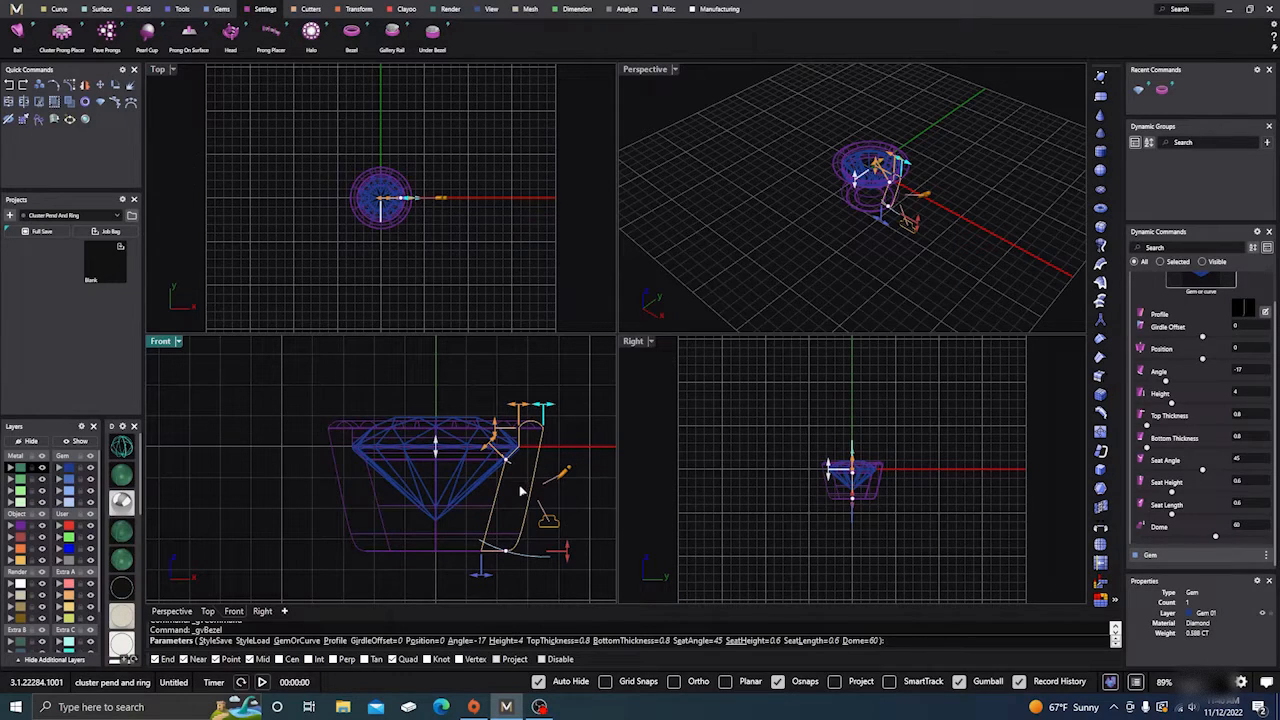
Set the bezel's angle to -11 and its position to -0.01 mm, and finish the bezel.
mouse_move(500, 548)
drag(507, 552, 527, 458)
scroll(527, 458, up, 3)
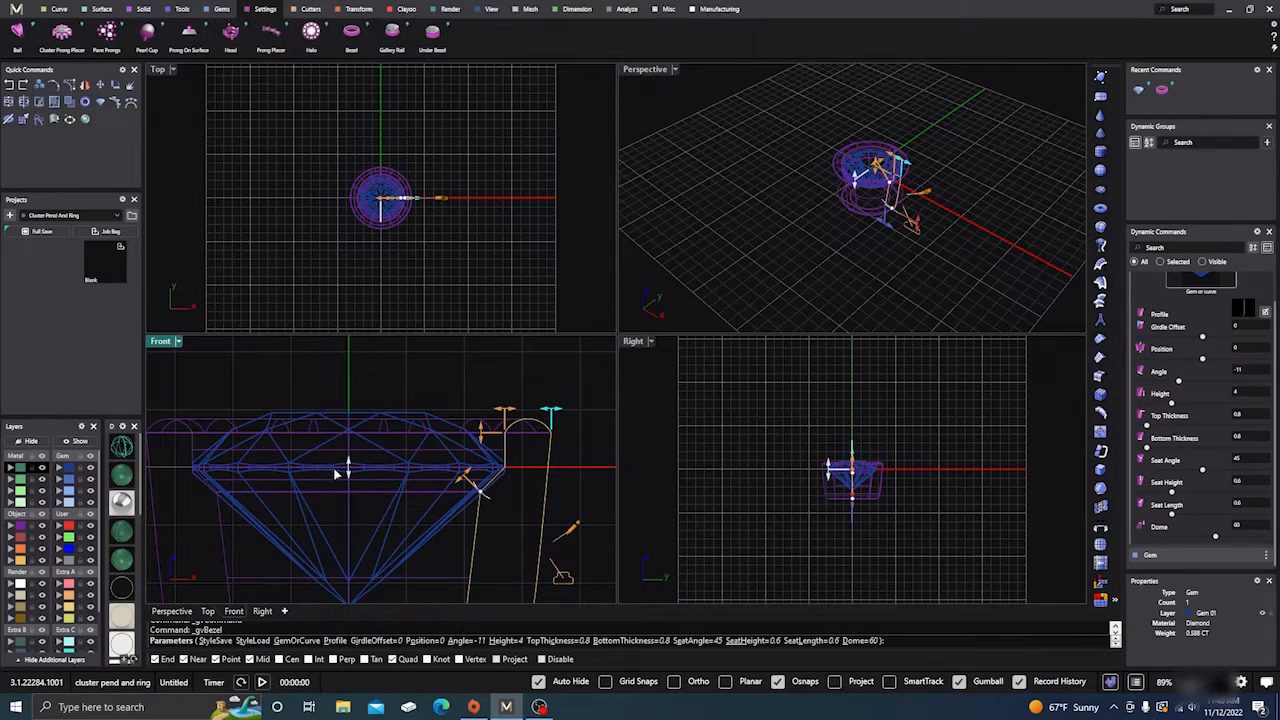
mouse_move(348, 473)
mouse_move(348, 473)
mouse_down()
mouse_move(349, 486)
mouse_move(349, 471)
mouse_up()
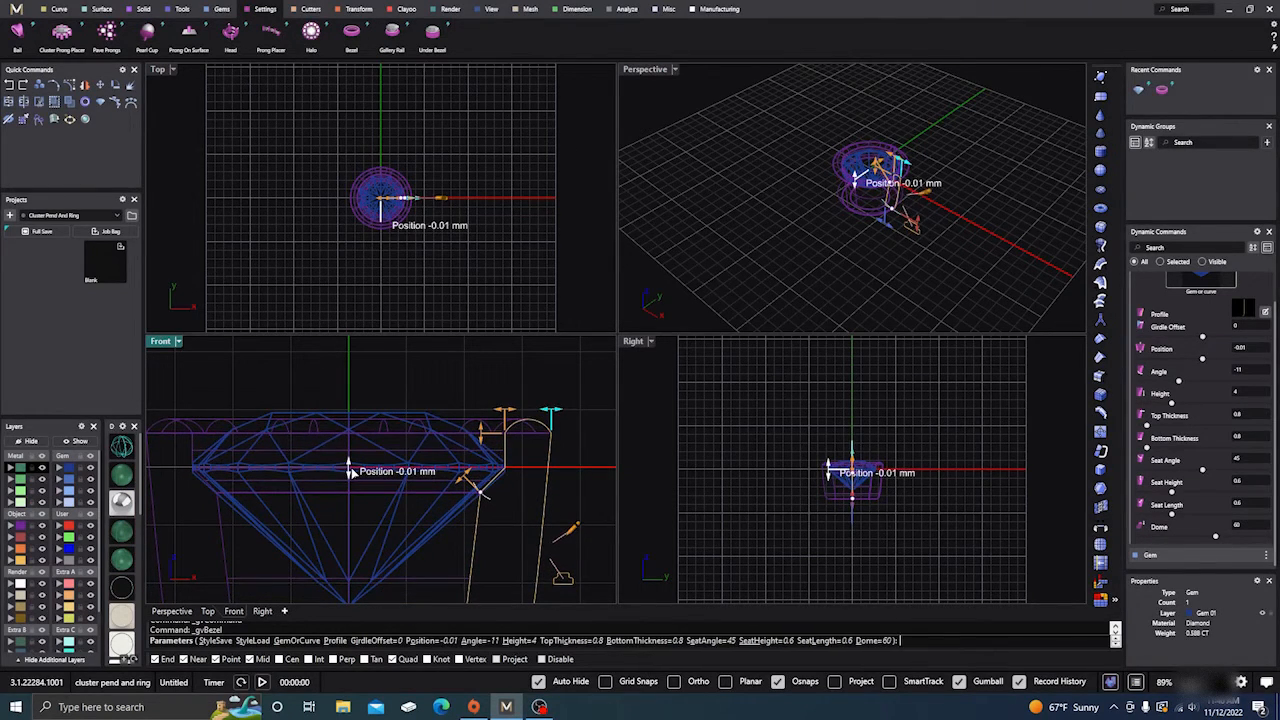
right_click(405, 357)
scroll(426, 365, down, 8)
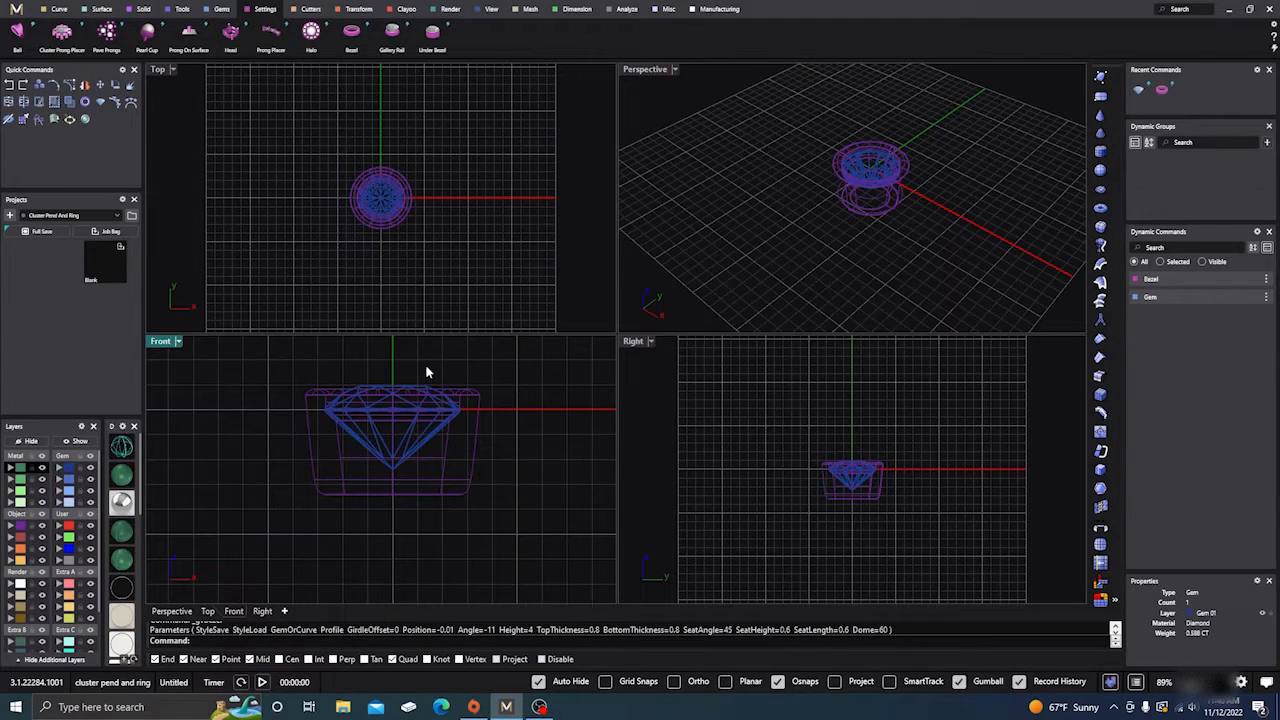
Draw a circle about 9 mm in diameter around the bezel, centred at 0,0,0.
scroll(378, 182, up, 4)
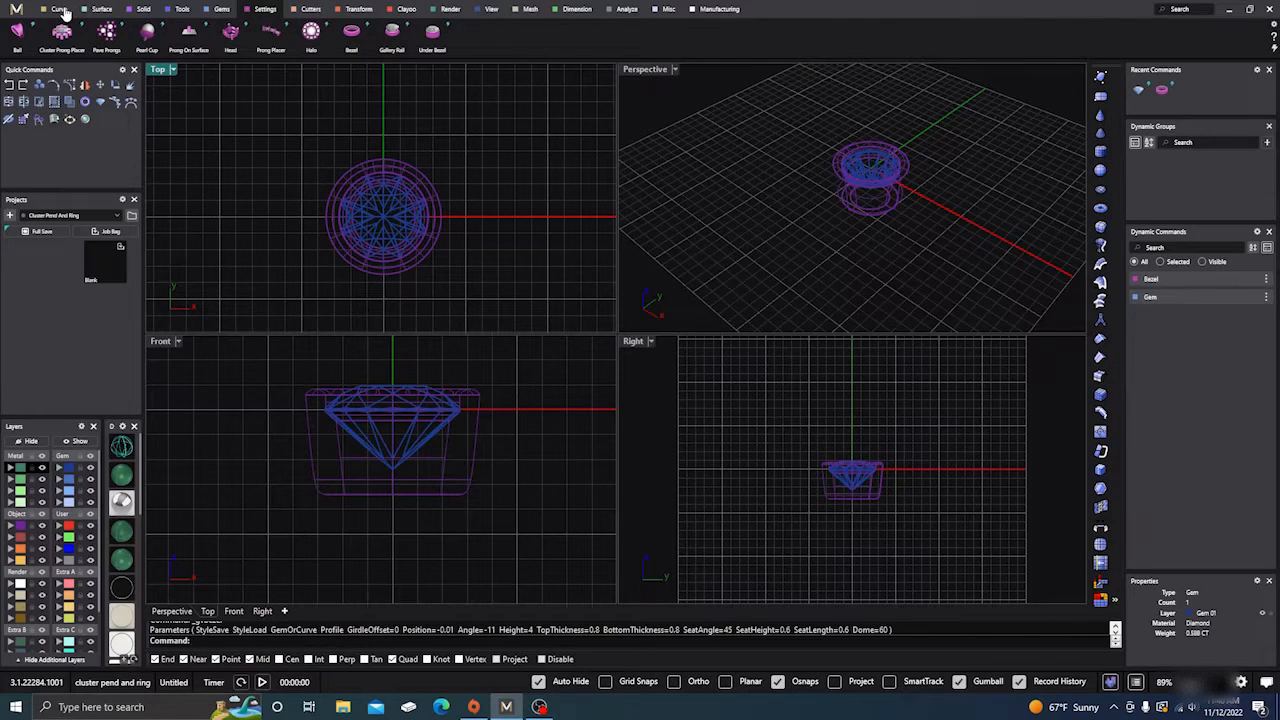
click(60, 10)
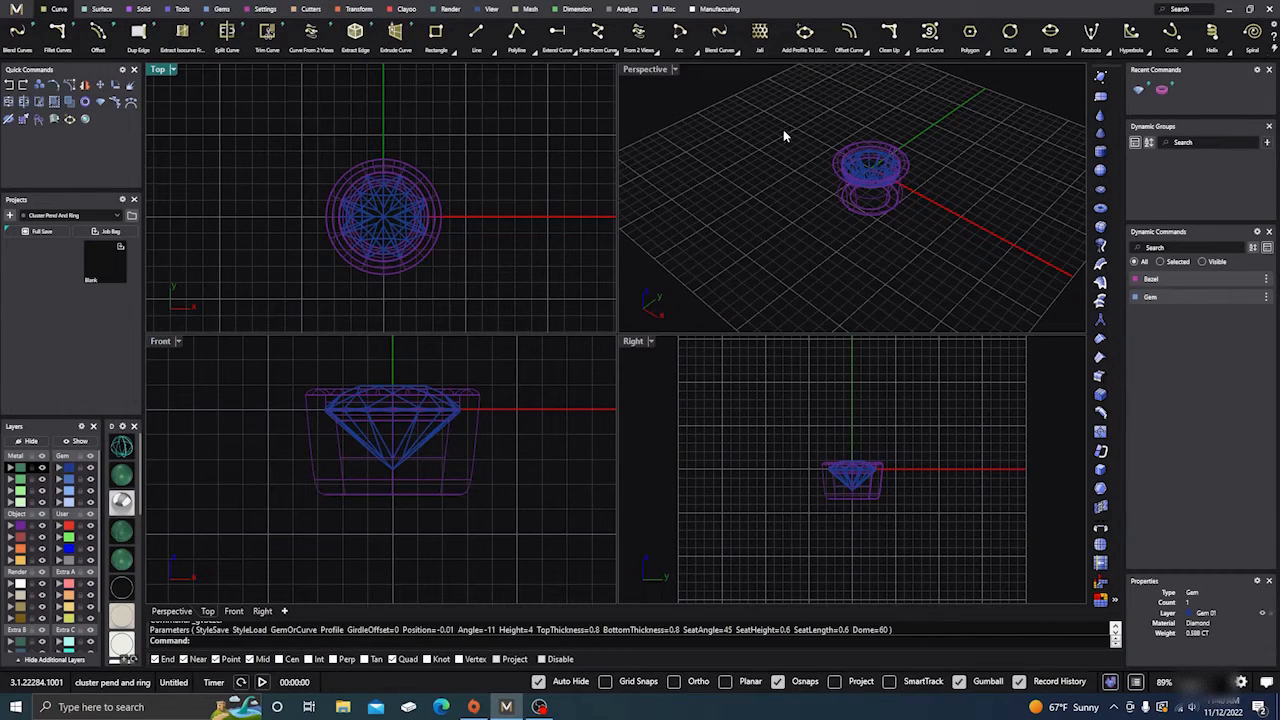
click(1010, 32)
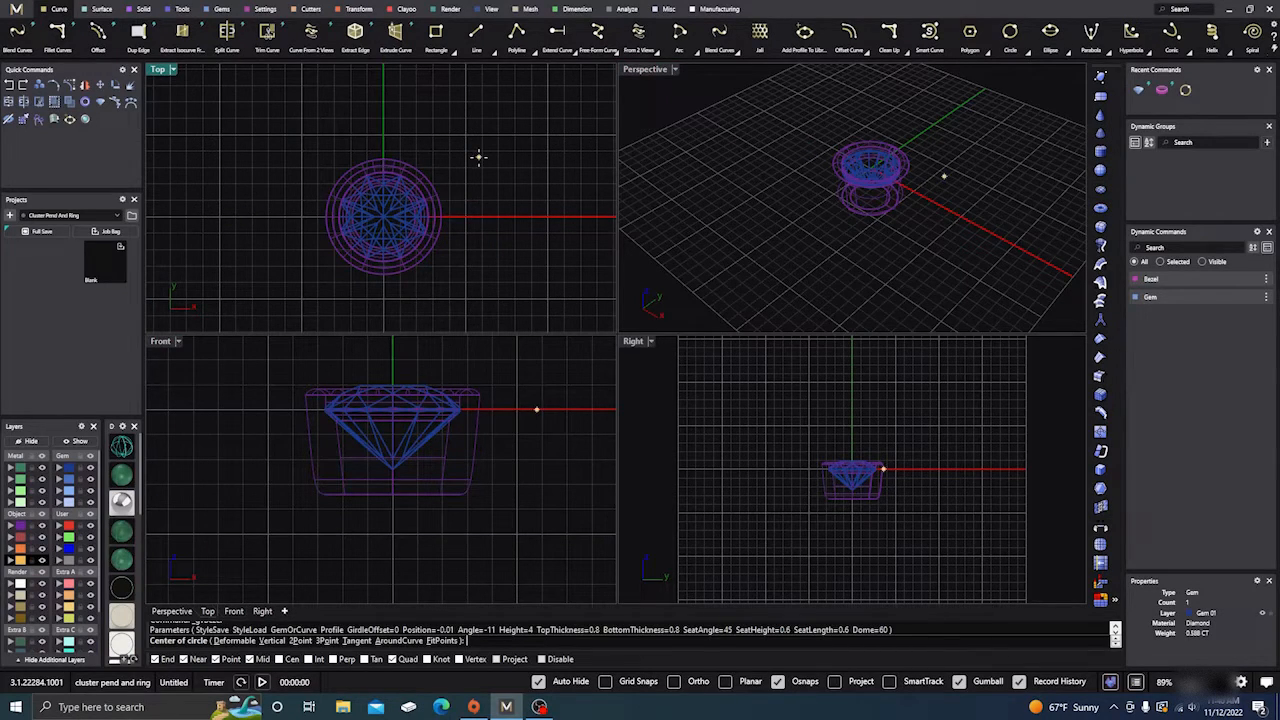
text(0,0,0)
key(Return)
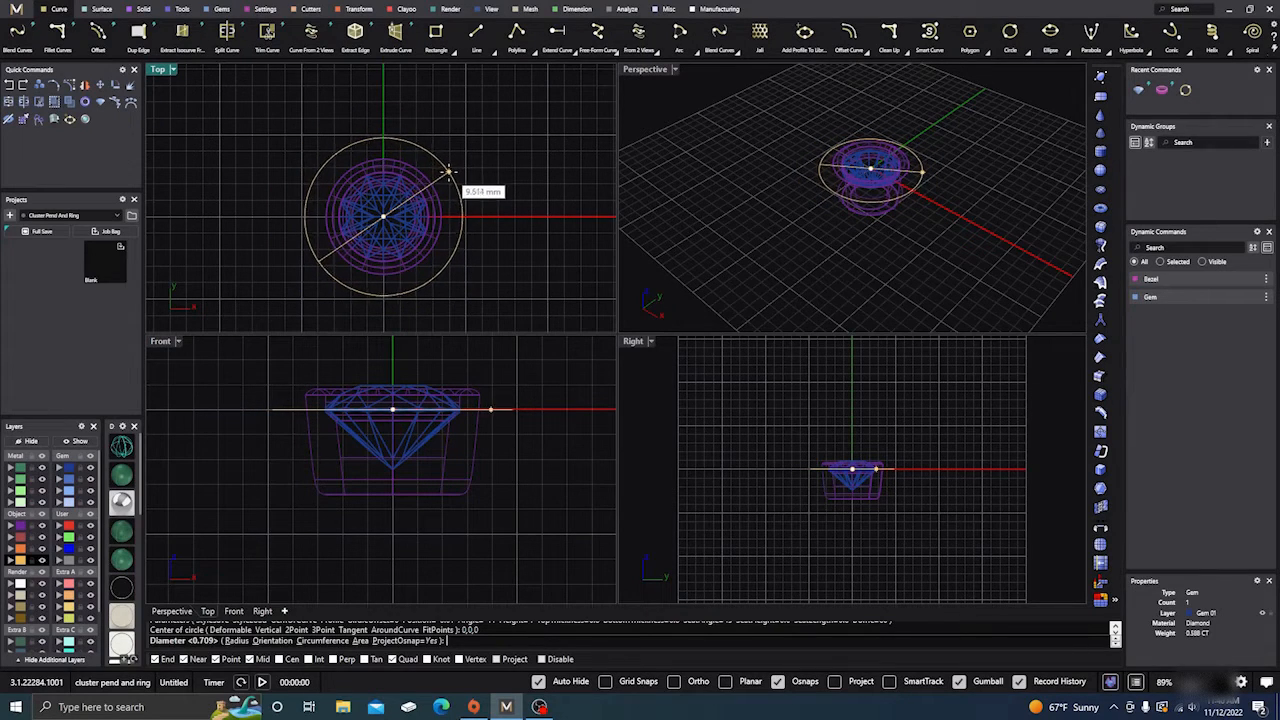
click(445, 172)
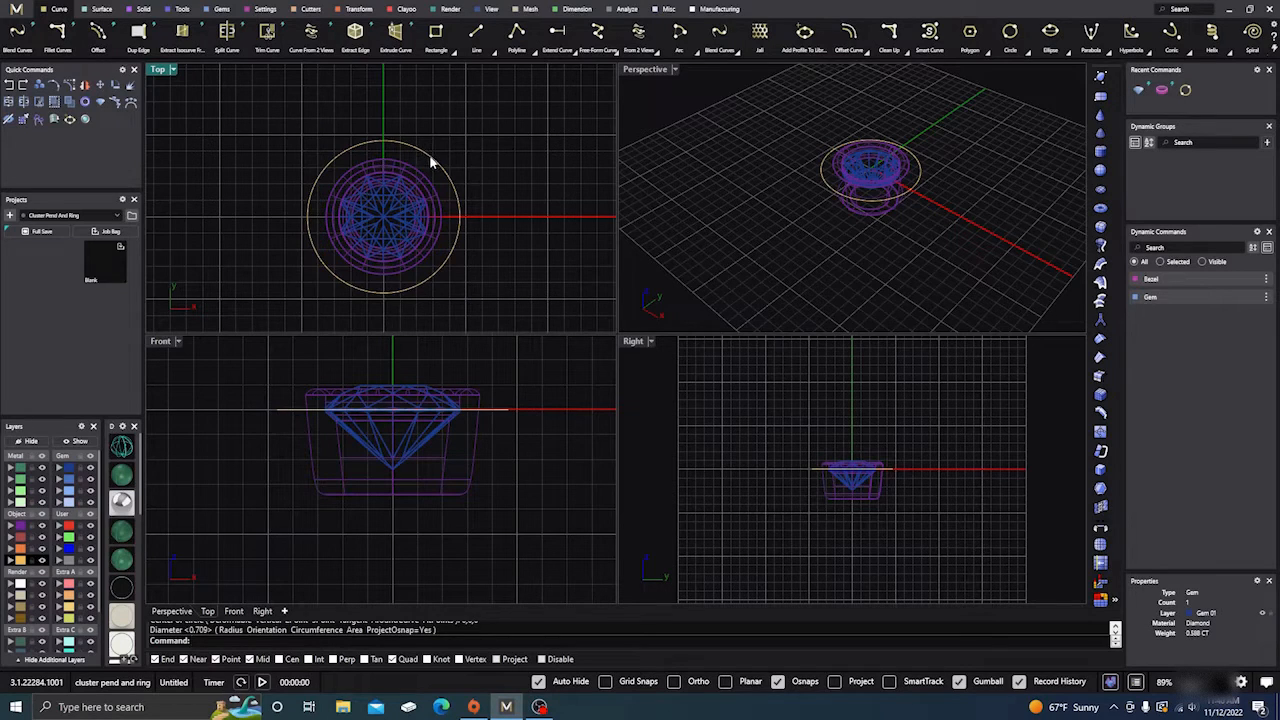
Place diamonds along the circle with Gem On Curve, using the Pear shape.
shift+click(432, 163)
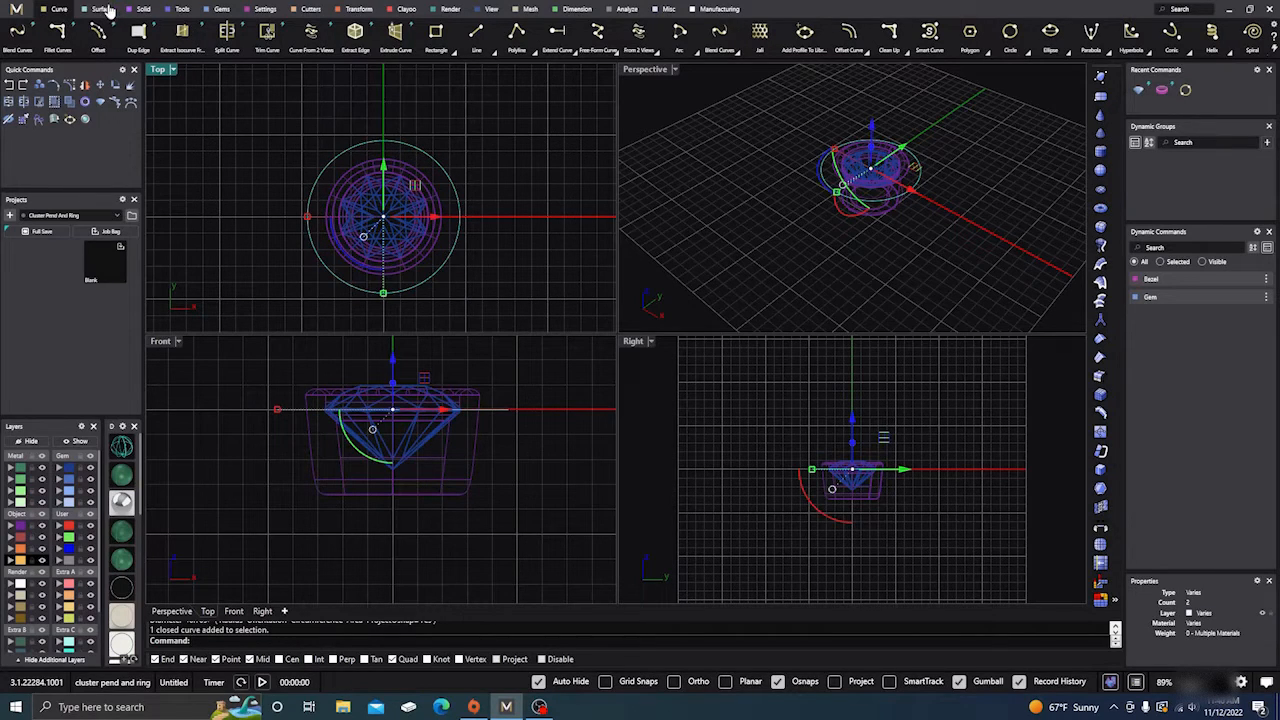
click(221, 9)
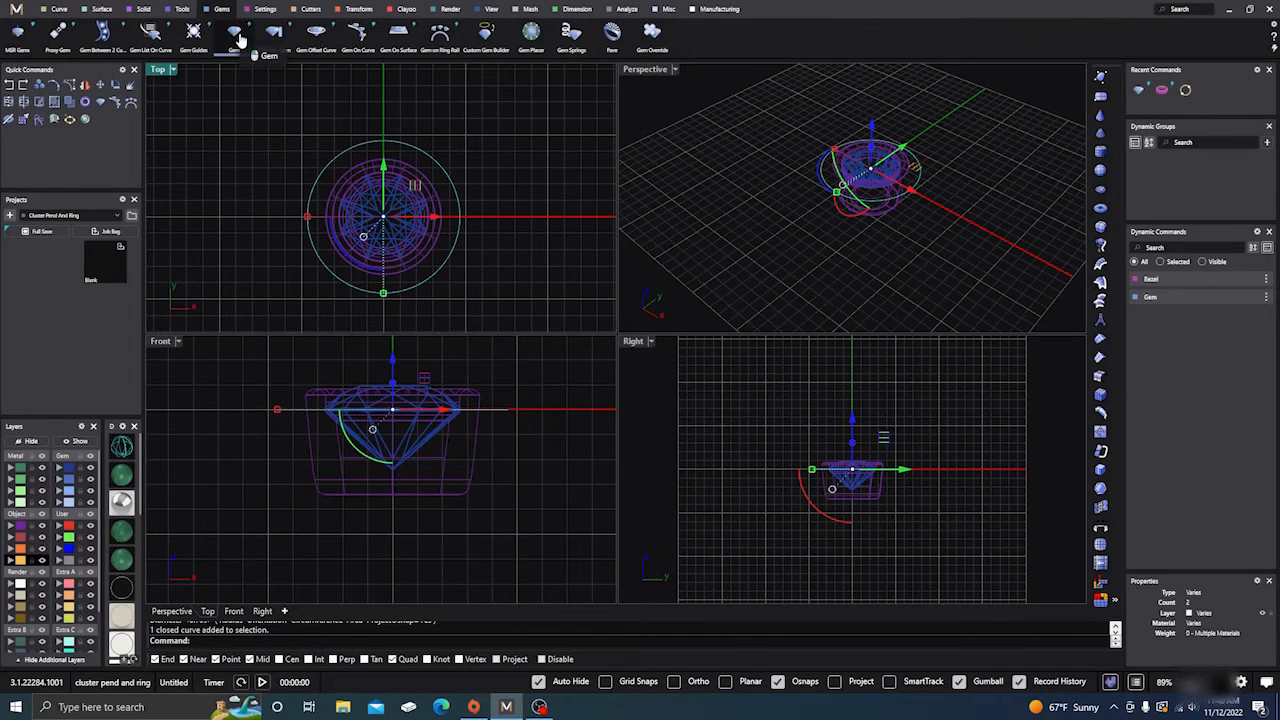
click(358, 33)
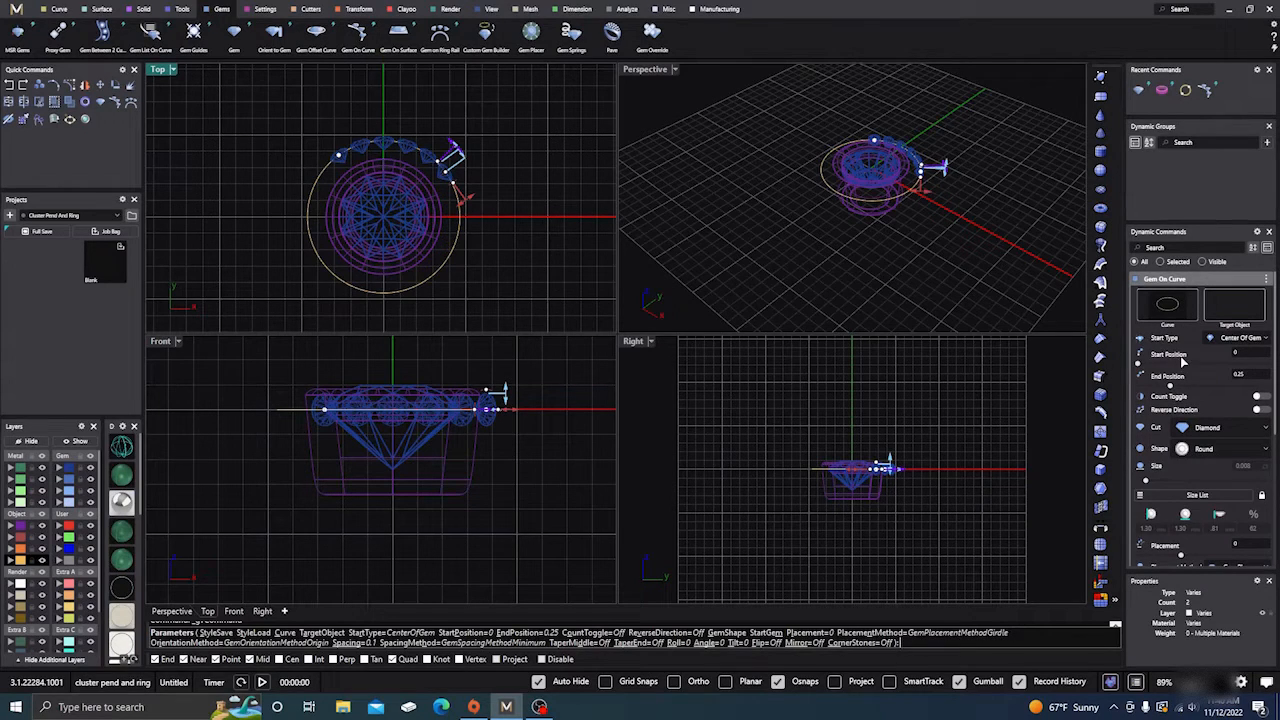
scroll(1182, 362, down, 1)
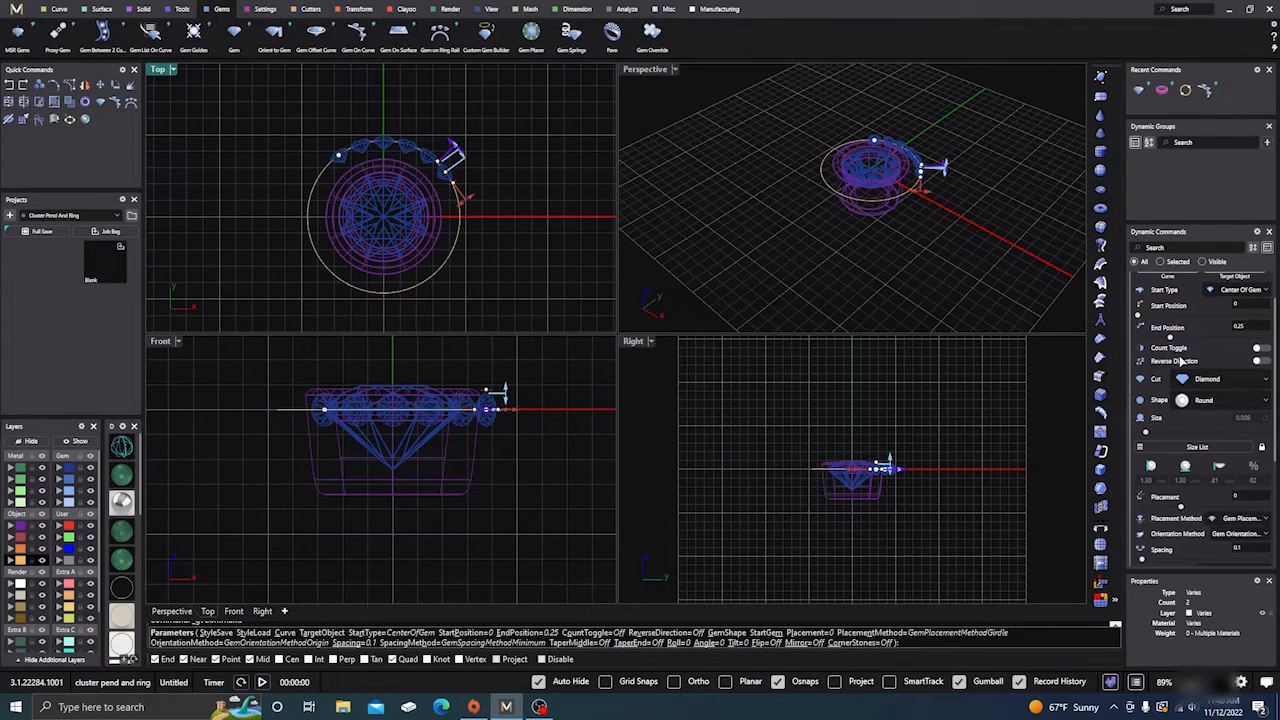
click(1205, 401)
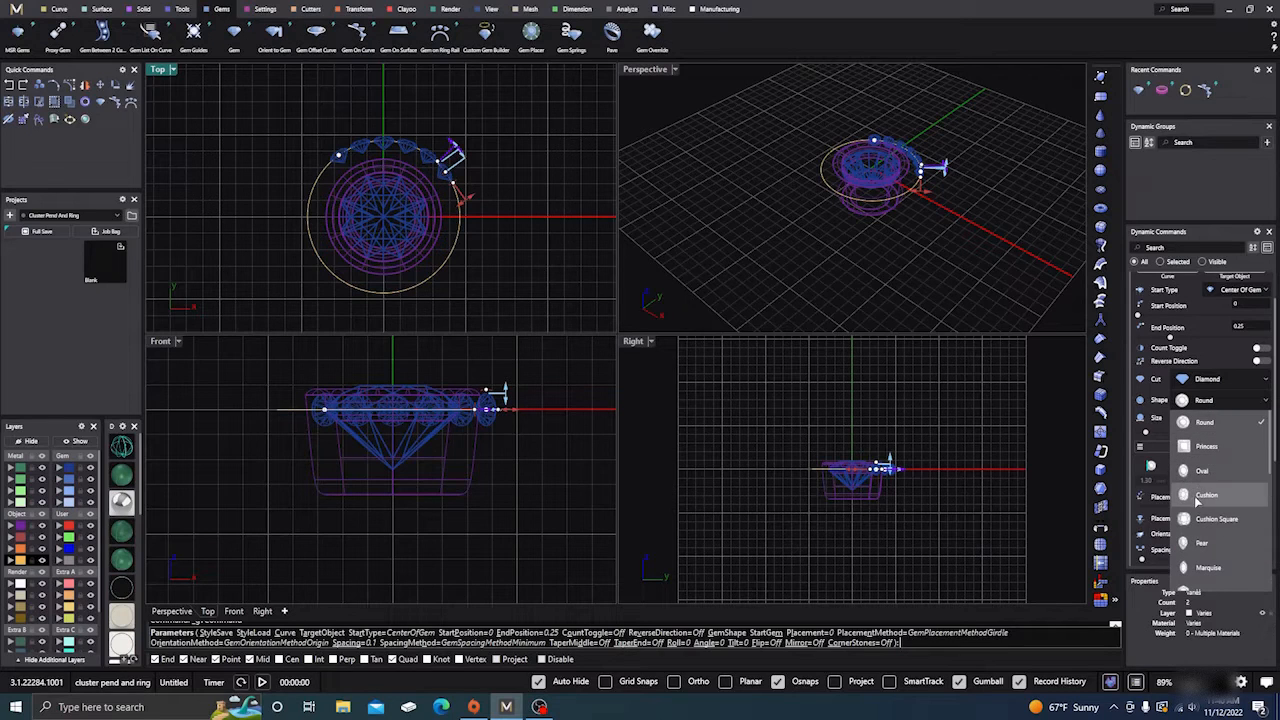
click(1201, 544)
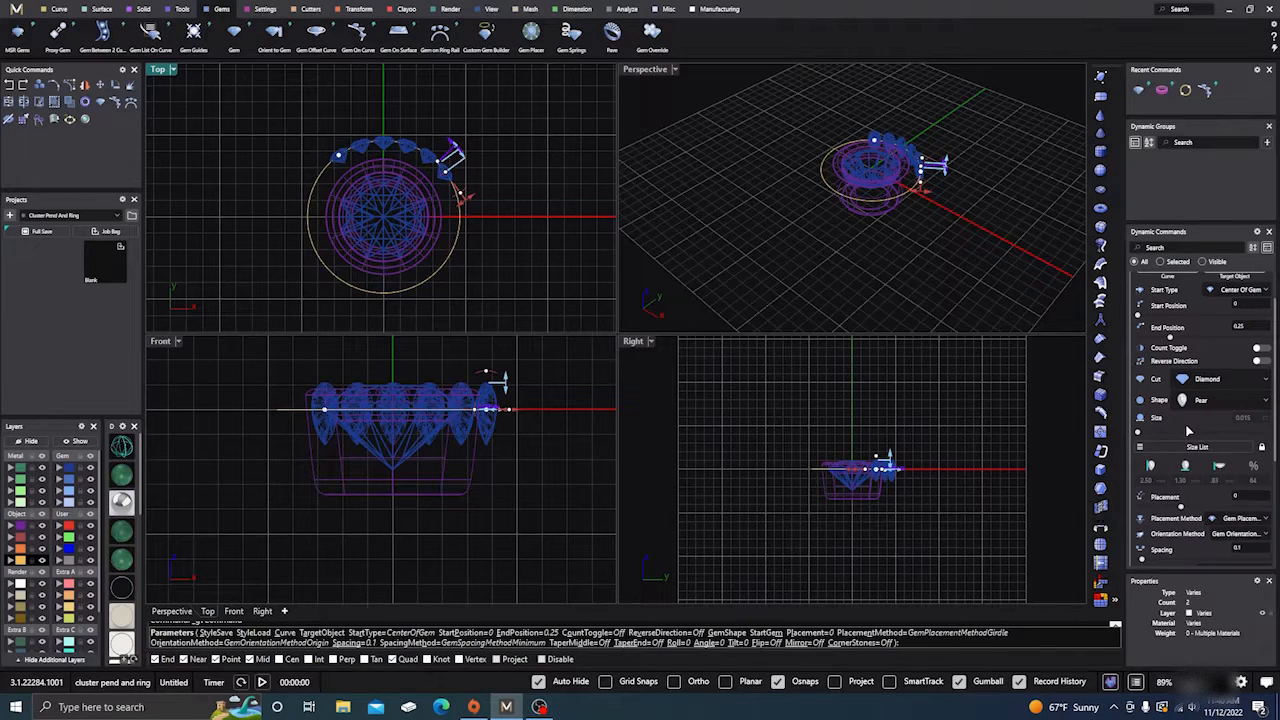
Set the pear gems' orientation method to Down, and show the maximized Top view in shaded display.
scroll(1187, 425, down, 2)
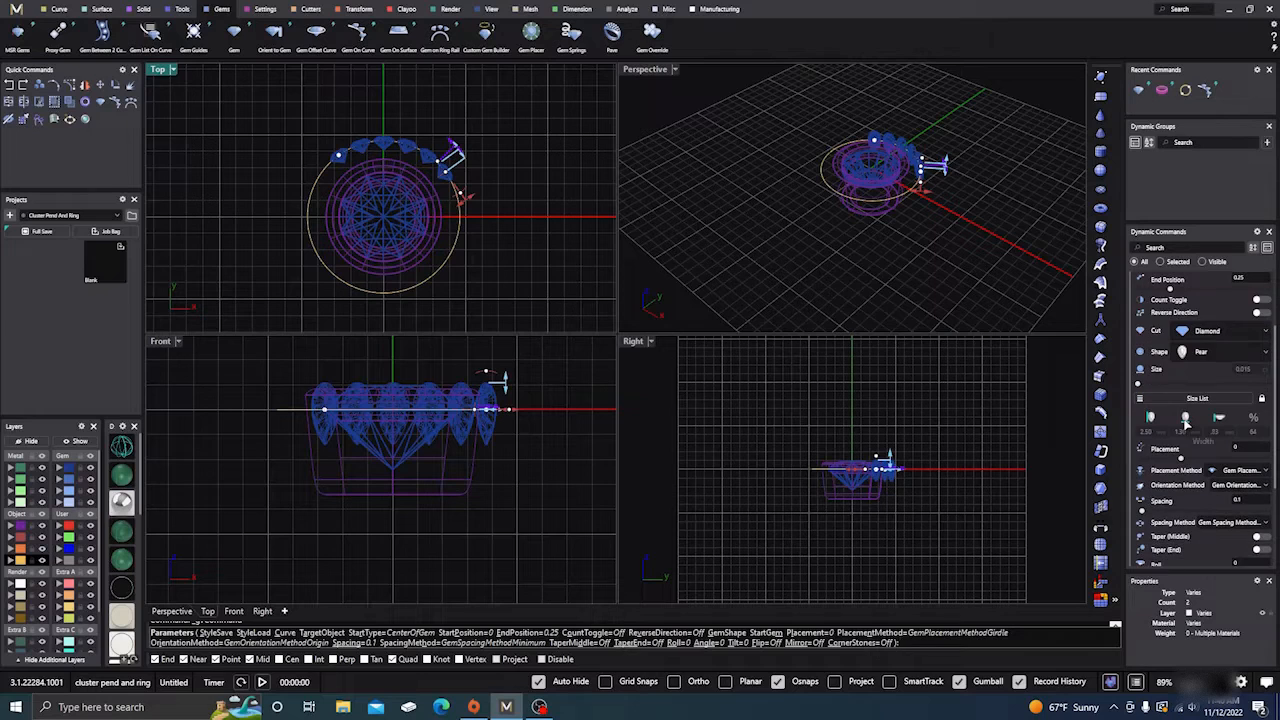
click(1229, 486)
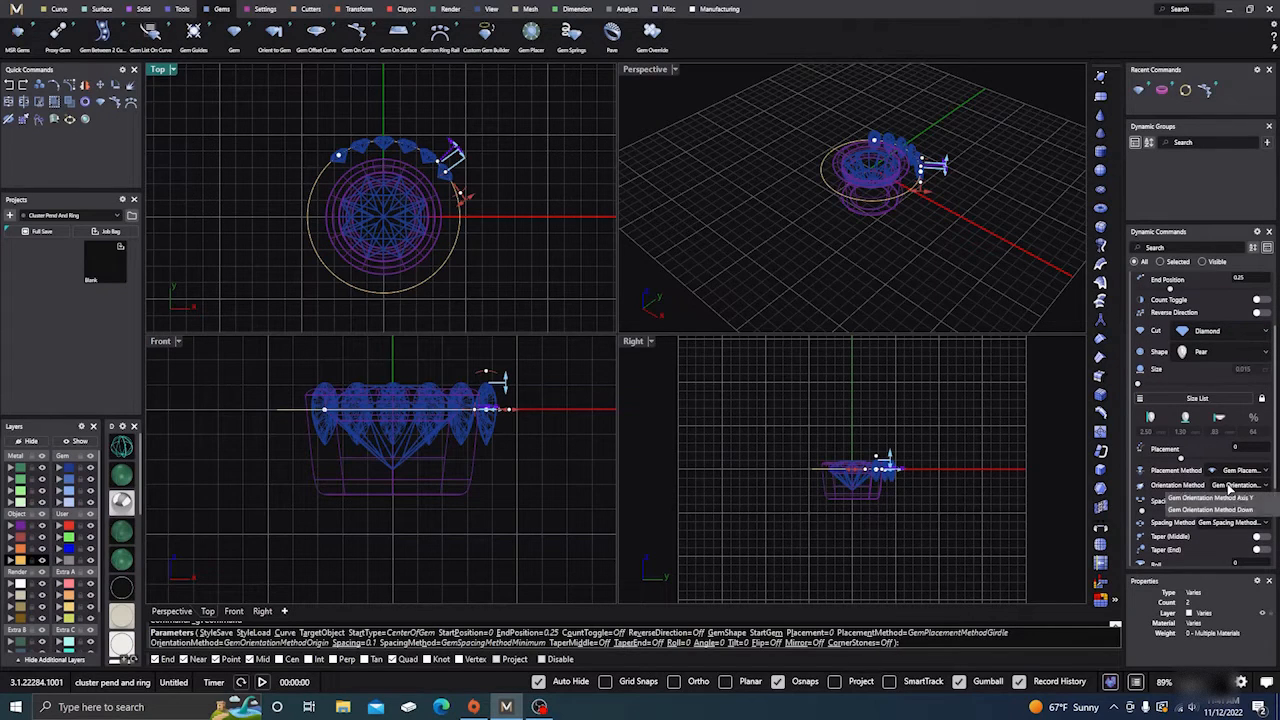
click(1231, 530)
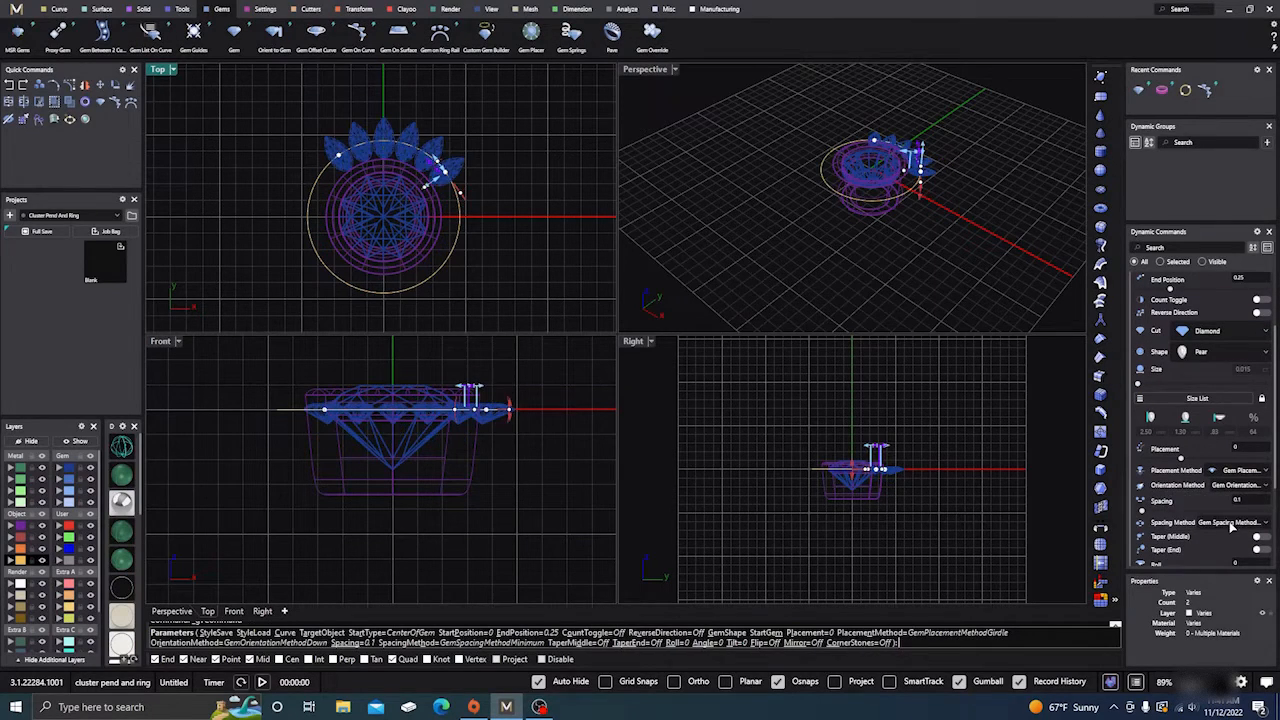
double_click(159, 70)
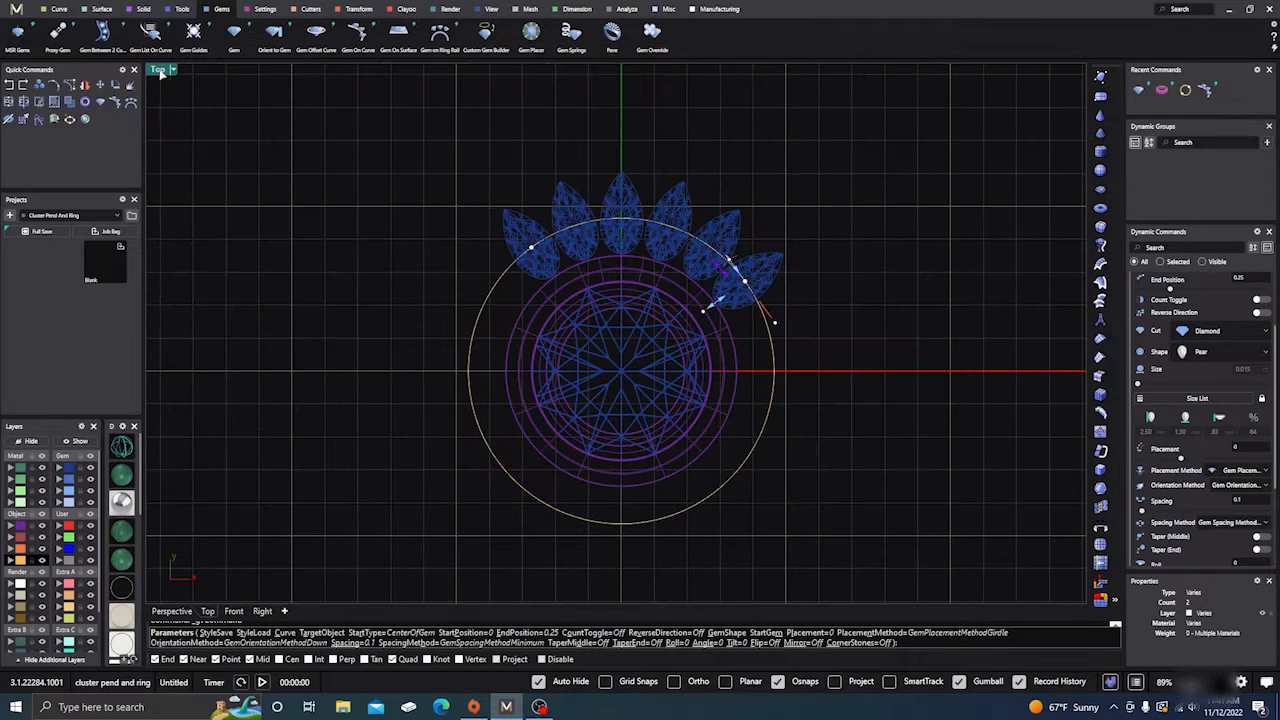
click(128, 477)
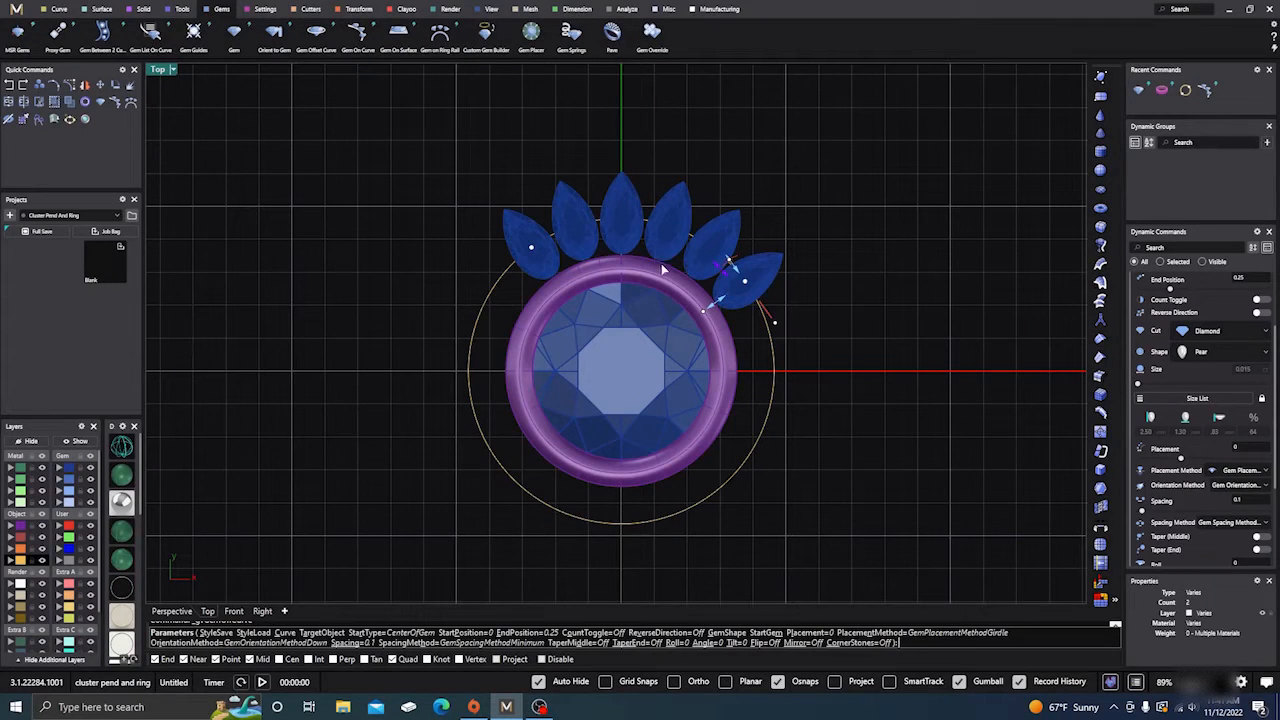
Set the pear gems' start position to 0.15 and end position to 0.12, filling the whole circle with gems.
mouse_move(531, 251)
drag(740, 285, 623, 189)
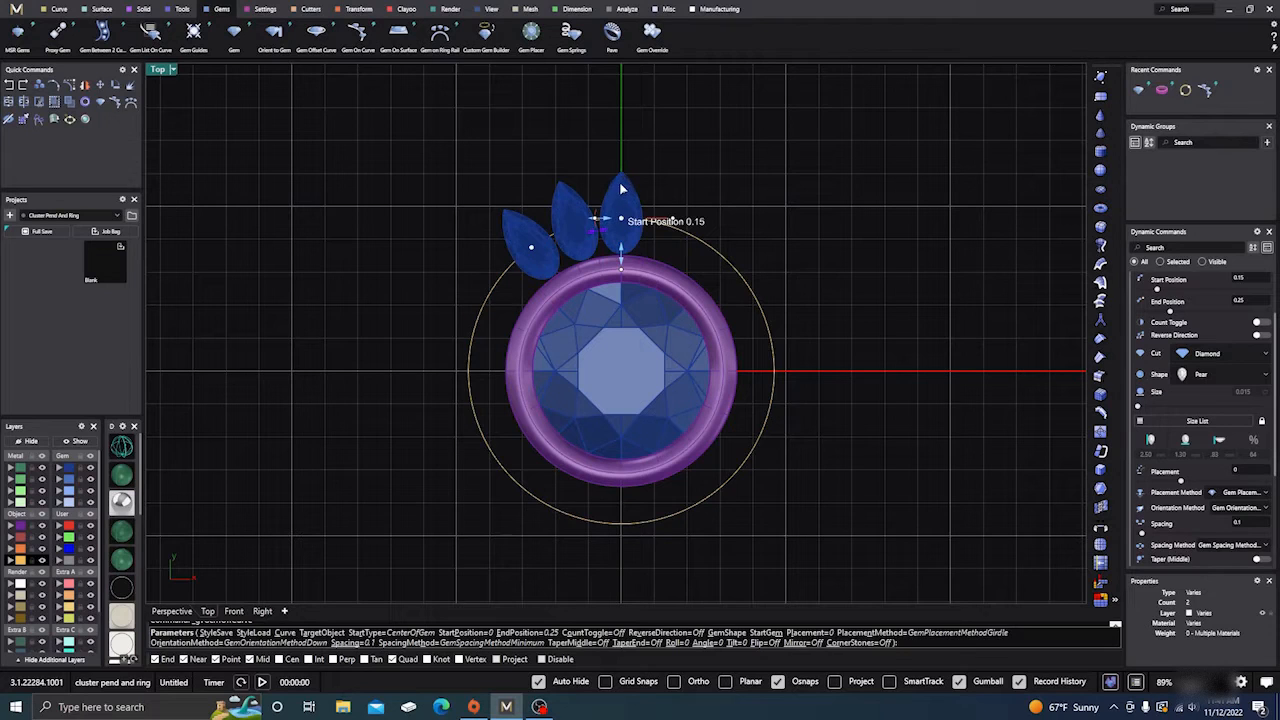
drag(622, 189, 620, 189)
drag(541, 246, 646, 233)
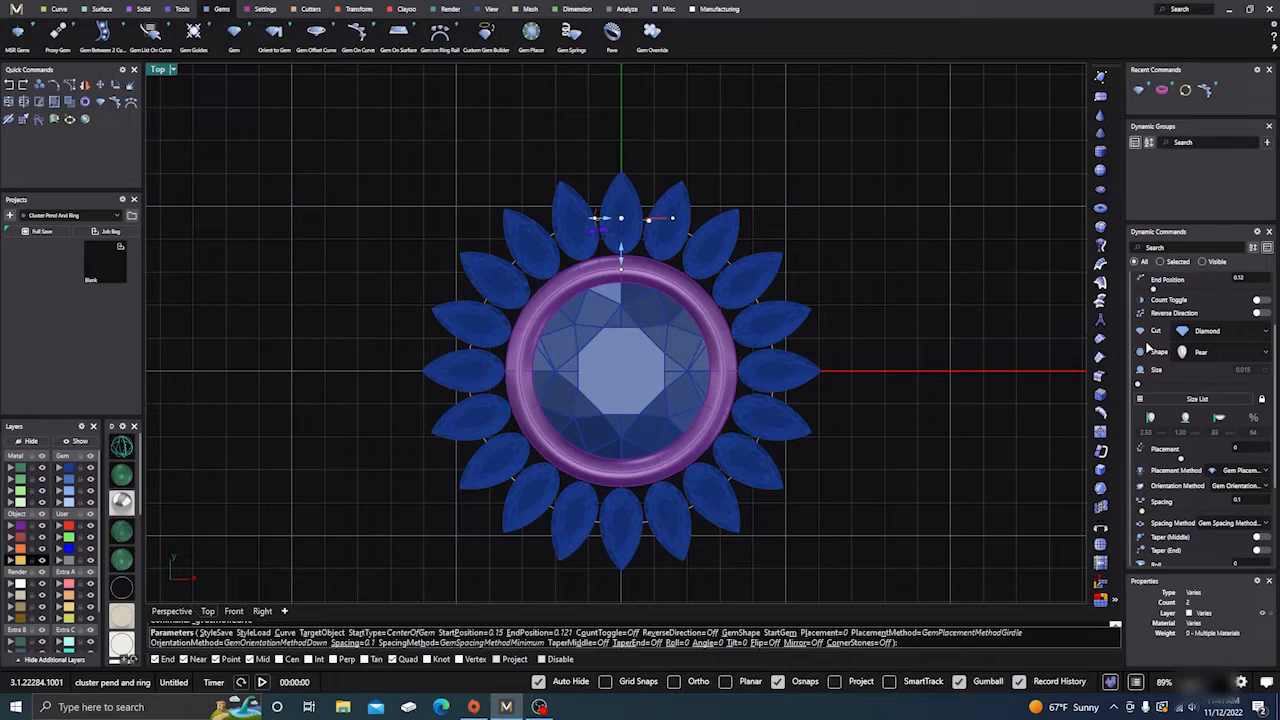
Widen the pear gems along the circle to 2 mm.
scroll(596, 218, up, 3)
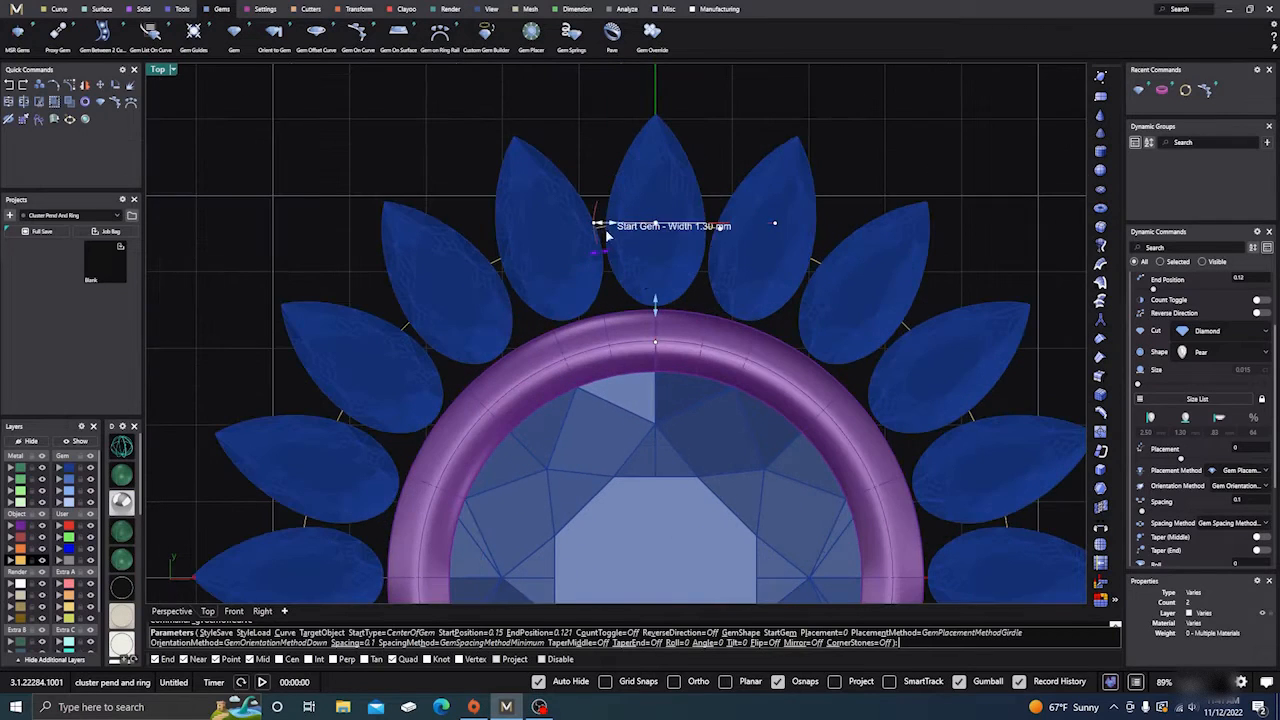
scroll(604, 229, down, 2)
scroll(602, 224, down, 2)
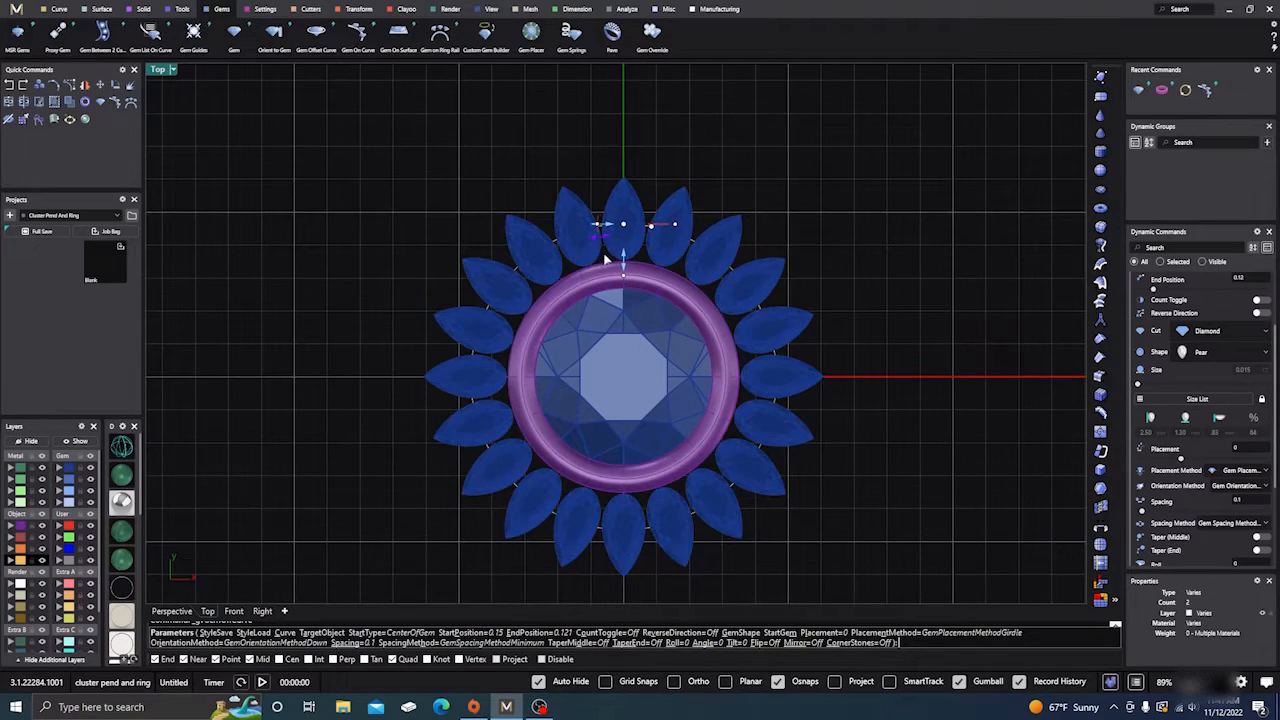
scroll(610, 226, up, 5)
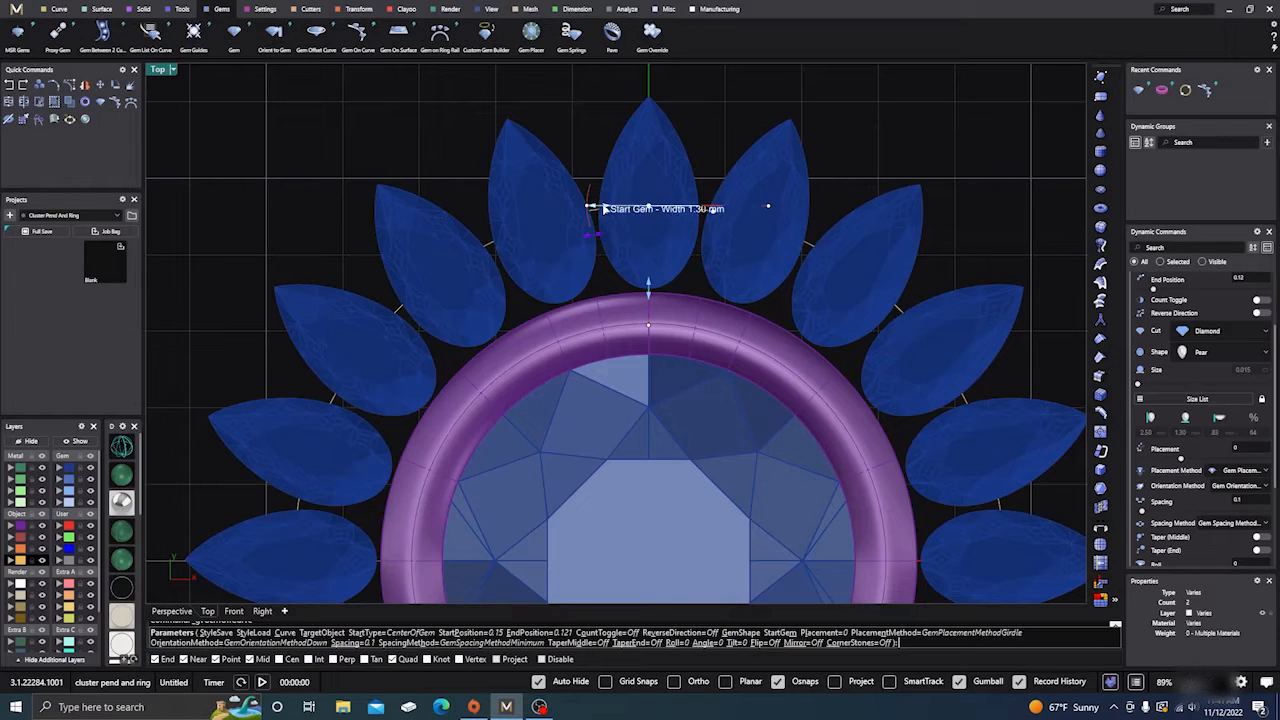
drag(604, 208, 572, 209)
scroll(570, 210, down, 3)
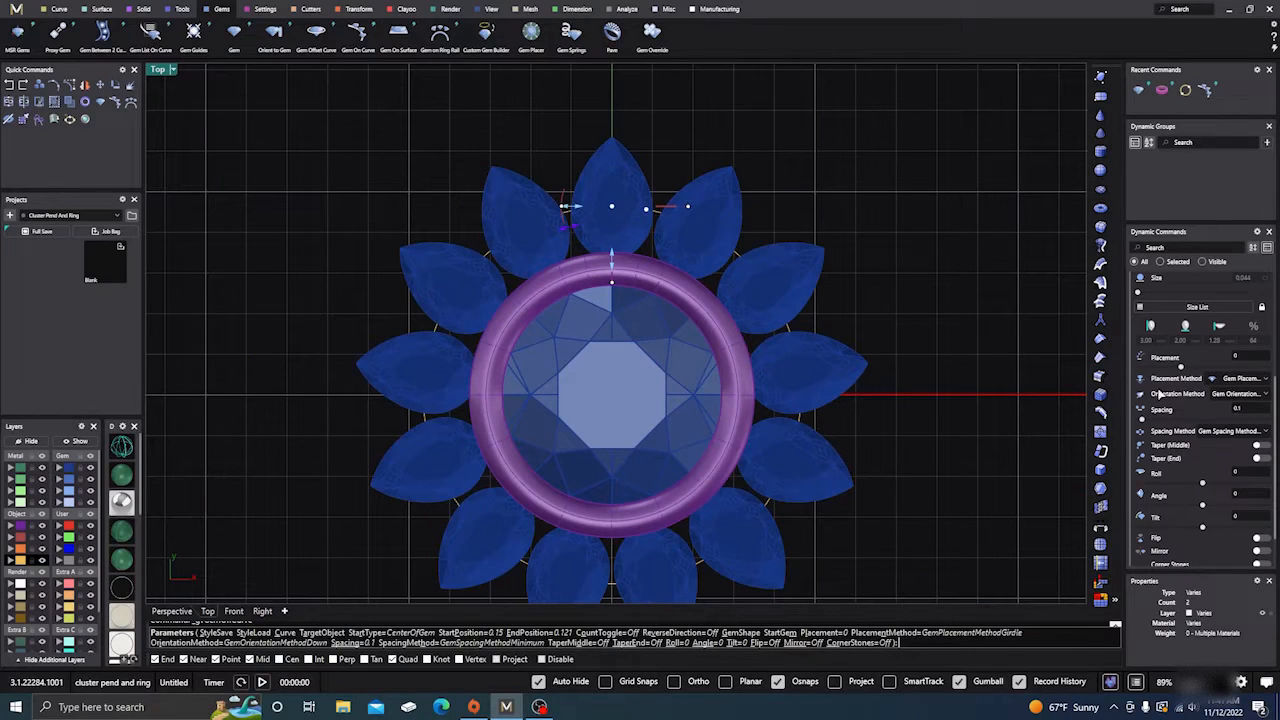
Assign the 0.091 ct size, 4.00 by 2.50 mm, from the size list to the pear gems.
scroll(1162, 380, up, 2)
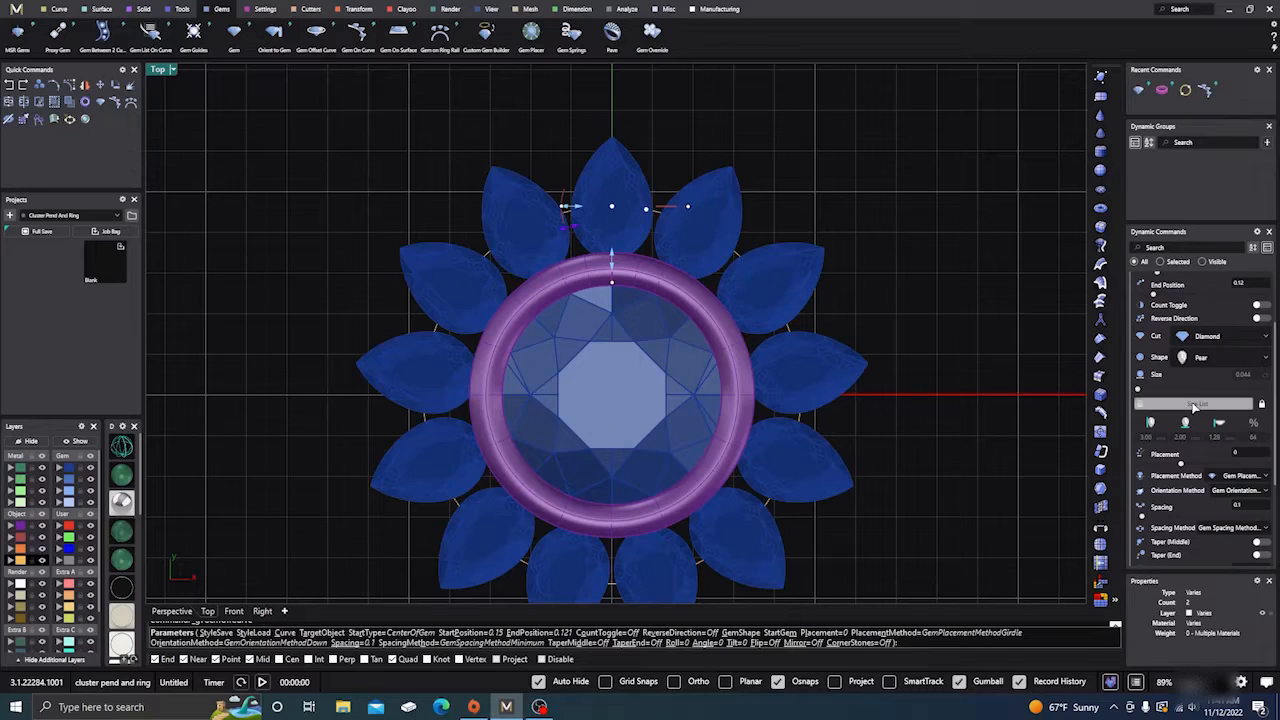
click(1197, 403)
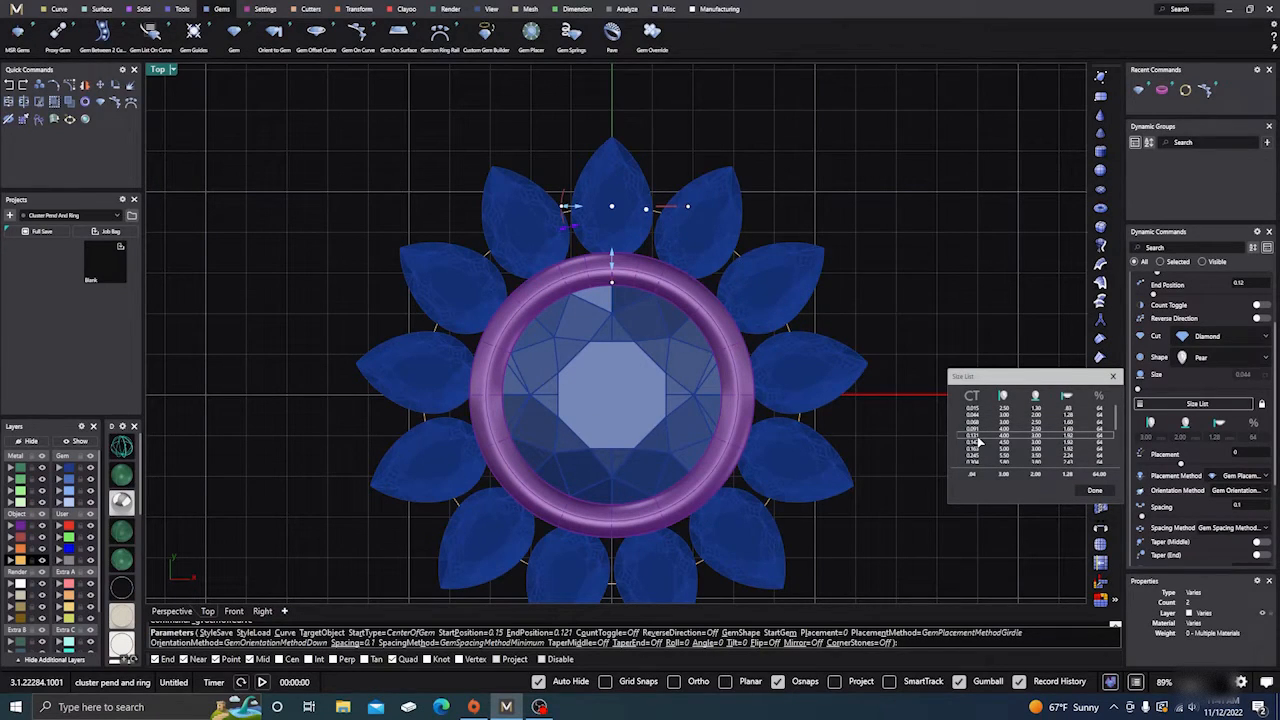
scroll(980, 440, down, 1)
scroll(979, 441, down, 1)
scroll(979, 441, up, 1)
scroll(979, 441, up, 1)
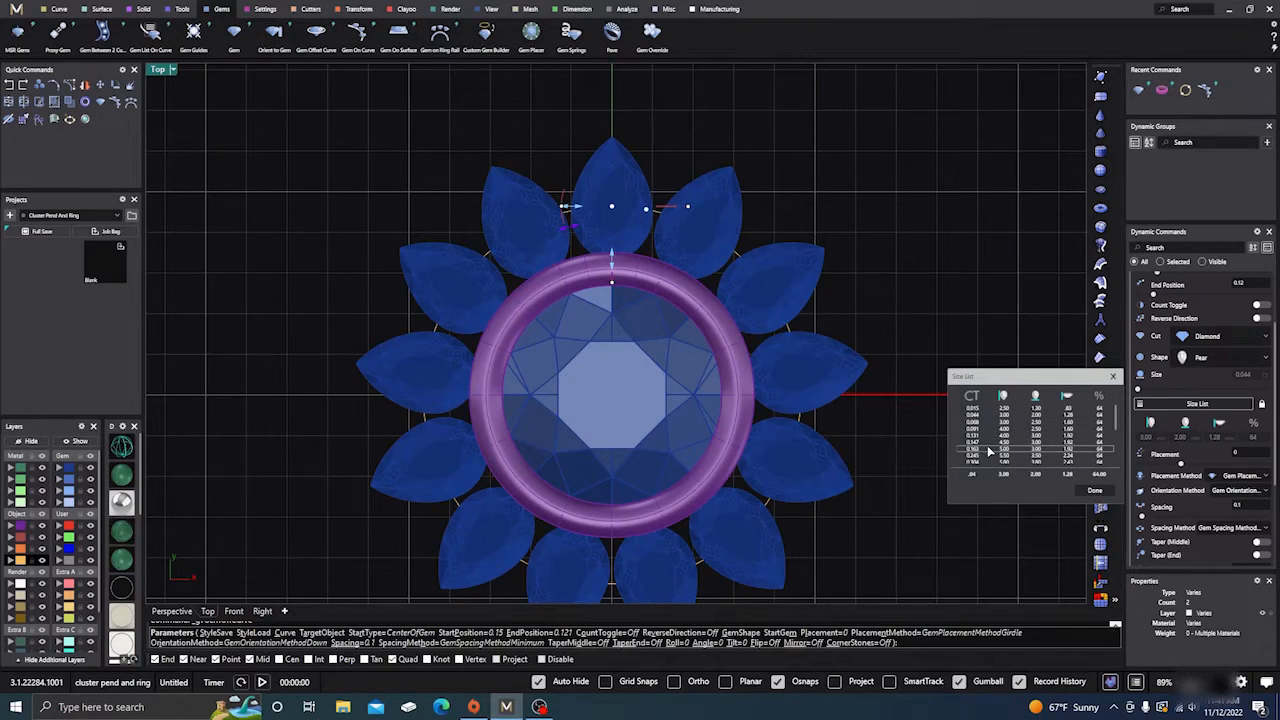
click(979, 457)
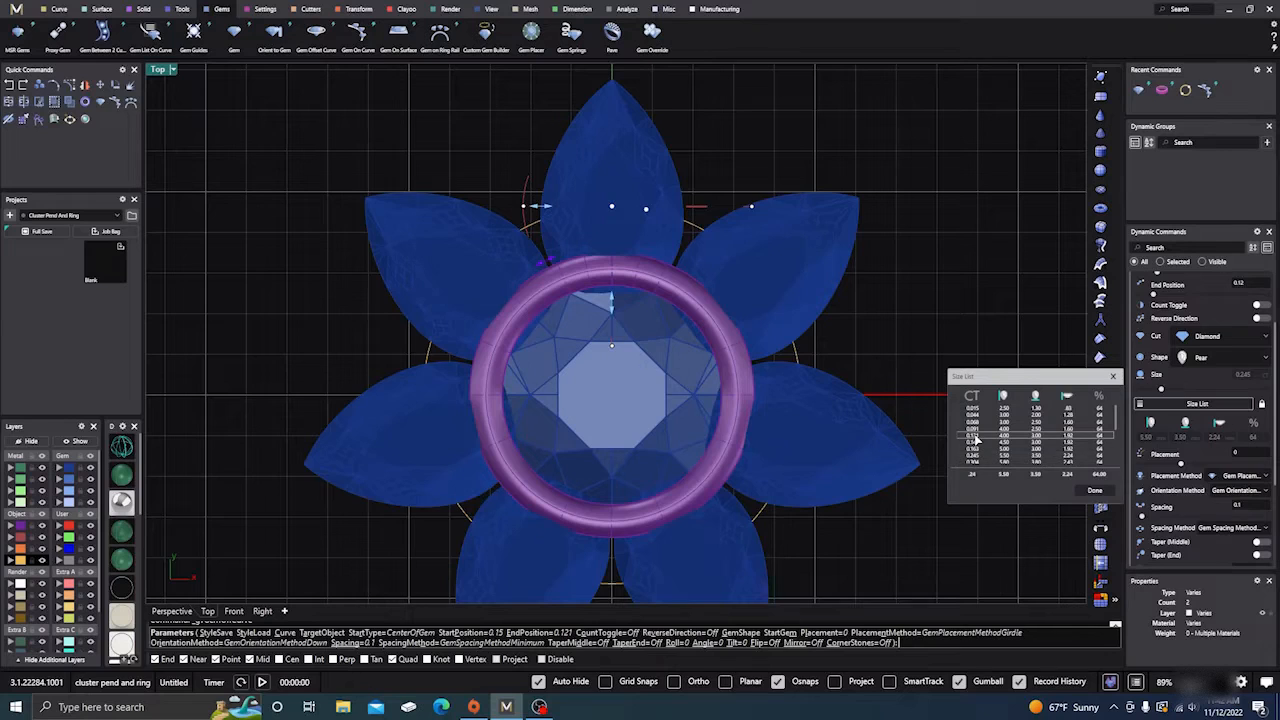
click(977, 439)
click(974, 430)
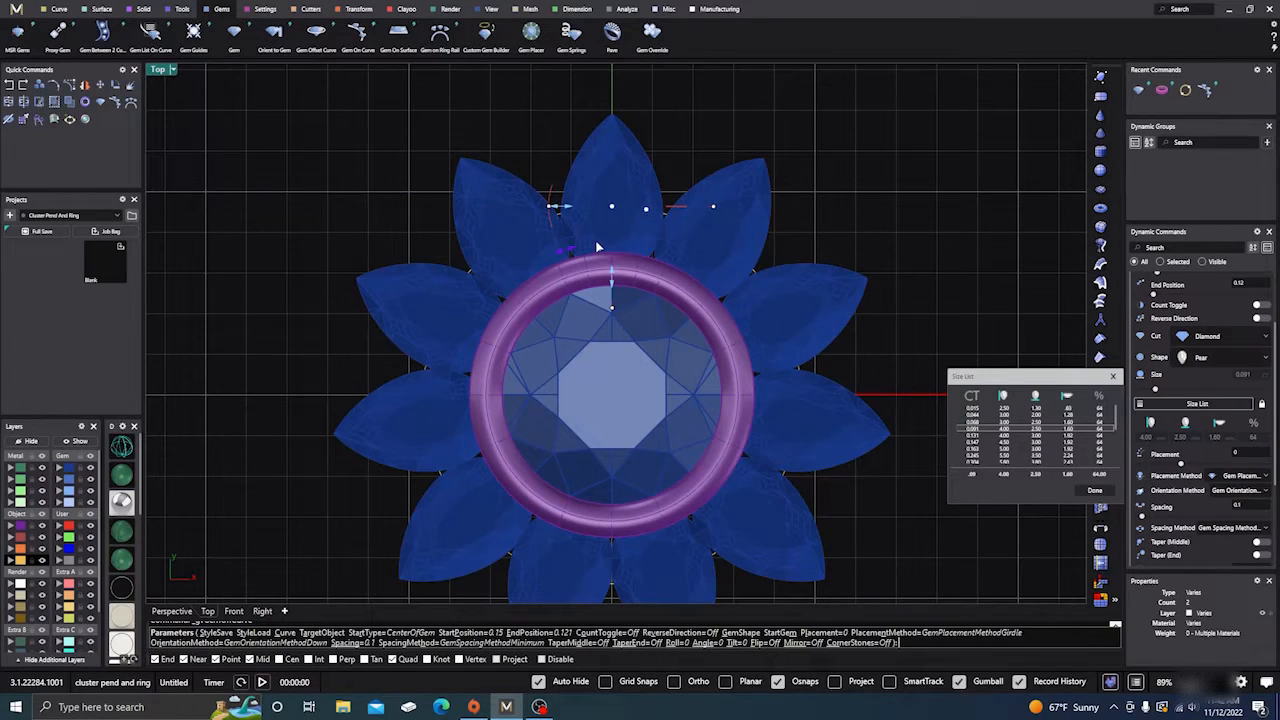
Set the spacing between the pear gems along the circle to 0.22 mm.
scroll(595, 217, up, 3)
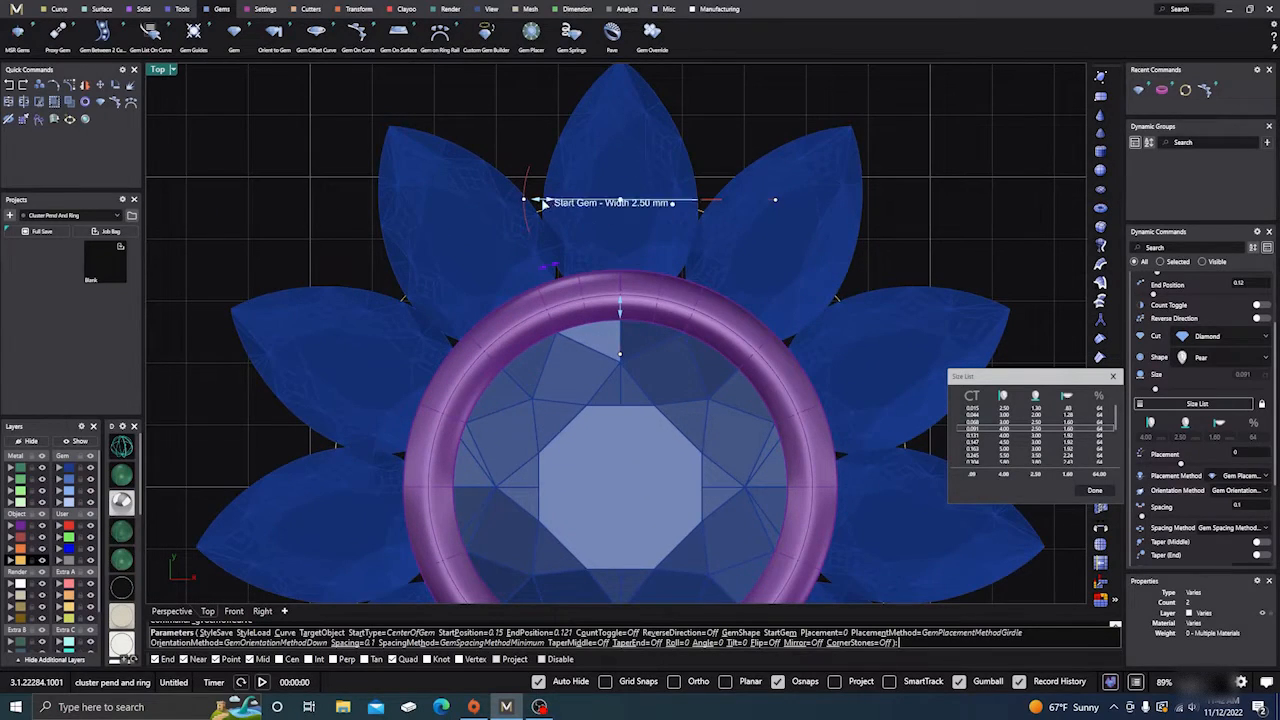
drag(549, 266, 542, 265)
scroll(541, 262, down, 3)
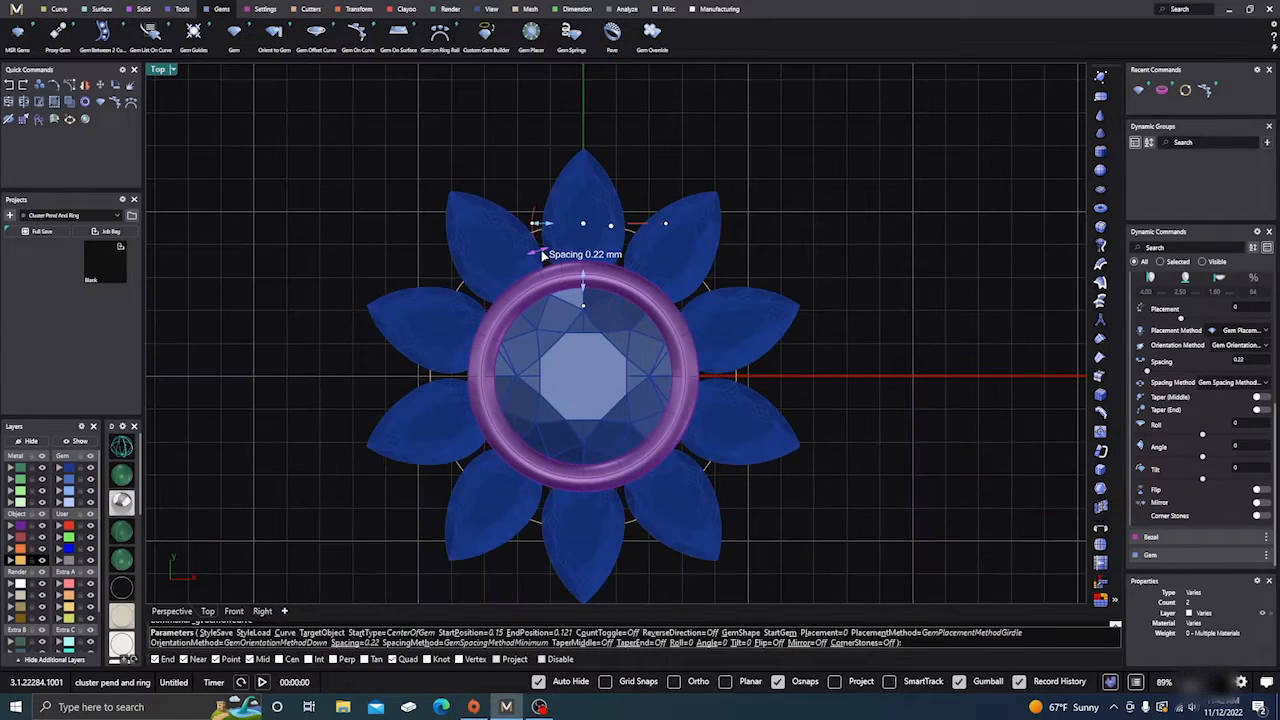
scroll(542, 256, down, 2)
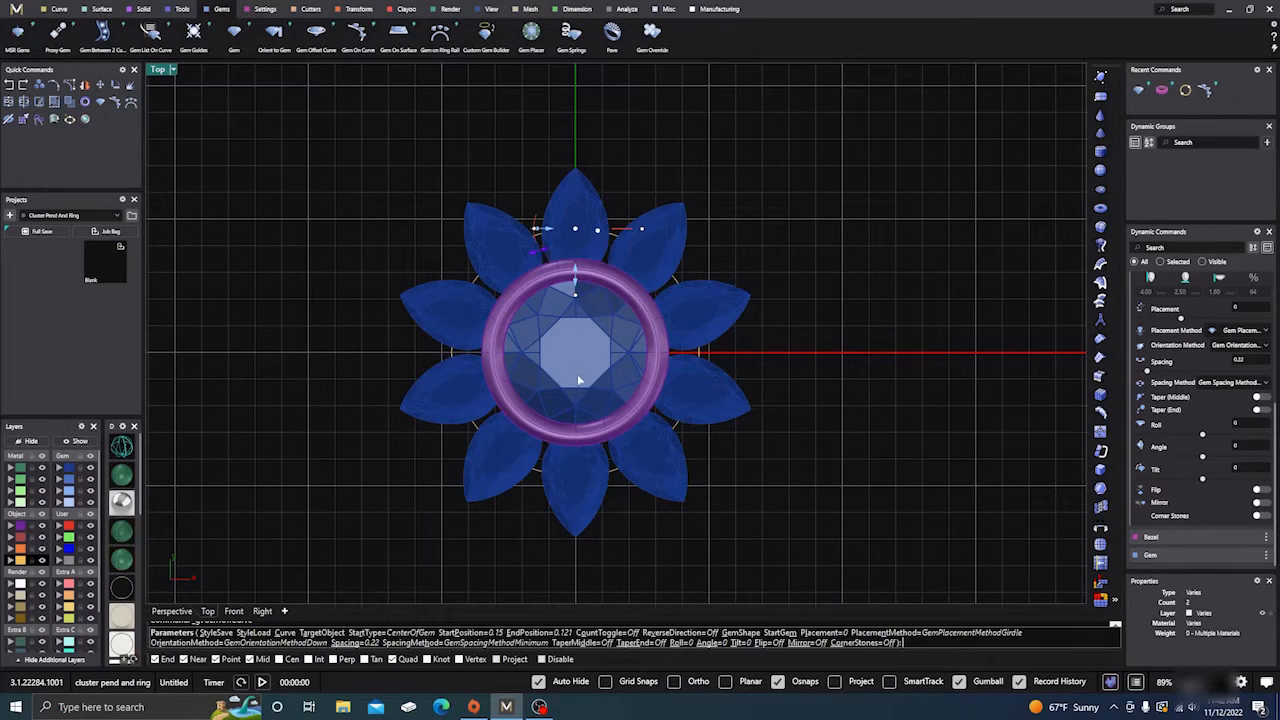
In the Perspective view, tilt the pear gems outward with an angle of 7, and finish Gem On Curve.
click(189, 611)
right_drag(688, 288, 757, 371)
scroll(767, 320, up, 3)
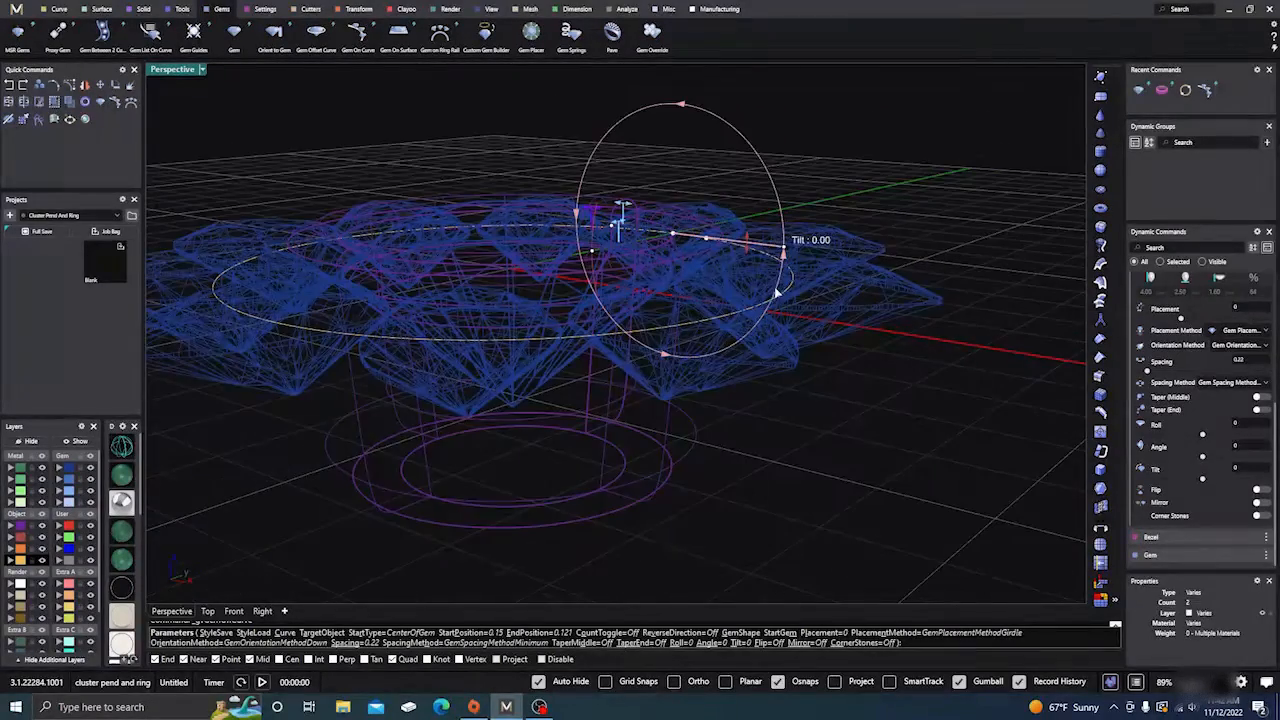
right_drag(620, 215, 686, 365)
mouse_move(701, 272)
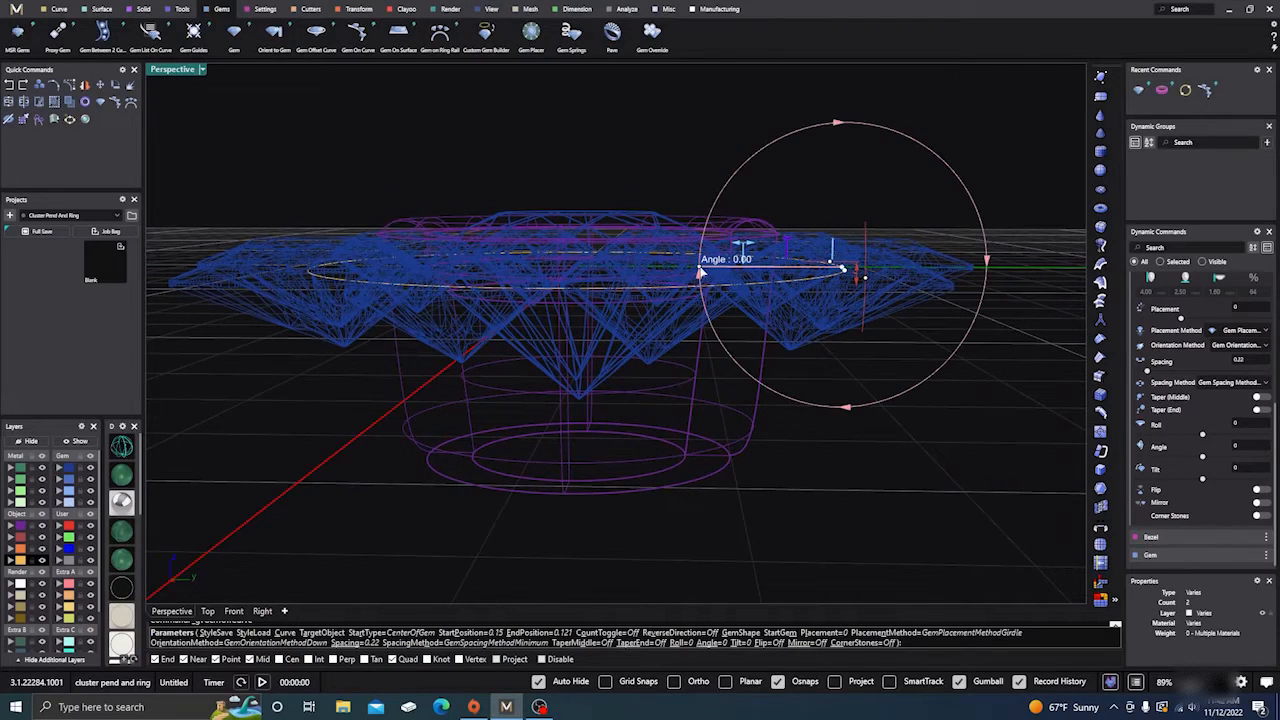
drag(701, 272, 706, 255)
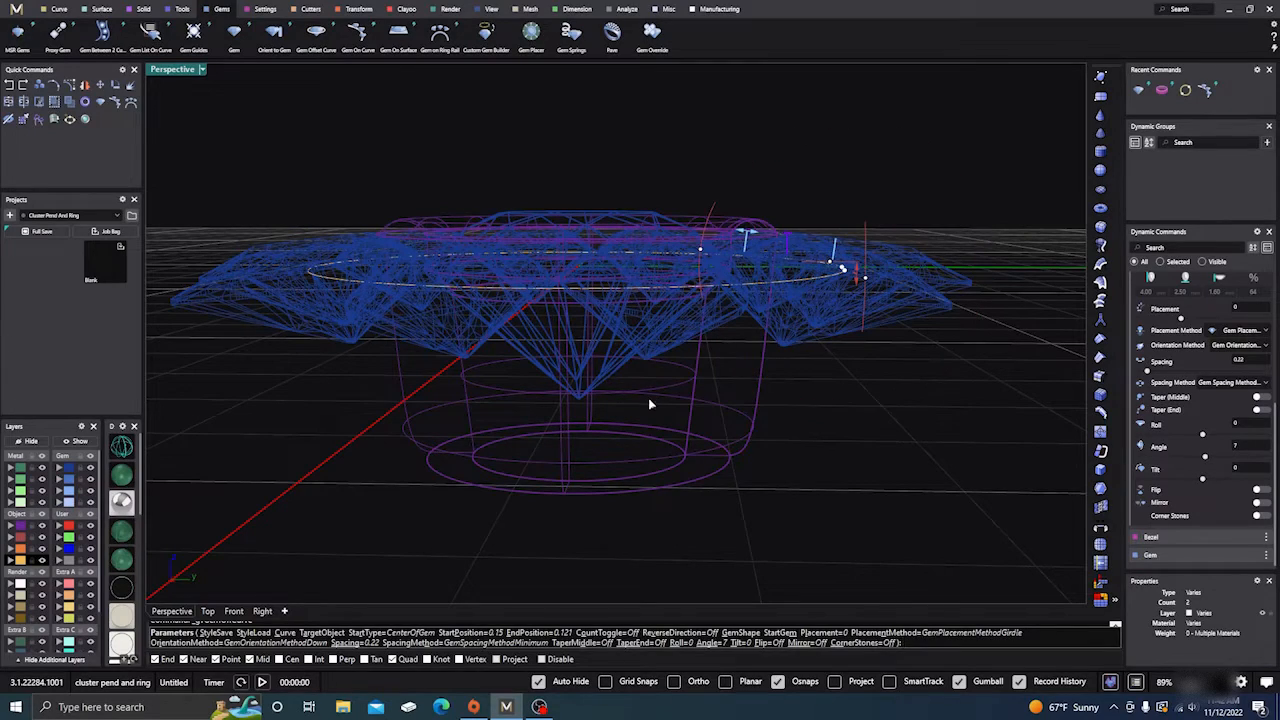
right_click(691, 472)
Show the Perspective view in shaded display and examine the pear gems around the bezel from above.
right_drag(755, 422, 843, 480)
scroll(785, 444, down, 3)
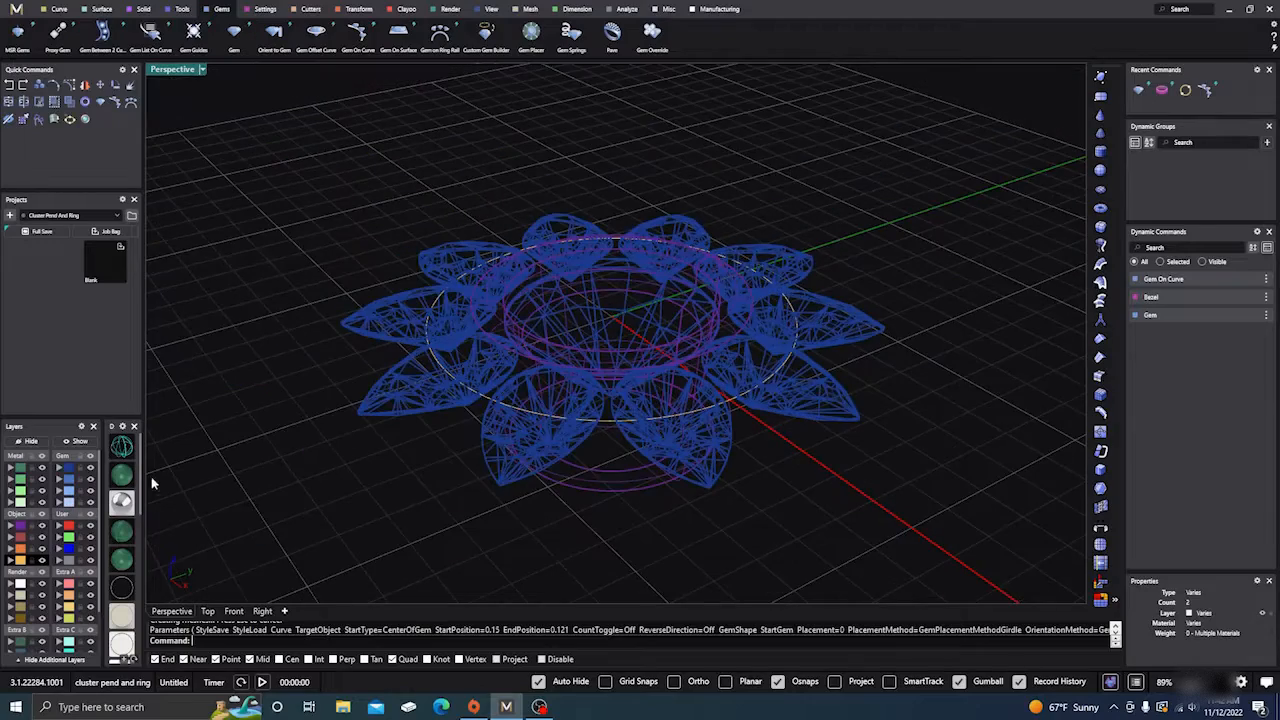
click(121, 477)
right_drag(340, 466, 423, 536)
scroll(568, 456, down, 5)
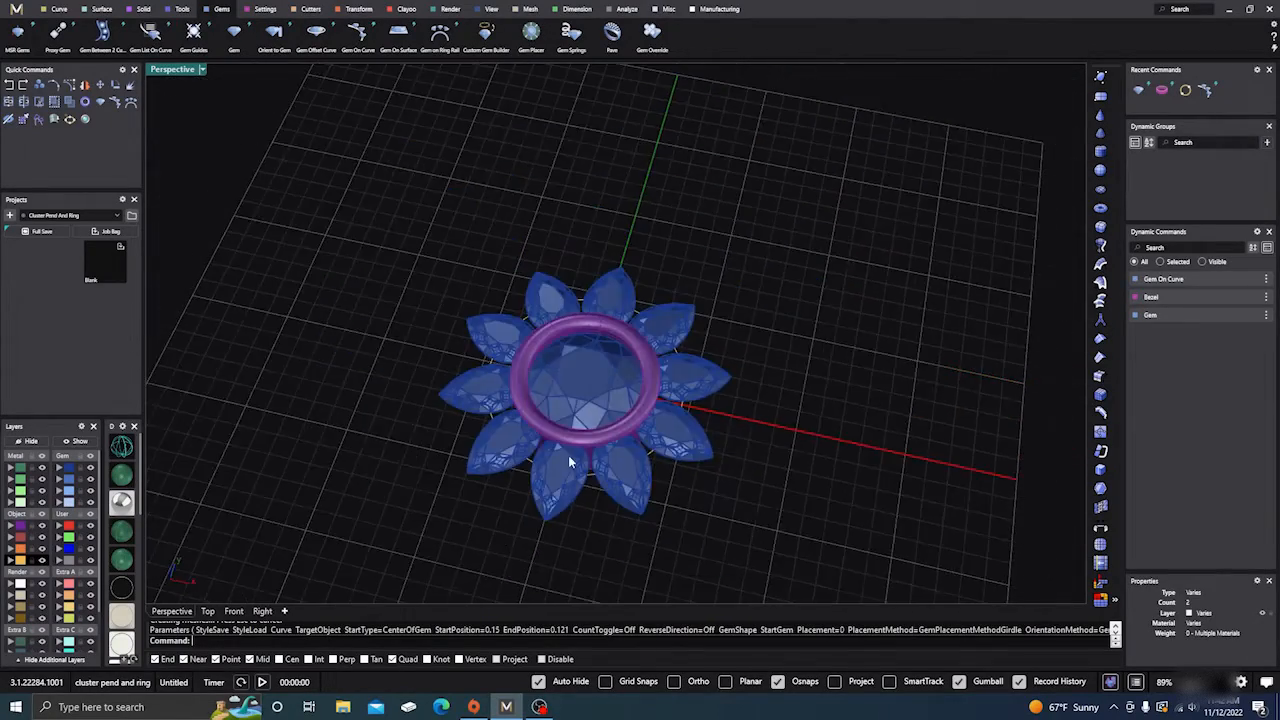
right_drag(568, 459, 609, 505)
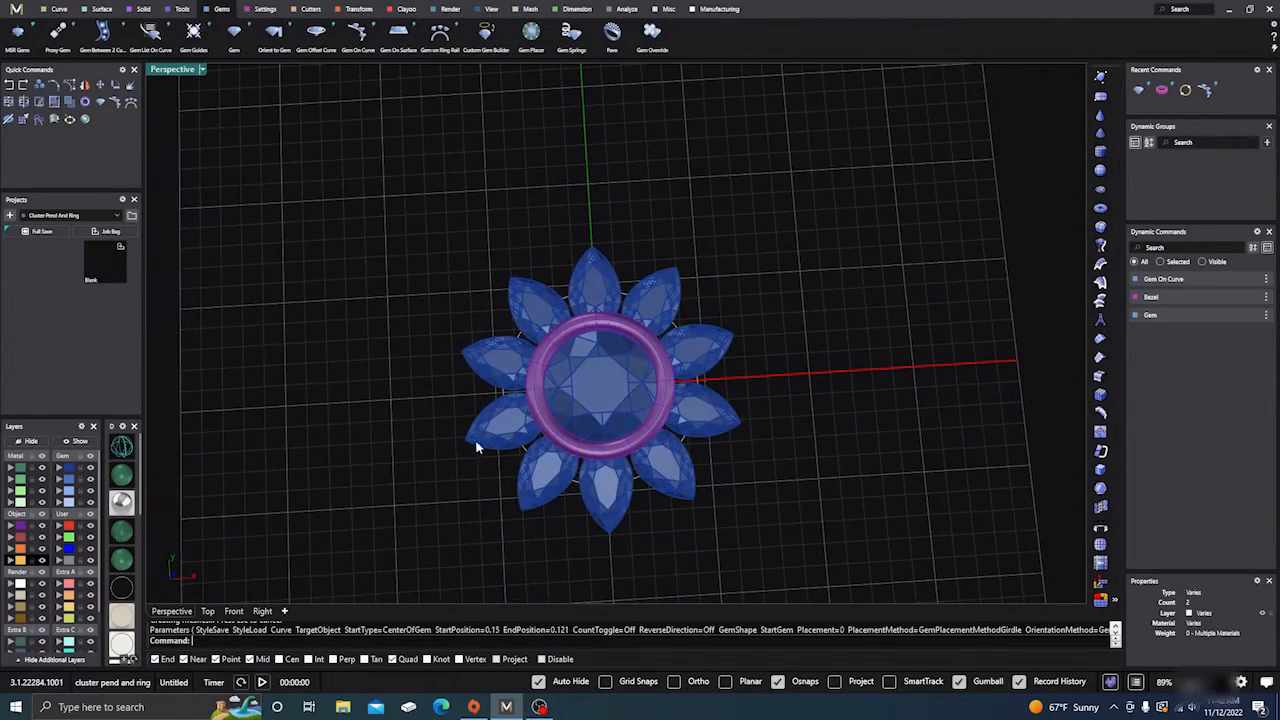
Select the guide circle under the pear gems and enlarge it about its centre within its plane.
scroll(602, 464, up, 4)
click(662, 497)
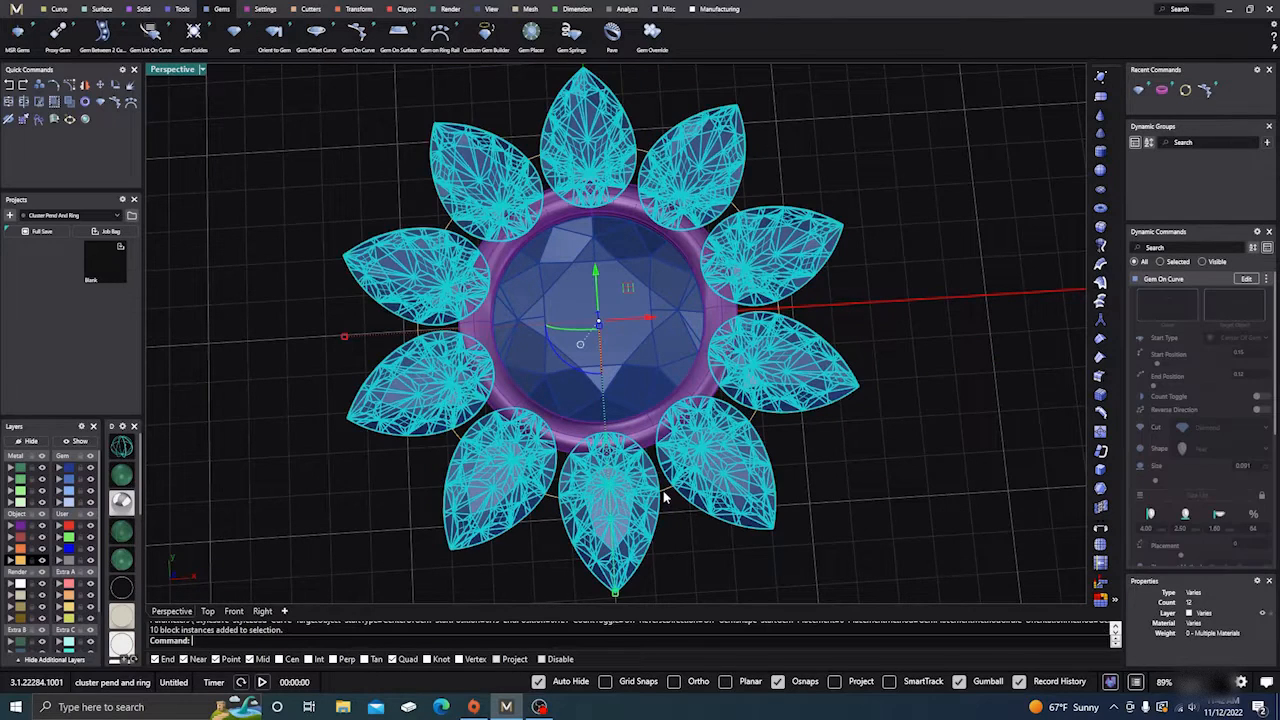
click(669, 495)
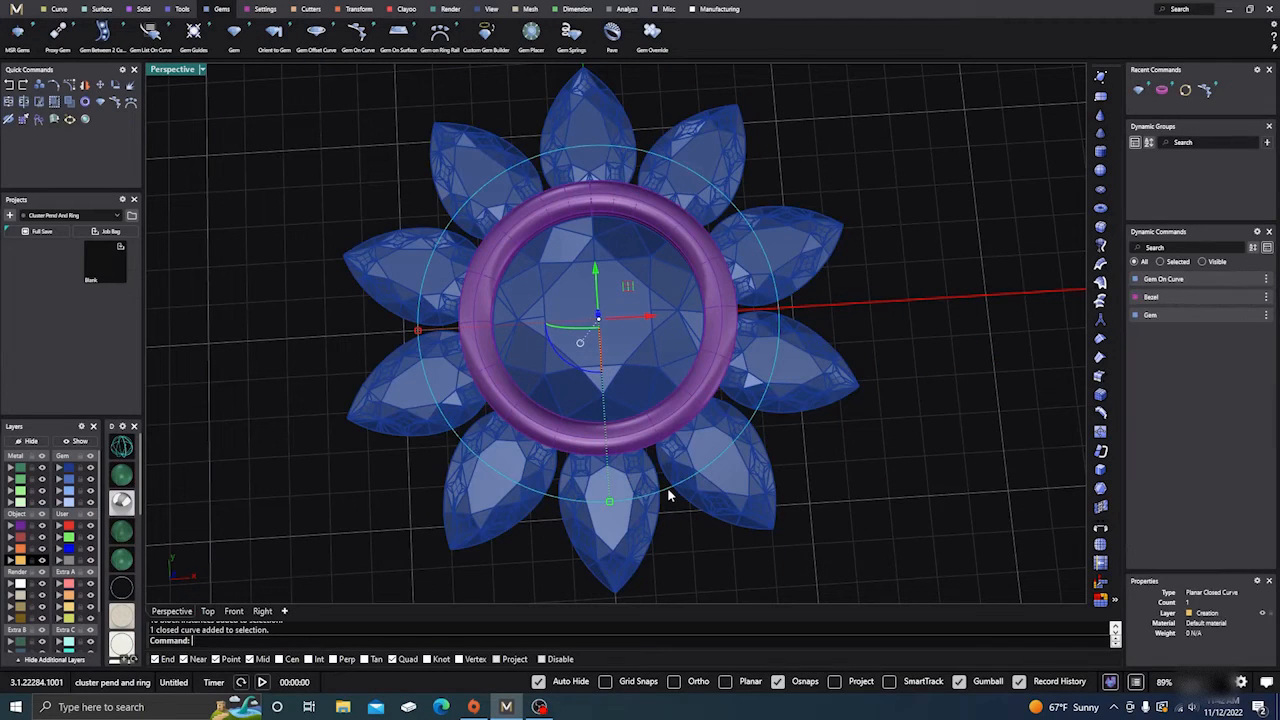
click(627, 286)
drag(627, 285, 632, 280)
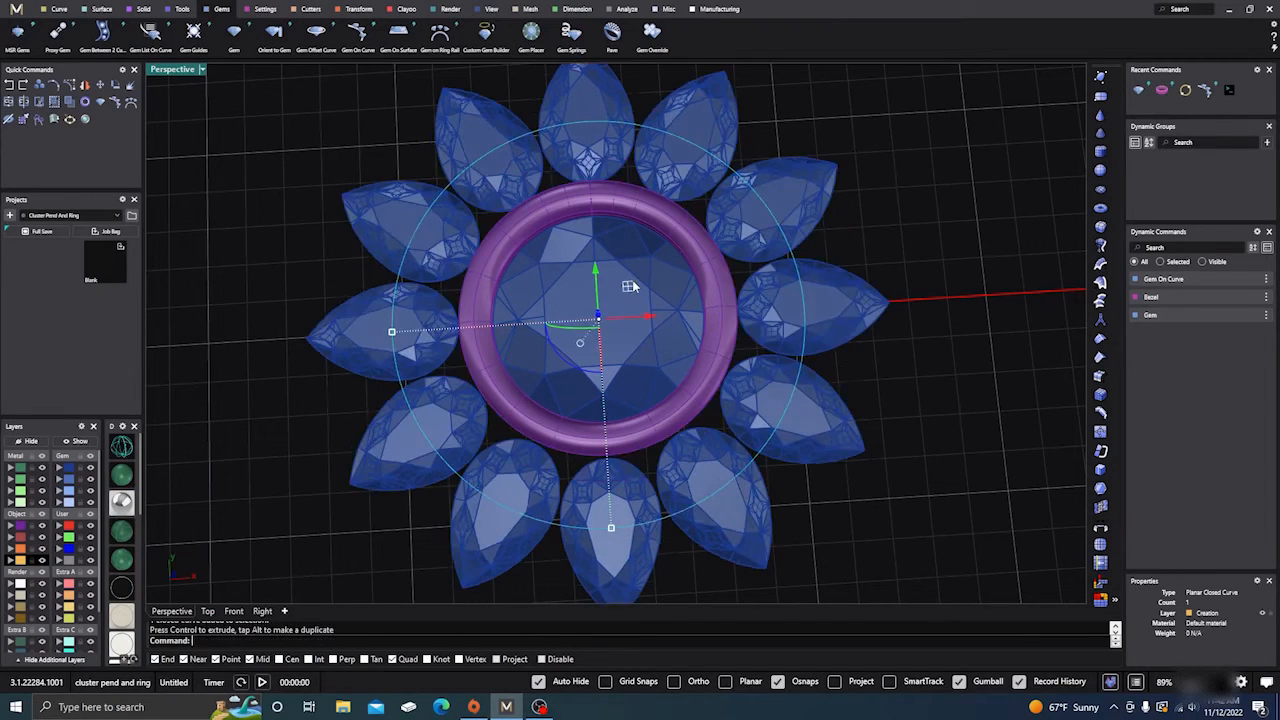
right_drag(643, 323, 629, 381)
drag(639, 294, 641, 296)
scroll(641, 295, down, 2)
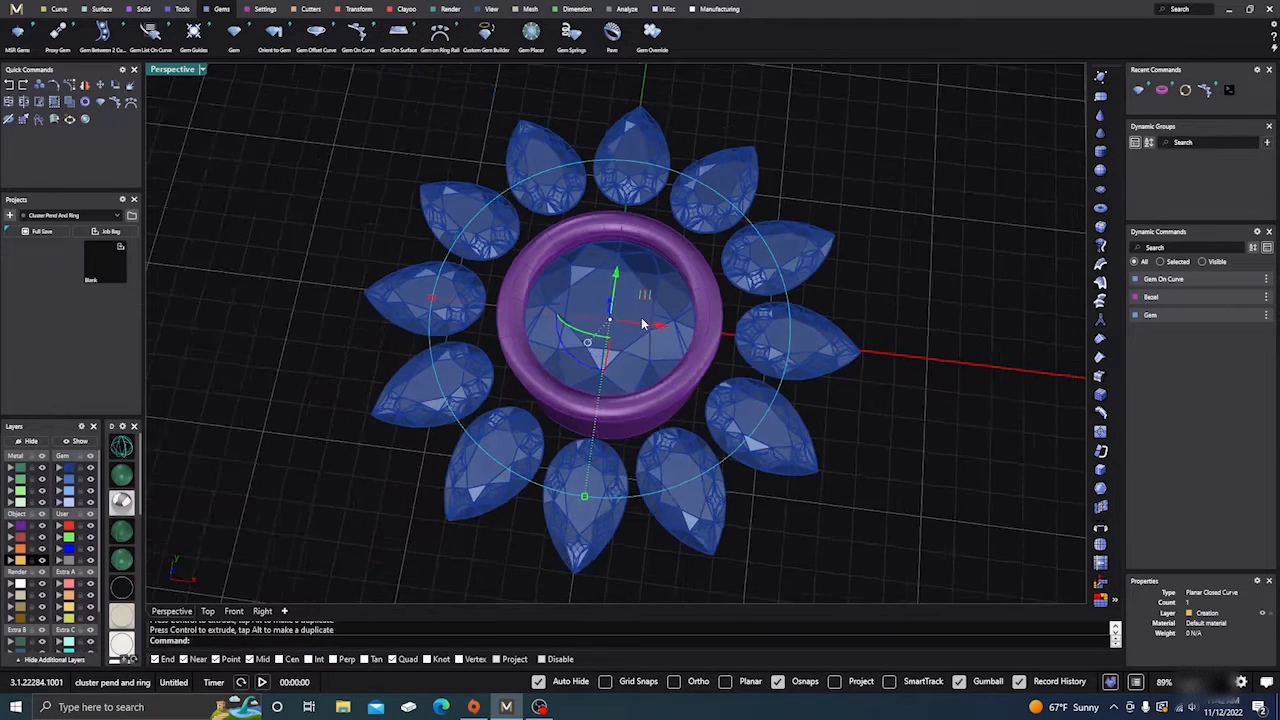
right_drag(645, 322, 666, 387)
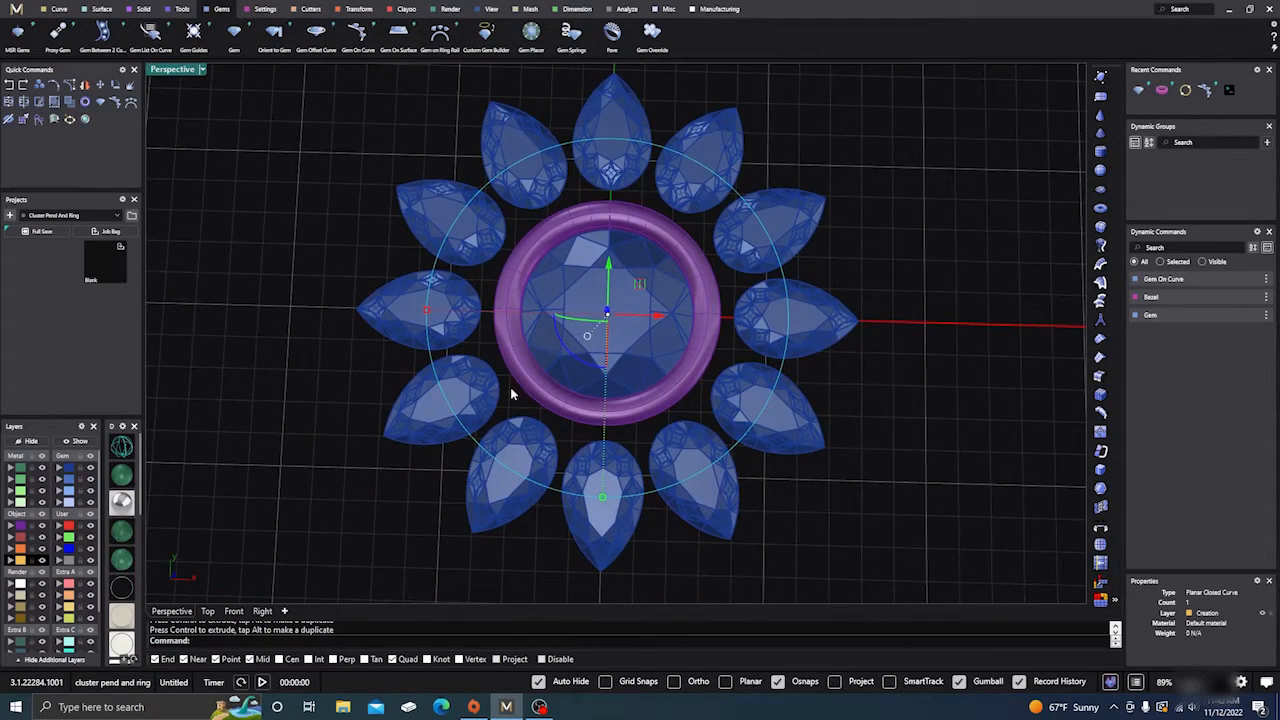
In the Top view, shrink the guide circle slightly so twelve pear gems sit close around the bezel.
click(213, 617)
scroll(594, 333, up, 2)
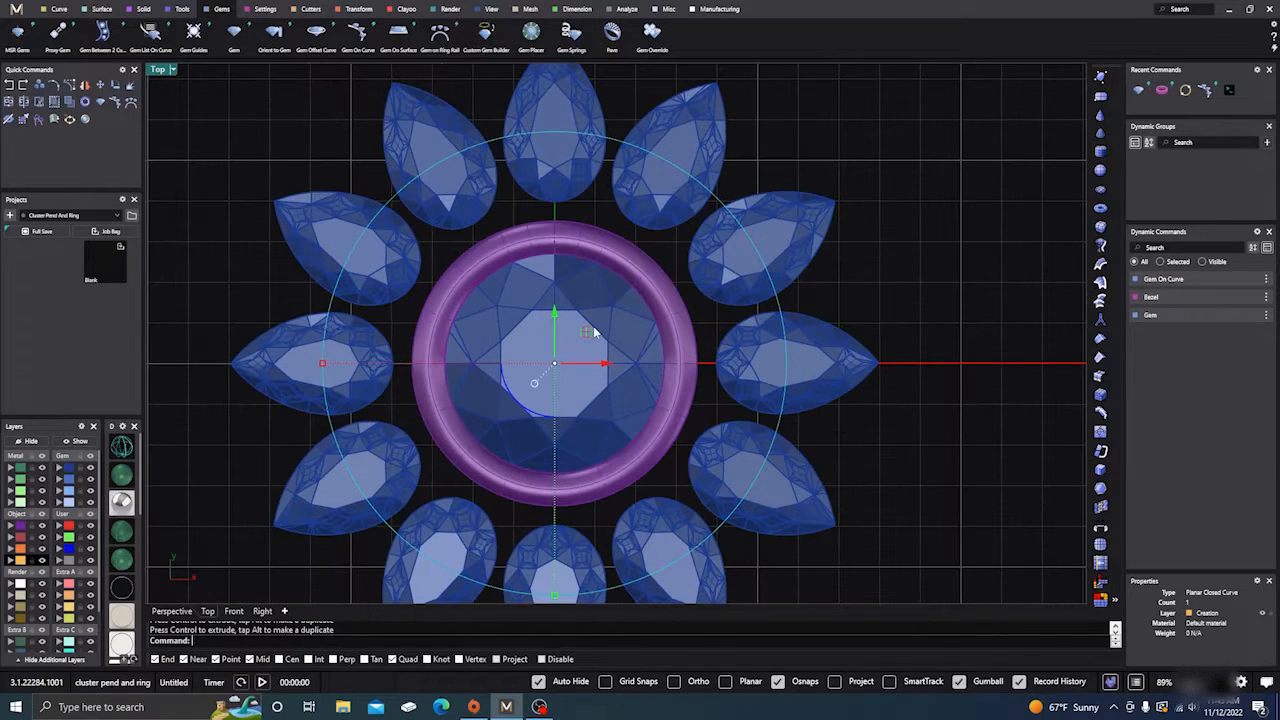
key(Escape)
drag(587, 330, 585, 331)
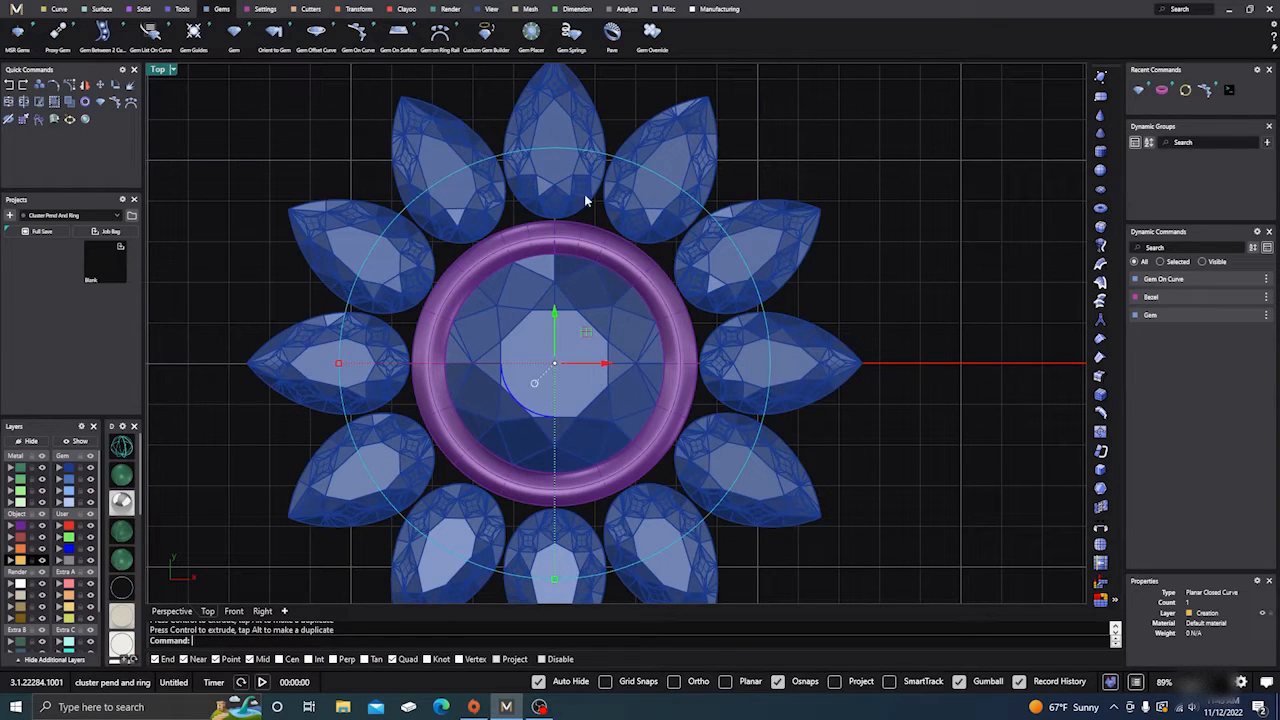
click(574, 121)
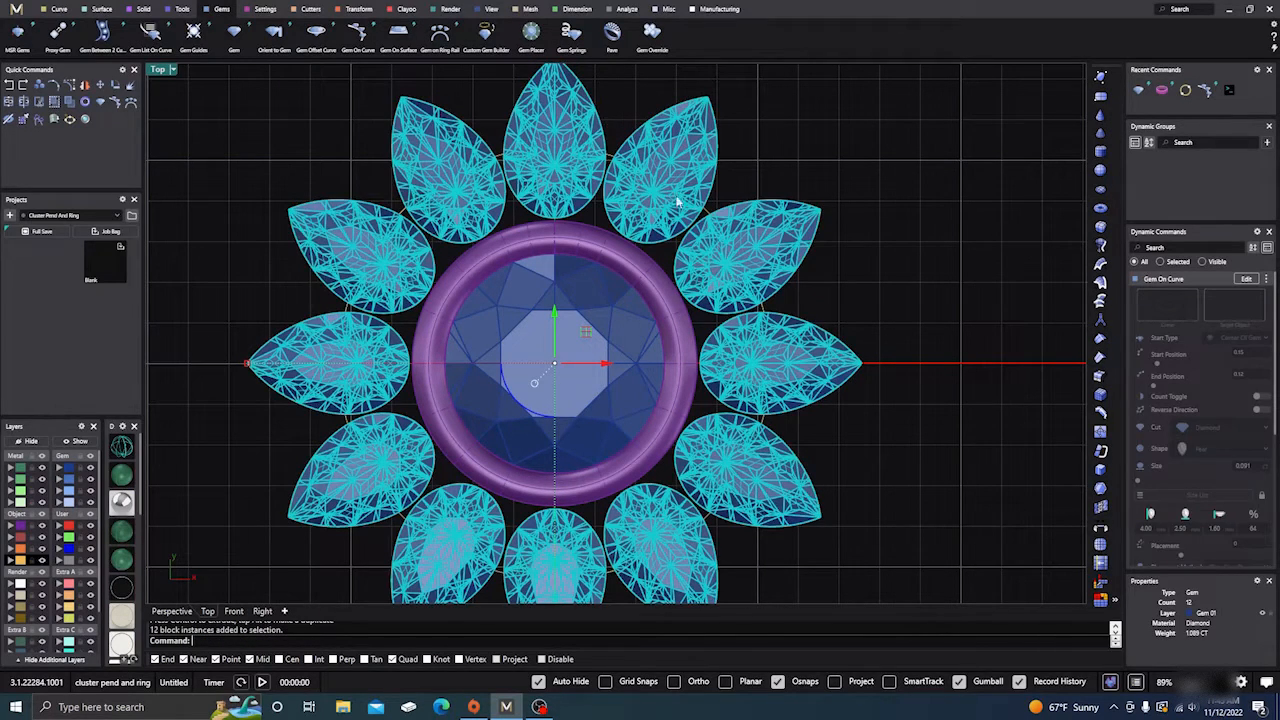
click(851, 209)
scroll(845, 225, down, 4)
right_drag(801, 365, 762, 330)
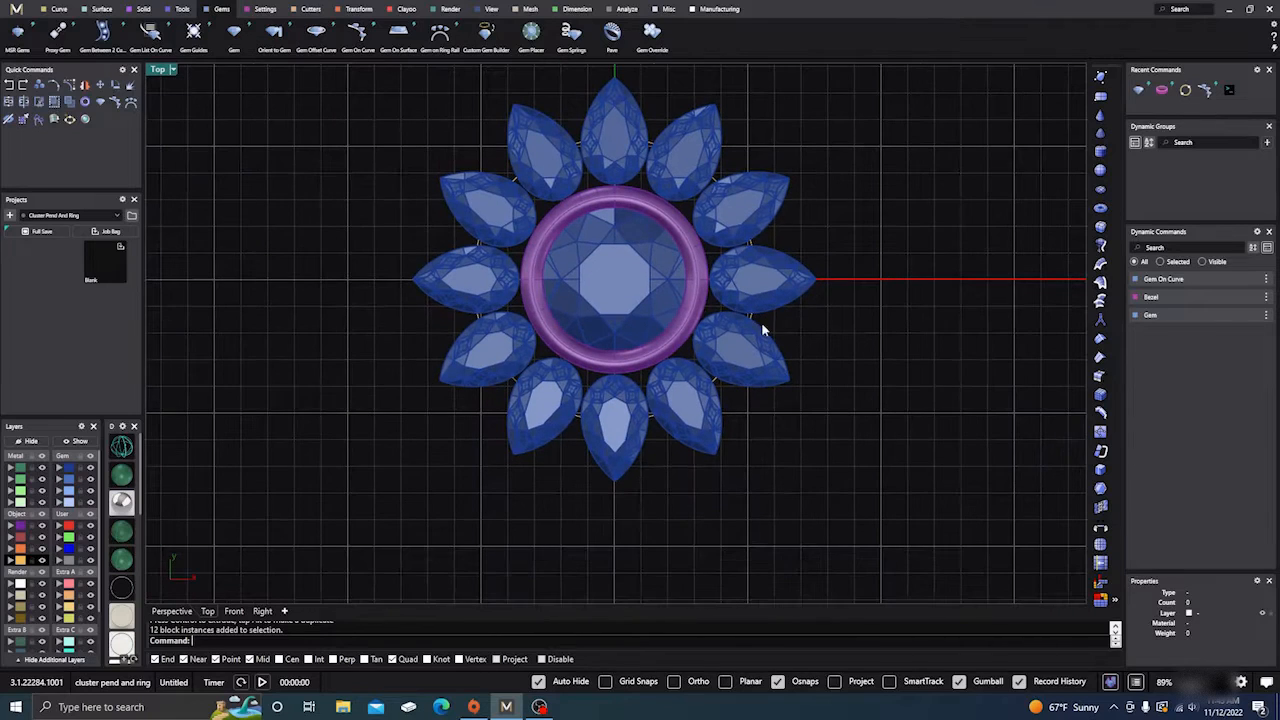
Ungroup the twelve pear gems so each one can be selected individually.
click(597, 462)
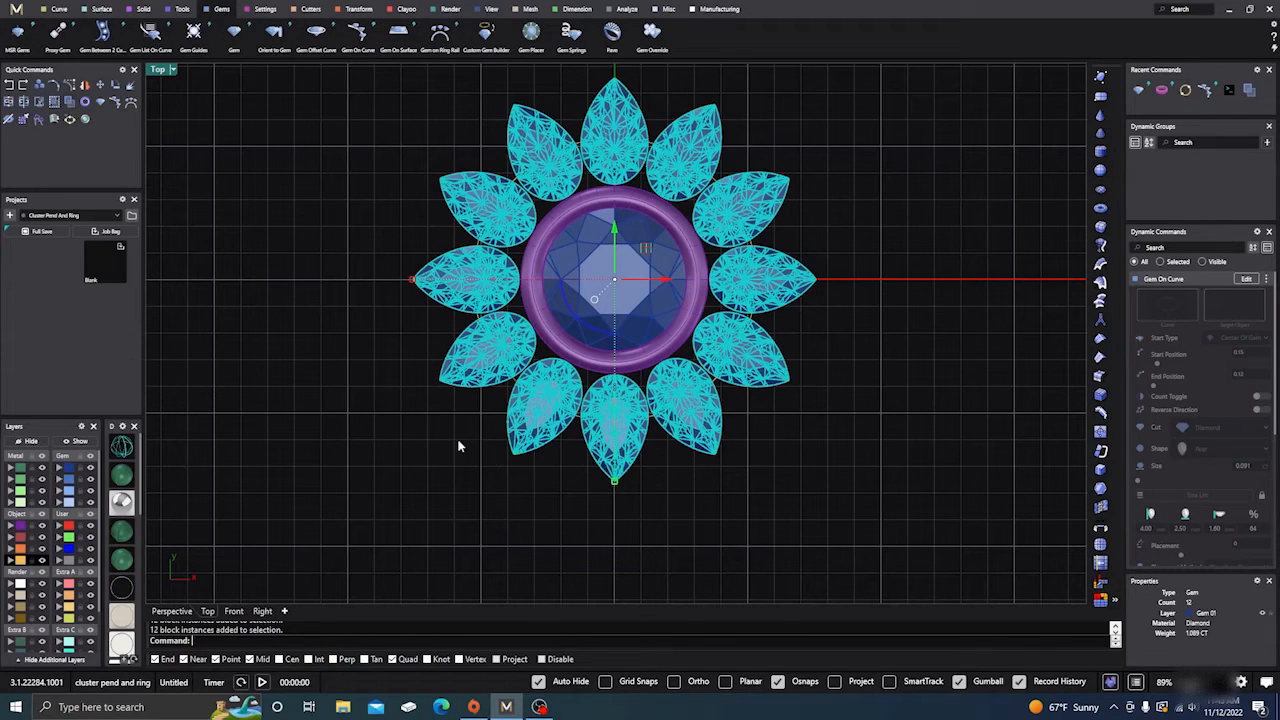
ctrl+click(604, 466)
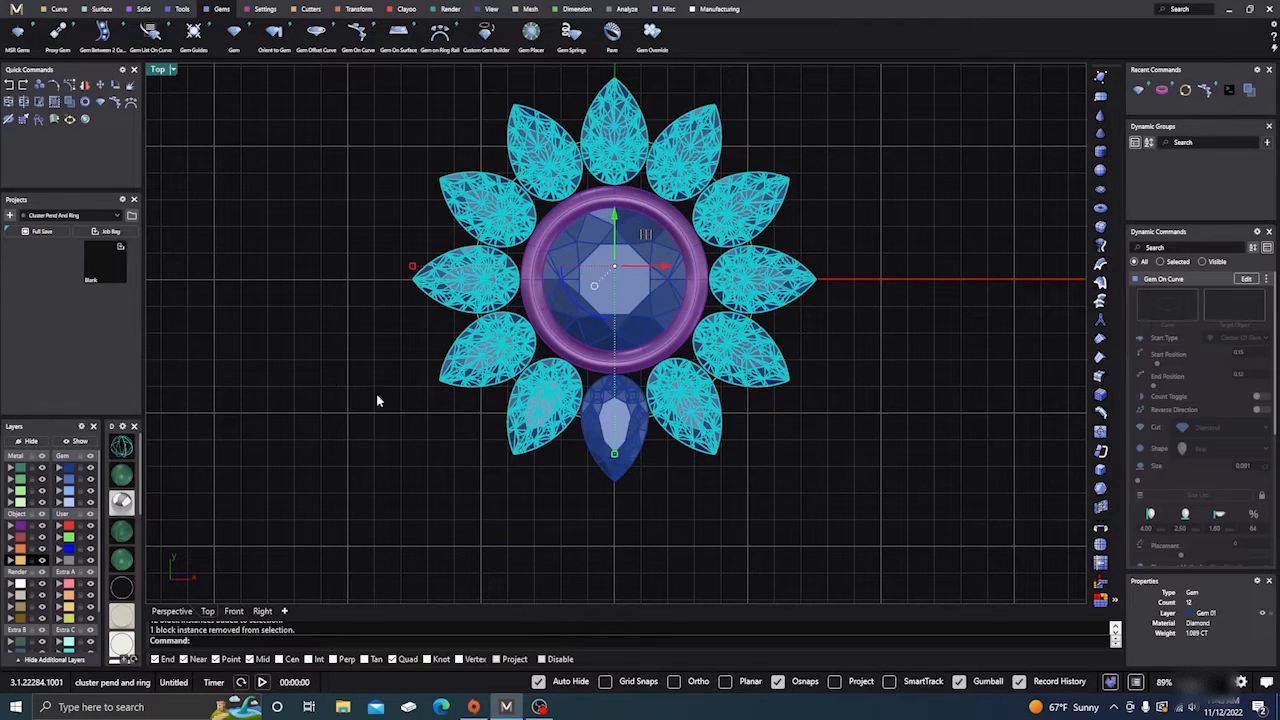
click(271, 323)
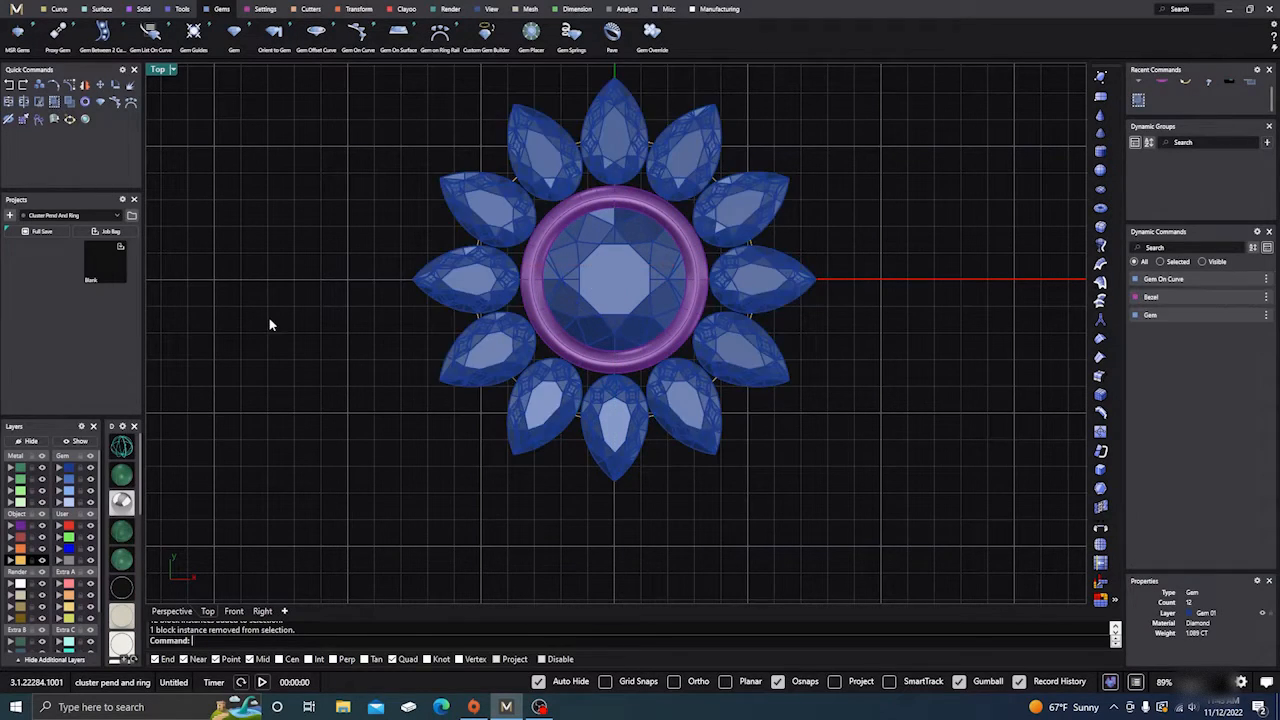
Copy the pear gem below the bezel from its centre to an empty spot about 15.9 mm to its left.
scroll(790, 455, down, 2)
click(679, 455)
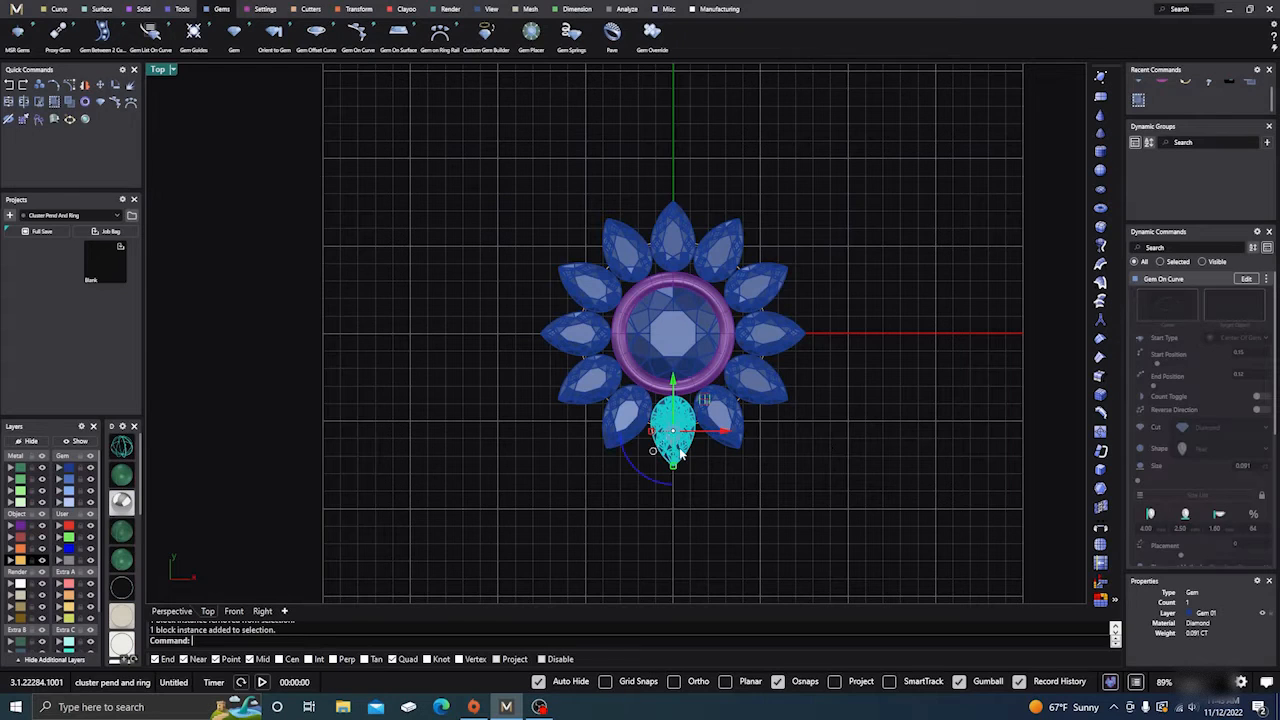
click(41, 90)
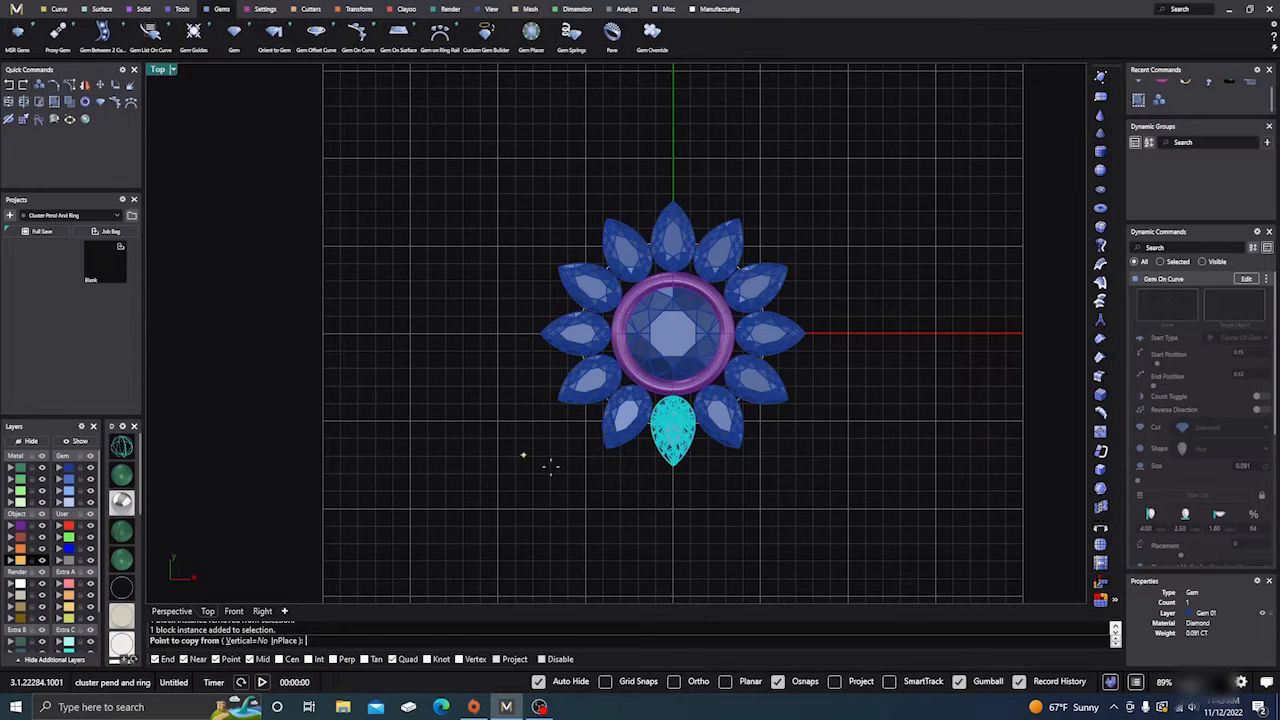
click(673, 425)
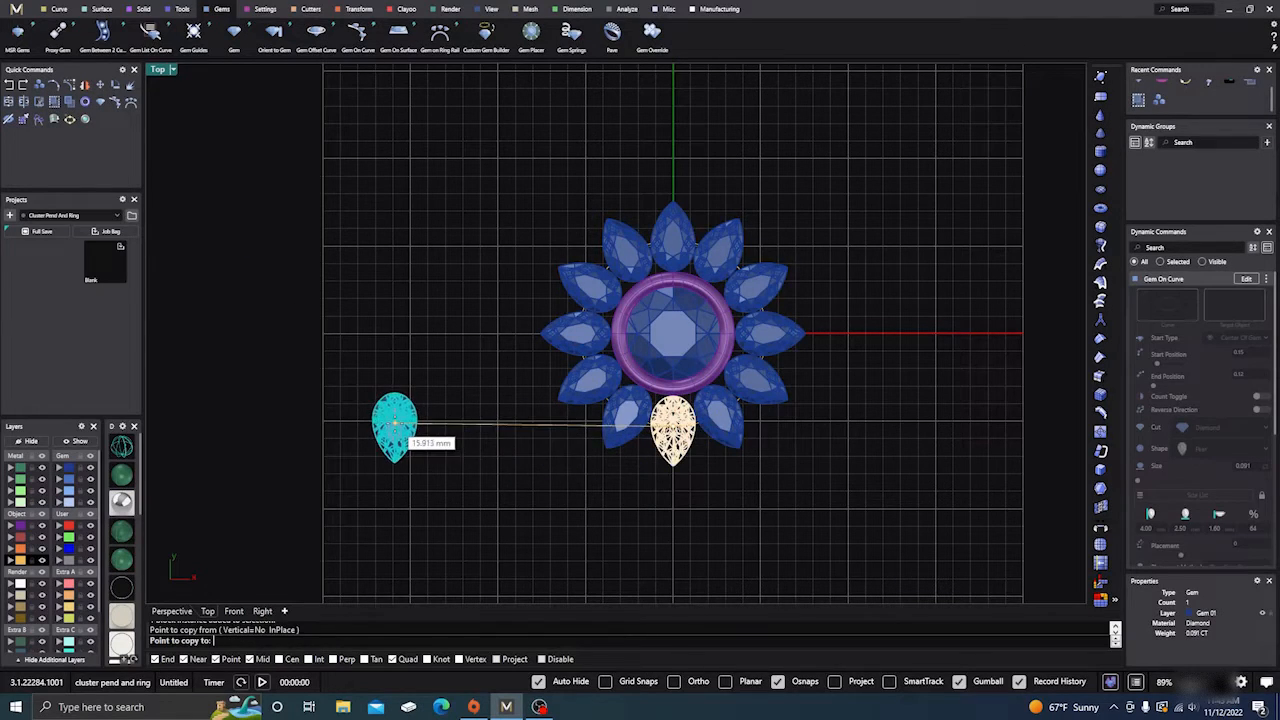
click(392, 425)
key(Return)
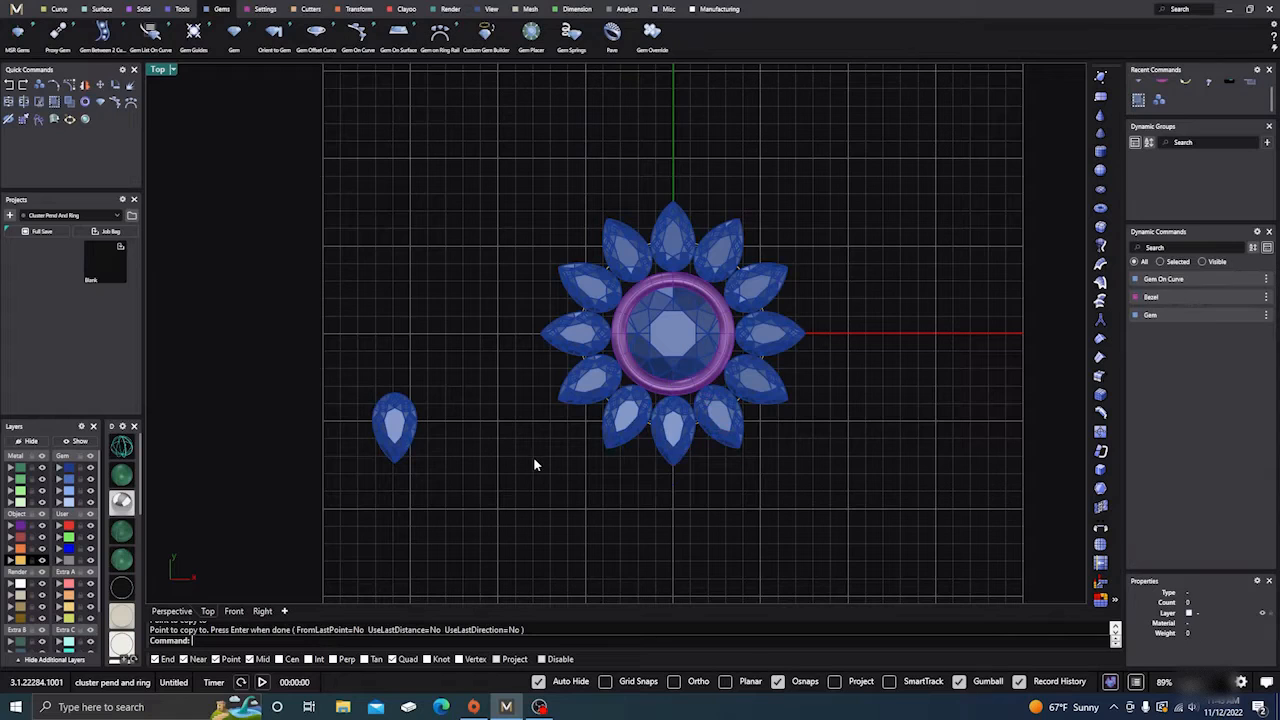
Select all twelve pear gems around the bezel, leaving out the loose copy, and group them.
click(678, 450)
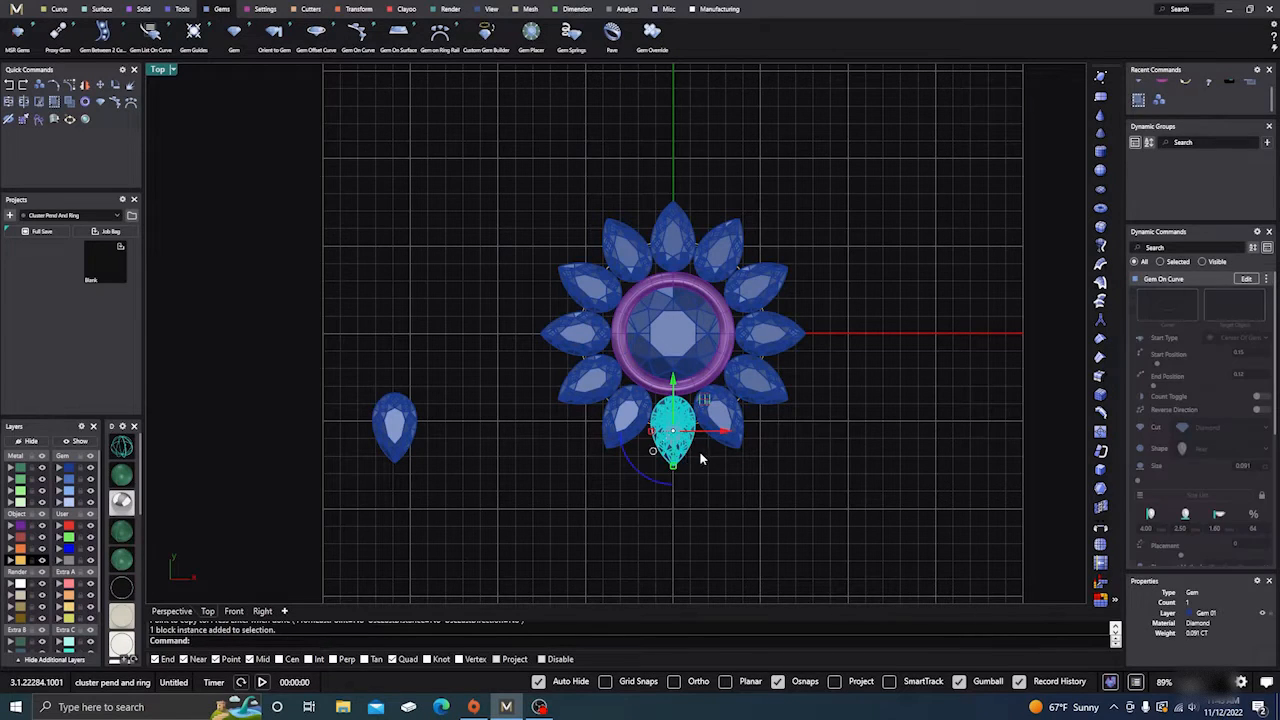
shift+click(737, 446)
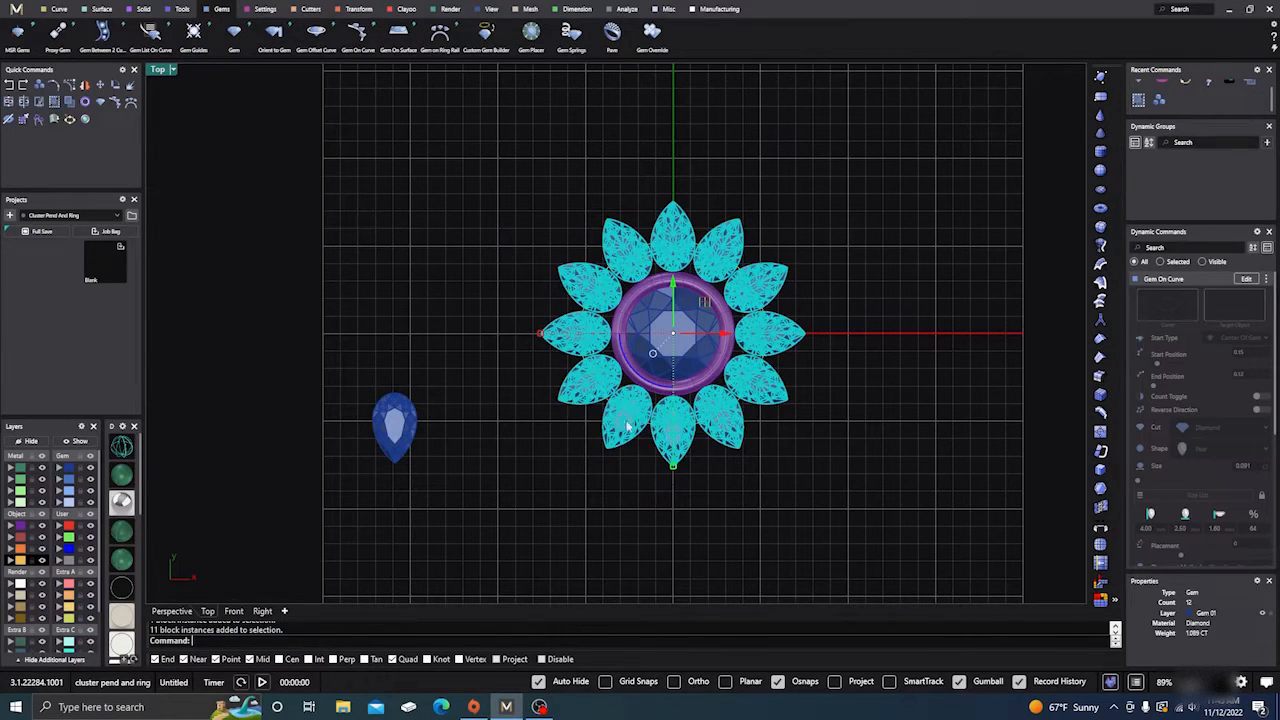
click(56, 103)
click(288, 220)
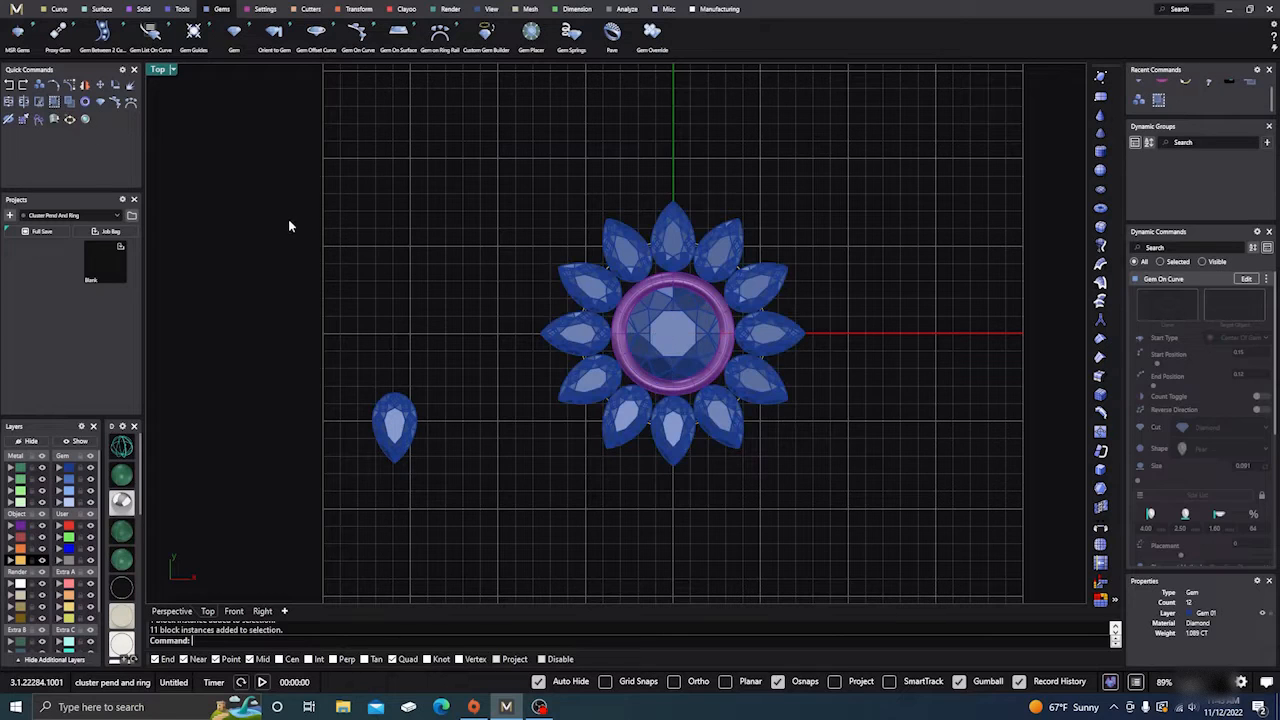
In the Right view, rotate the loose pear gem until its girdle lies level, accepting that its history is broken.
click(172, 611)
right_drag(547, 534, 610, 452)
scroll(360, 400, up, 3)
click(416, 316)
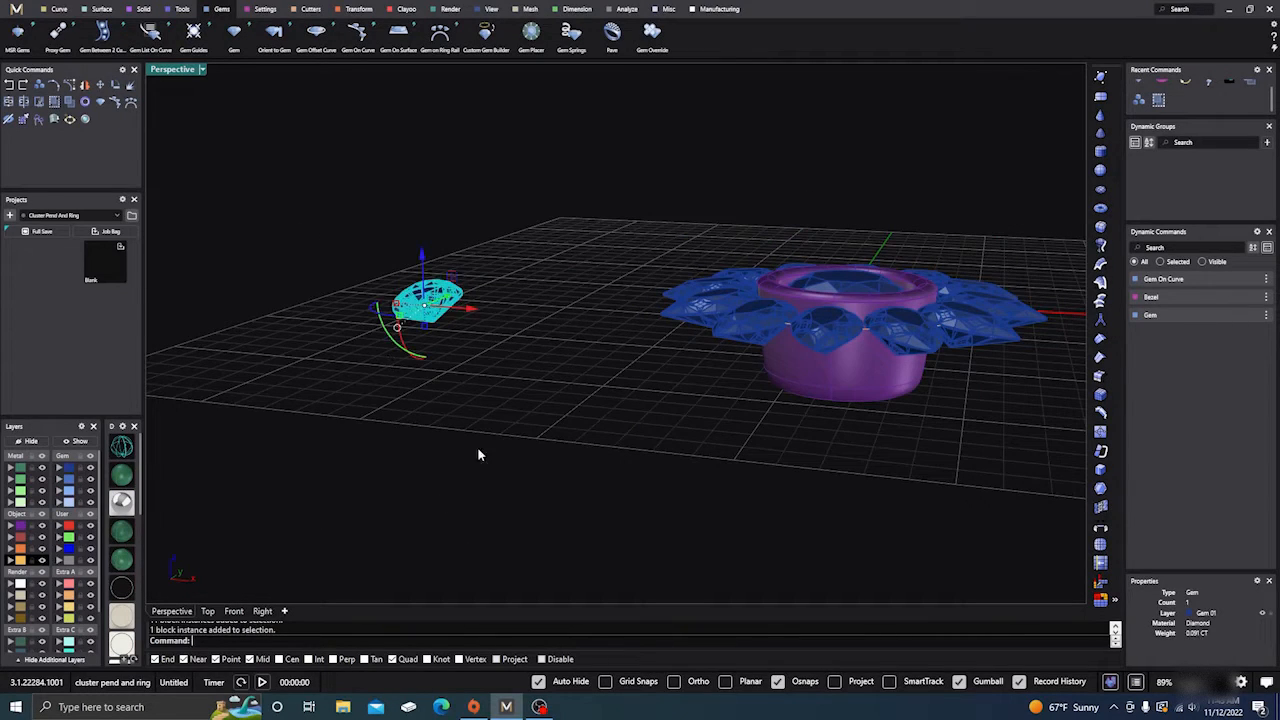
click(262, 611)
scroll(499, 342, up, 6)
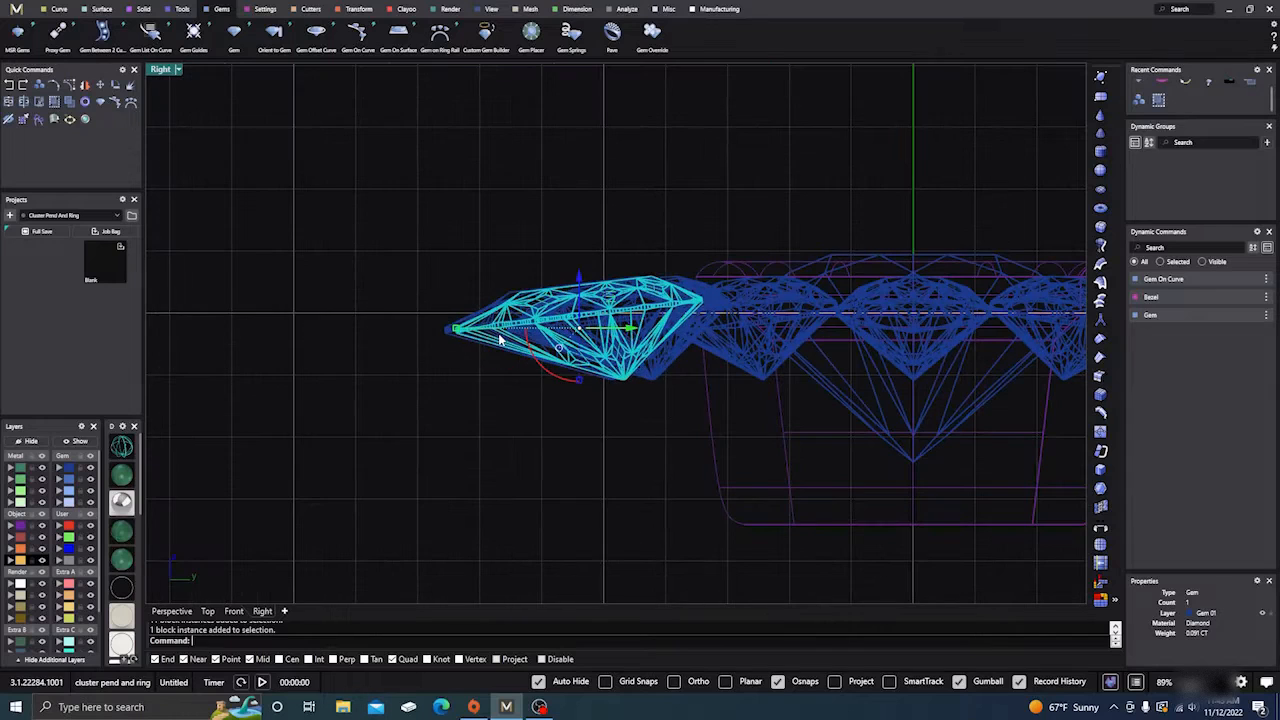
drag(554, 374, 430, 345)
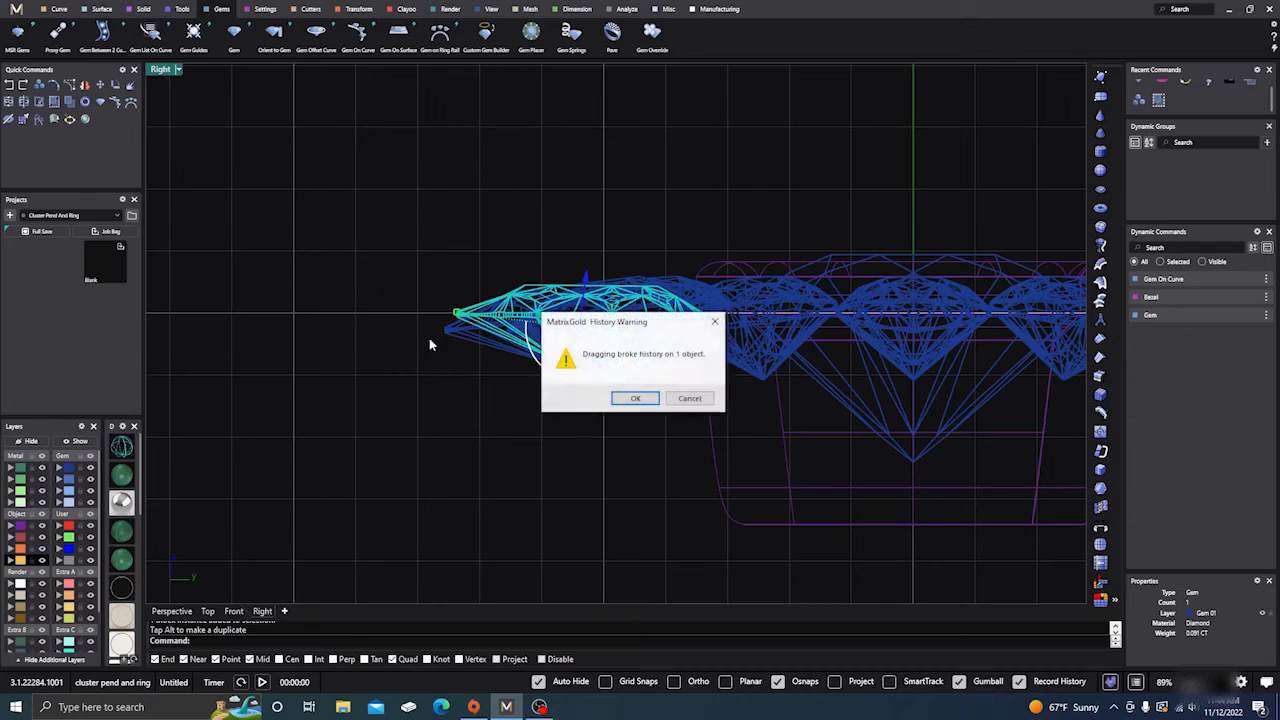
click(625, 399)
click(358, 410)
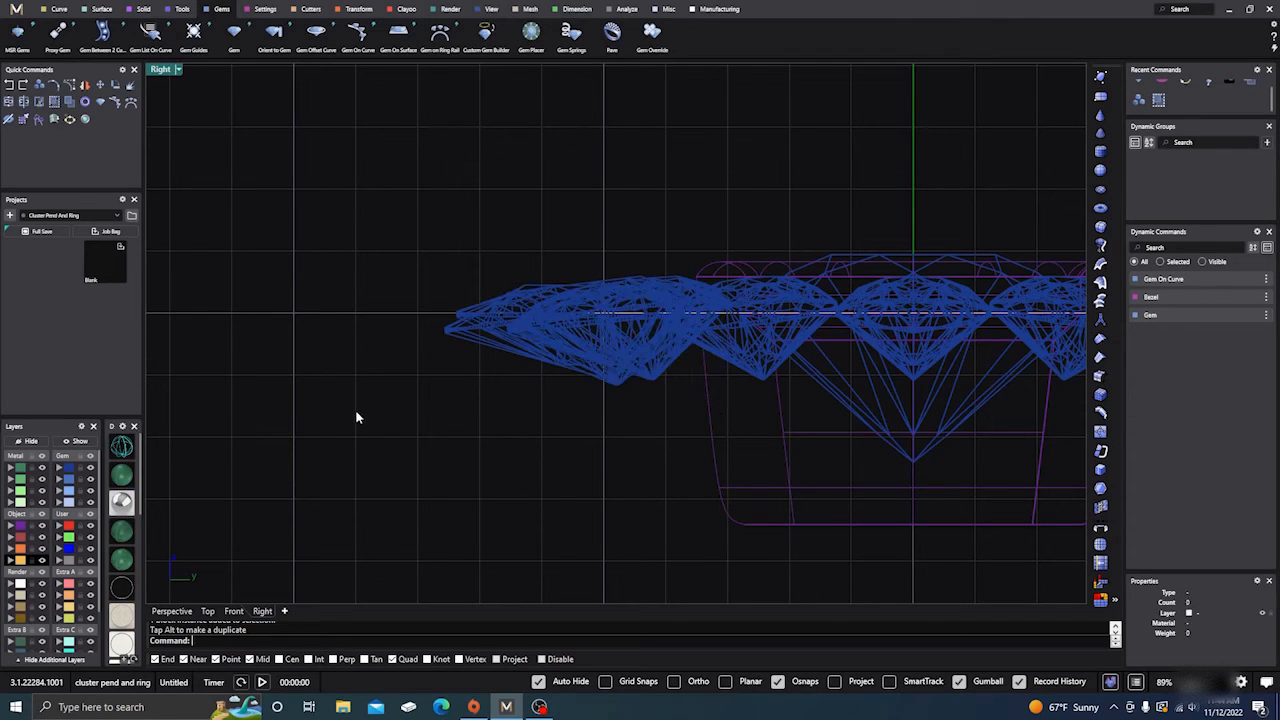
Select the levelled loose pear gem in the Perspective view and build an Under Bezel beneath it.
click(171, 611)
right_drag(643, 403, 669, 510)
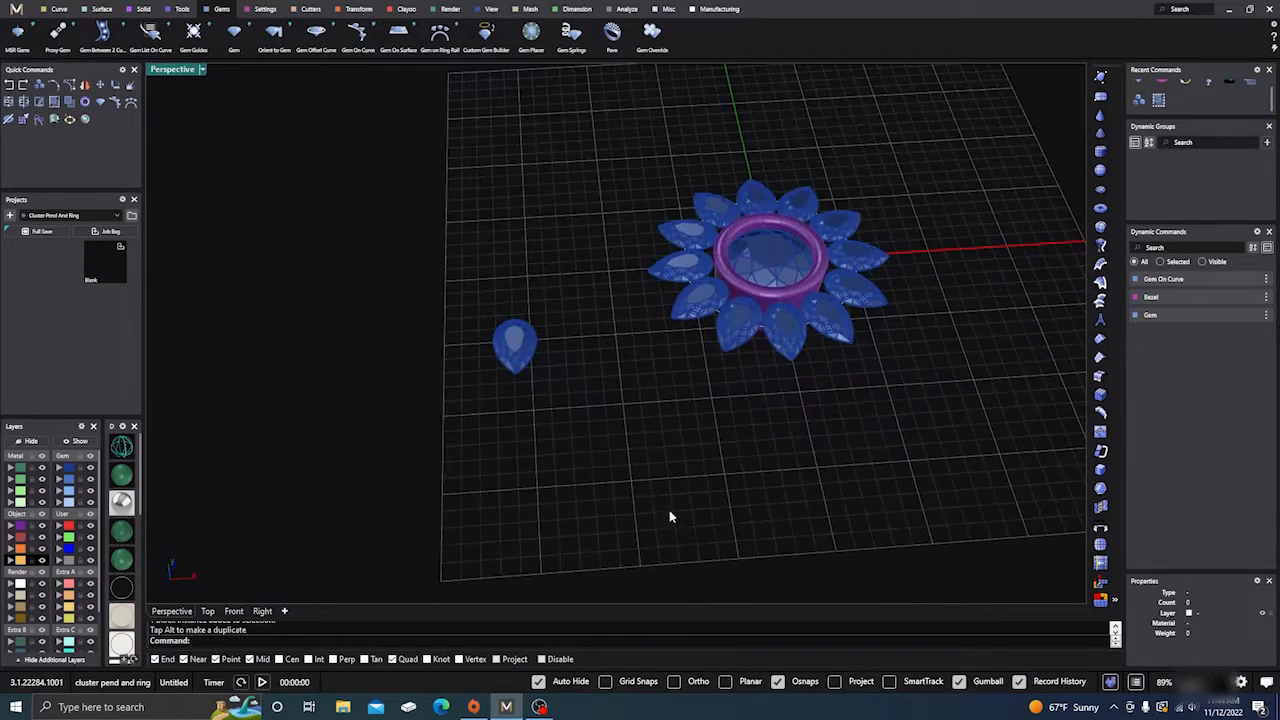
scroll(540, 382, up, 6)
right_drag(598, 458, 543, 426)
scroll(503, 289, up, 5)
right_drag(577, 470, 566, 413)
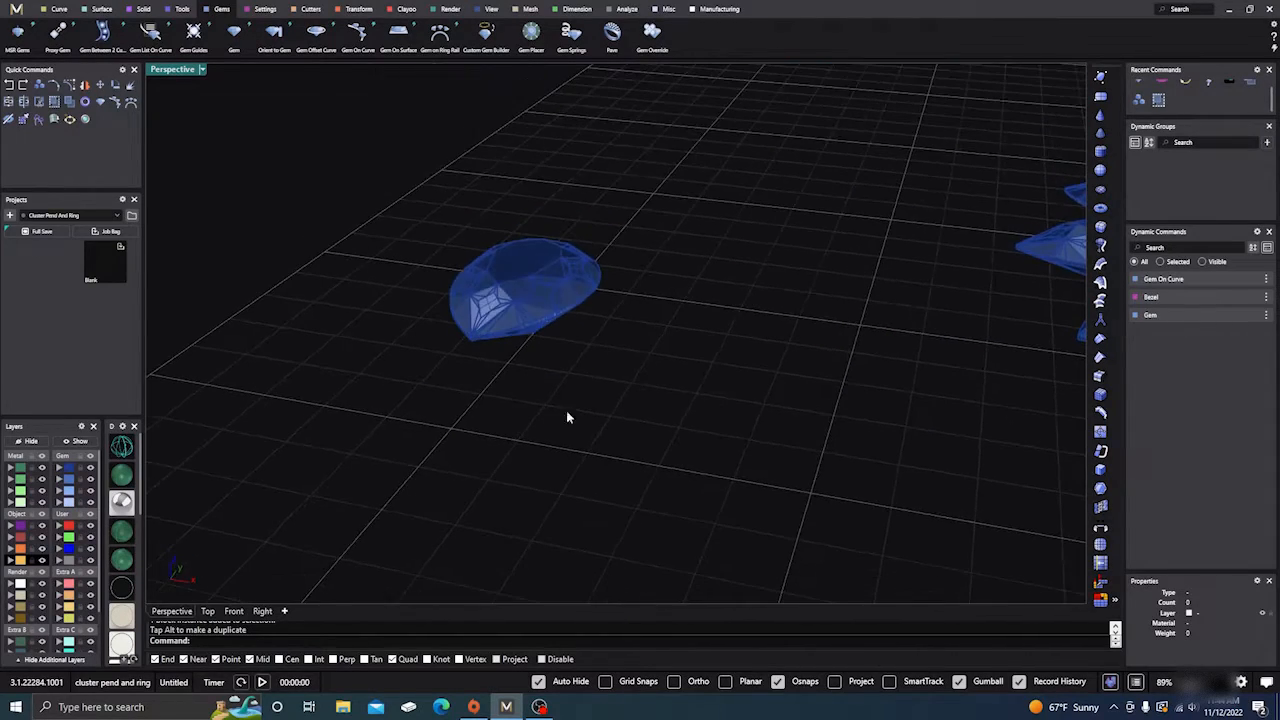
click(525, 290)
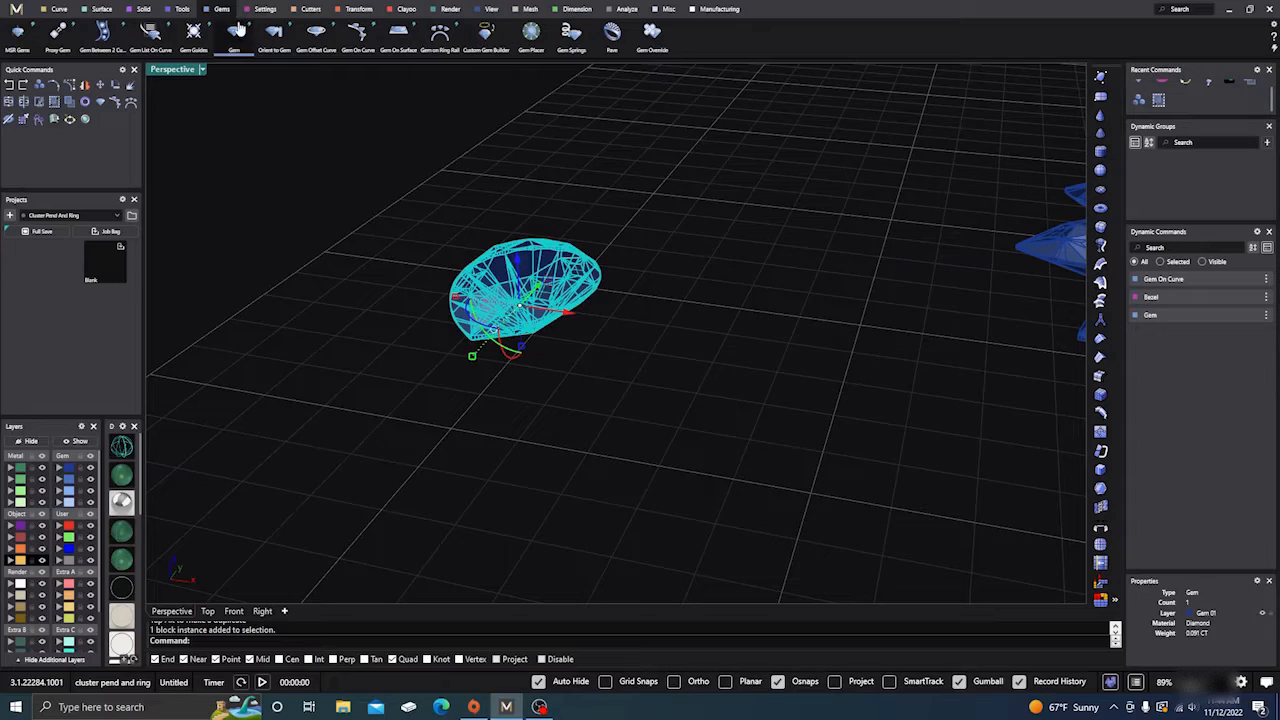
right_drag(417, 229, 515, 368)
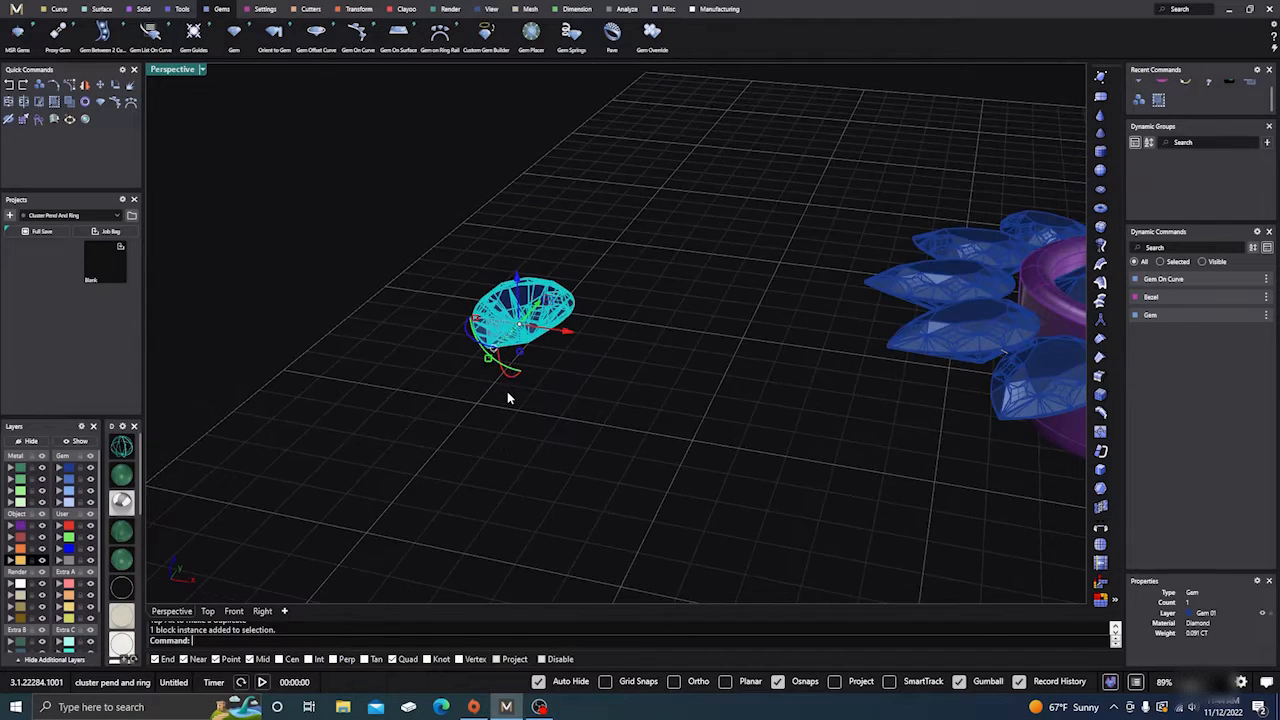
scroll(508, 397, down, 3)
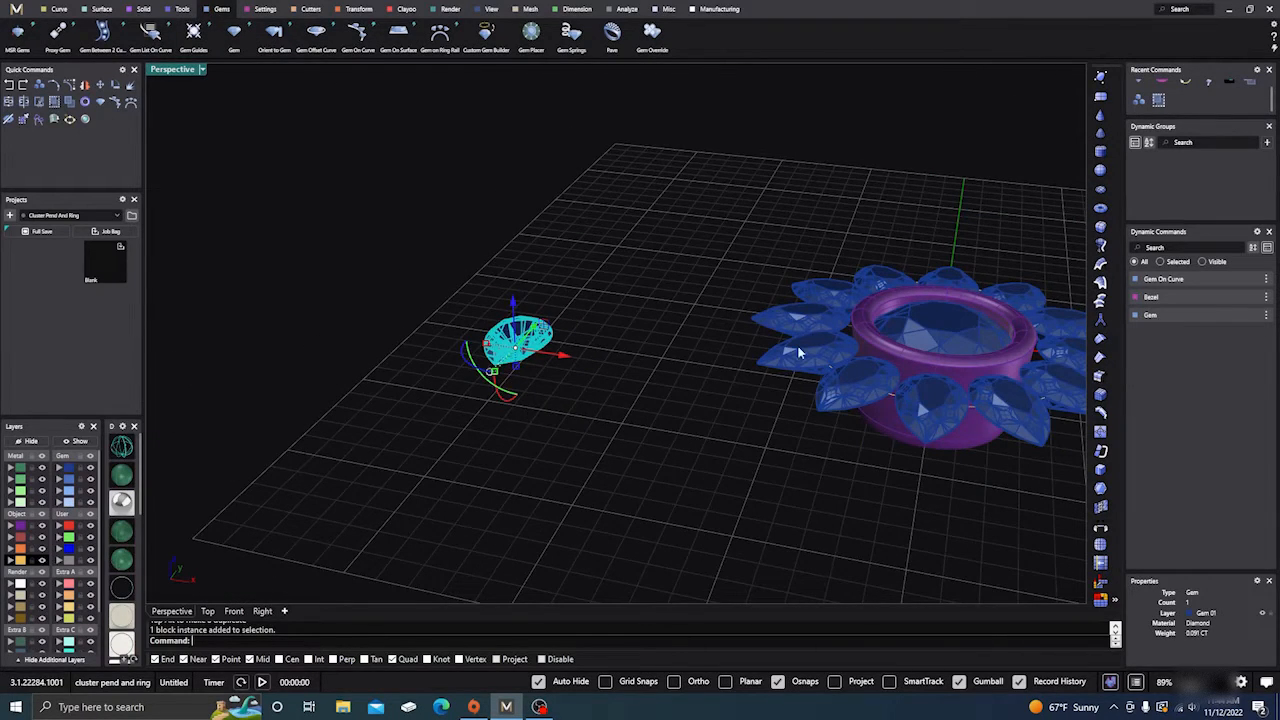
right_drag(798, 352, 443, 361)
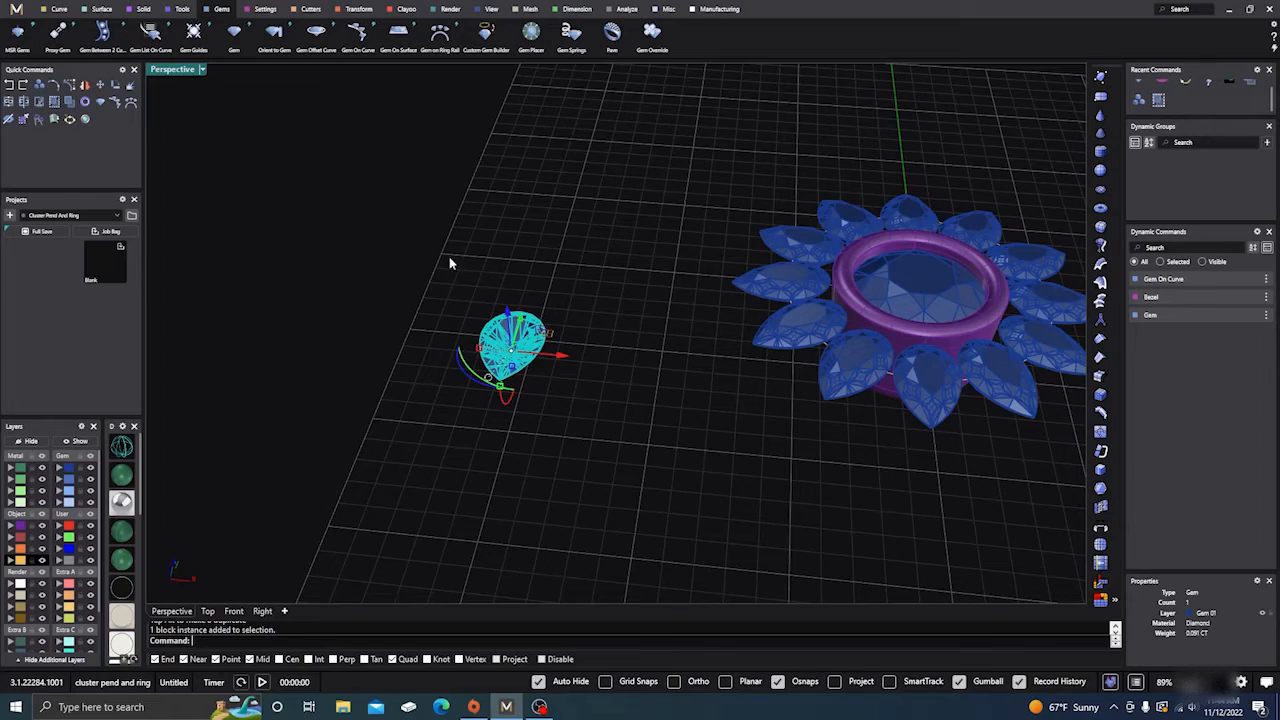
right_drag(271, 223, 305, 202)
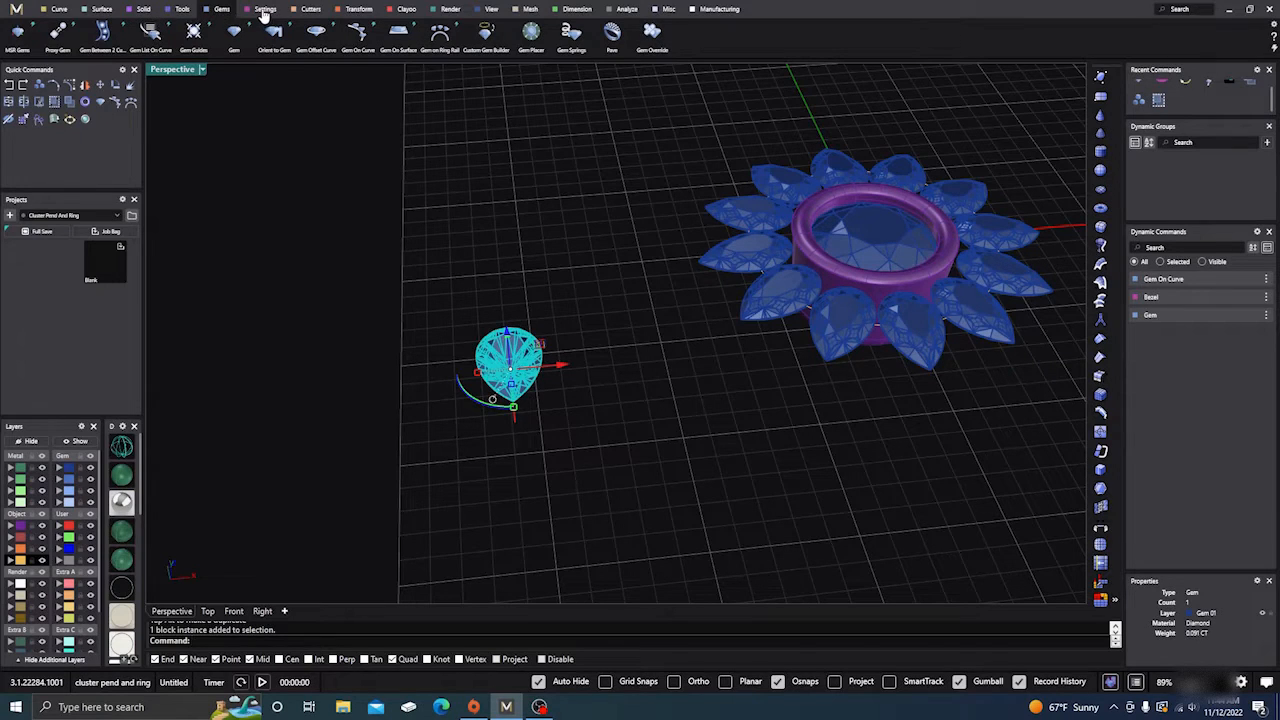
click(265, 9)
click(433, 37)
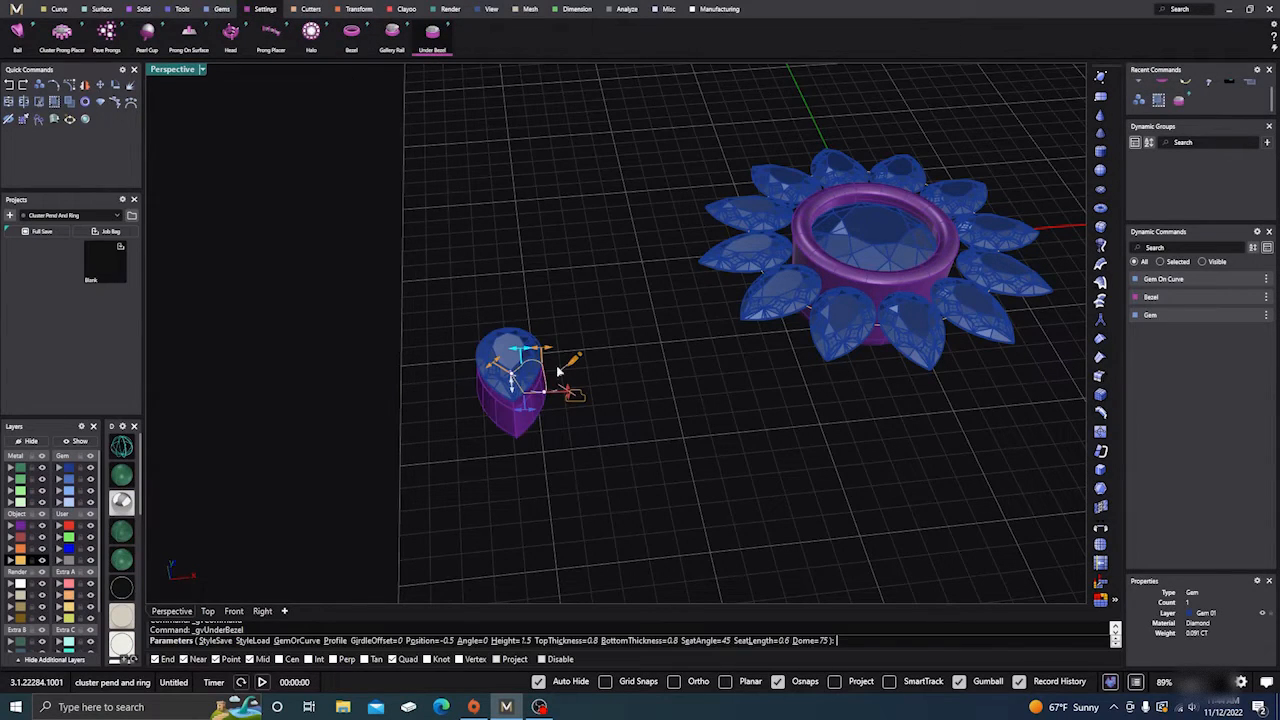
right_drag(560, 440, 593, 414)
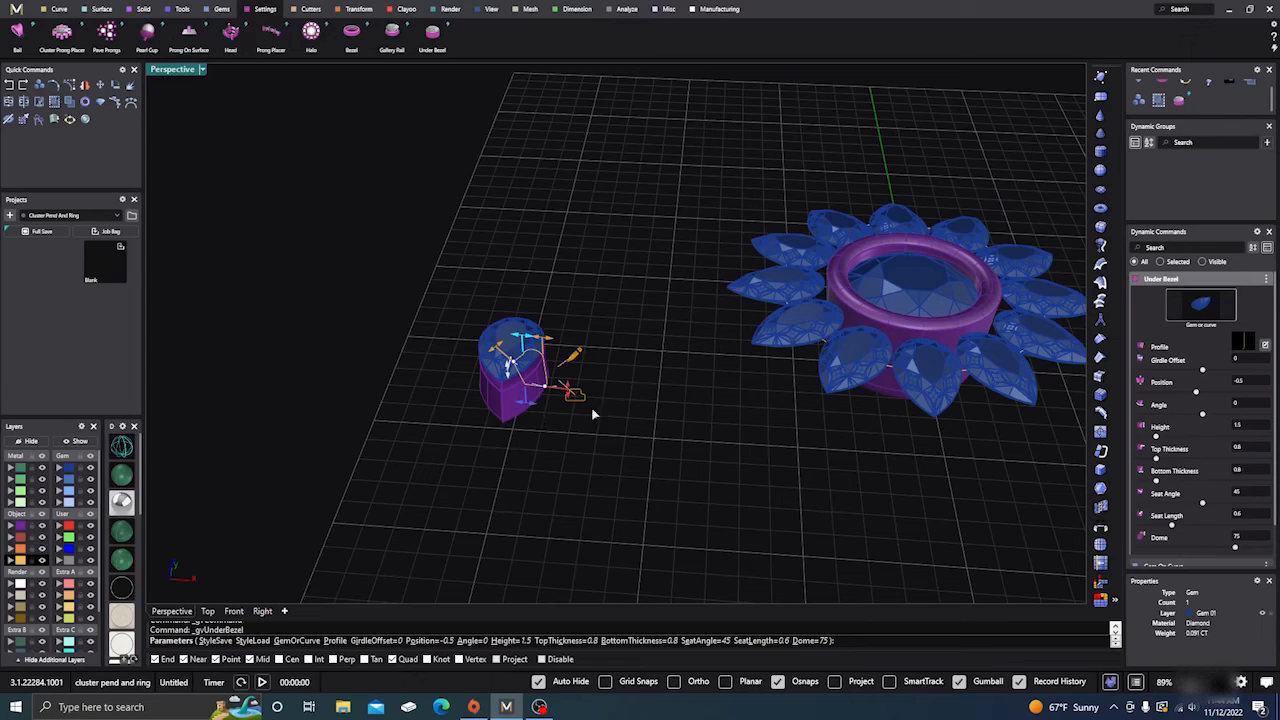
Give the under bezel the library's bezel profile 10 and close the content library.
click(1244, 344)
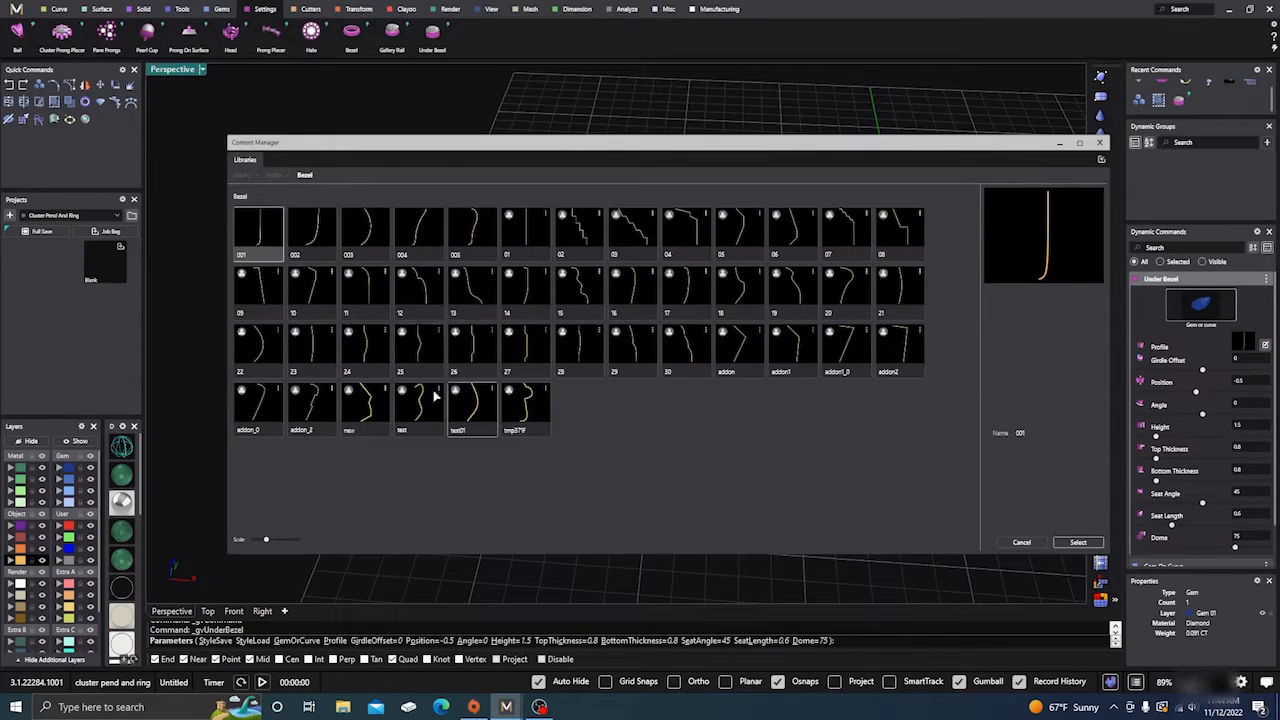
click(269, 293)
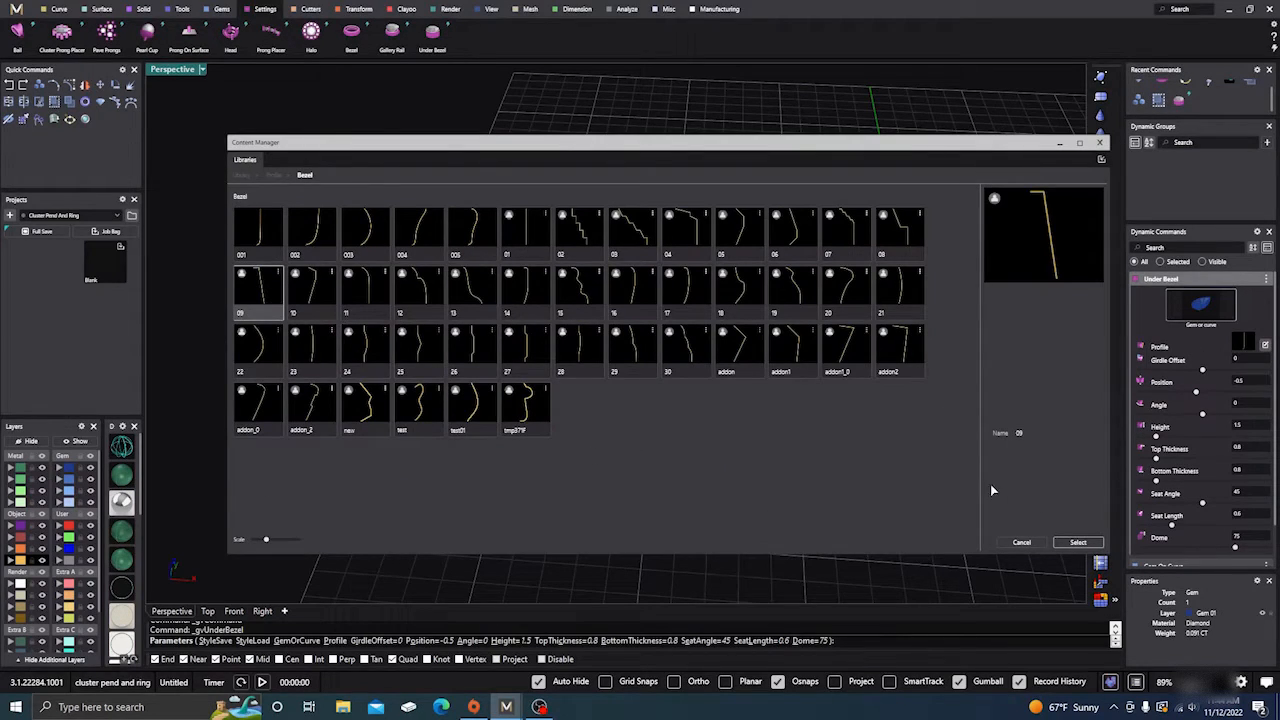
click(312, 288)
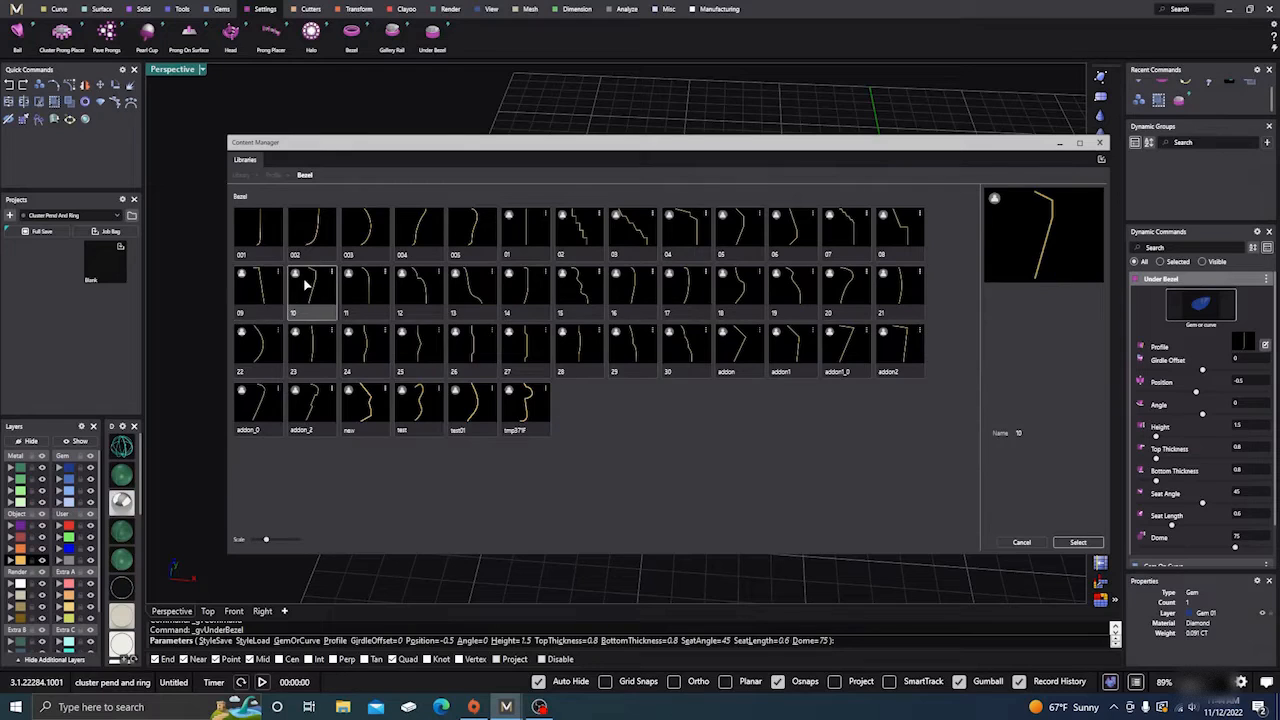
click(1068, 543)
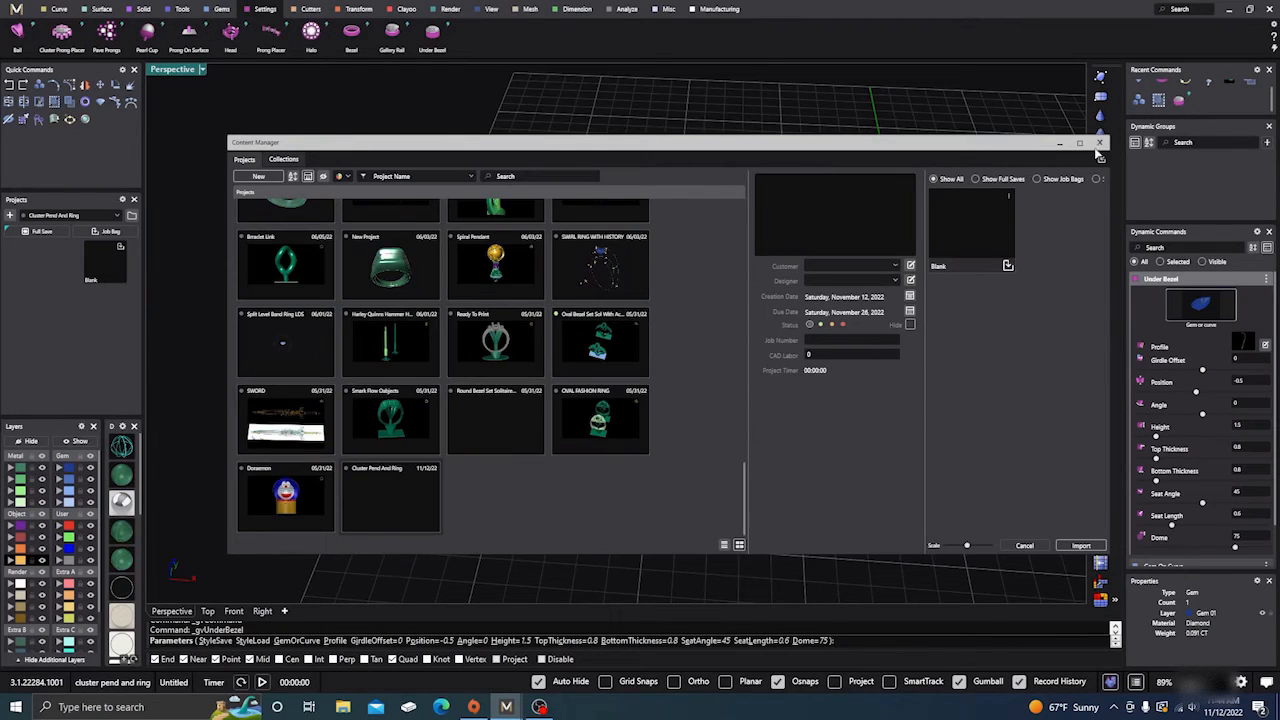
click(1099, 145)
Set the under bezel's dome to 0 and reduce its top thickness to 0.39 mm.
scroll(582, 397, up, 5)
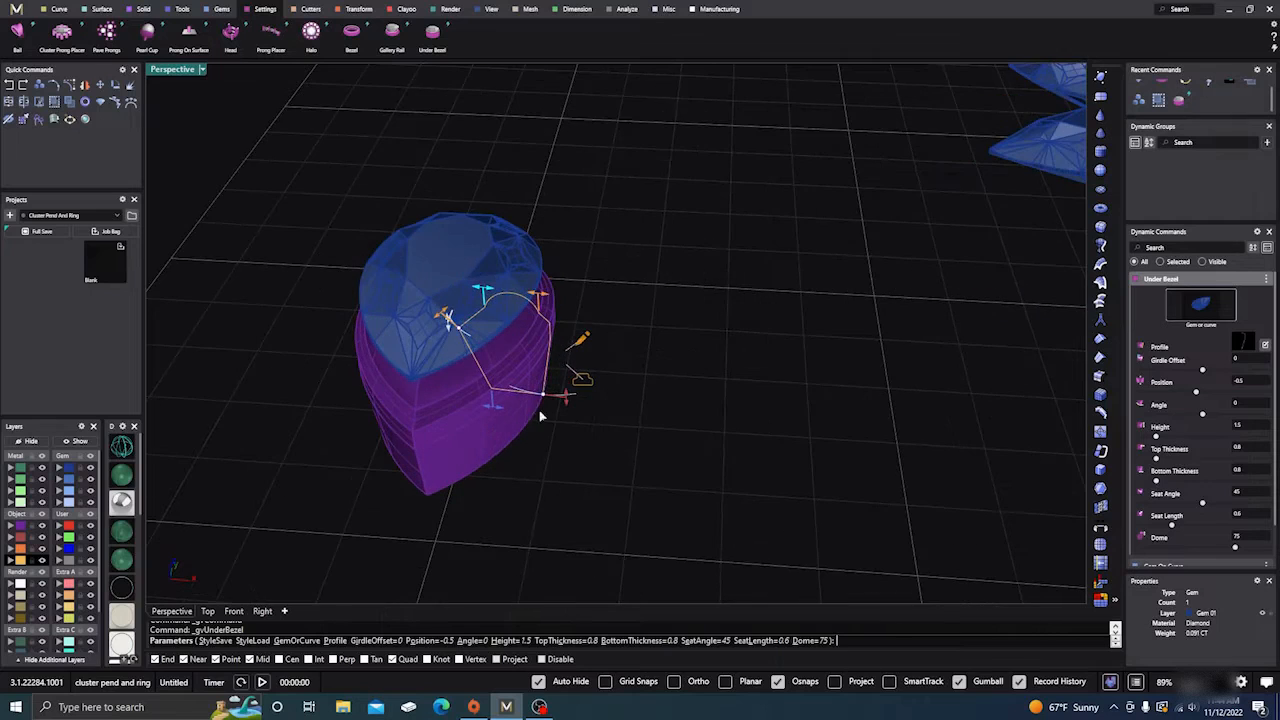
right_drag(539, 415, 583, 408)
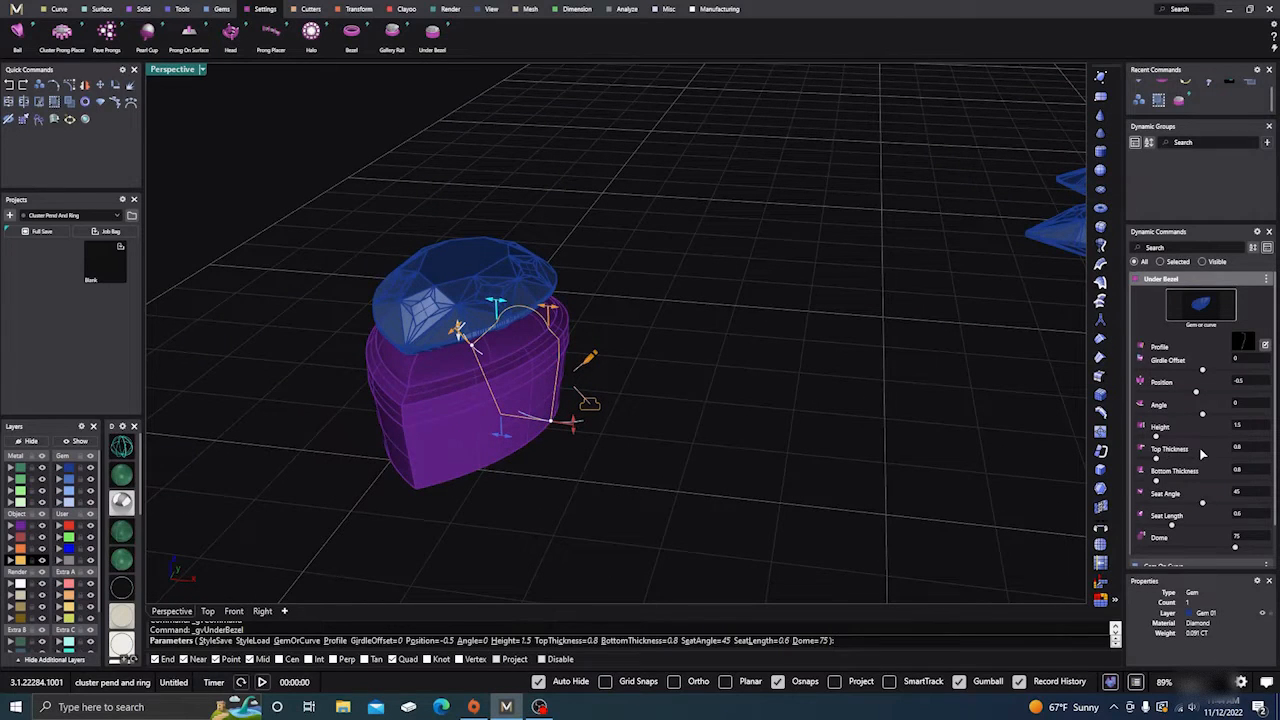
scroll(1215, 475, down, 2)
drag(1237, 503, 1126, 508)
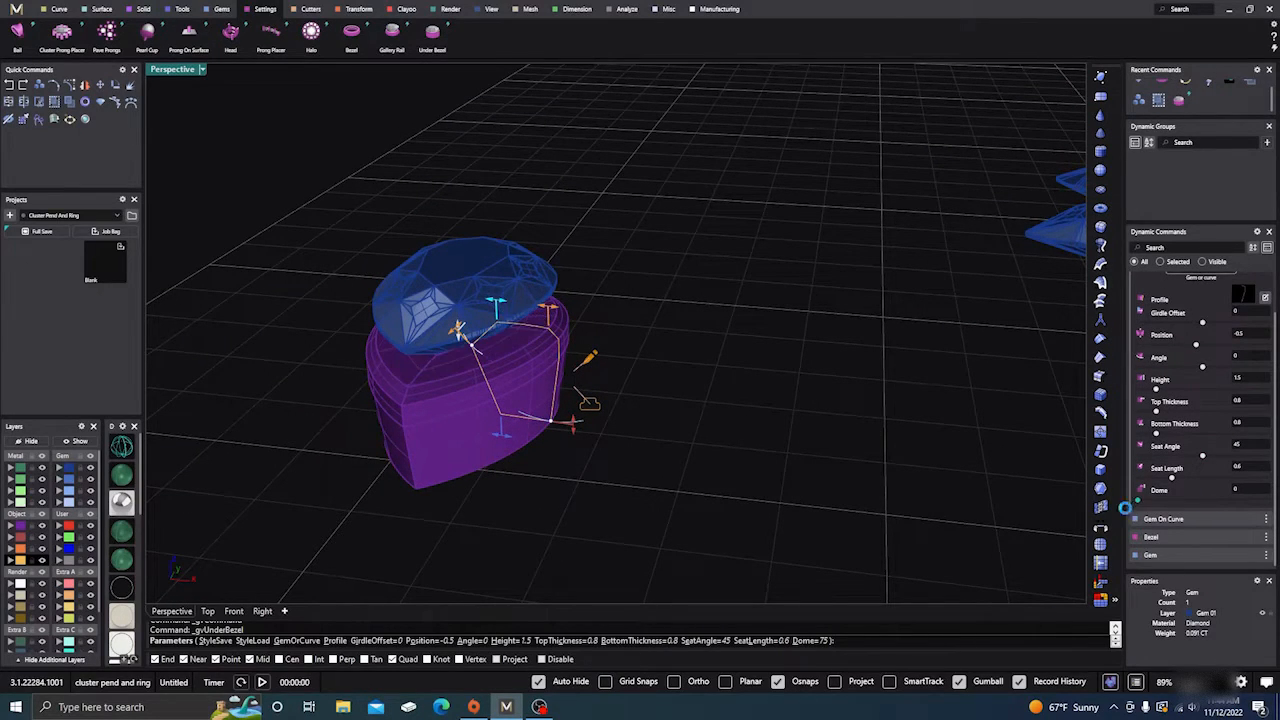
scroll(450, 366, up, 5)
right_drag(448, 364, 470, 377)
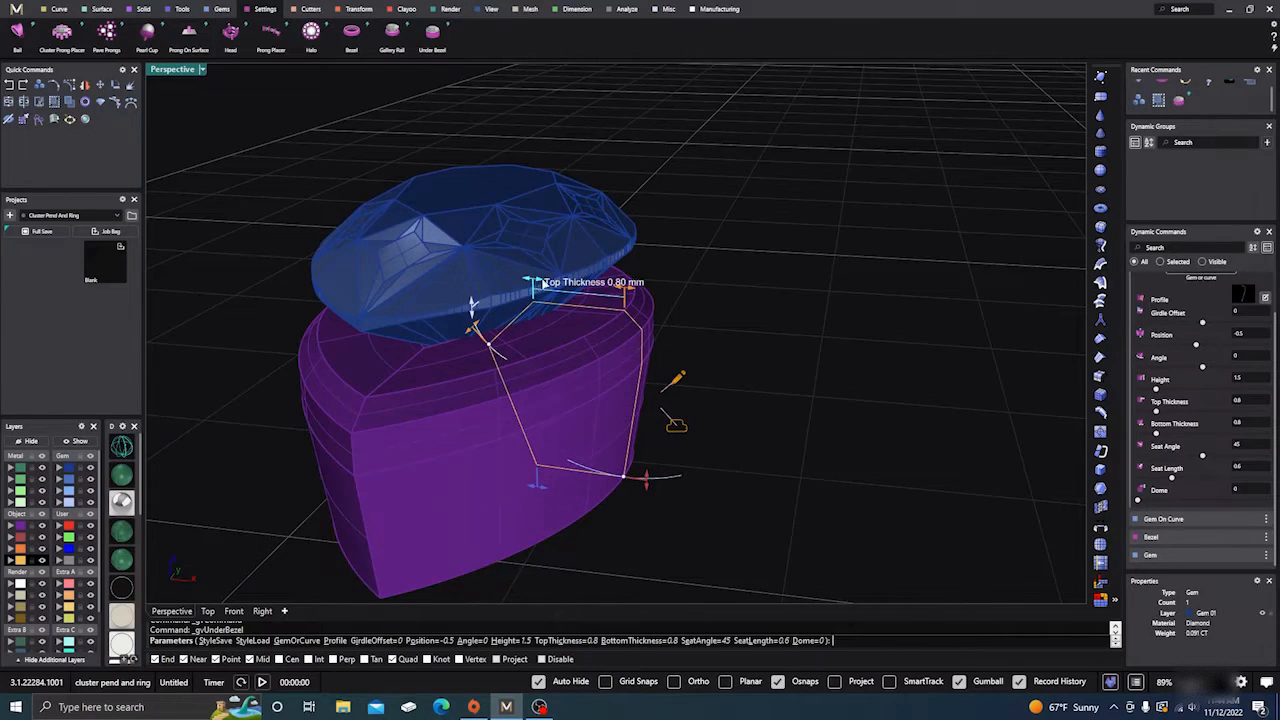
drag(541, 283, 581, 308)
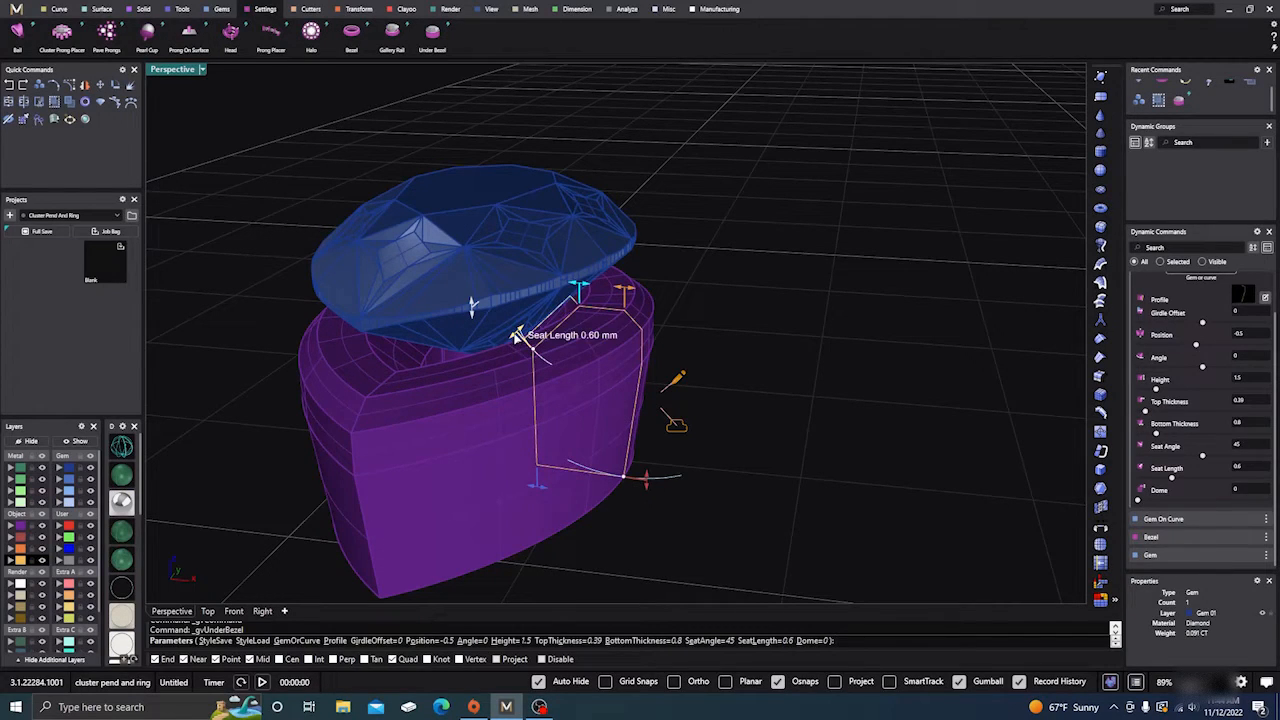
Lower the under bezel's seat angle to 15 degrees and set its bottom thickness to 0.5 mm.
drag(538, 343, 567, 369)
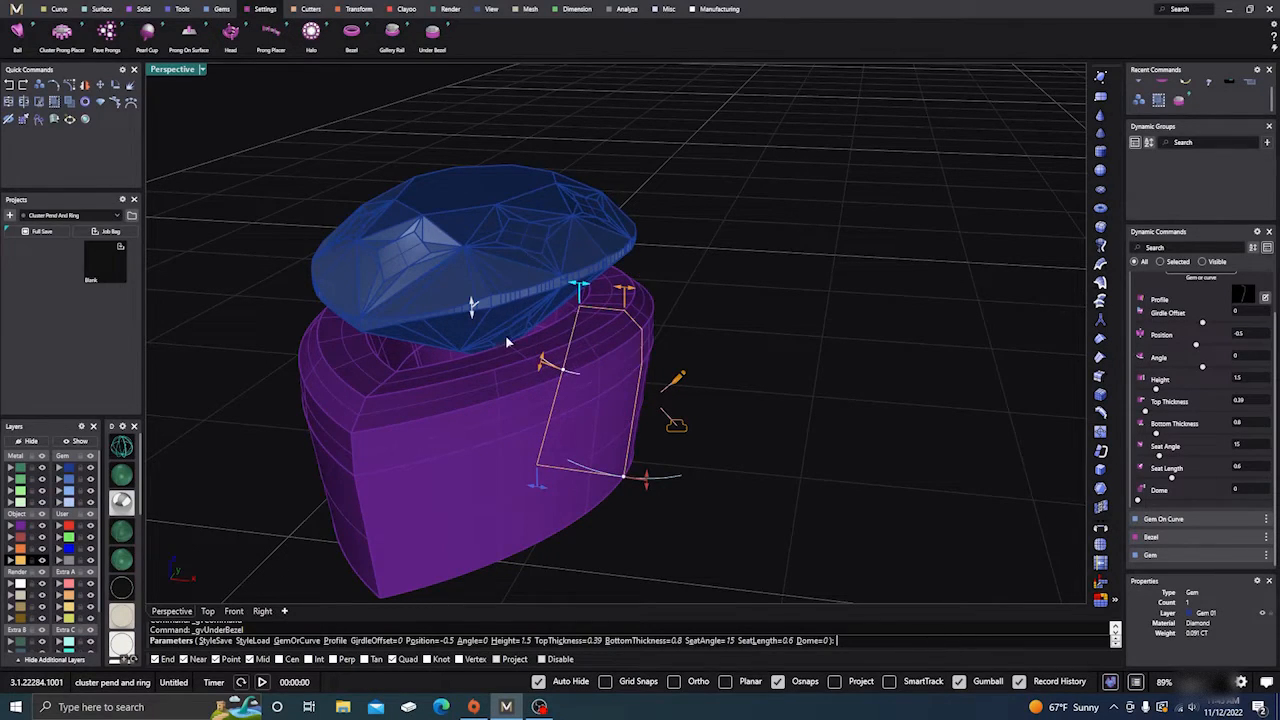
right_drag(510, 385, 487, 513)
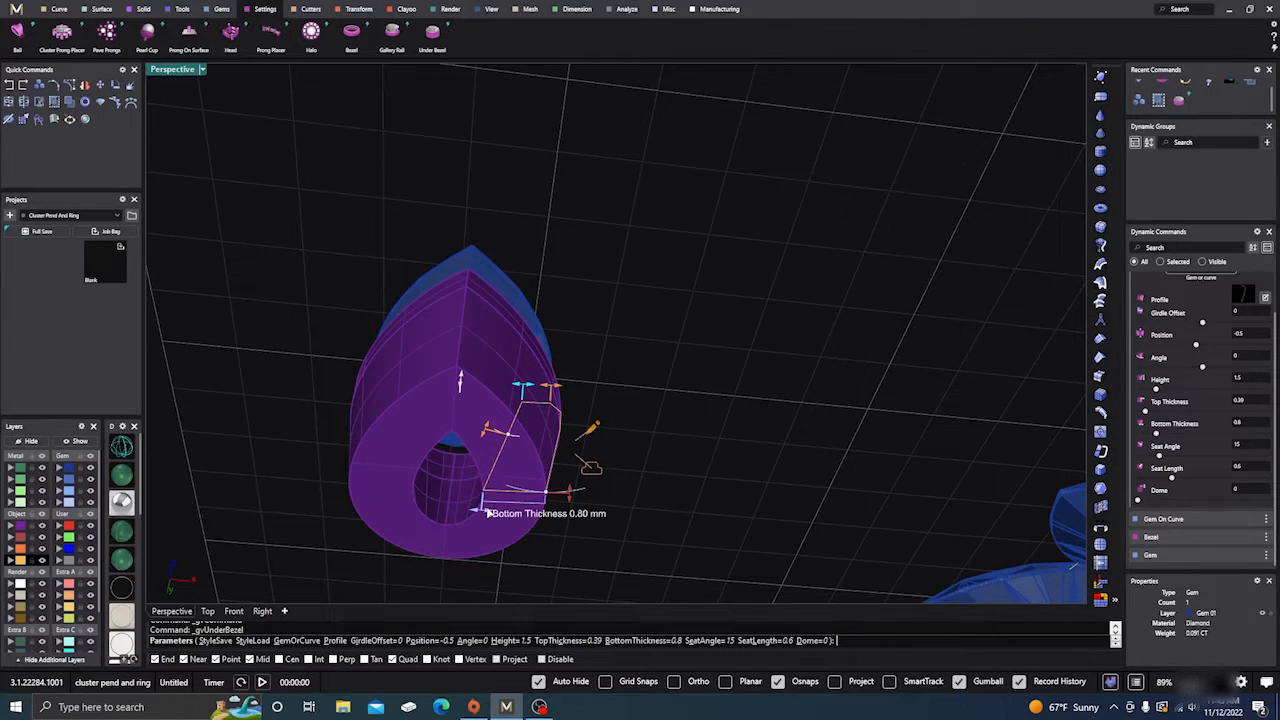
drag(483, 510, 507, 514)
Set the under bezel's seat angle to 5 degrees and raise it towards the gem to position -0.3 mm.
scroll(557, 411, down, 5)
right_drag(558, 449, 513, 518)
scroll(513, 518, up, 8)
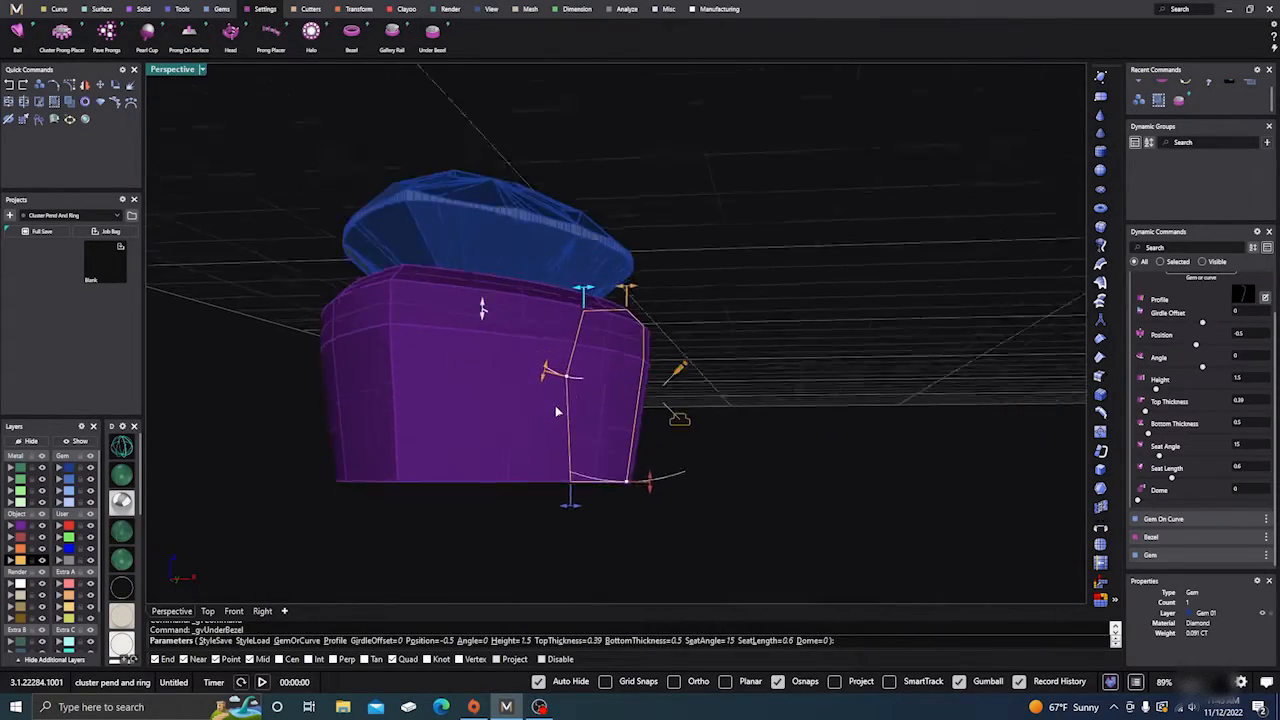
mouse_move(575, 372)
mouse_down()
mouse_move(584, 366)
mouse_move(578, 376)
mouse_up()
right_drag(569, 467, 608, 403)
scroll(608, 403, down, 5)
right_drag(573, 488, 600, 467)
scroll(560, 333, up, 5)
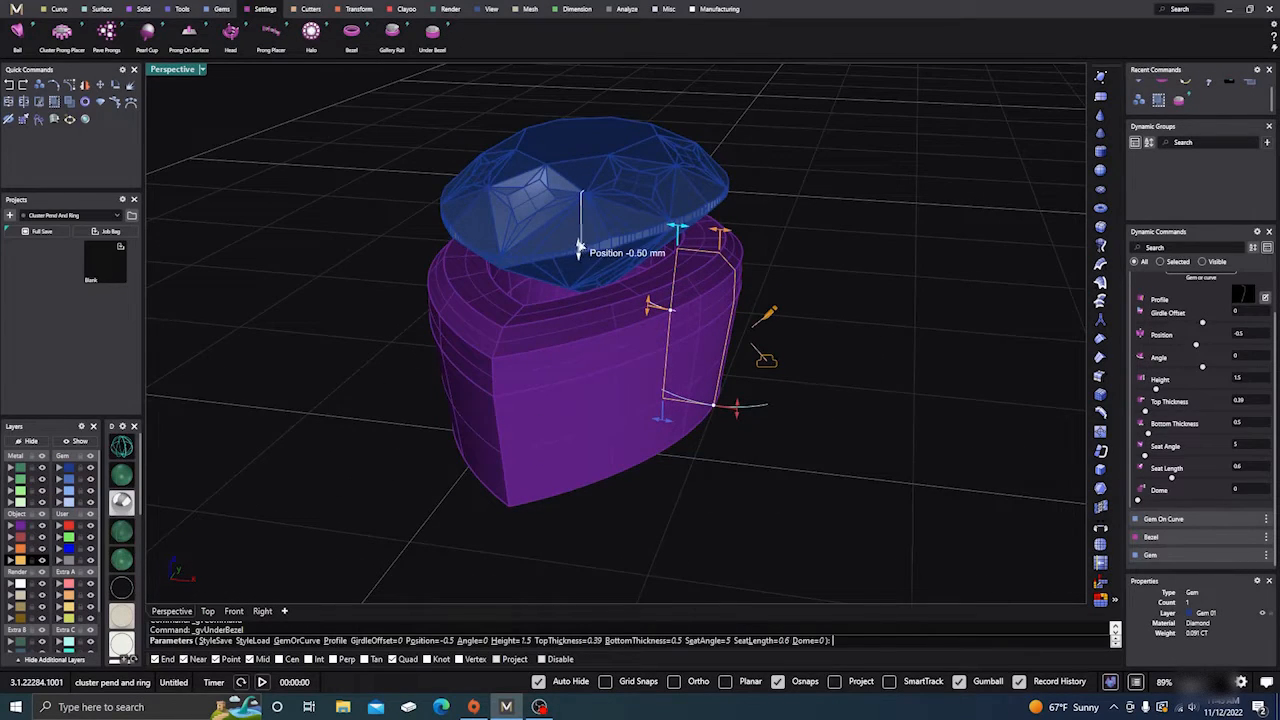
drag(579, 246, 580, 231)
Set the under bezel's girdle offset to -0.15 mm so its outline sits inside the pear gem's girdle.
right_drag(602, 418, 589, 456)
scroll(471, 384, down, 6)
click(208, 611)
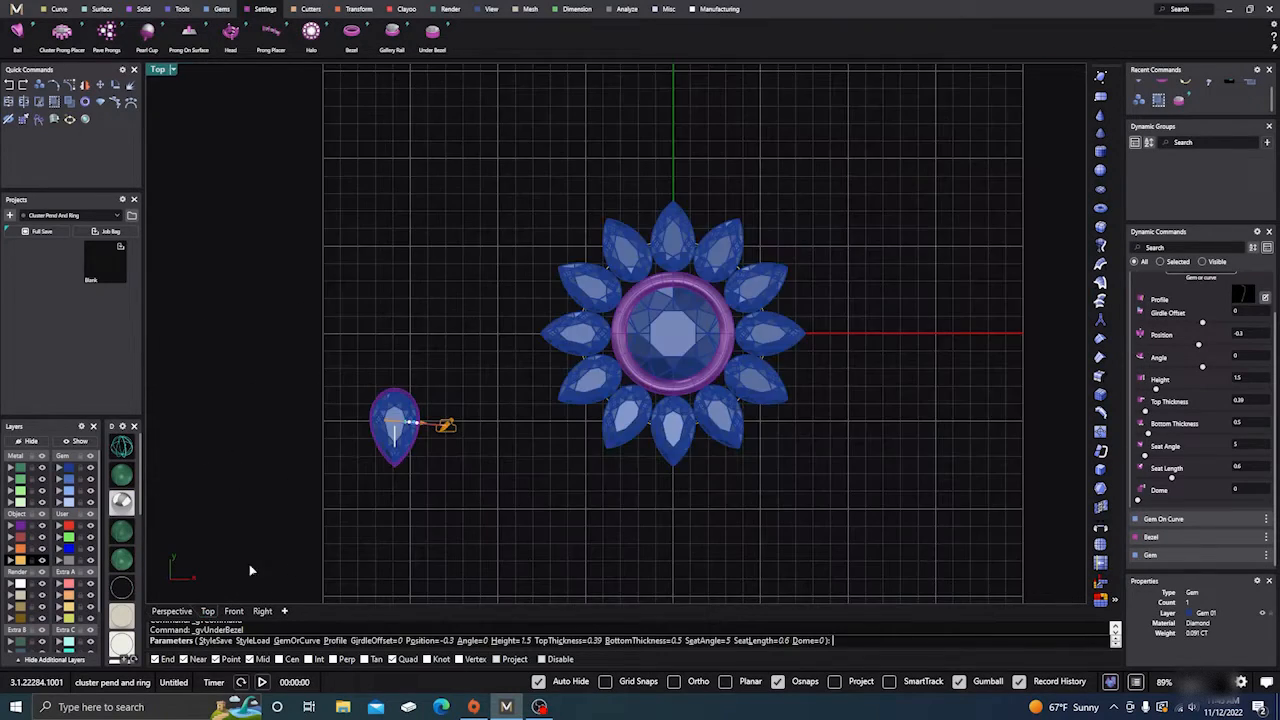
scroll(430, 390, up, 5)
right_drag(394, 410, 478, 373)
scroll(462, 419, up, 10)
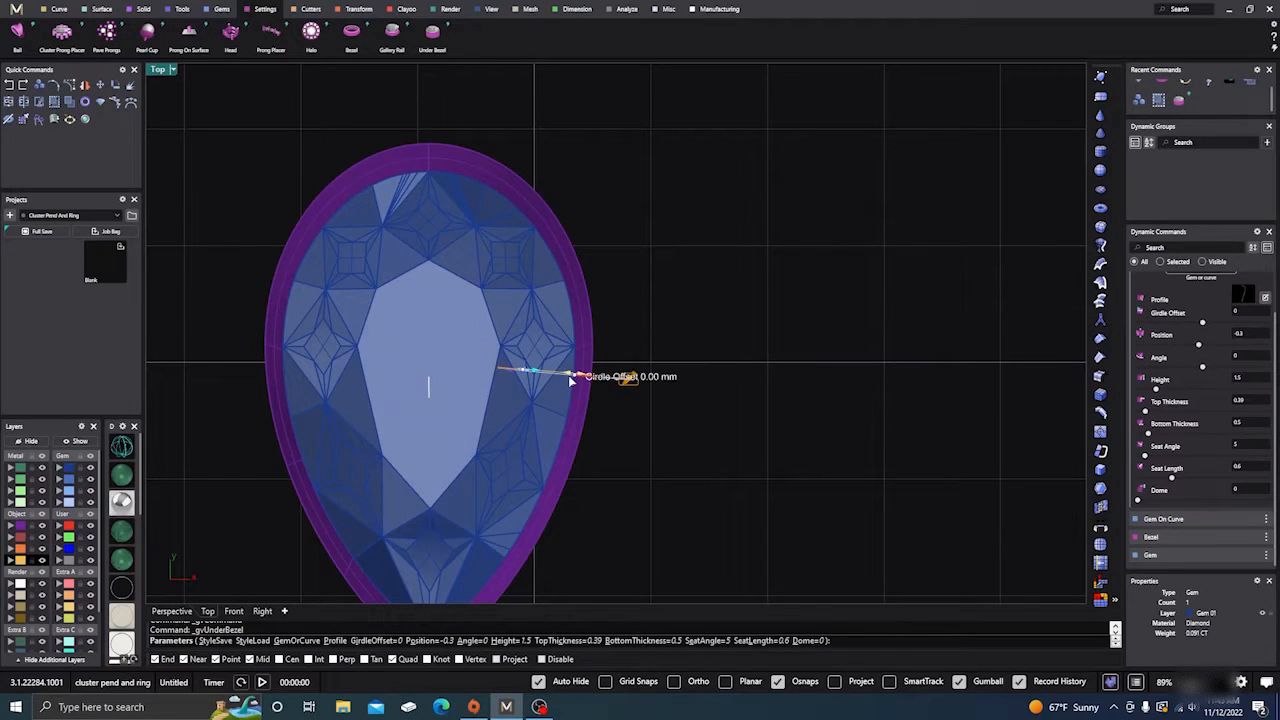
click(126, 450)
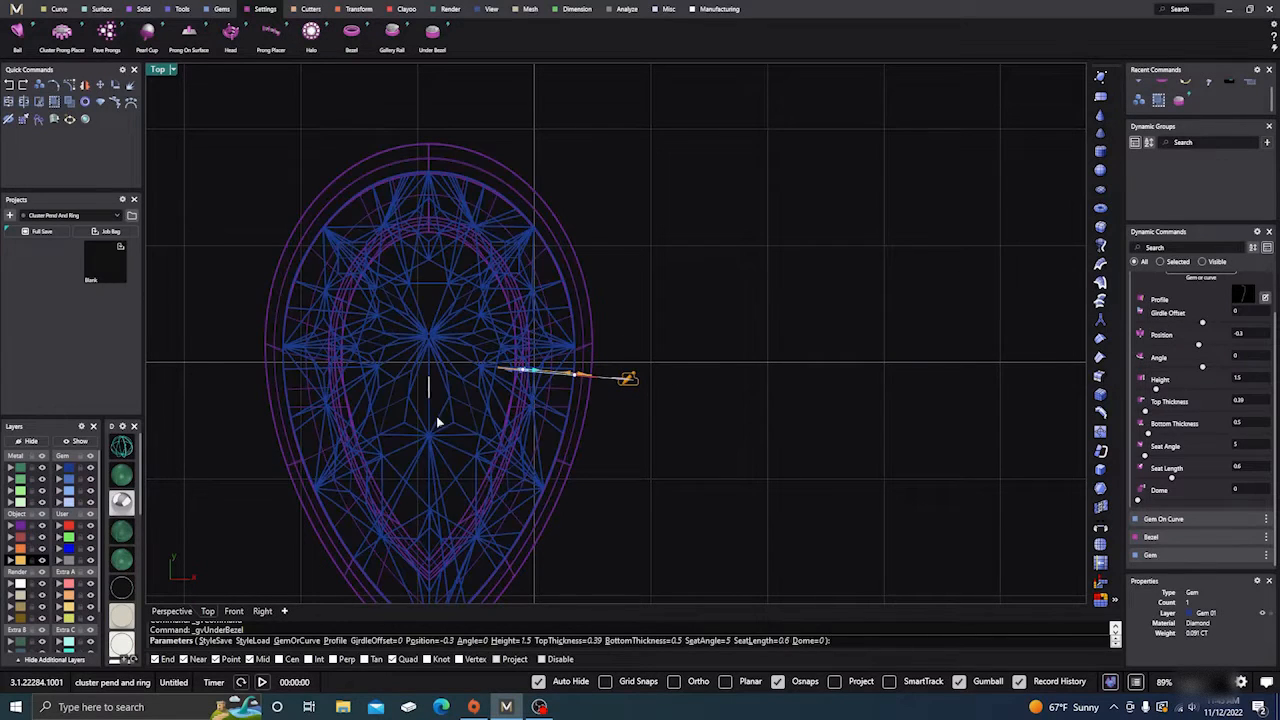
scroll(570, 378, up, 3)
right_drag(650, 347, 690, 327)
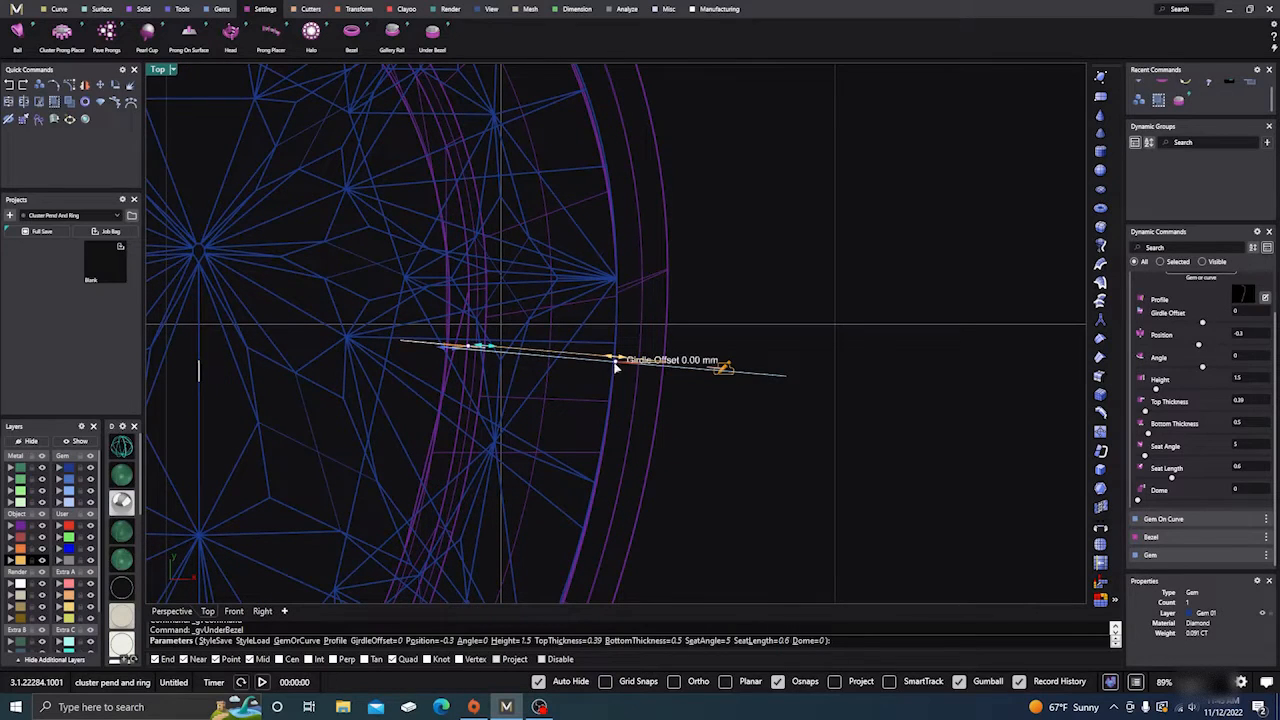
drag(618, 360, 567, 354)
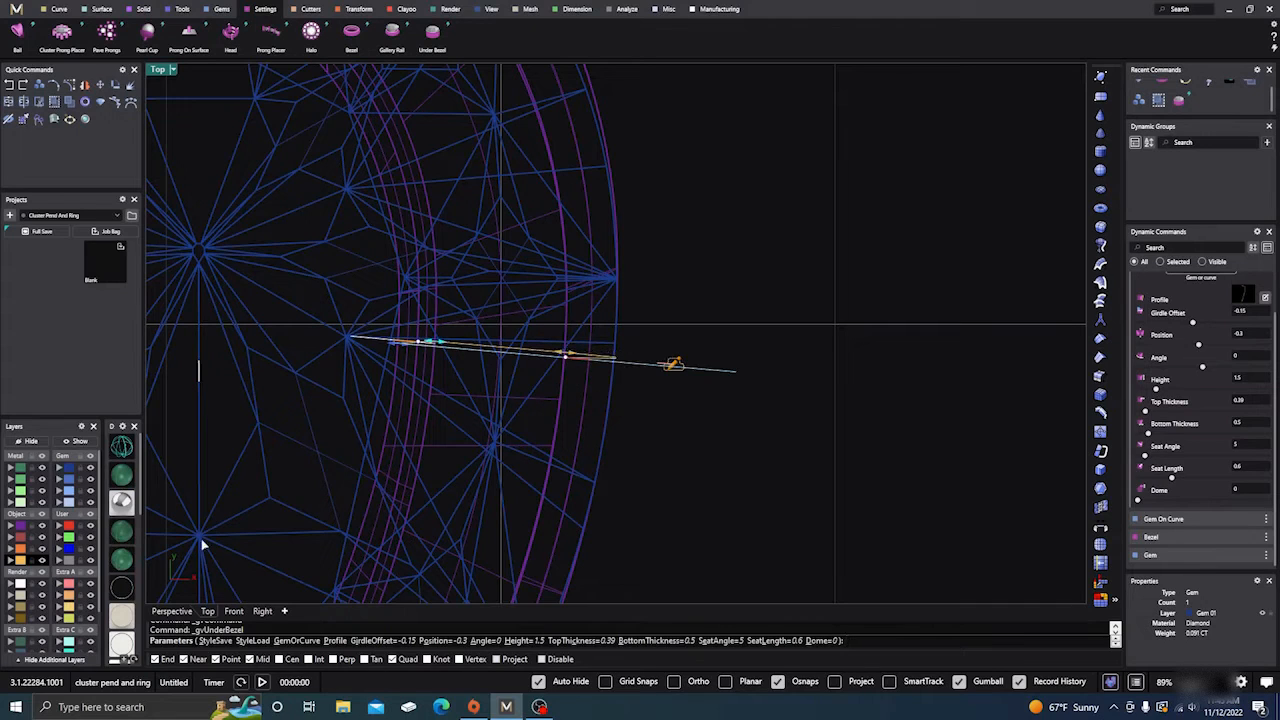
Lower the under bezel slightly beneath the pear gem to position -0.36 mm.
click(171, 611)
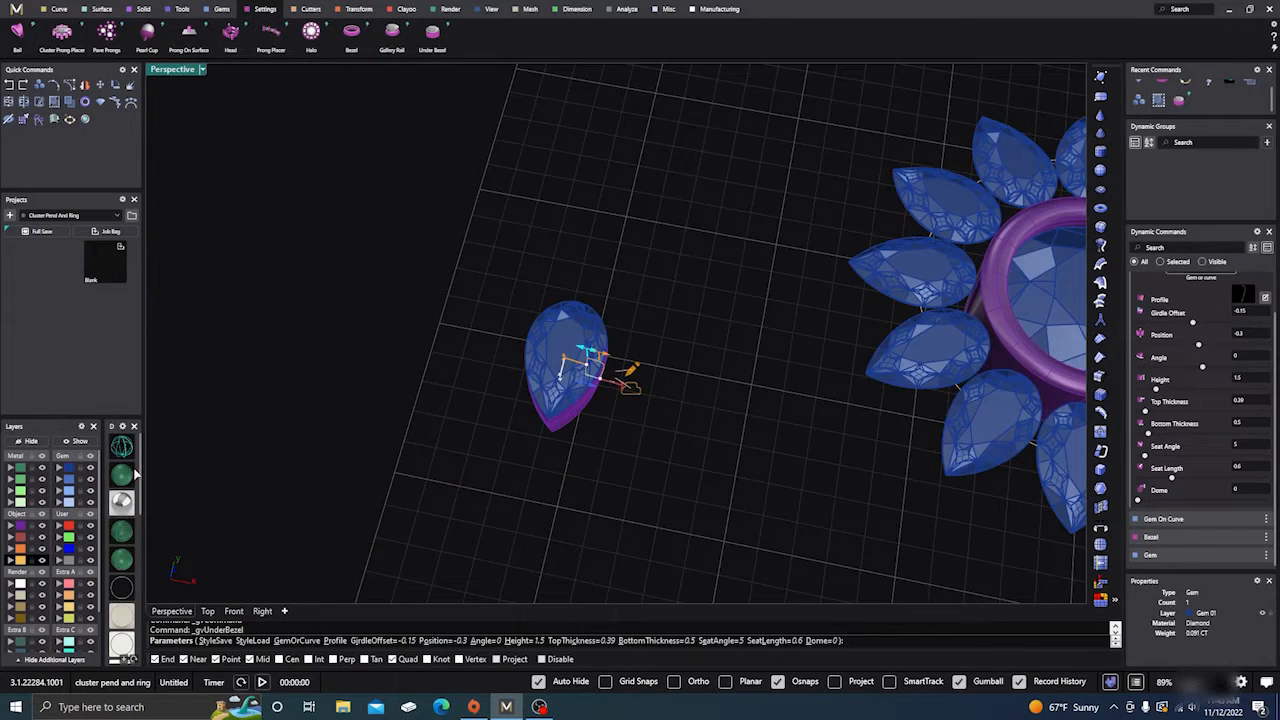
right_drag(505, 524, 474, 400)
scroll(559, 390, up, 6)
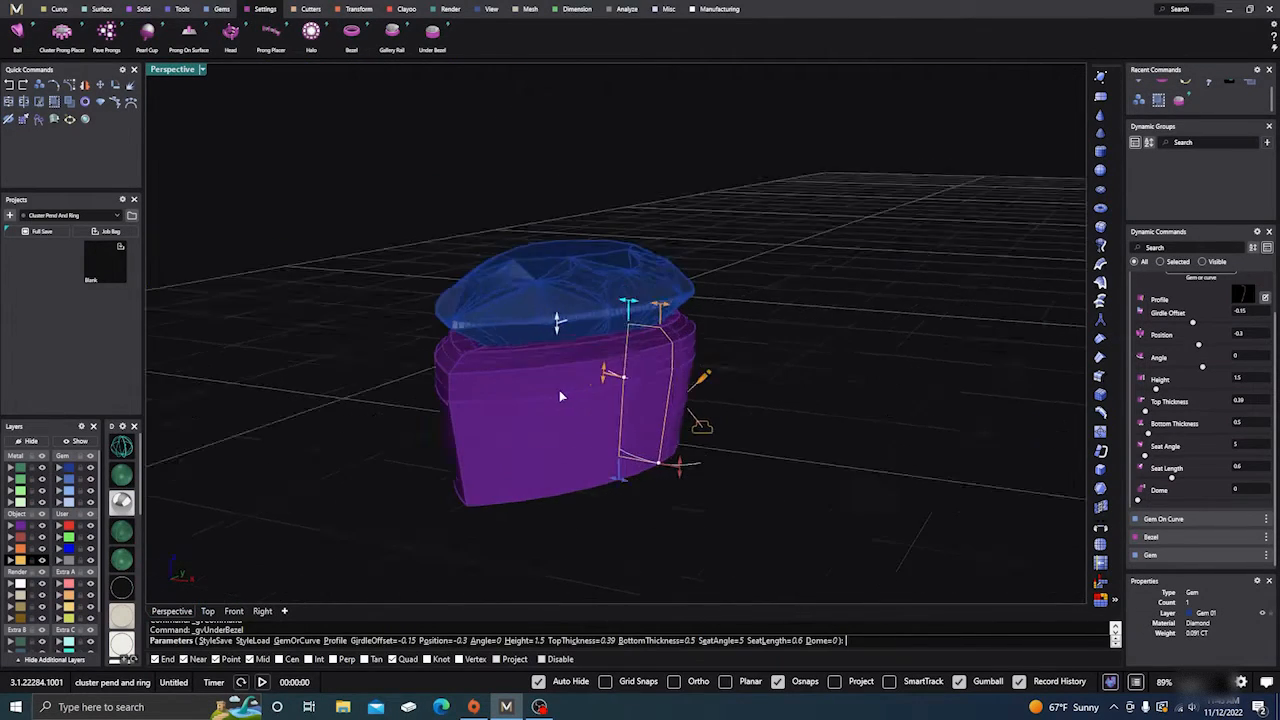
right_drag(560, 396, 571, 334)
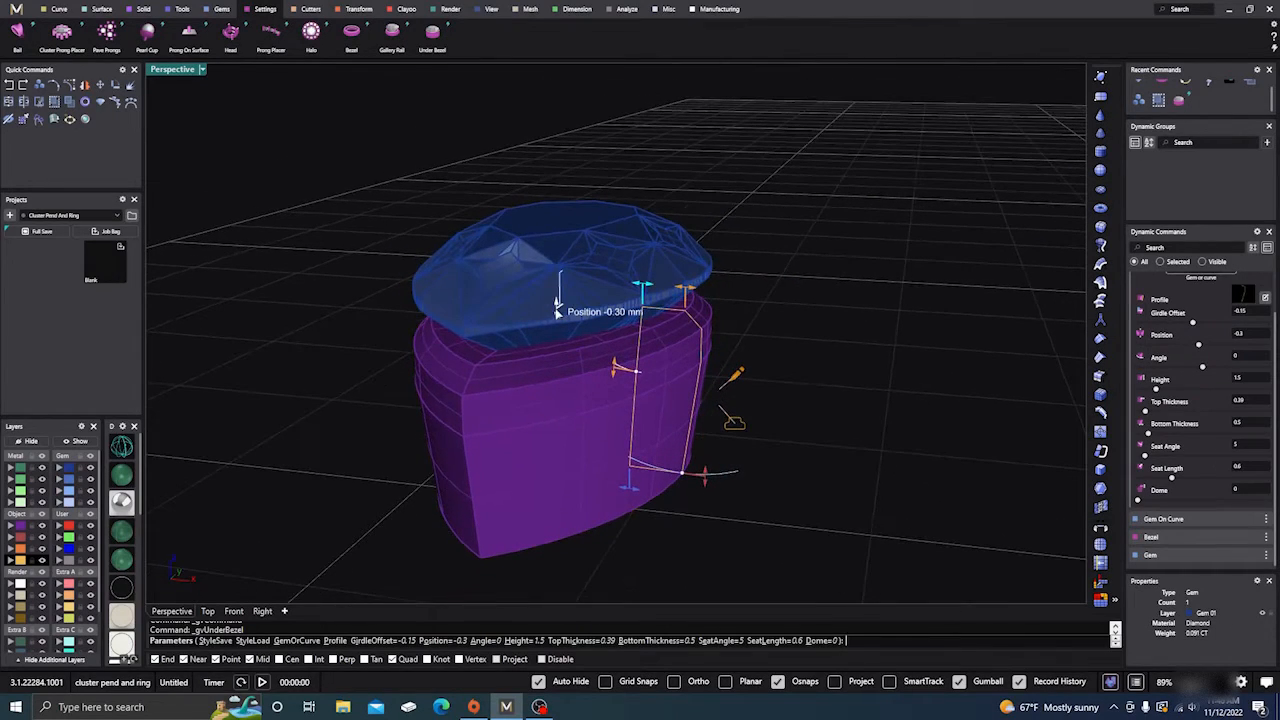
drag(557, 301, 557, 316)
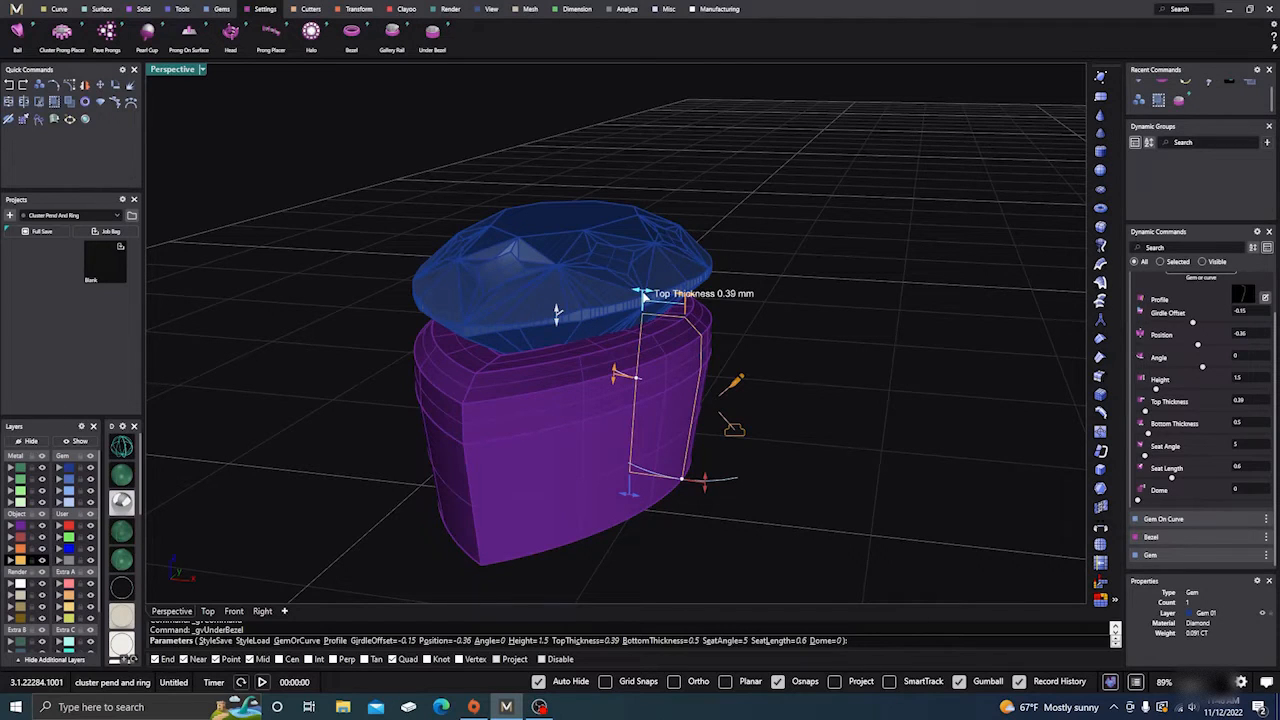
Check the under bezel's outline against the pear gem from above in shaded display and finish creating it.
right_drag(632, 326, 517, 480)
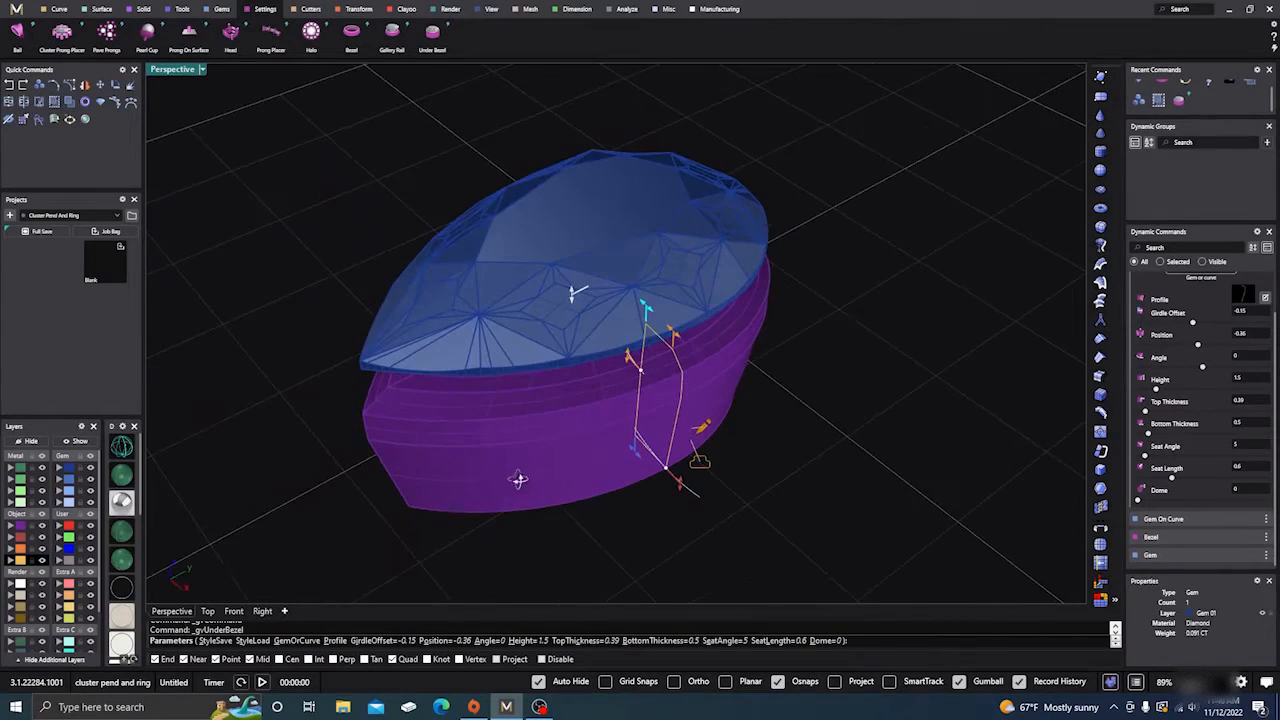
click(206, 611)
scroll(600, 398, down, 5)
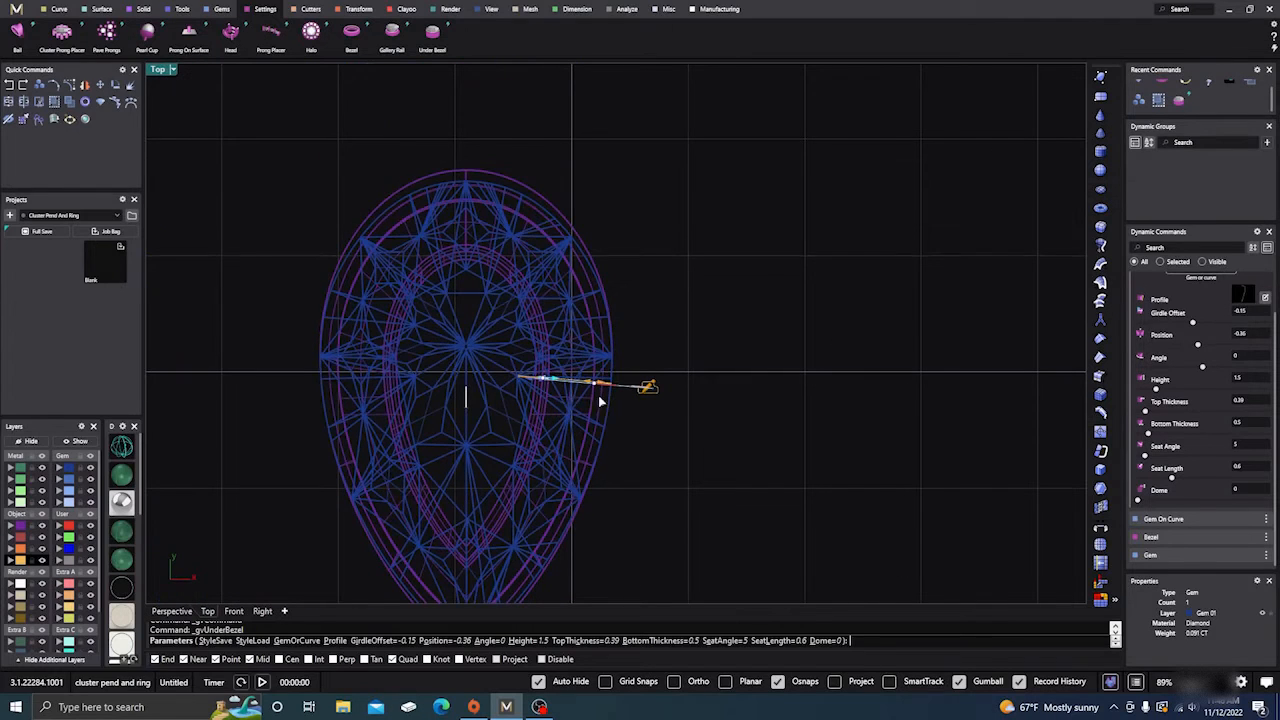
click(115, 480)
right_drag(478, 370, 528, 305)
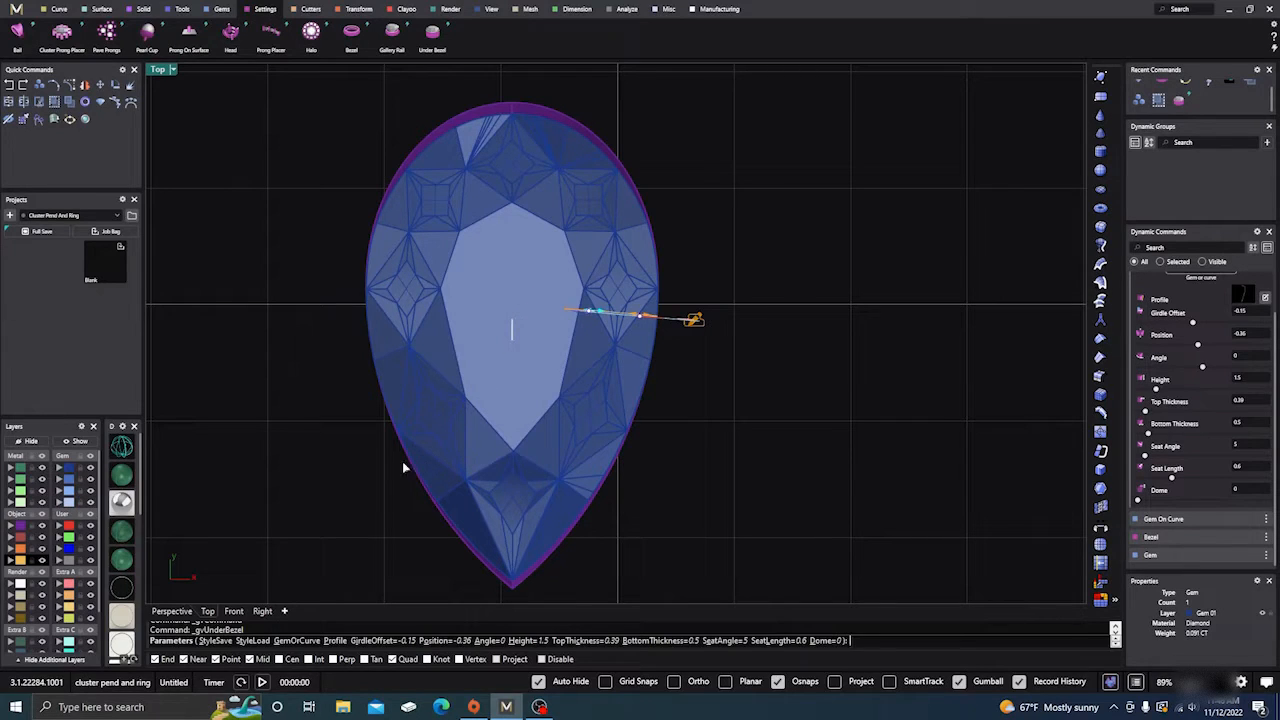
right_click(358, 464)
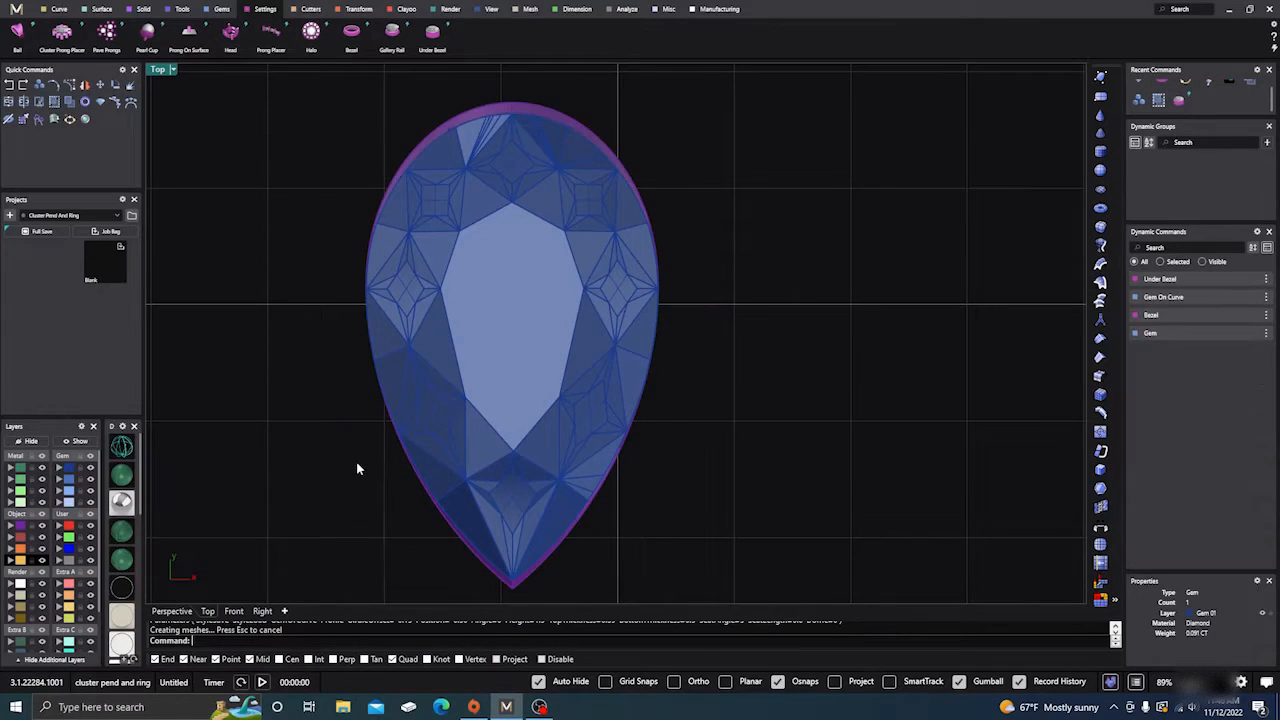
Assign the finished under bezel to the fourth metal layer and clear the selection.
click(180, 613)
right_drag(457, 504, 526, 518)
scroll(499, 500, down, 7)
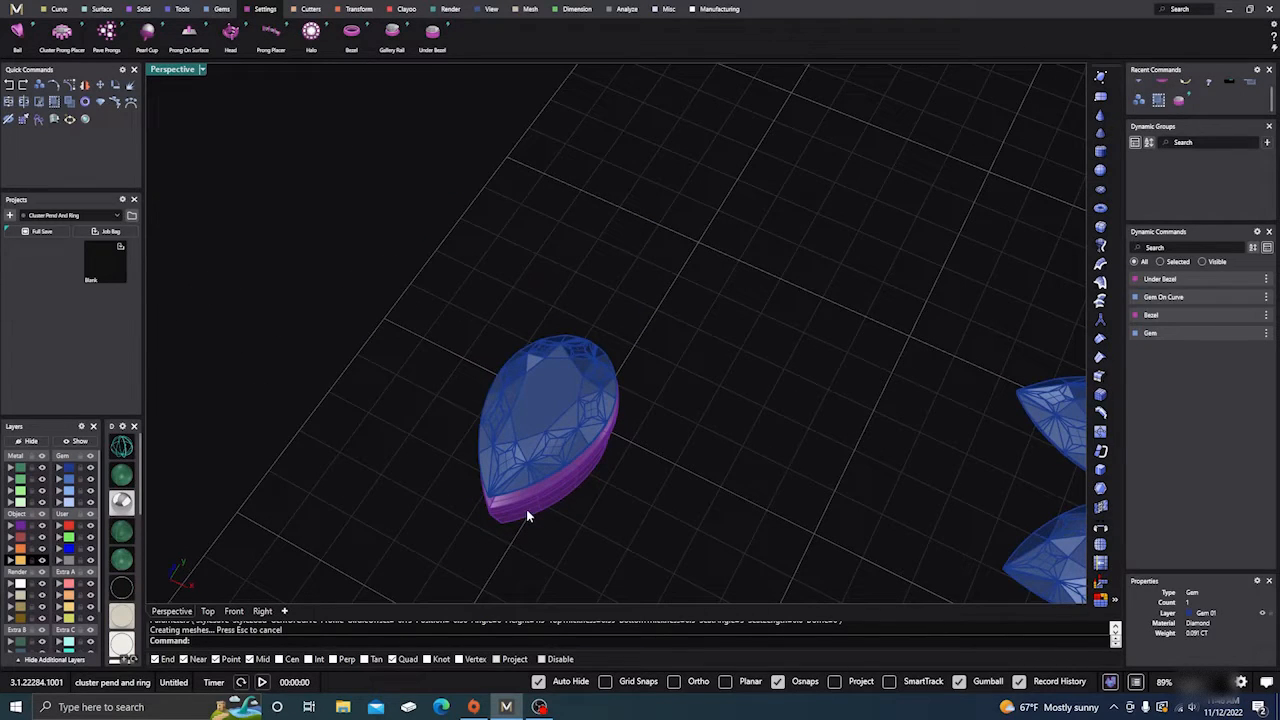
click(527, 512)
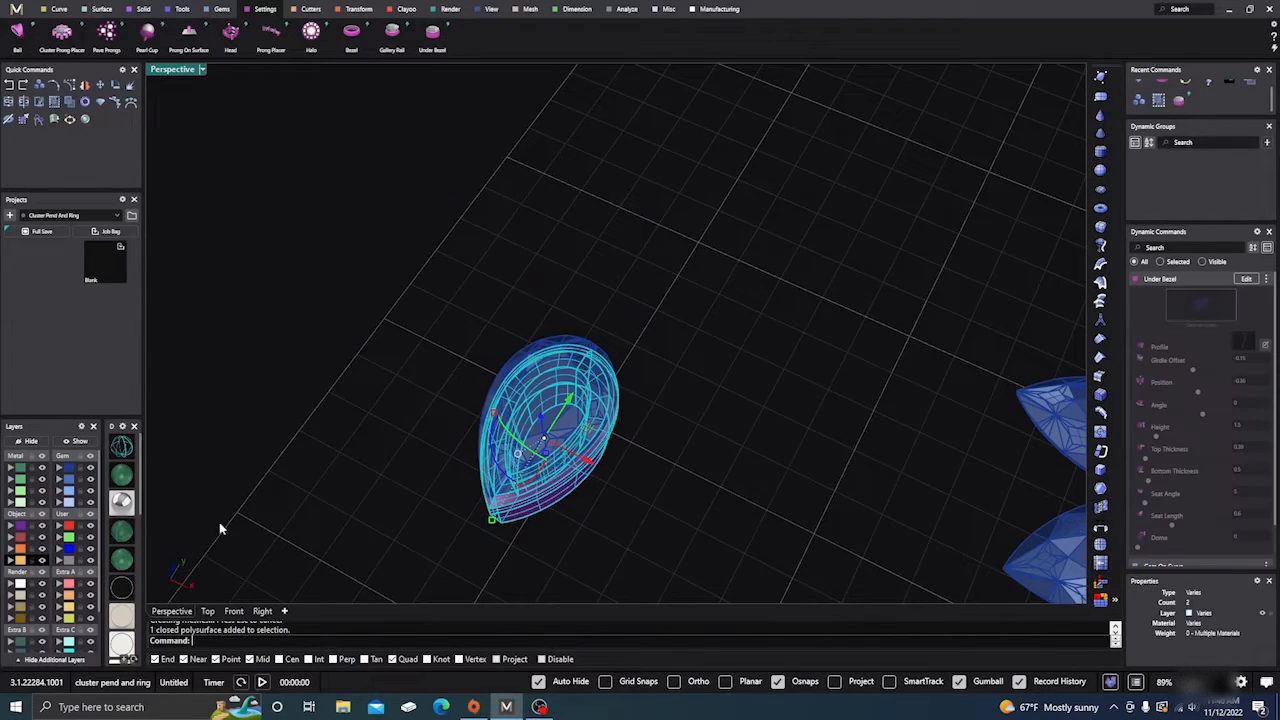
click(10, 502)
key(Escape)
Start a Bezel on the loose pear gem and reduce its dome to 0.
click(552, 394)
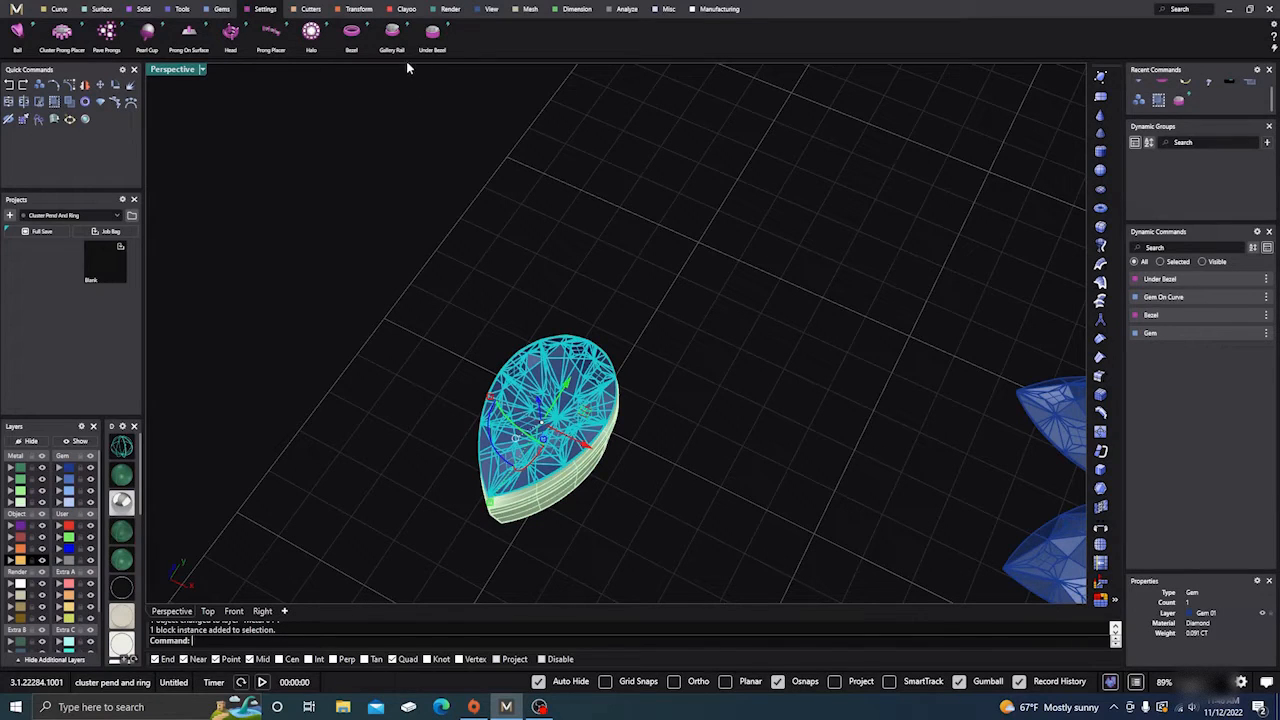
click(352, 36)
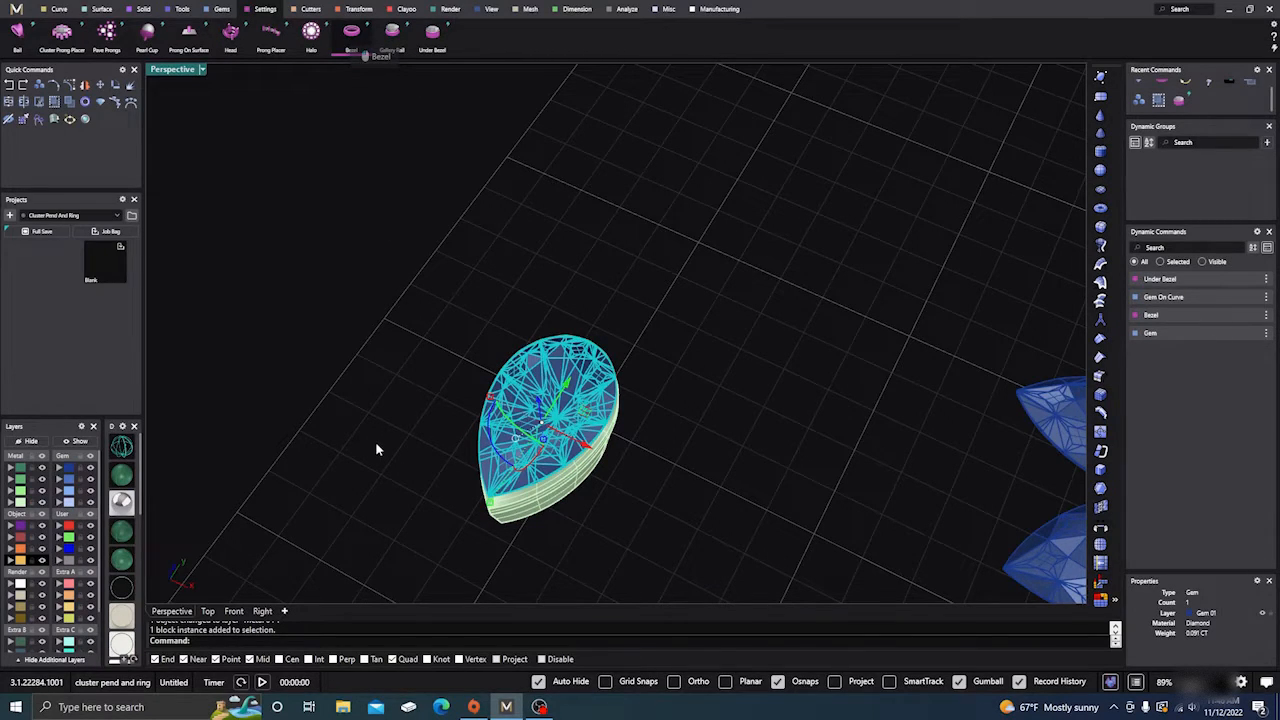
right_drag(360, 497, 402, 424)
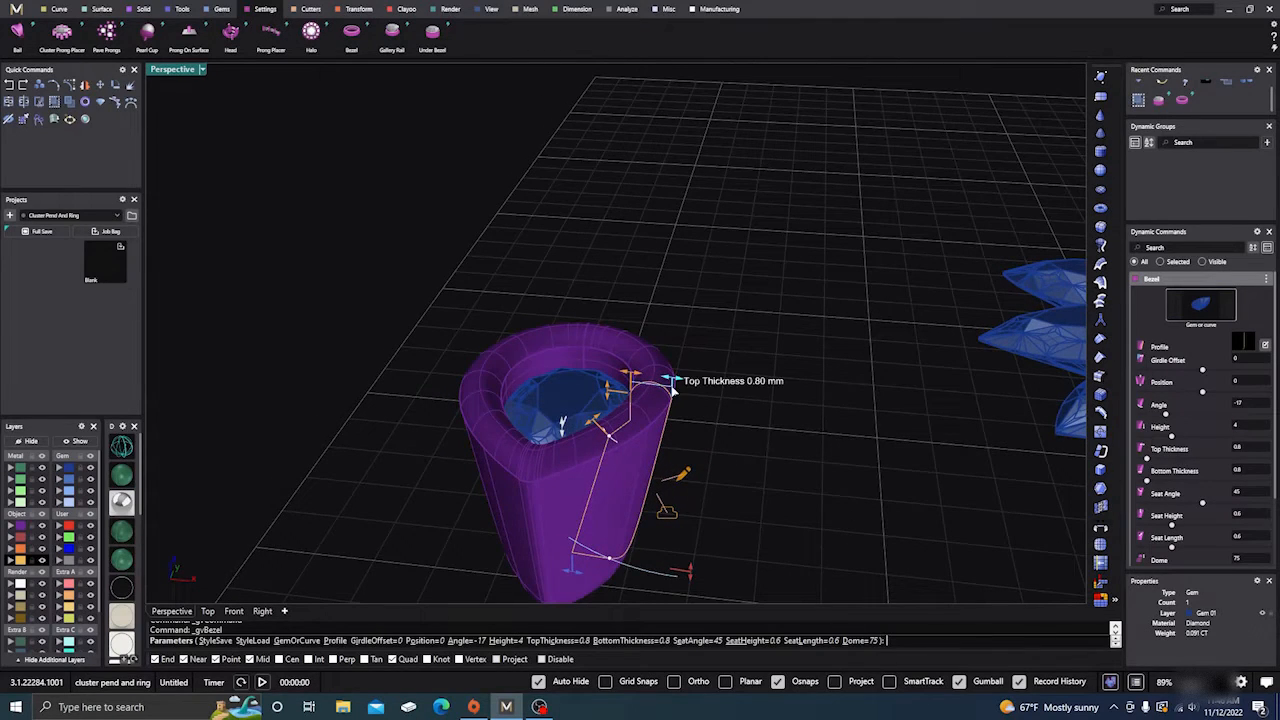
scroll(1190, 540, down, 2)
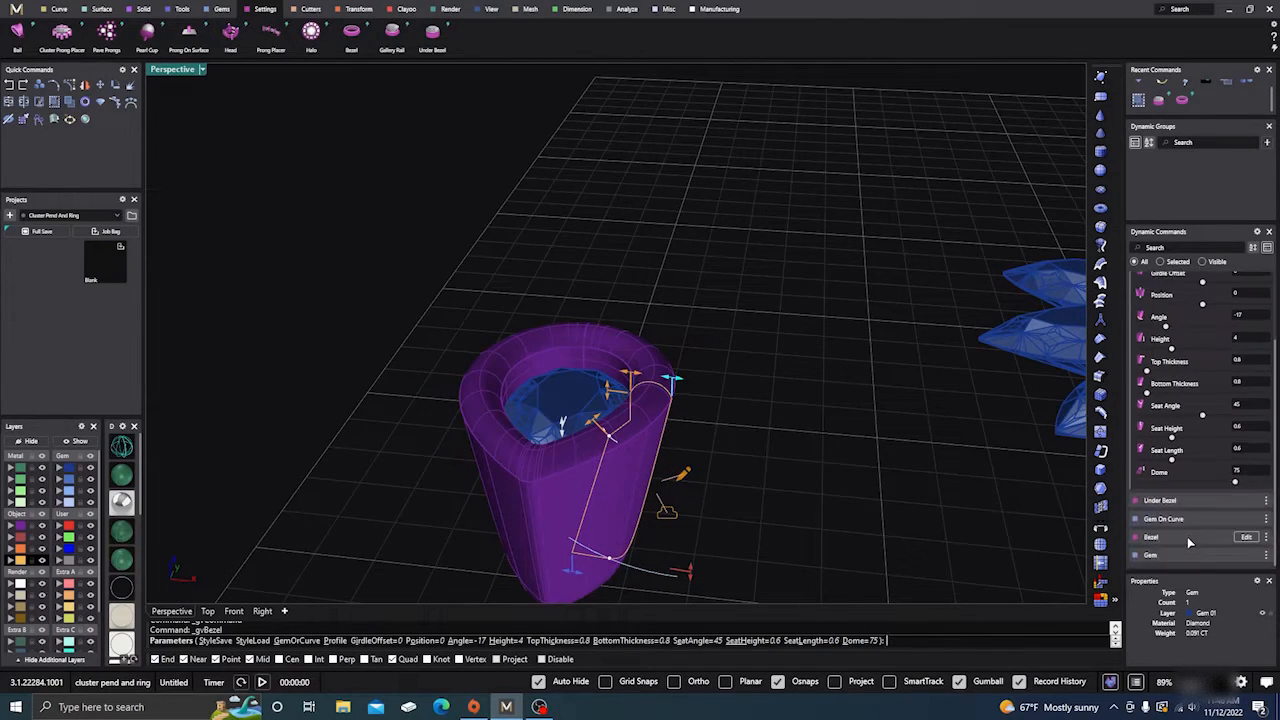
drag(1237, 483, 1140, 486)
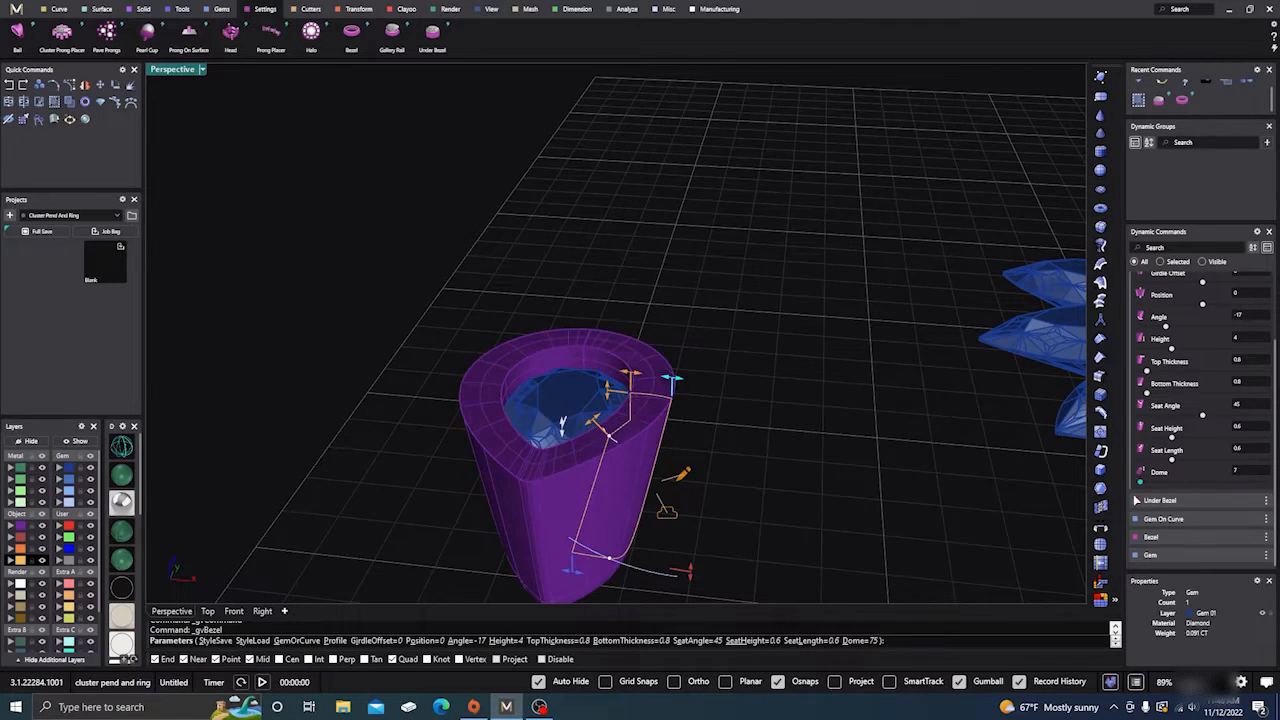
Lower the pear gem's bezel around the stone to position -0.36 mm.
scroll(624, 392, up, 5)
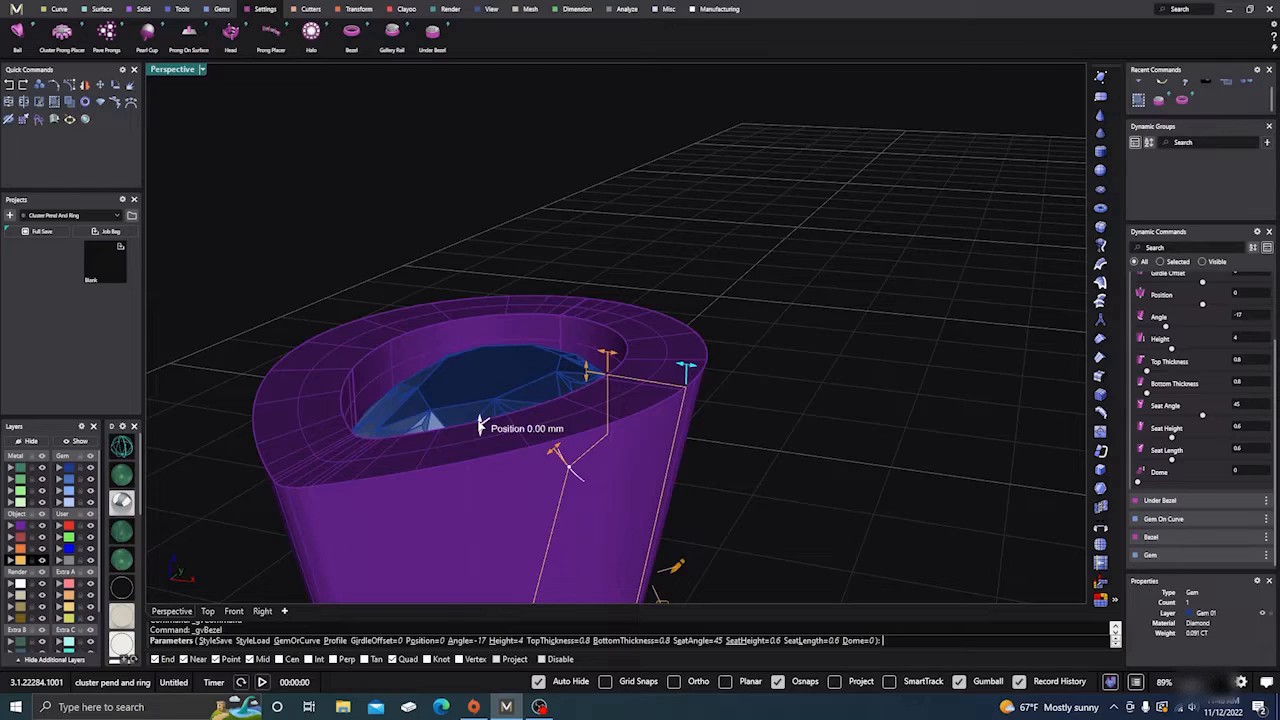
drag(481, 428, 479, 458)
right_drag(528, 486, 465, 521)
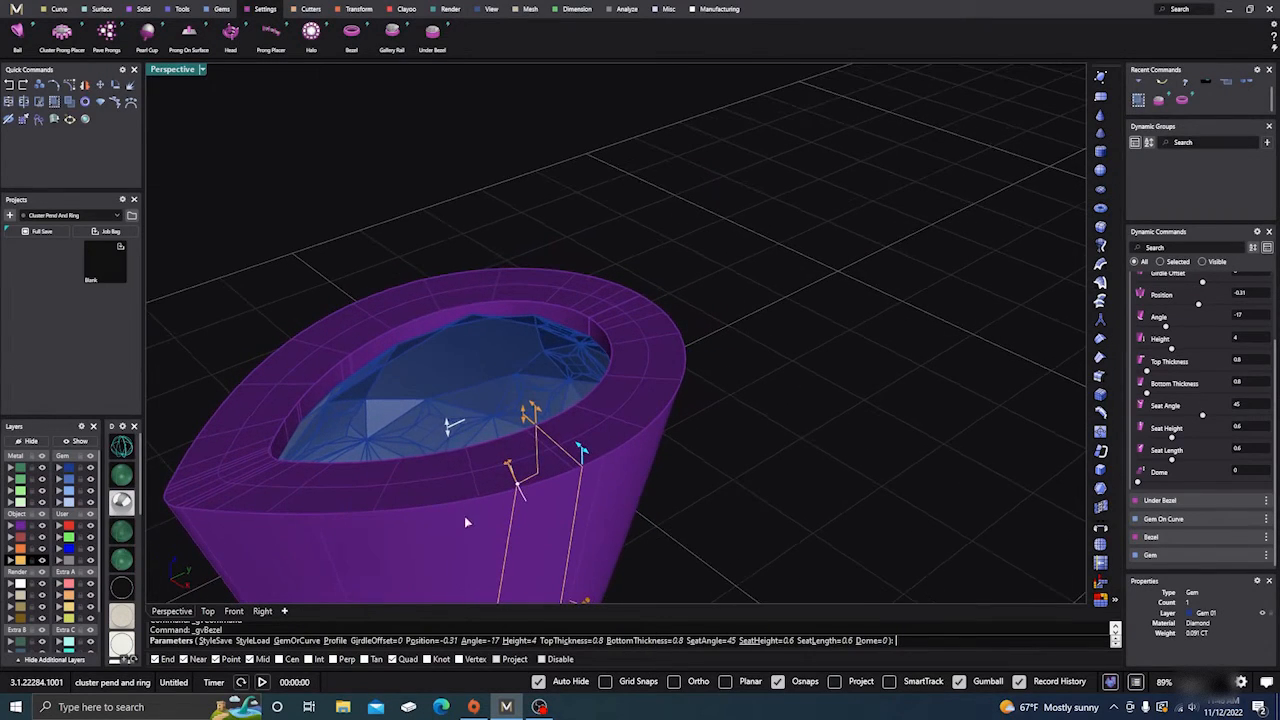
mouse_move(448, 426)
drag(448, 427, 449, 428)
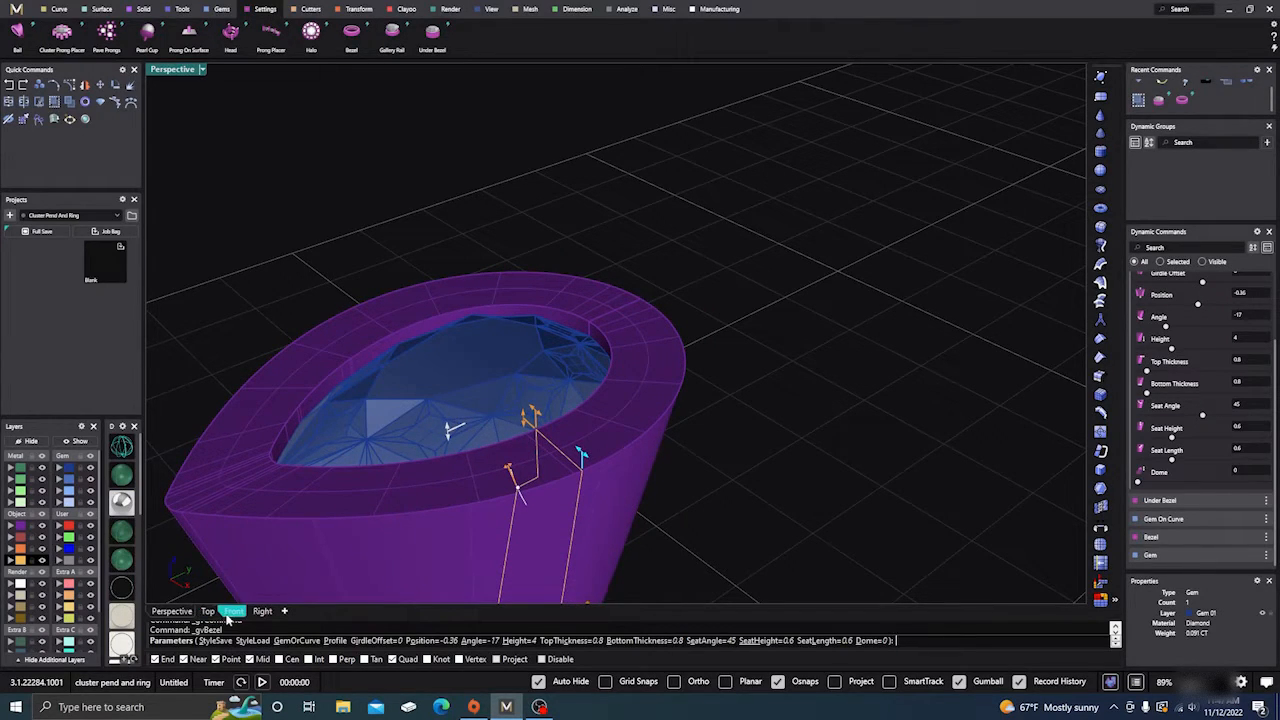
Shorten the pear bezel's height to 2.1 mm so its base lines up with the under bezel's in front view.
scroll(637, 319, down, 5)
right_drag(637, 319, 546, 402)
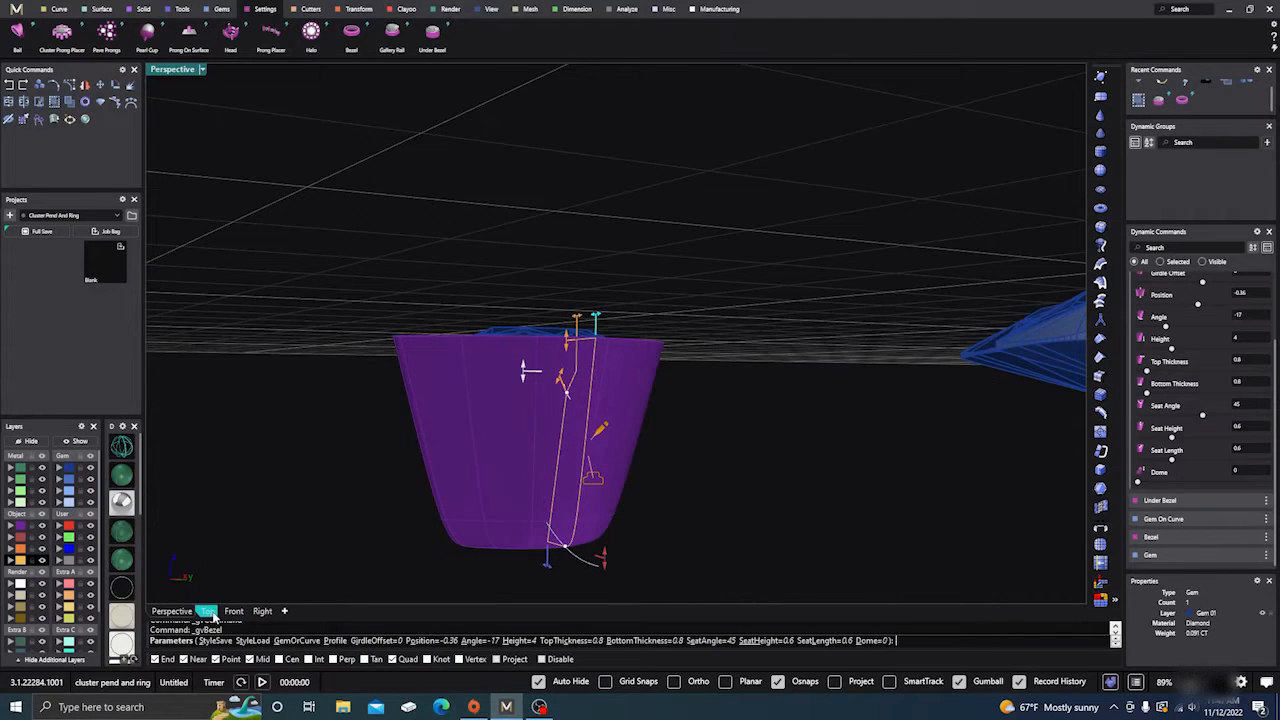
click(233, 611)
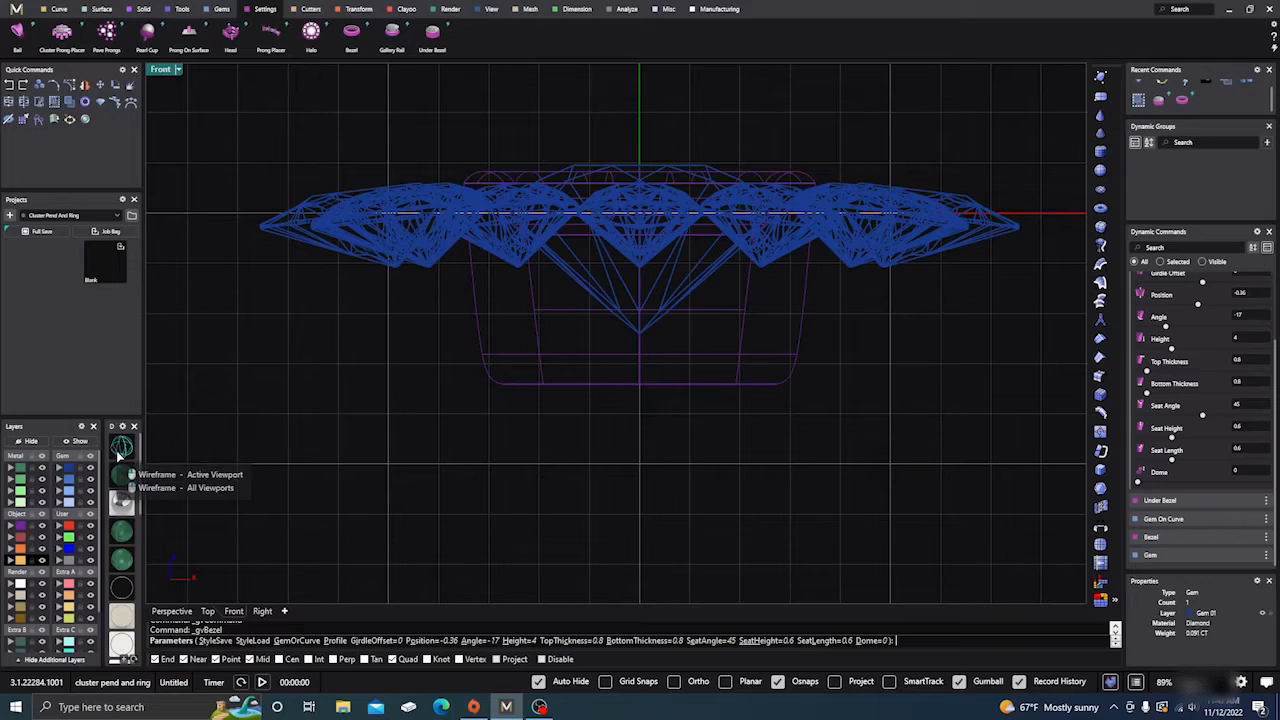
scroll(820, 417, down, 5)
scroll(530, 403, up, 6)
scroll(530, 403, up, 2)
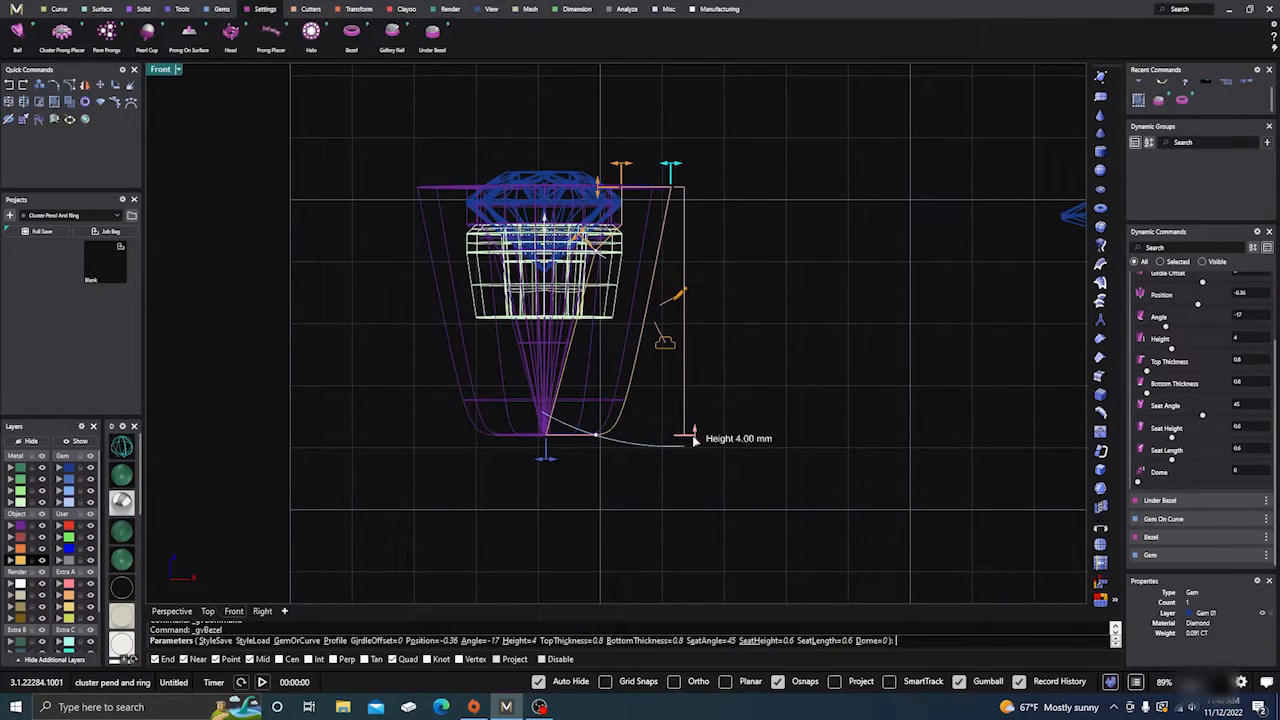
drag(693, 422, 694, 322)
scroll(624, 316, up, 4)
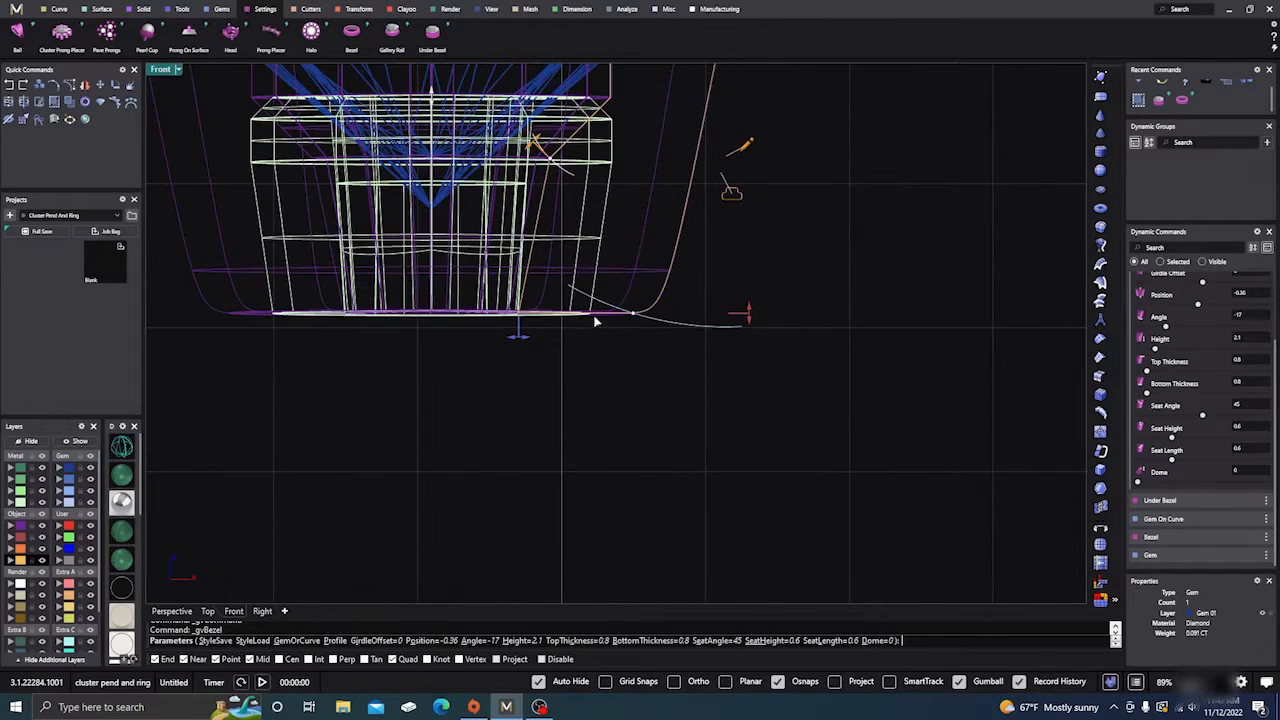
scroll(586, 386, down, 2)
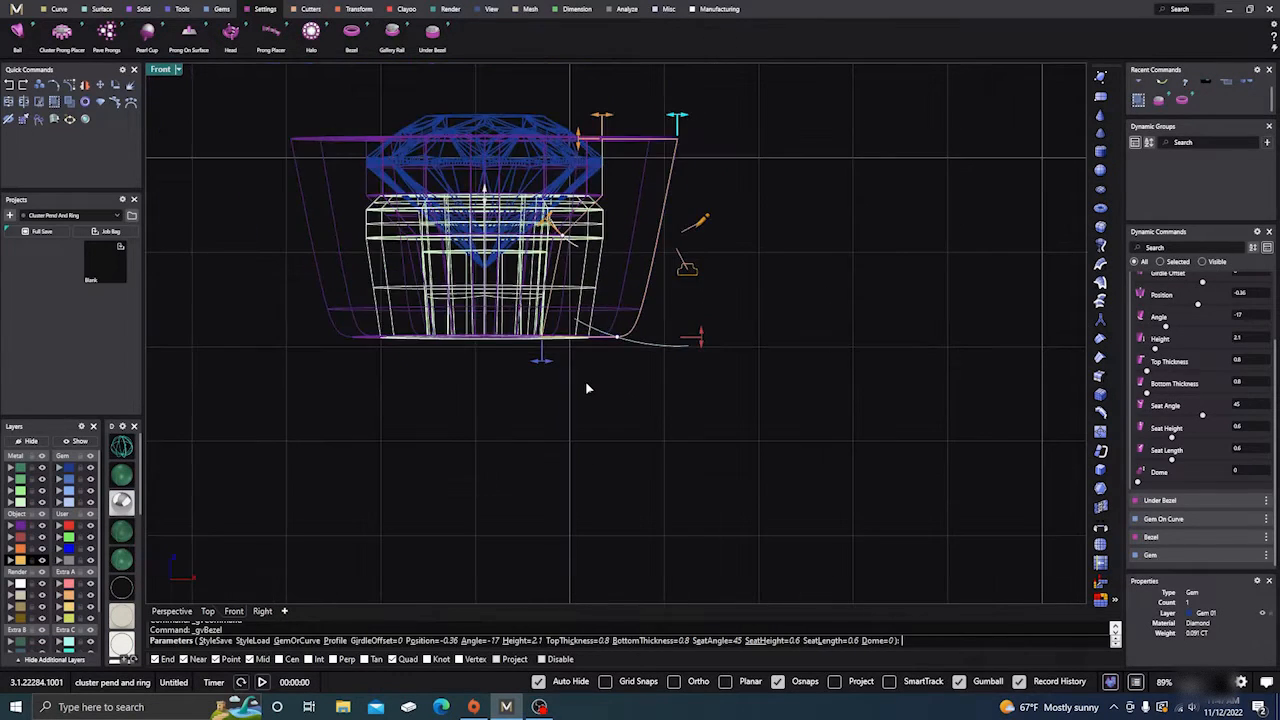
right_drag(596, 398, 591, 462)
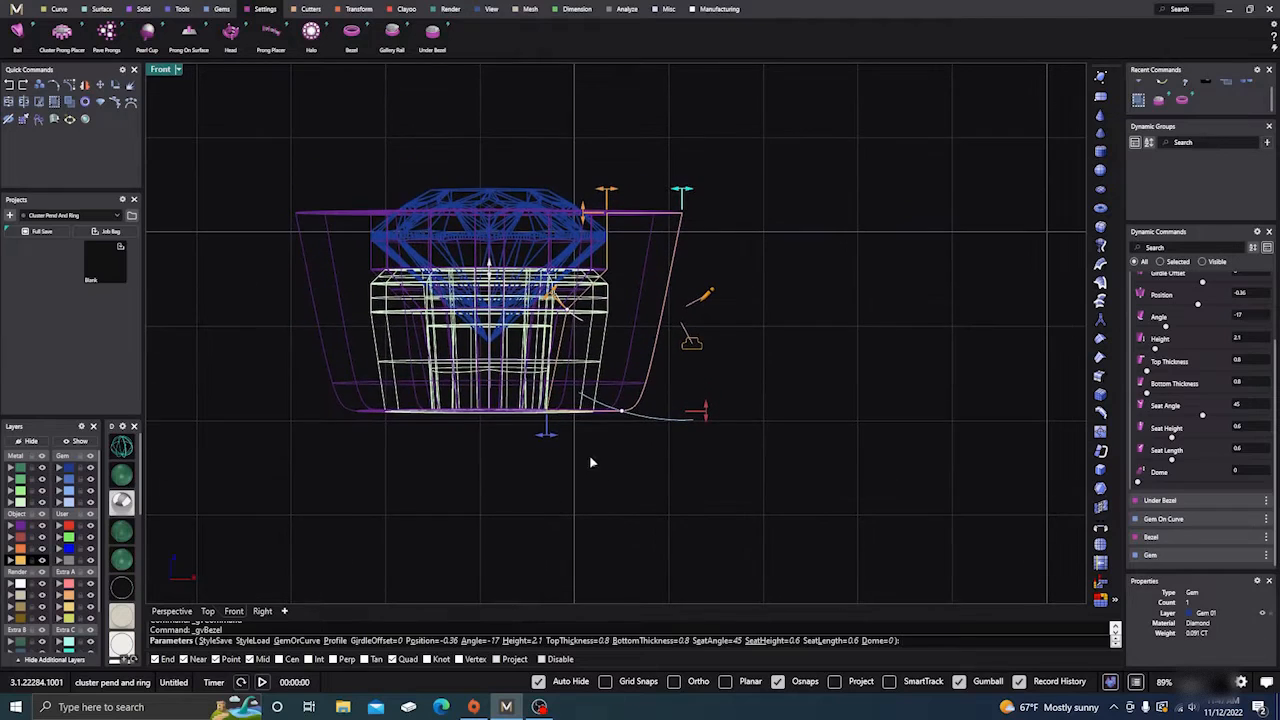
Set the pear bezel's girdle offset to -0.18 mm and check its alignment with the under bezel in wireframe.
click(171, 611)
right_drag(388, 448, 464, 547)
scroll(575, 404, up, 5)
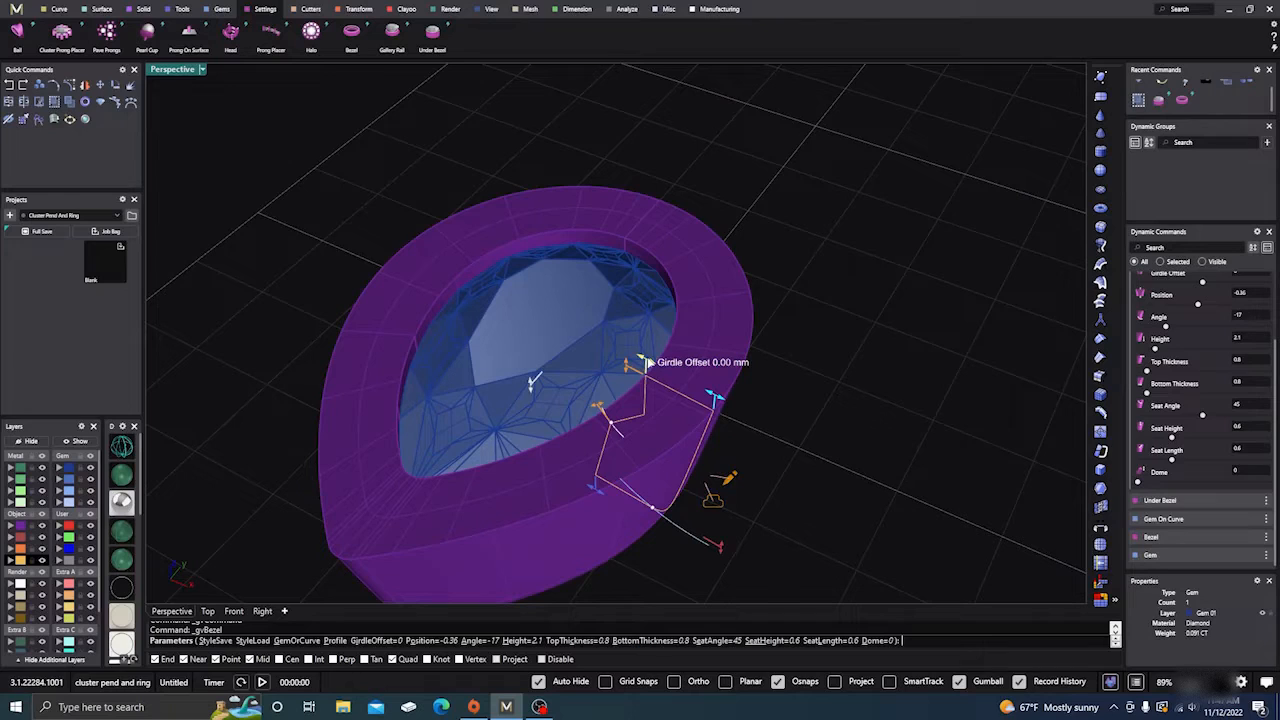
drag(646, 362, 632, 354)
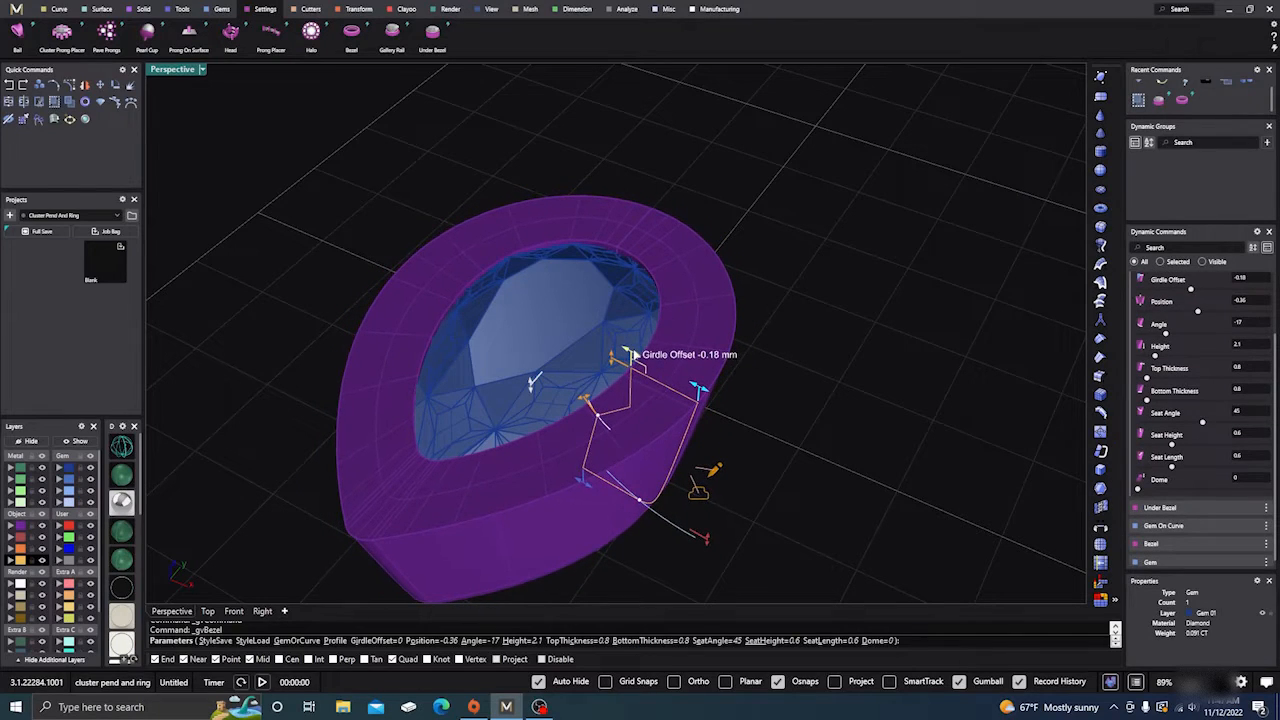
click(124, 447)
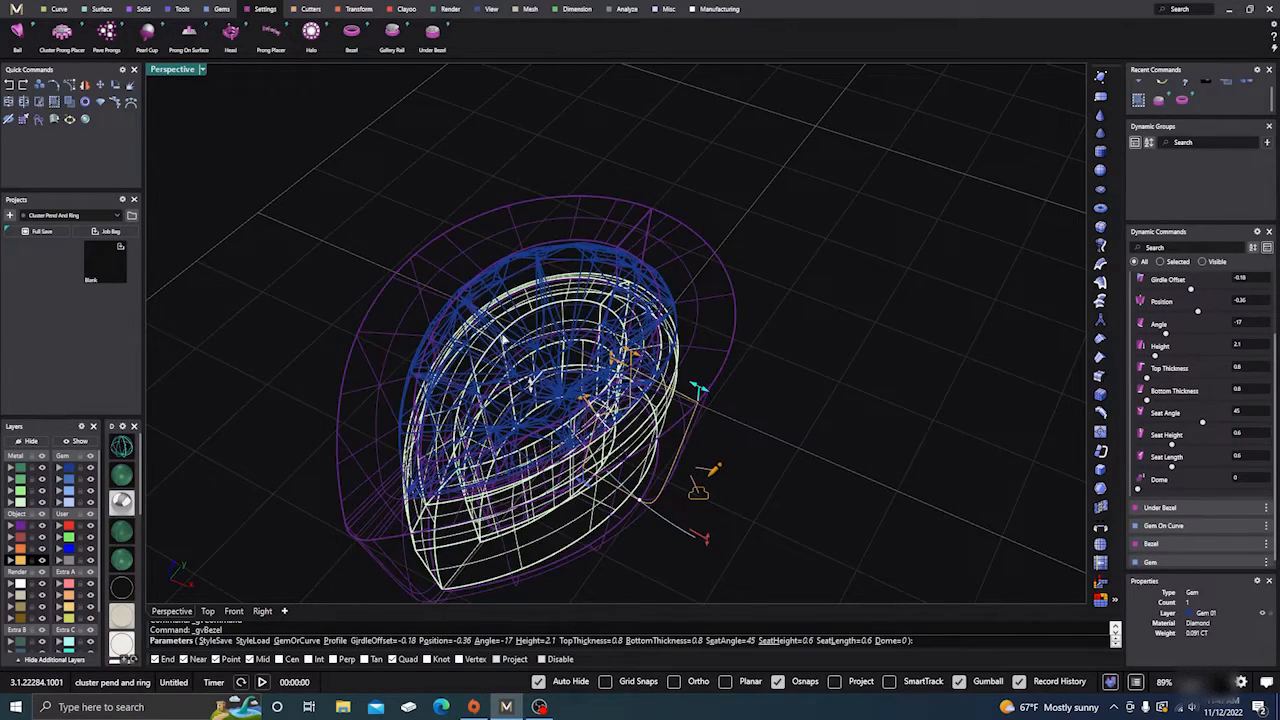
scroll(544, 348, up, 4)
right_drag(549, 357, 608, 426)
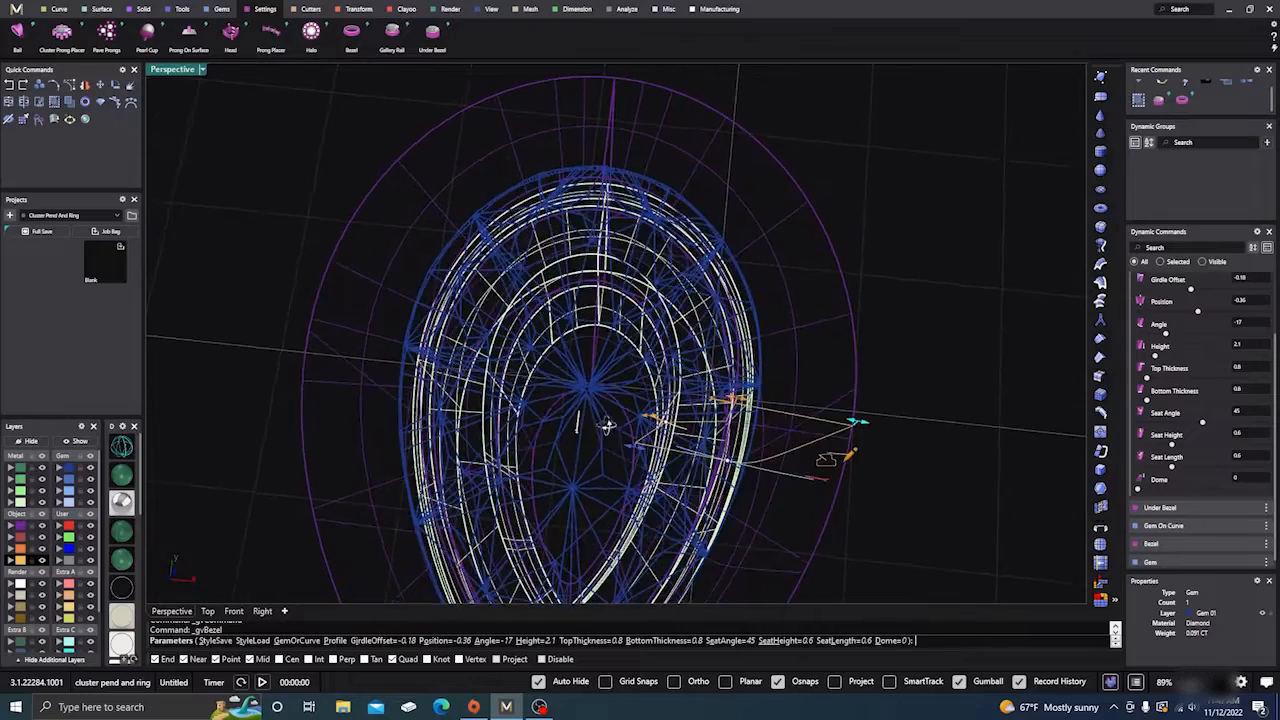
scroll(607, 425, up, 2)
scroll(610, 145, up, 4)
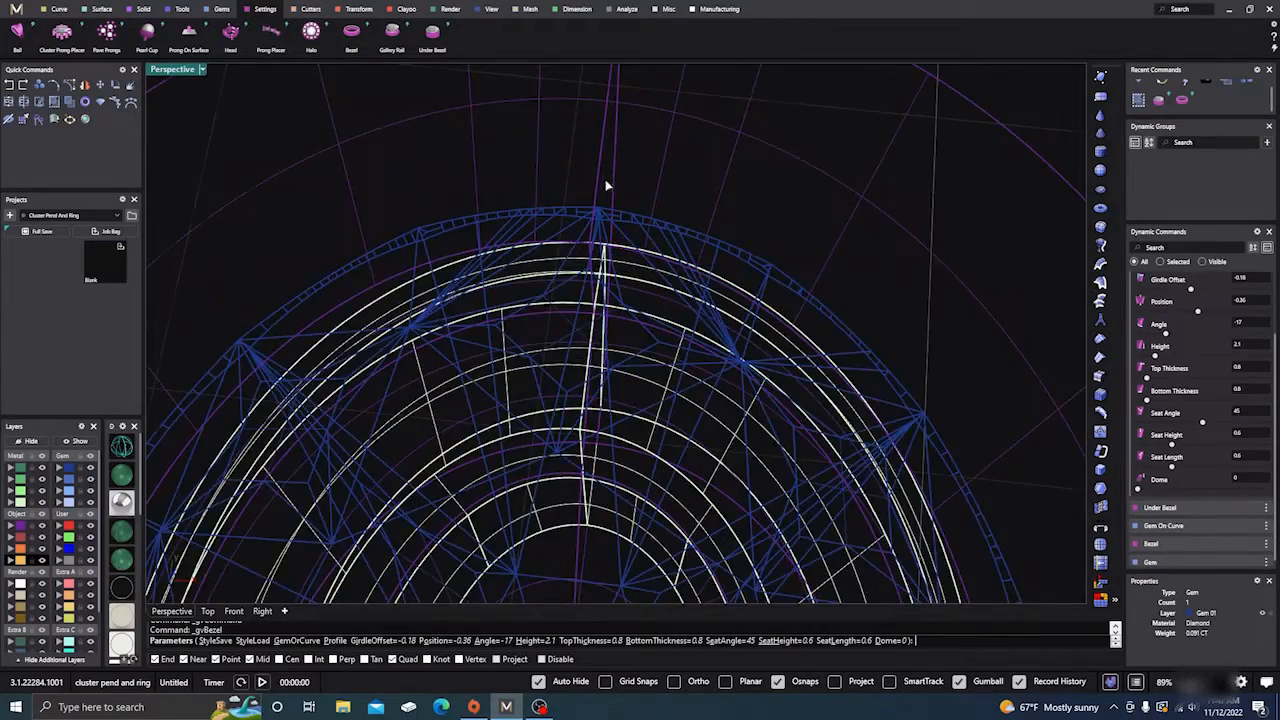
scroll(606, 185, down, 6)
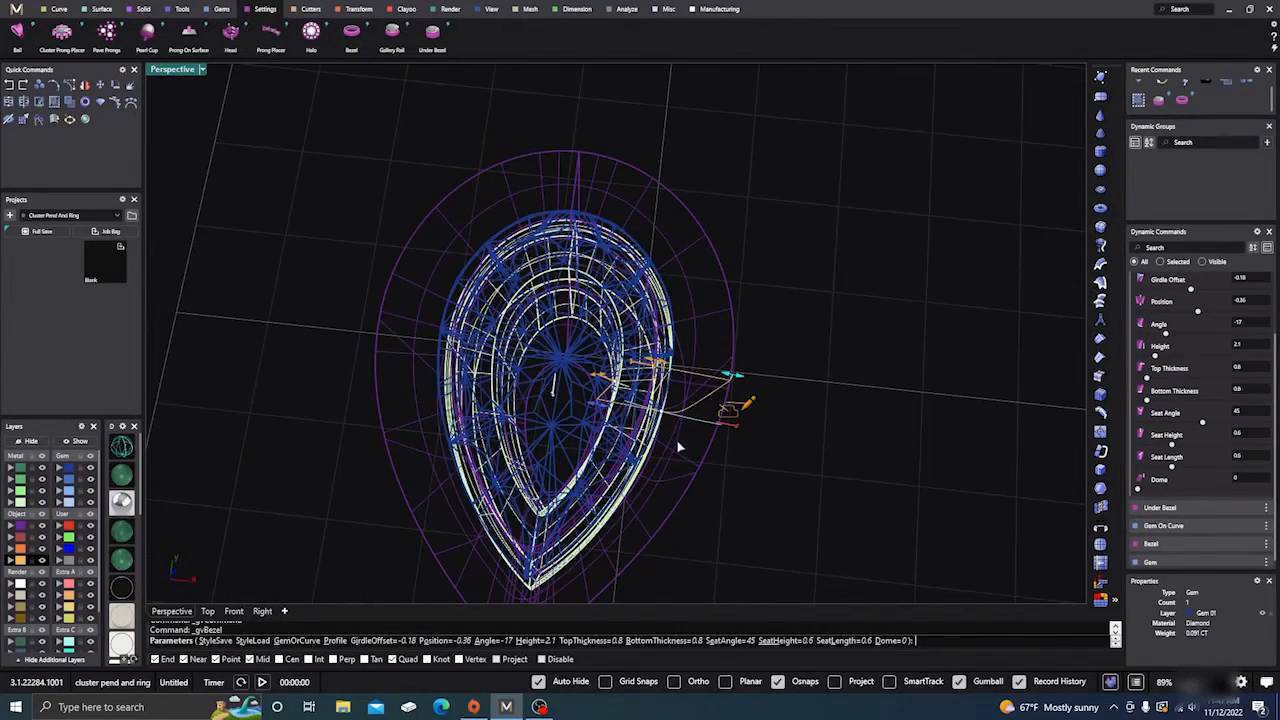
Reduce the pear bezel's top thickness to 0.5 mm and view it in shaded display.
right_drag(688, 465, 689, 452)
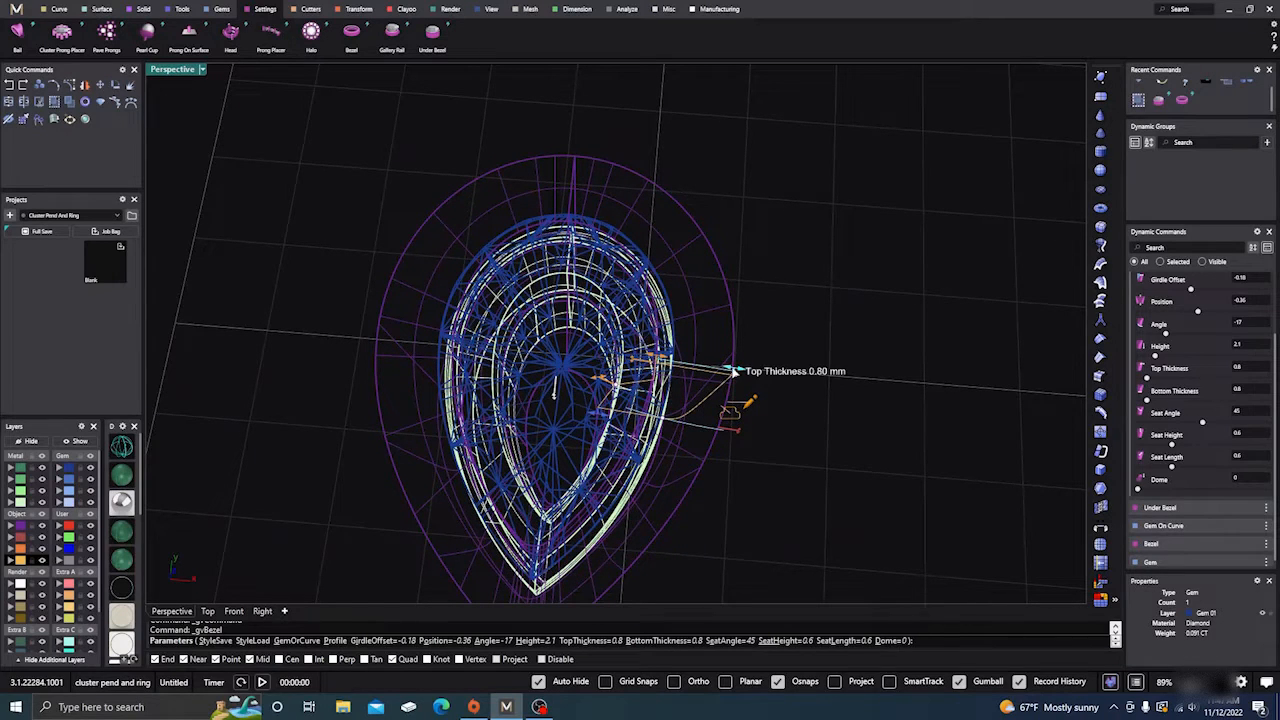
drag(735, 370, 707, 361)
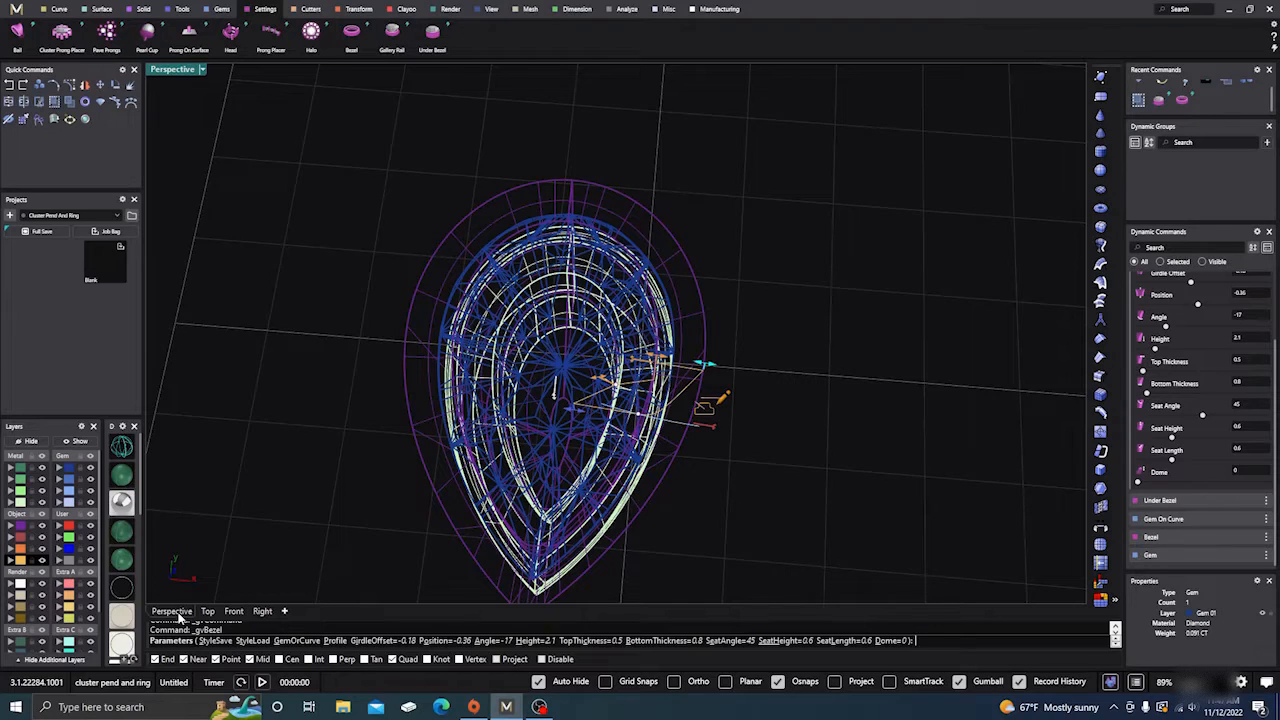
right_drag(198, 588, 177, 448)
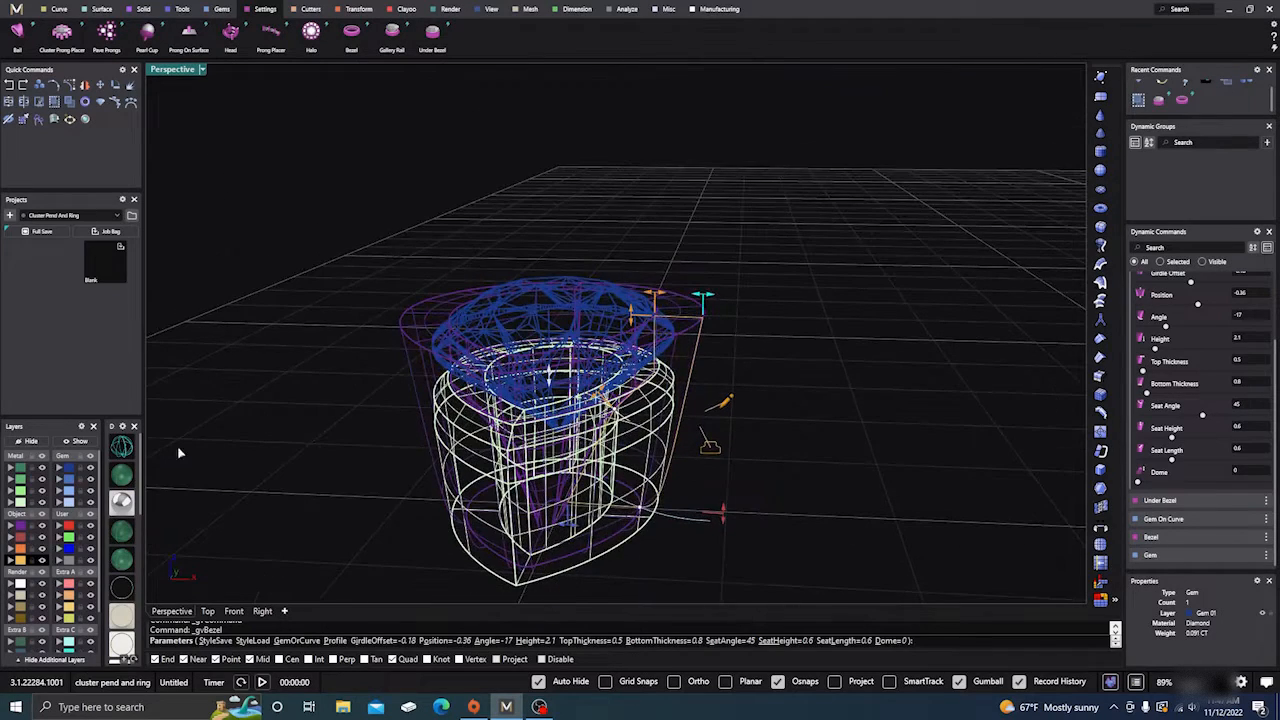
click(119, 477)
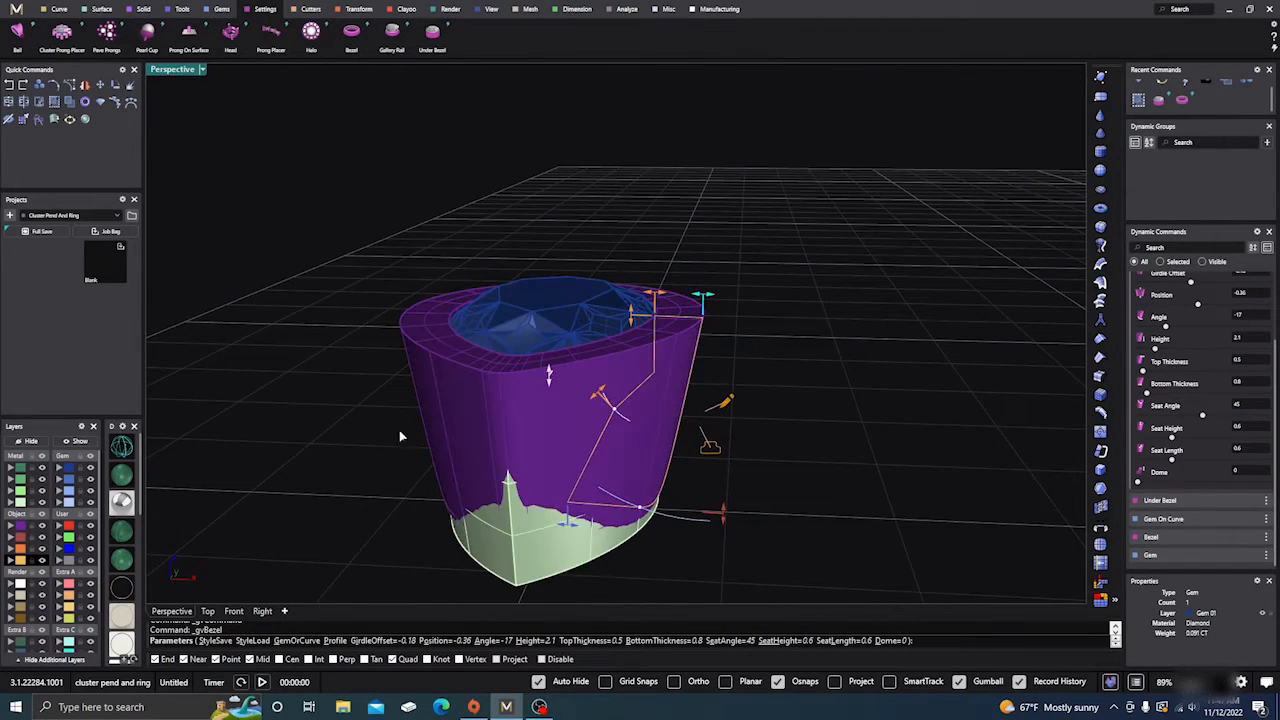
Set the pear bezel's angle to -10 so its wall covers the under bezel's sides.
right_drag(400, 436, 515, 518)
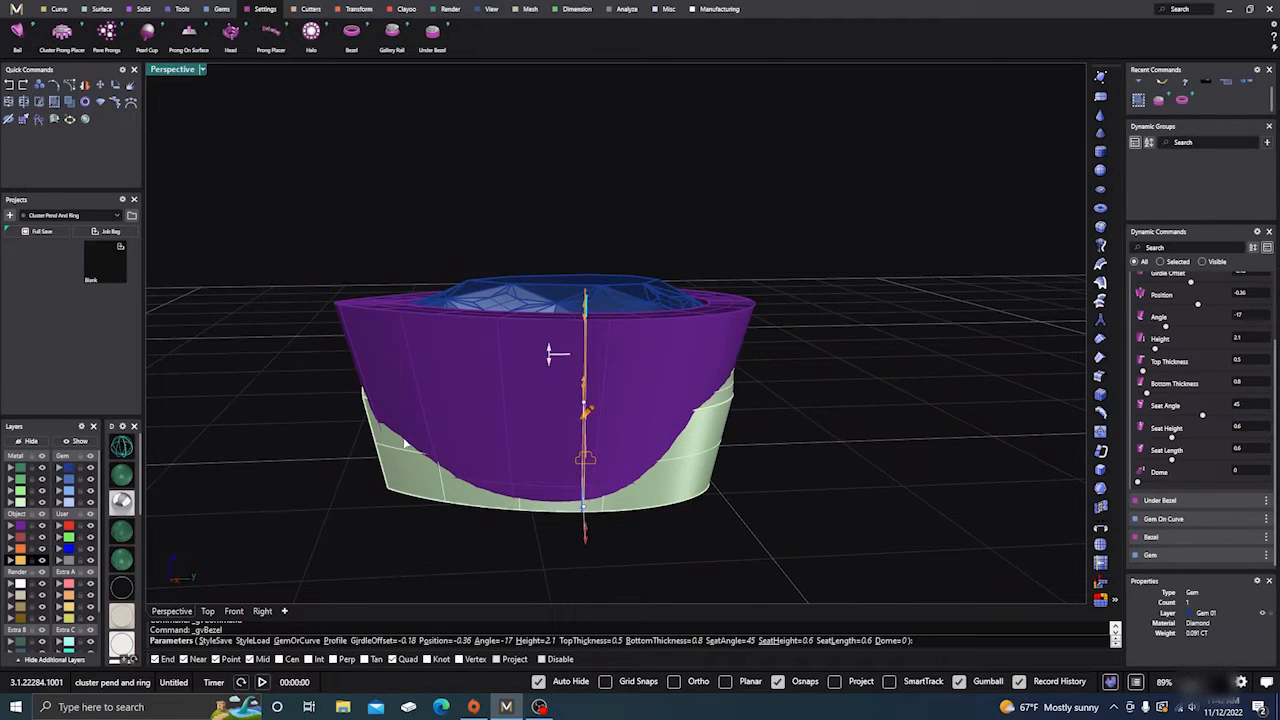
right_drag(453, 469, 597, 448)
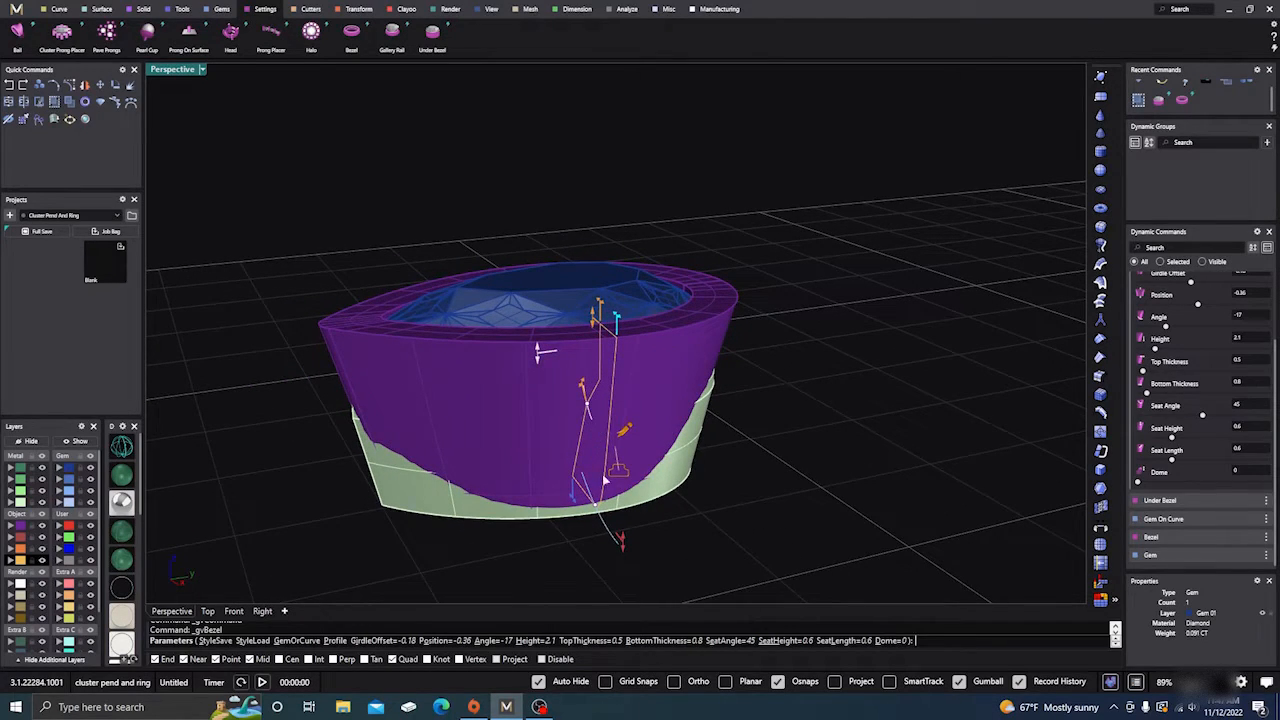
mouse_move(596, 505)
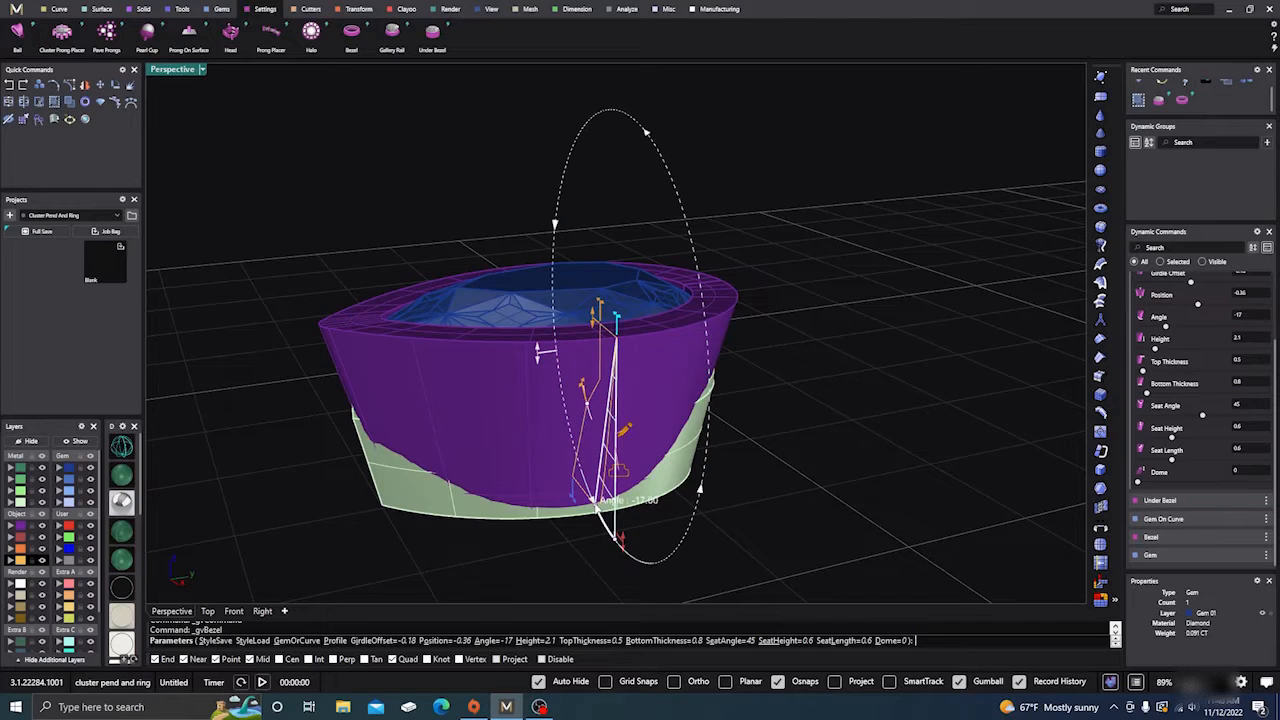
drag(596, 505, 604, 511)
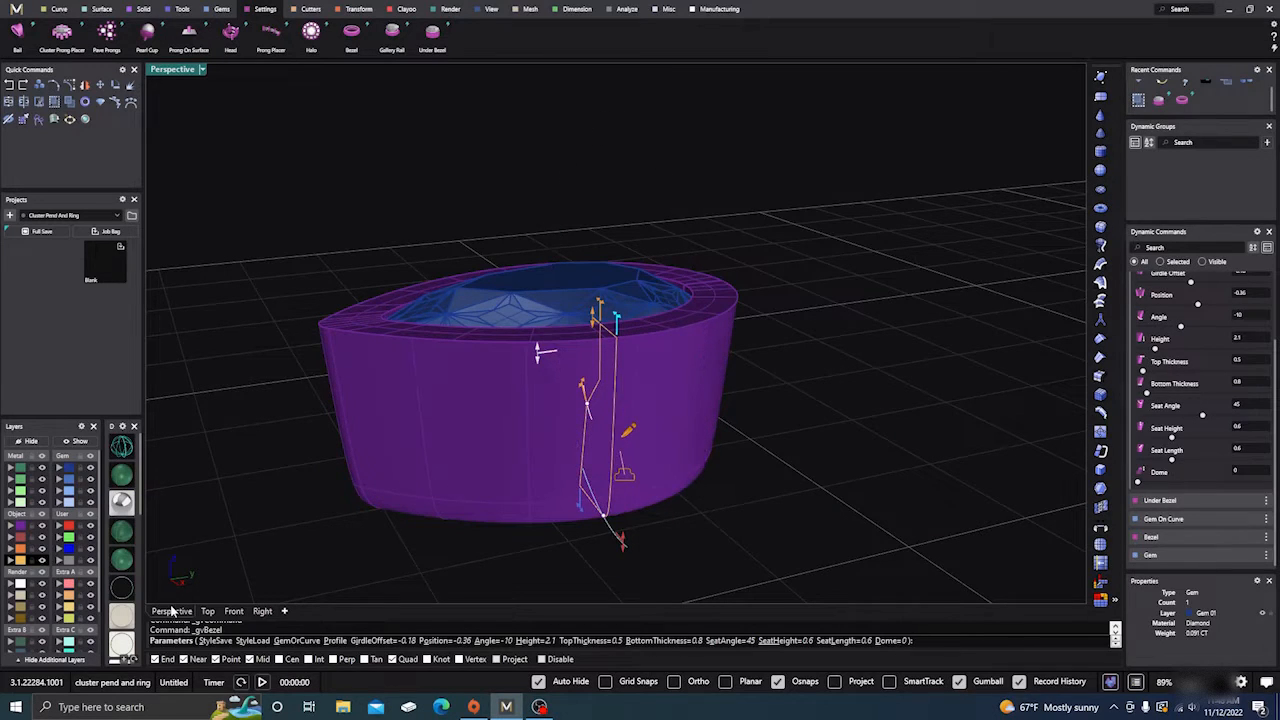
Check the bezel's base against the under bezel in wireframe, accept the bezel and return to shaded display.
click(122, 452)
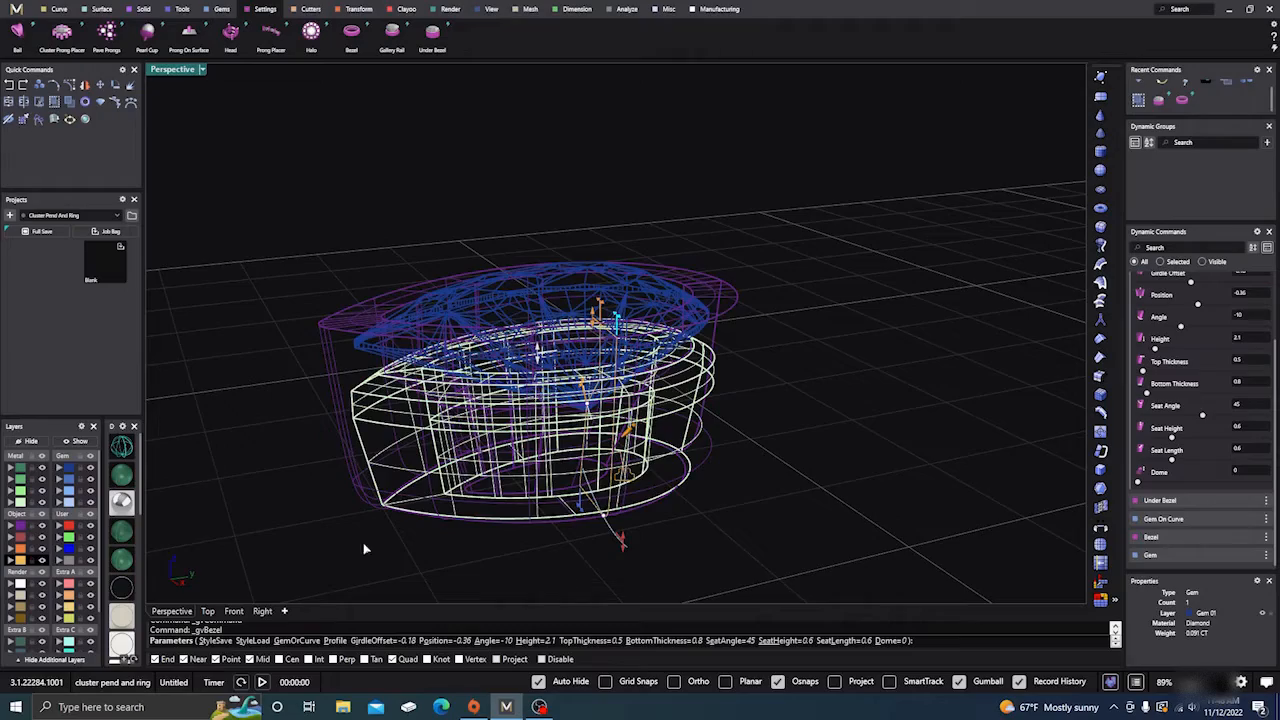
right_drag(365, 548, 371, 520)
scroll(632, 527, up, 3)
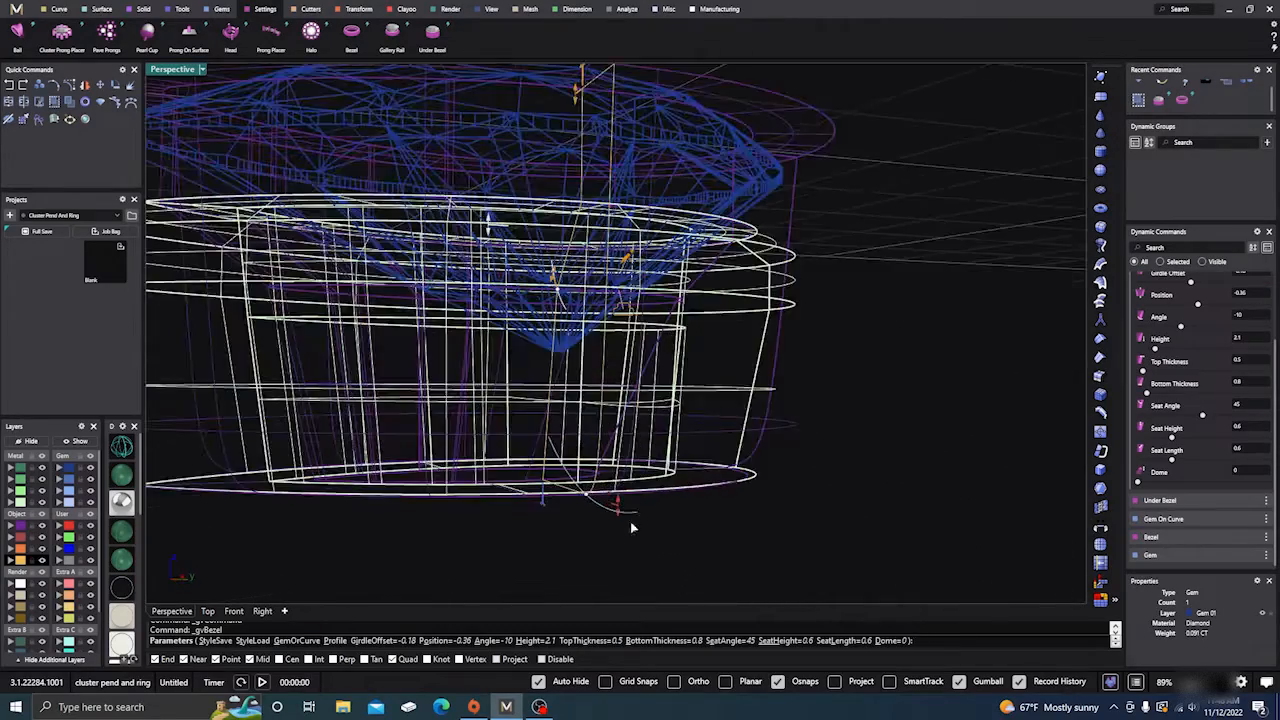
right_drag(631, 527, 627, 556)
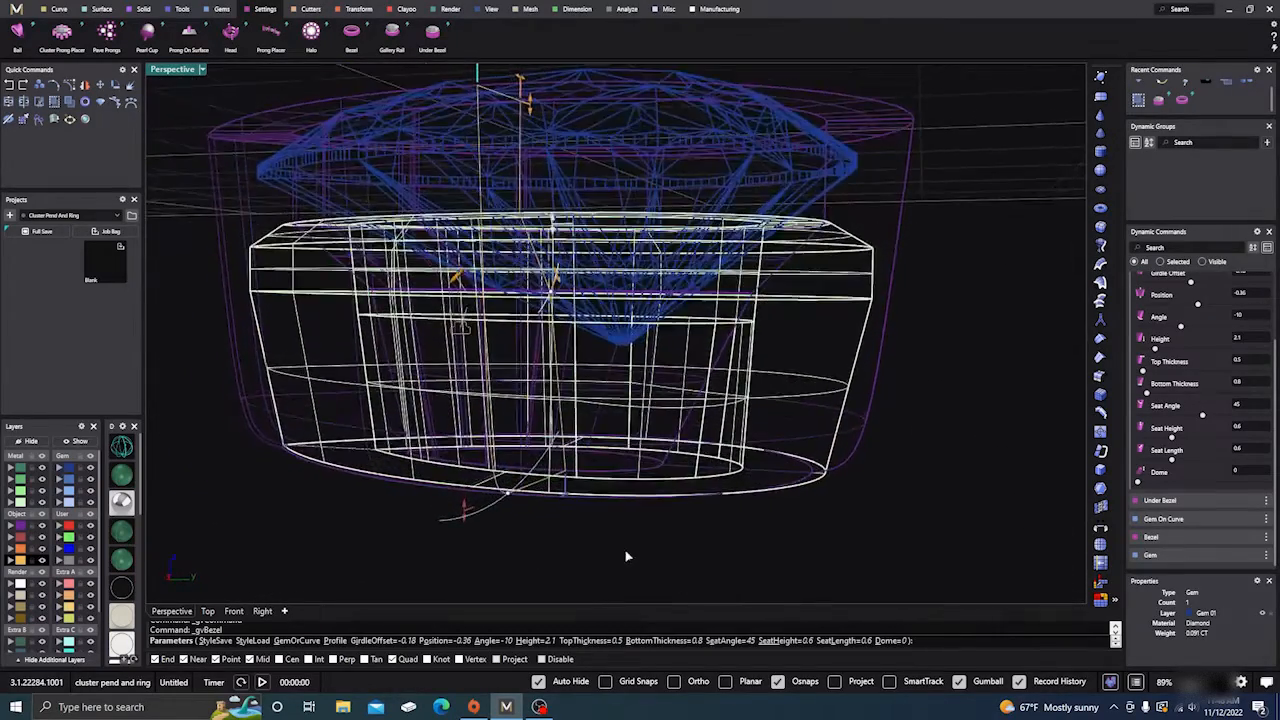
scroll(627, 556, down, 3)
scroll(540, 540, up, 4)
right_drag(540, 540, 580, 559)
scroll(541, 536, down, 5)
right_click(571, 557)
scroll(694, 422, down, 4)
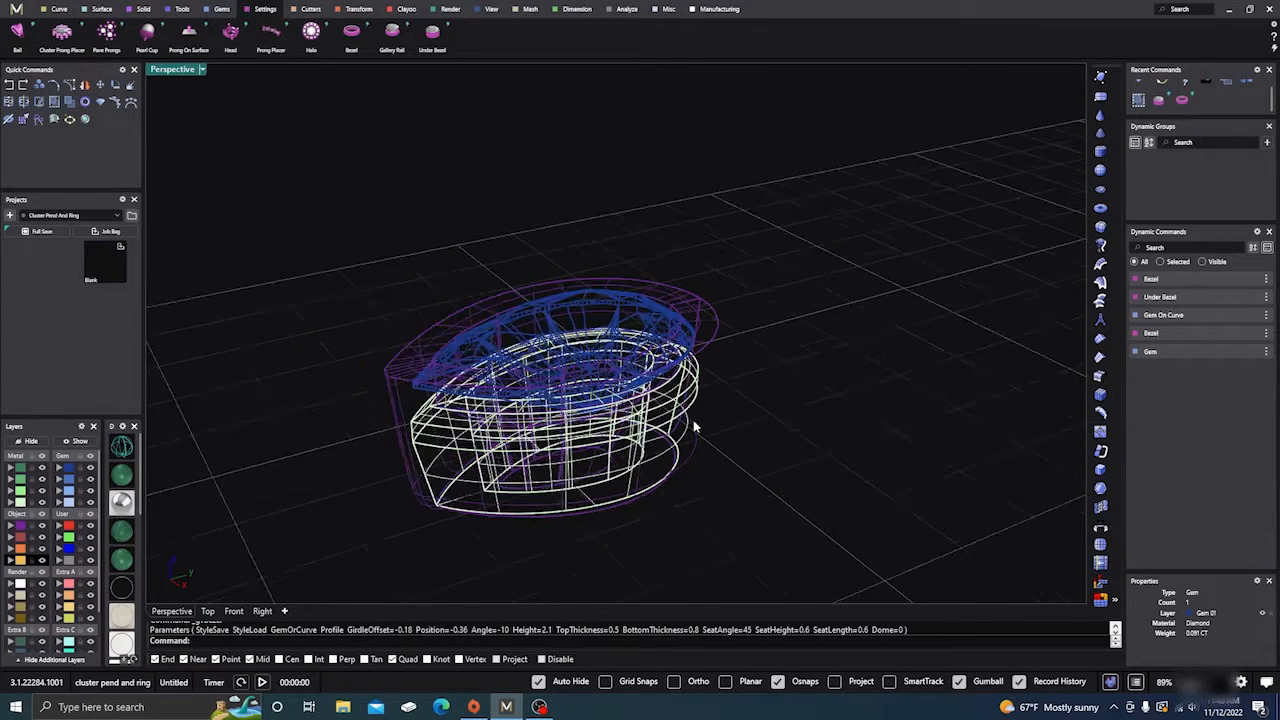
click(122, 476)
mouse_move(189, 480)
right_down()
mouse_move(374, 491)
mouse_move(426, 526)
mouse_move(333, 547)
right_up()
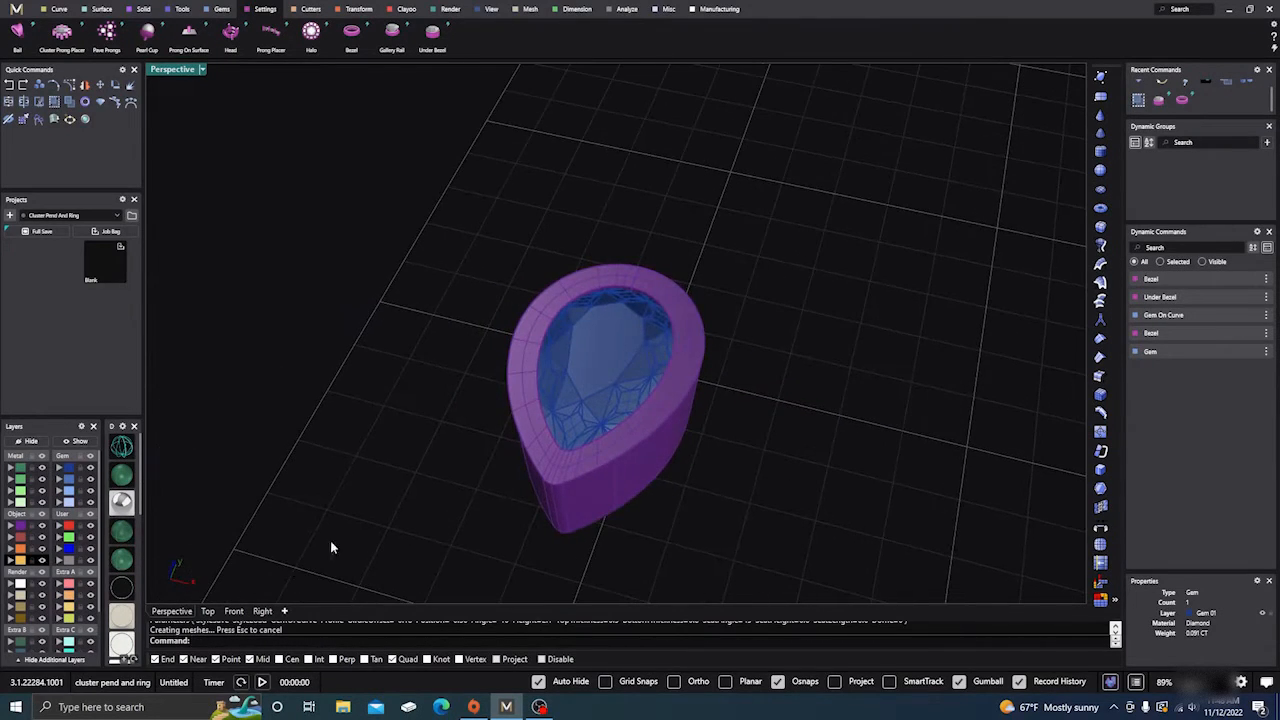
In wireframe top view, draw a diagonal line from the pear gem's centre out past the bezel's upper left edge.
click(207, 611)
scroll(550, 497, down, 2)
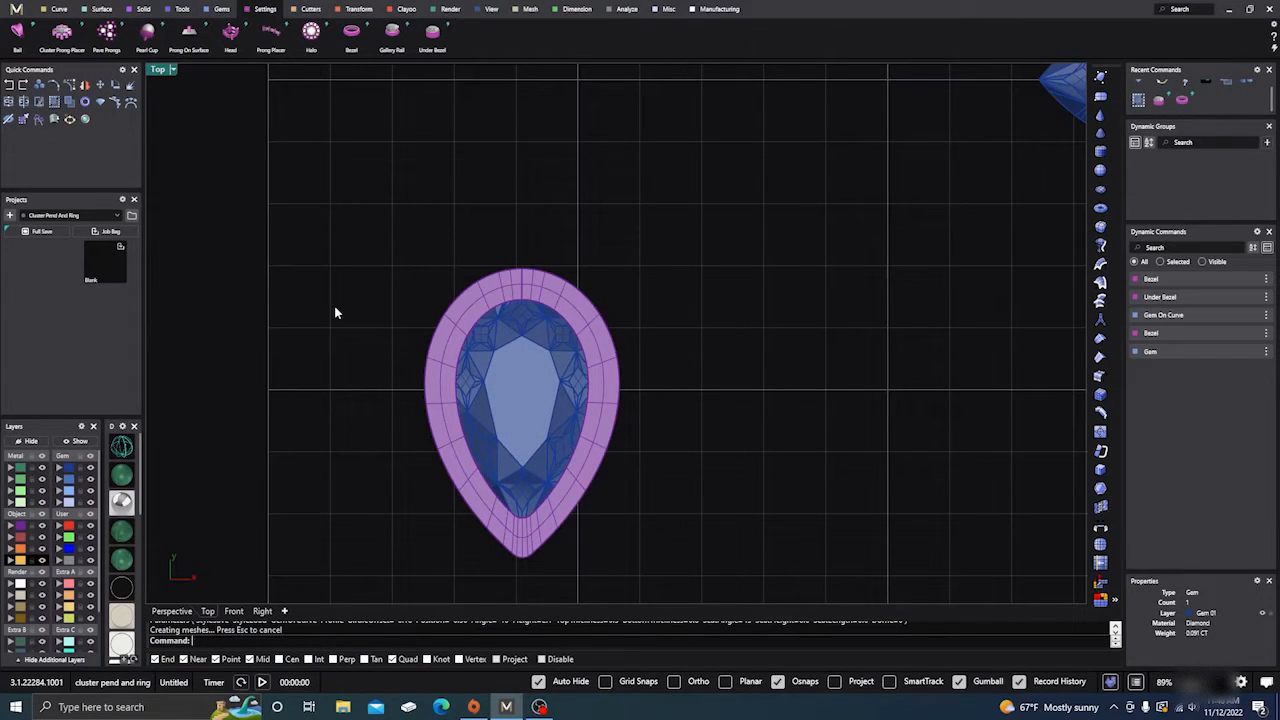
click(58, 9)
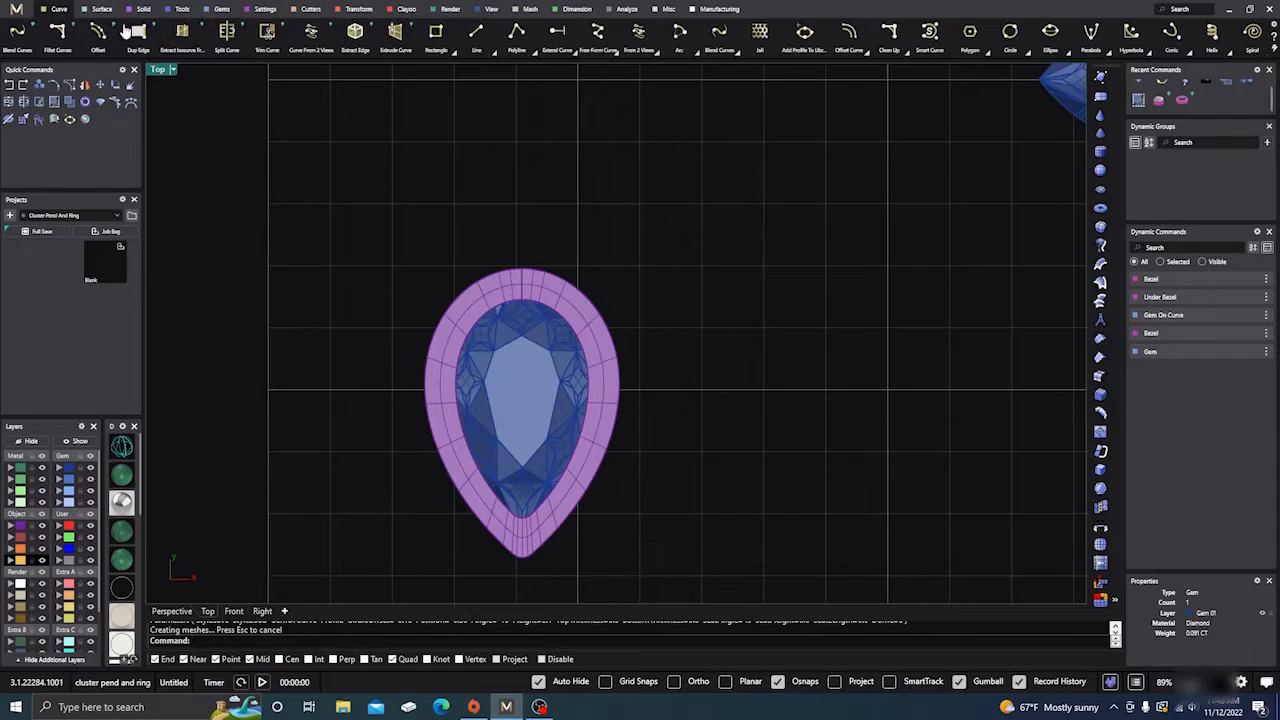
click(476, 31)
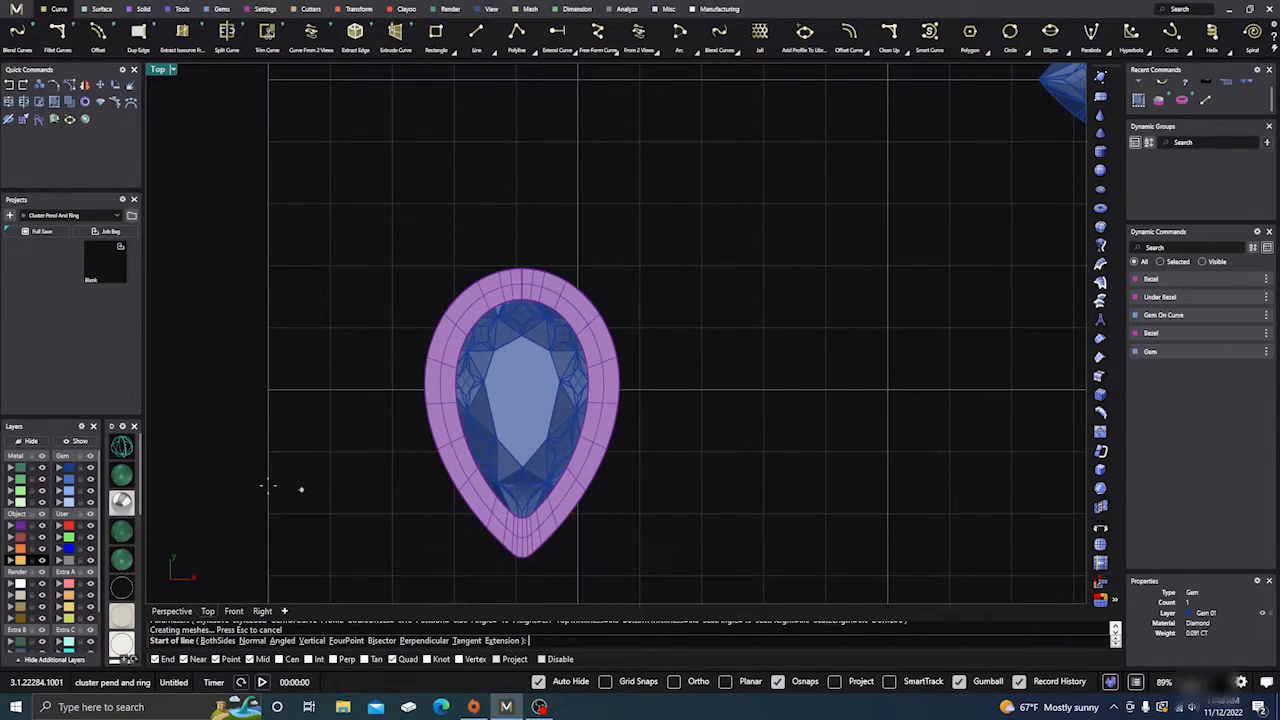
click(121, 447)
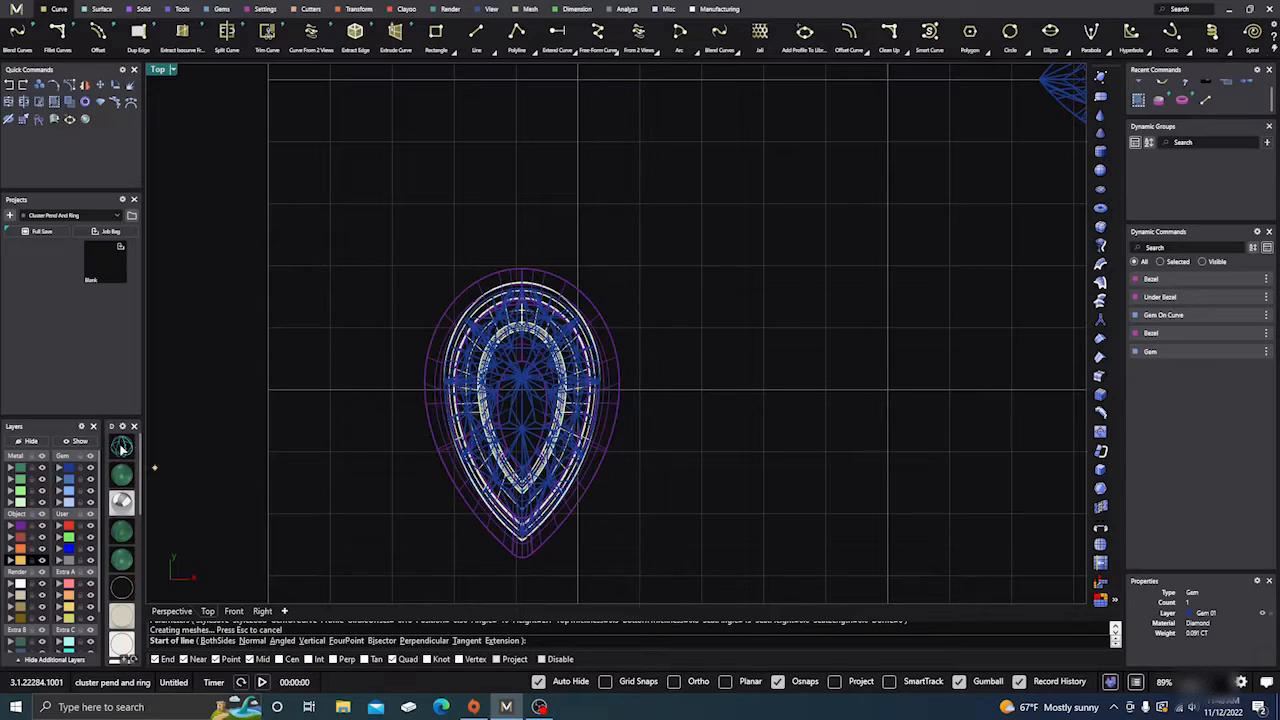
click(522, 396)
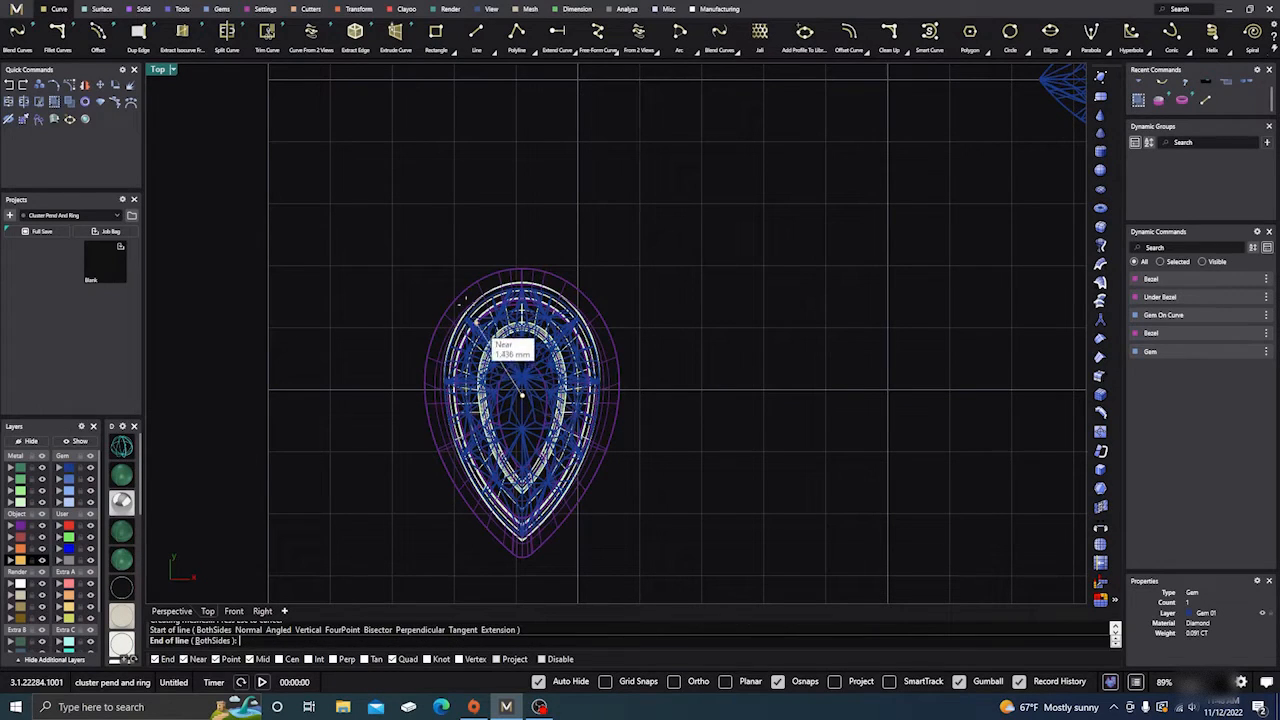
click(421, 248)
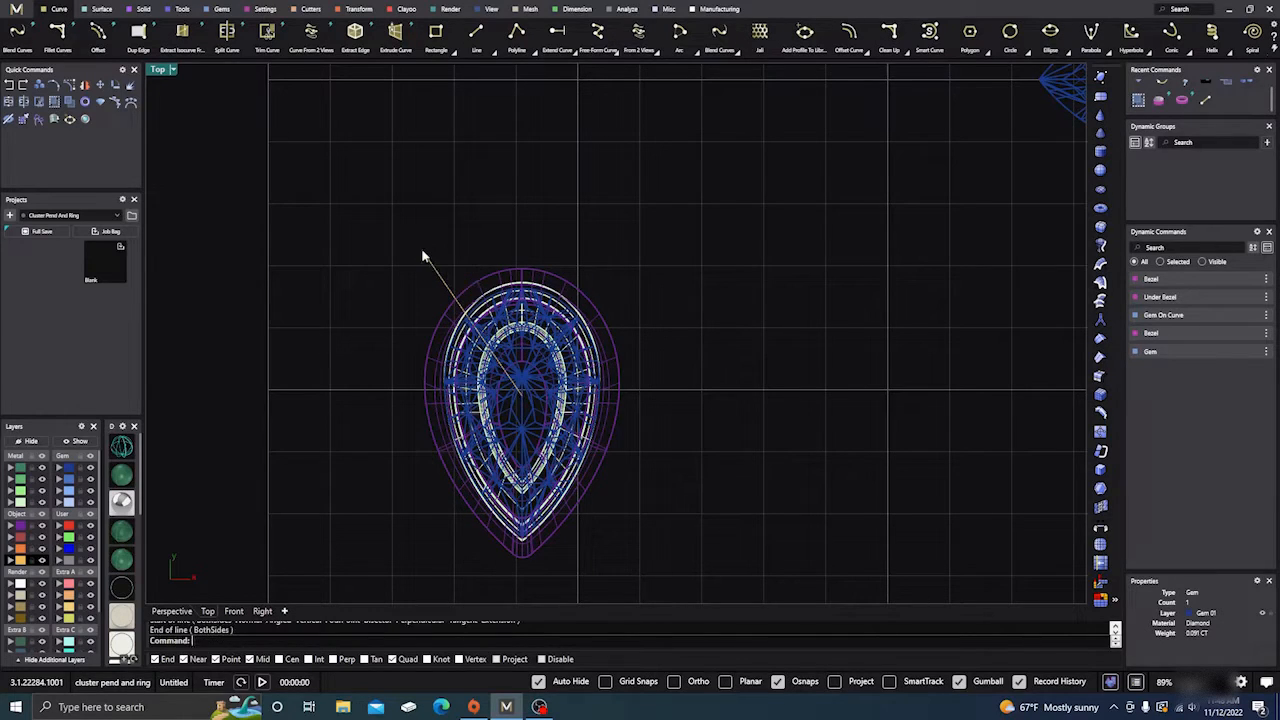
Mirror the diagonal line across the vertical axis through the pear gem's centre, keeping the original.
shift+click(436, 275)
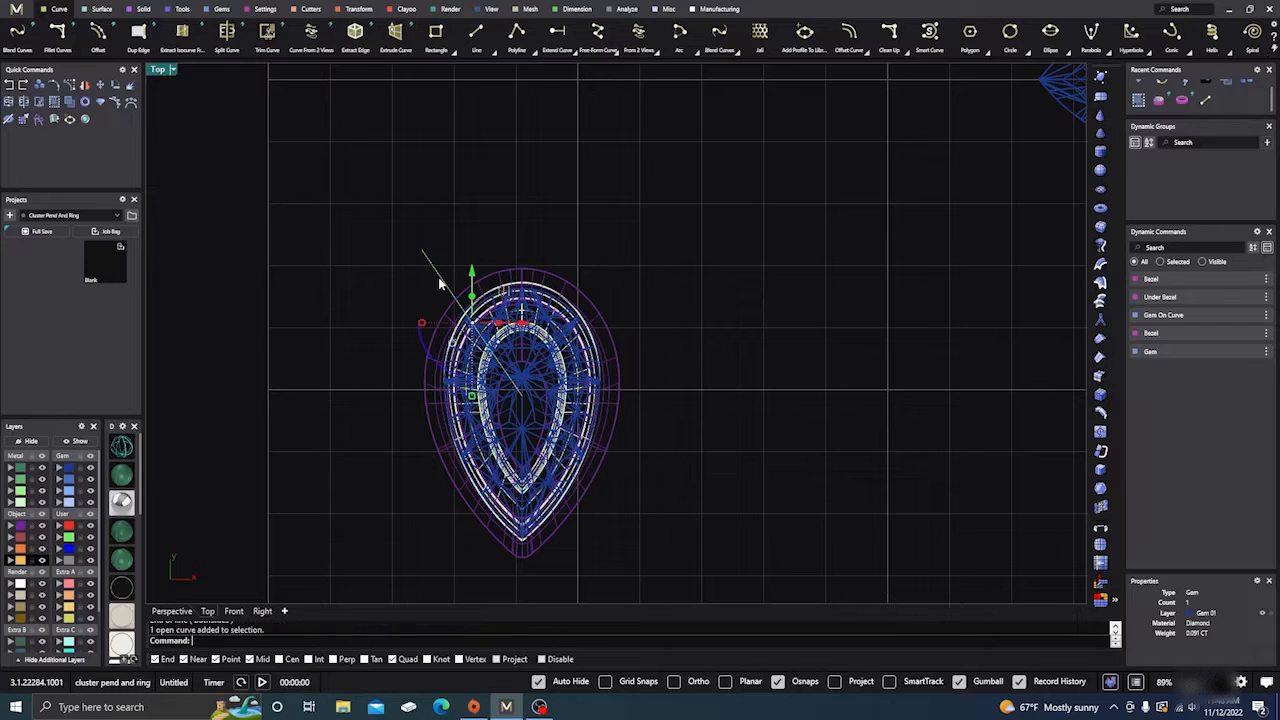
click(89, 101)
click(521, 396)
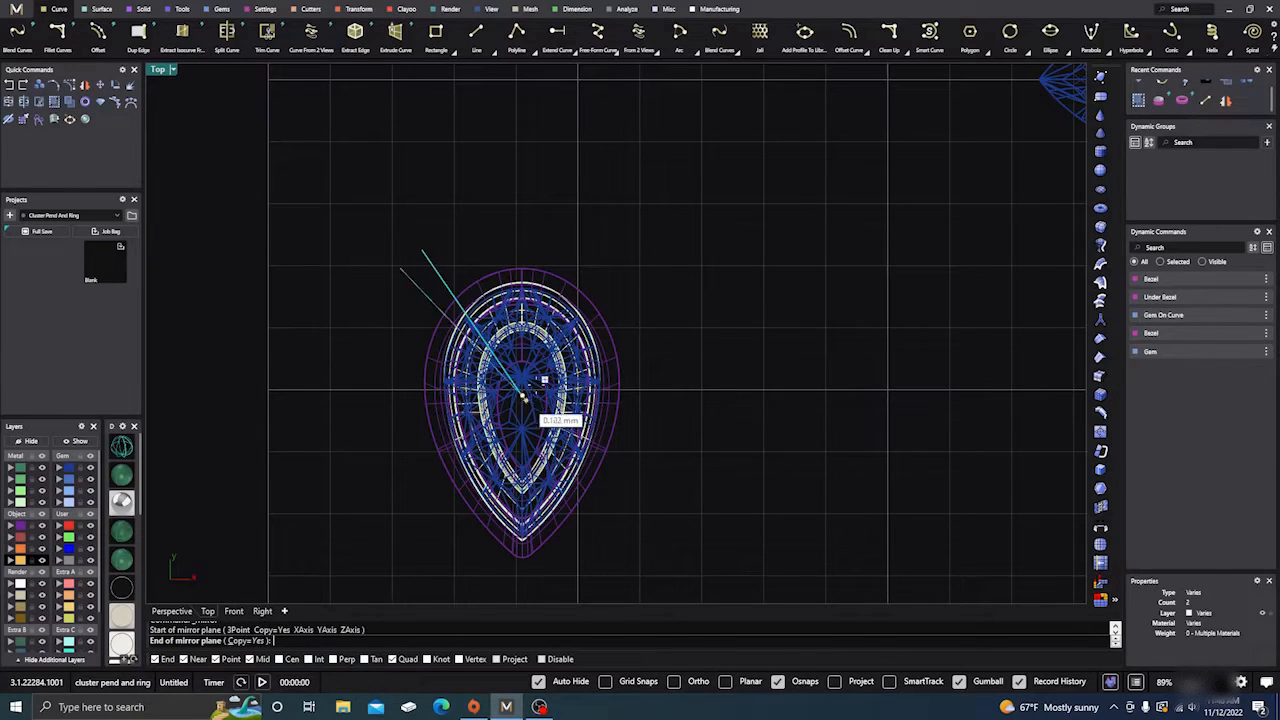
click(522, 215)
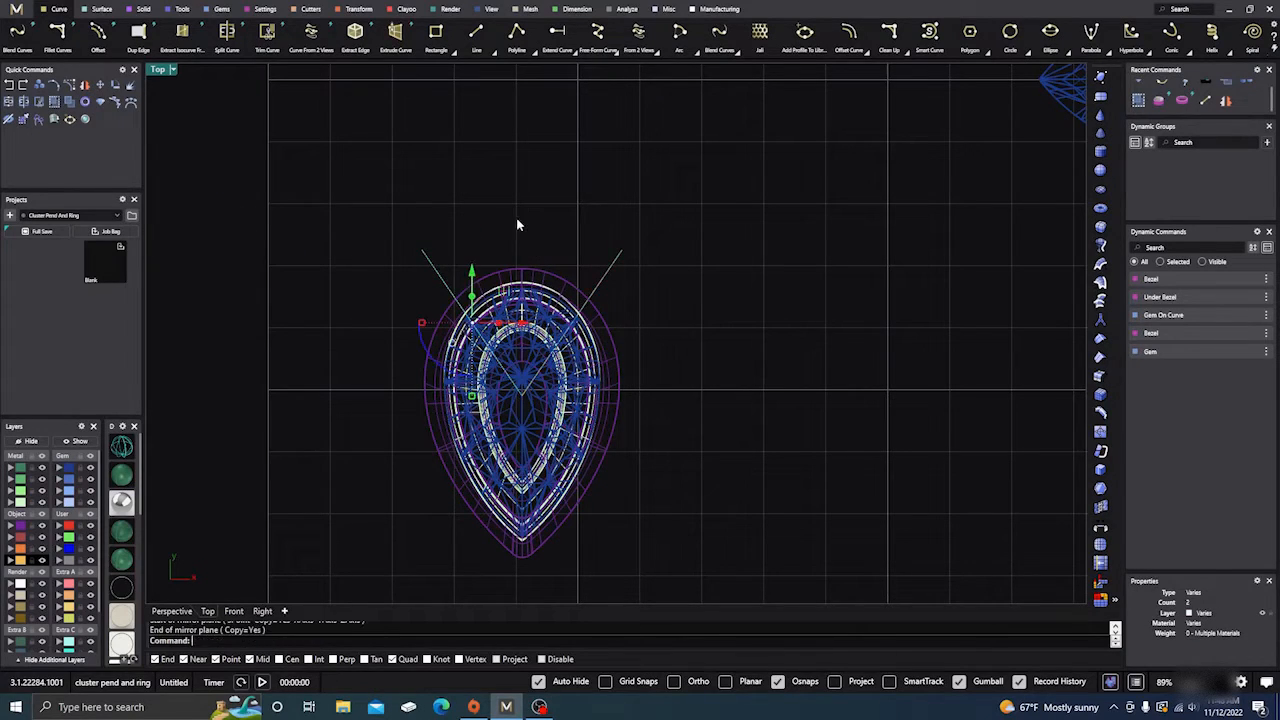
key(Escape)
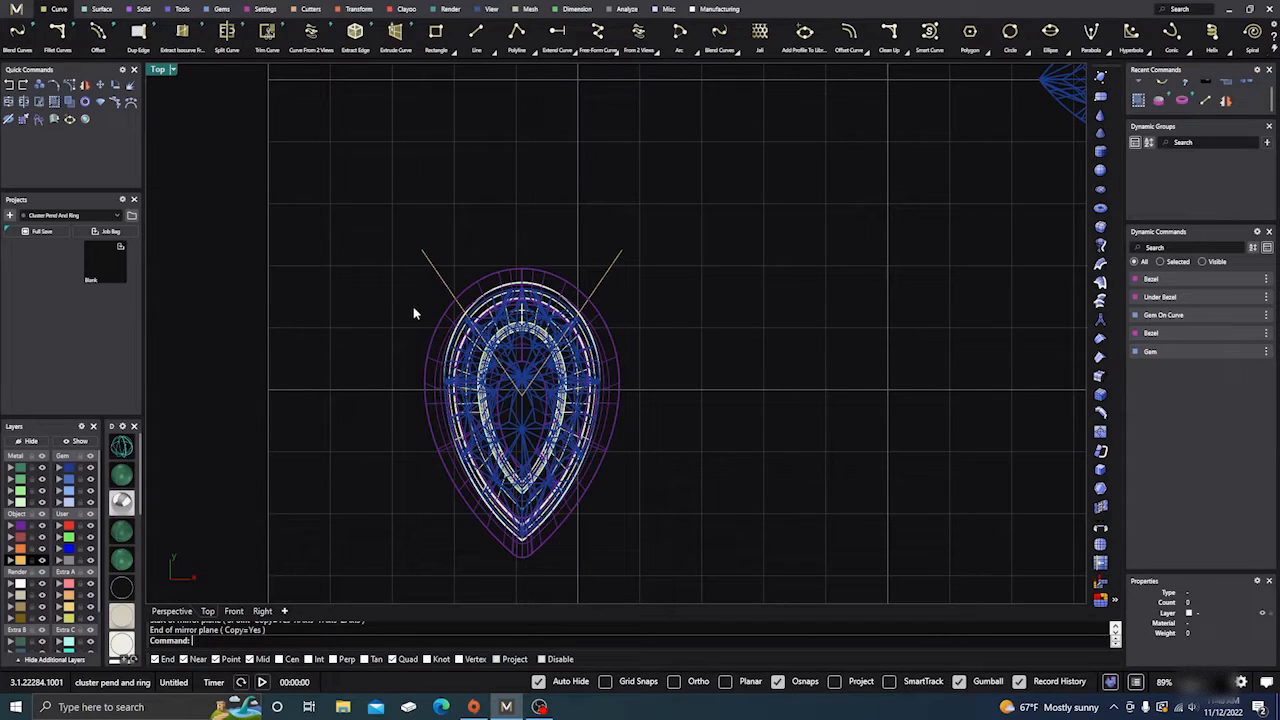
Hide the gem and under bezel layers and trim the bezel with both lines, keeping only the wedge at its round end.
click(89, 468)
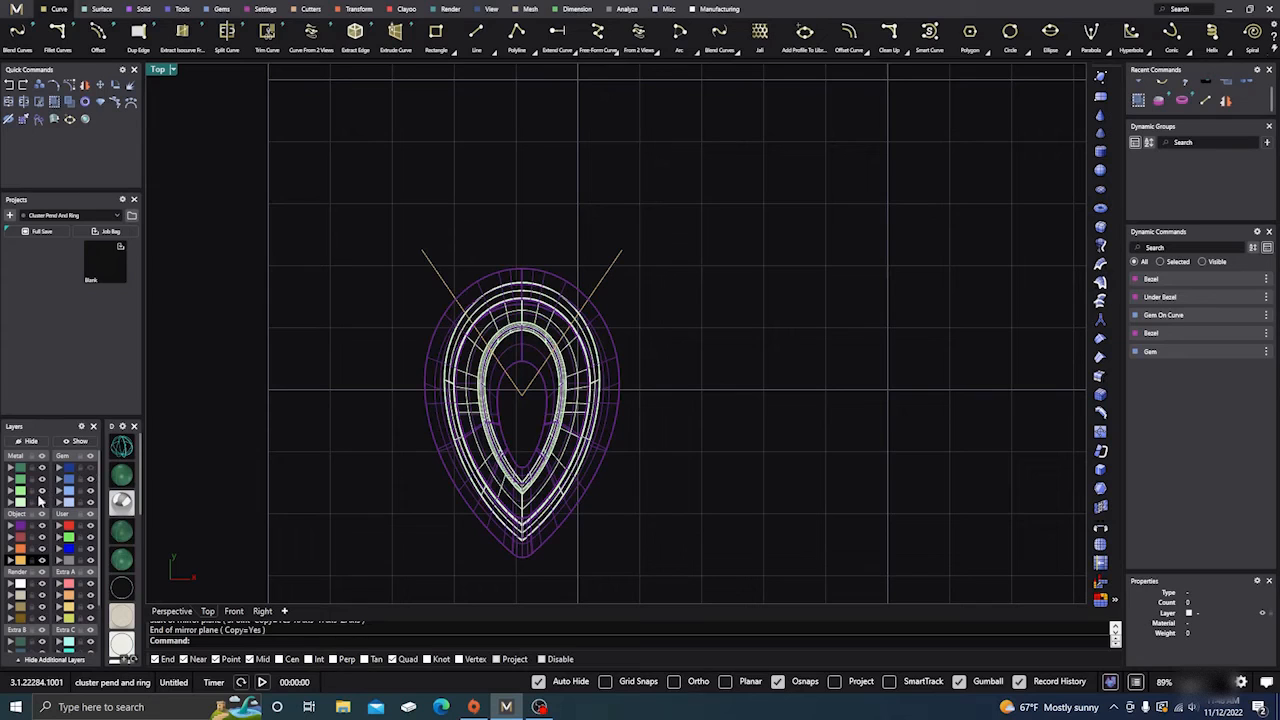
click(39, 510)
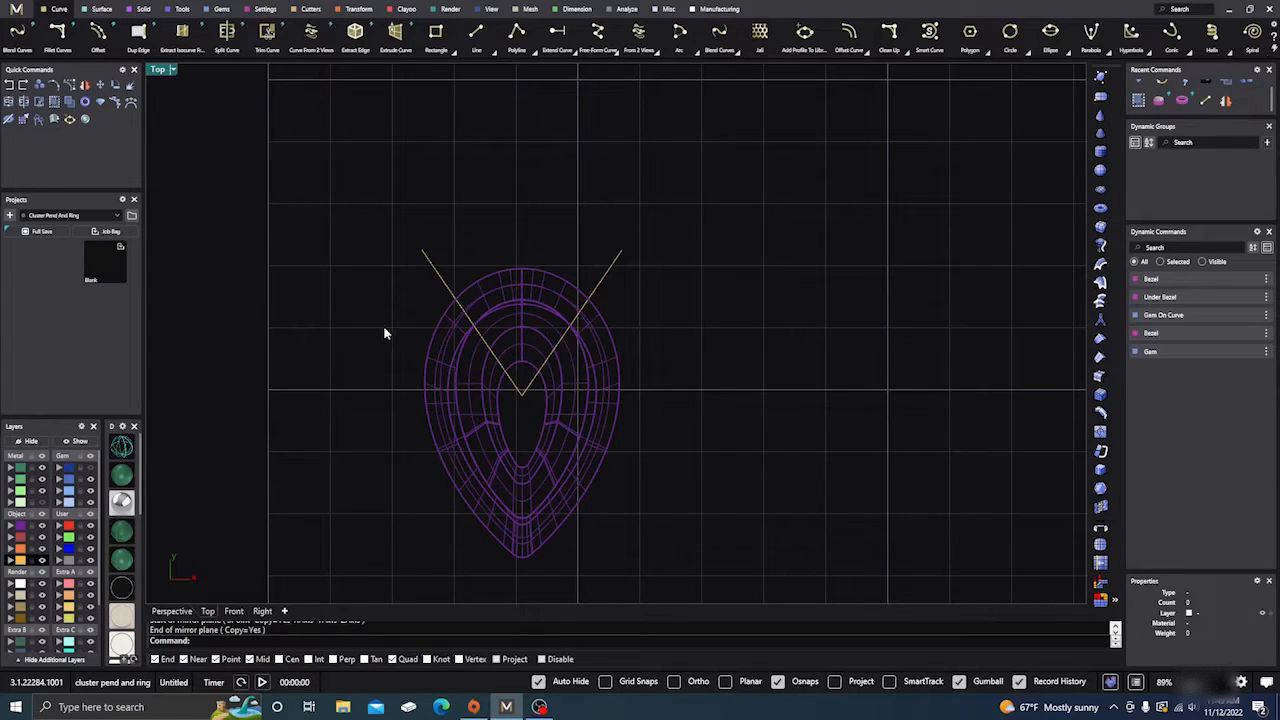
scroll(472, 222, down, 2)
mouse_move(341, 196)
mouse_down()
mouse_move(422, 290)
mouse_move(686, 508)
mouse_up()
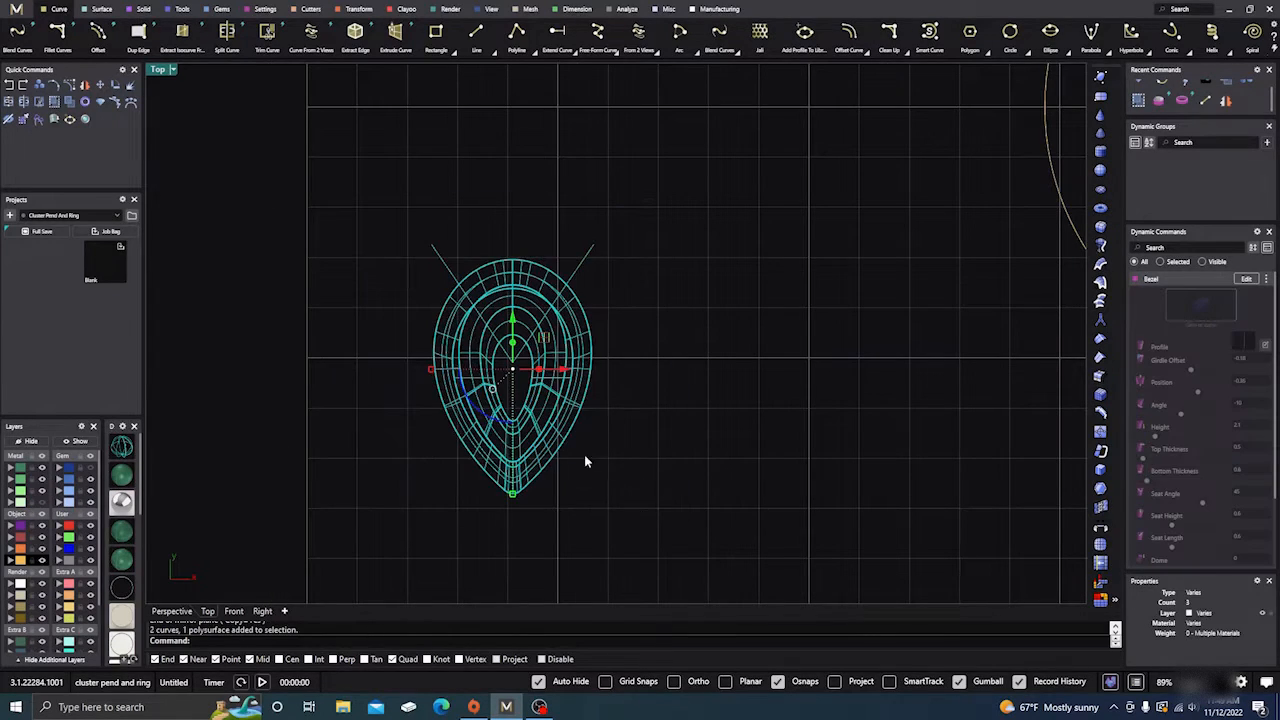
click(39, 102)
click(457, 375)
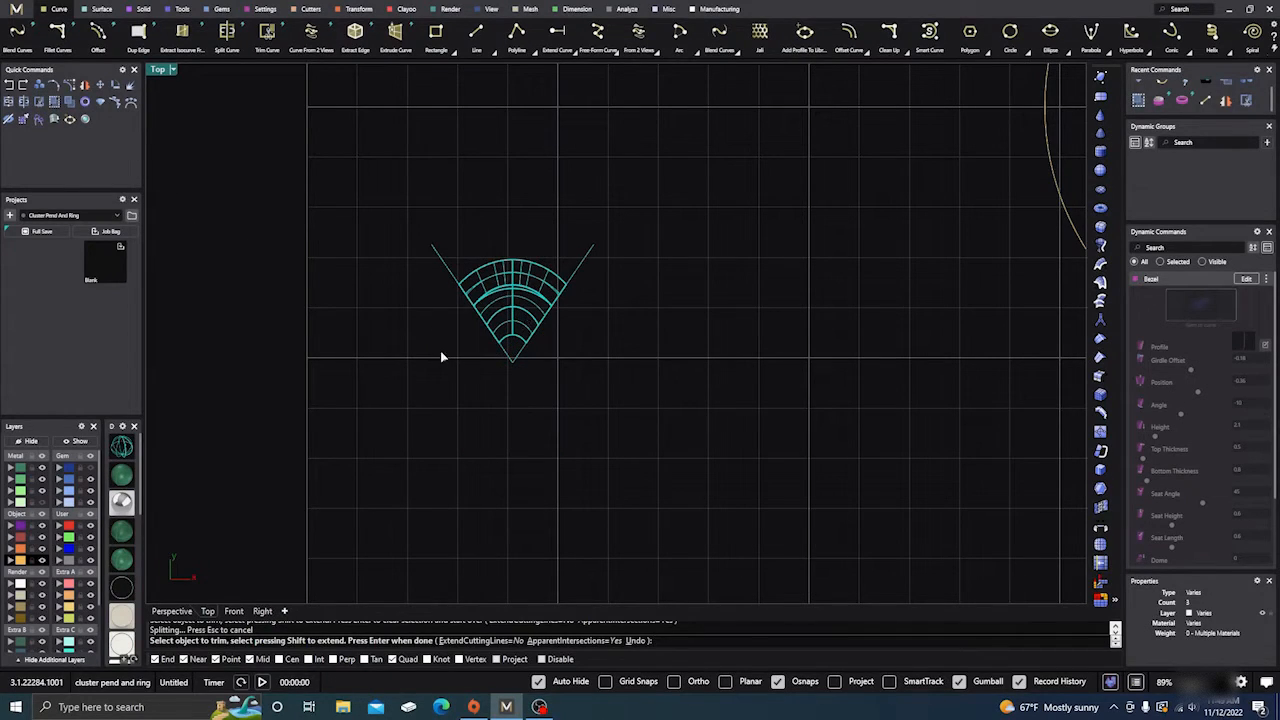
key(Return)
Try deleting the left cutting line, undo the deletion and dismiss the history warning.
click(446, 265)
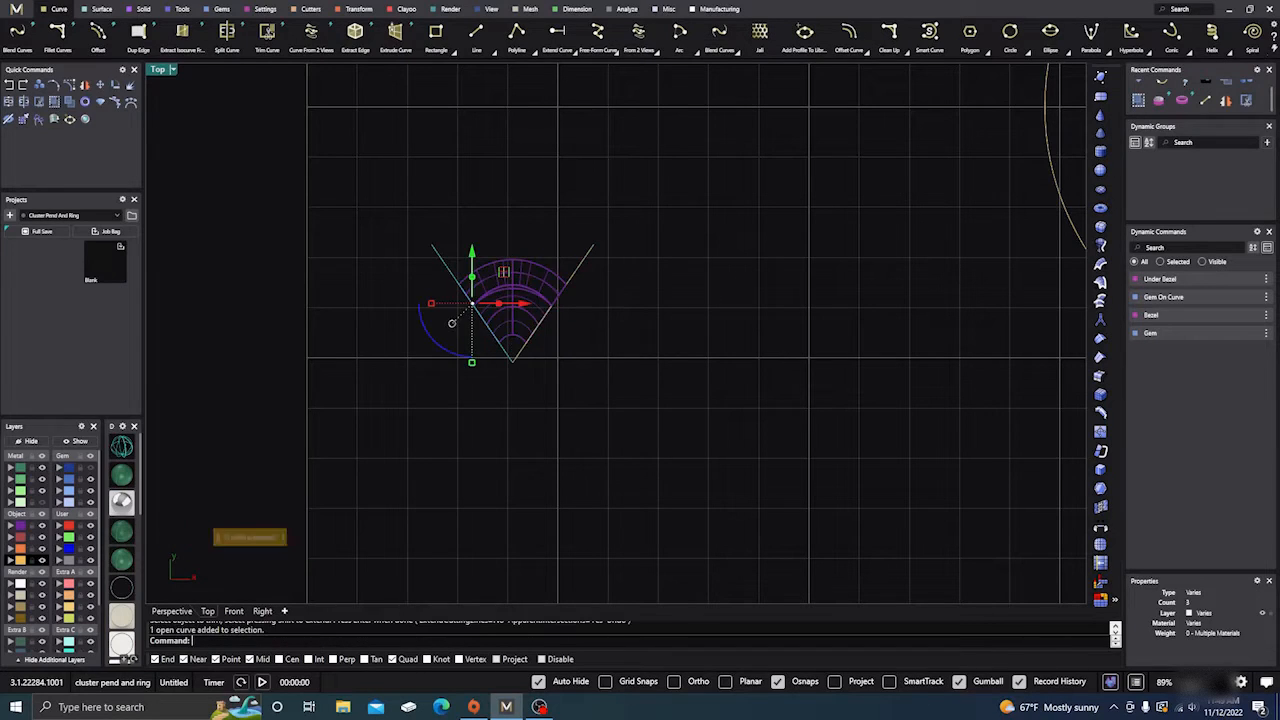
key(Delete)
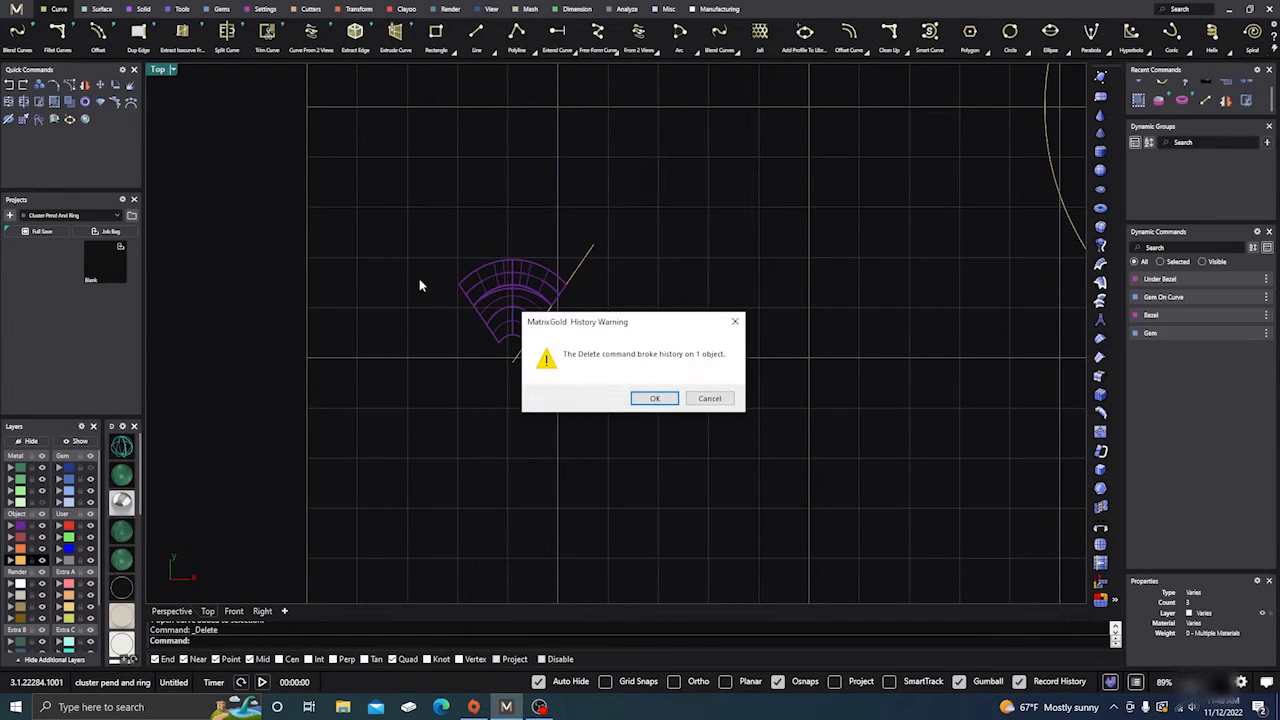
click(9, 86)
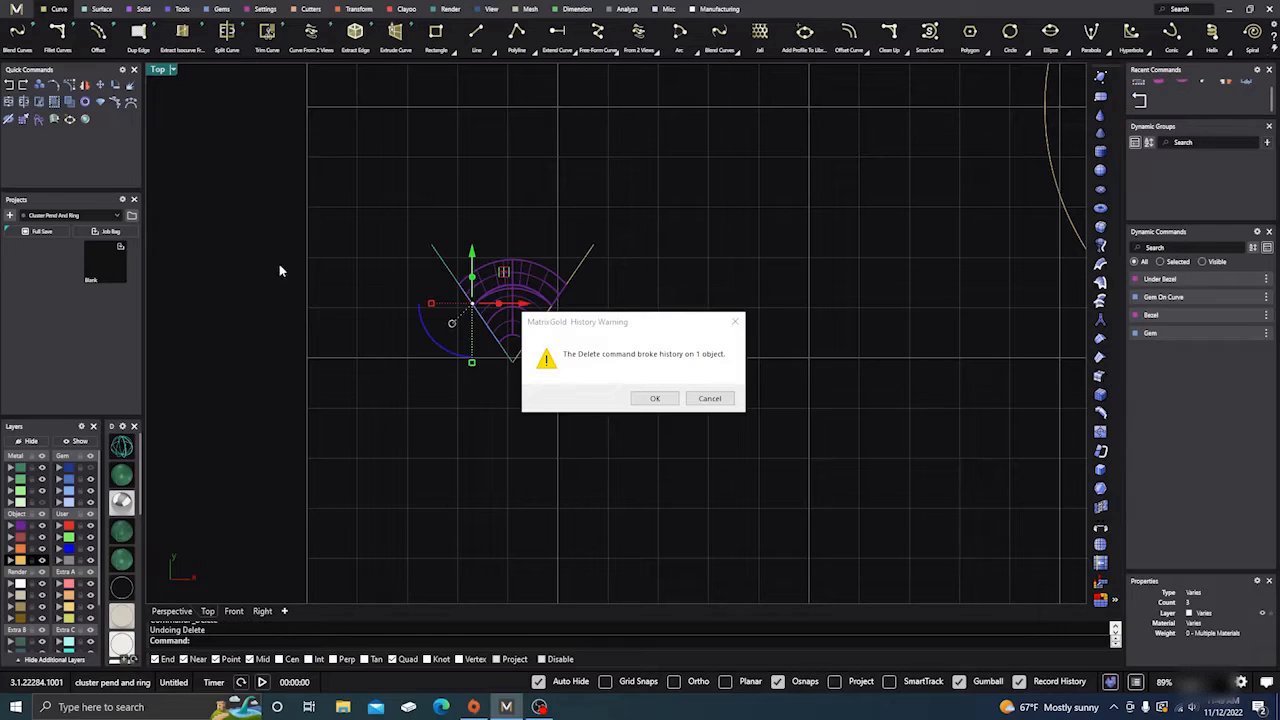
click(655, 398)
click(621, 203)
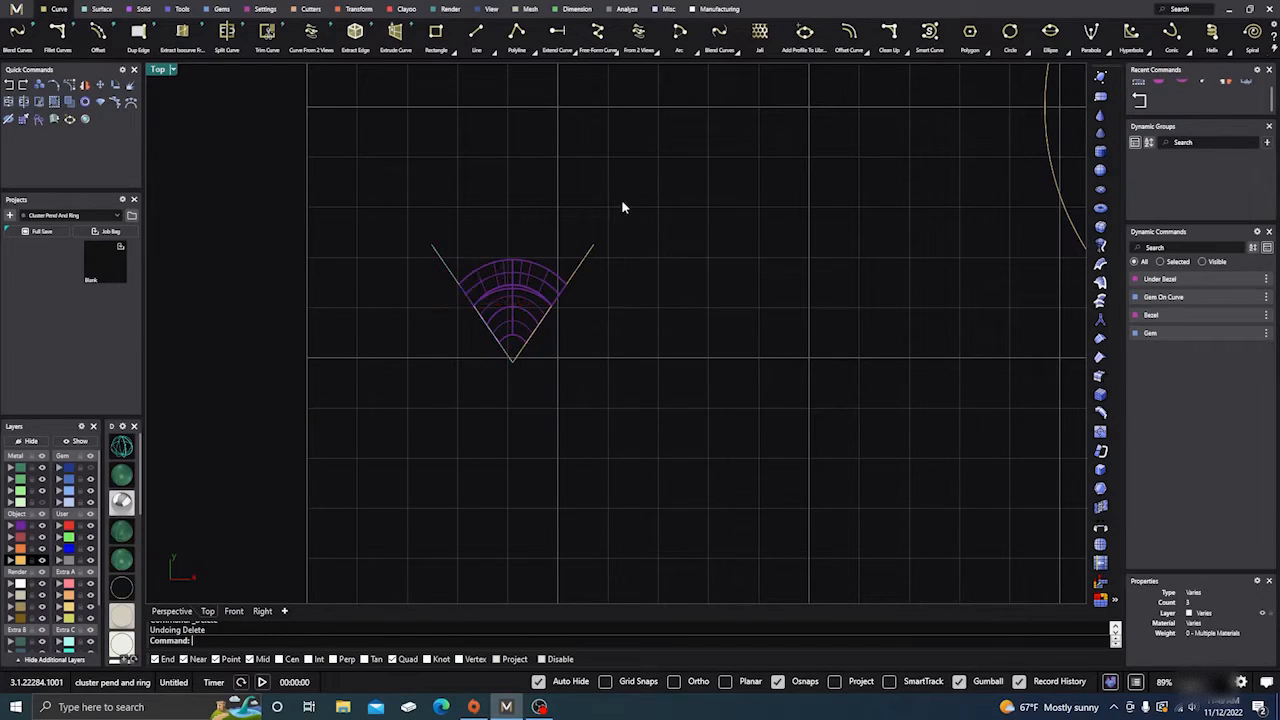
Move both cutting lines to layer User 04.
drag(588, 245, 409, 252)
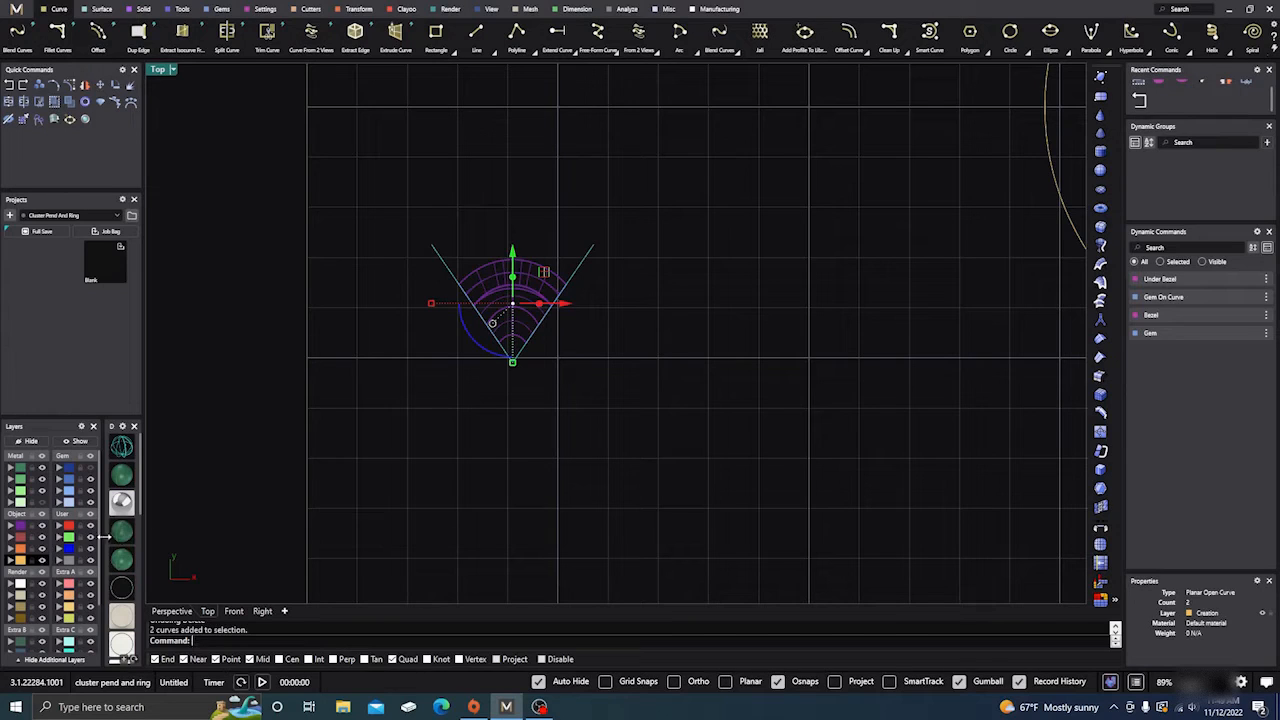
click(57, 561)
click(349, 423)
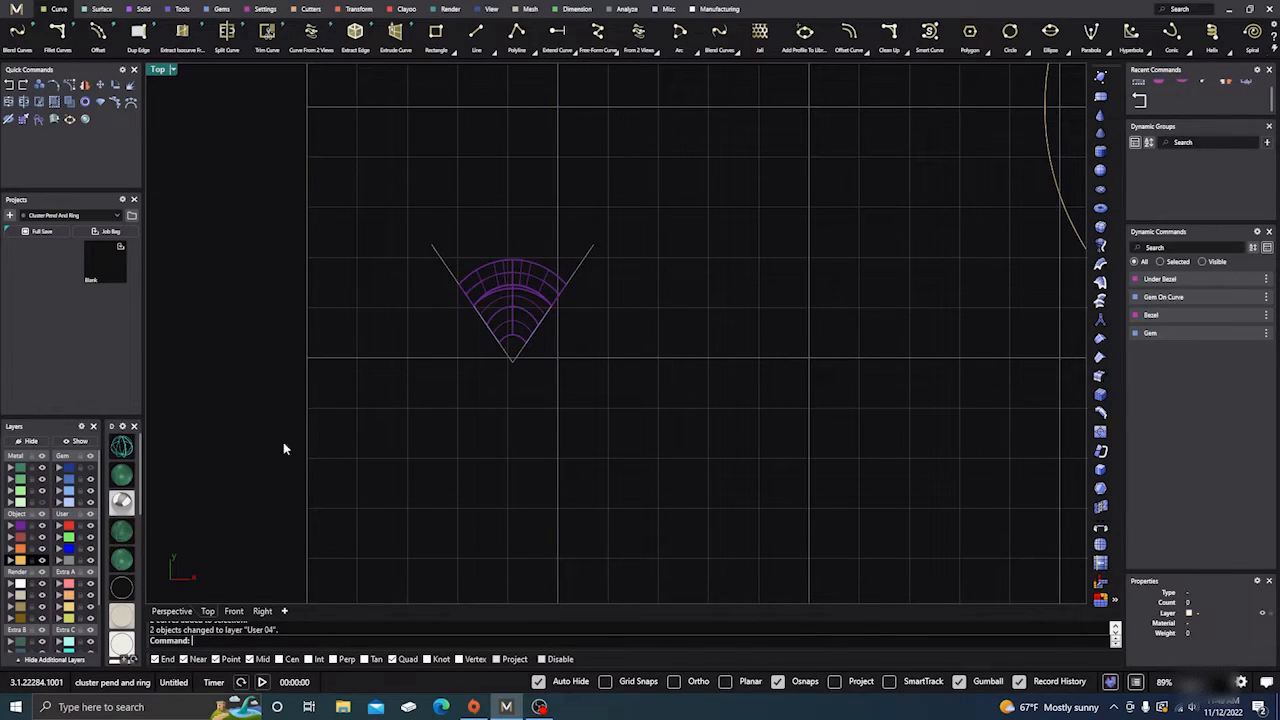
Show the under bezel and gem layers again and switch to shaded display.
click(41, 503)
click(91, 478)
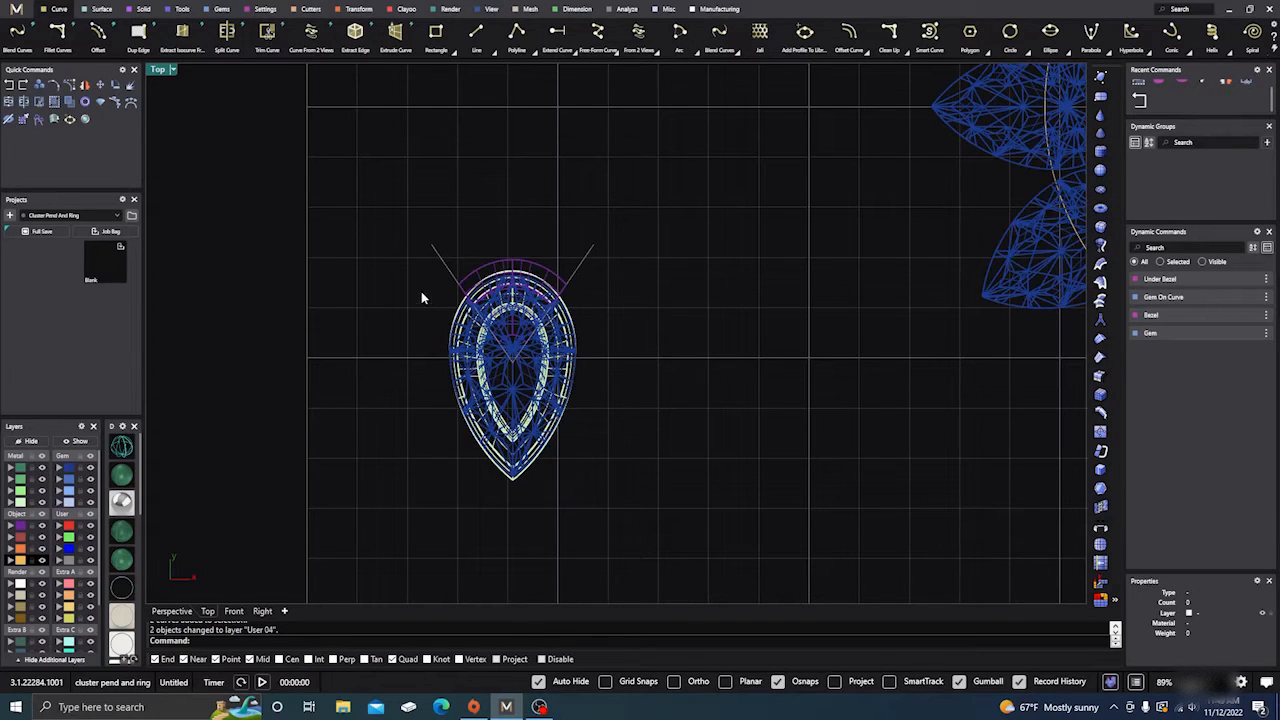
click(122, 480)
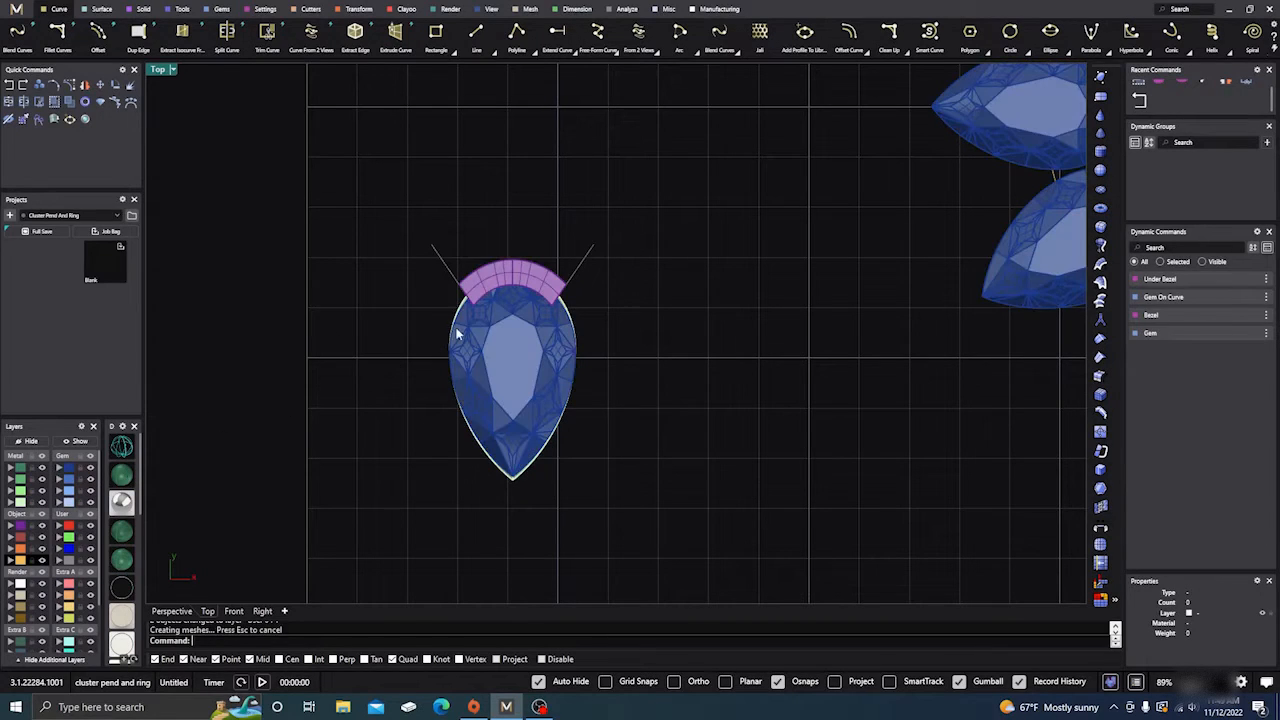
Hide layer User 04 and draw a circle about 0.7 mm in diameter centred on the pear gem's pointed tip.
scroll(492, 314, up, 3)
scroll(515, 322, down, 2)
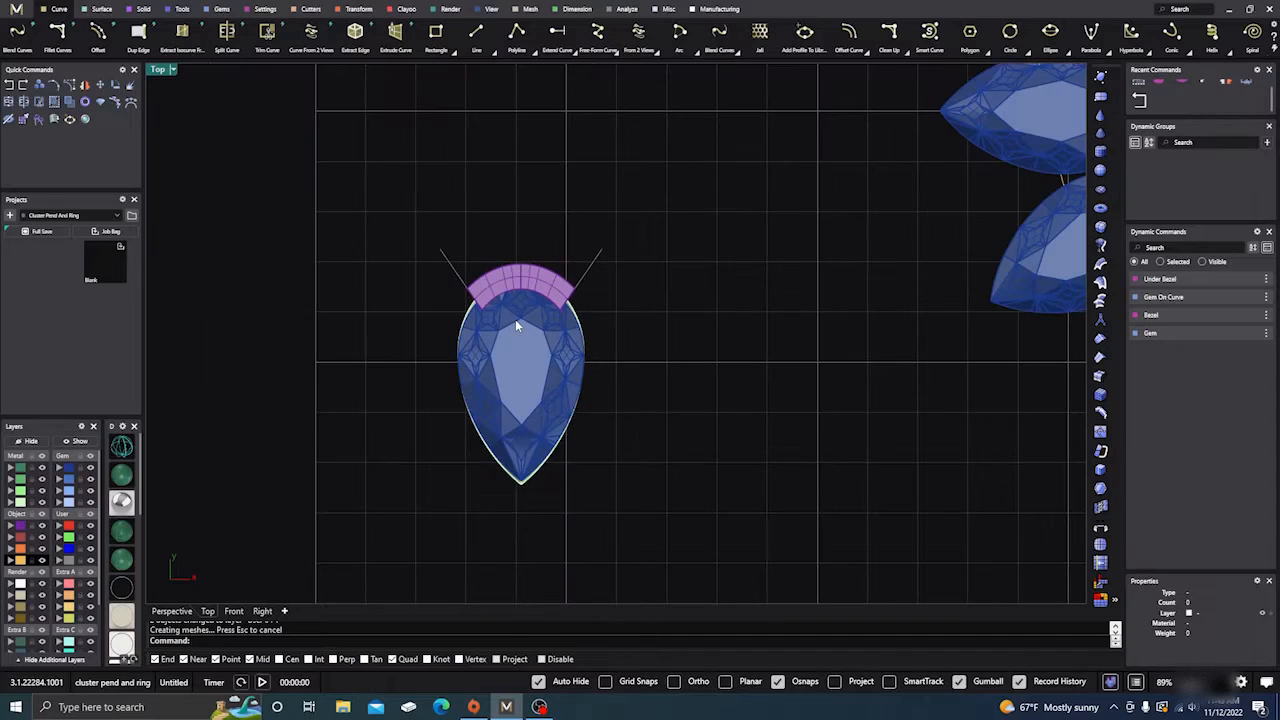
click(91, 561)
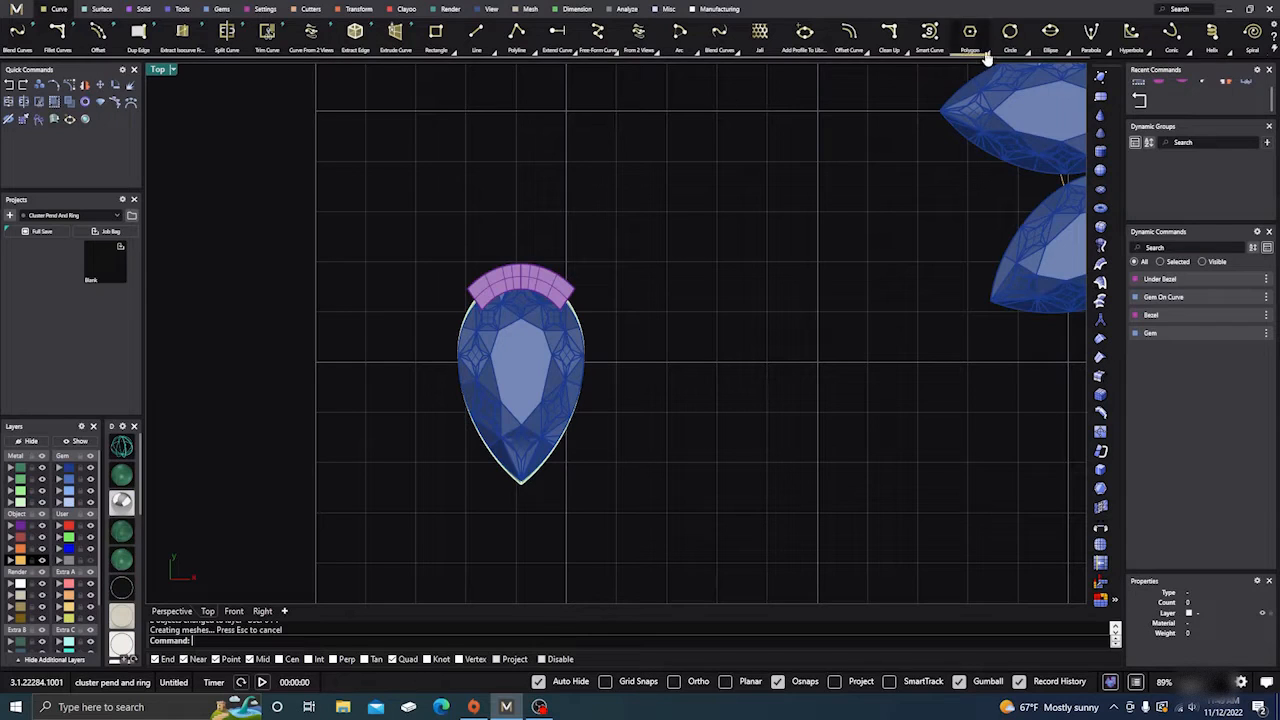
click(1009, 34)
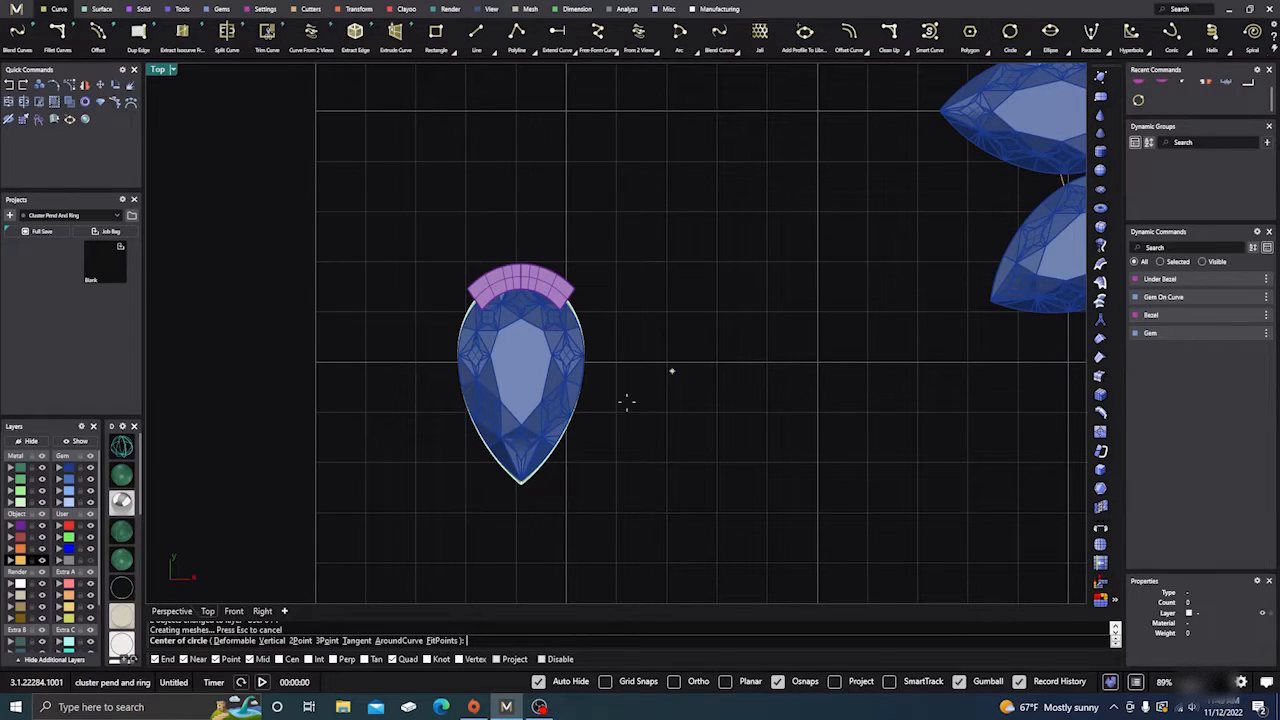
click(519, 487)
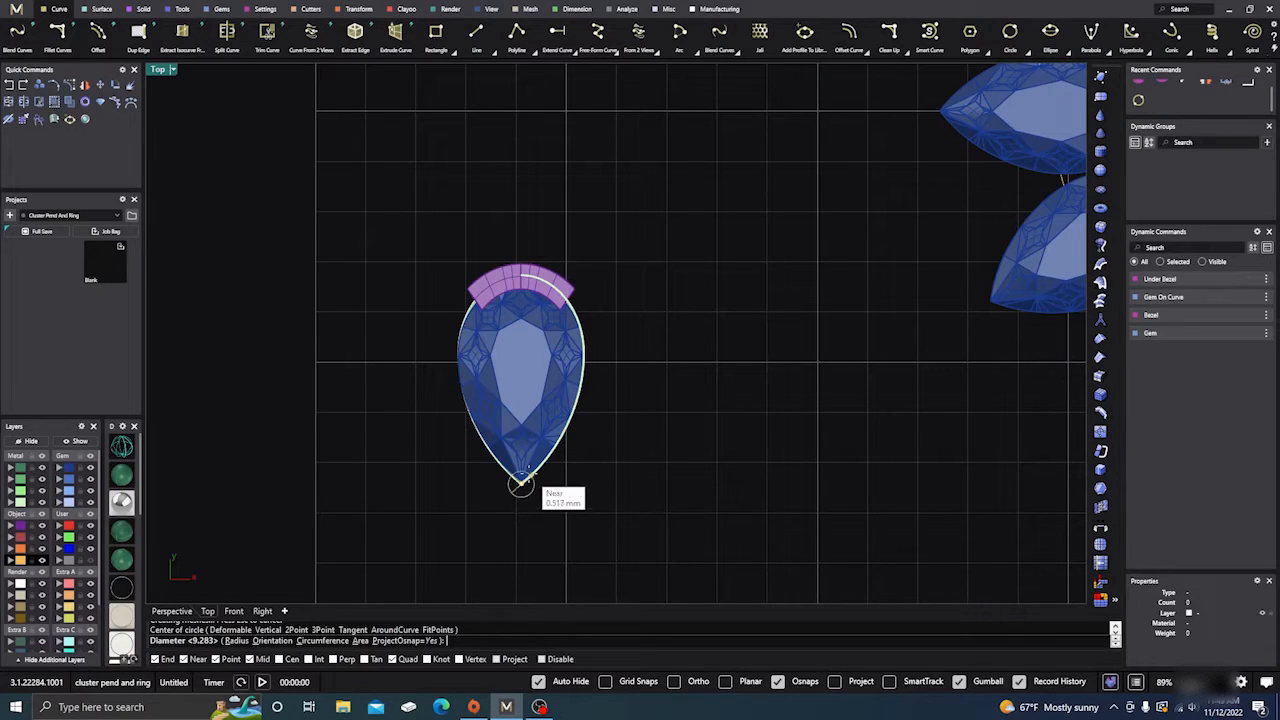
scroll(541, 489, up, 2)
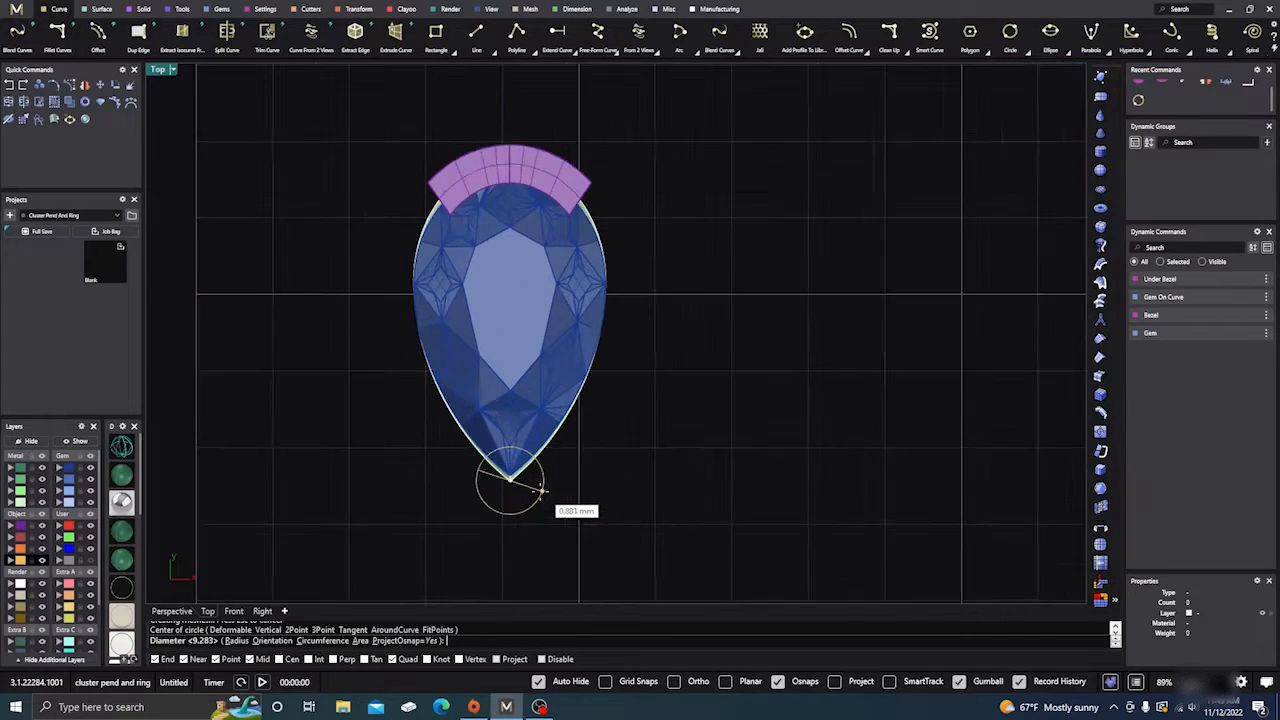
scroll(541, 489, up, 1)
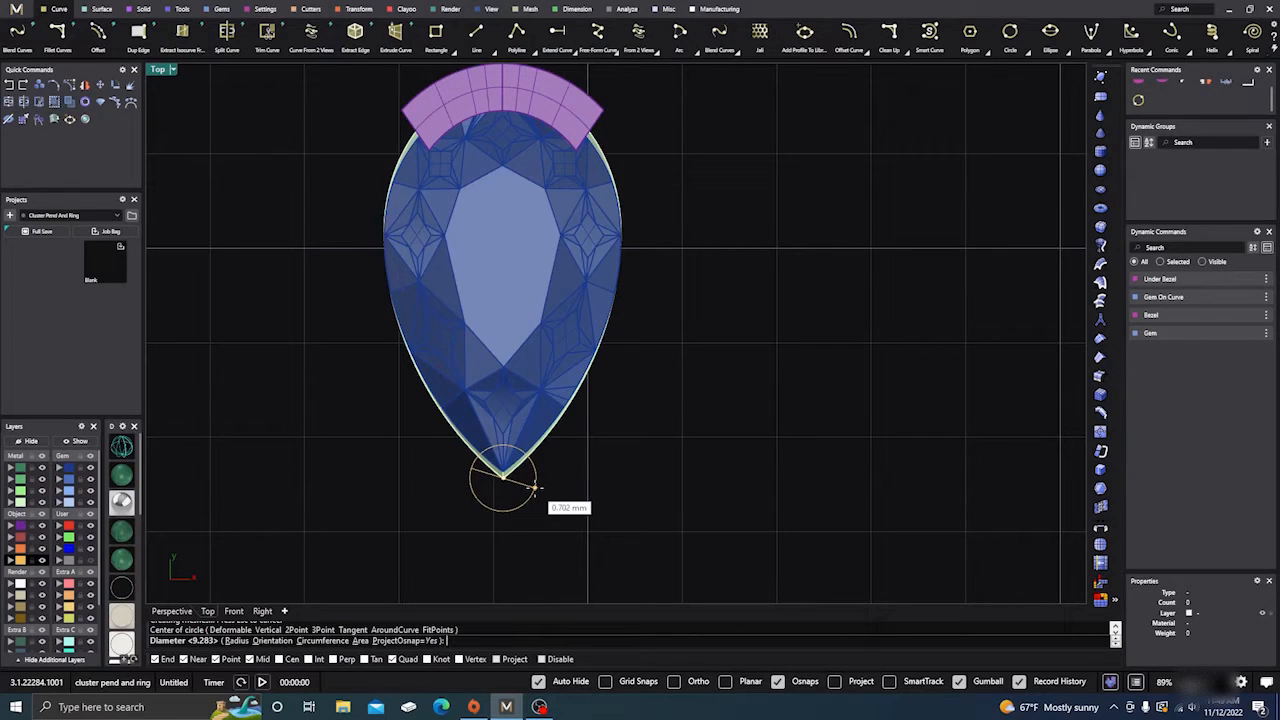
click(535, 488)
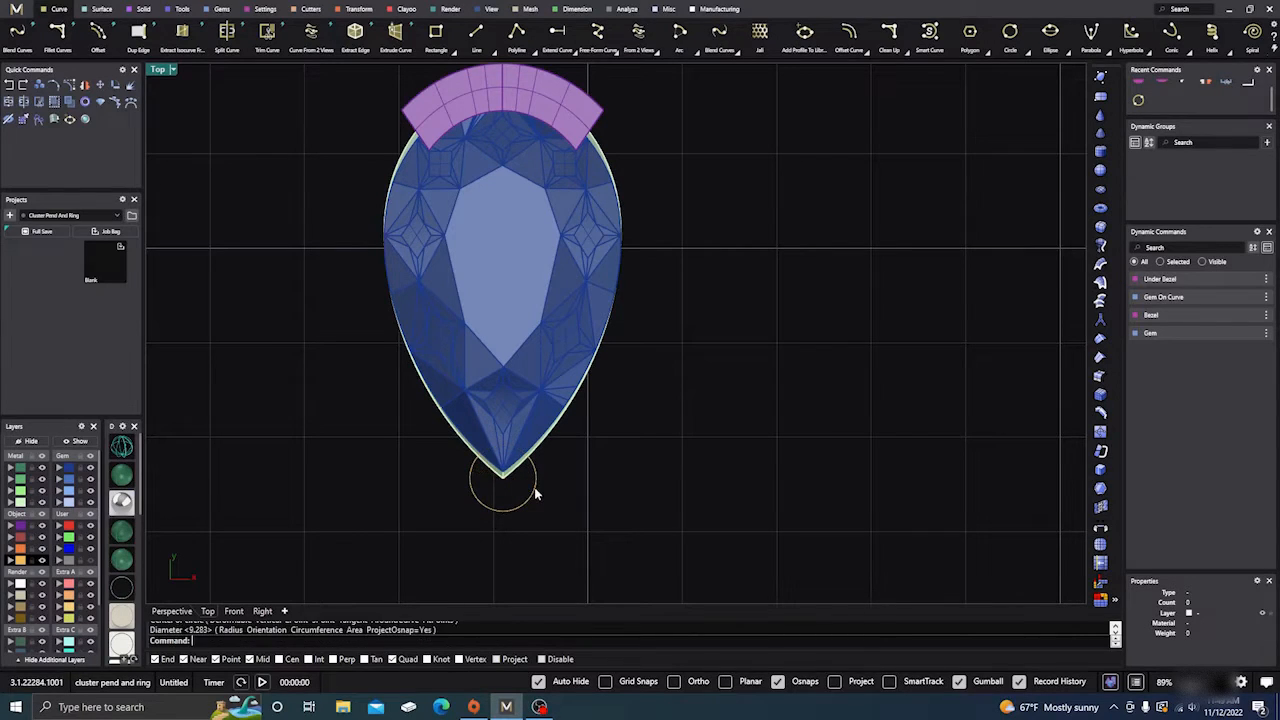
Raise the circle to just above the gem's pointed tip and shift it slightly outward from the point.
click(178, 611)
scroll(460, 388, down, 3)
right_drag(463, 449, 397, 377)
scroll(420, 385, up, 3)
click(491, 382)
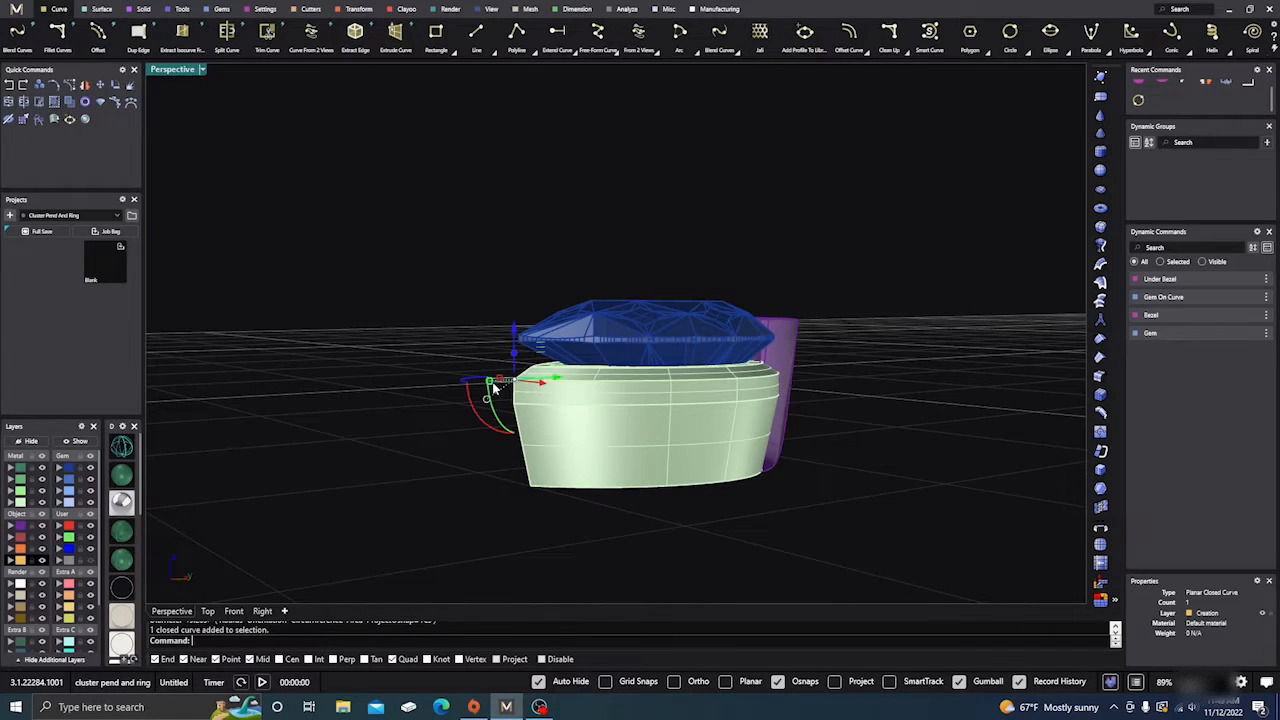
drag(515, 331, 512, 264)
right_drag(430, 480, 370, 516)
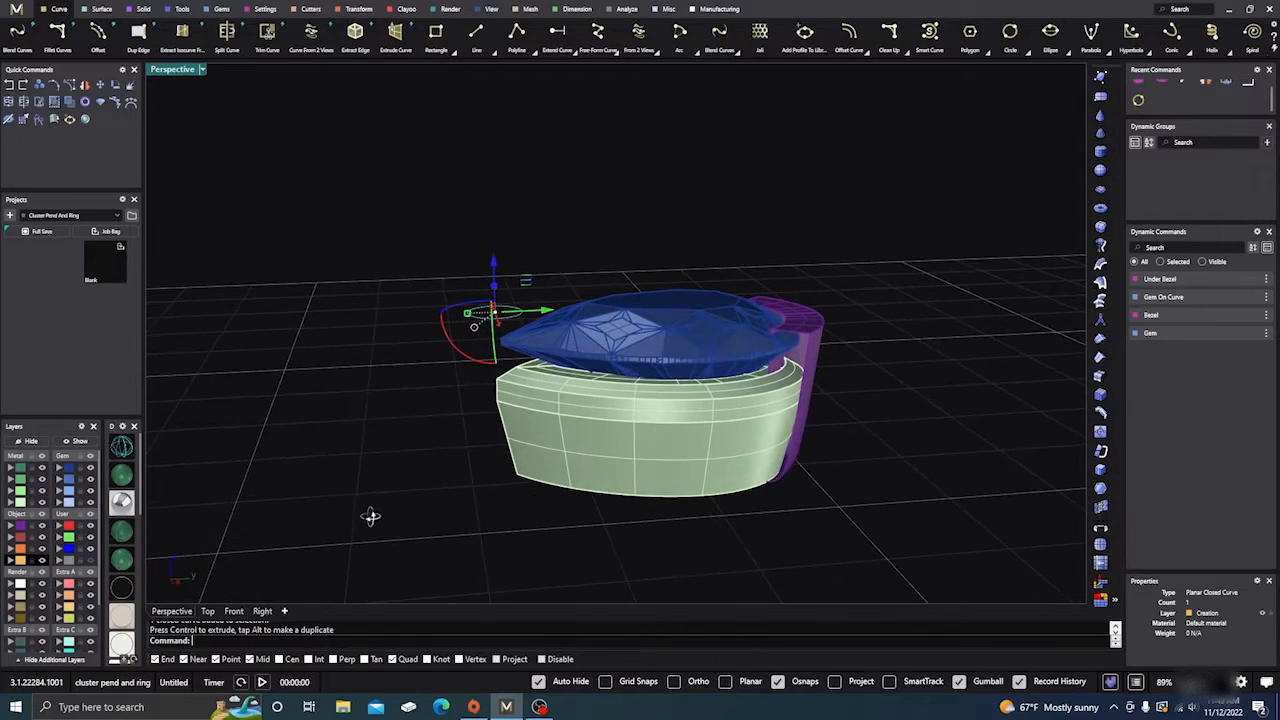
click(207, 611)
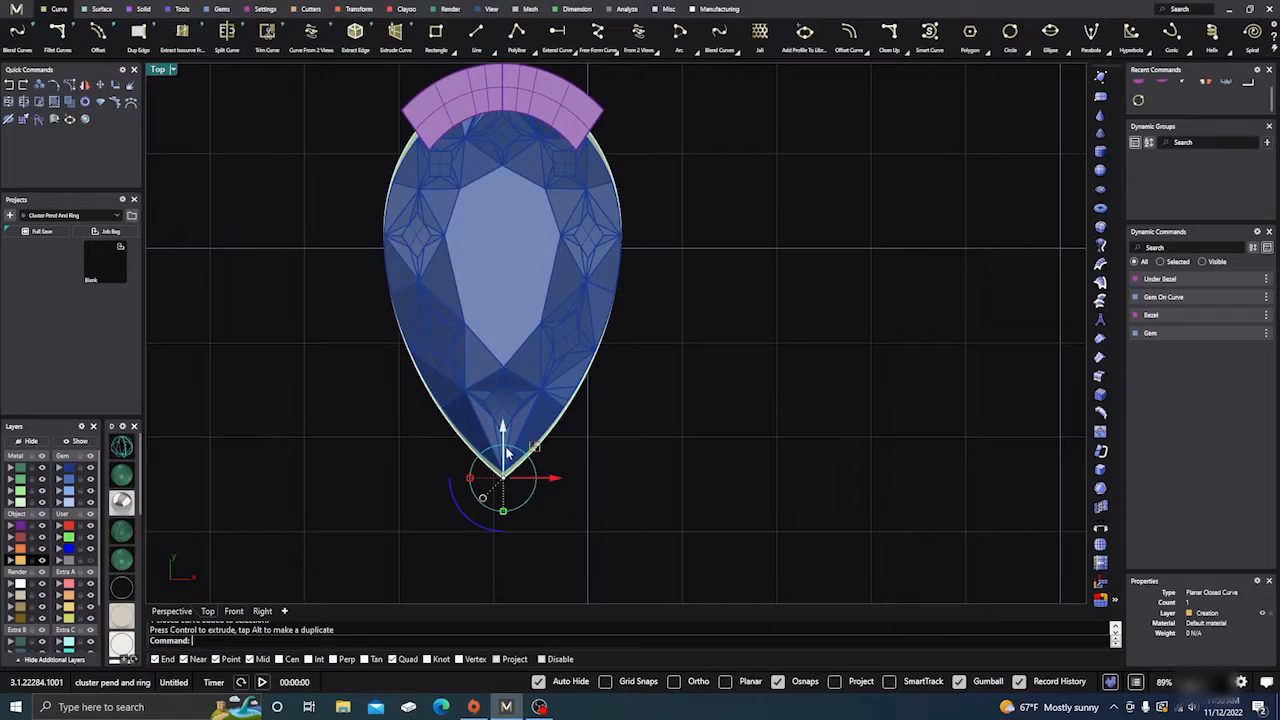
drag(502, 430, 502, 436)
click(171, 611)
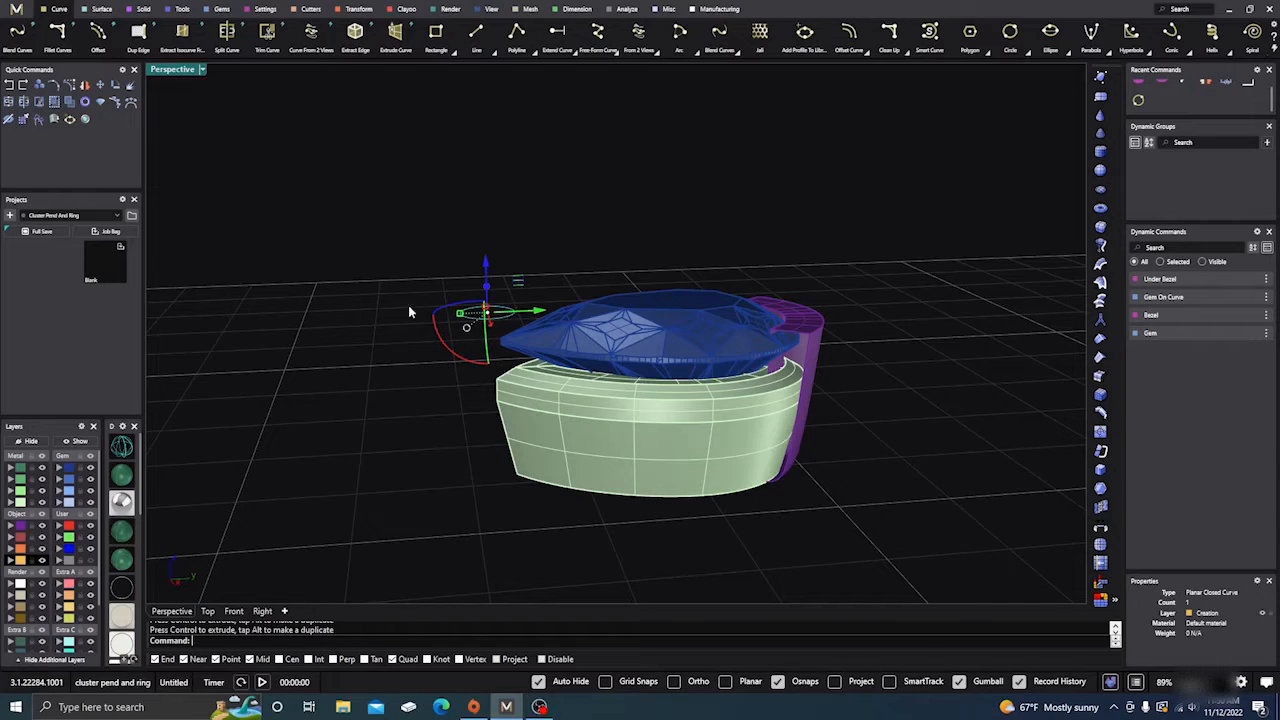
With object snaps off, copy the circle straight down to the level of the under bezel's base.
click(38, 86)
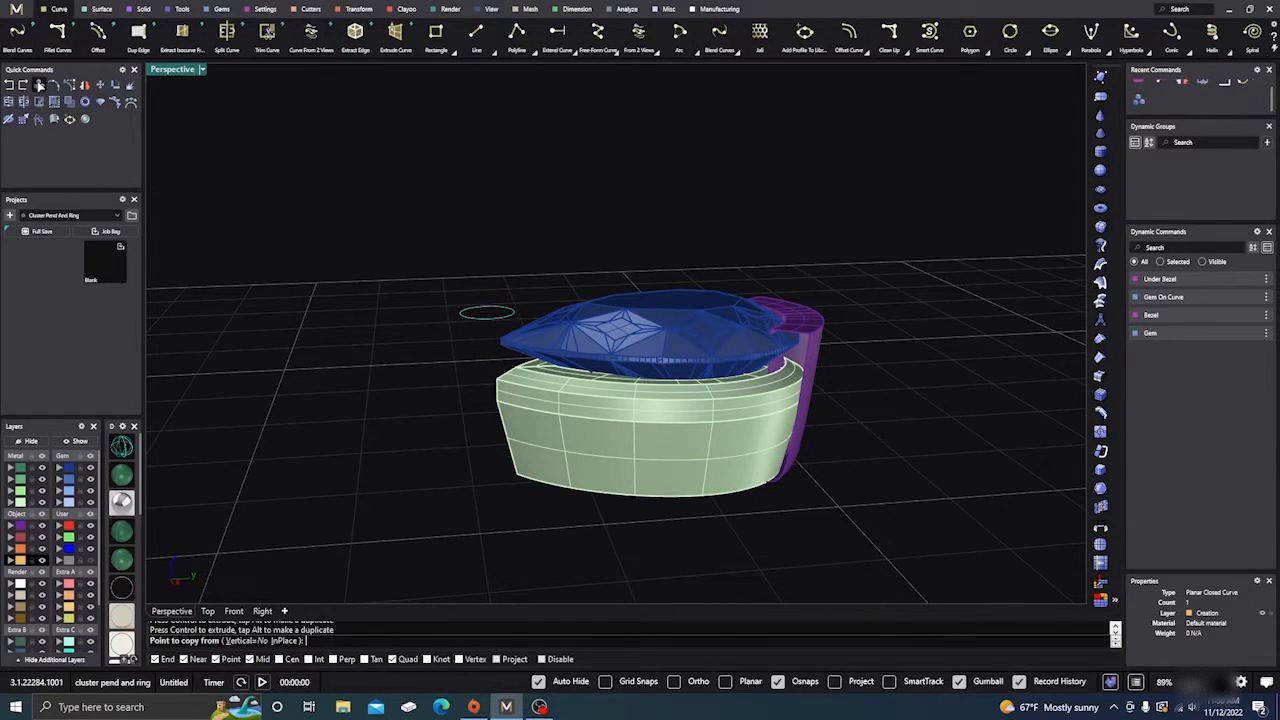
click(488, 318)
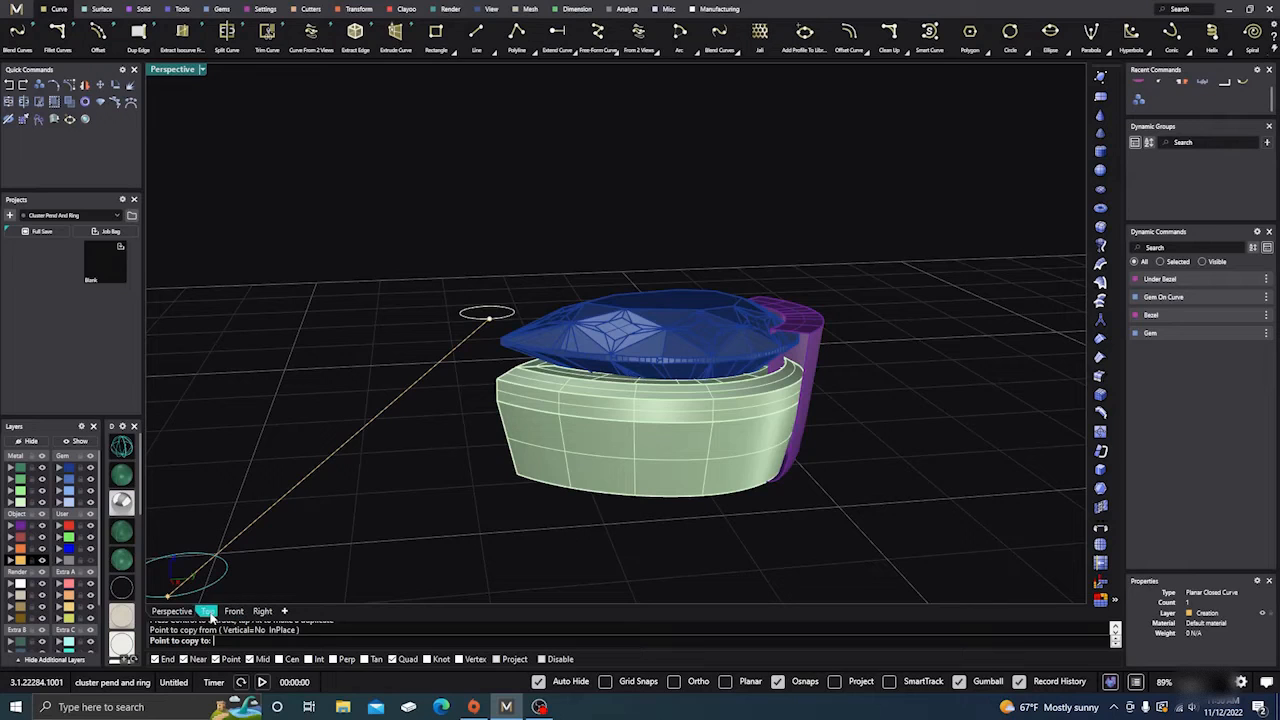
click(233, 611)
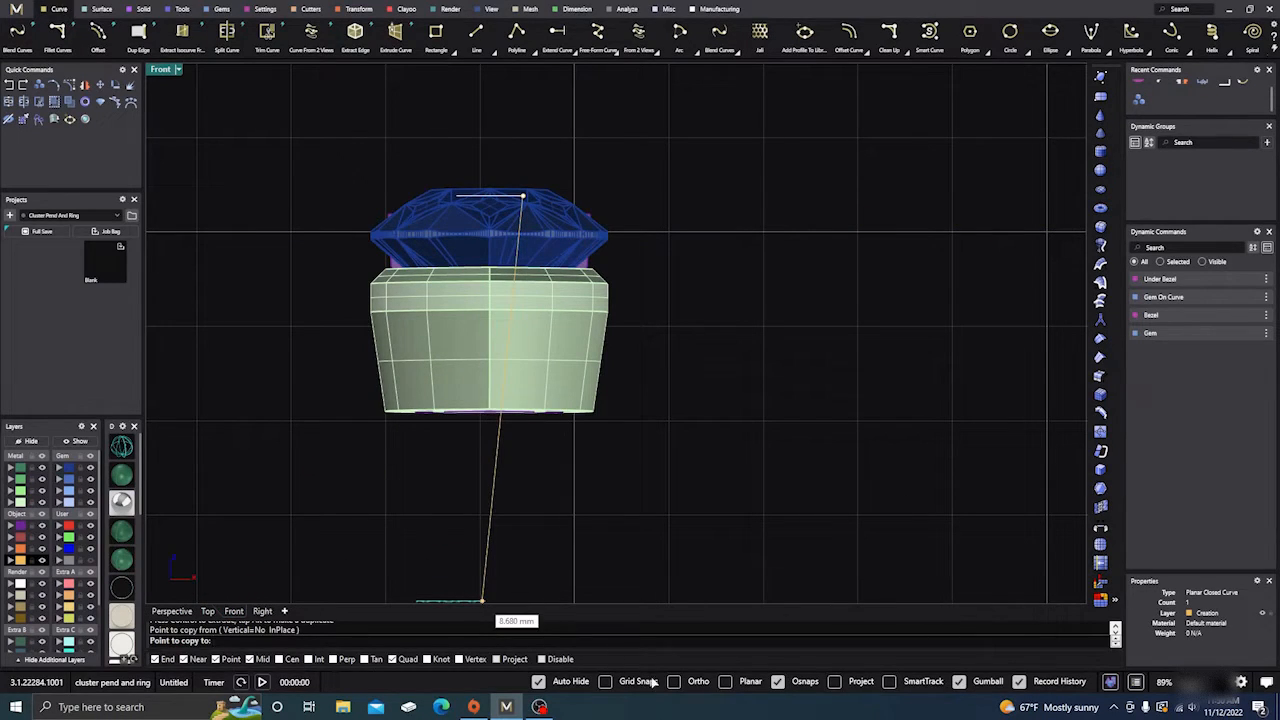
click(776, 682)
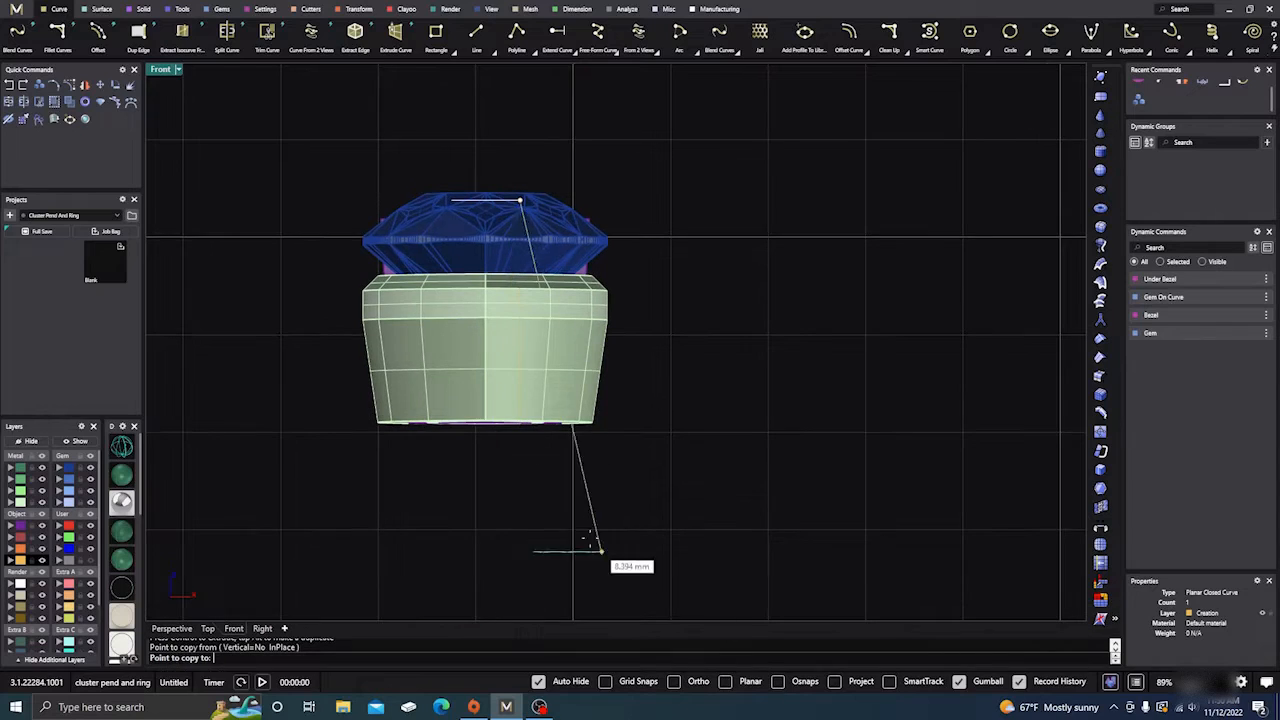
click(516, 428)
key(Return)
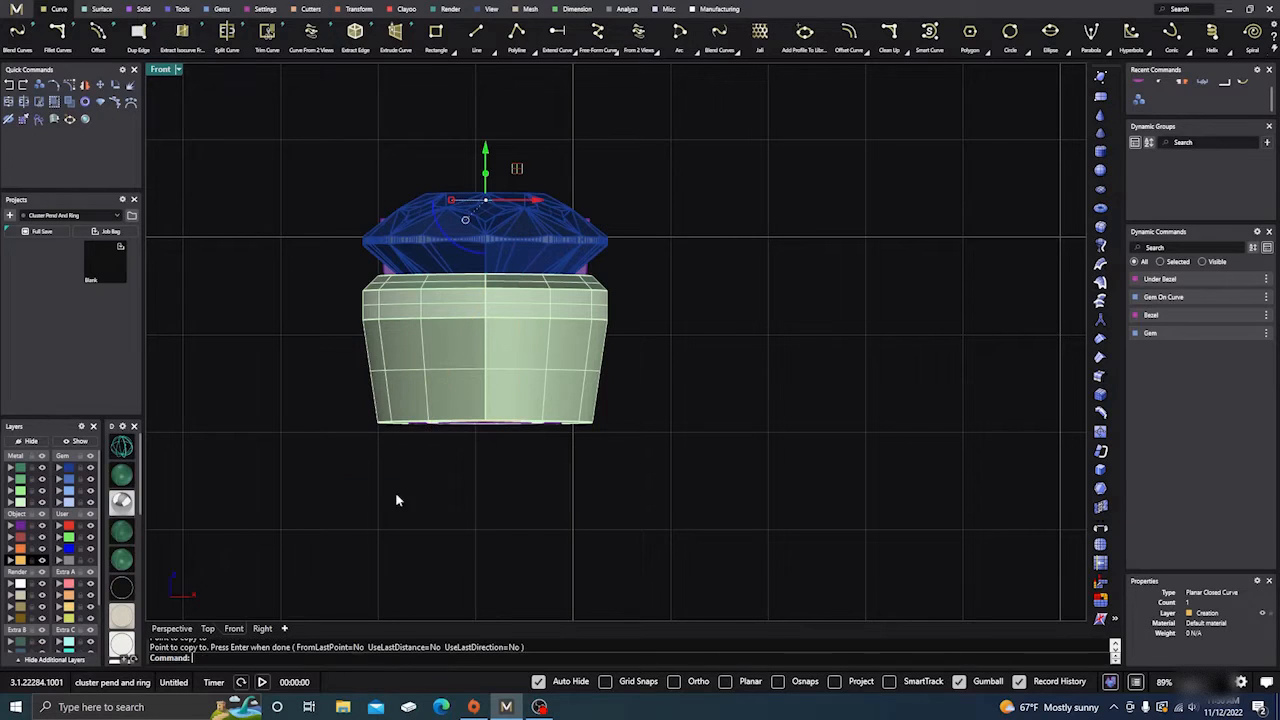
Shift the lower circle slightly inward towards the under bezel and accept the history warning.
click(172, 632)
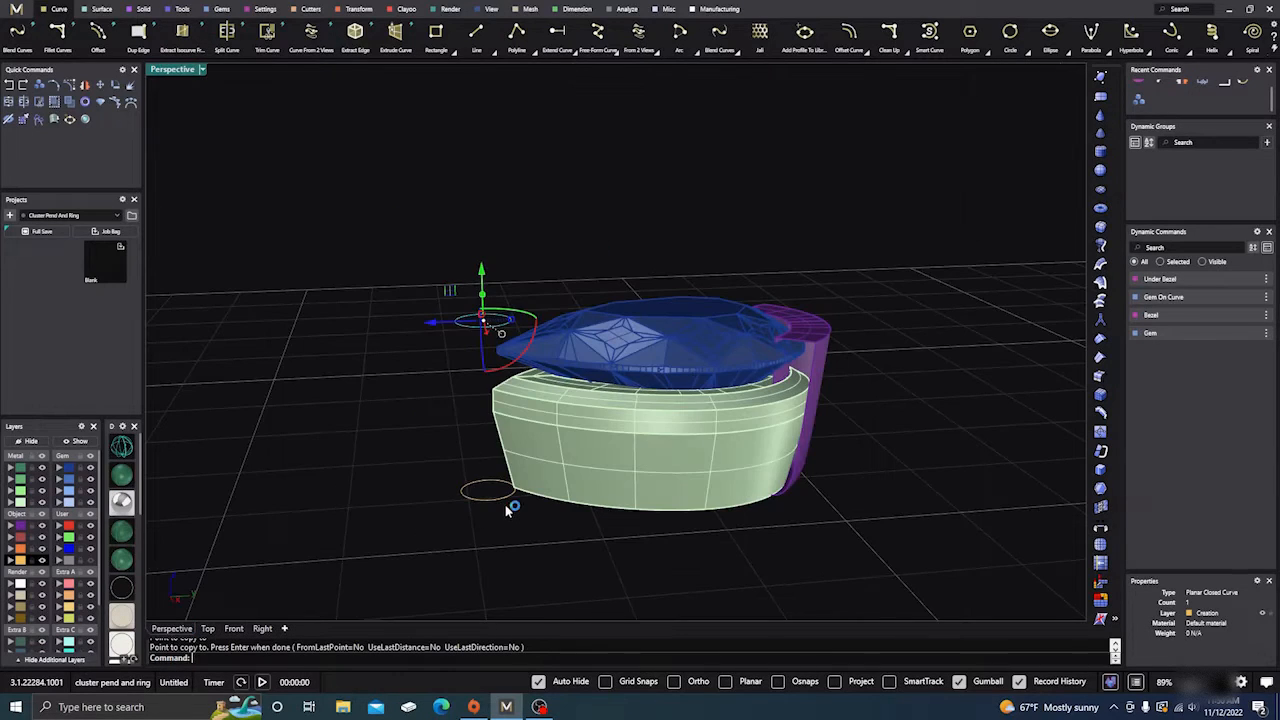
mouse_move(505, 504)
right_down()
mouse_move(483, 486)
mouse_move(500, 497)
right_up()
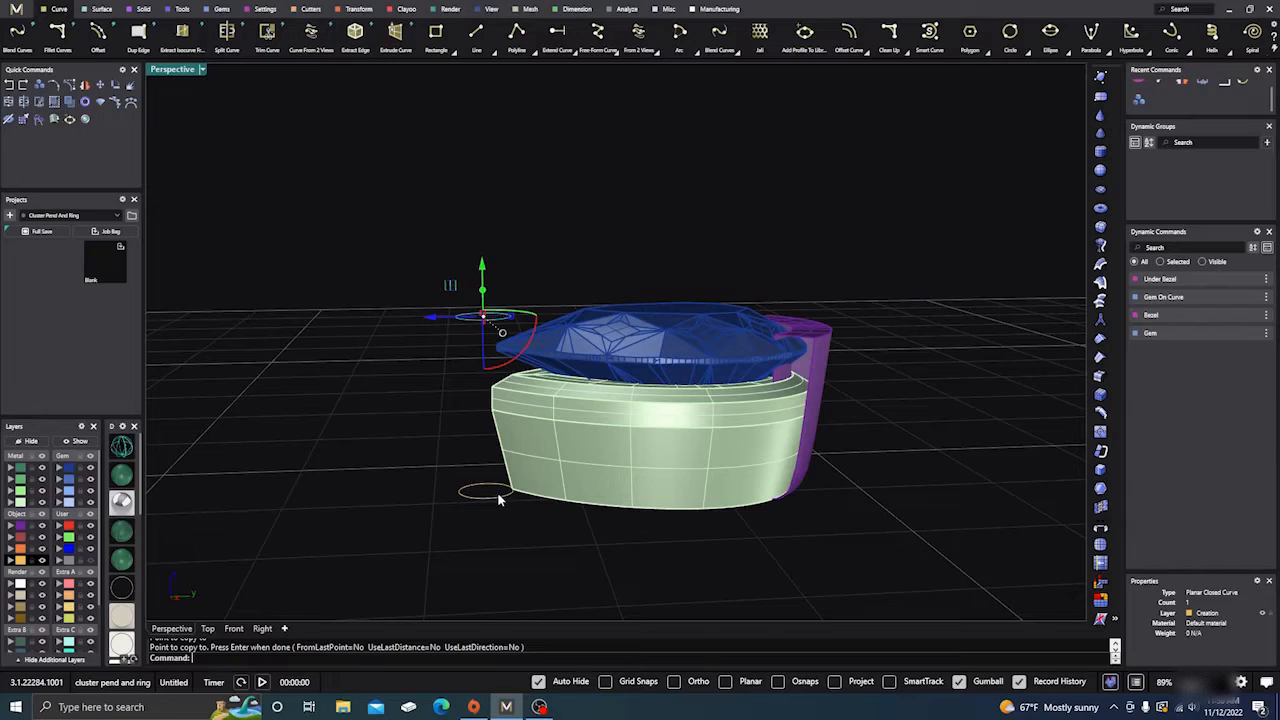
click(498, 491)
drag(537, 494, 555, 493)
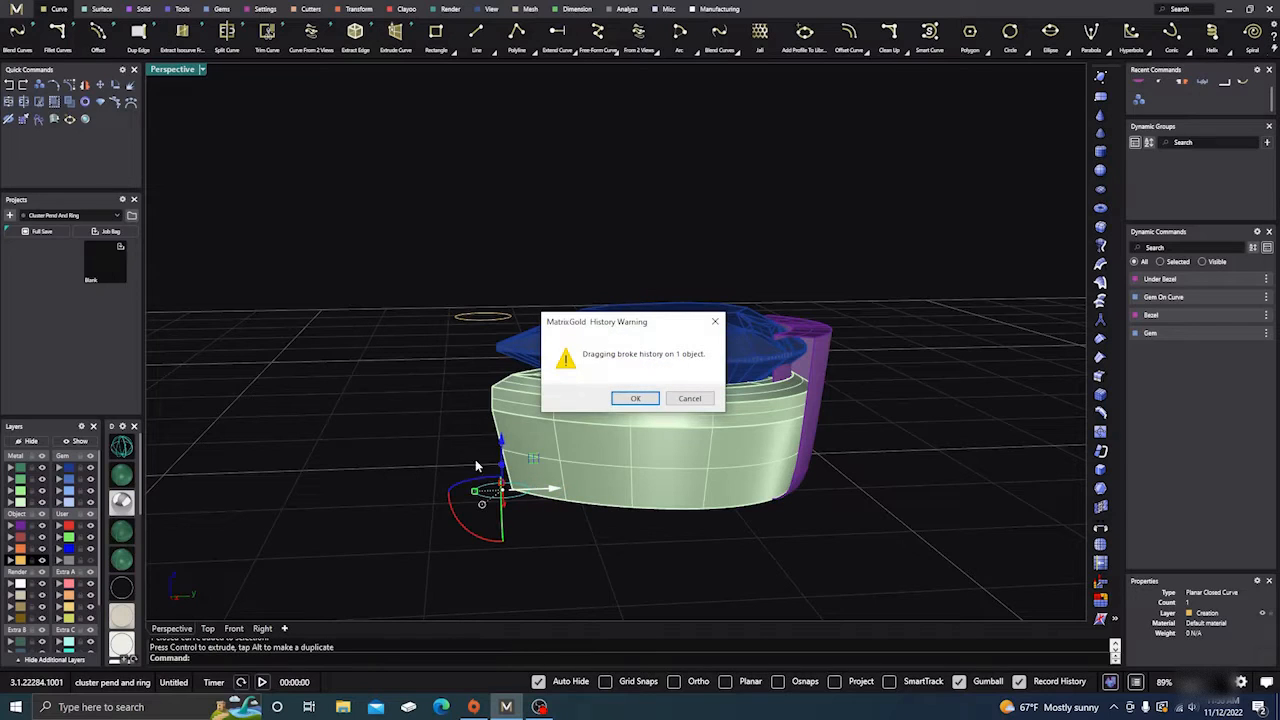
click(635, 400)
click(362, 418)
With object snaps on, draw a line joining the outer quadrant points of the upper and lower circles.
right_drag(363, 420, 383, 449)
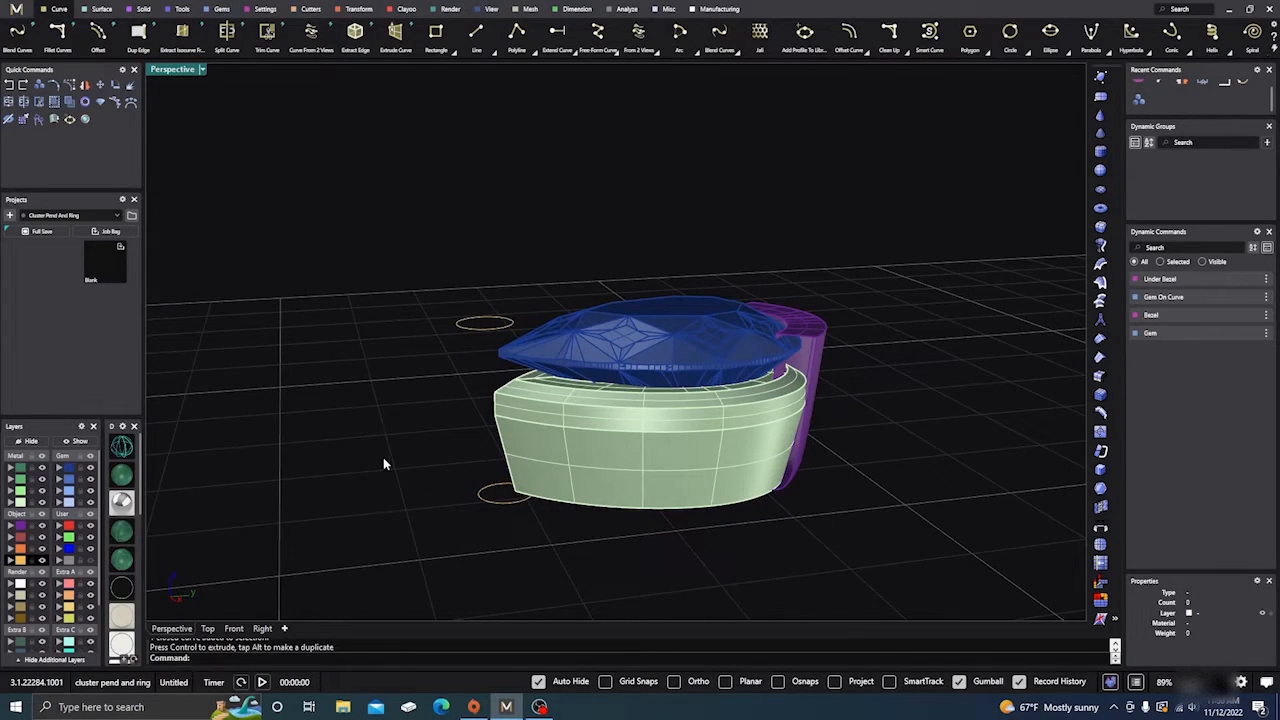
right_drag(411, 422, 191, 257)
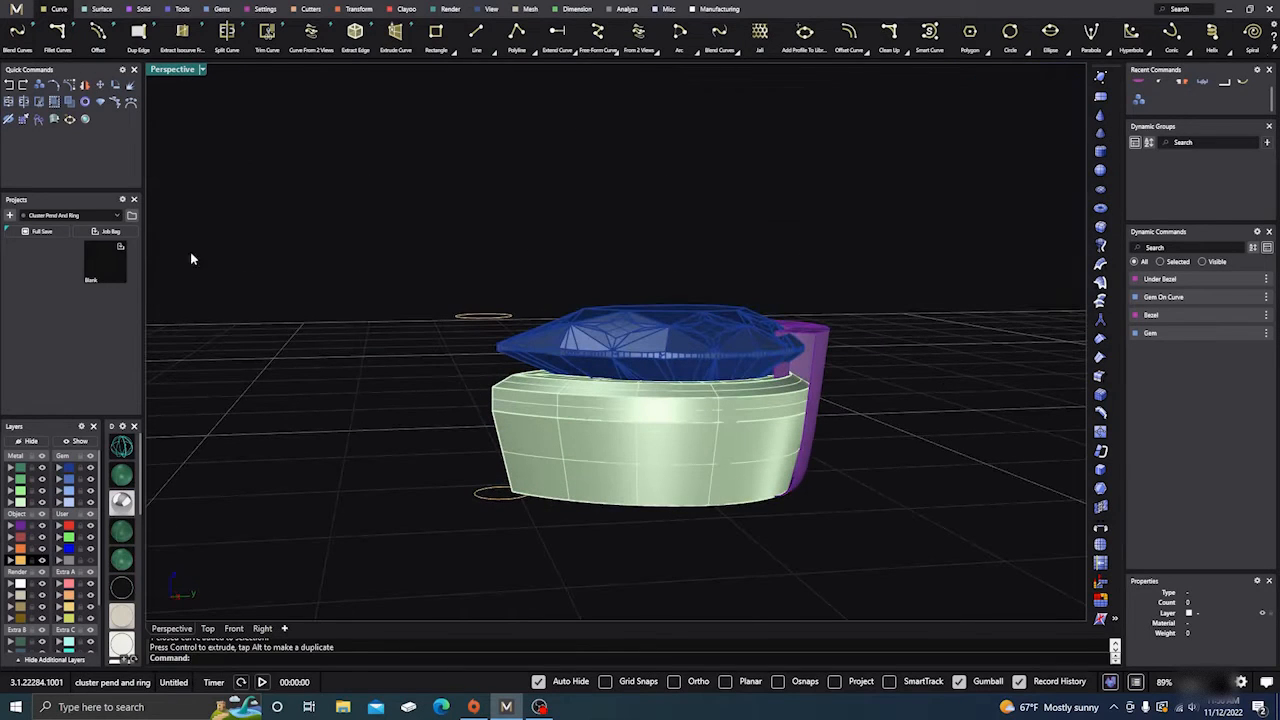
click(476, 33)
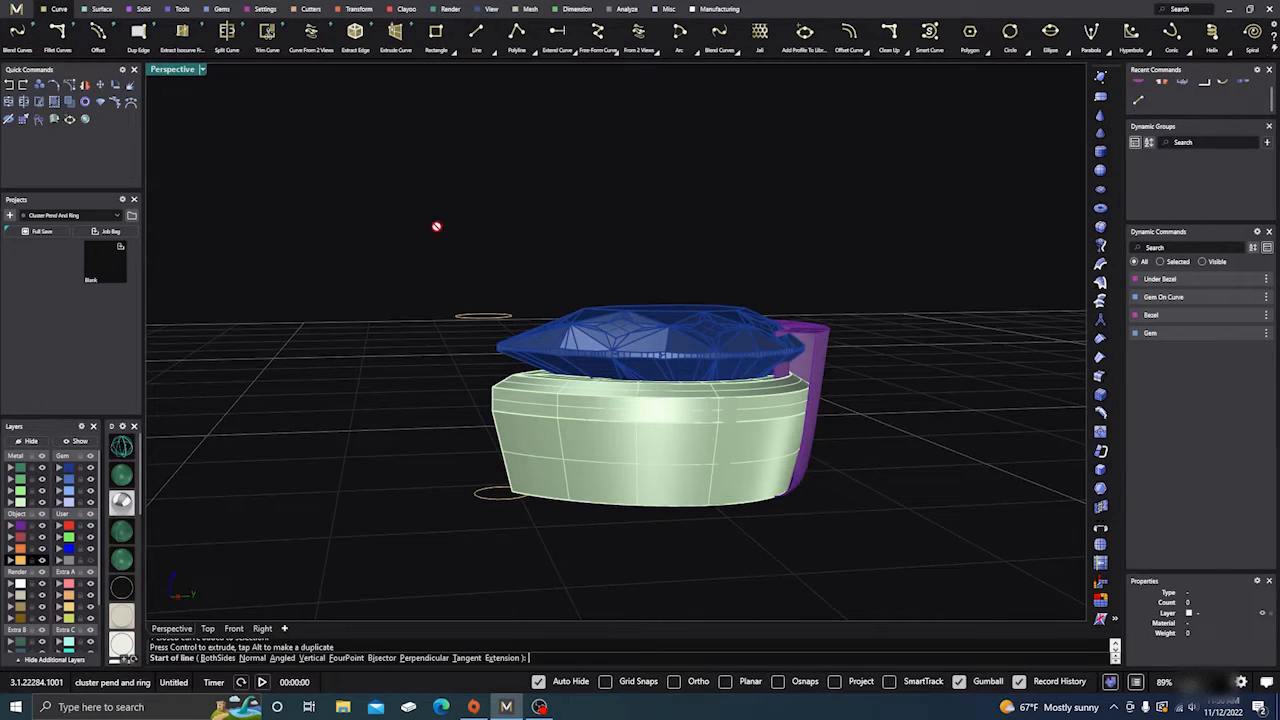
right_drag(406, 386, 423, 437)
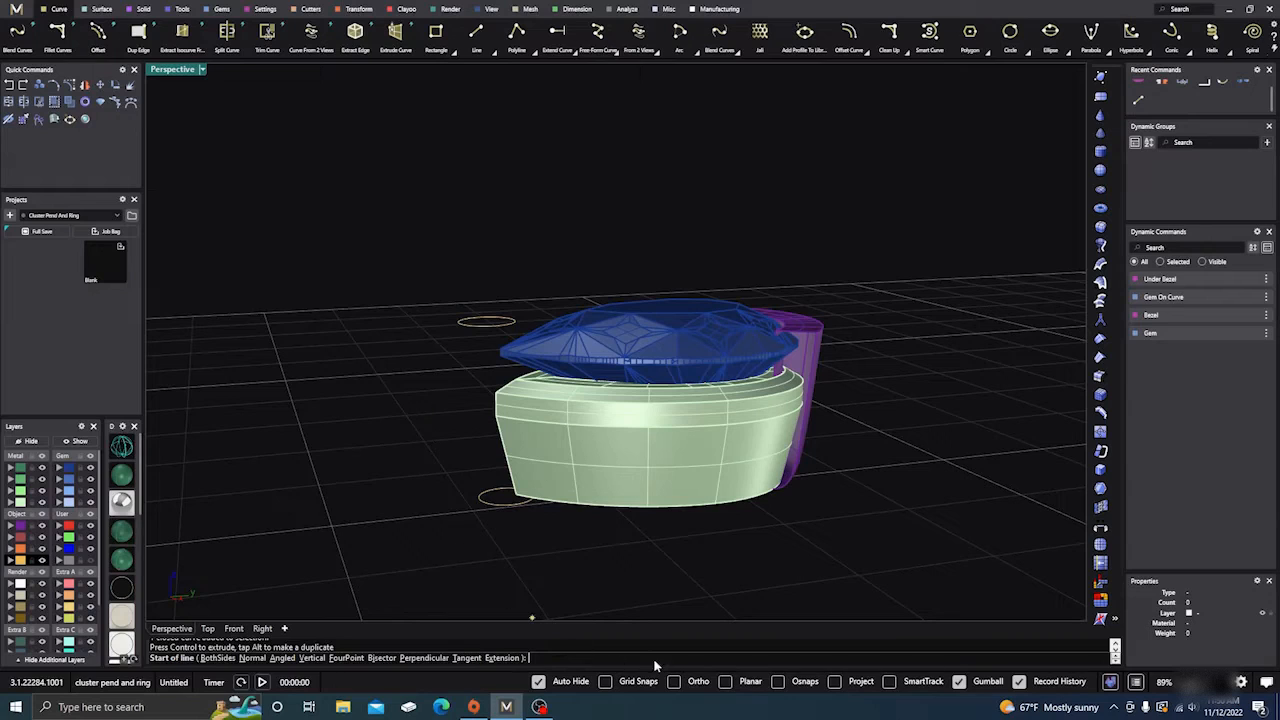
click(778, 681)
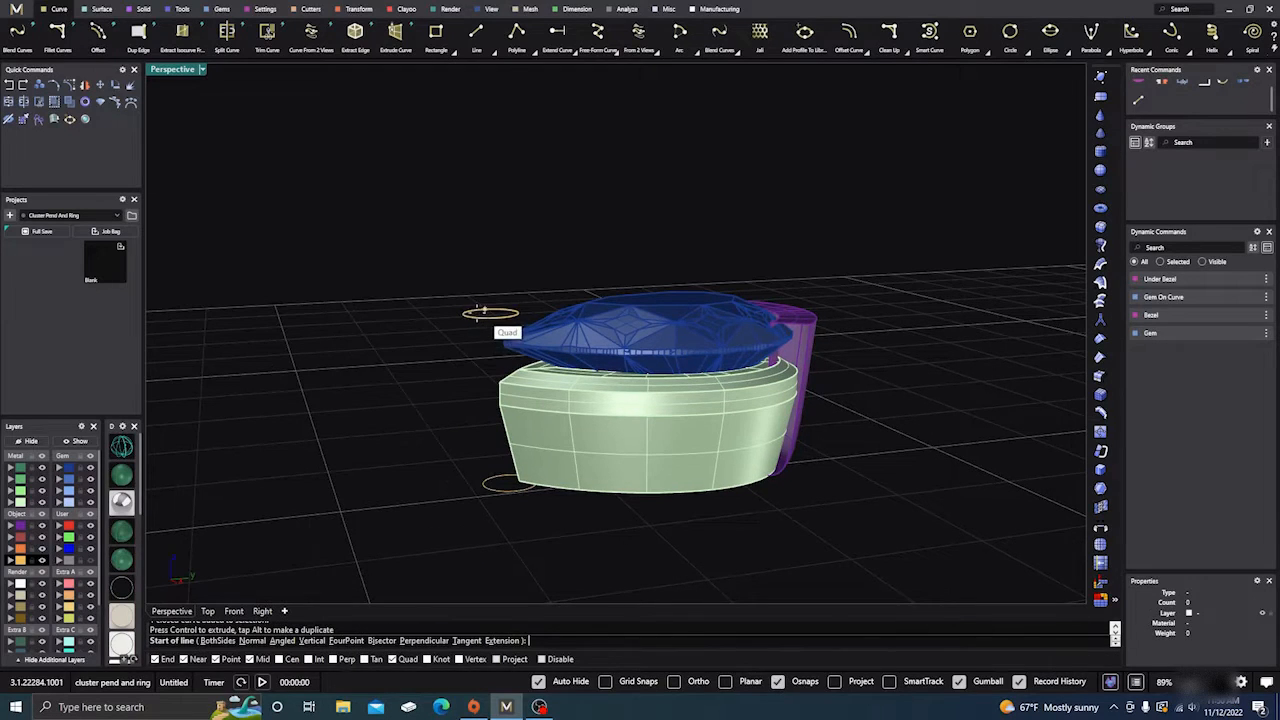
click(463, 315)
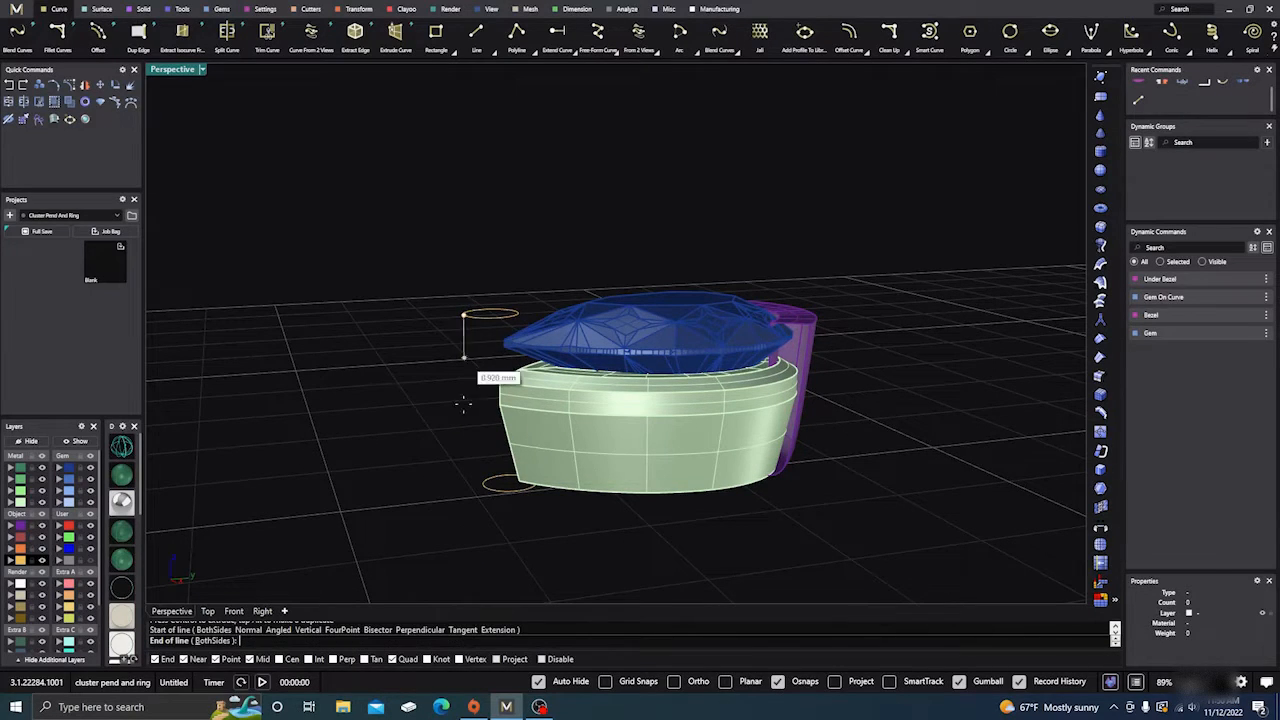
click(481, 489)
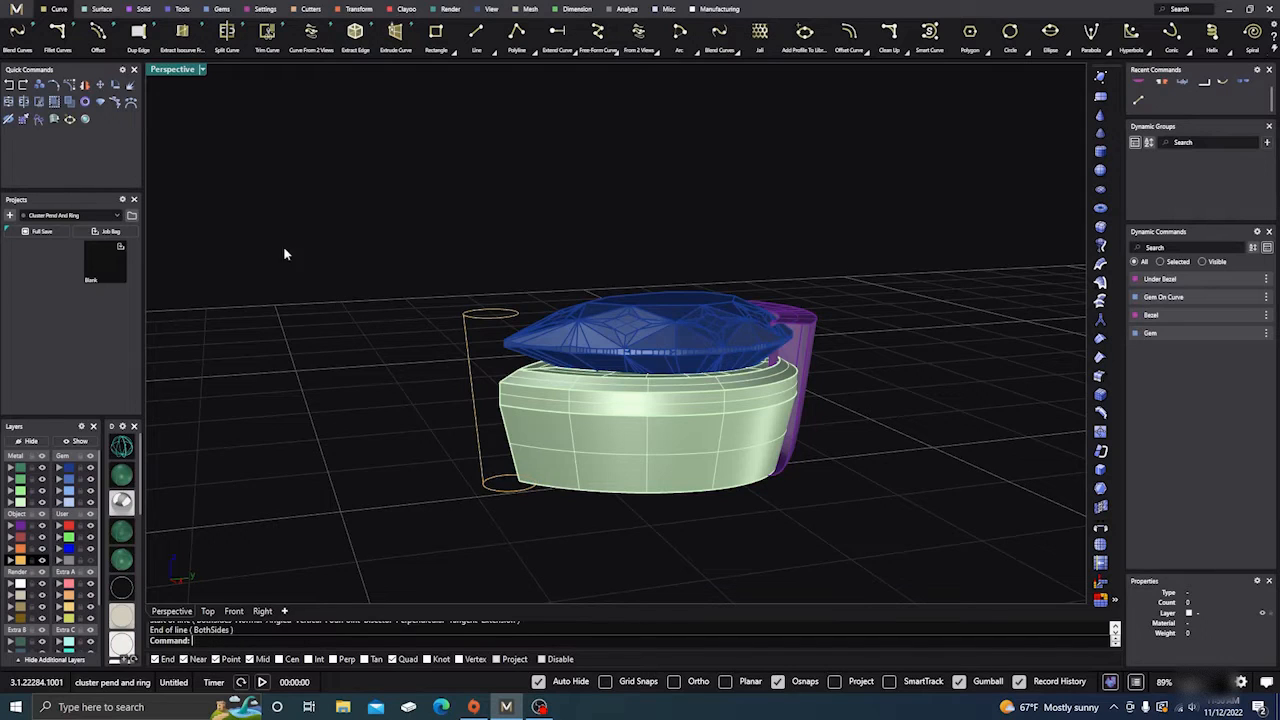
Sweep the two circles along the line into a prong, with Mirror Cap off and the end dome thickness set to 0.
click(98, 10)
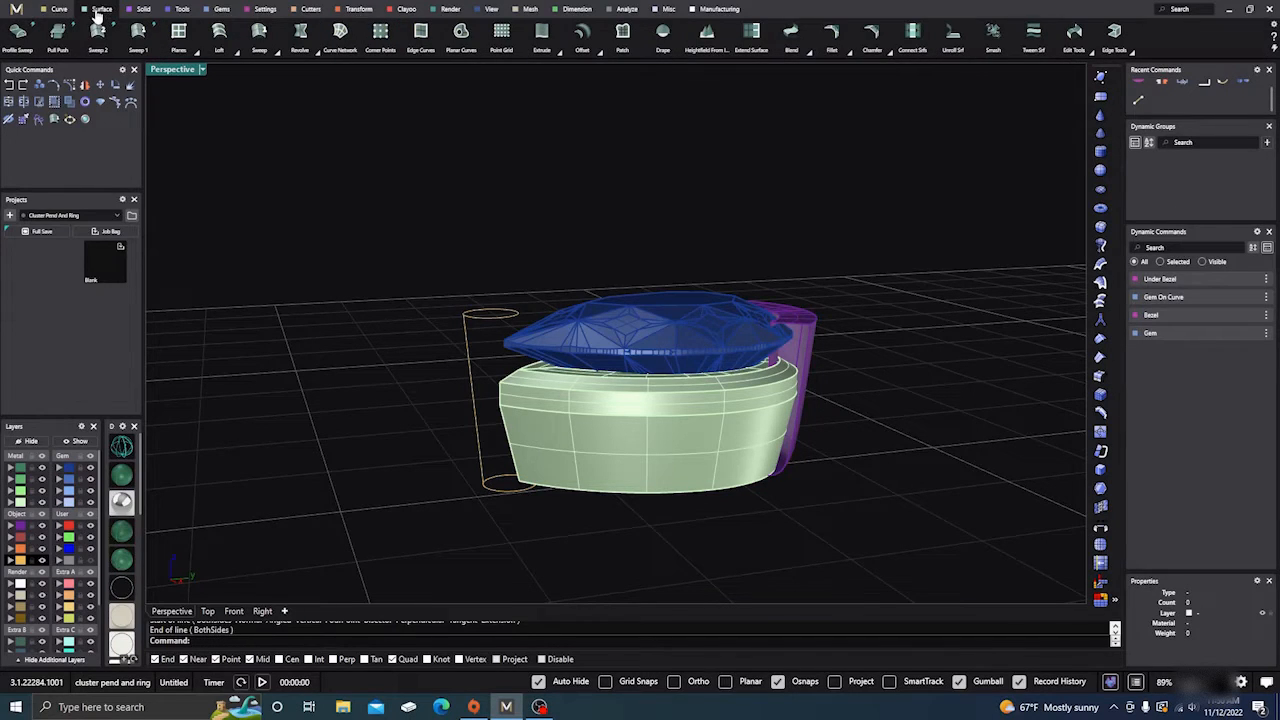
click(138, 32)
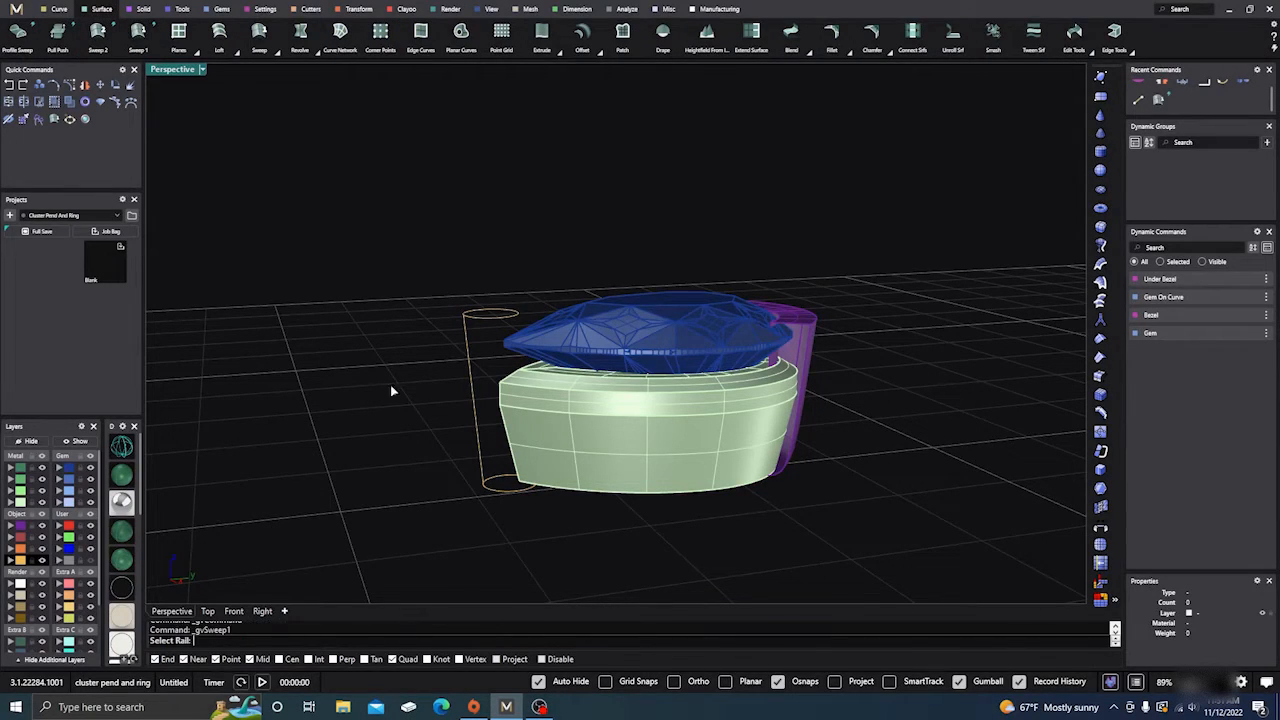
click(472, 418)
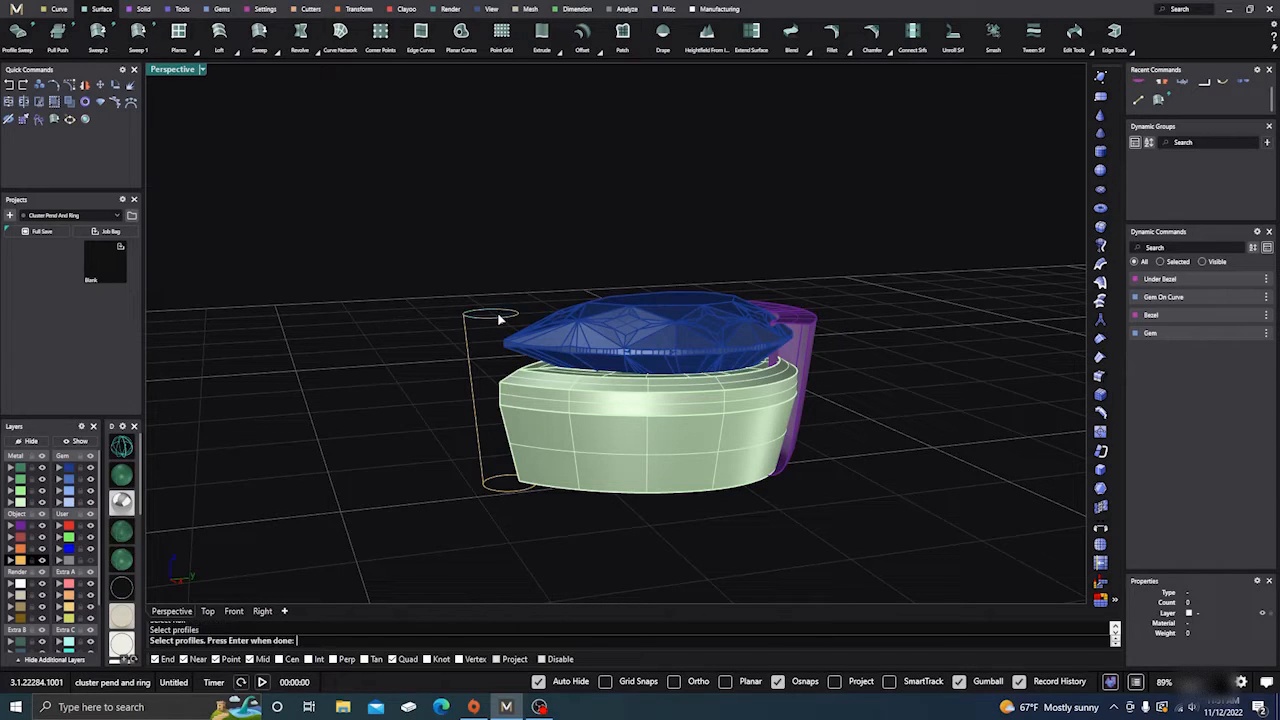
click(503, 489)
key(Return)
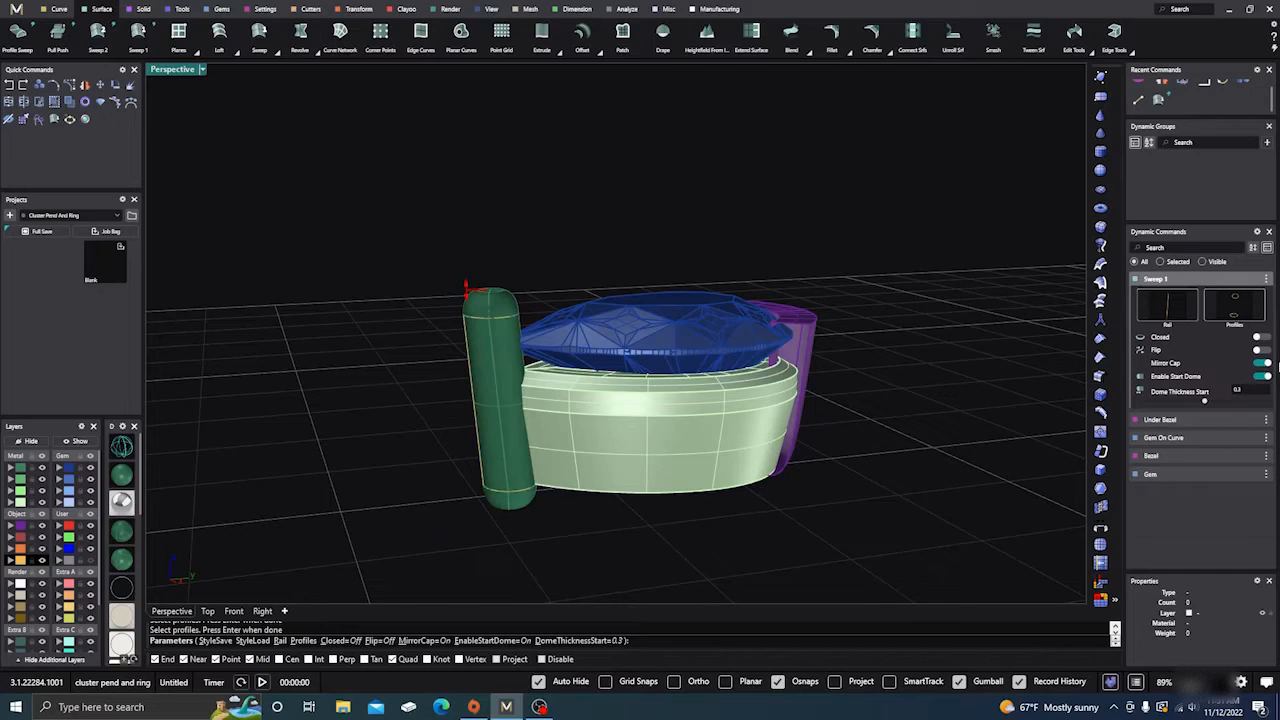
click(1261, 364)
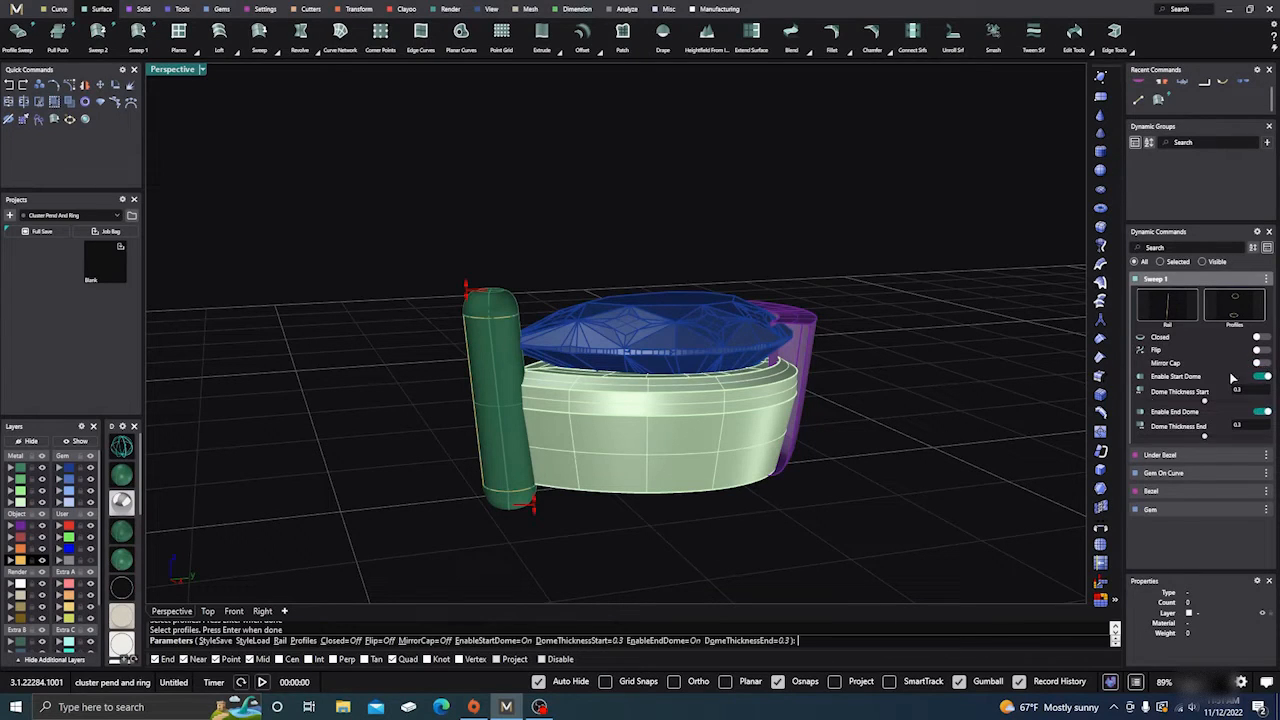
drag(532, 503, 533, 485)
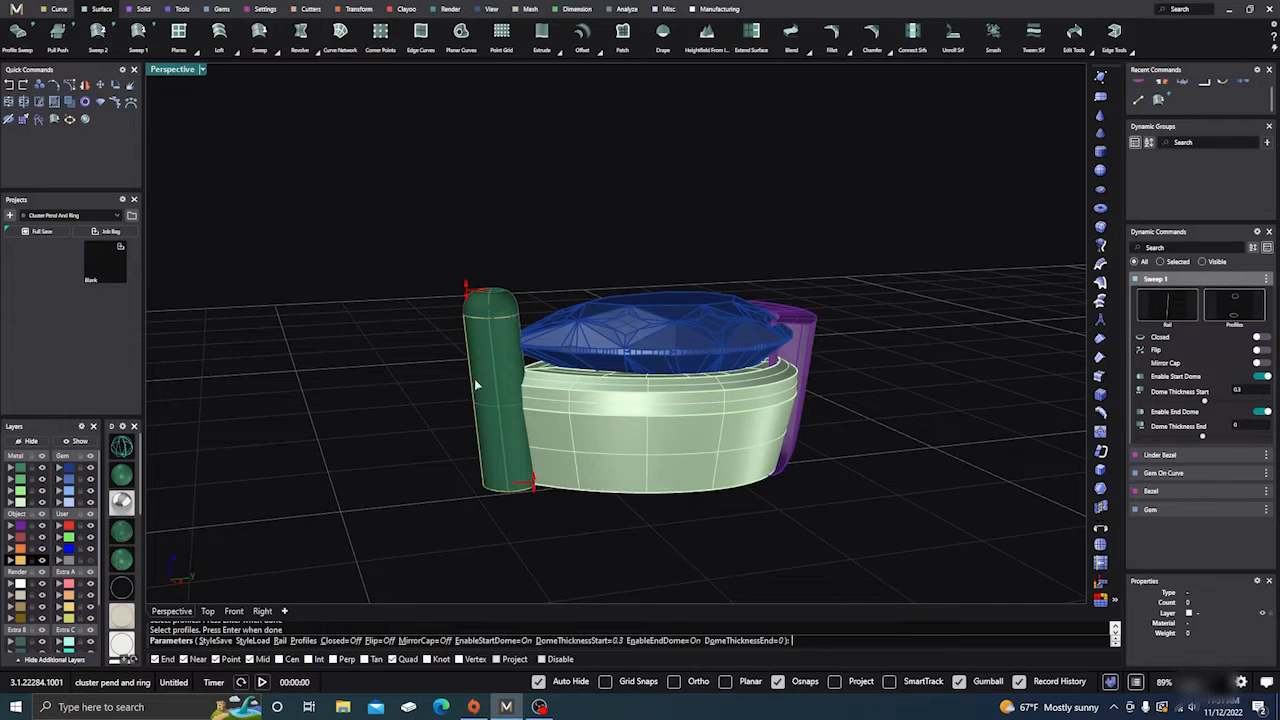
key(Return)
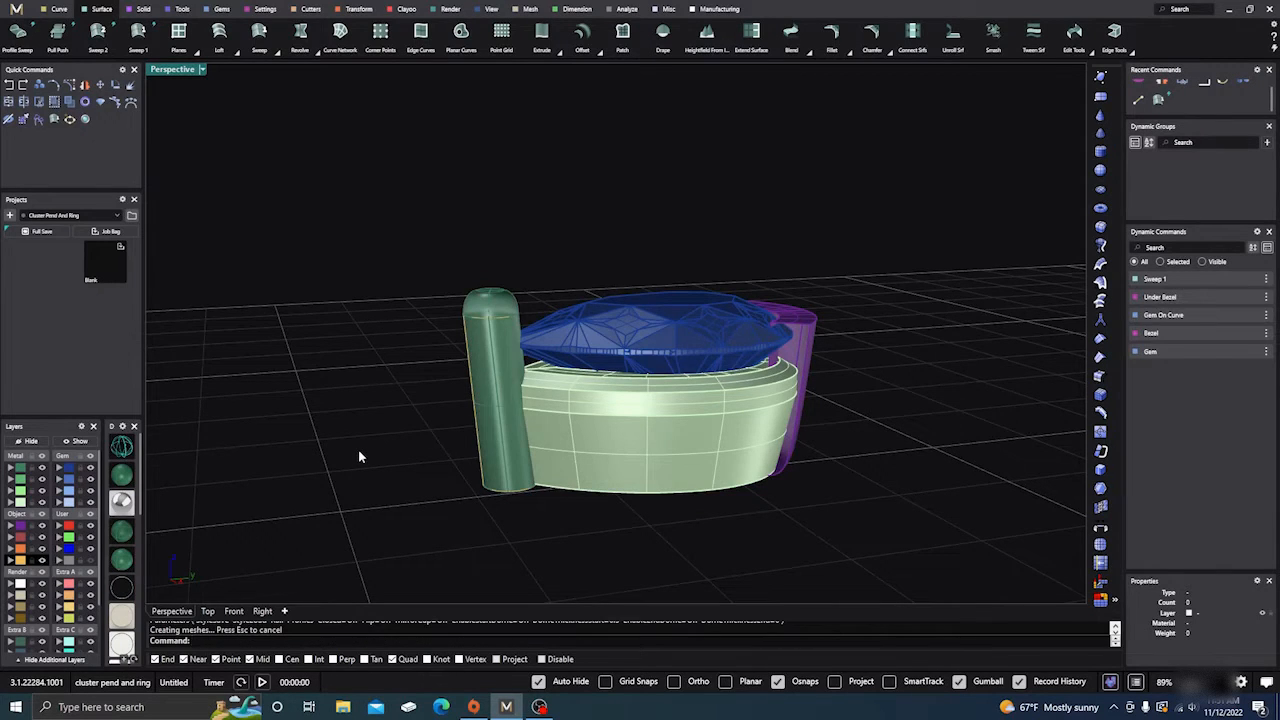
Cap the open partial bezel into a closed solid and check whether the under bezel and prong are closed too.
right_drag(358, 450, 434, 420)
right_drag(517, 466, 645, 517)
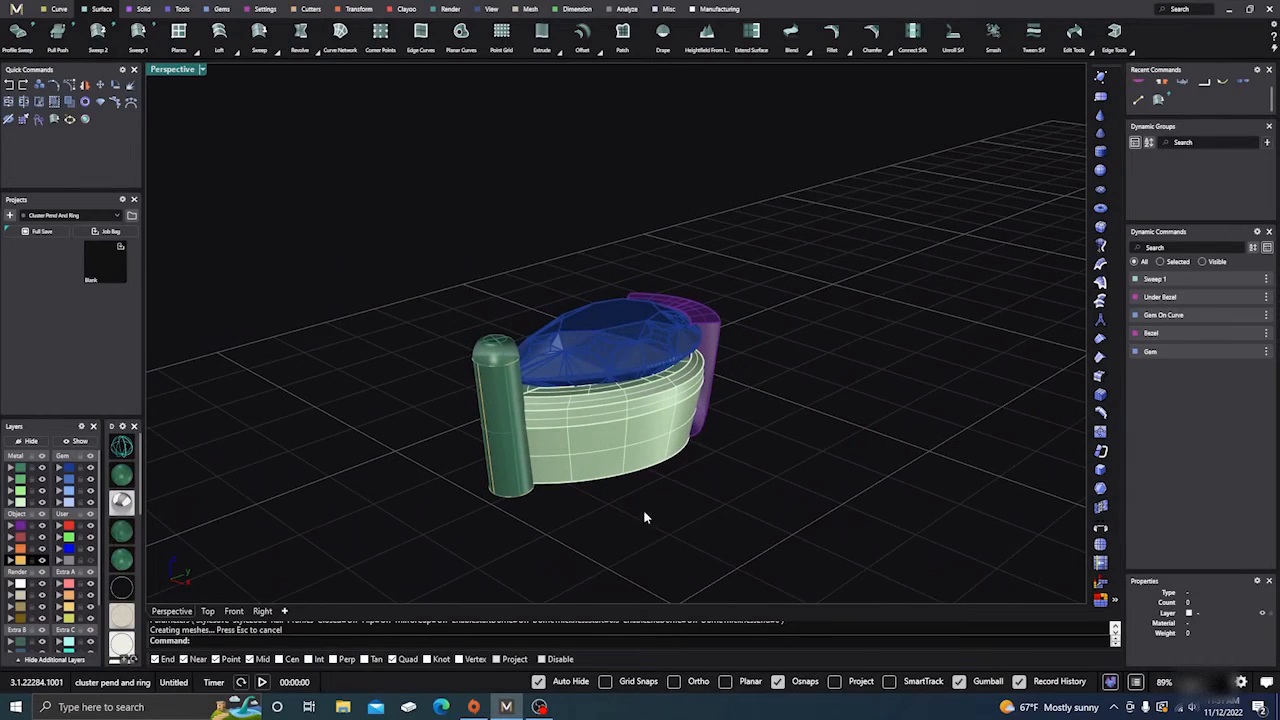
click(711, 324)
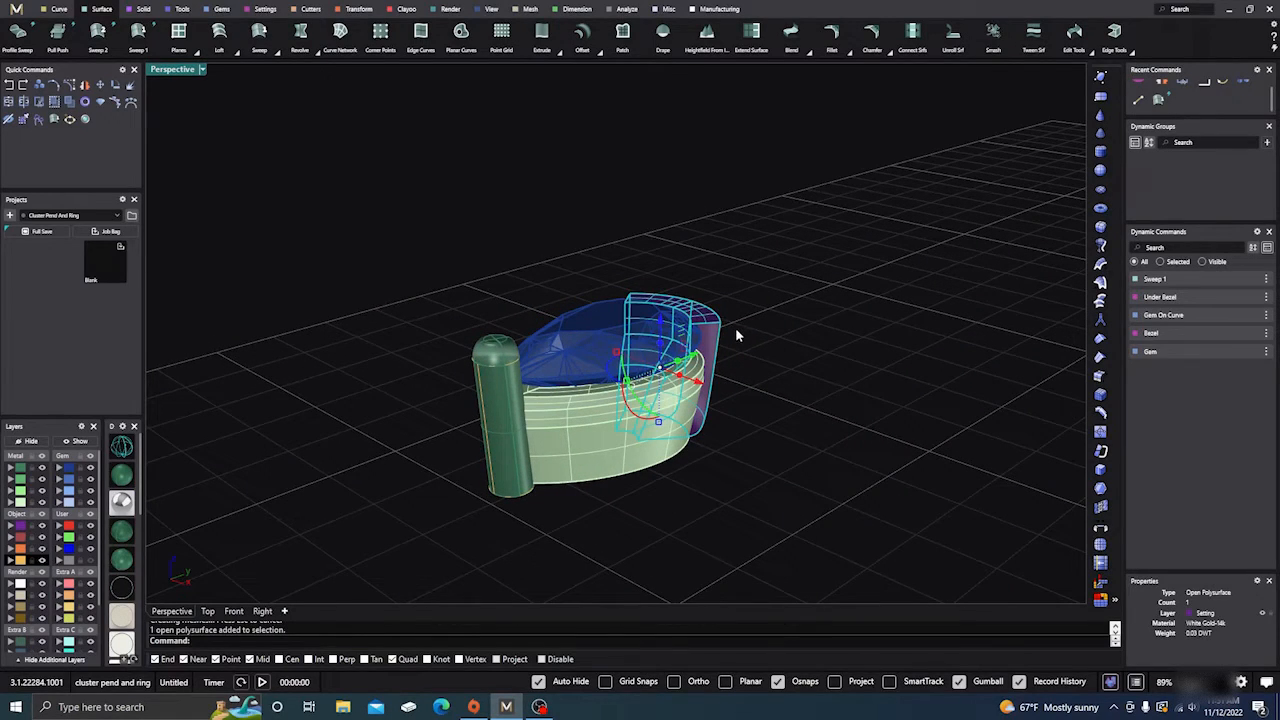
text(Cap)
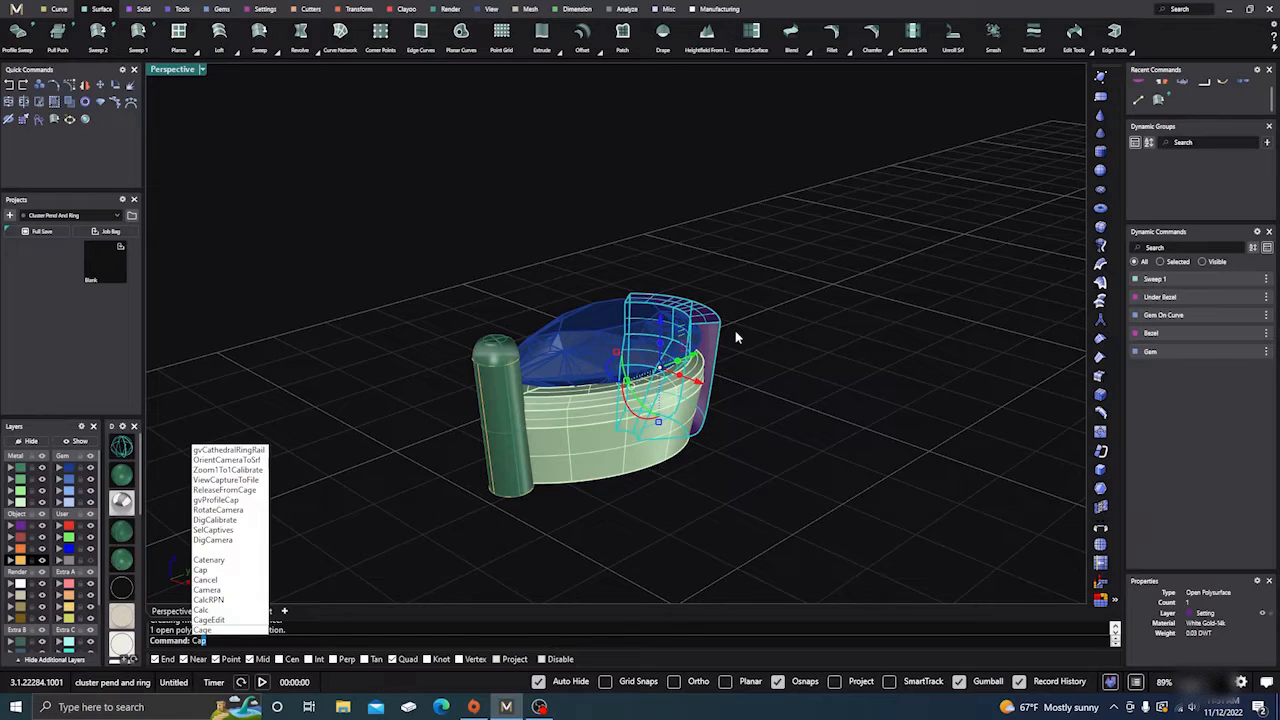
key(Return)
click(713, 330)
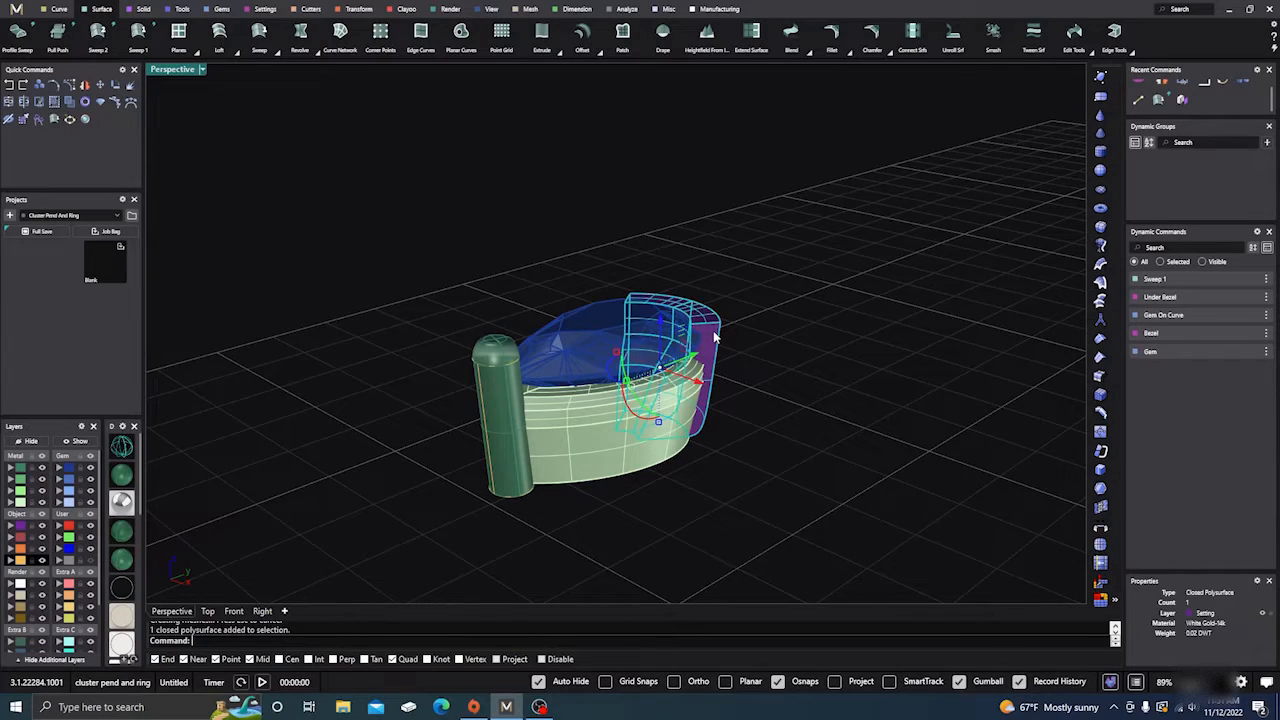
click(582, 453)
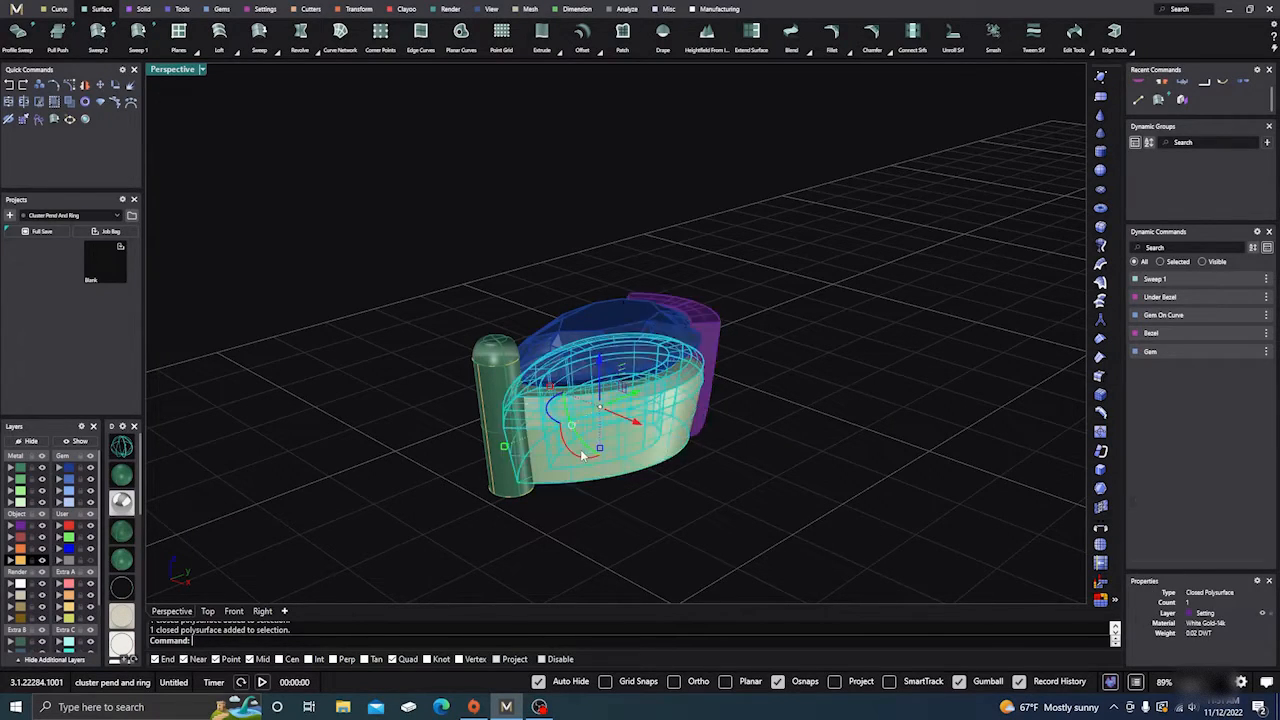
click(769, 487)
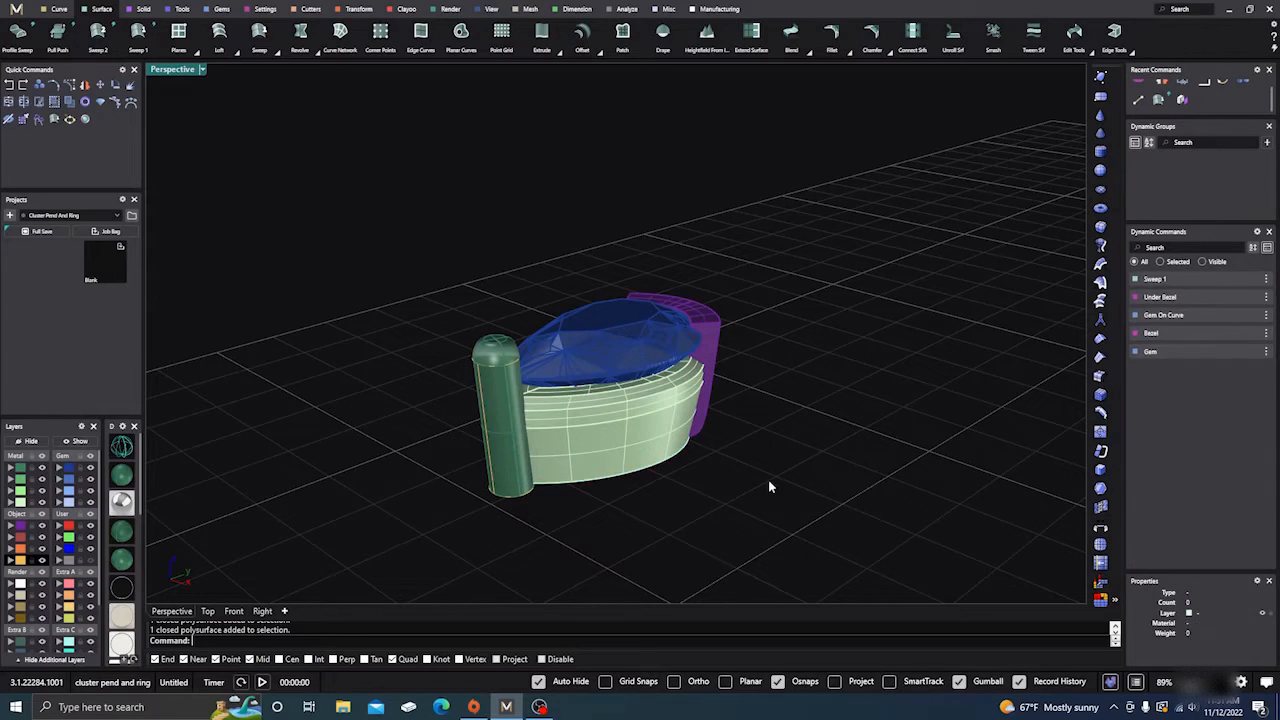
click(502, 431)
click(644, 496)
Boolean-union the under bezel with the partial bezel at the pear gem's rounded end.
click(183, 10)
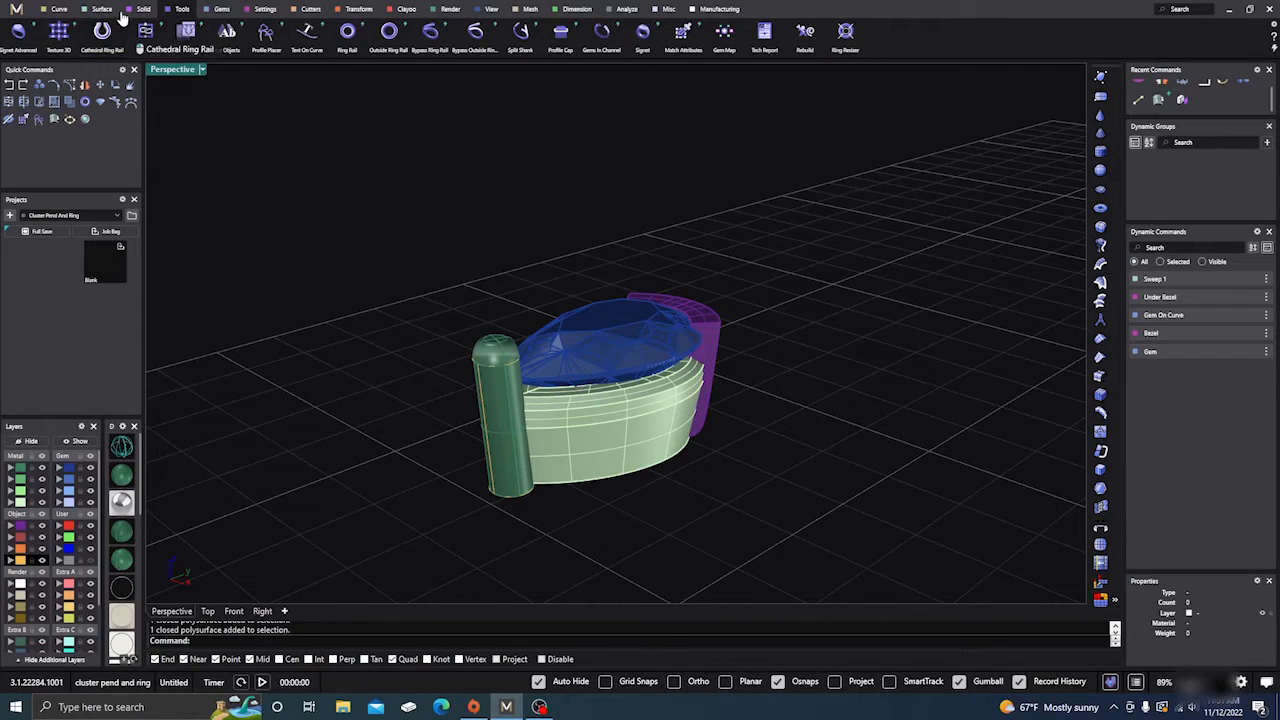
click(142, 9)
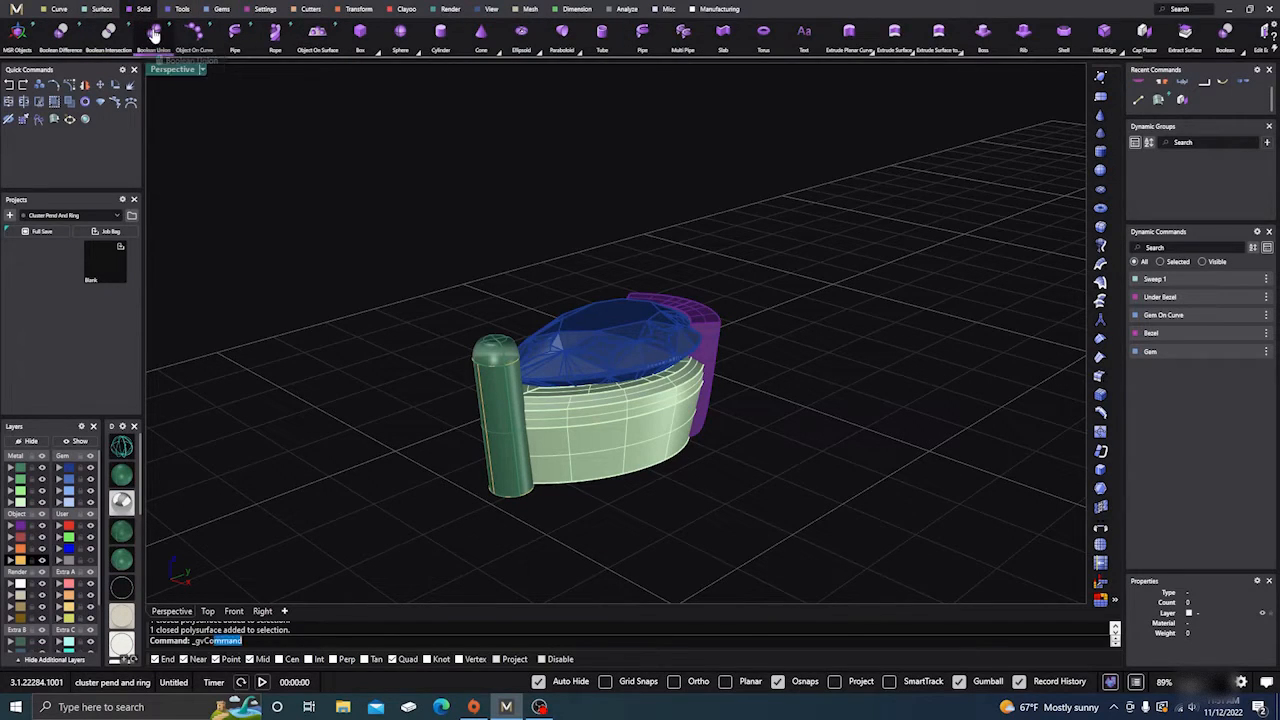
click(154, 34)
click(668, 420)
key(Return)
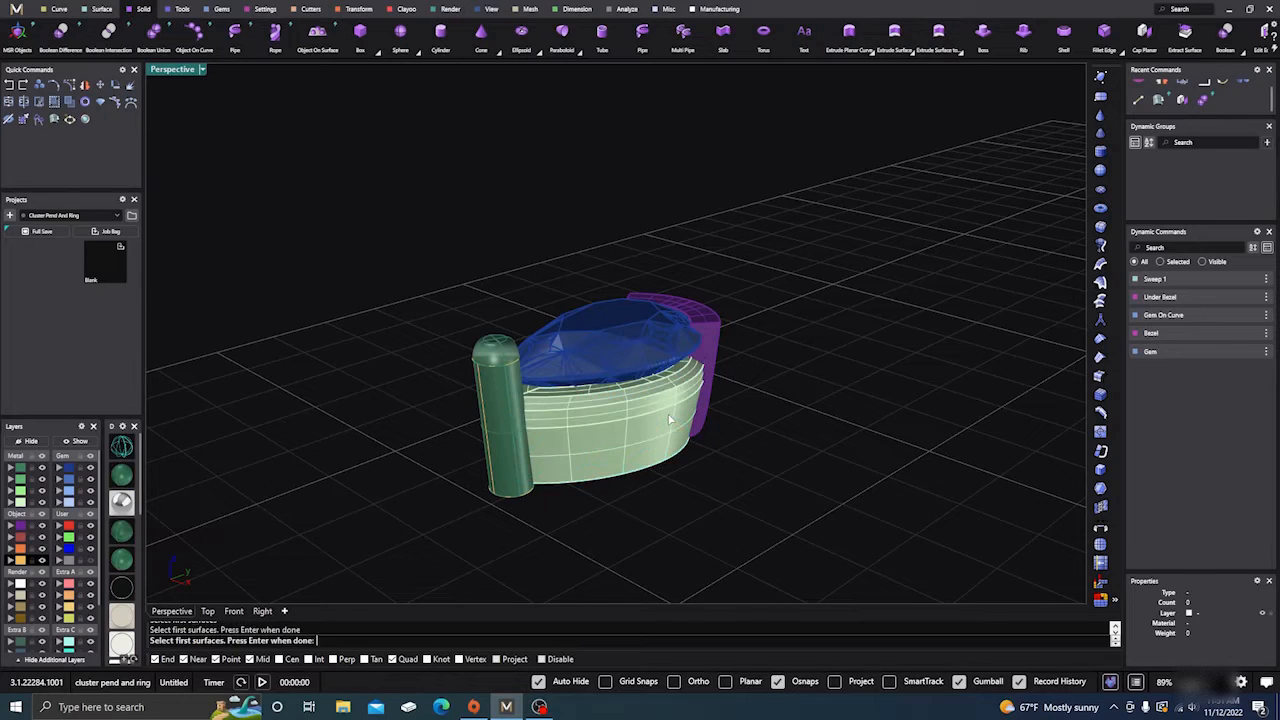
click(710, 342)
key(Return)
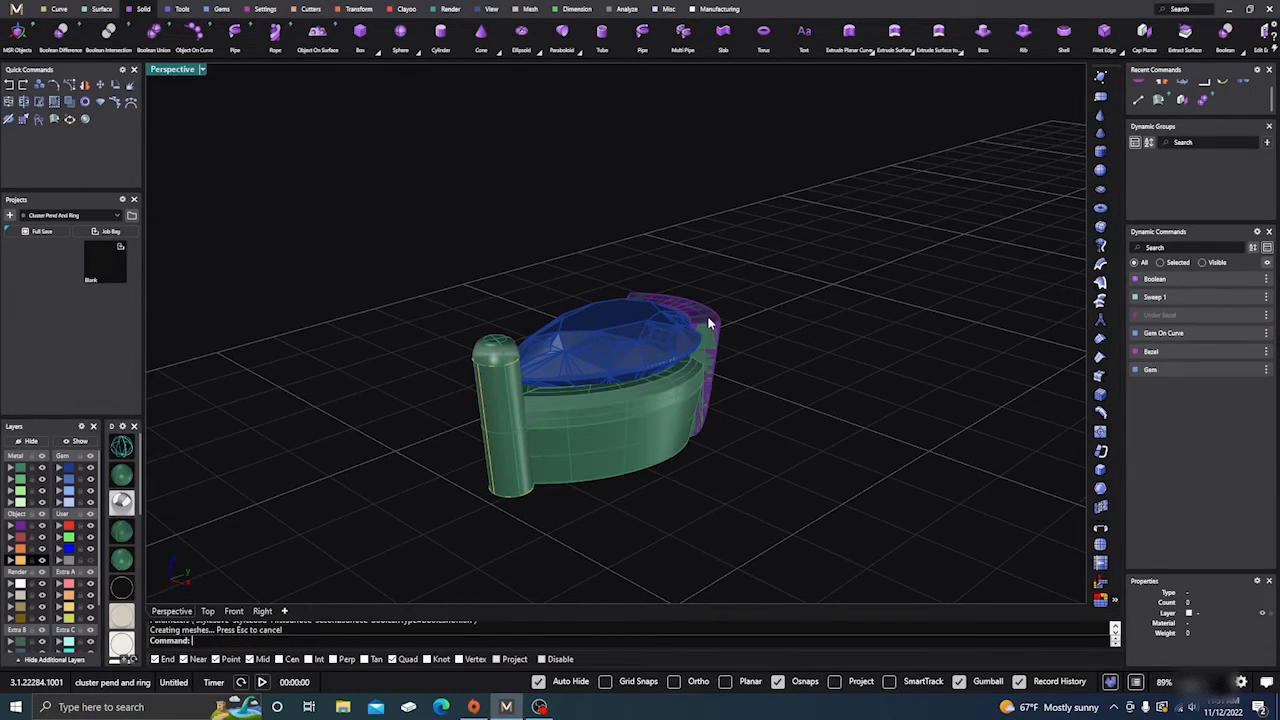
Move the leftover original partial bezel to the User 04 layer.
click(708, 323)
click(748, 354)
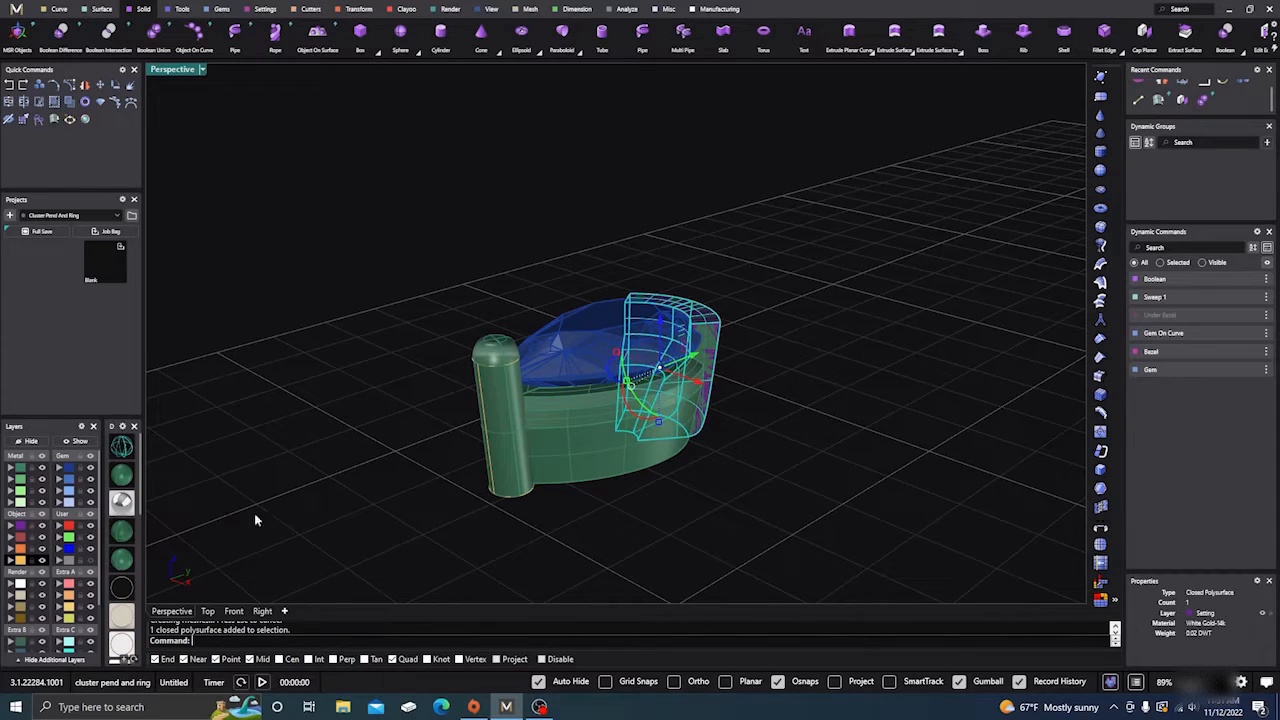
click(60, 561)
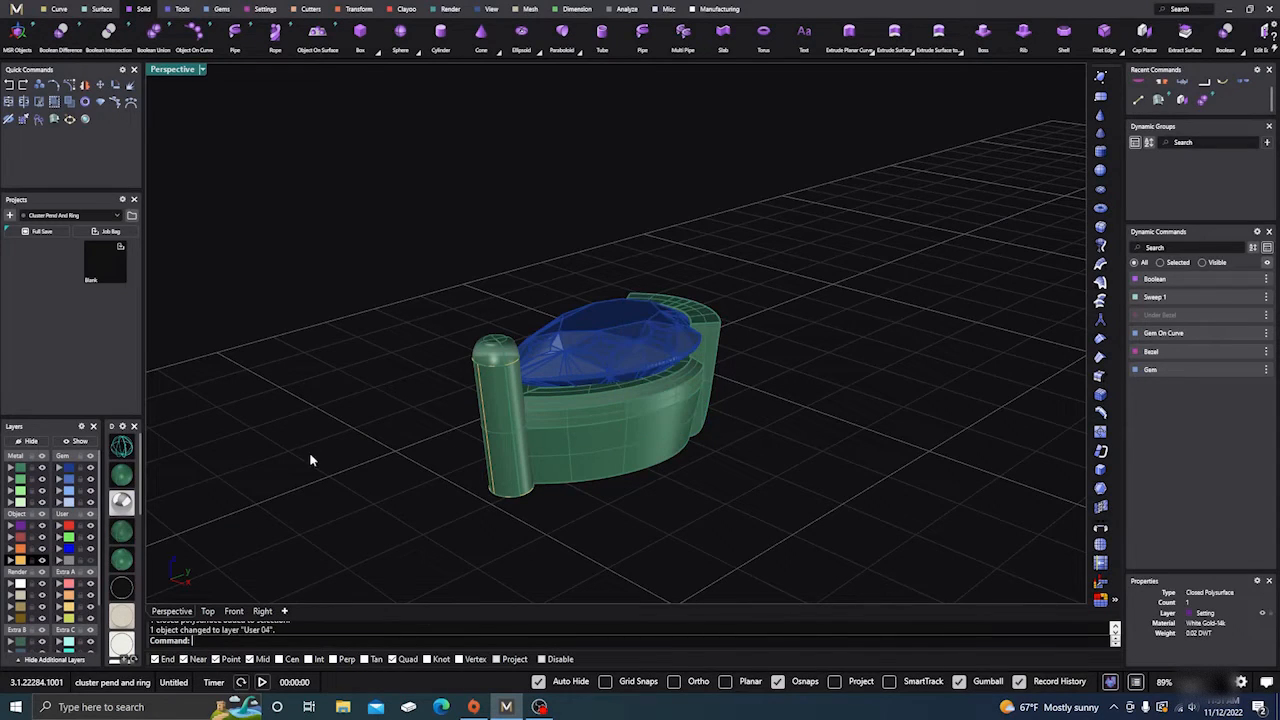
Boolean-union the combined bezel with the prong at the pear's tip.
right_click(457, 467)
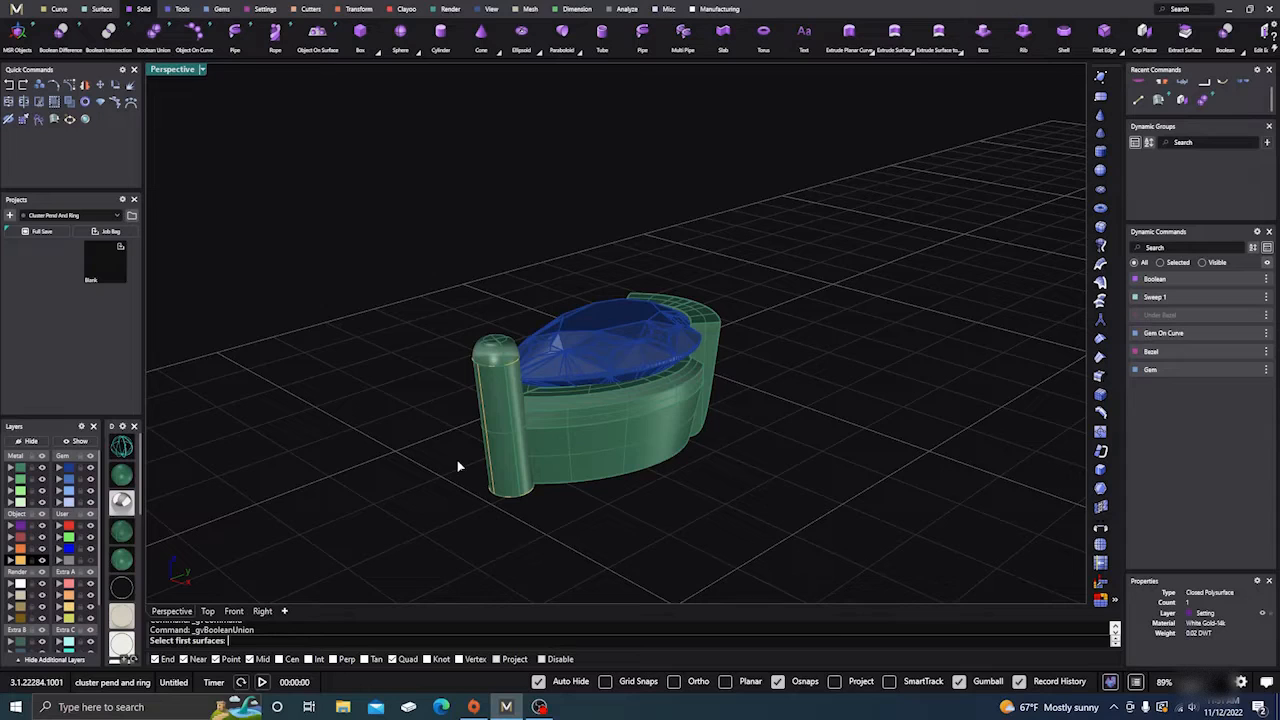
click(584, 447)
right_click(582, 447)
right_click(582, 447)
click(515, 461)
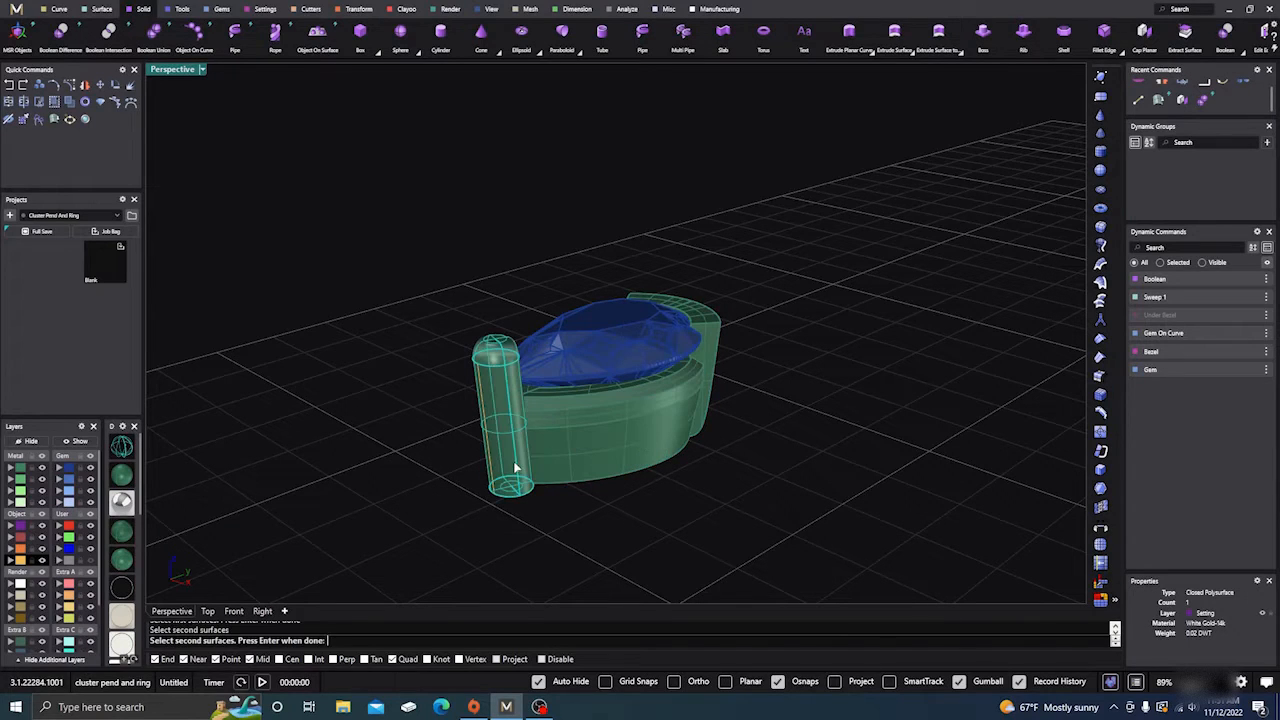
right_click(513, 461)
right_click(513, 461)
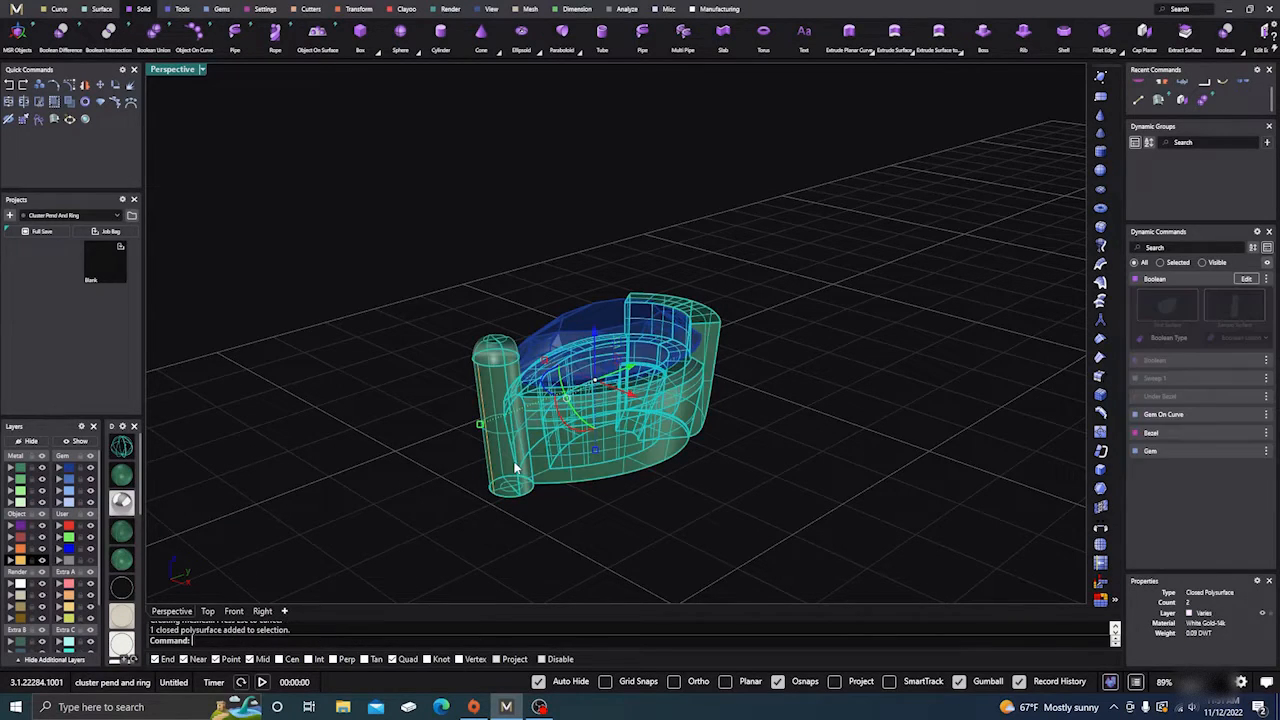
Check whether the bezel and prong are joined as one solid, and examine the gem cluster from above and the side.
click(549, 521)
click(510, 452)
click(453, 467)
right_drag(426, 451, 477, 510)
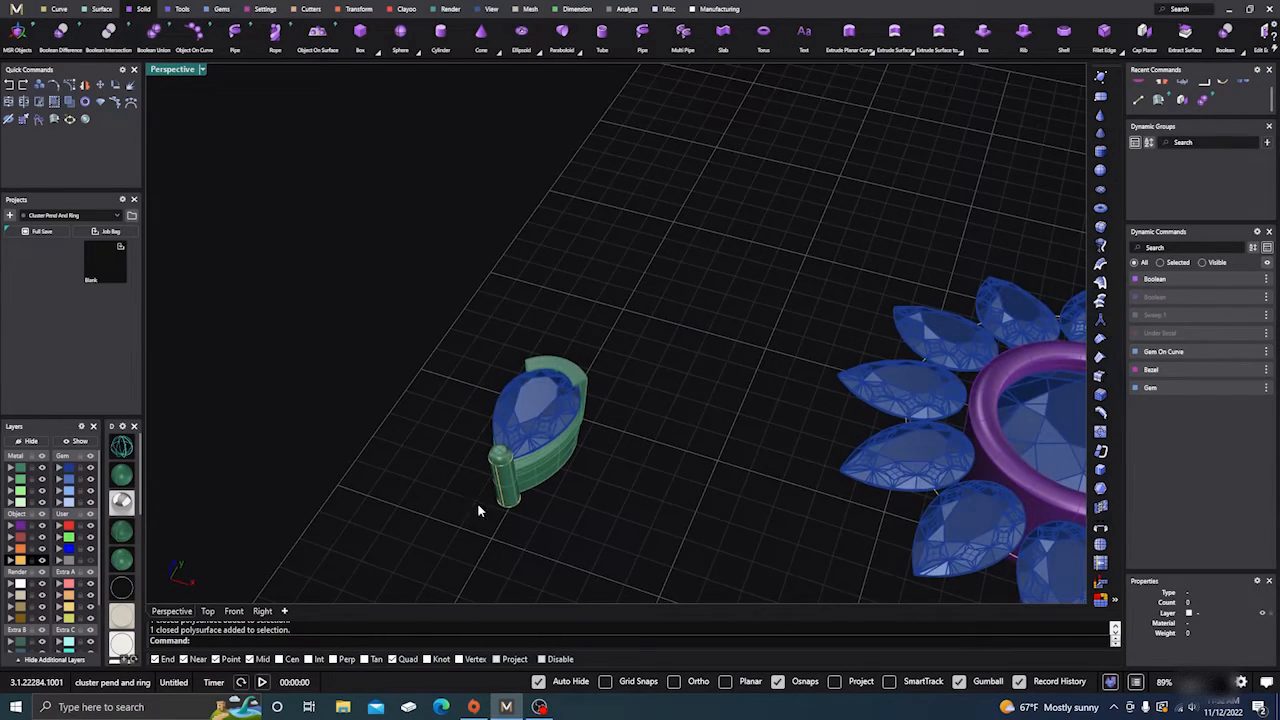
click(543, 462)
click(450, 394)
right_drag(450, 394, 485, 500)
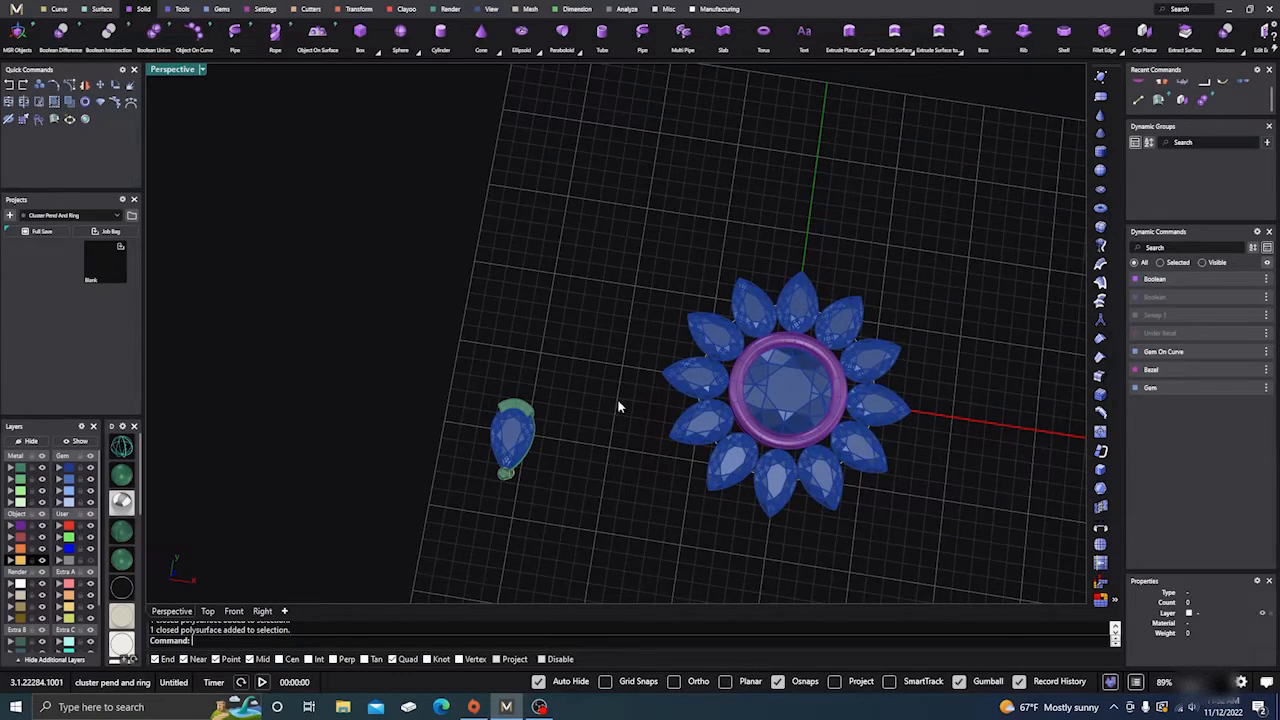
scroll(413, 429, down, 4)
right_drag(414, 434, 453, 498)
scroll(627, 457, up, 4)
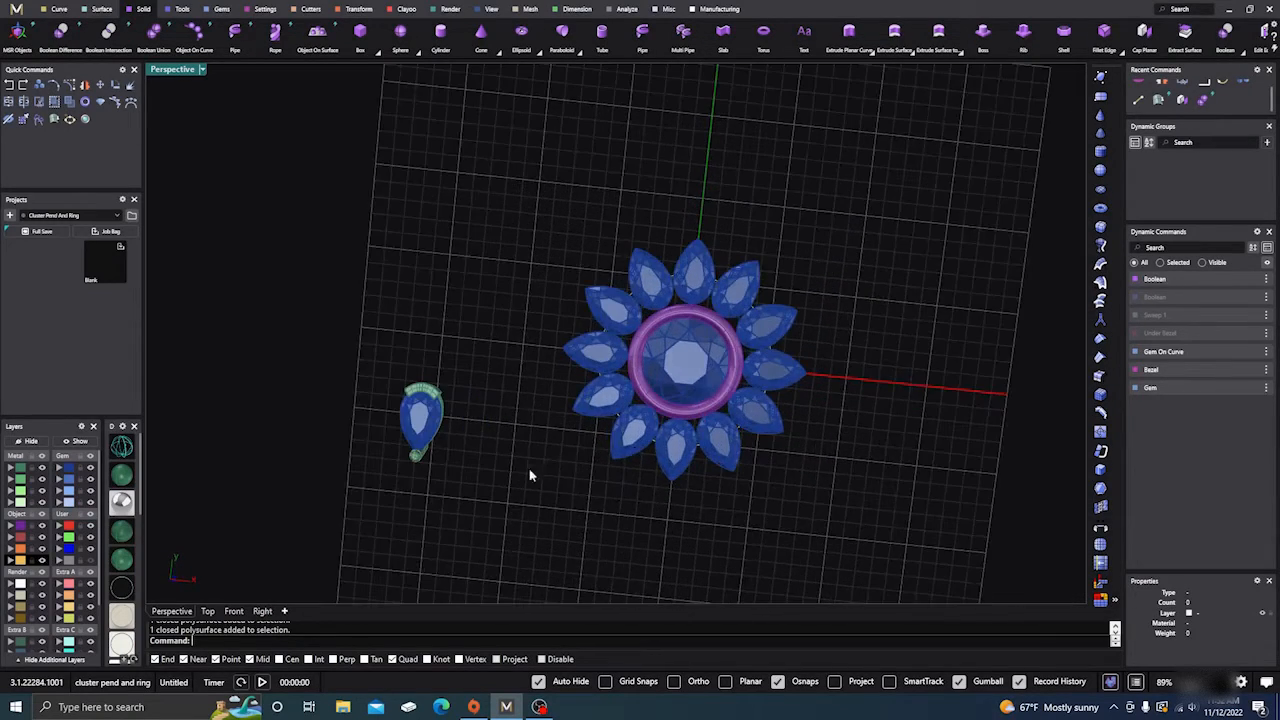
right_drag(531, 476, 496, 311)
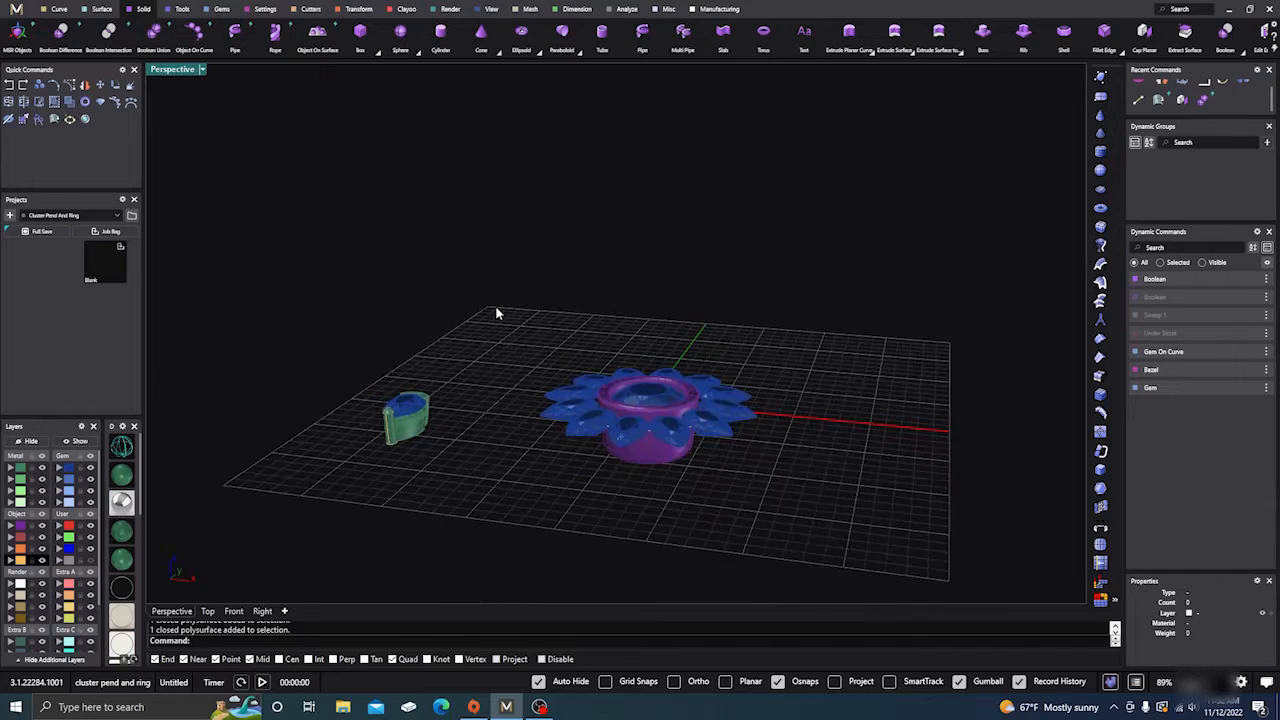
scroll(588, 423, up, 6)
right_drag(574, 500, 529, 469)
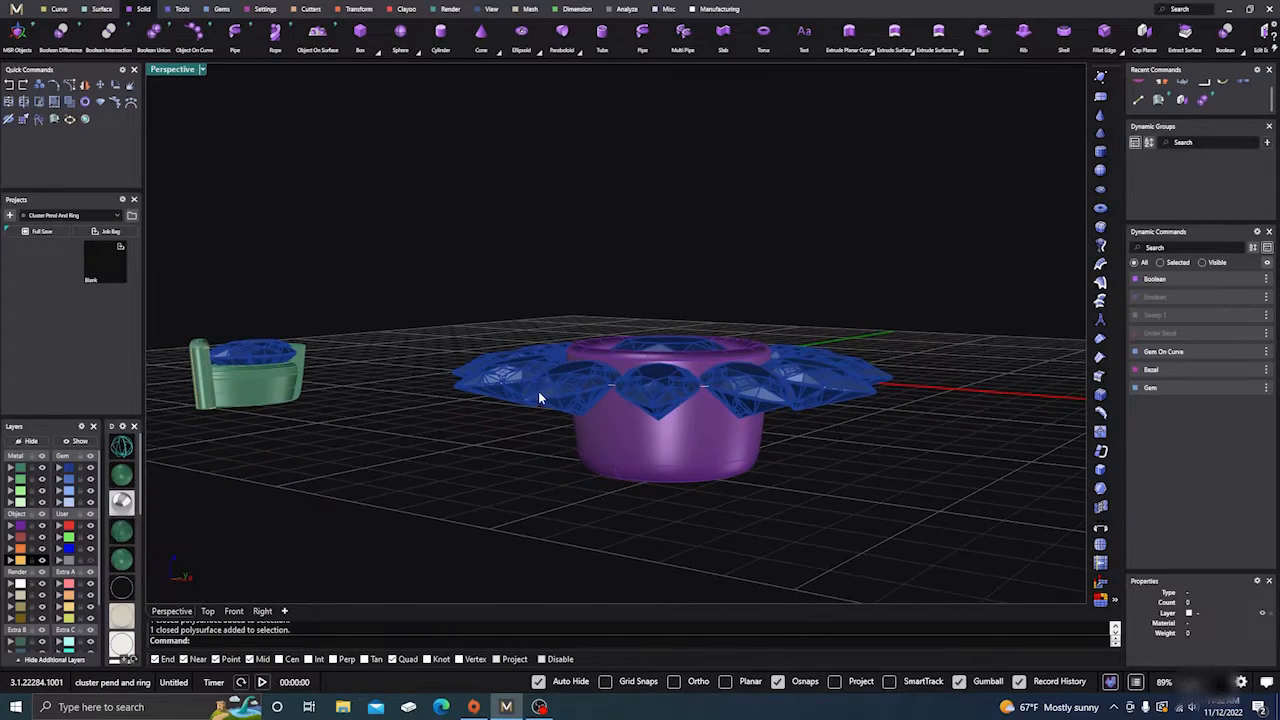
Edit the Gem On Curve array of twelve pears, setting the gem angle to 15 so they tilt outward.
click(540, 394)
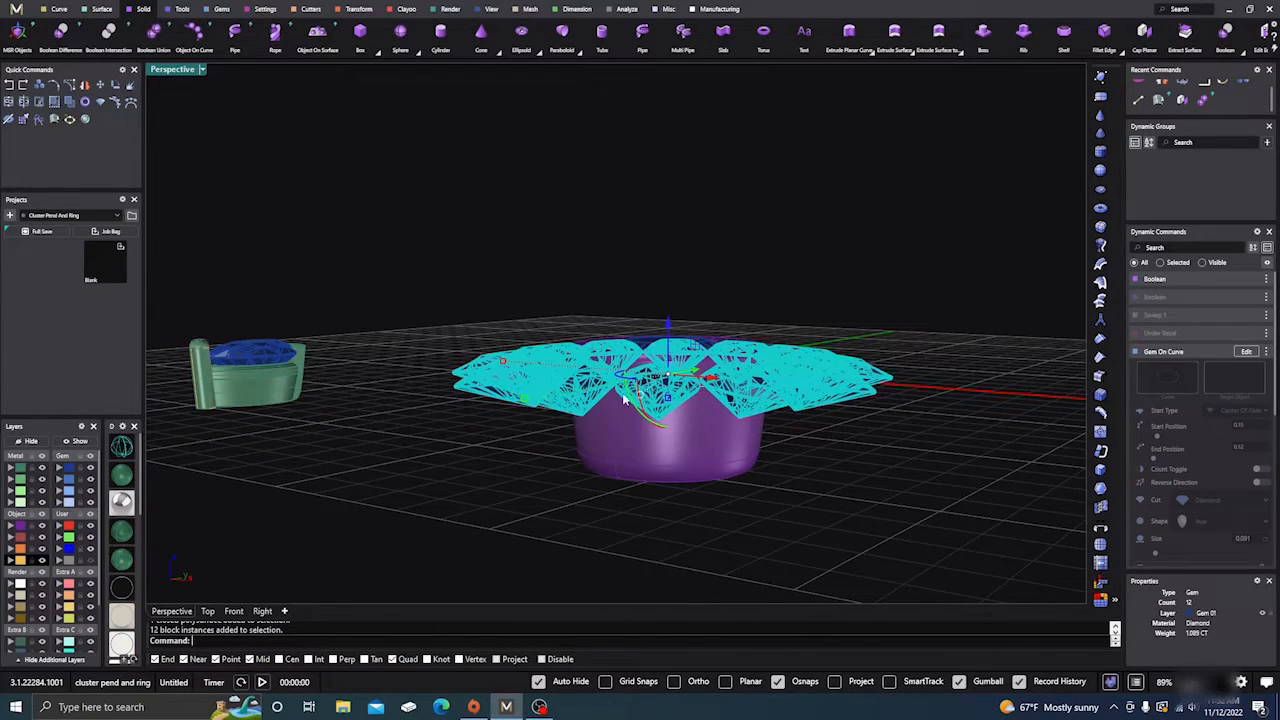
click(1246, 351)
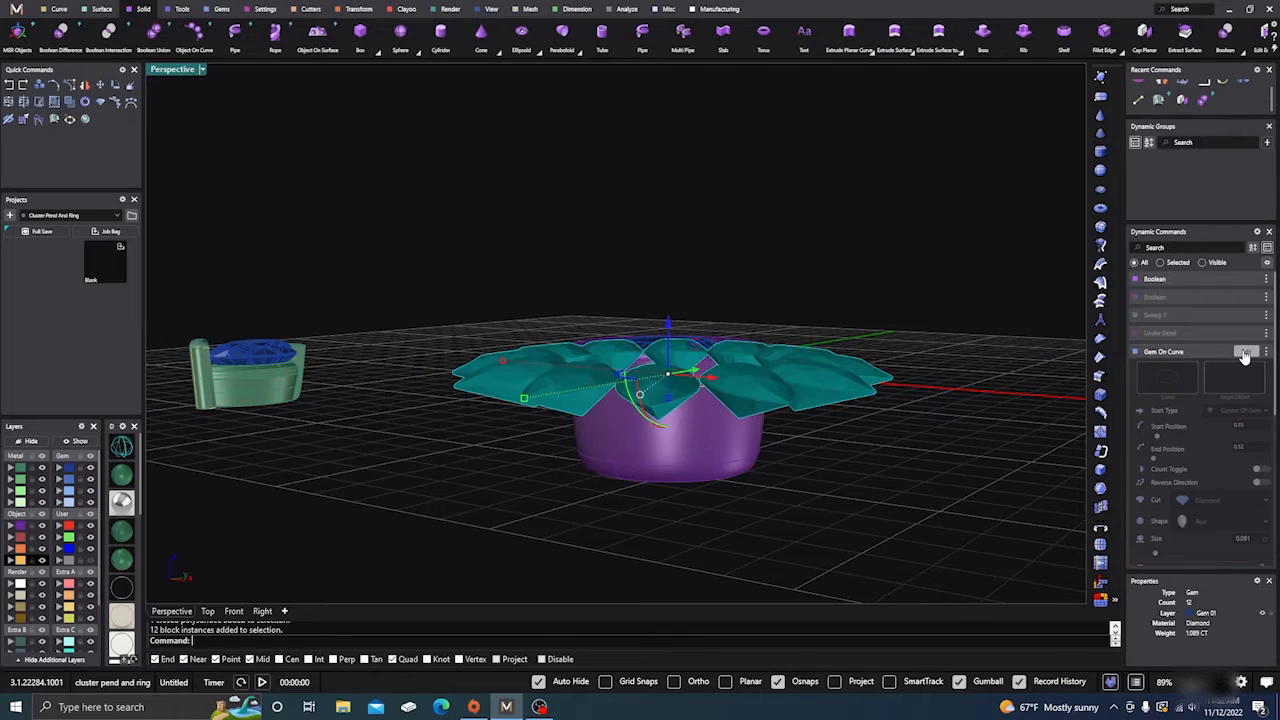
right_drag(815, 518, 777, 511)
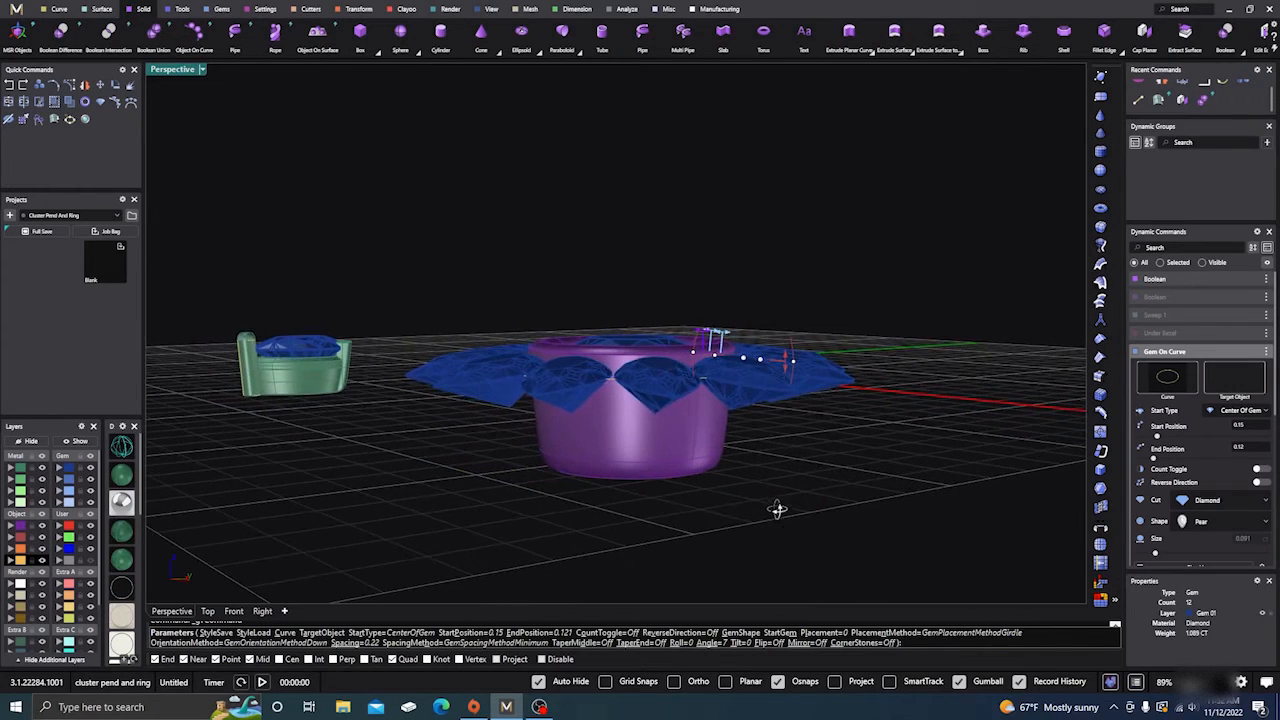
mouse_move(795, 368)
right_drag(795, 405, 675, 436)
mouse_move(627, 370)
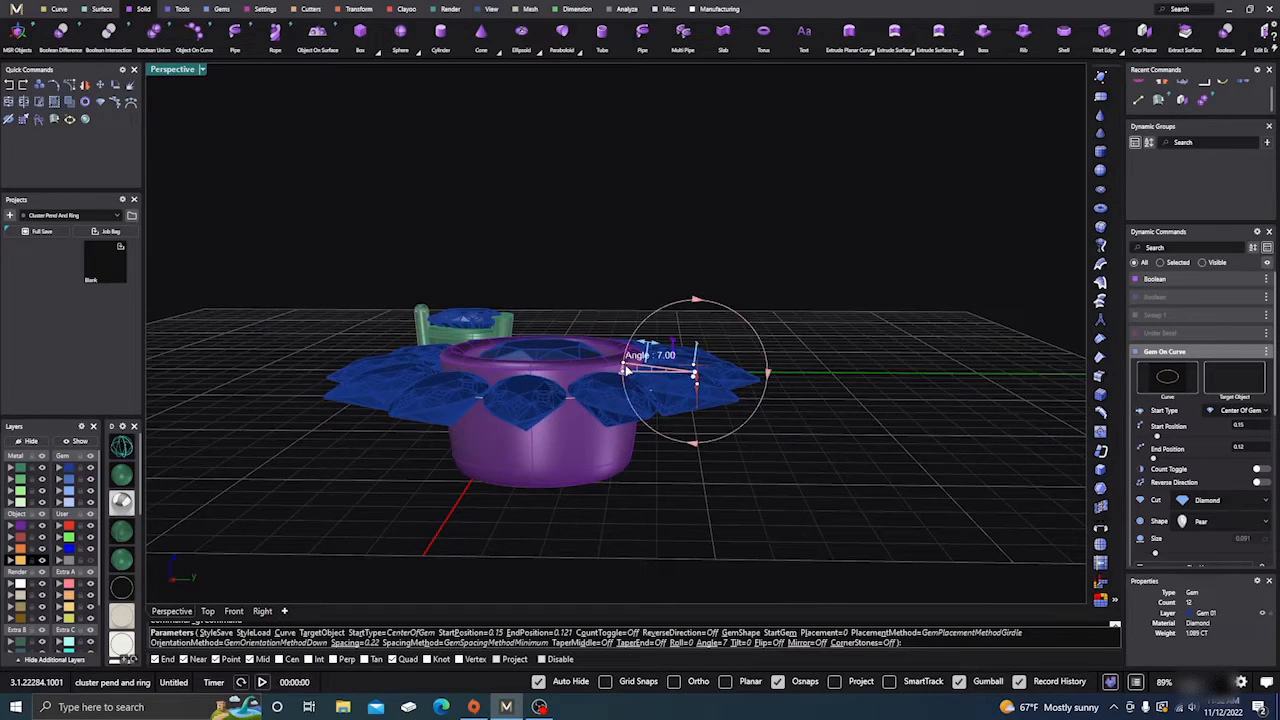
drag(622, 367, 626, 357)
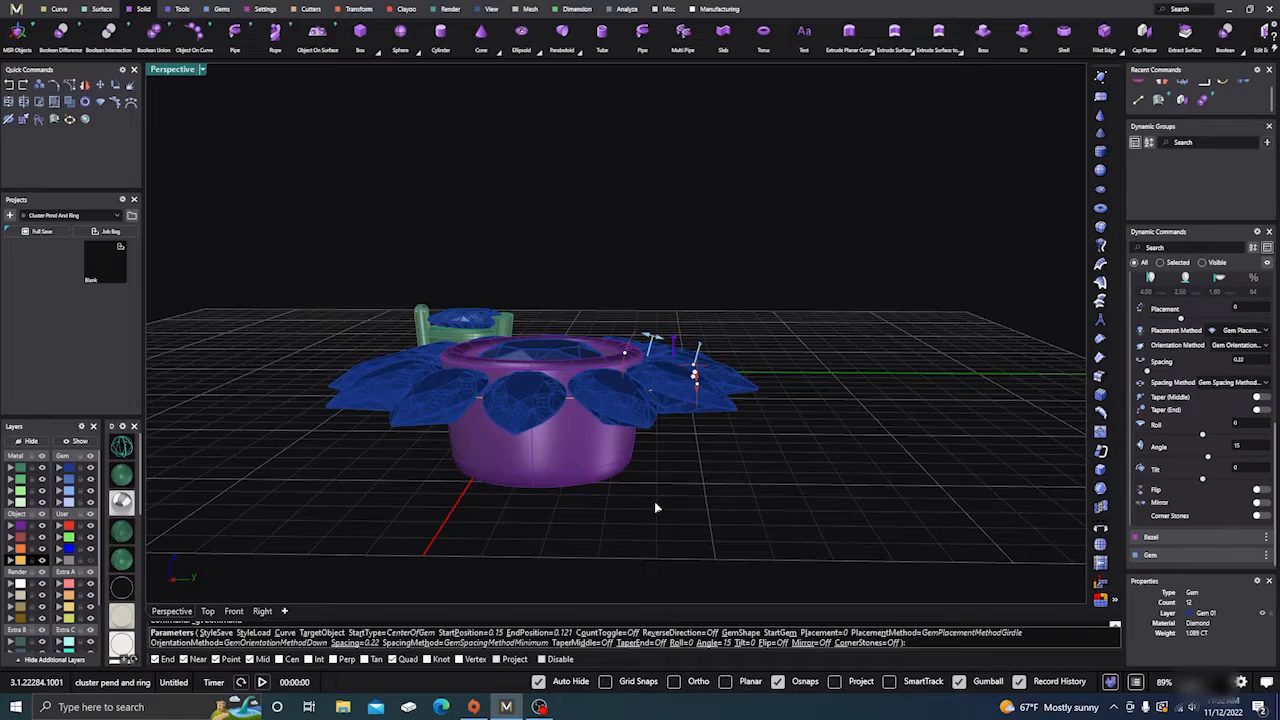
key(Return)
Move the twelve pear gems and their guide curve down together, below the rim of the centre bezel.
right_drag(640, 511, 629, 477)
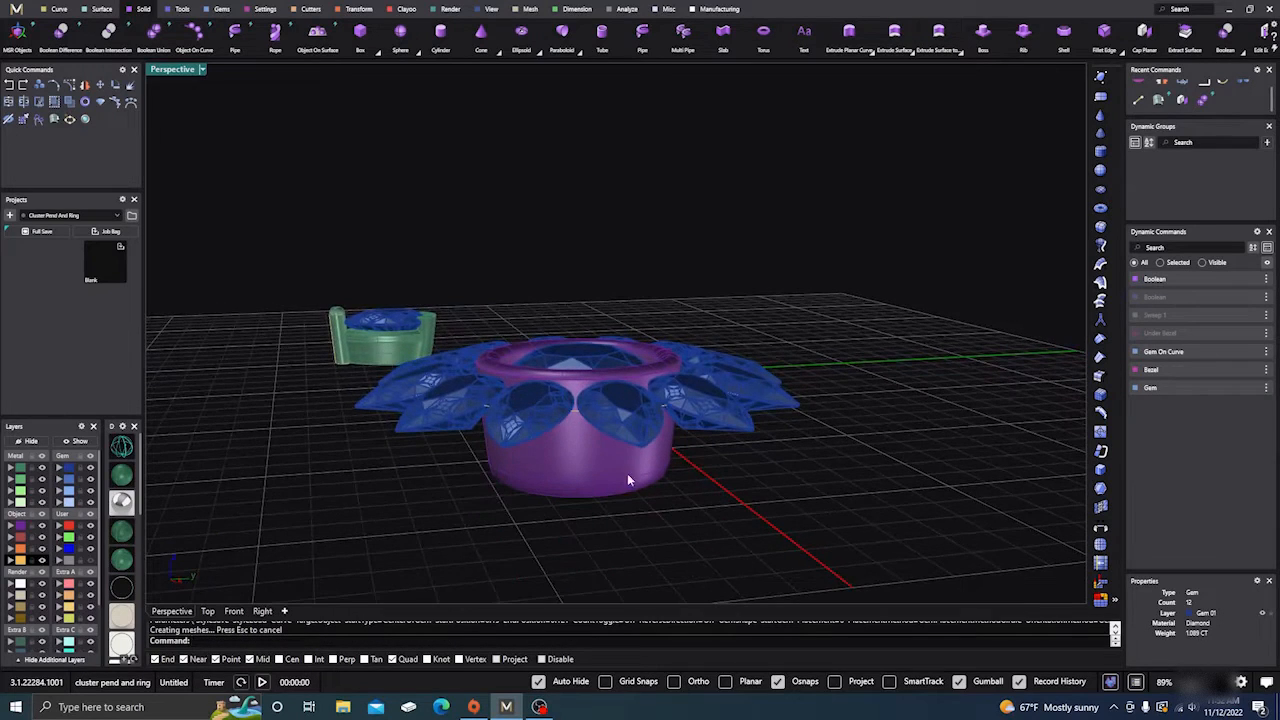
click(575, 420)
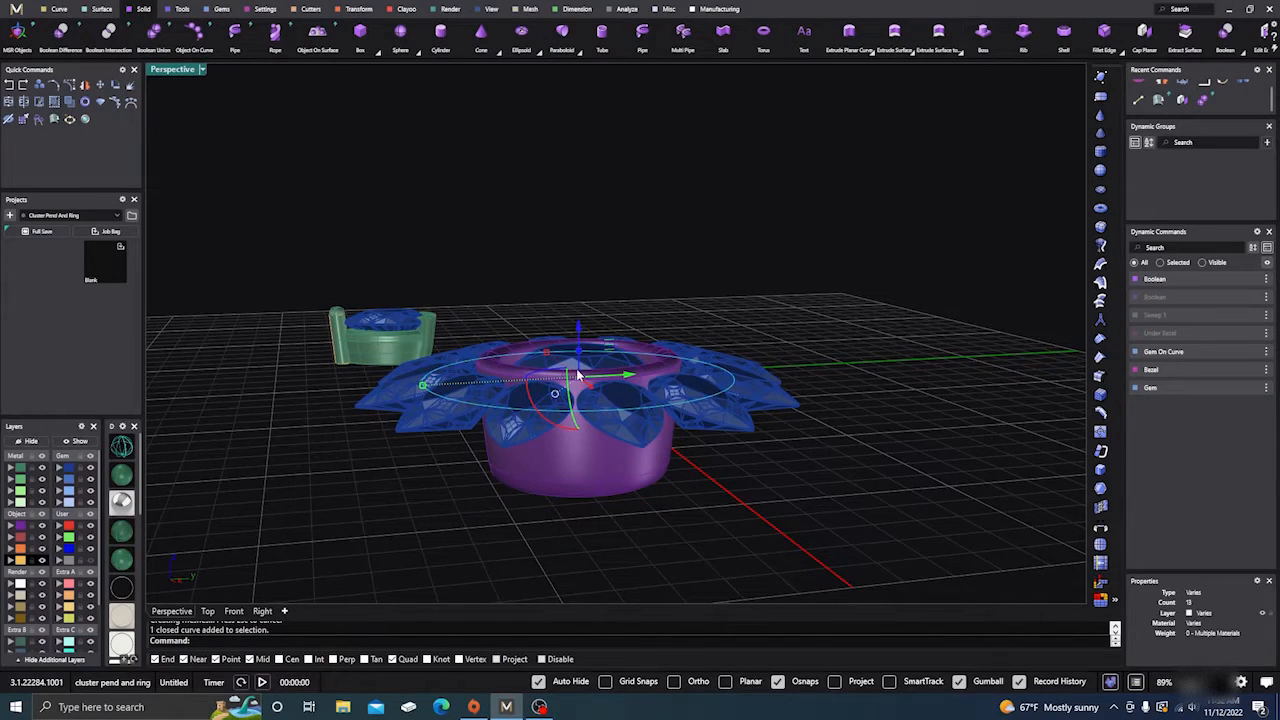
drag(578, 326, 585, 360)
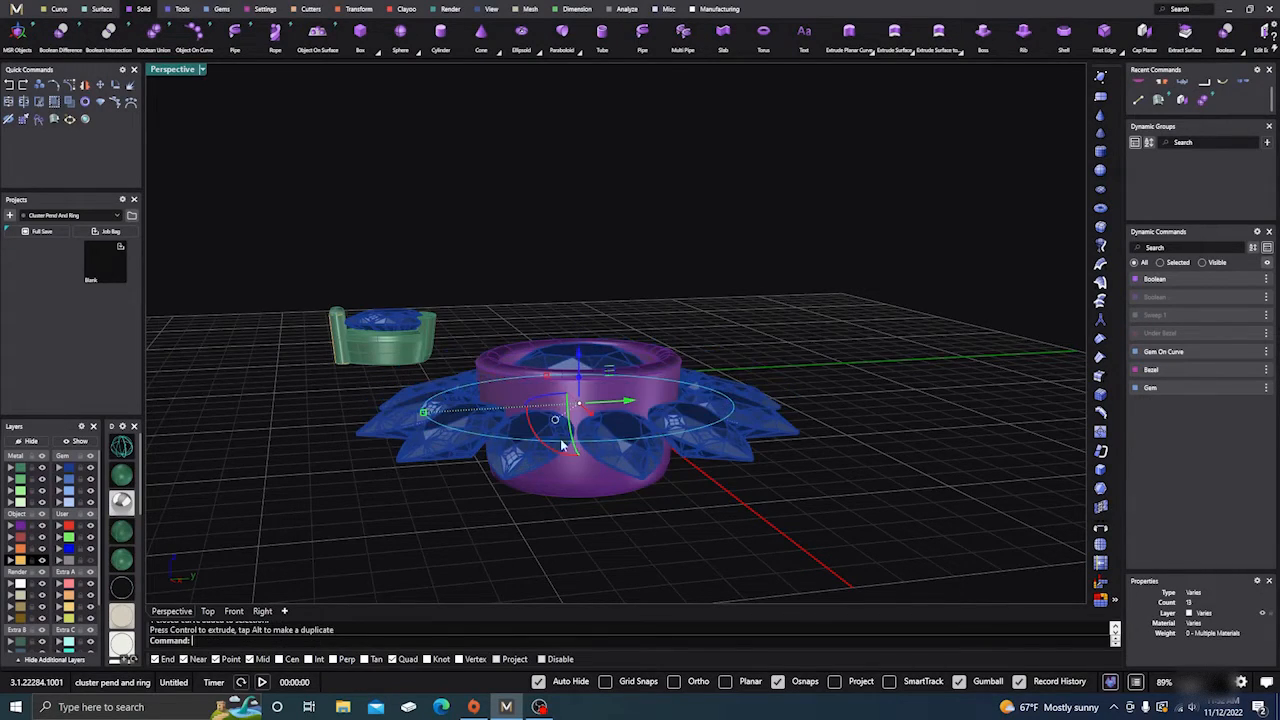
right_drag(544, 516, 640, 549)
right_drag(517, 370, 434, 469)
click(483, 344)
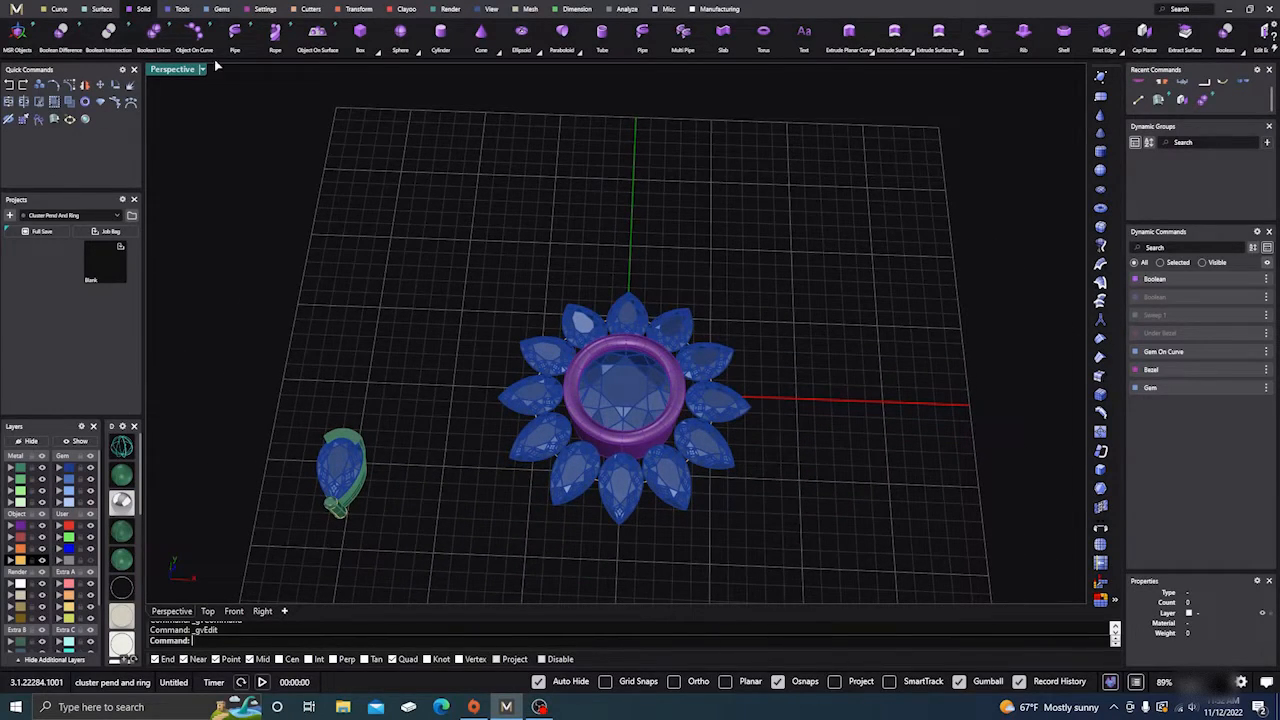
Use Orient to Gem to copy the united bezel-and-prong setting from the separate pear onto all twelve pear gems around the centre bezel.
click(222, 10)
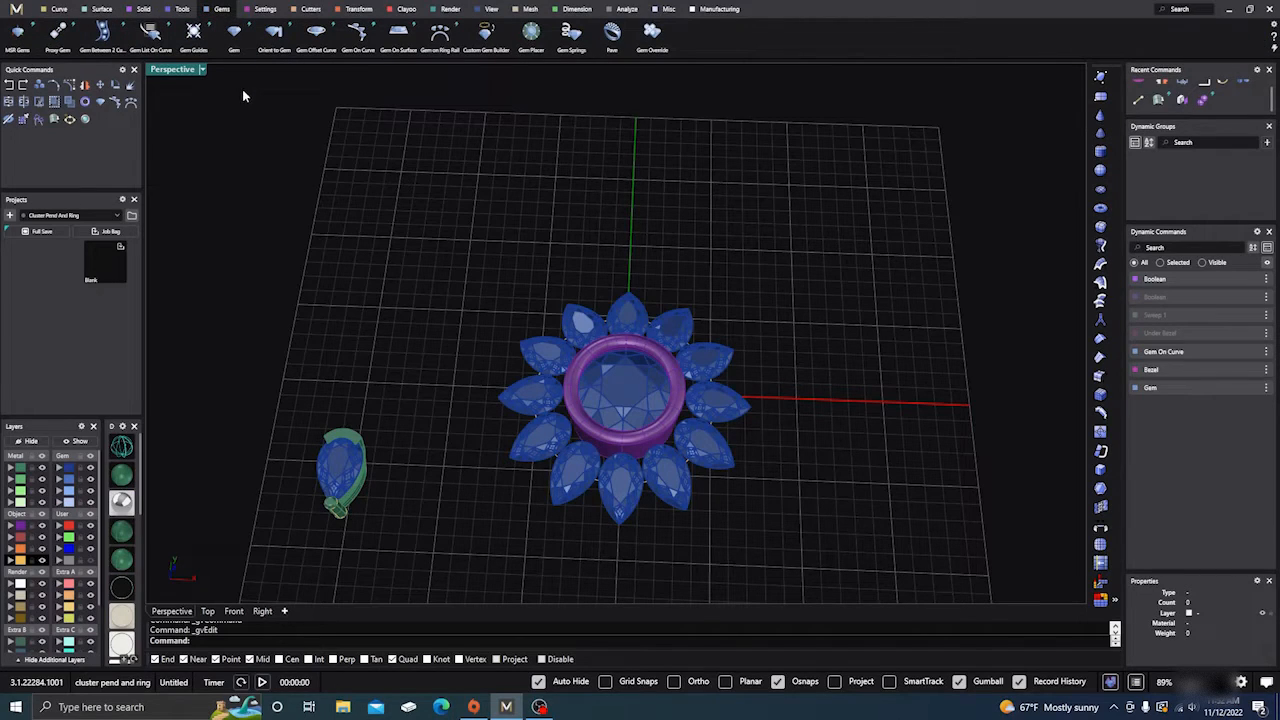
click(276, 42)
click(347, 482)
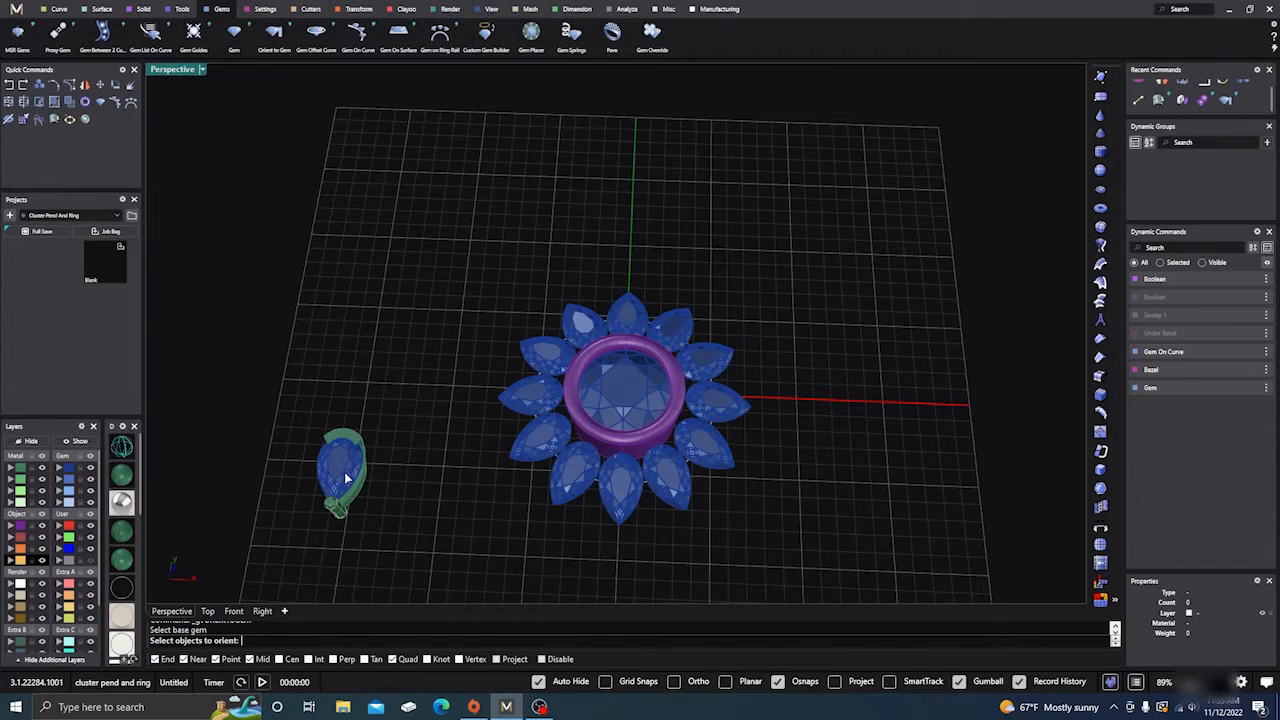
right_drag(365, 561, 332, 465)
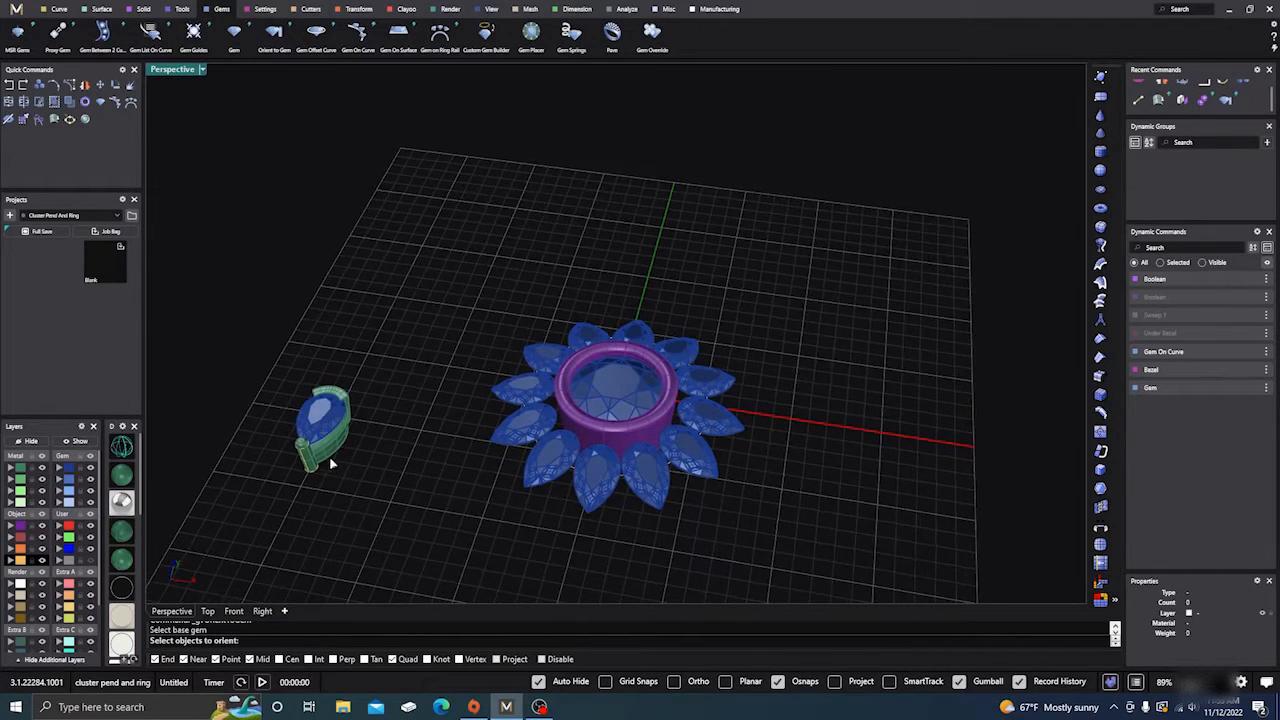
click(334, 456)
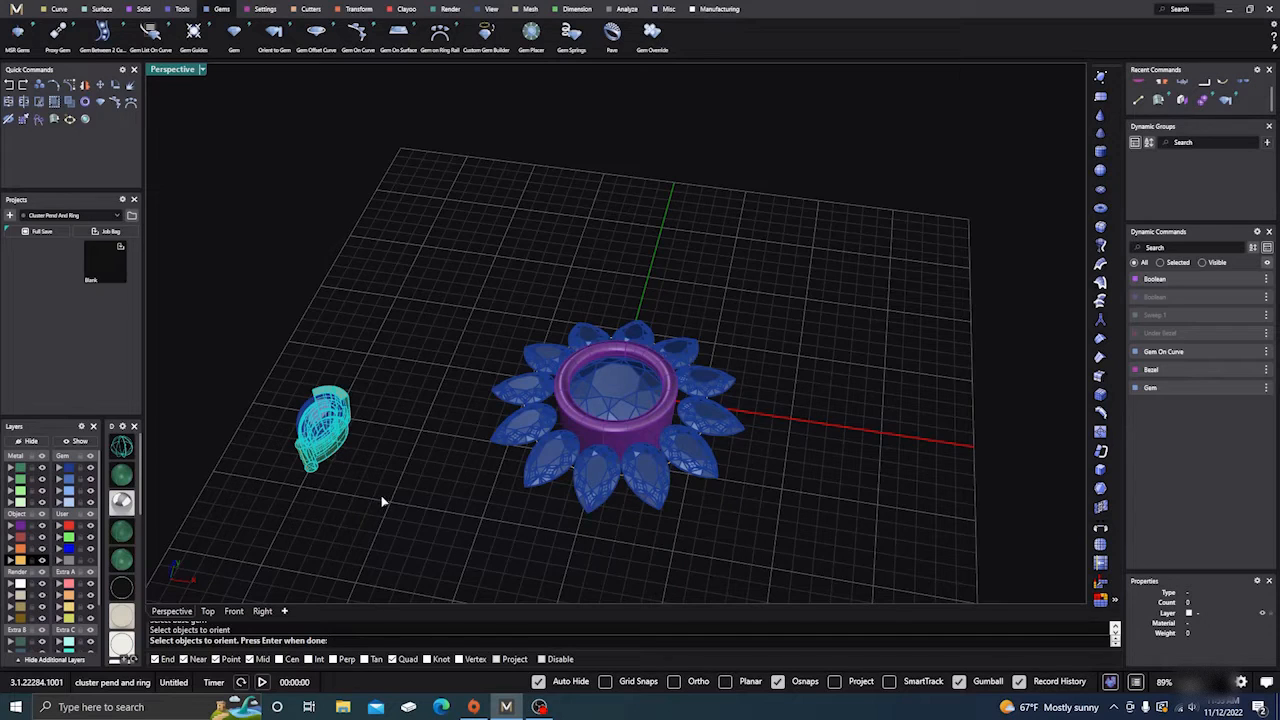
key(Return)
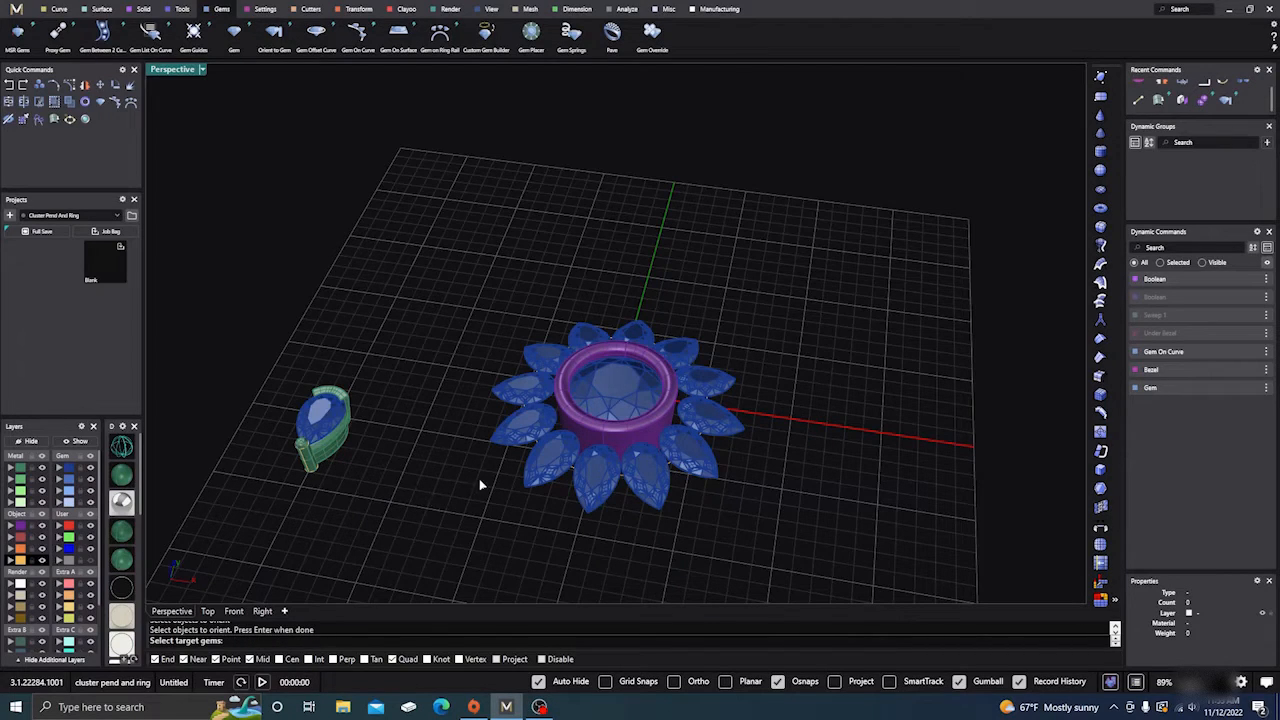
click(516, 433)
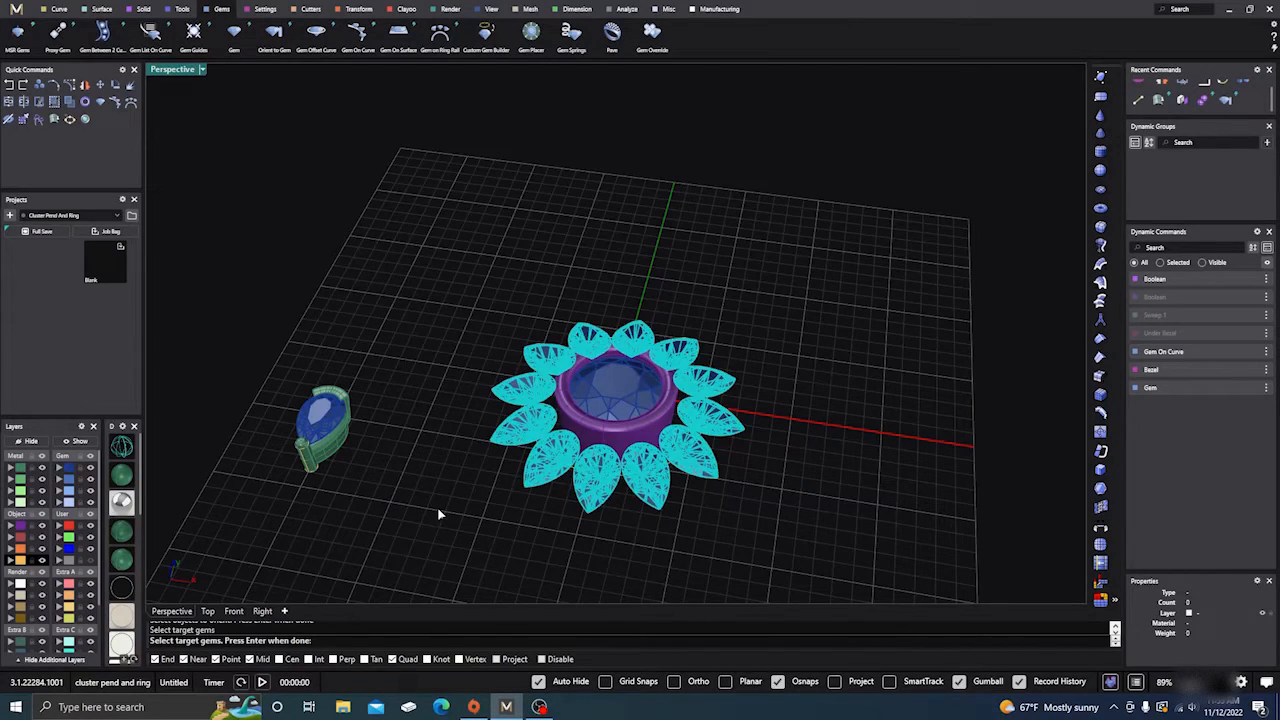
key(Return)
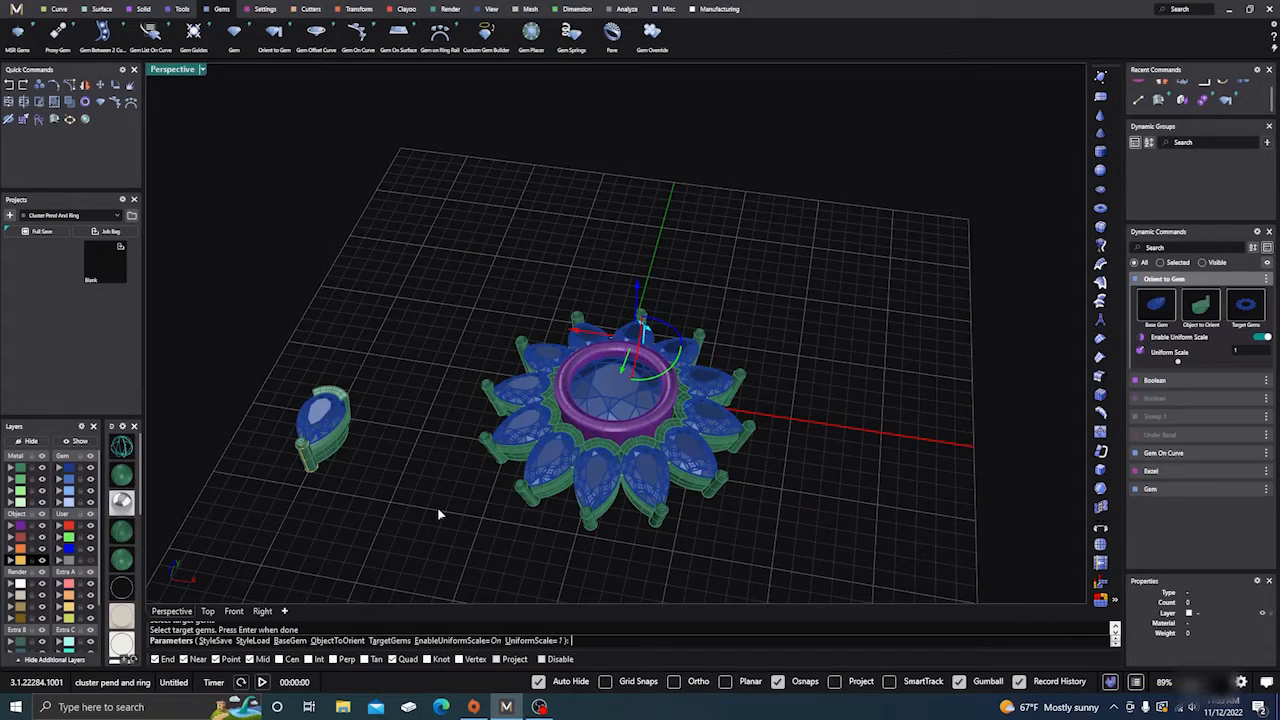
Inspect the twelve oriented settings up close and in rendered display, accept them, and return to the shaded display.
right_drag(440, 514, 470, 538)
scroll(622, 448, up, 8)
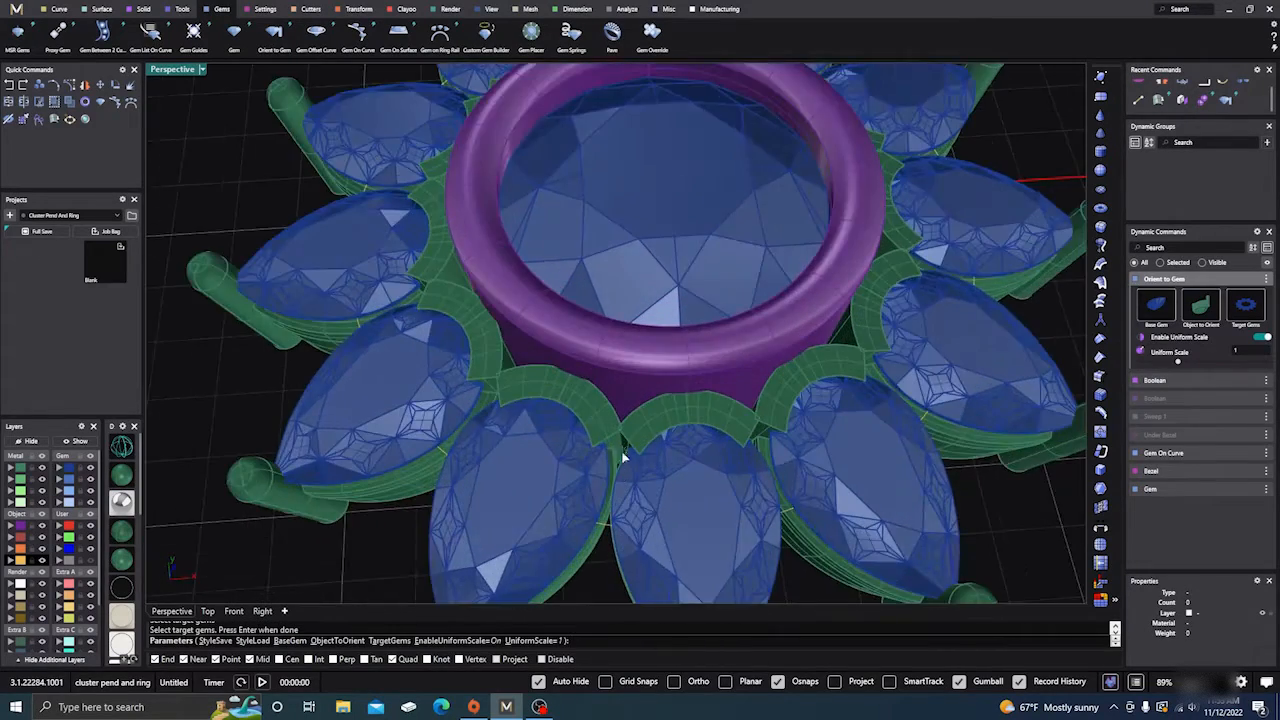
scroll(622, 440, down, 8)
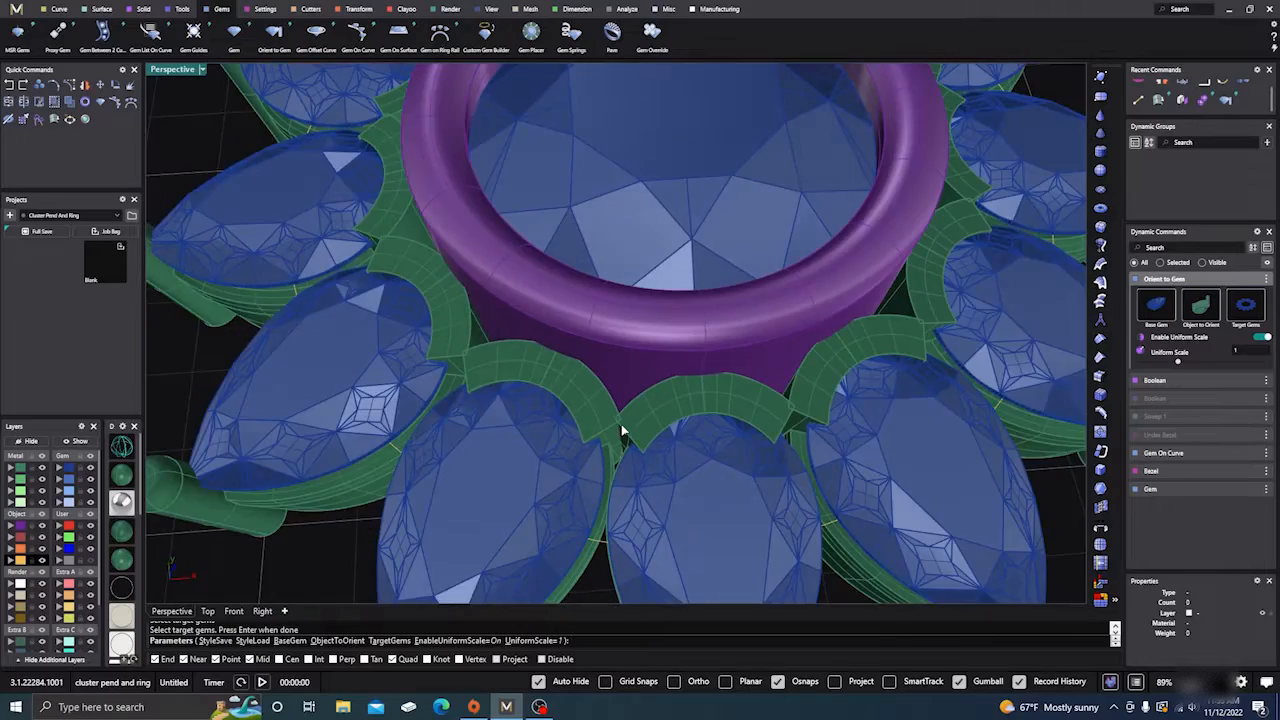
scroll(621, 426, down, 4)
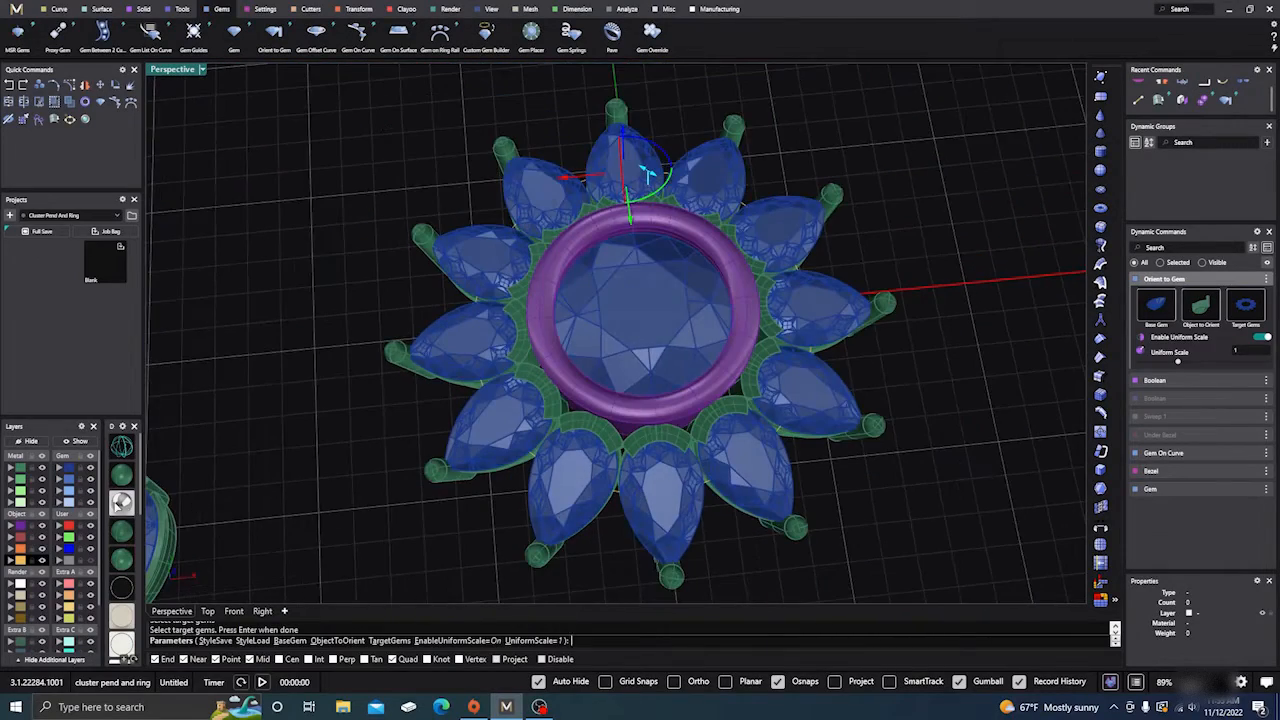
click(118, 504)
scroll(498, 428, down, 3)
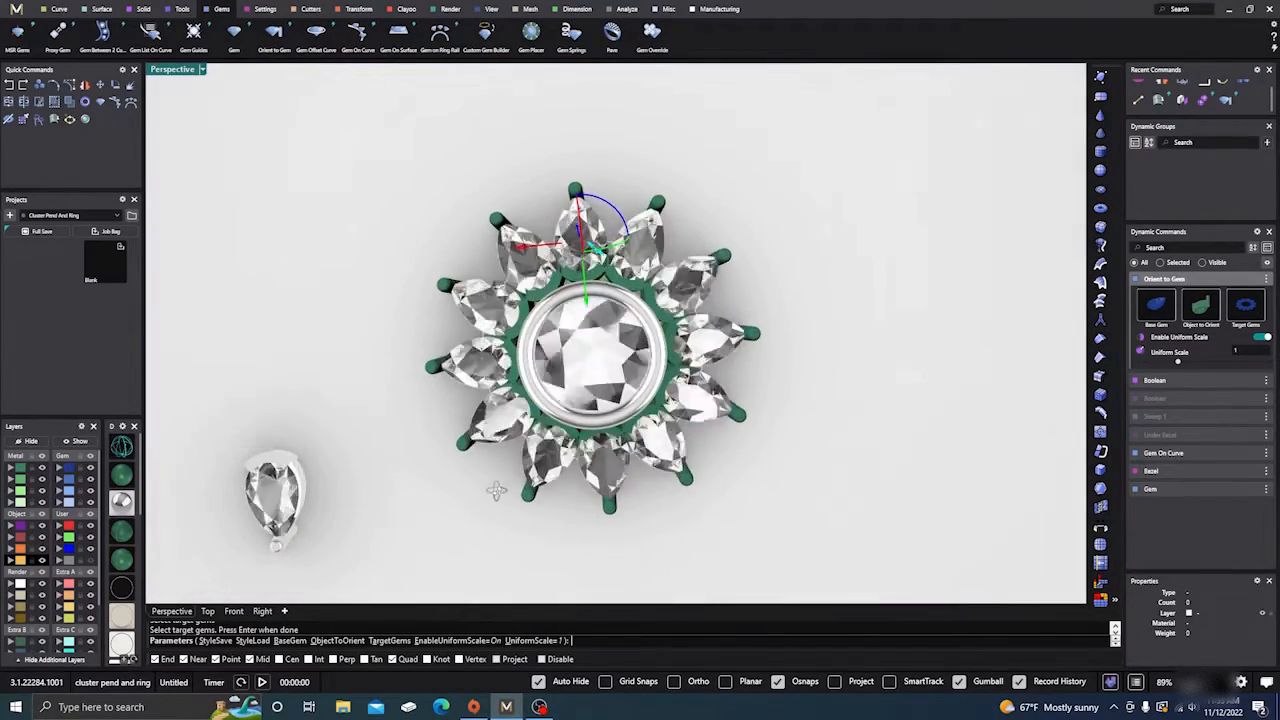
mouse_move(498, 441)
right_down()
mouse_move(477, 388)
mouse_move(511, 477)
mouse_move(485, 425)
mouse_move(635, 422)
mouse_move(649, 362)
right_up()
right_click(477, 388)
click(118, 495)
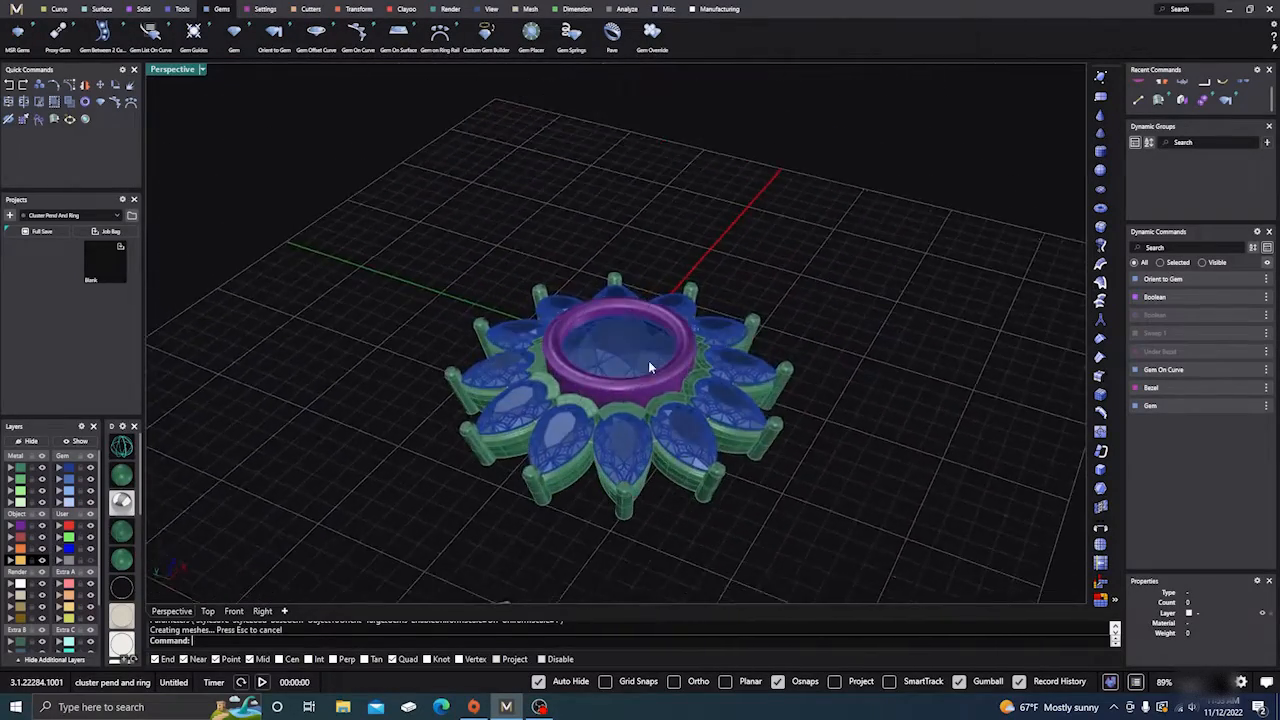
Edit the centre stone's bezel and set its angle to -6 so the base flares wider.
scroll(600, 452, up, 6)
right_drag(600, 452, 456, 373)
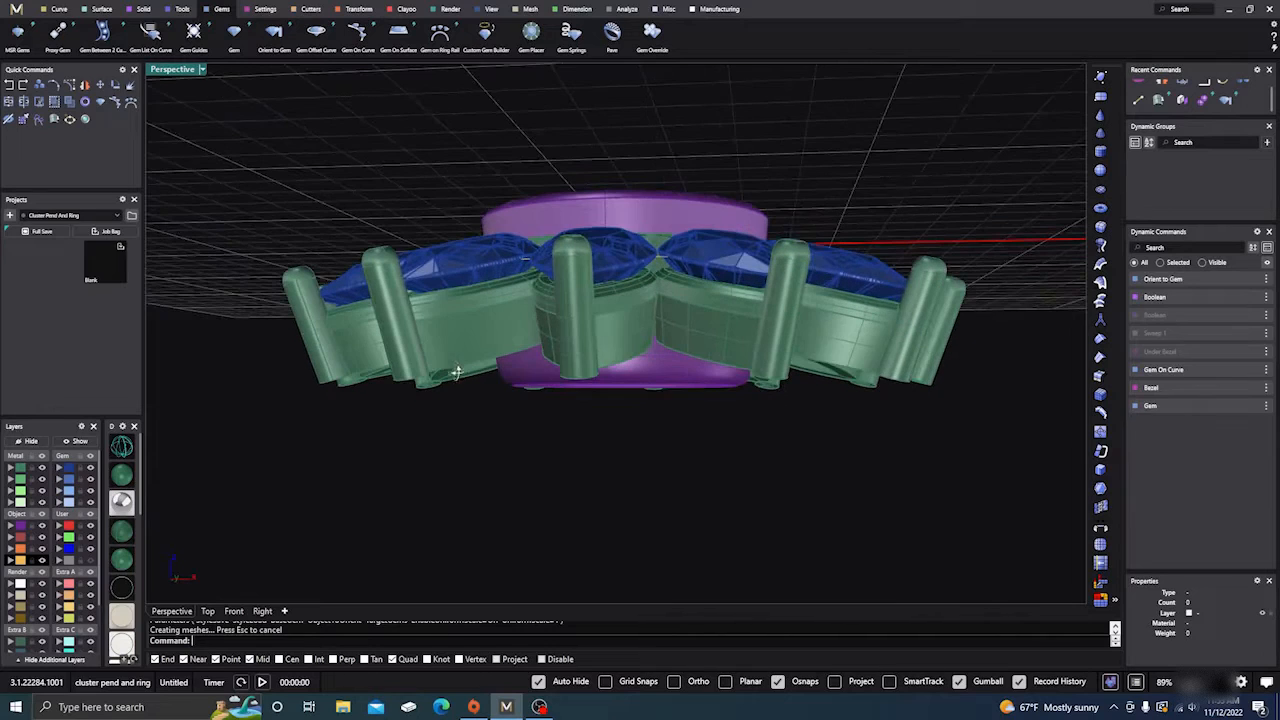
click(660, 370)
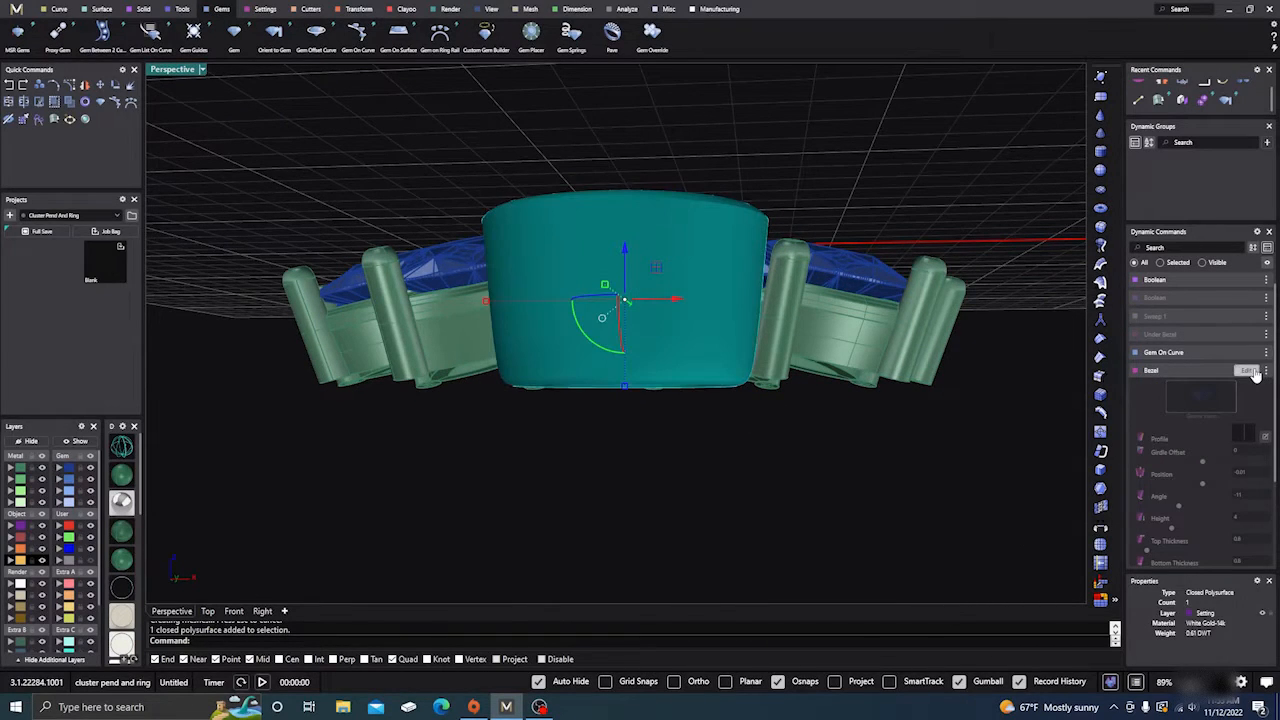
click(1246, 370)
right_drag(774, 449, 771, 416)
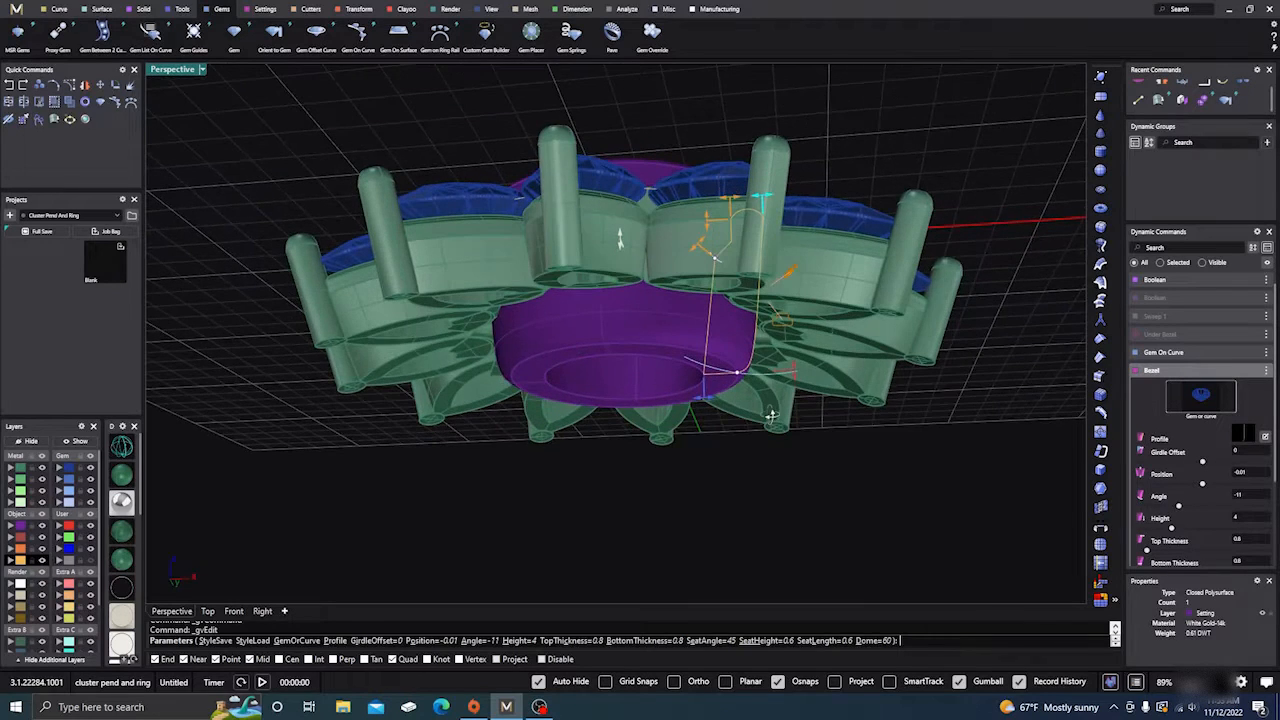
drag(786, 391, 755, 387)
right_drag(763, 456, 746, 480)
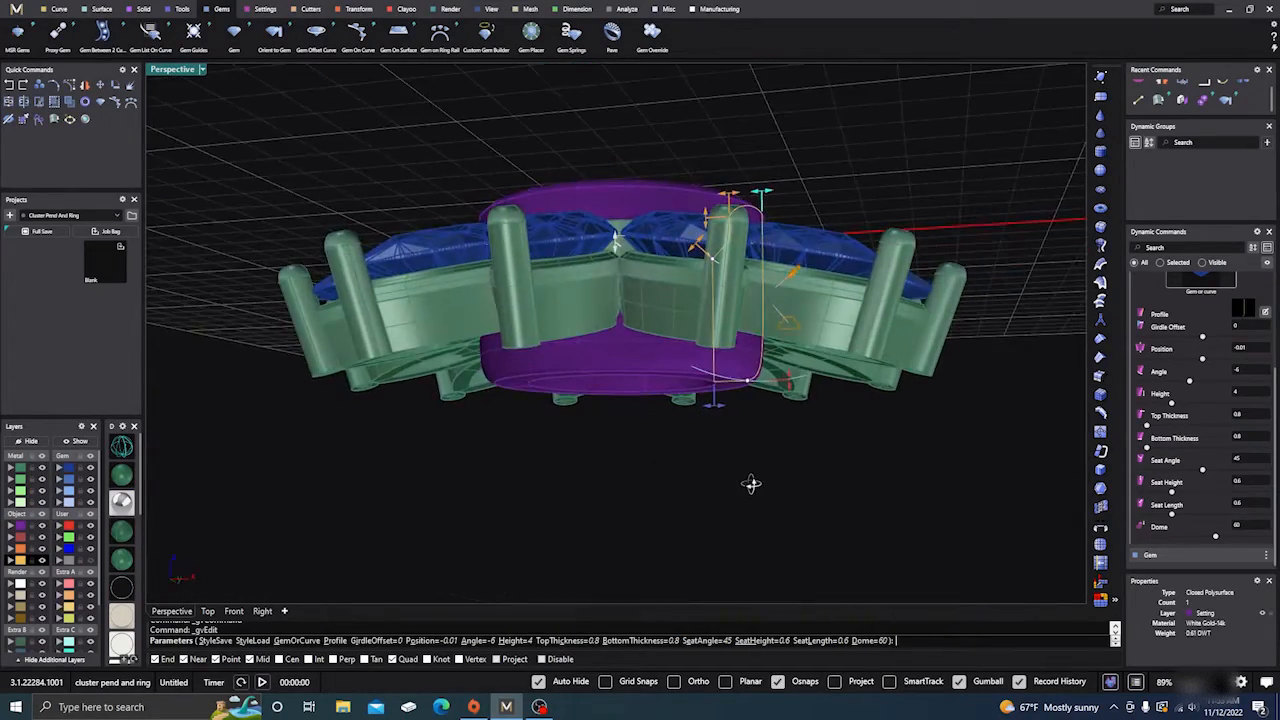
Shorten the centre bezel to a height of 2.84 and accept the edit.
drag(790, 393, 789, 335)
right_drag(789, 335, 749, 427)
scroll(526, 324, up, 8)
scroll(495, 310, down, 10)
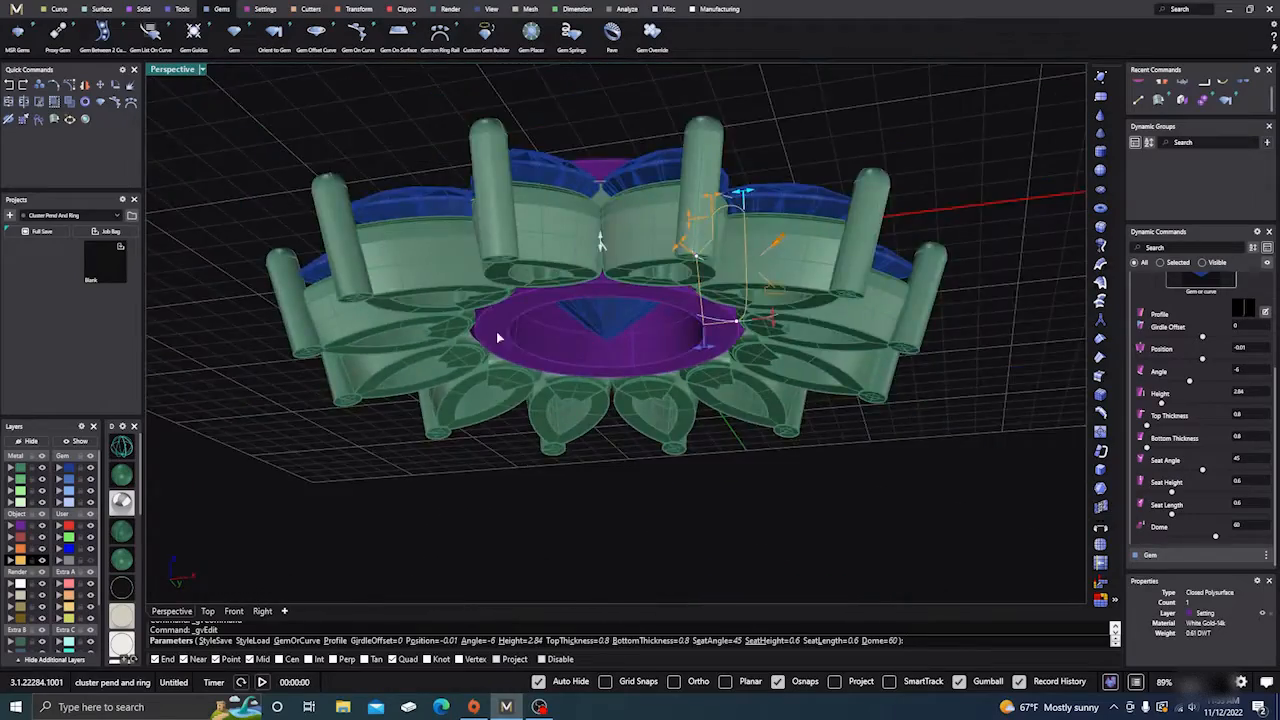
right_drag(496, 337, 542, 468)
scroll(539, 430, down, 6)
right_click(542, 468)
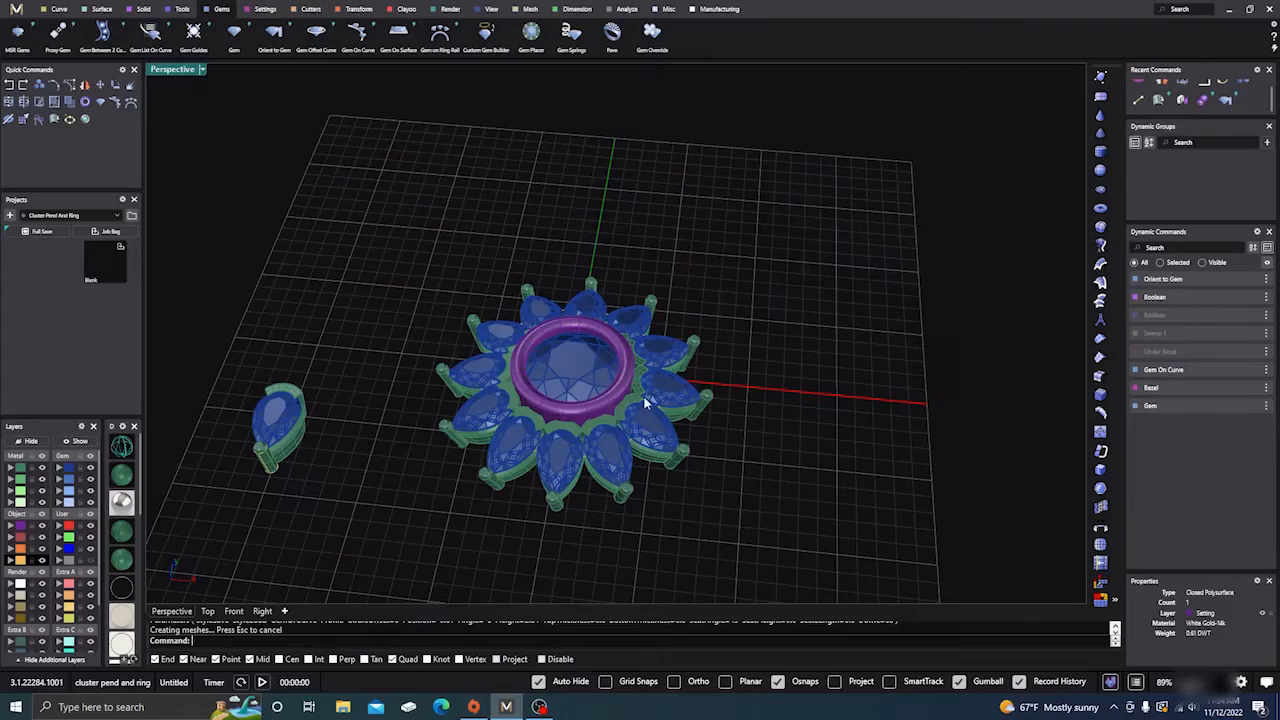
Hide the gems temporarily to examine how the pear settings meet the centre bezel, and show them again.
right_drag(651, 400, 578, 498)
scroll(571, 428, up, 3)
click(88, 469)
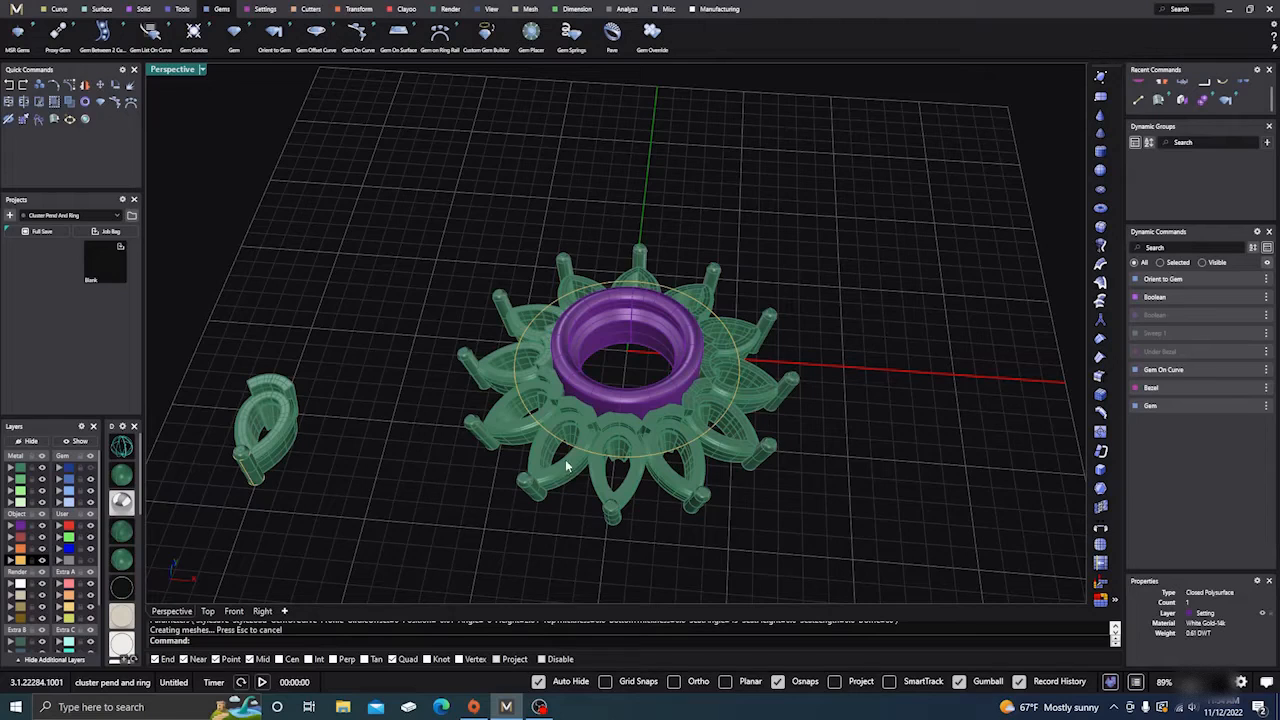
scroll(565, 440, up, 5)
scroll(557, 424, down, 6)
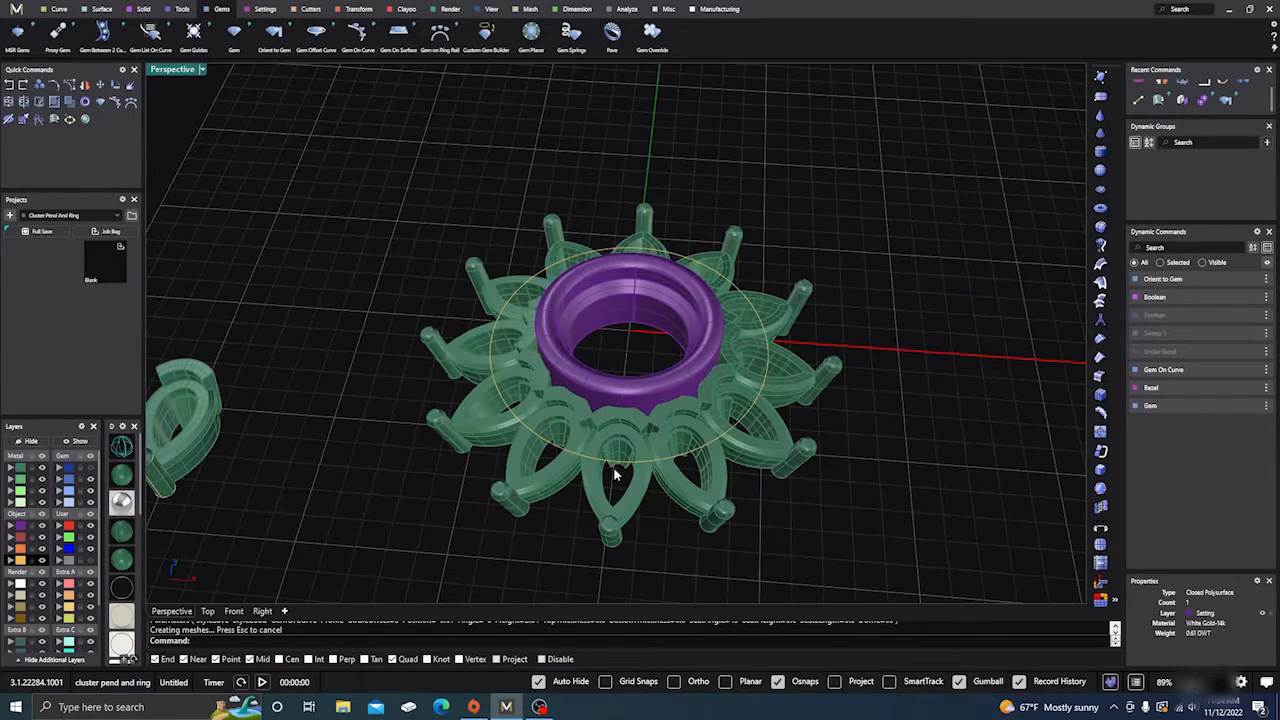
click(89, 469)
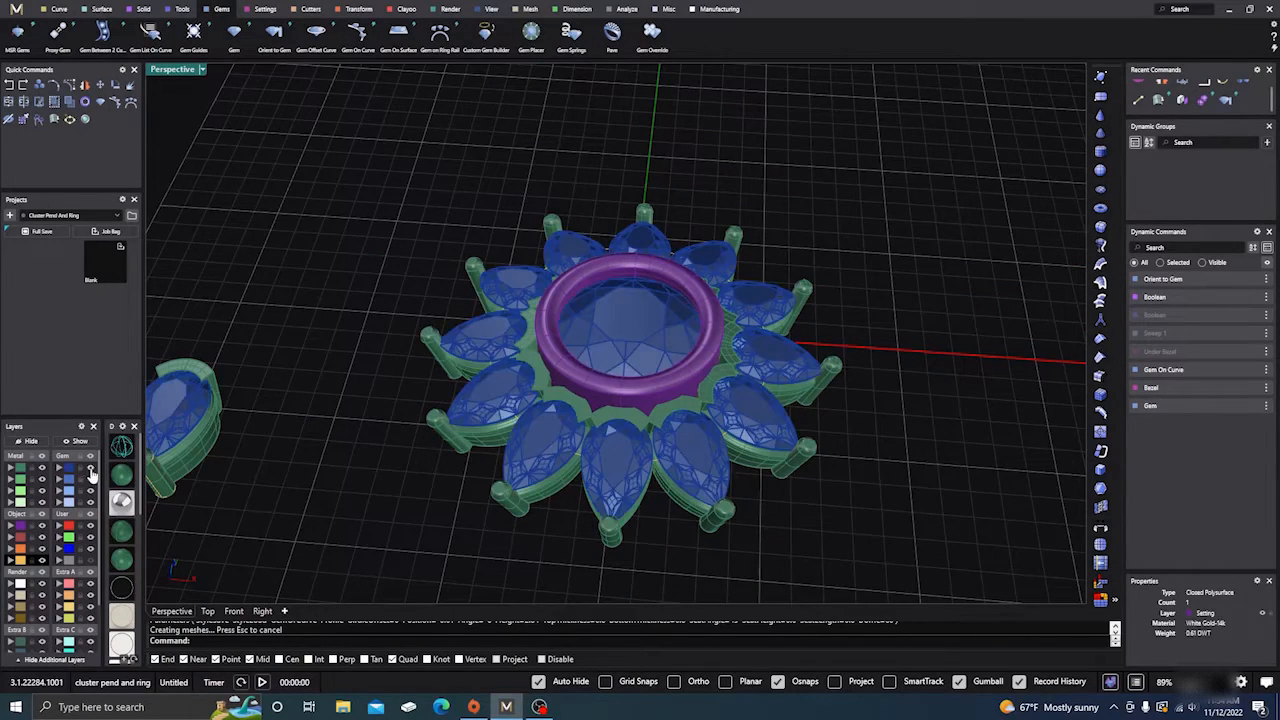
right_drag(493, 478, 568, 438)
scroll(568, 437, down, 6)
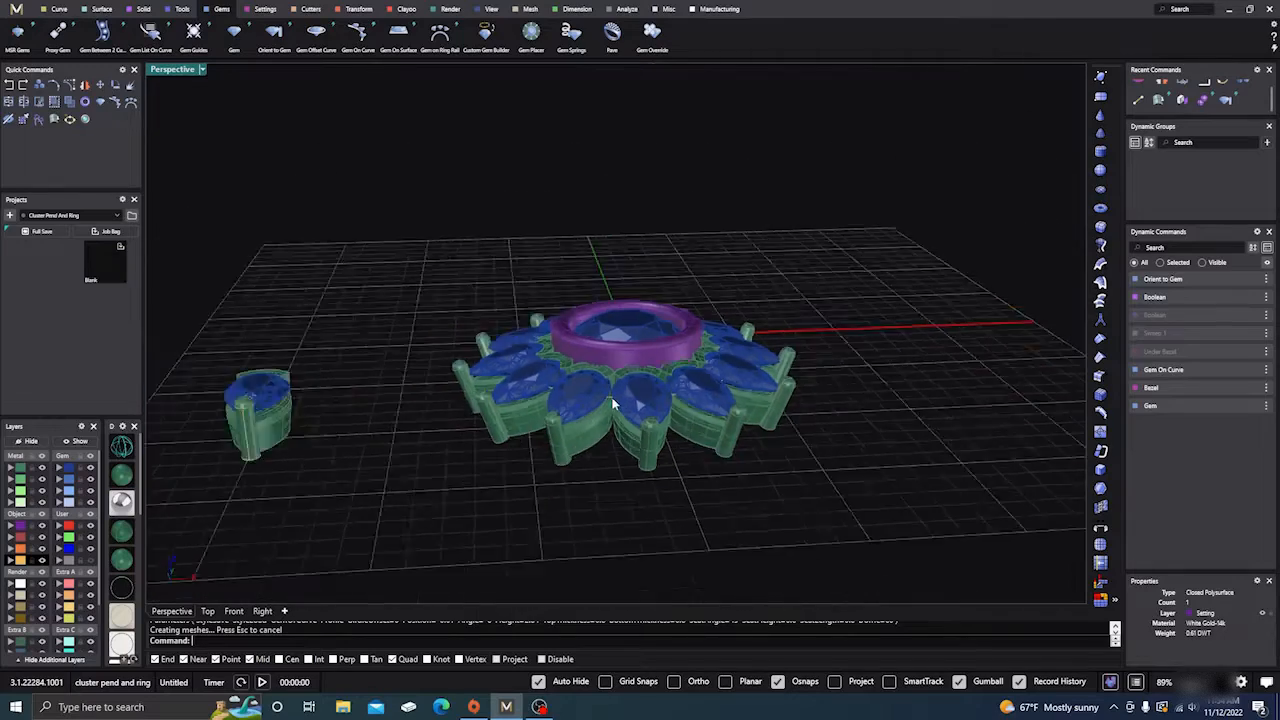
Create Gem Offset Curve outlines around the twelve pear gems with girdle spacing, Z offset and corner blend at 0.
right_drag(614, 403, 587, 481)
scroll(617, 437, up, 5)
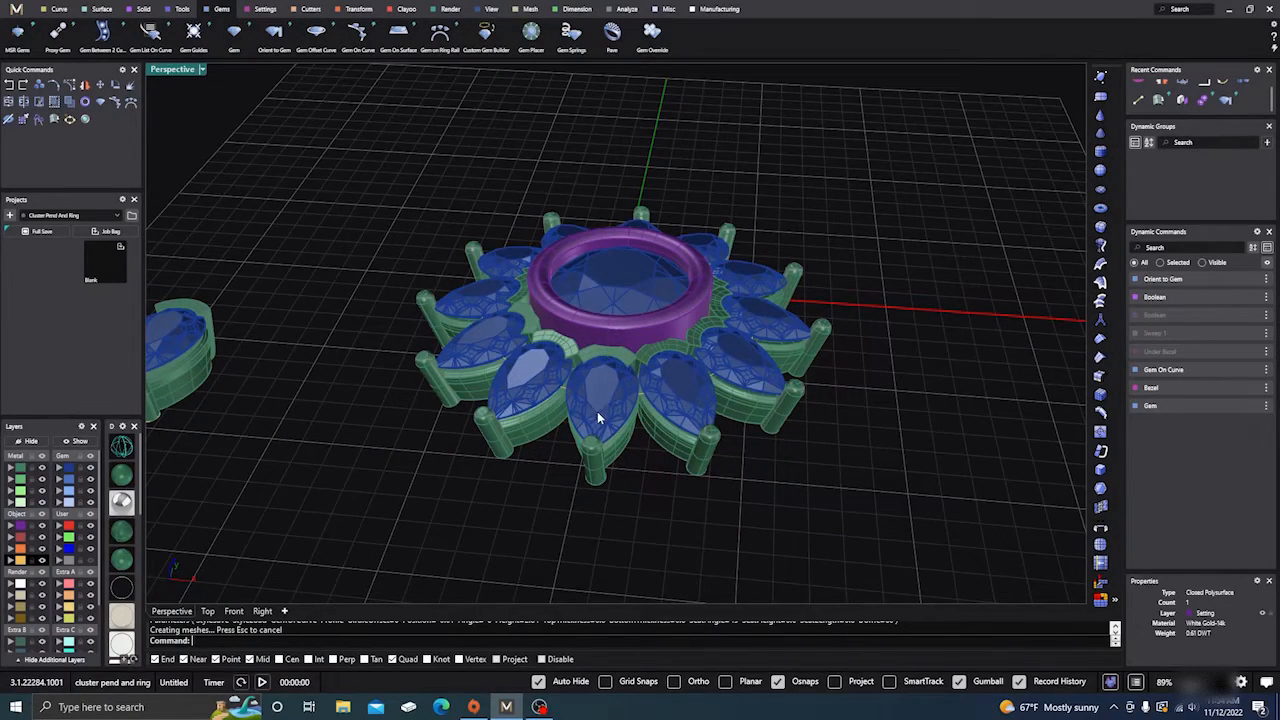
click(597, 411)
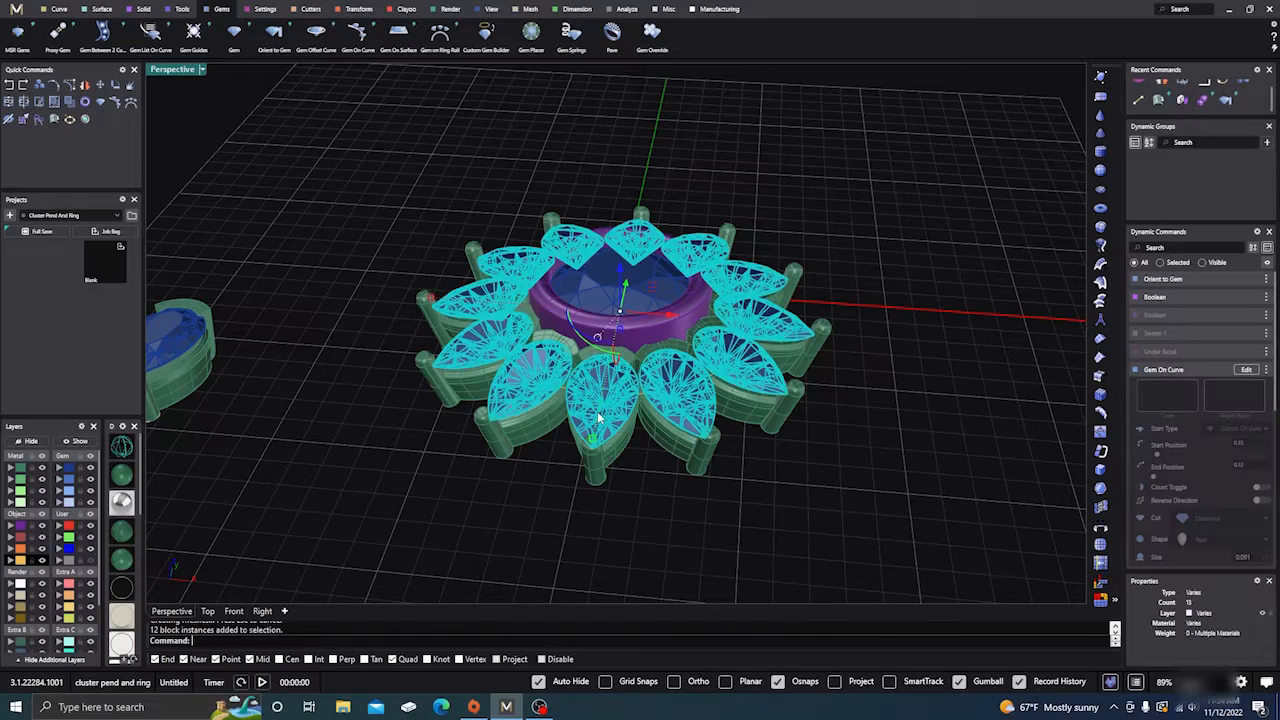
click(315, 35)
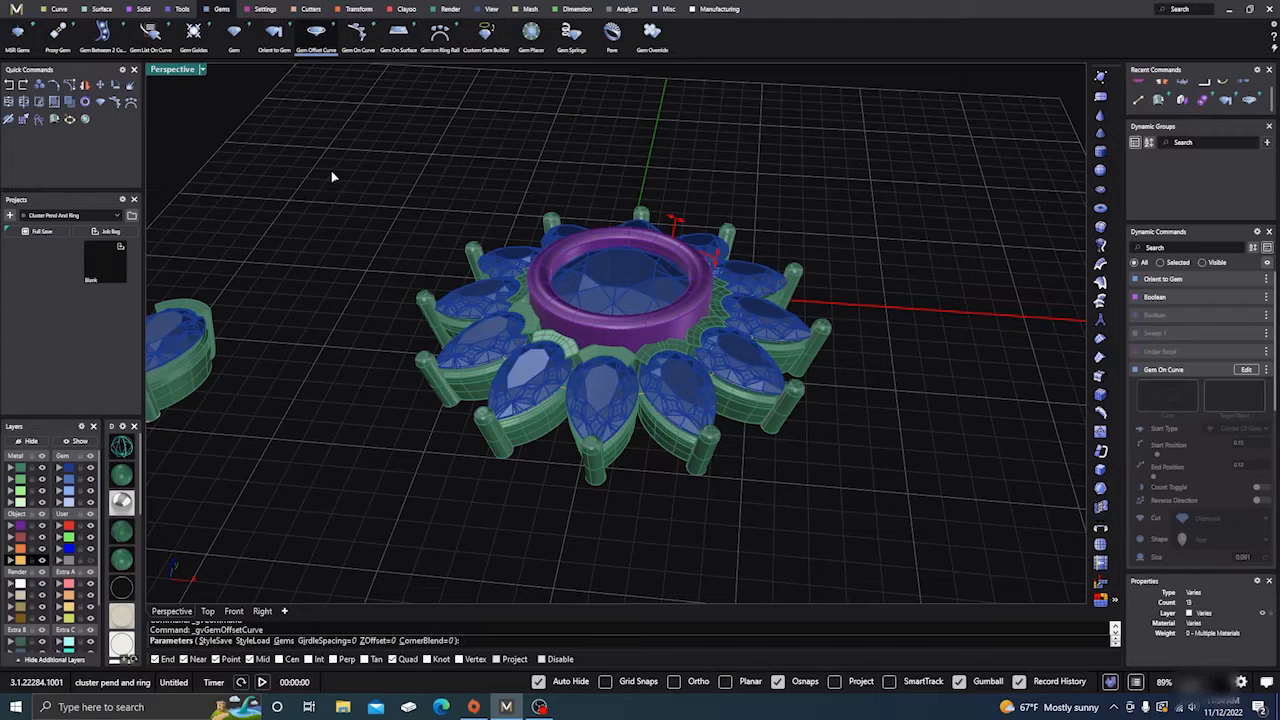
key(Return)
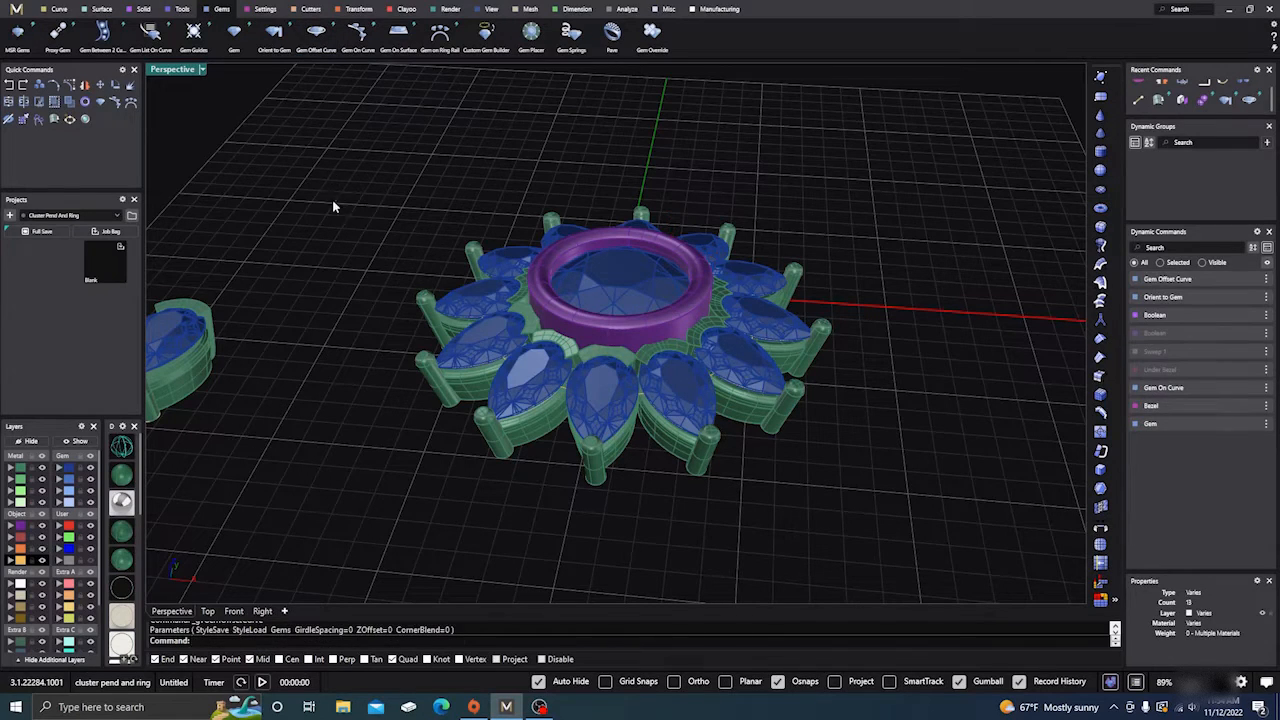
Hide the gem, metal and bezel layers, and move the circular guide curve to the hidden layer User 04.
click(90, 476)
click(42, 476)
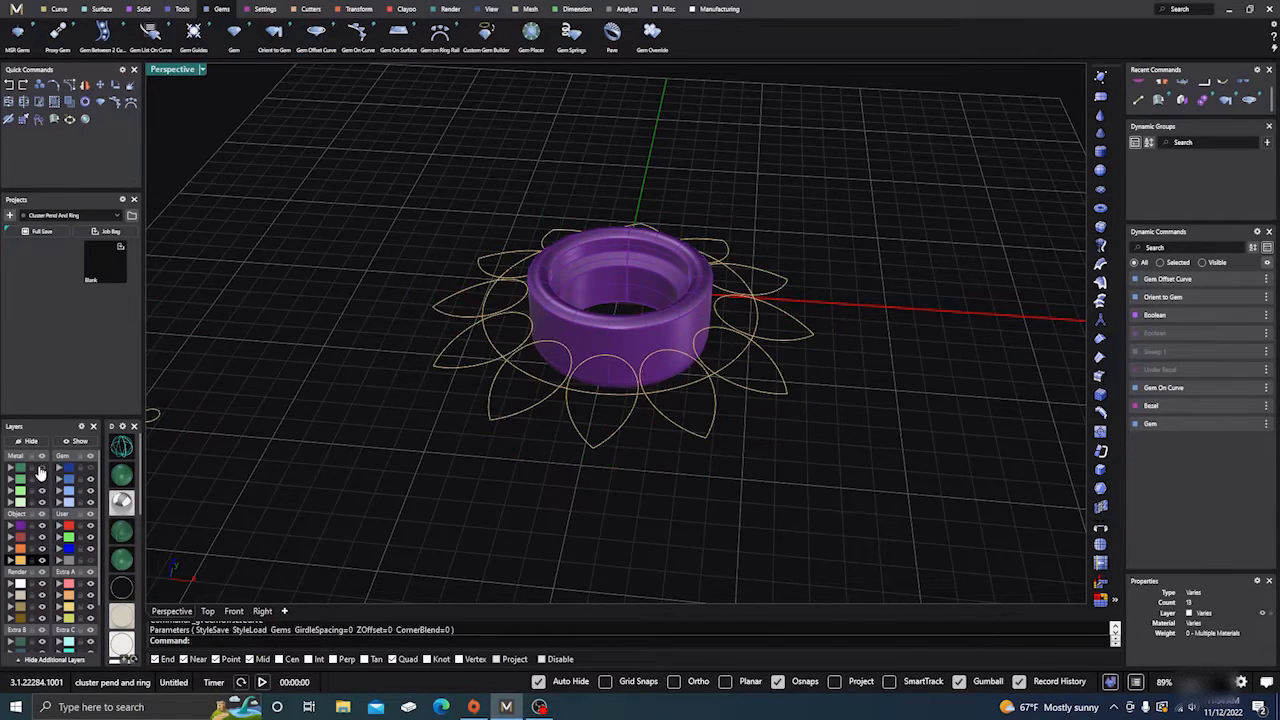
click(41, 527)
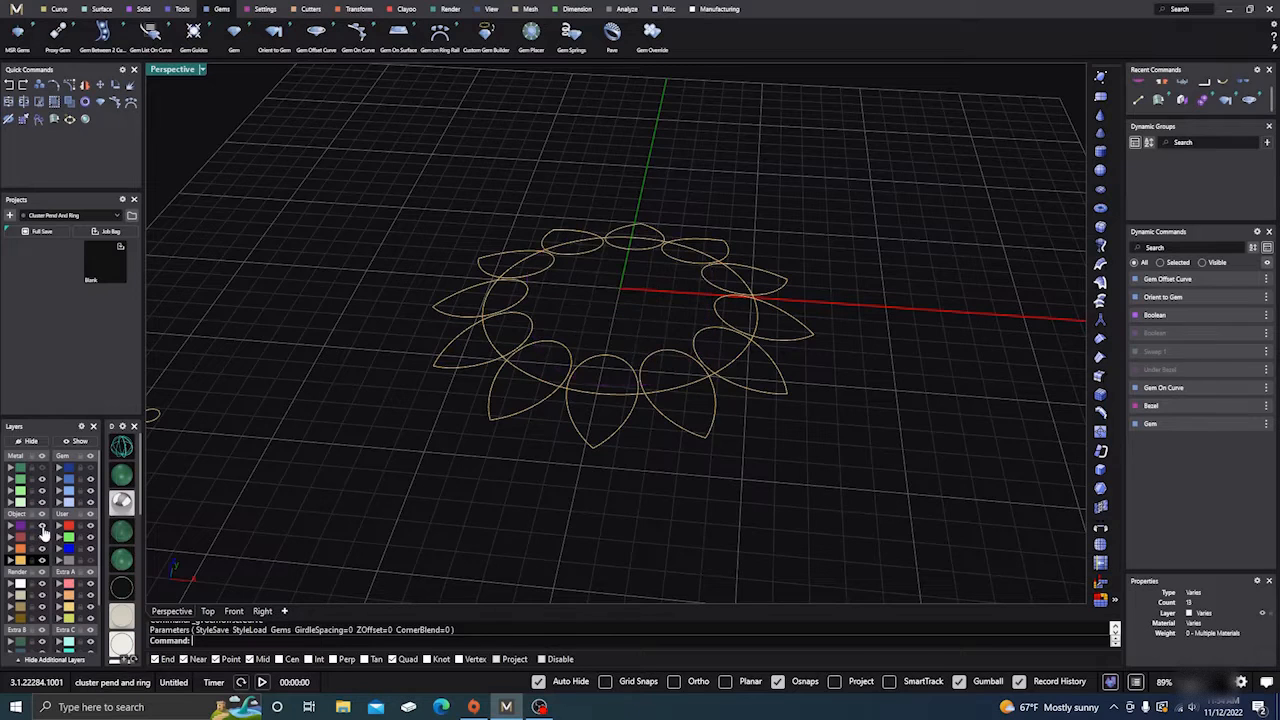
click(613, 393)
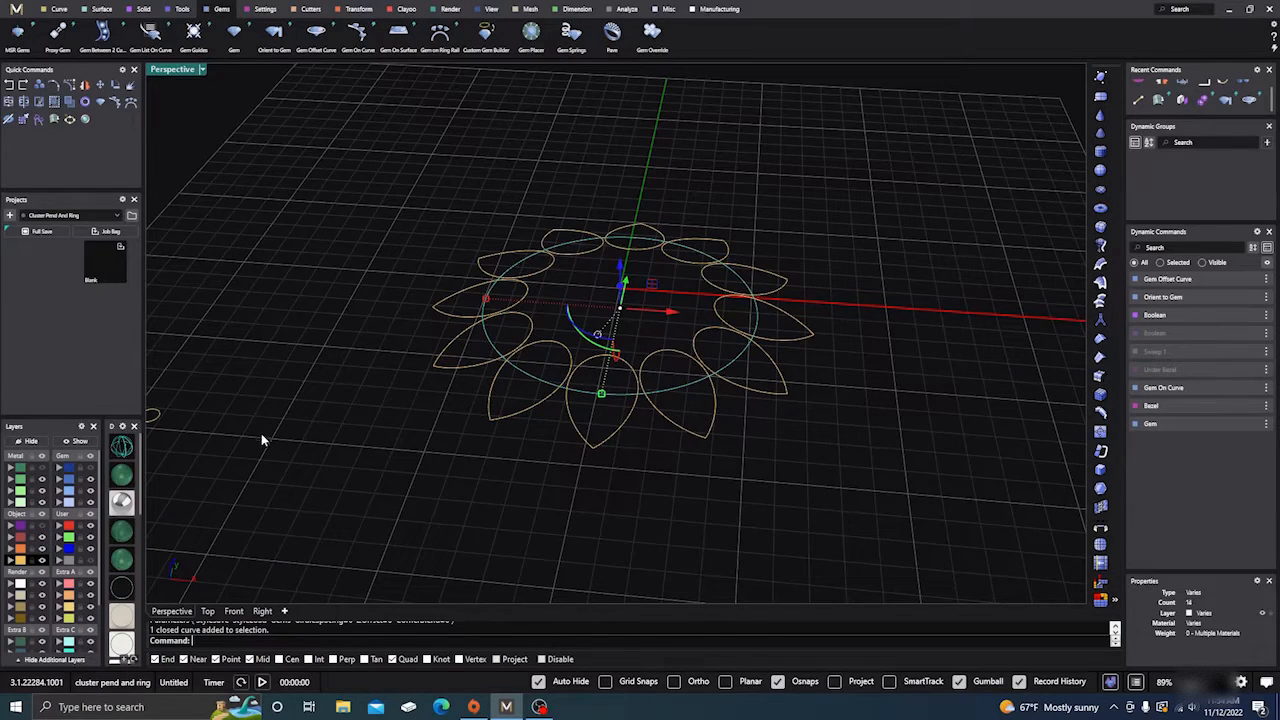
click(57, 560)
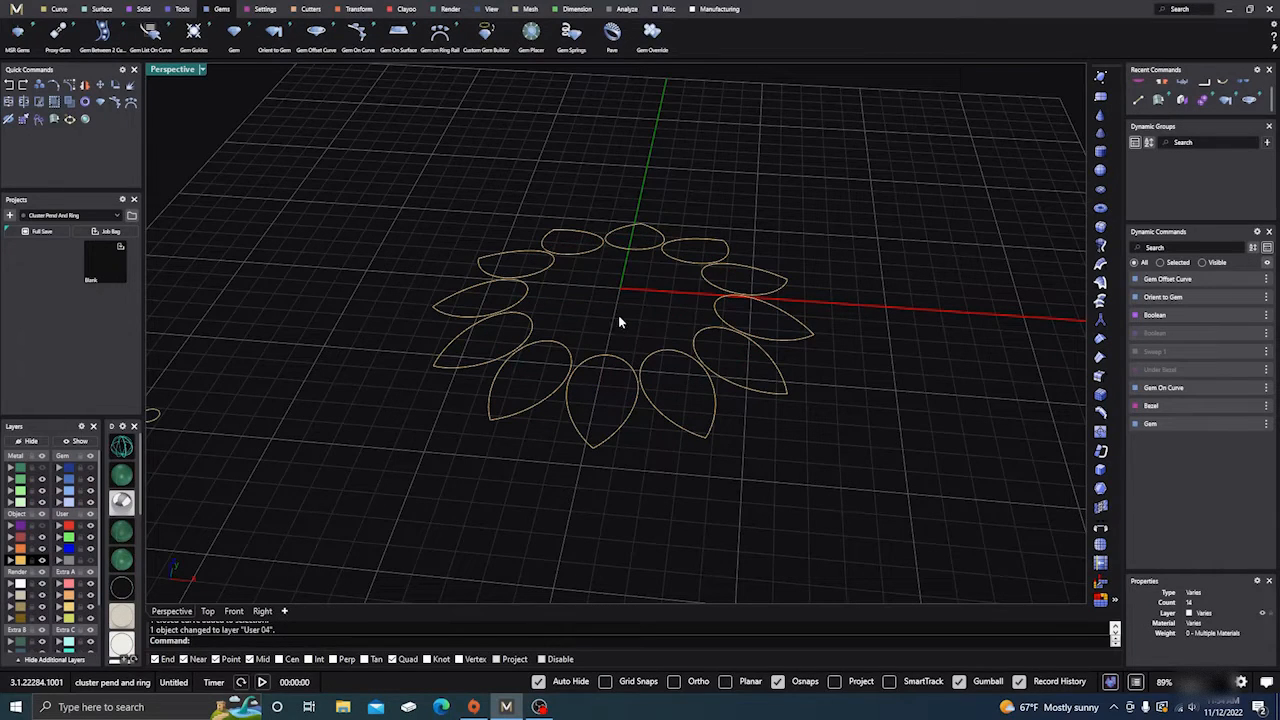
Move the three leftover construction curves of the separate pear setting to the hidden layer User 04.
click(629, 420)
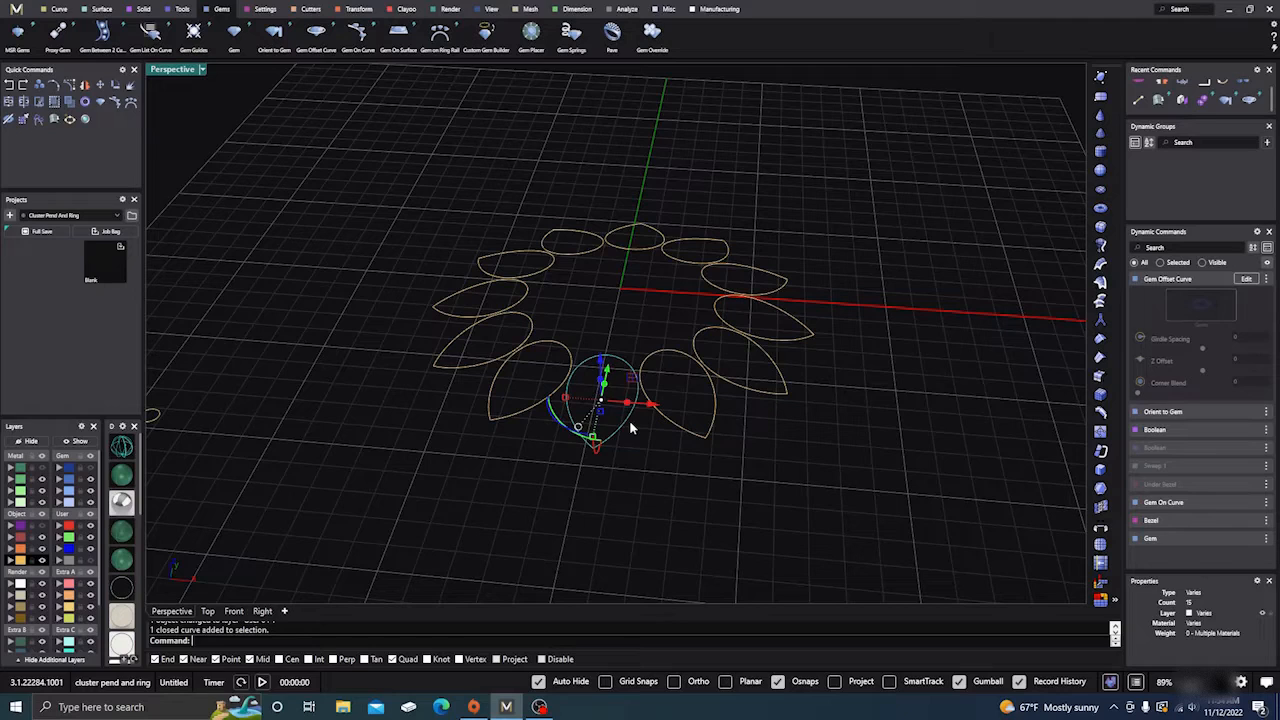
click(630, 332)
click(648, 359)
click(626, 292)
scroll(622, 289, down, 4)
right_drag(622, 291, 625, 350)
drag(371, 444, 291, 354)
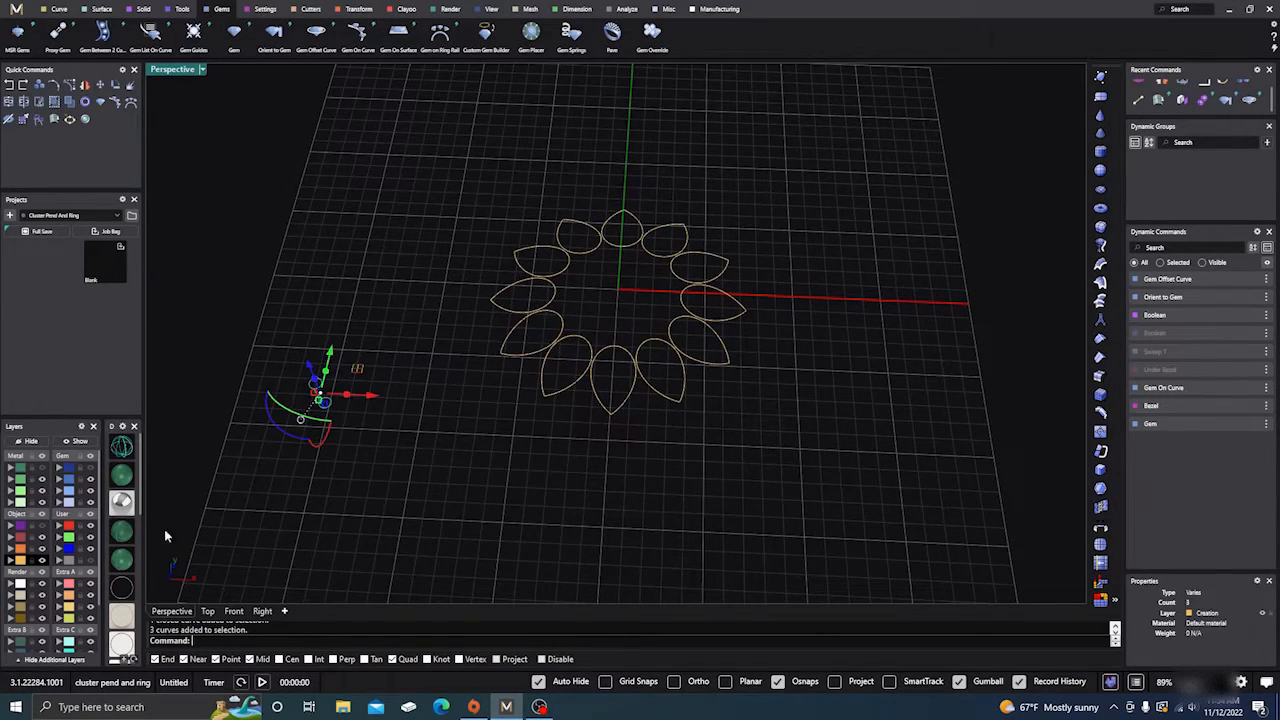
click(60, 564)
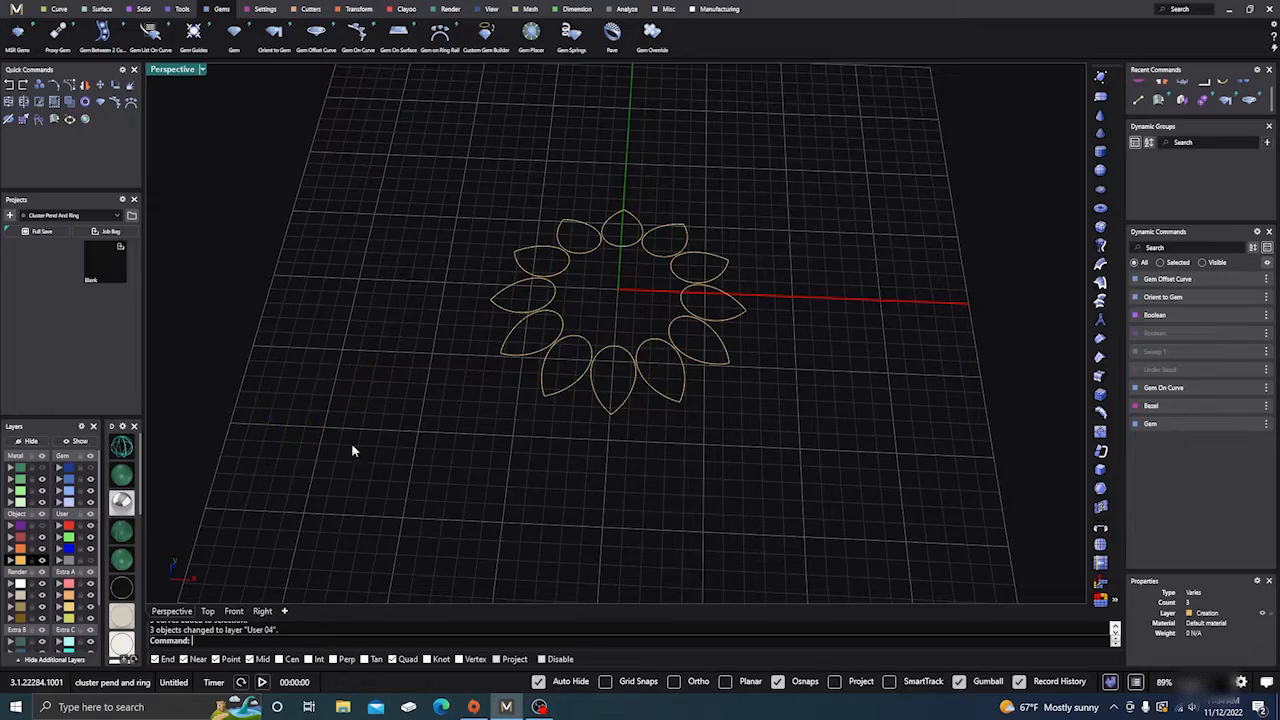
Project the twelve pear gem outlines flat onto the construction plane, deleting the input curves.
right_drag(603, 282, 634, 317)
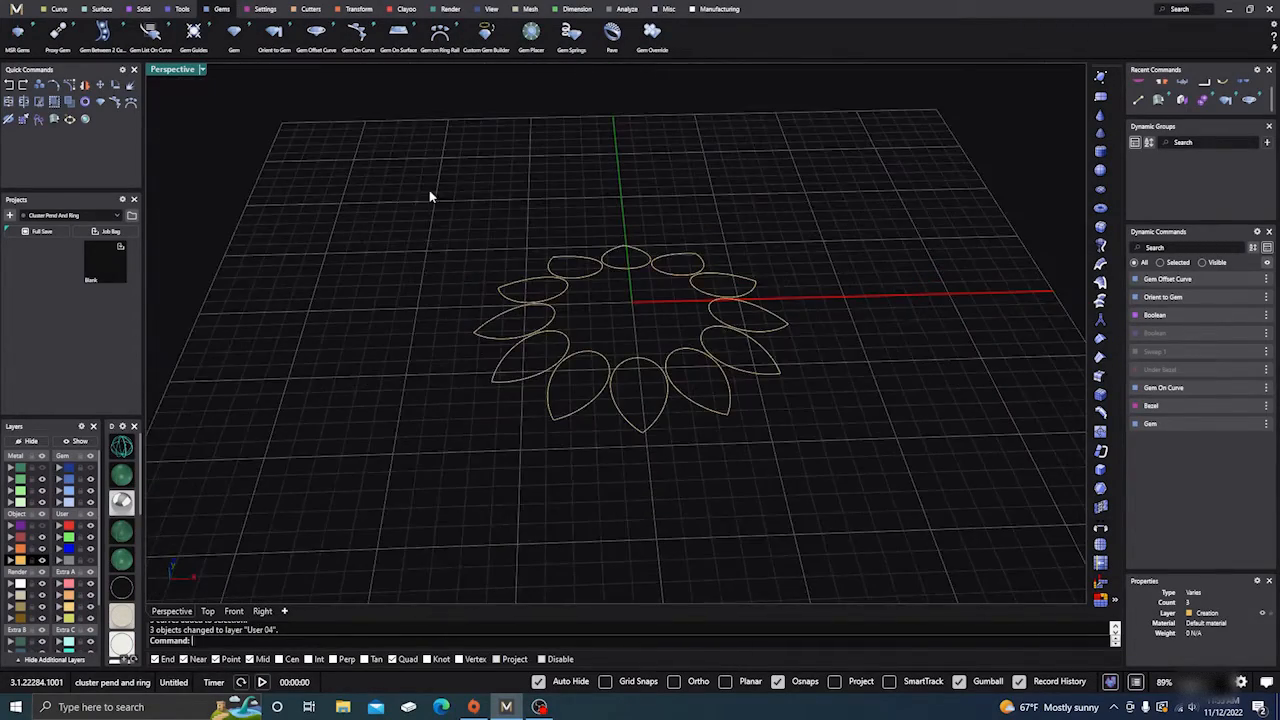
drag(429, 196, 855, 483)
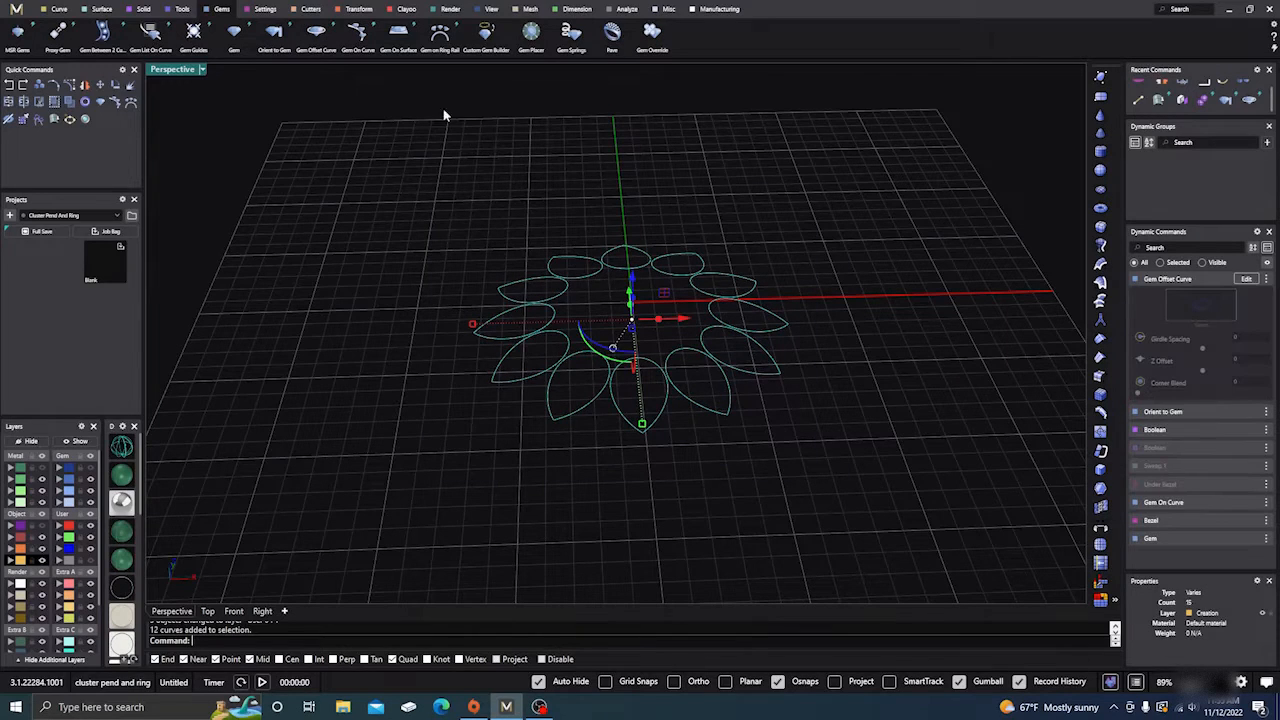
click(359, 10)
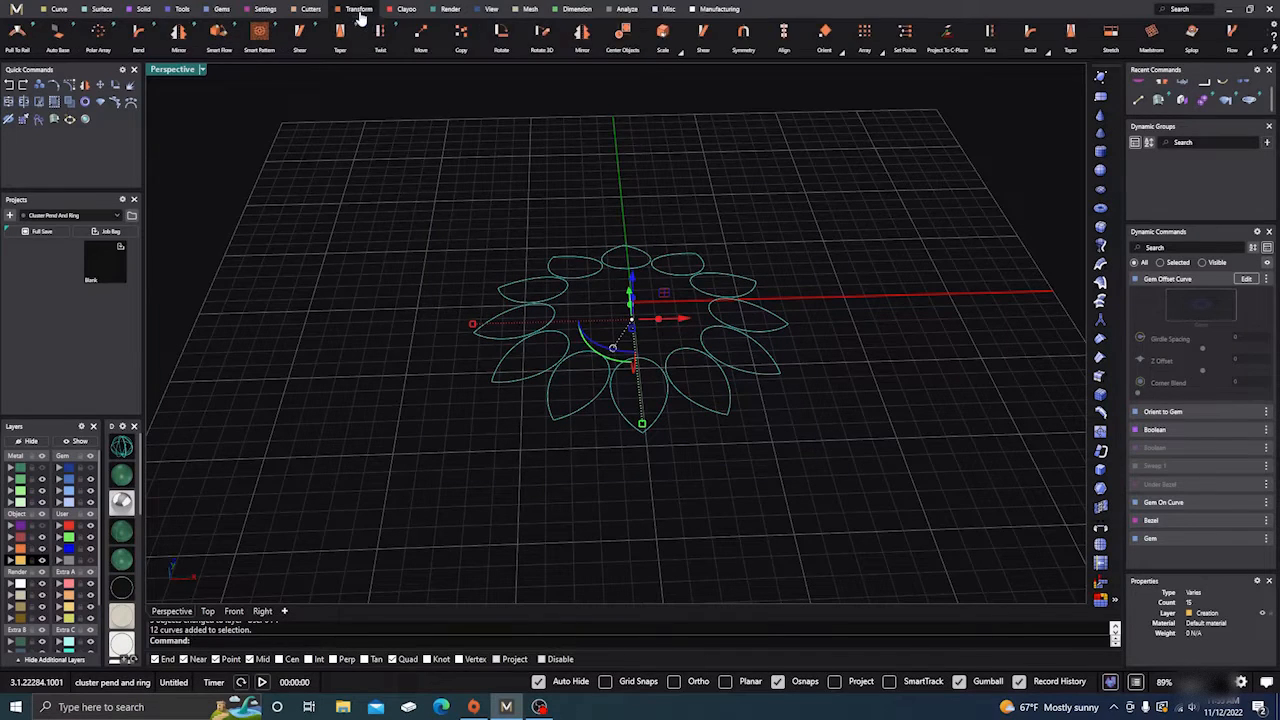
click(947, 33)
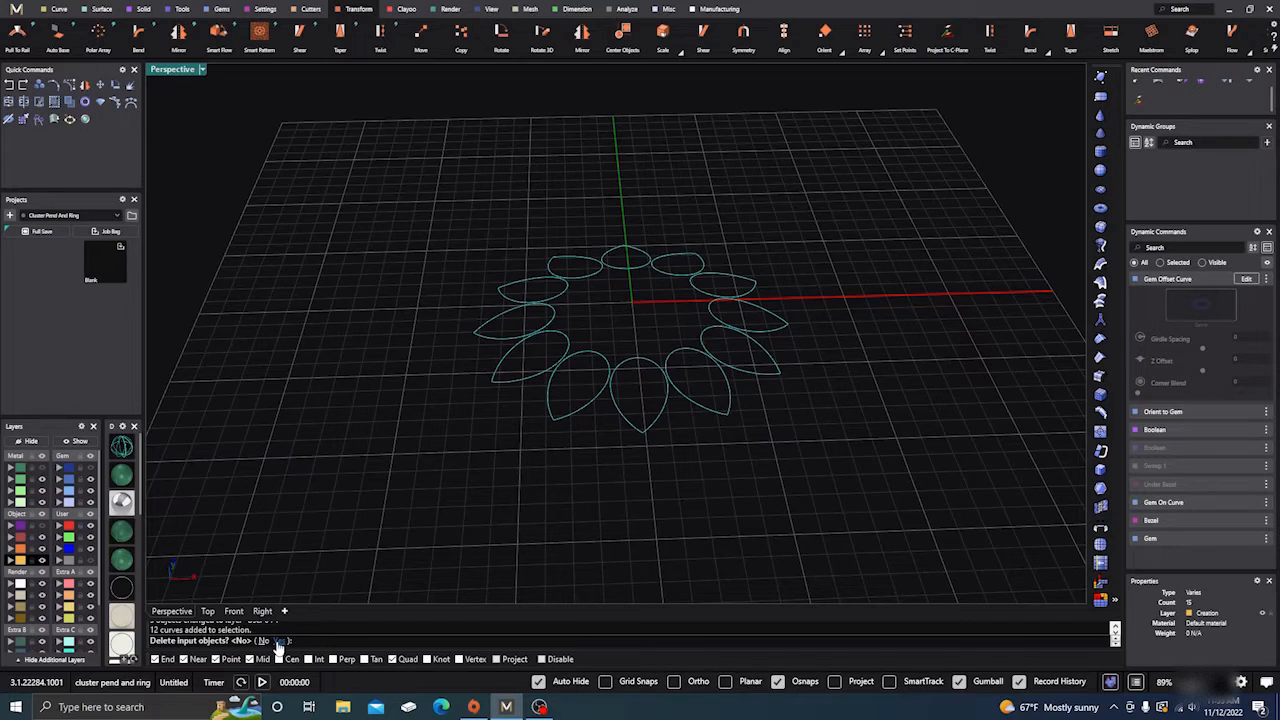
click(277, 642)
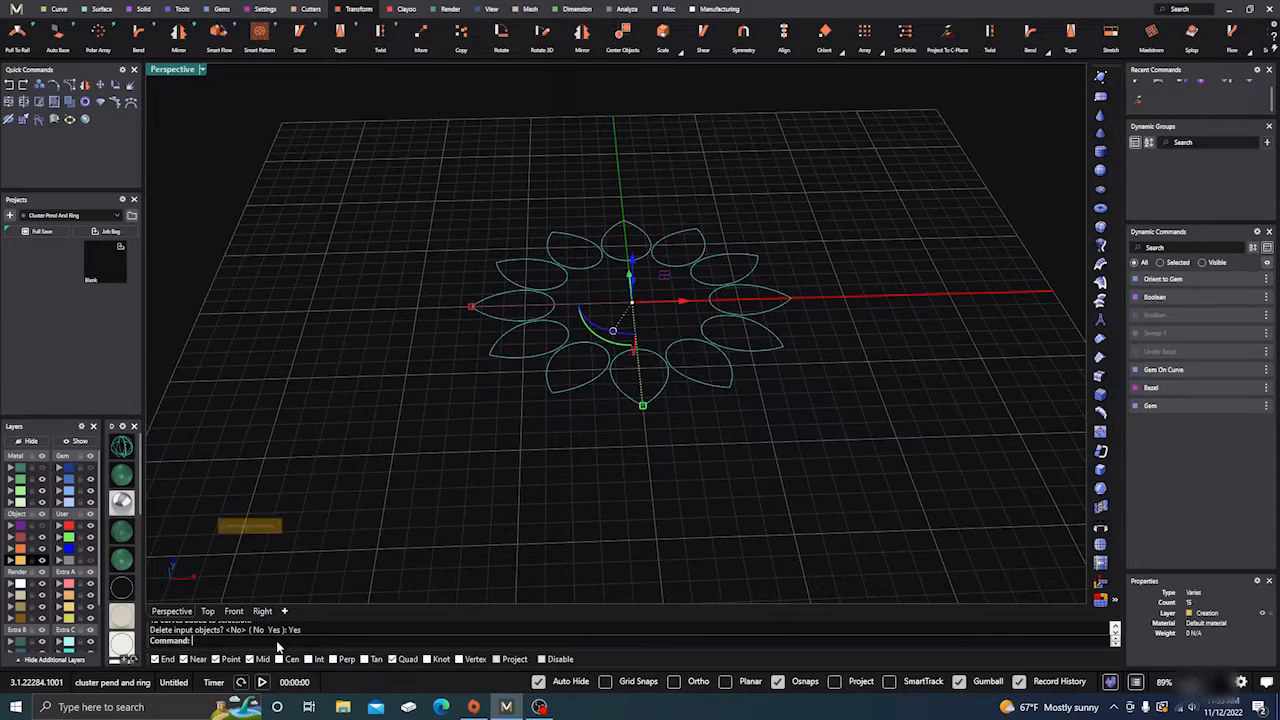
mouse_move(500, 497)
right_down()
mouse_move(500, 423)
mouse_move(502, 484)
right_up()
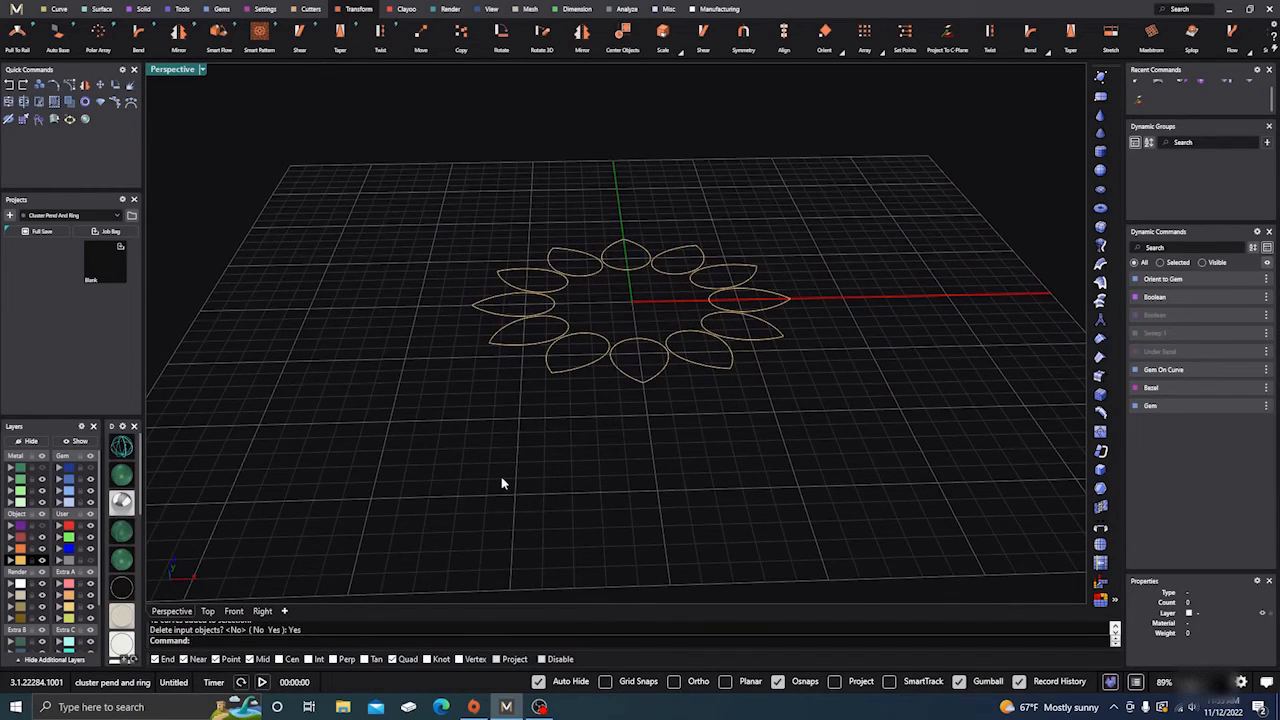
Show the metal, gem and bezel layers again together with the flattened outlines.
click(42, 478)
click(90, 478)
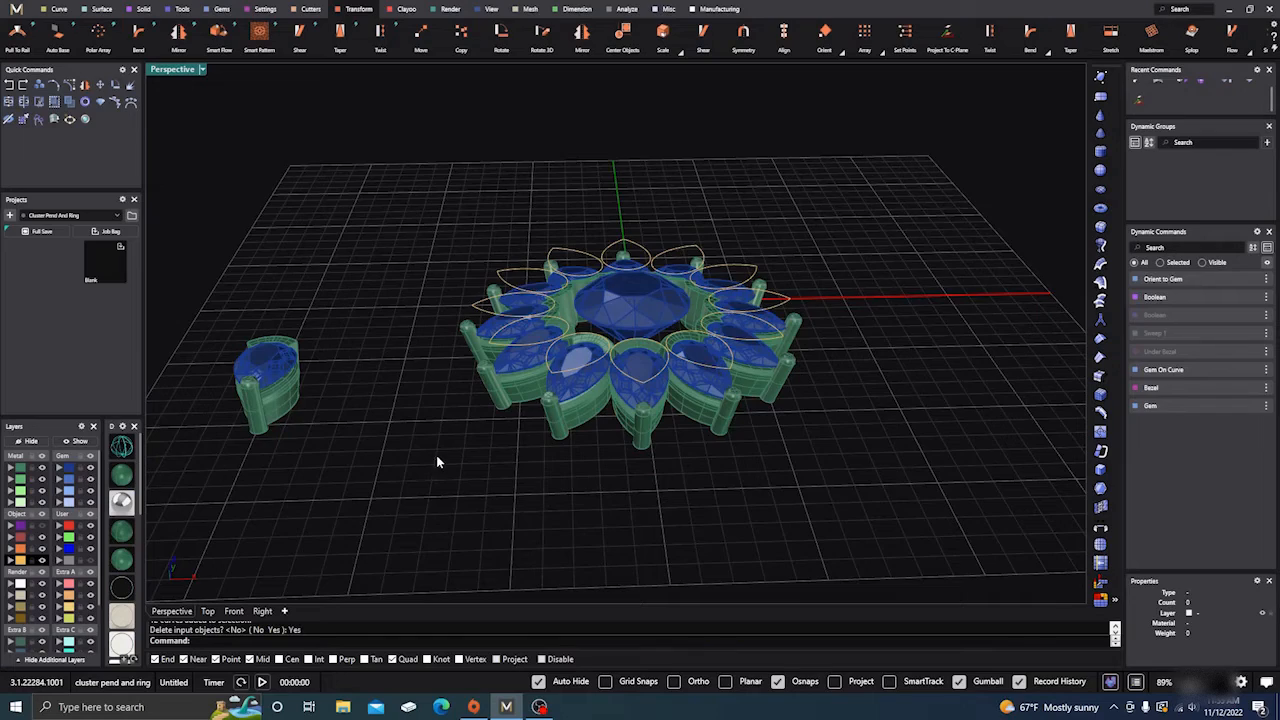
right_drag(437, 457, 430, 504)
click(42, 526)
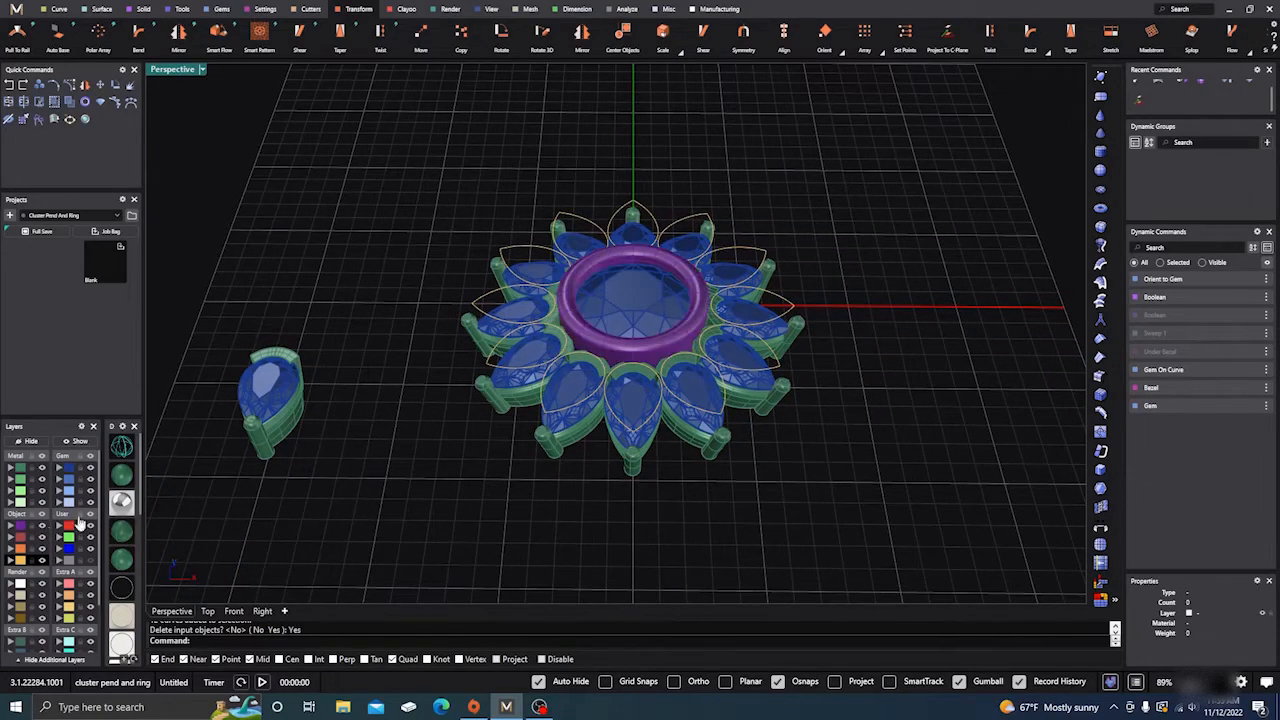
right_drag(393, 464, 385, 525)
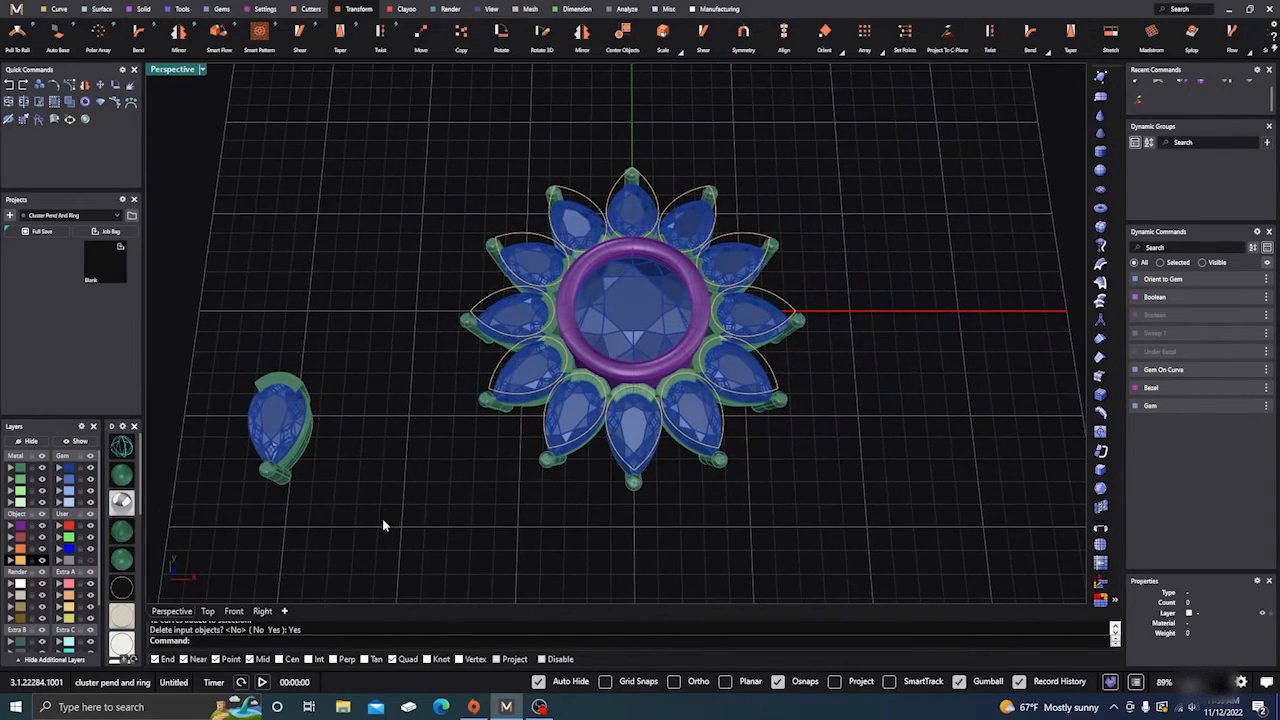
Set both the Perspective and Top views to wireframe display, with the cluster framed in the Top view.
click(121, 447)
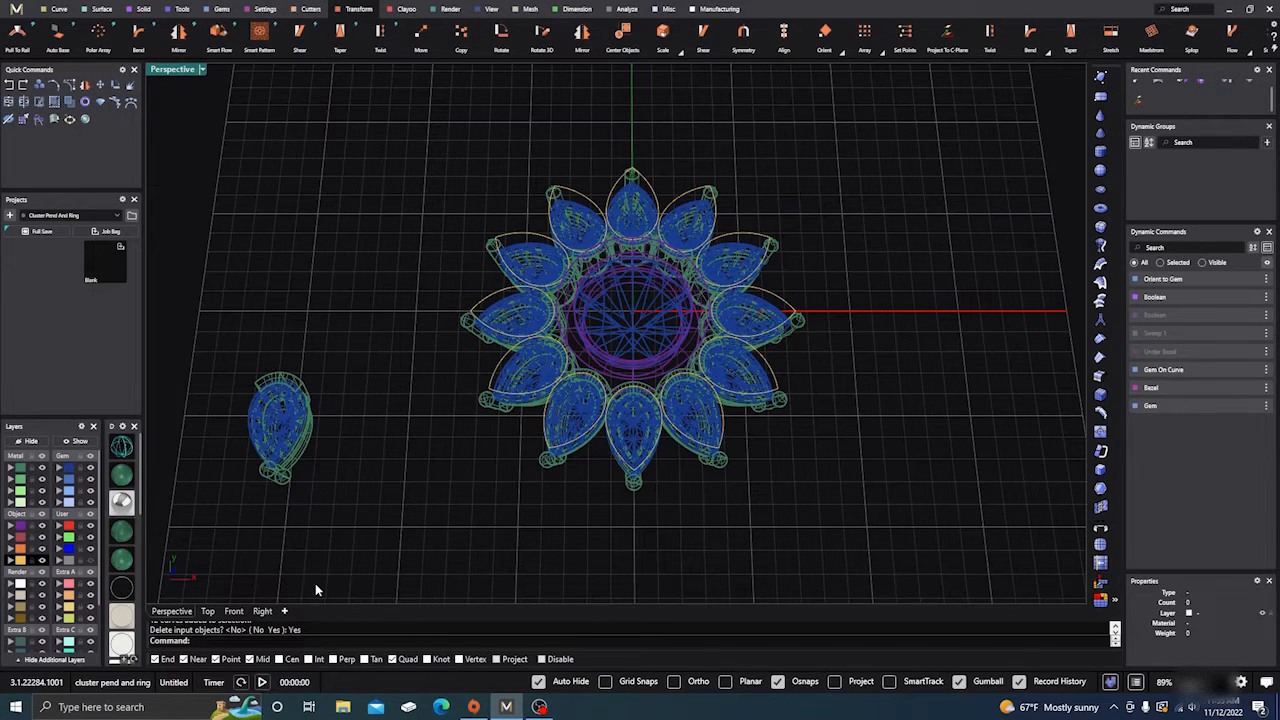
click(208, 611)
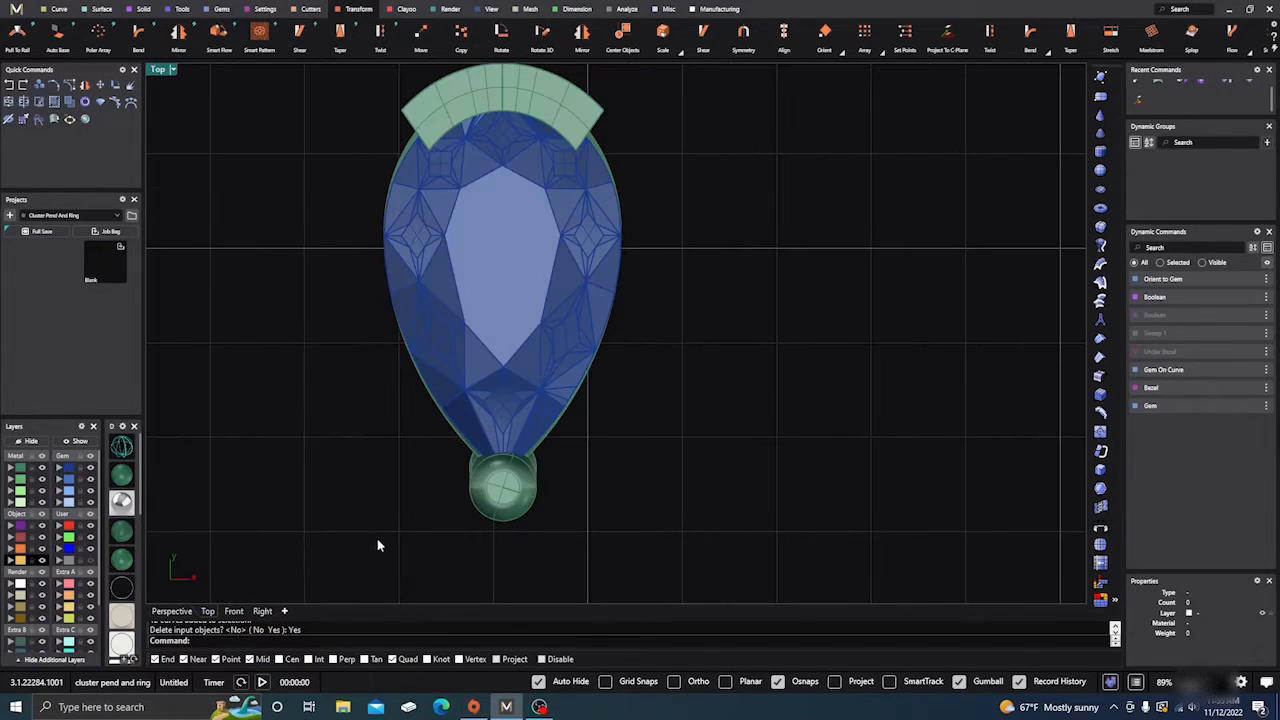
scroll(377, 545, down, 6)
scroll(666, 385, up, 4)
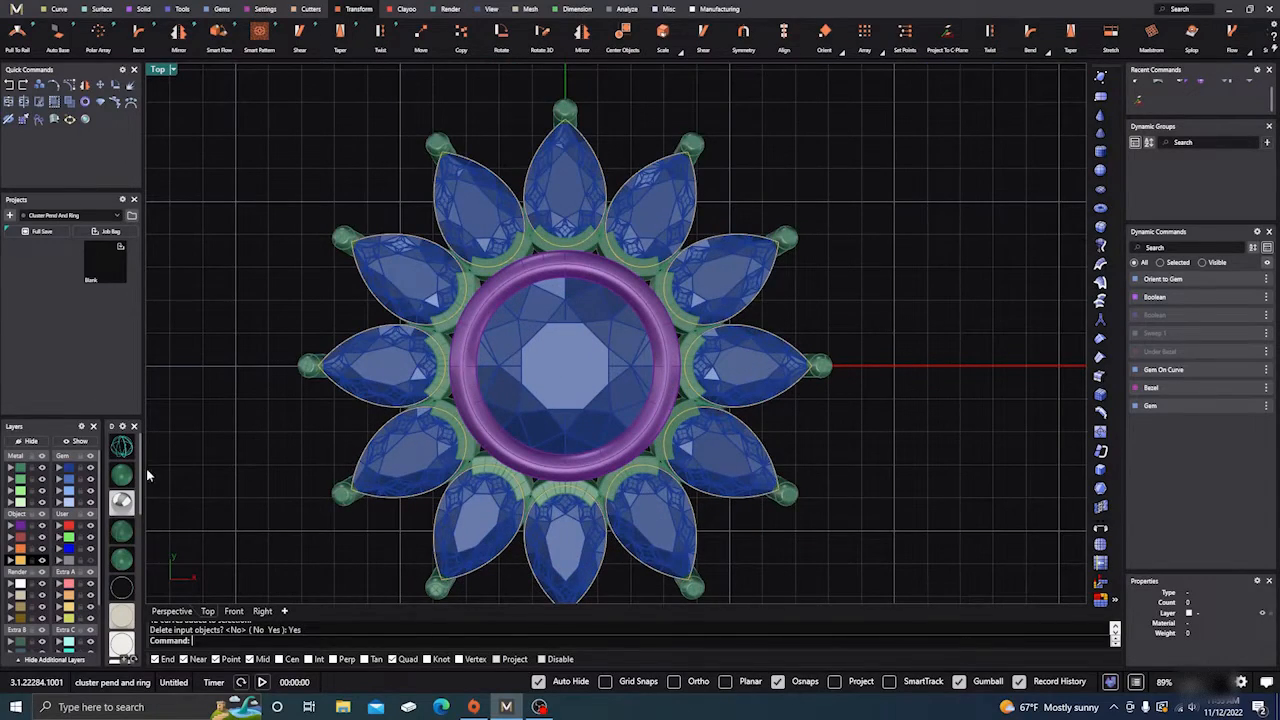
click(121, 447)
scroll(517, 373, down, 2)
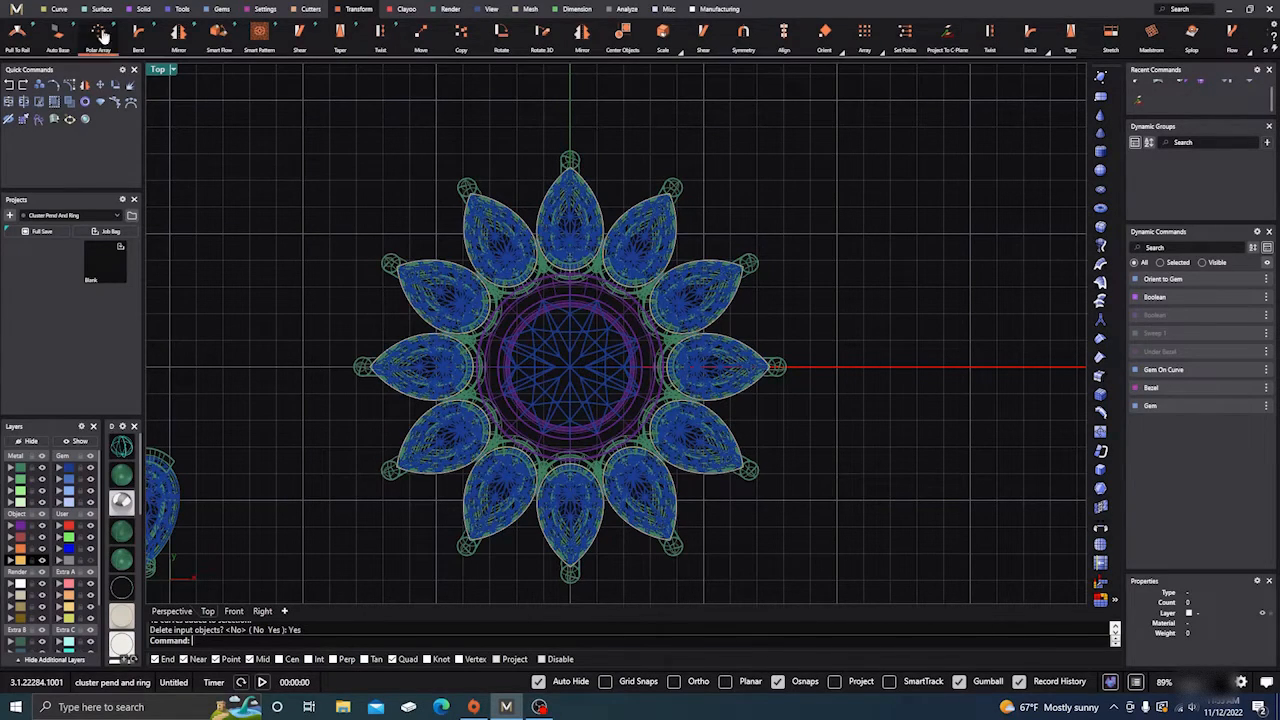
With object snaps off, draw a circle centred at 0,0,0 about 10.5 mm in diameter, crossing the pear outlines near their rounded ends.
click(59, 9)
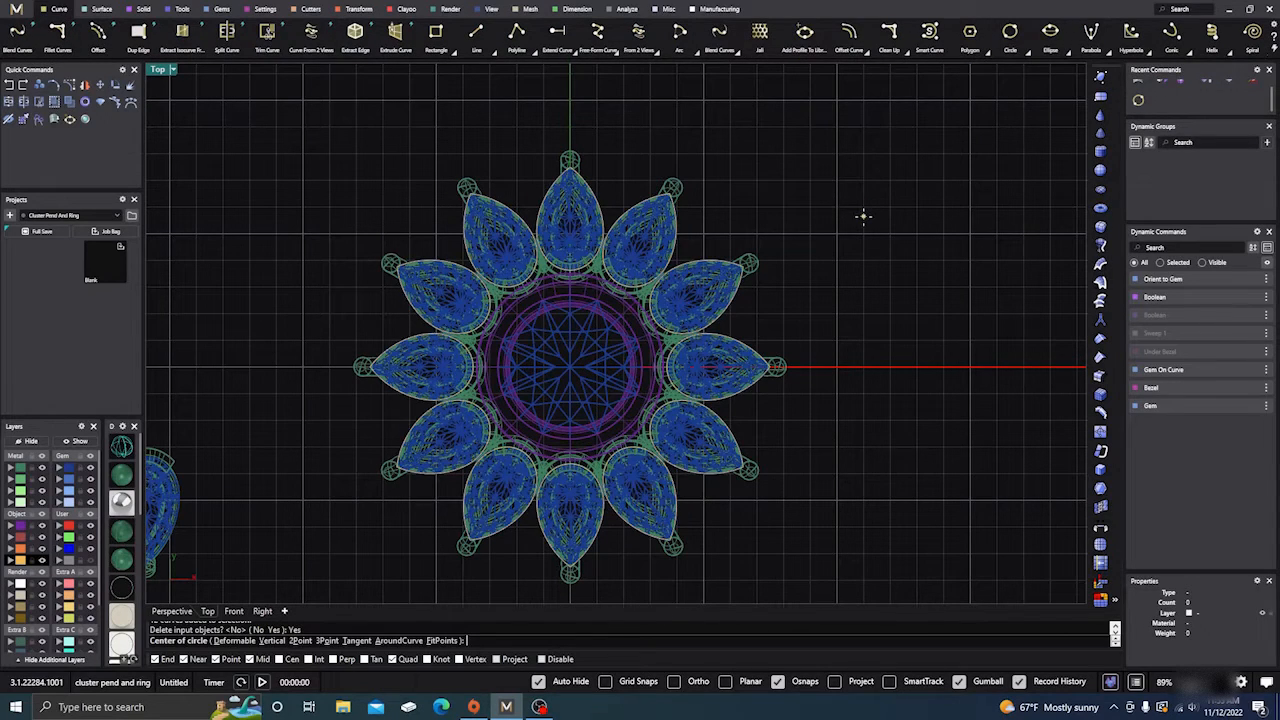
text(0,0,0)
key(Return)
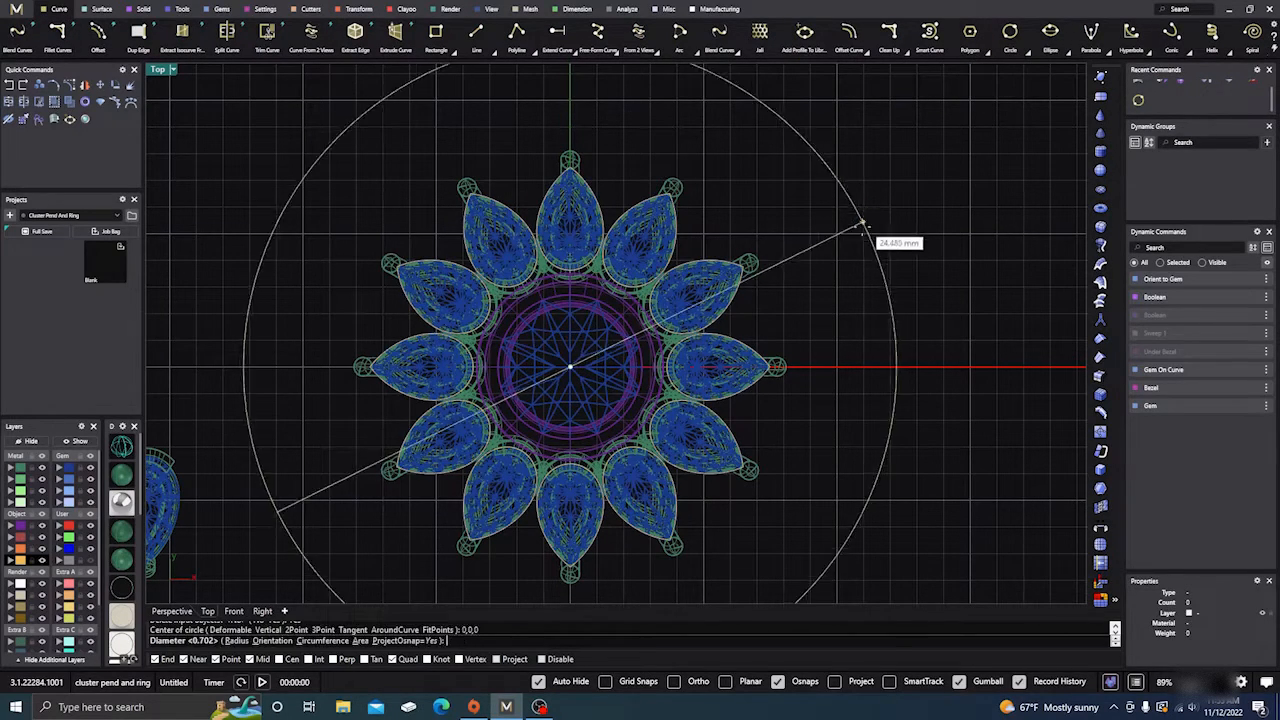
click(777, 681)
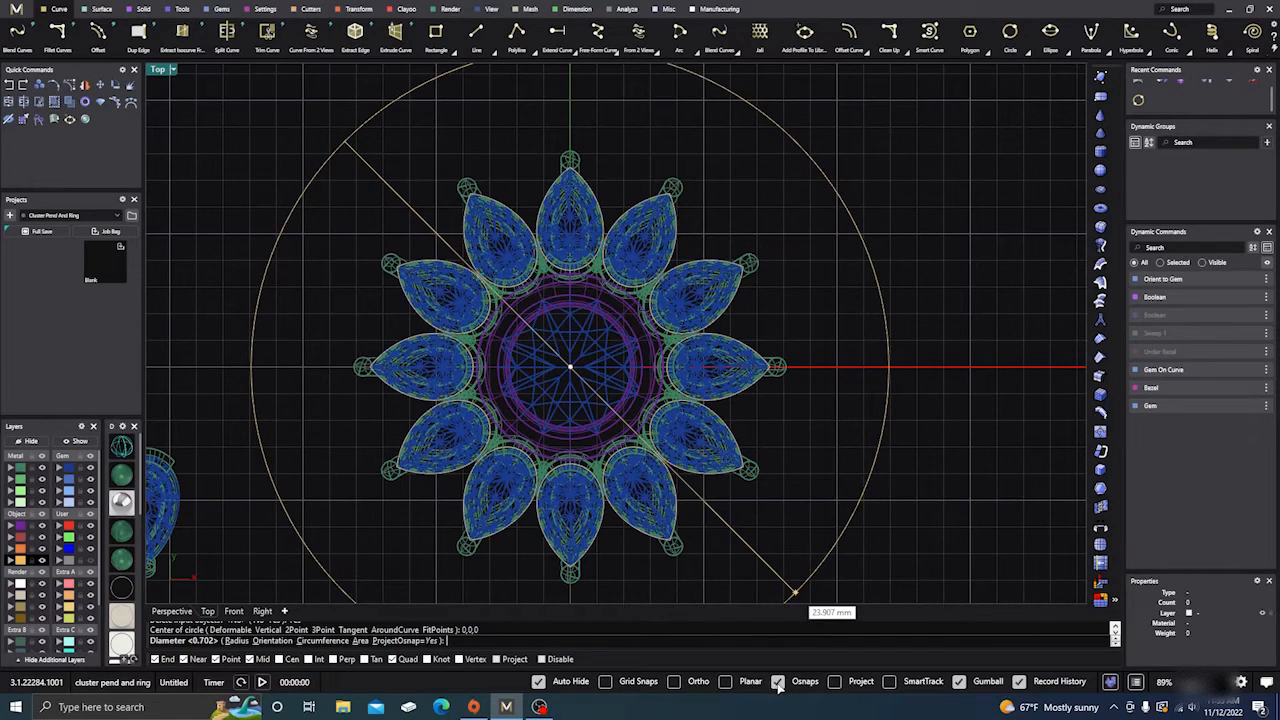
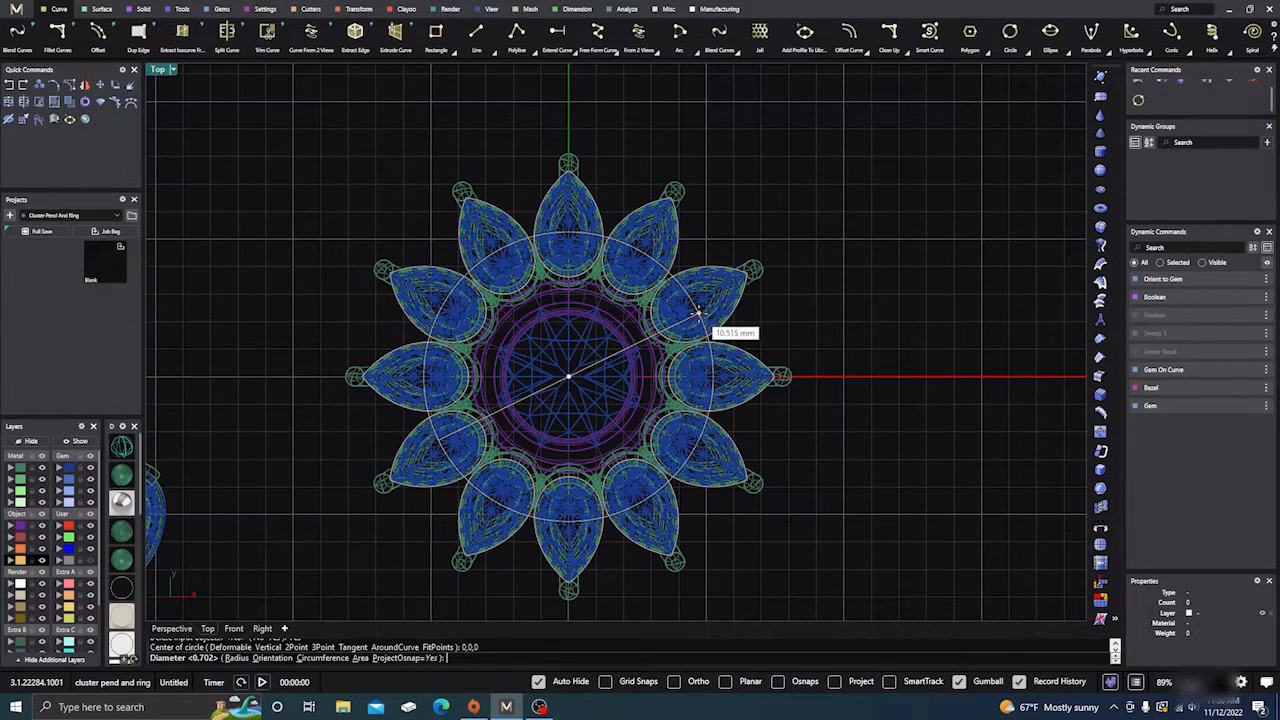
click(698, 313)
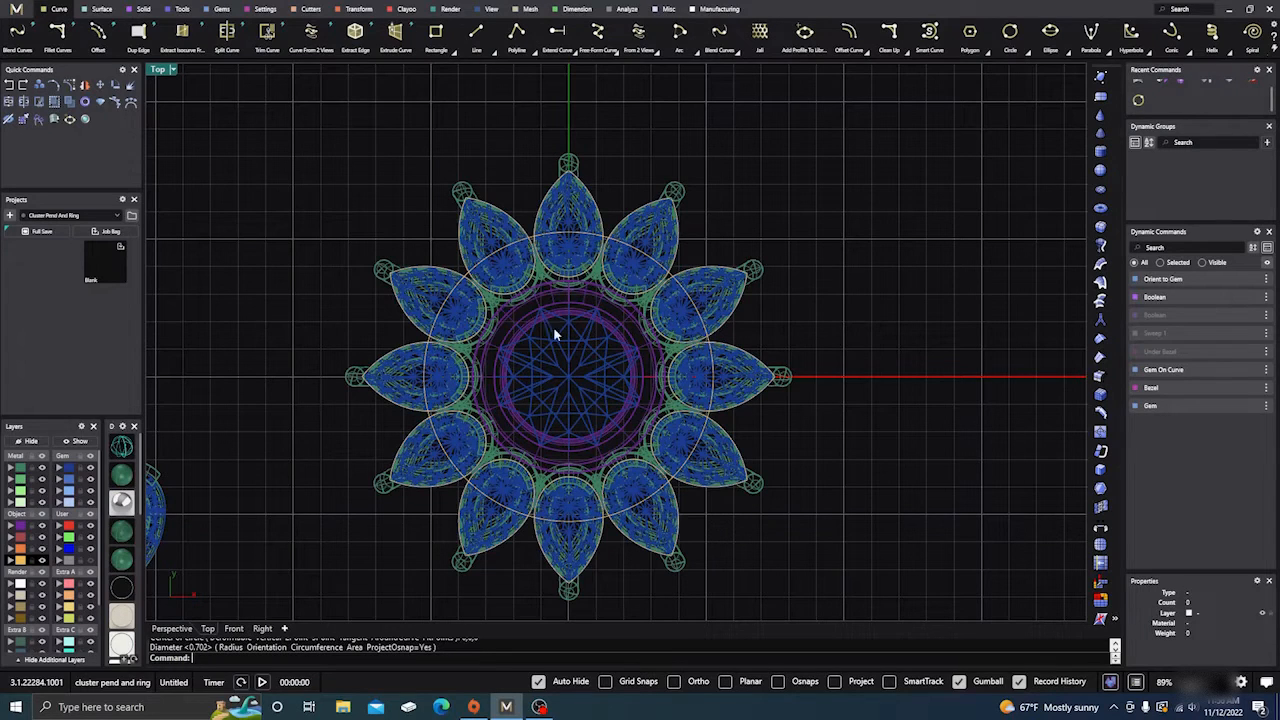
Hide the gem, metal and bezel layers to isolate the circle and the pear outlines.
click(172, 628)
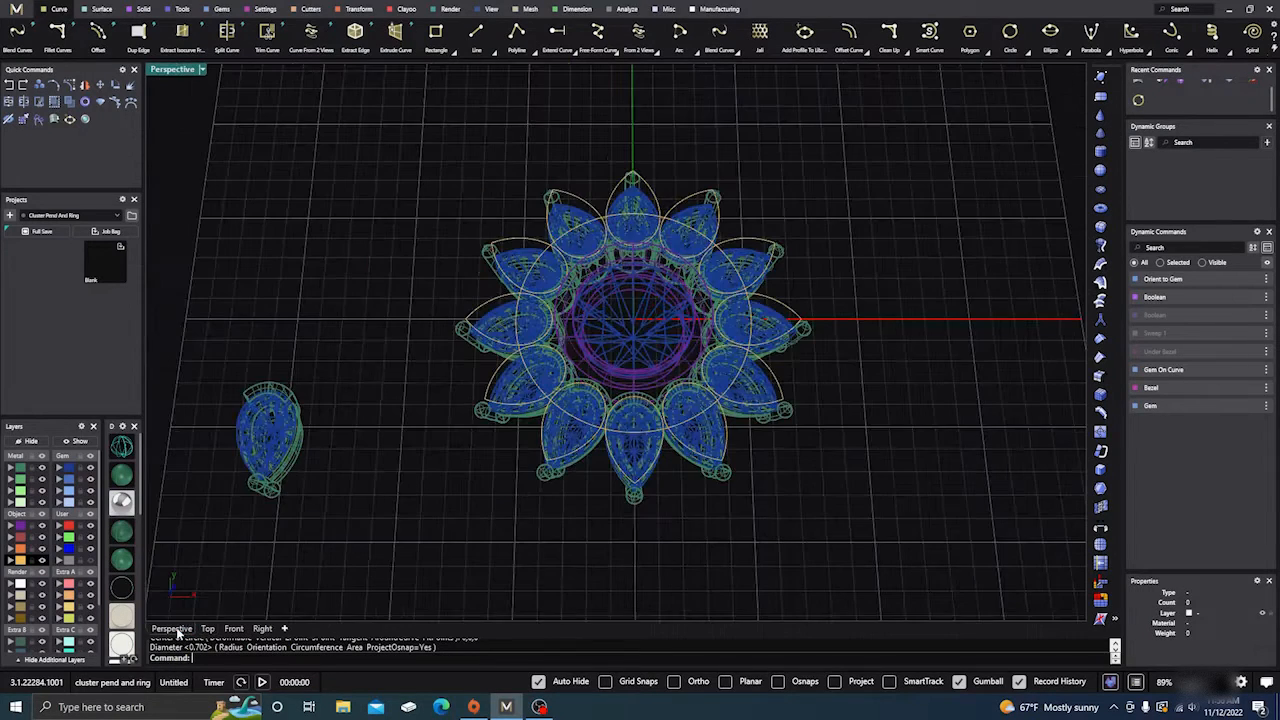
click(90, 468)
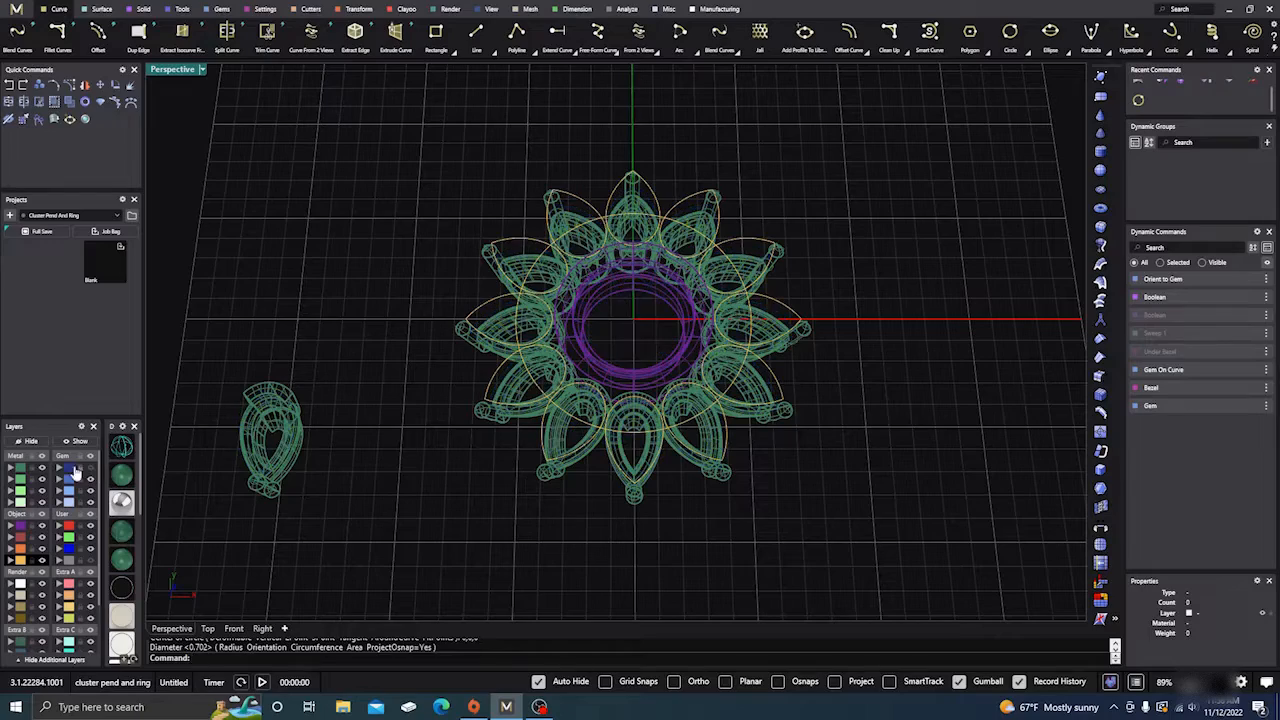
click(42, 468)
click(42, 526)
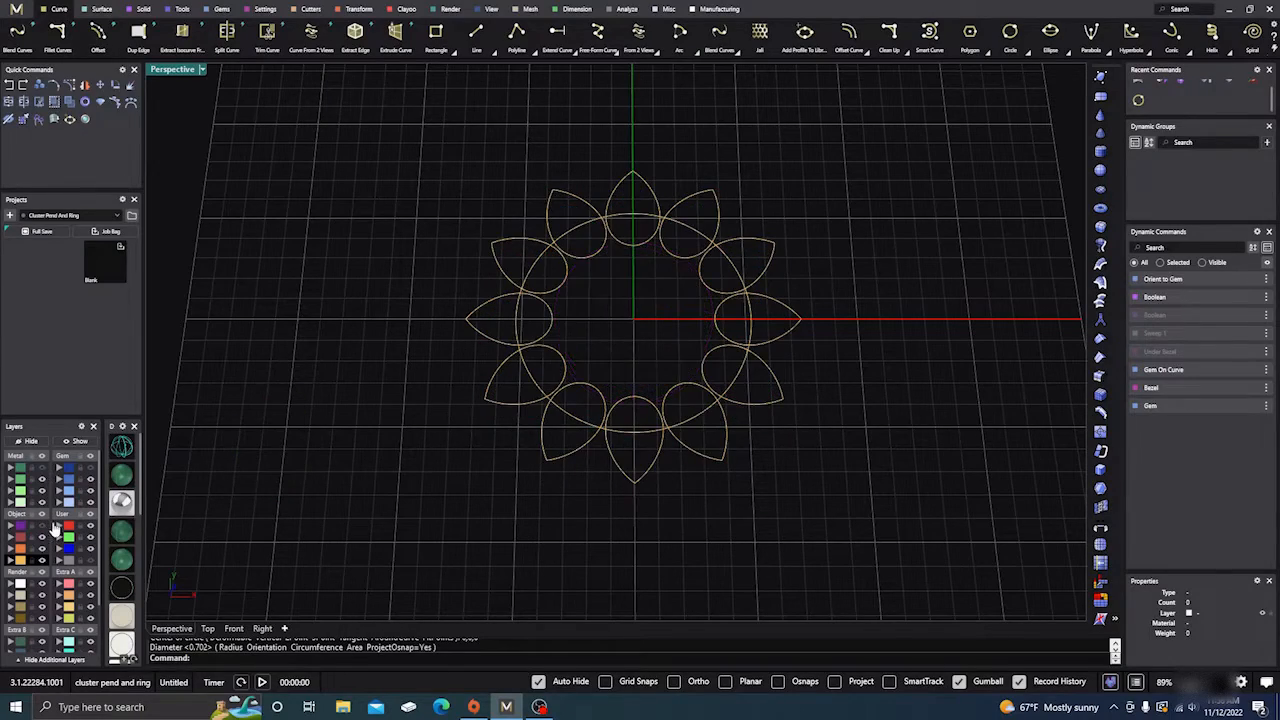
right_drag(408, 475, 528, 465)
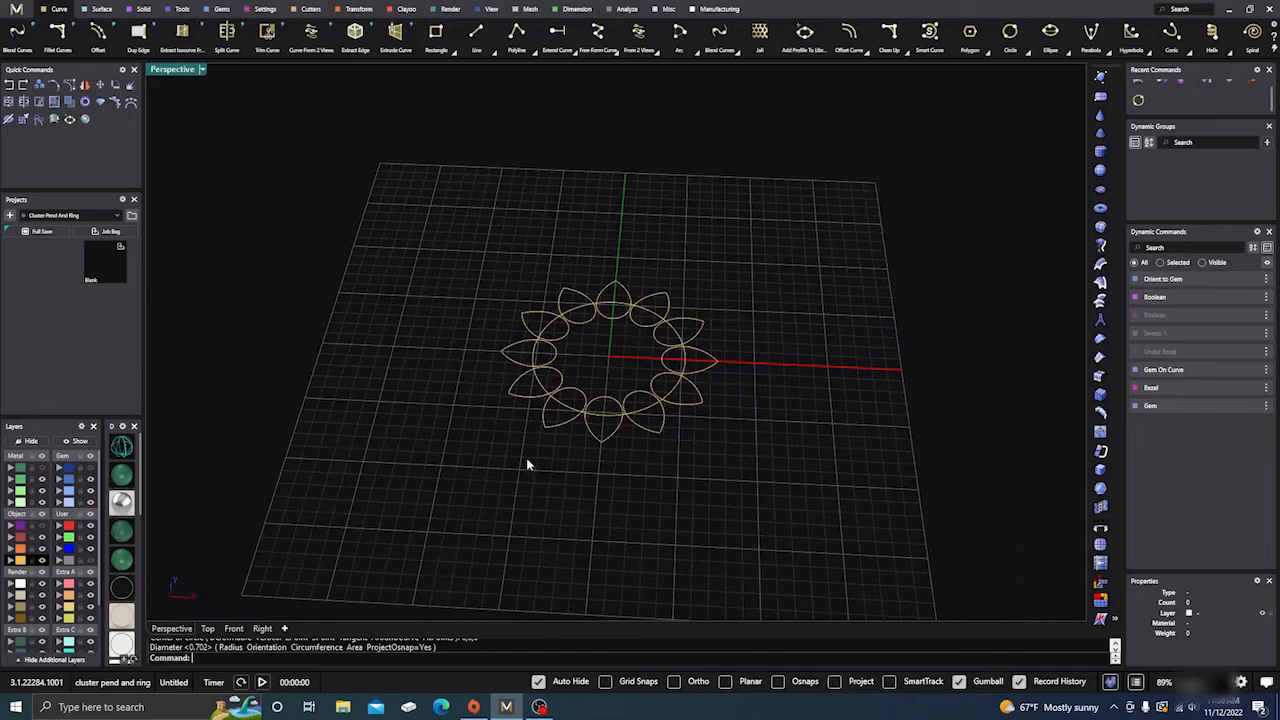
Using the circle and all twelve pear outlines as cutting curves, trim away the rounded outline ends inside the circle.
click(207, 628)
drag(380, 192, 806, 565)
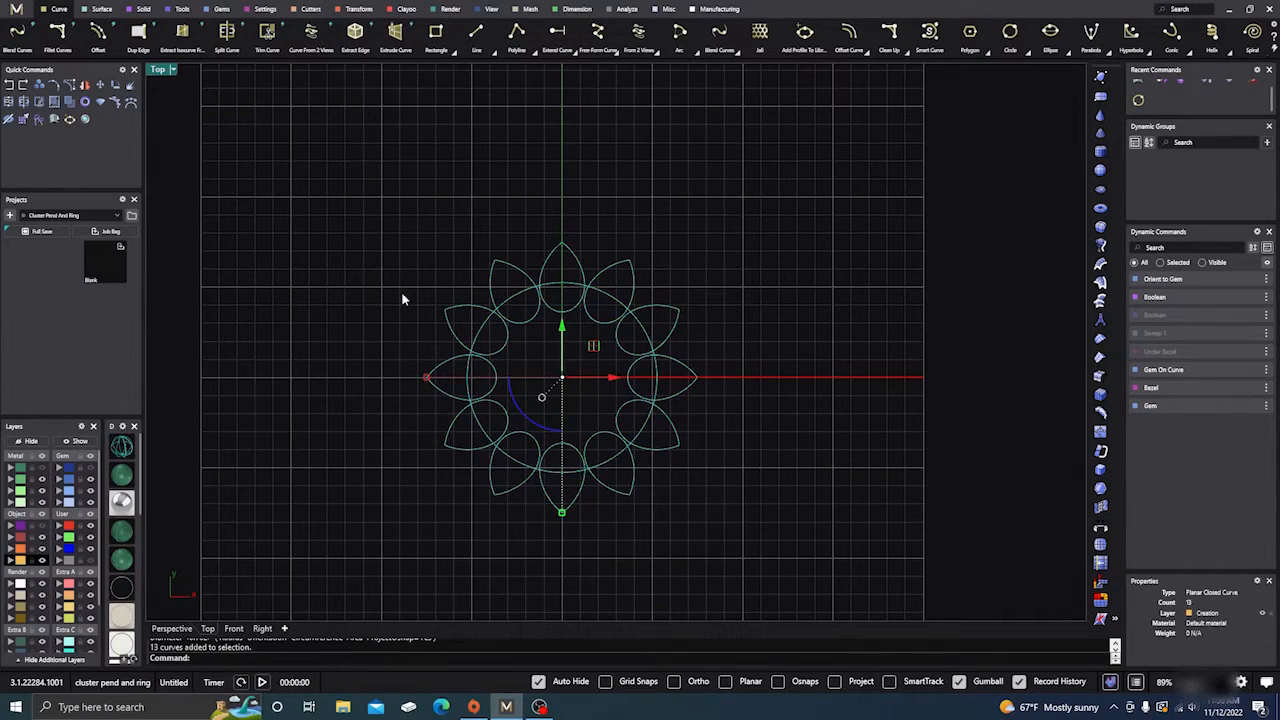
click(39, 119)
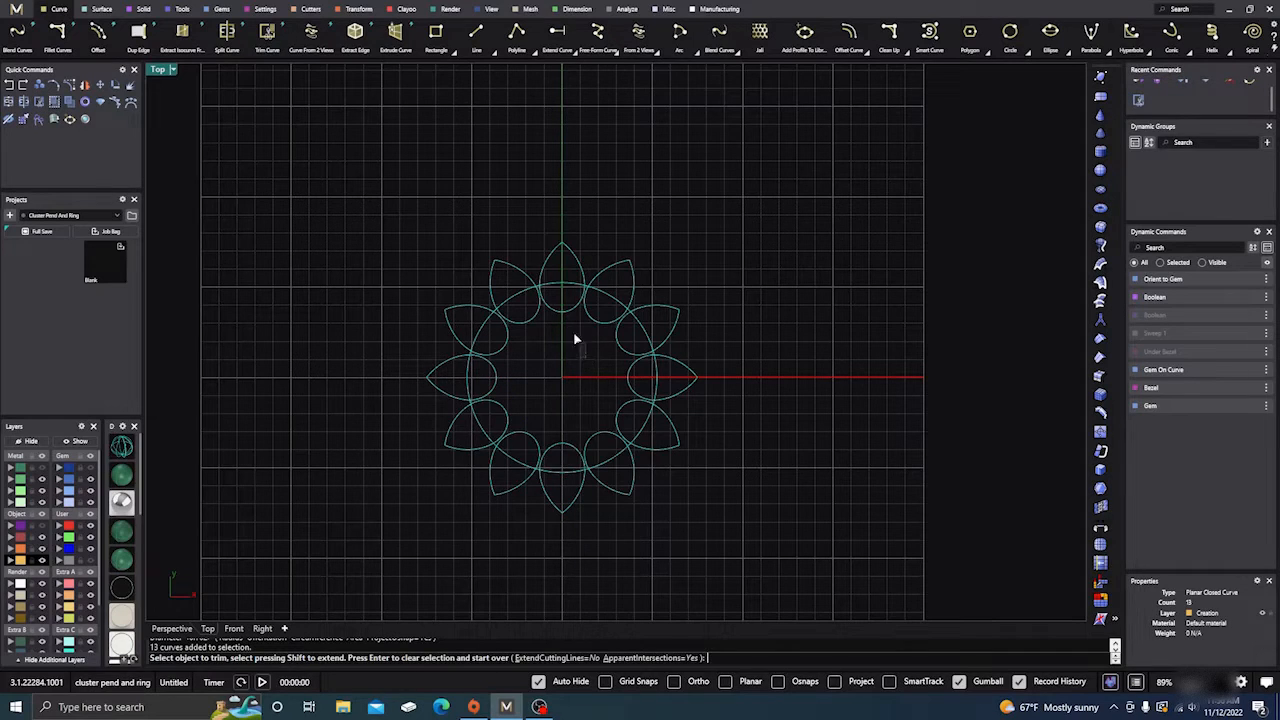
click(543, 319)
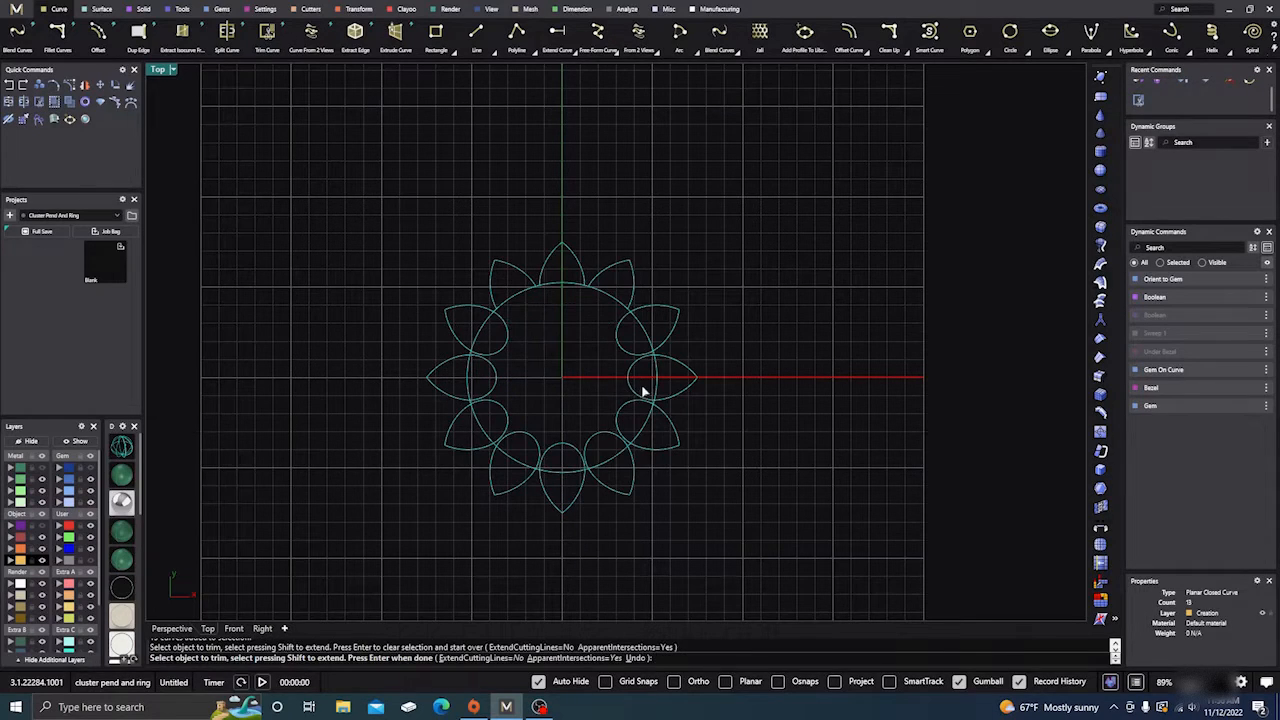
click(616, 353)
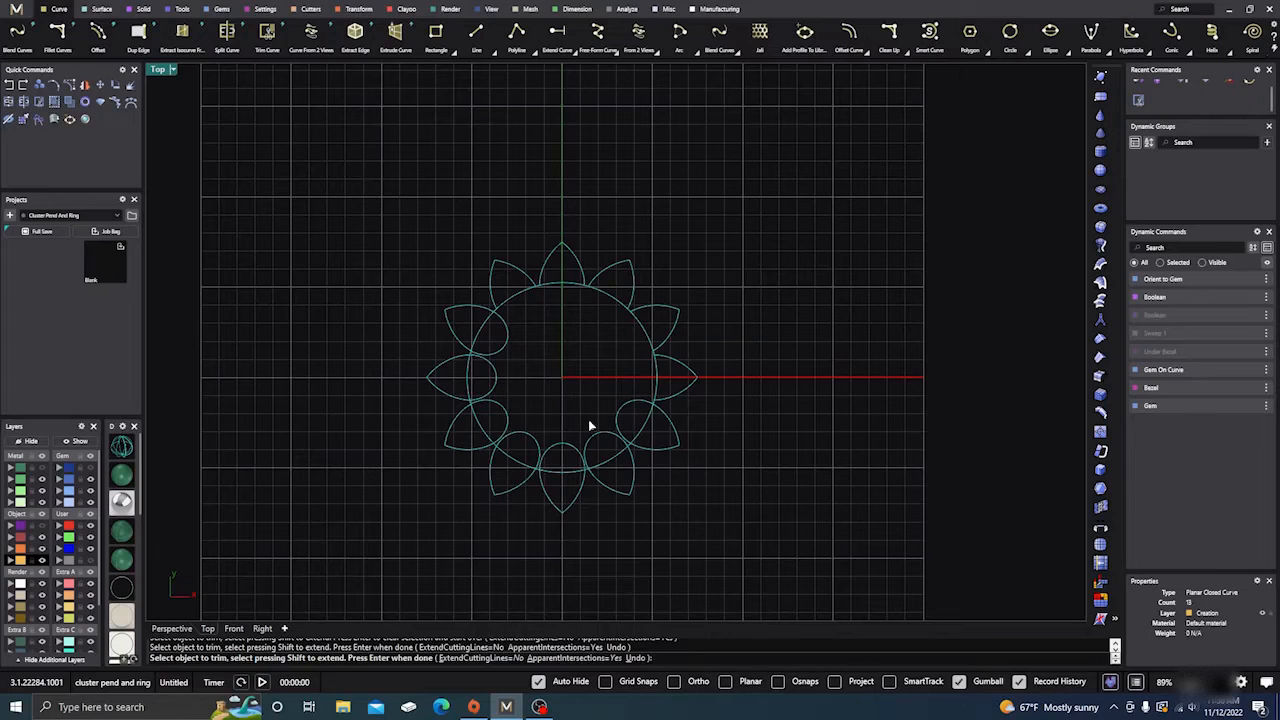
drag(618, 378, 498, 440)
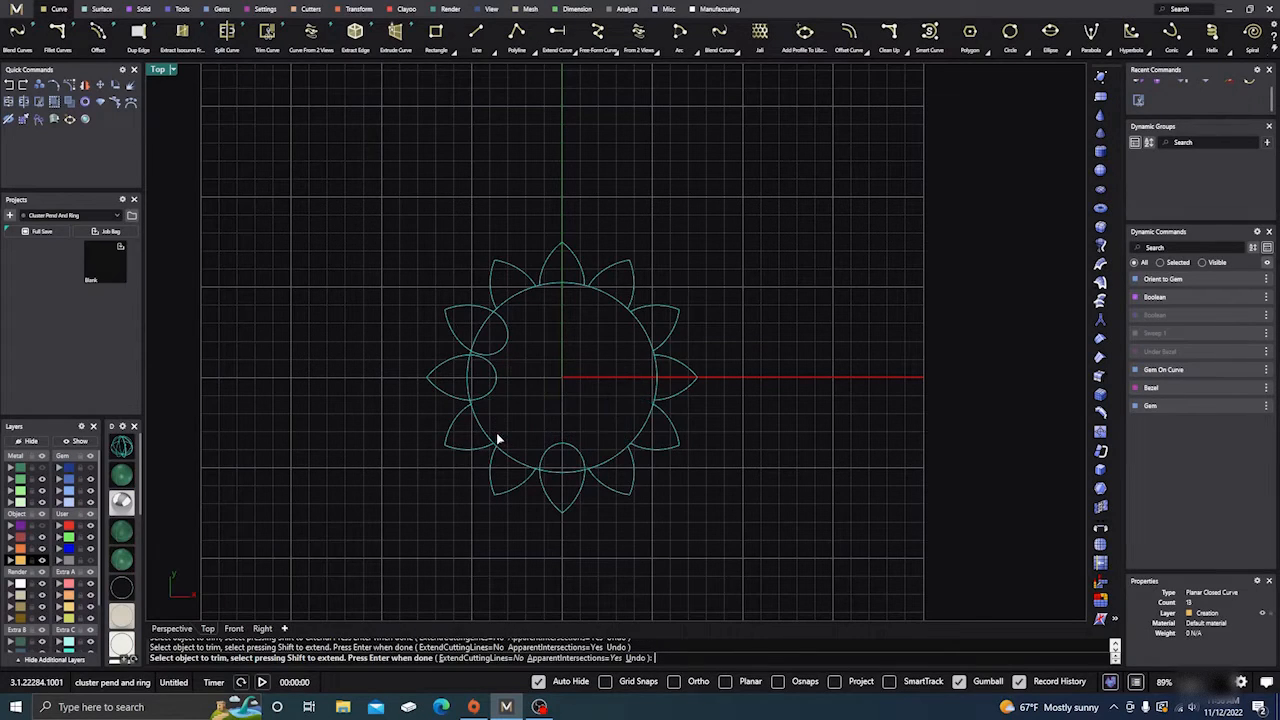
click(570, 449)
click(486, 329)
Trim away the circle arcs crossing the pear outlines, keeping only the short arcs that bridge neighbouring petals.
click(470, 378)
click(474, 423)
click(518, 464)
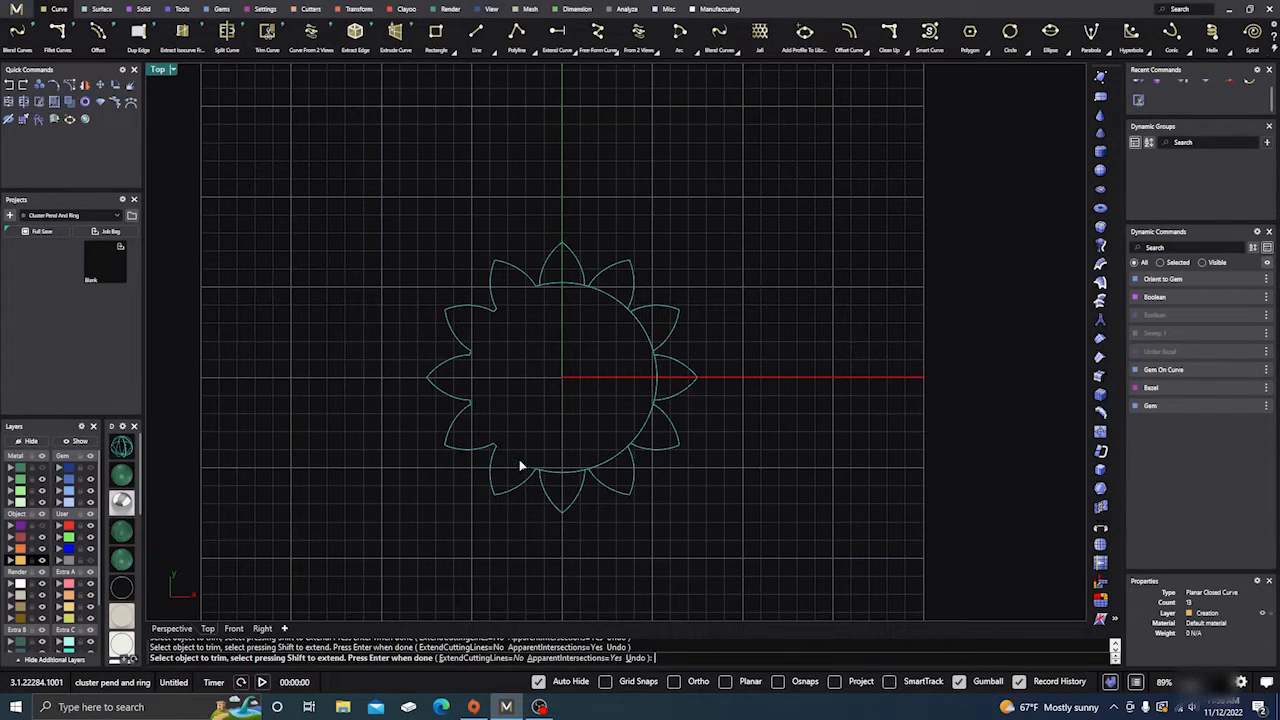
click(566, 476)
click(613, 457)
click(638, 432)
click(658, 388)
click(649, 336)
scroll(540, 305, up, 5)
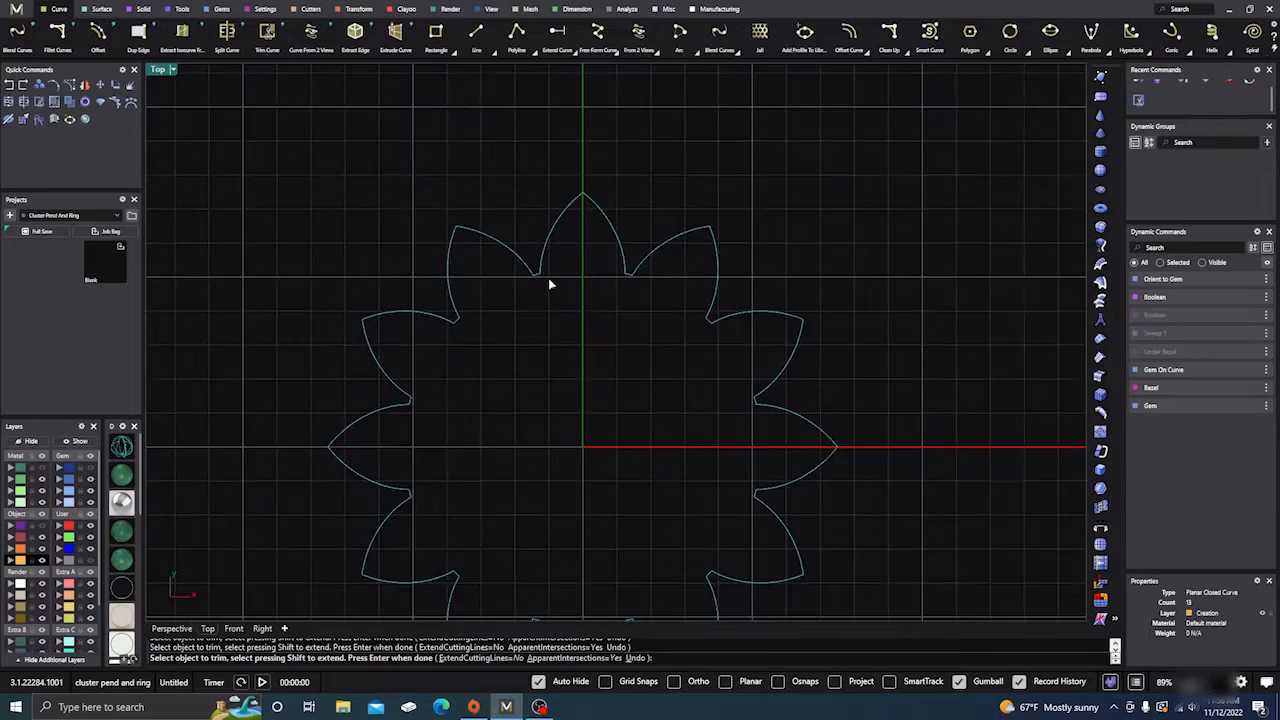
scroll(555, 300, down, 6)
right_drag(563, 326, 554, 316)
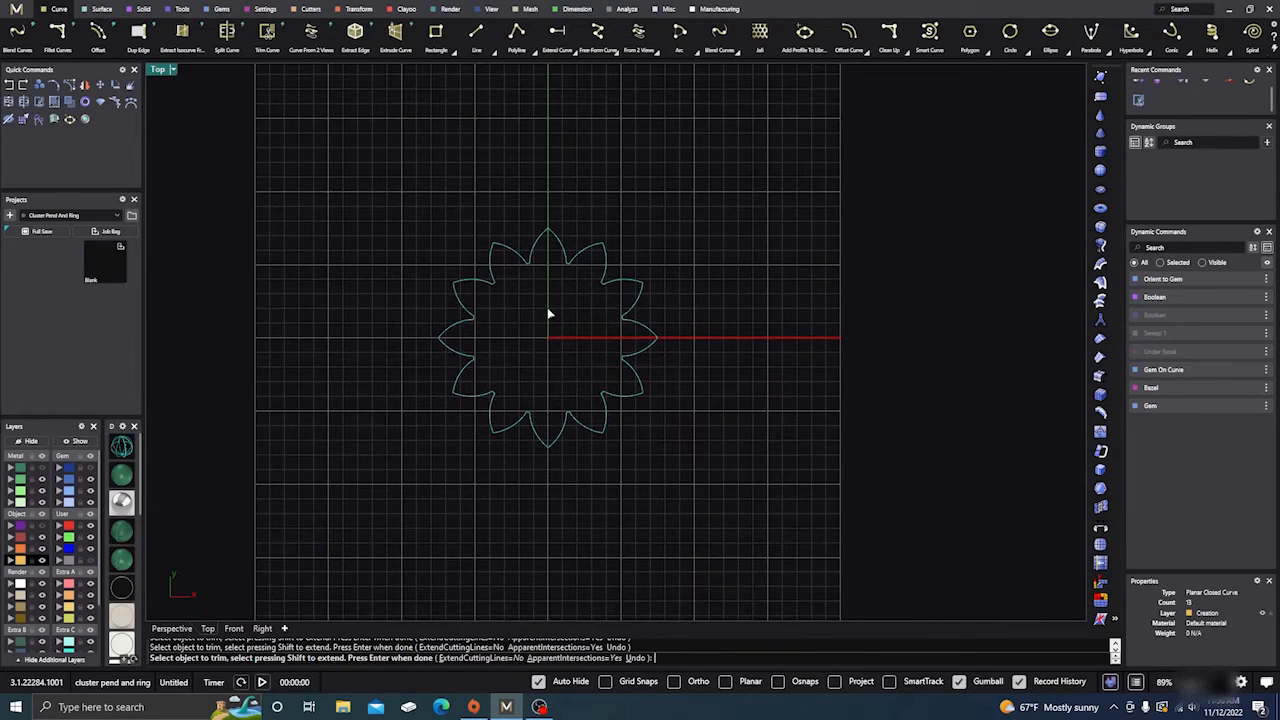
Finish trimming and join the flower outline segments into one closed curve.
right_click(551, 313)
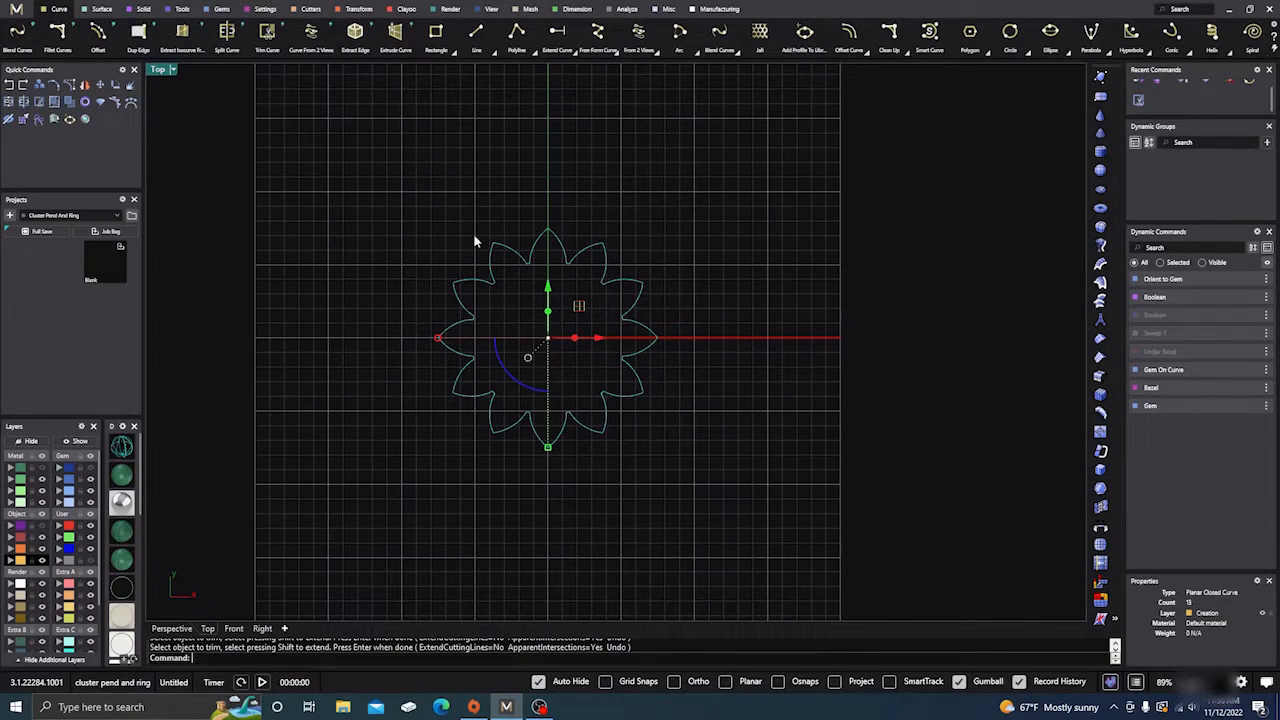
click(8, 103)
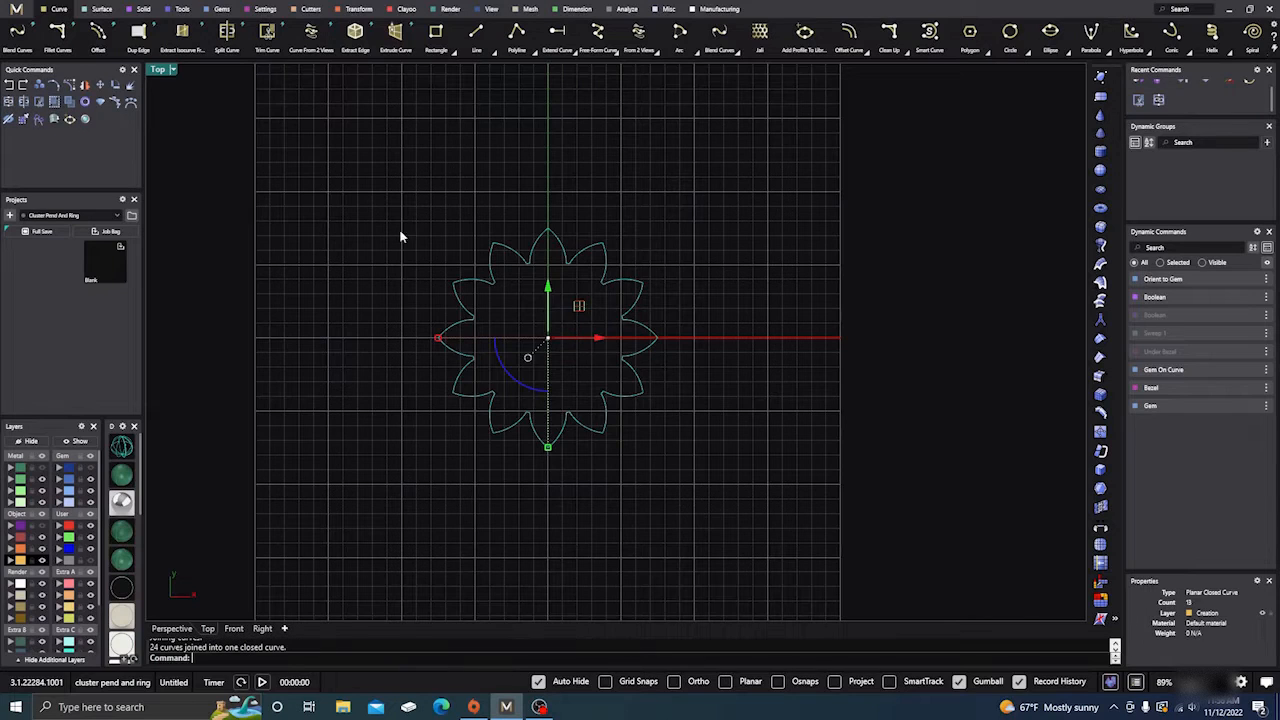
click(443, 246)
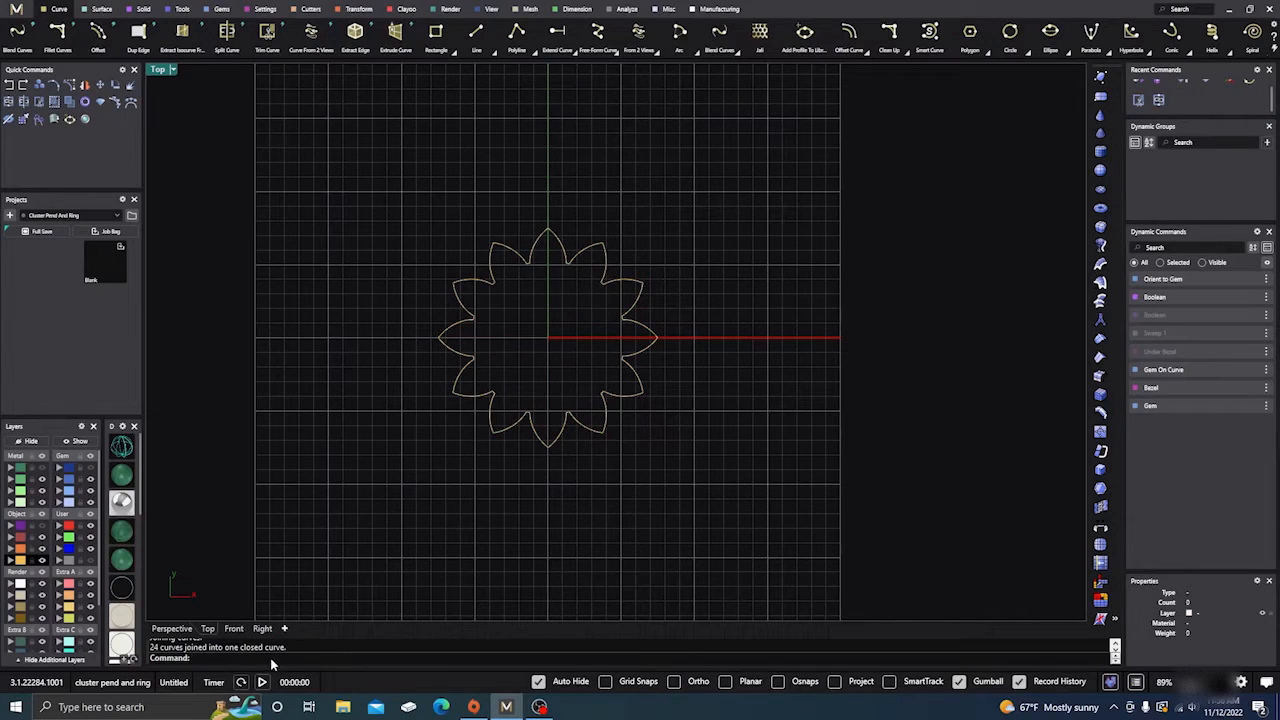
Rebuild the joined flower curve with 99 points at degree 3, deleting the input curve.
click(467, 318)
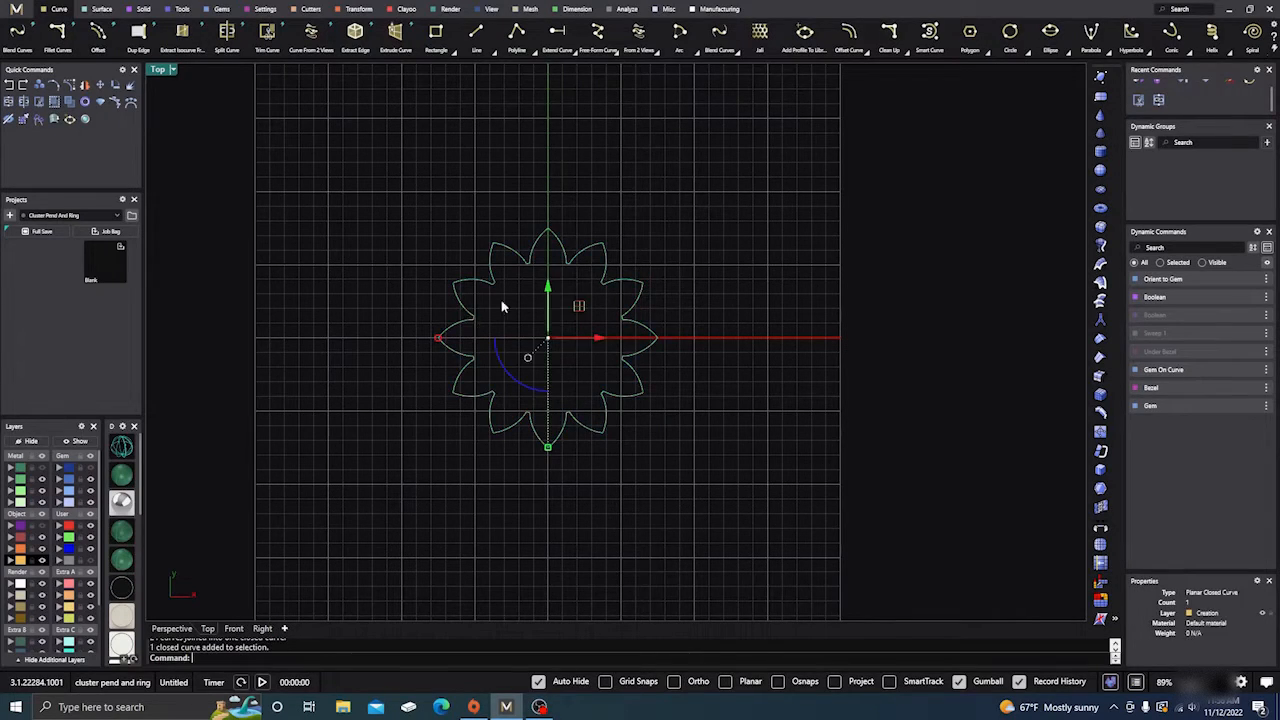
click(502, 285)
click(491, 282)
text(Rebuild)
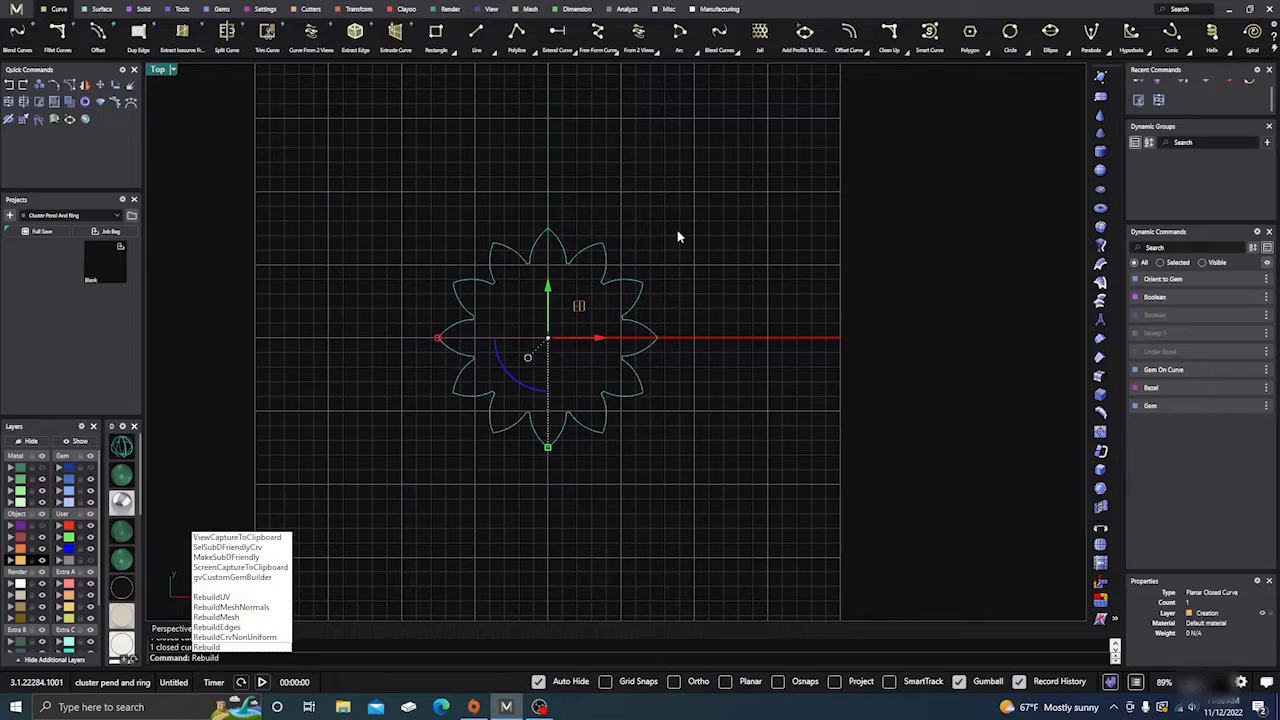
key(Return)
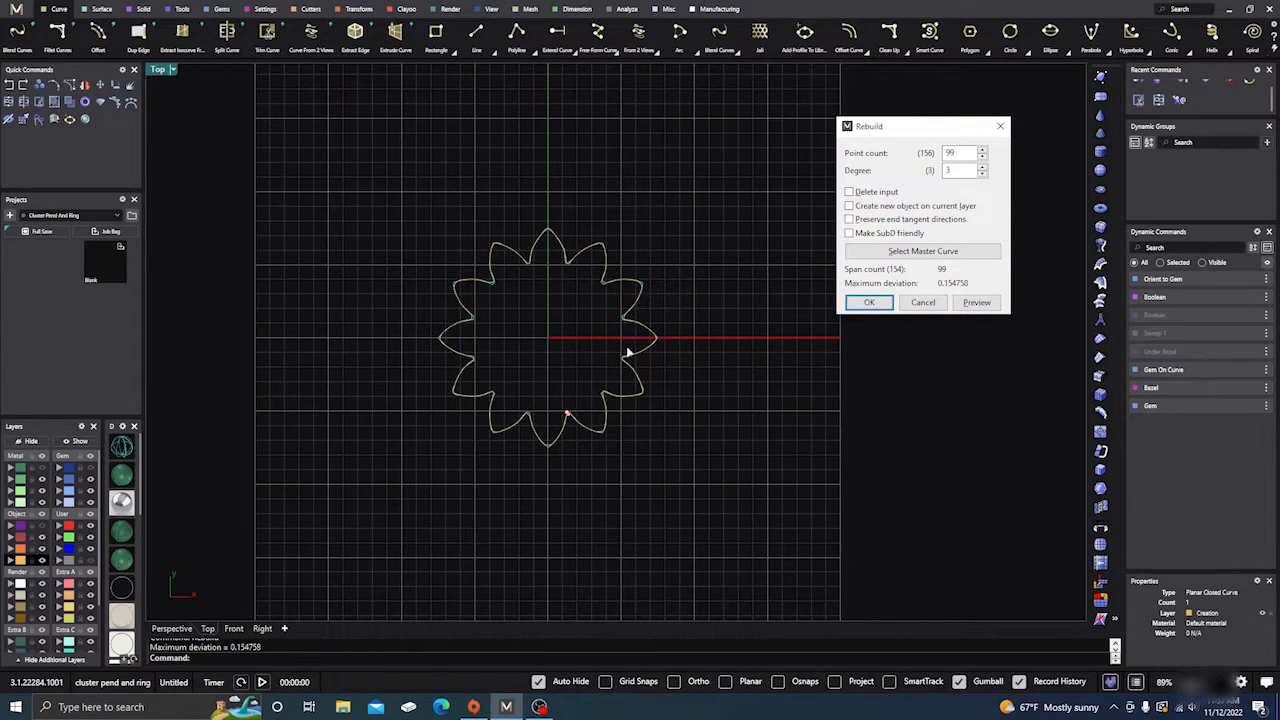
scroll(563, 424, up, 2)
scroll(658, 350, up, 2)
scroll(658, 348, up, 4)
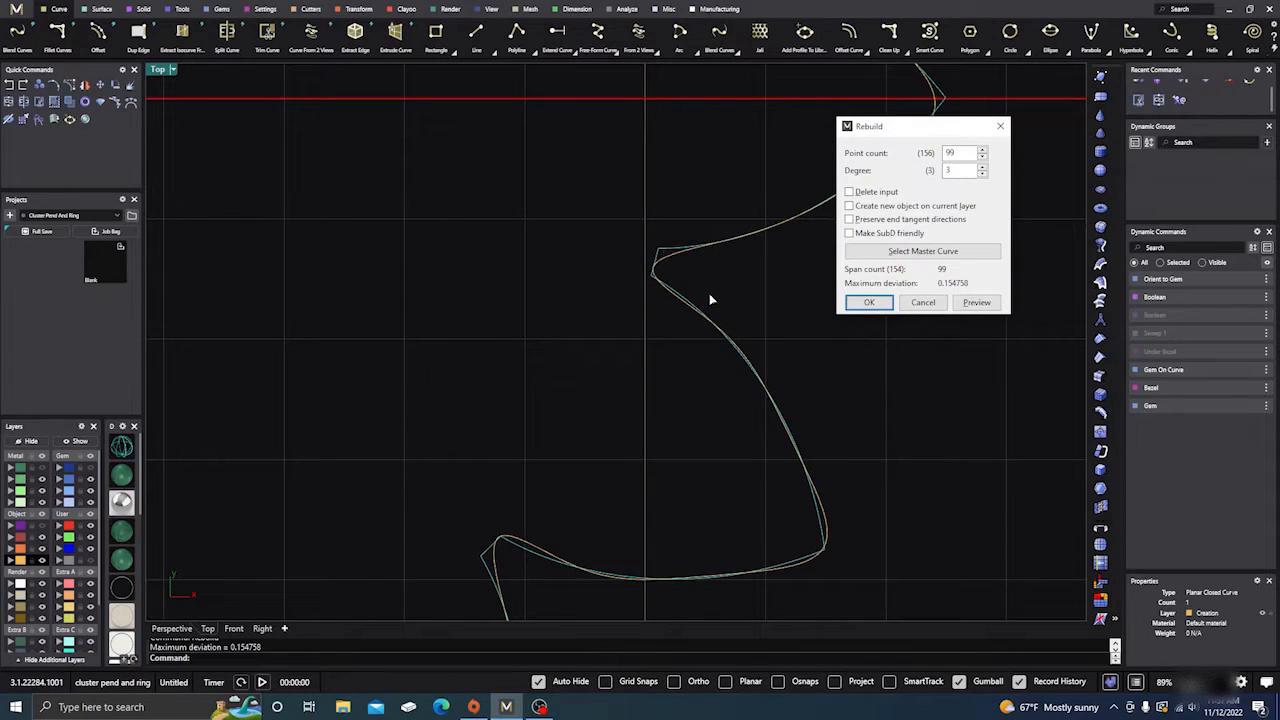
click(852, 192)
click(870, 303)
scroll(755, 298, down, 6)
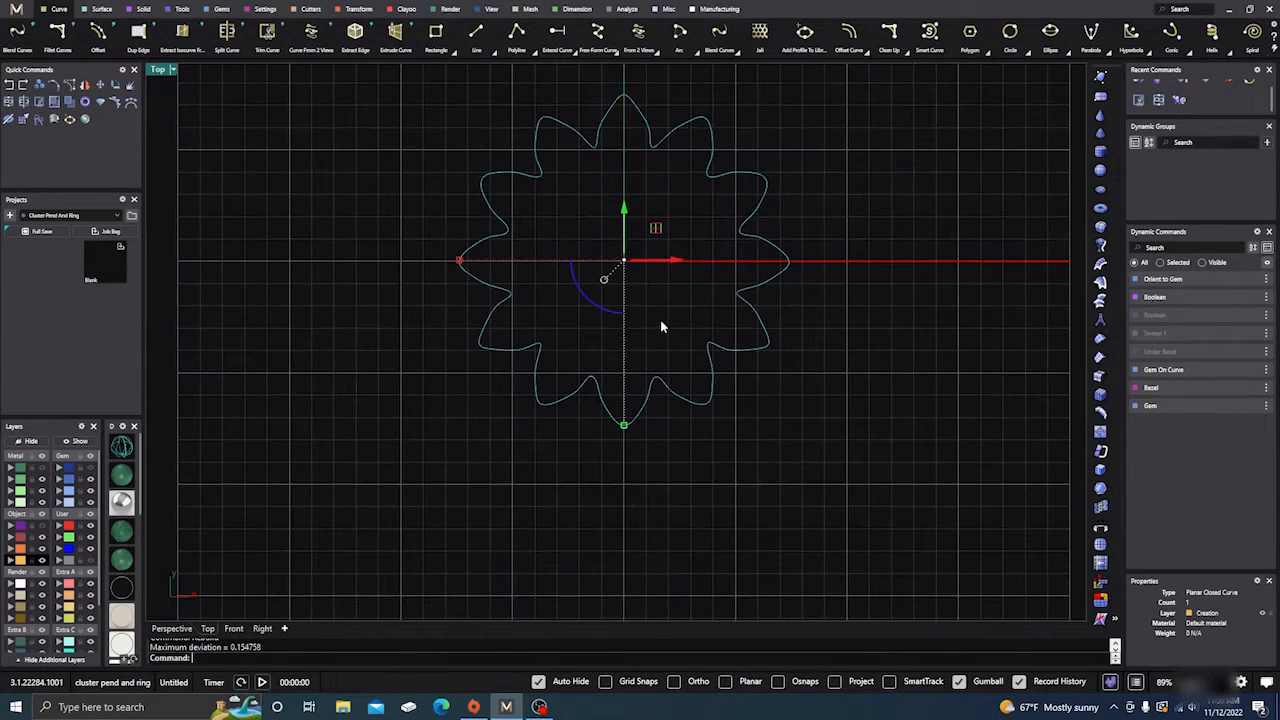
click(660, 326)
Copy the rebuilt flower curve in place.
right_drag(660, 326, 634, 354)
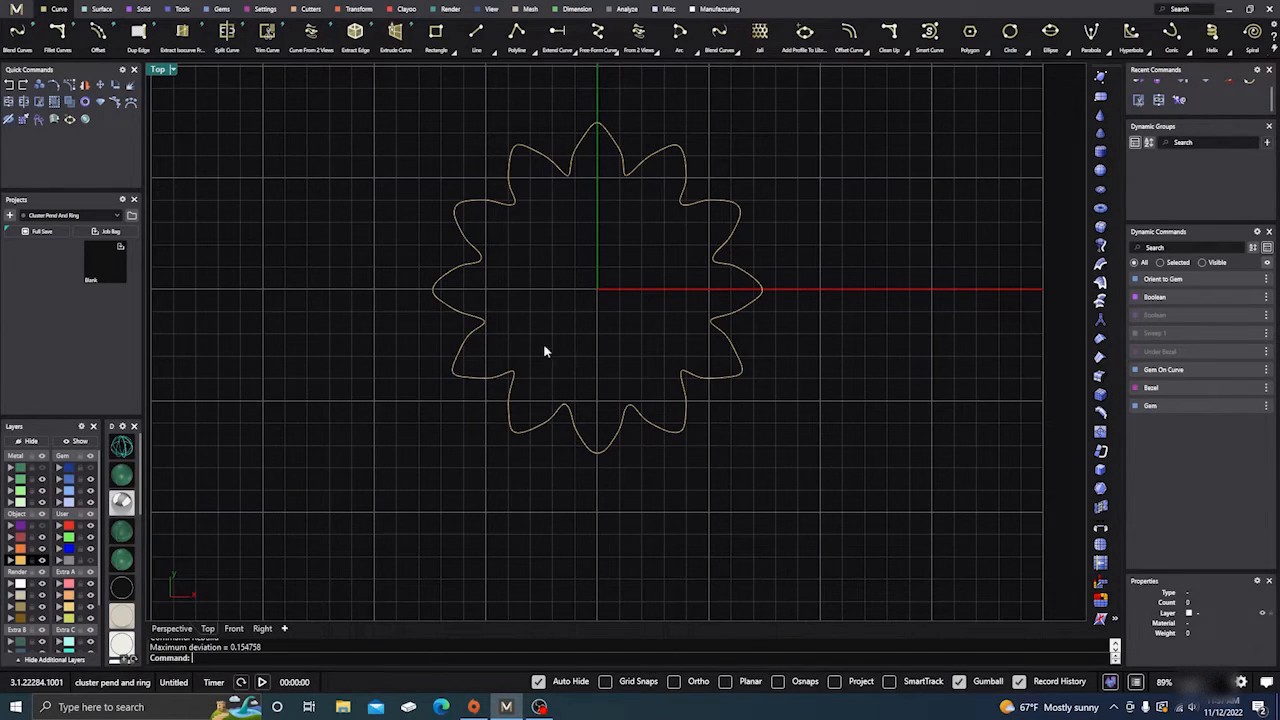
right_drag(544, 350, 554, 386)
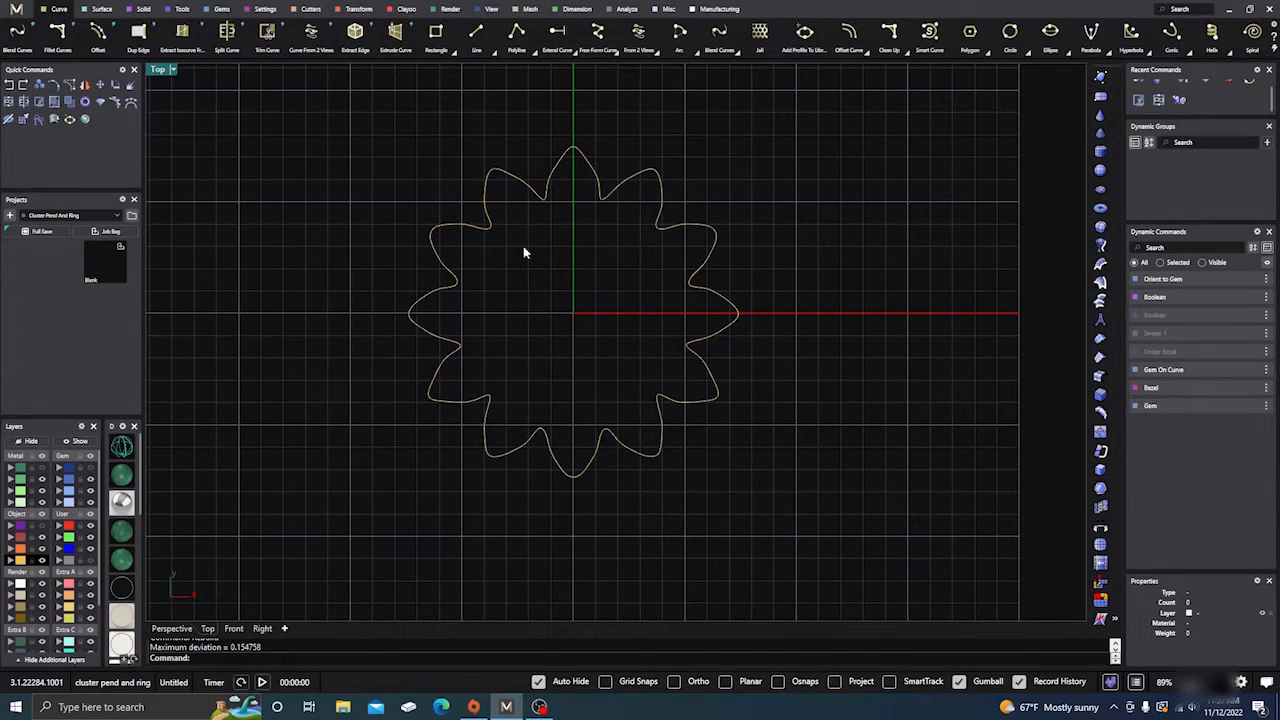
click(451, 286)
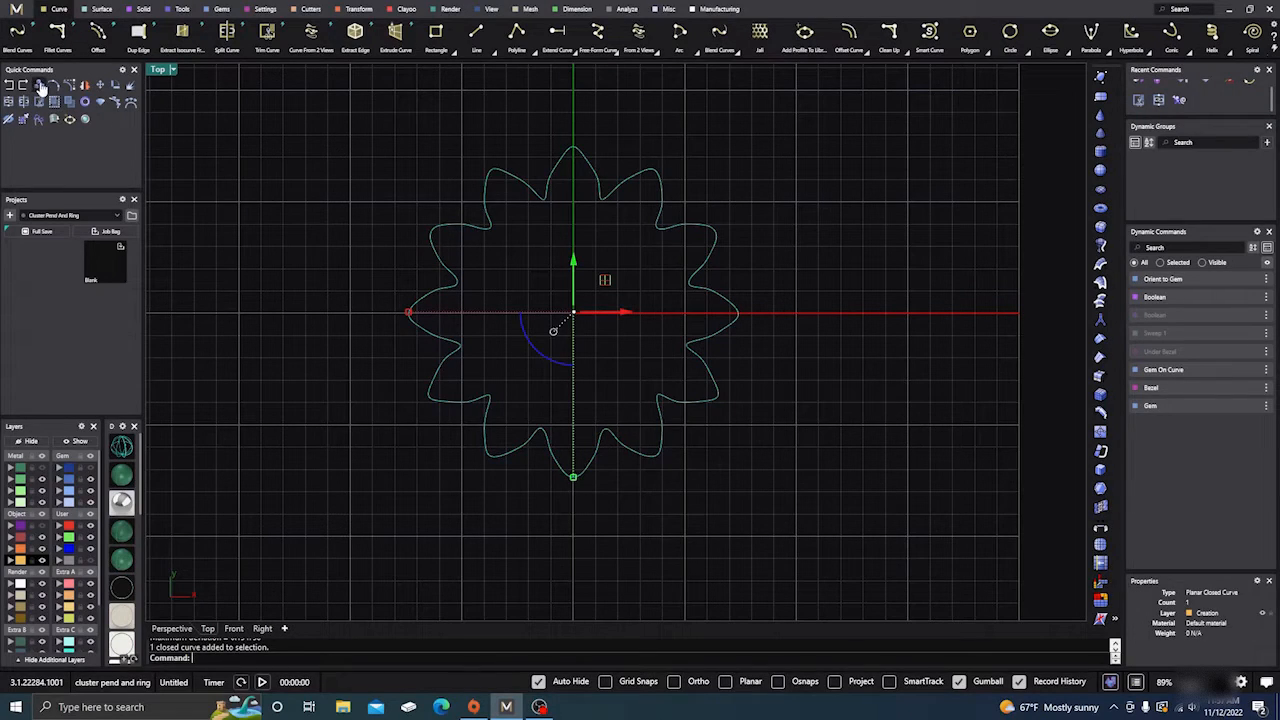
click(39, 85)
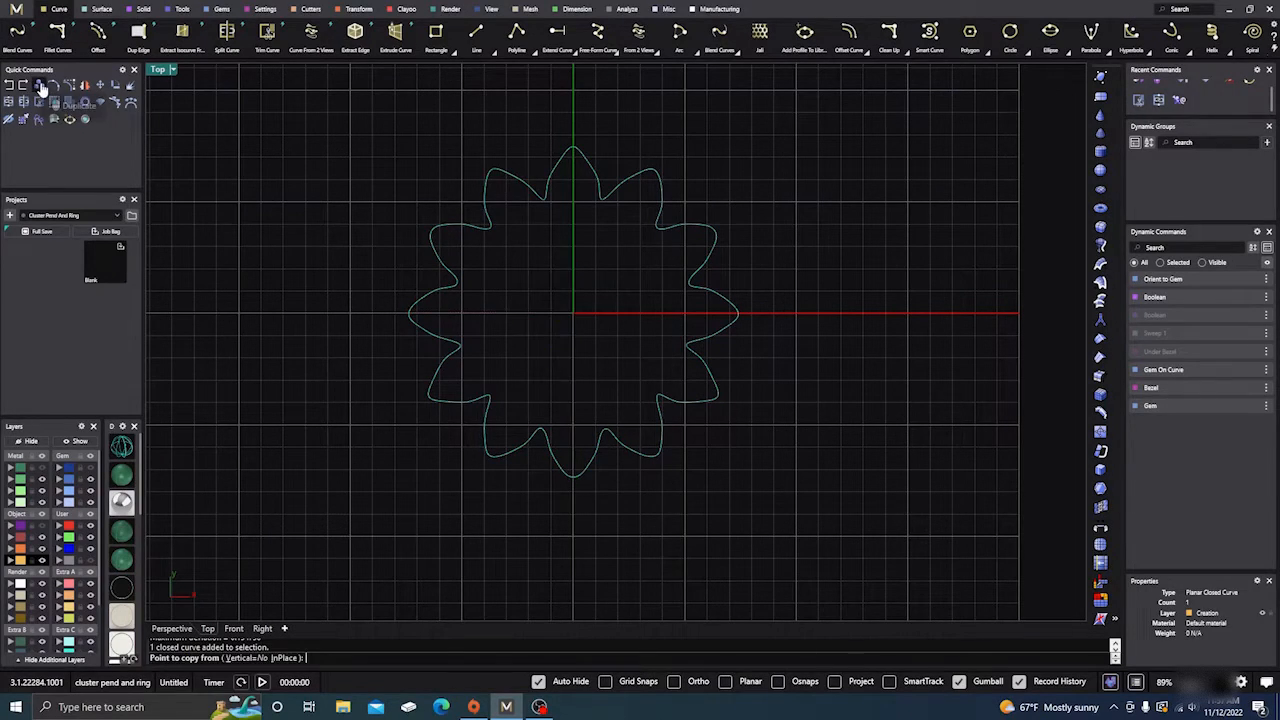
click(287, 657)
click(415, 525)
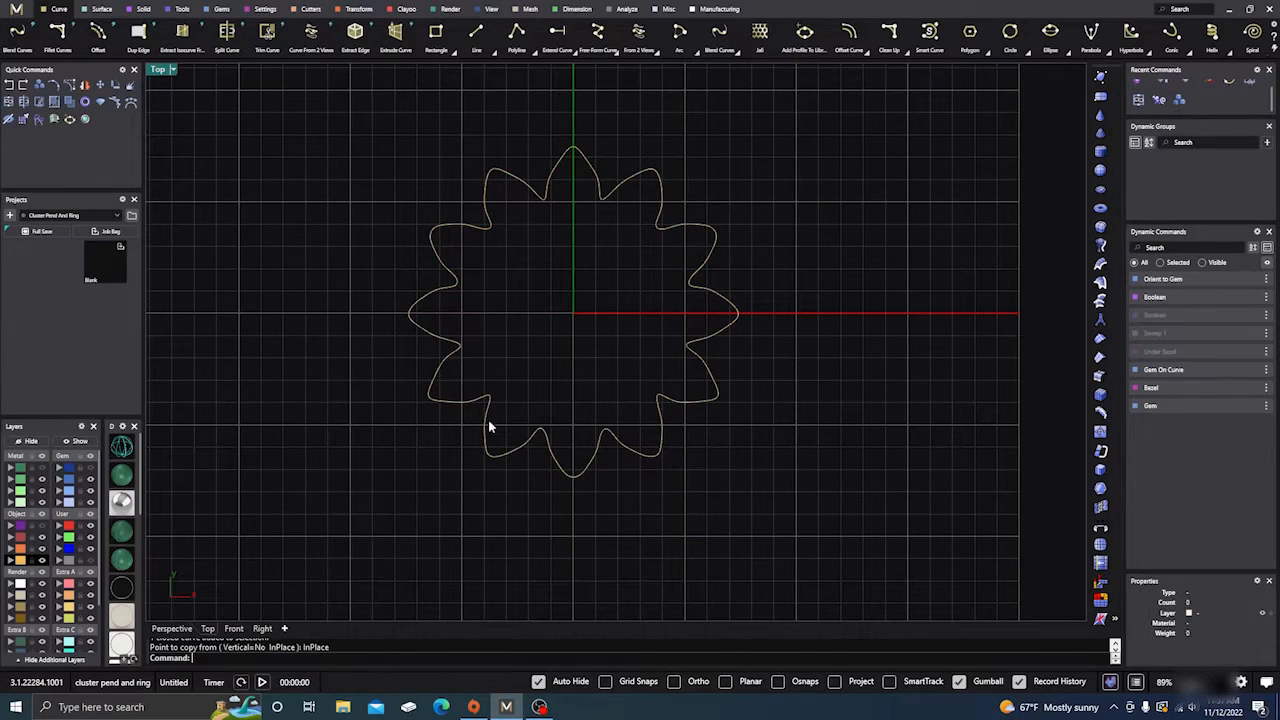
Scale one flower curve down uniformly about its centre to form a smaller concentric outline, accepting the history break.
click(489, 418)
click(526, 454)
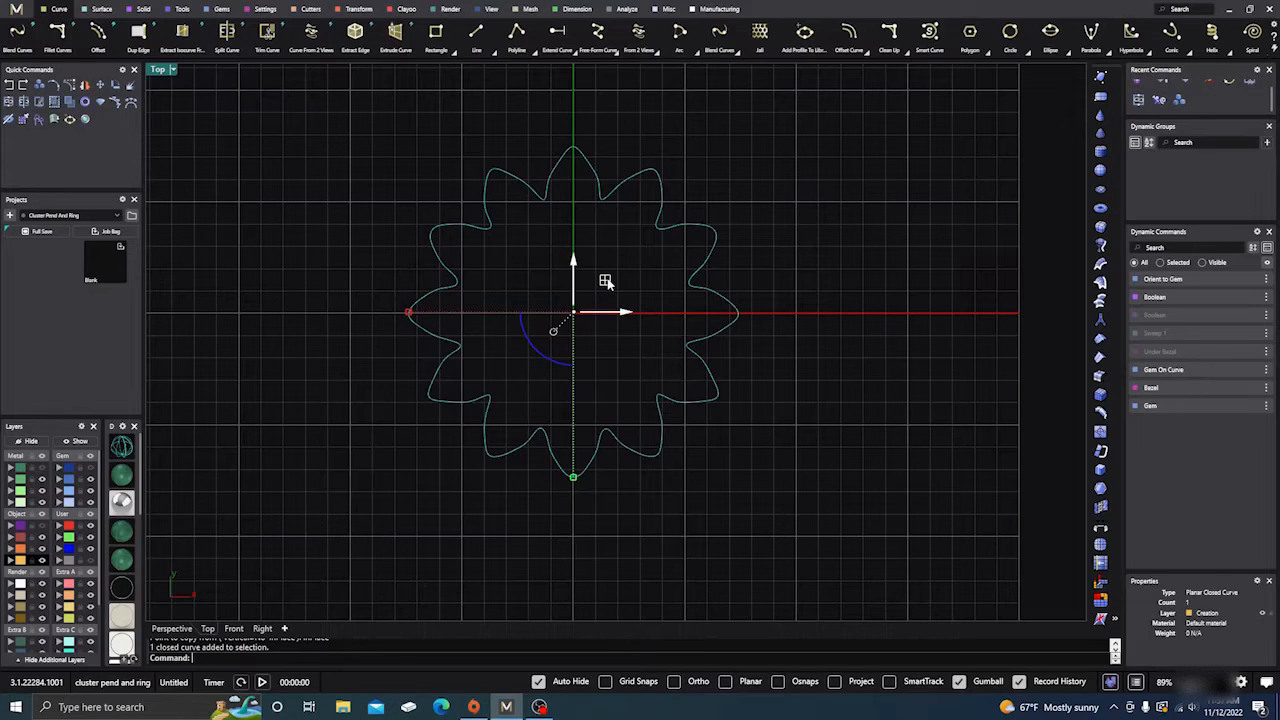
drag(606, 282, 599, 289)
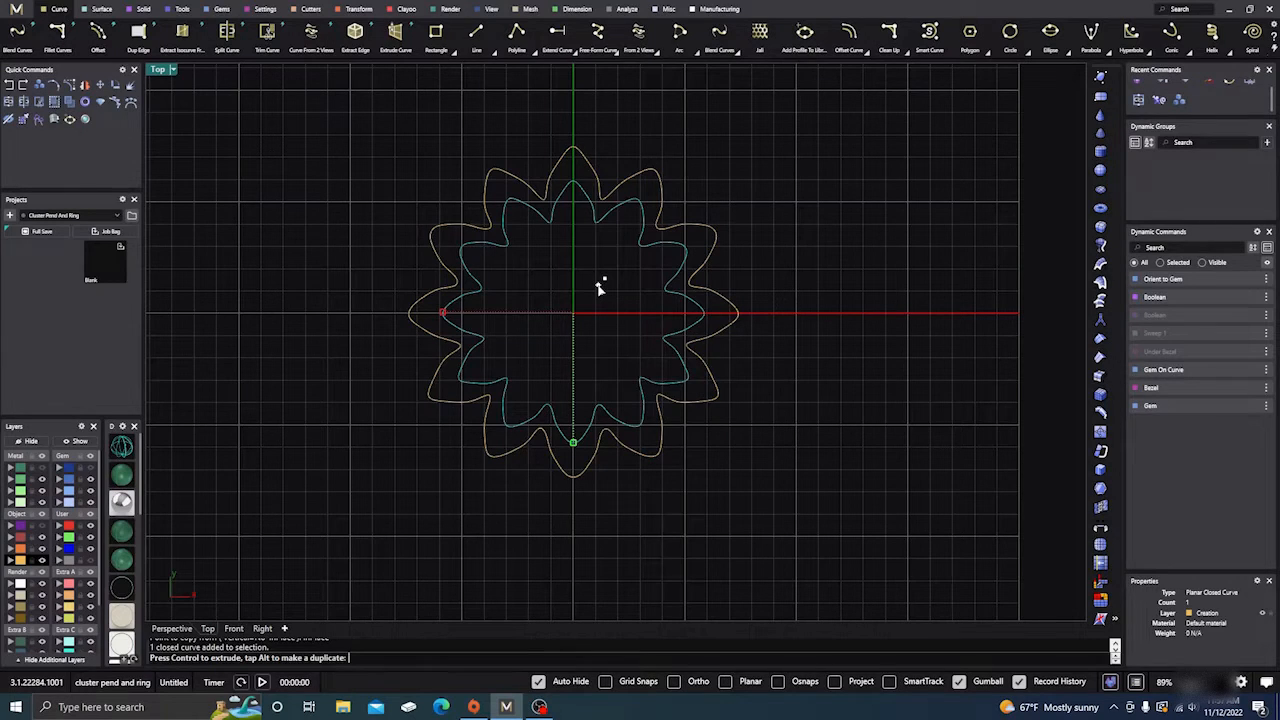
drag(599, 289, 605, 281)
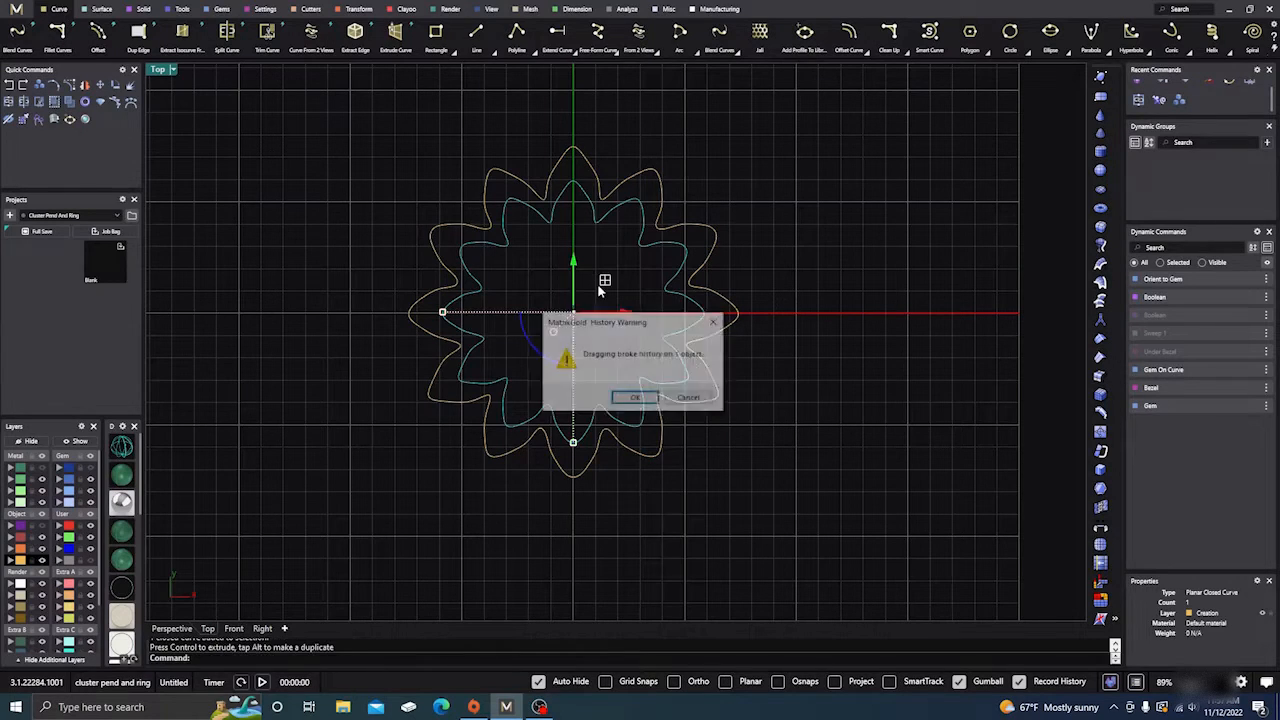
click(637, 398)
click(505, 360)
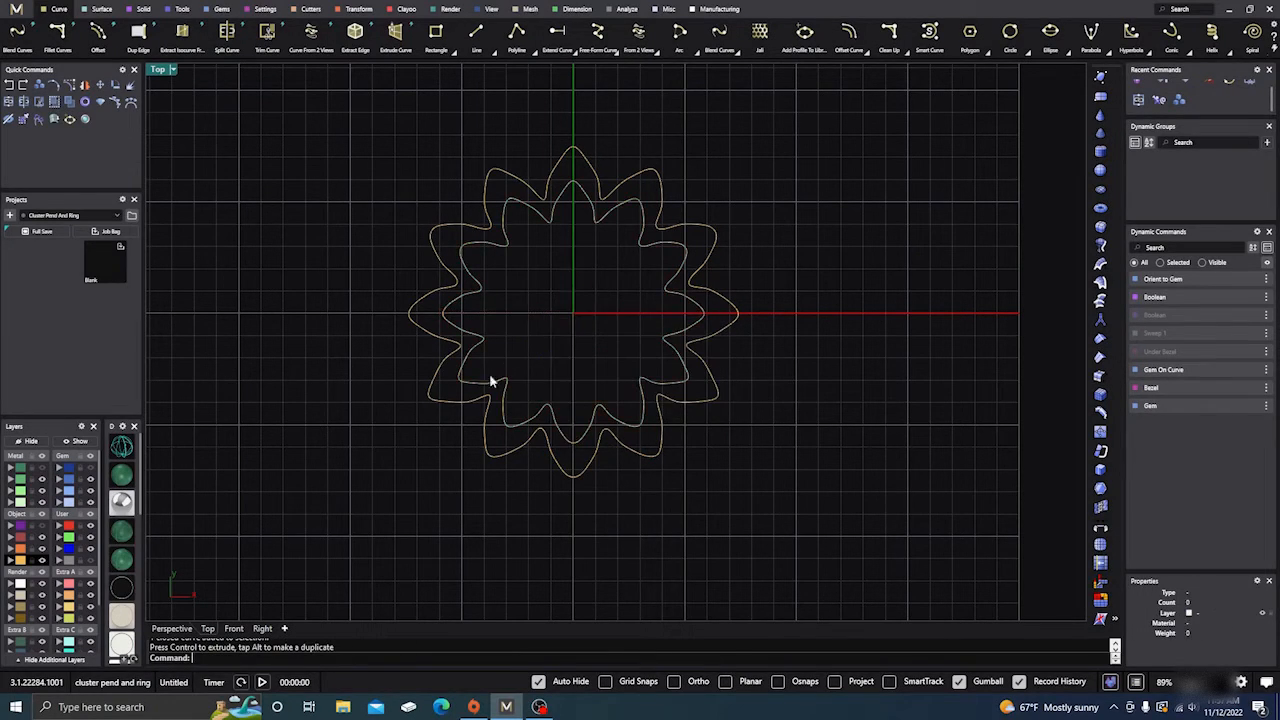
Select both flower curves and extrude them straight down in the Front view.
click(172, 632)
right_drag(528, 513, 555, 471)
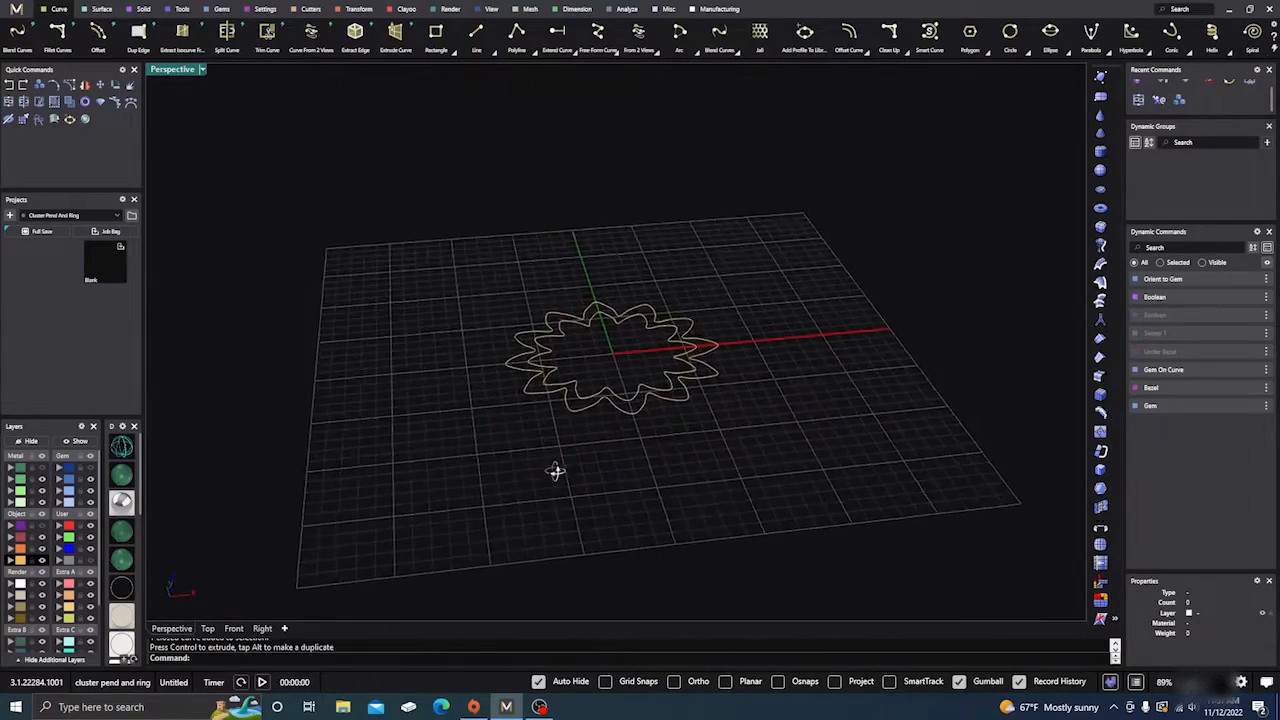
scroll(560, 400, up, 10)
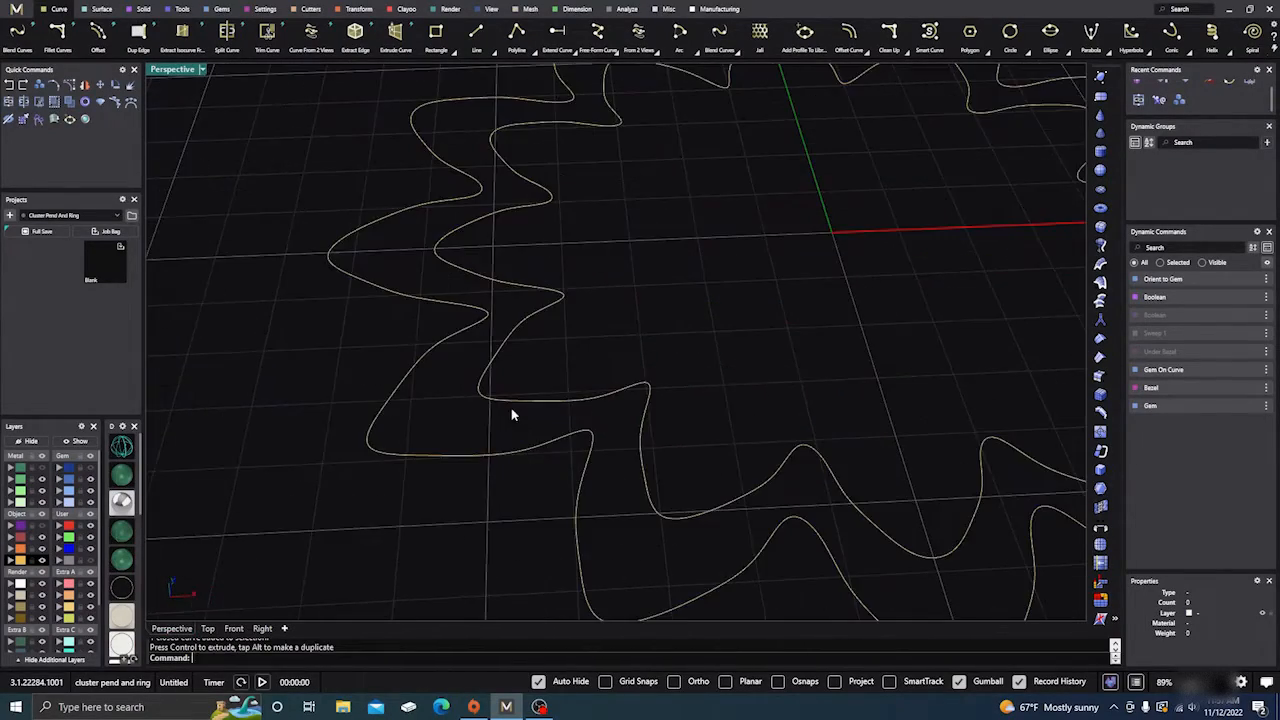
scroll(511, 408, down, 8)
right_drag(486, 486, 516, 387)
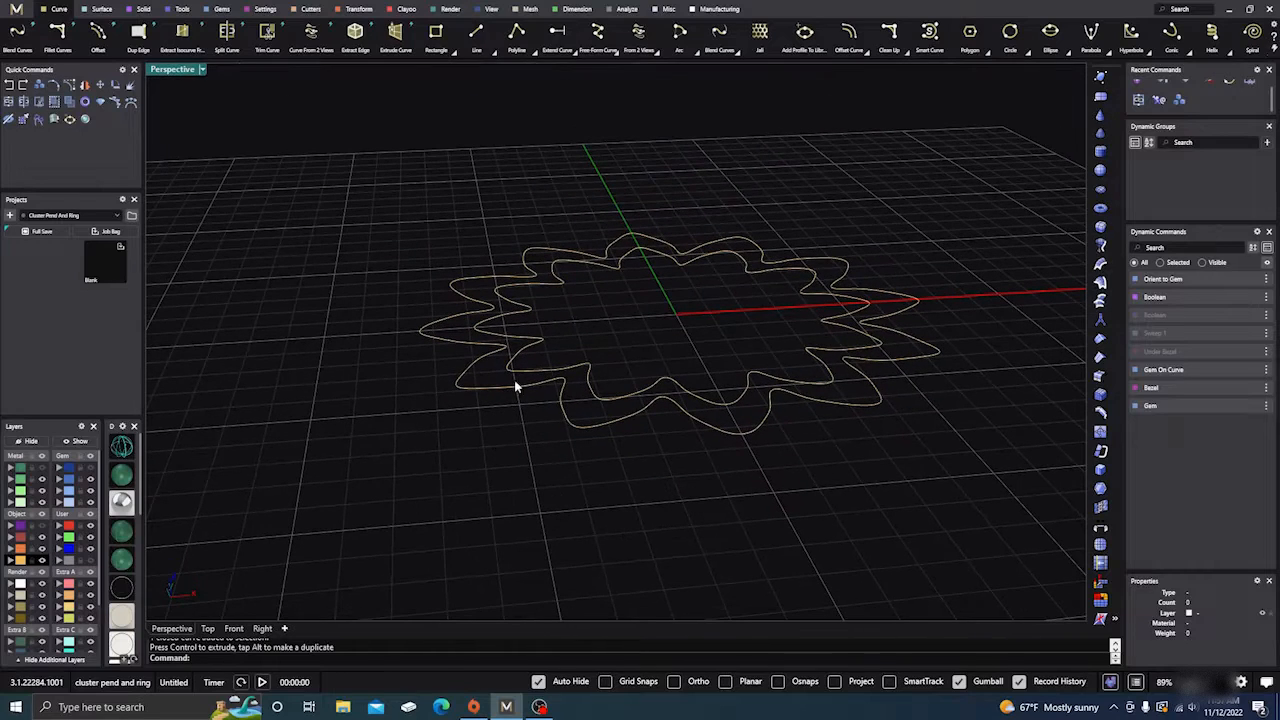
click(514, 376)
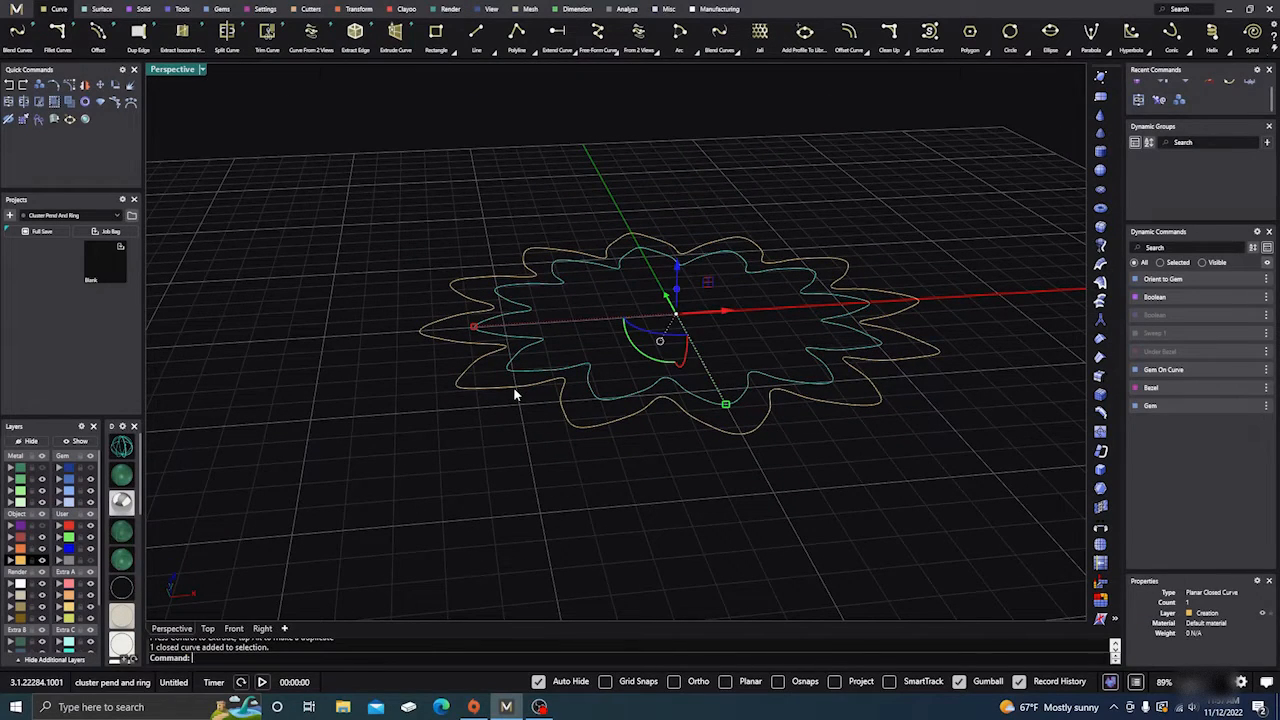
shift+click(514, 394)
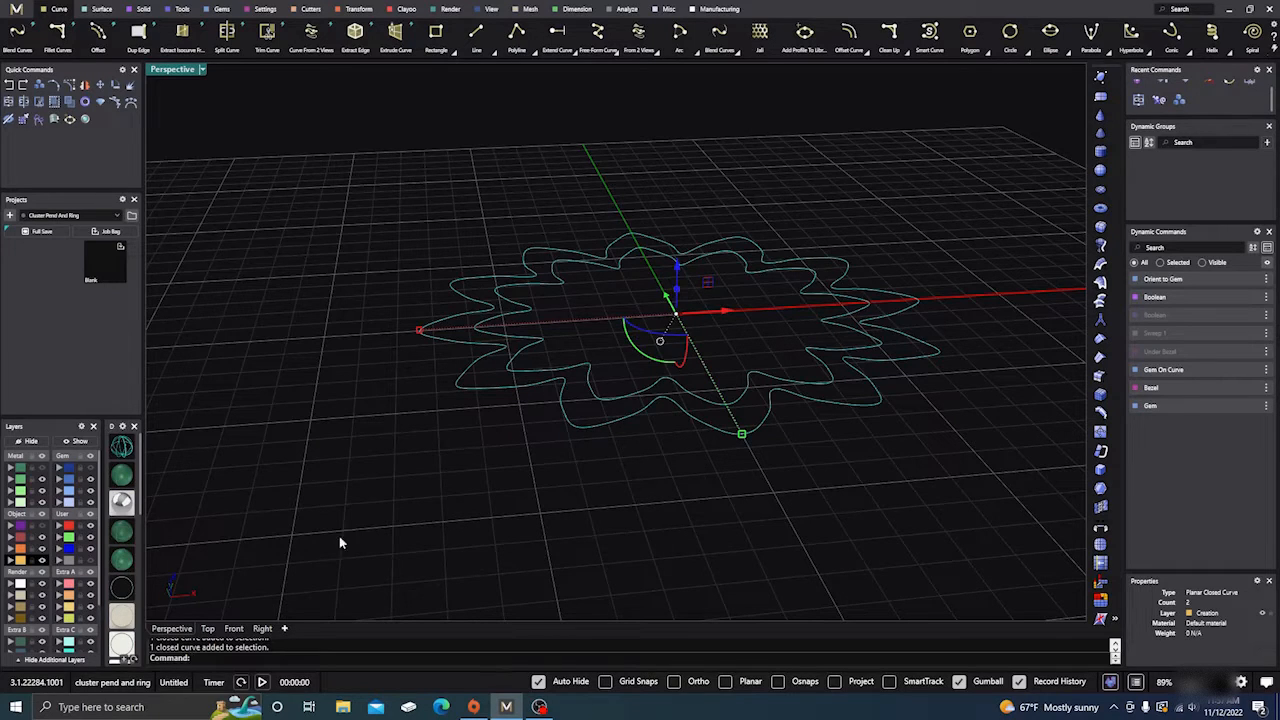
click(233, 629)
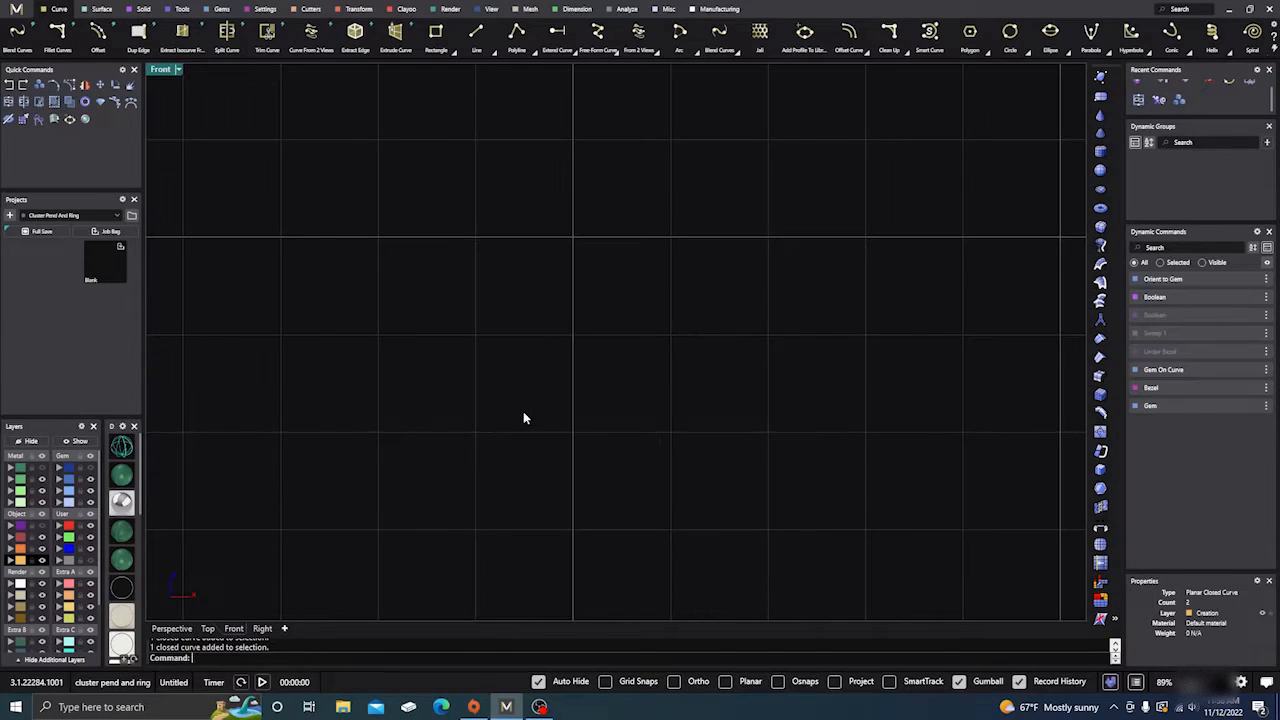
scroll(515, 410, down, 14)
right_drag(698, 441, 560, 456)
scroll(618, 392, up, 6)
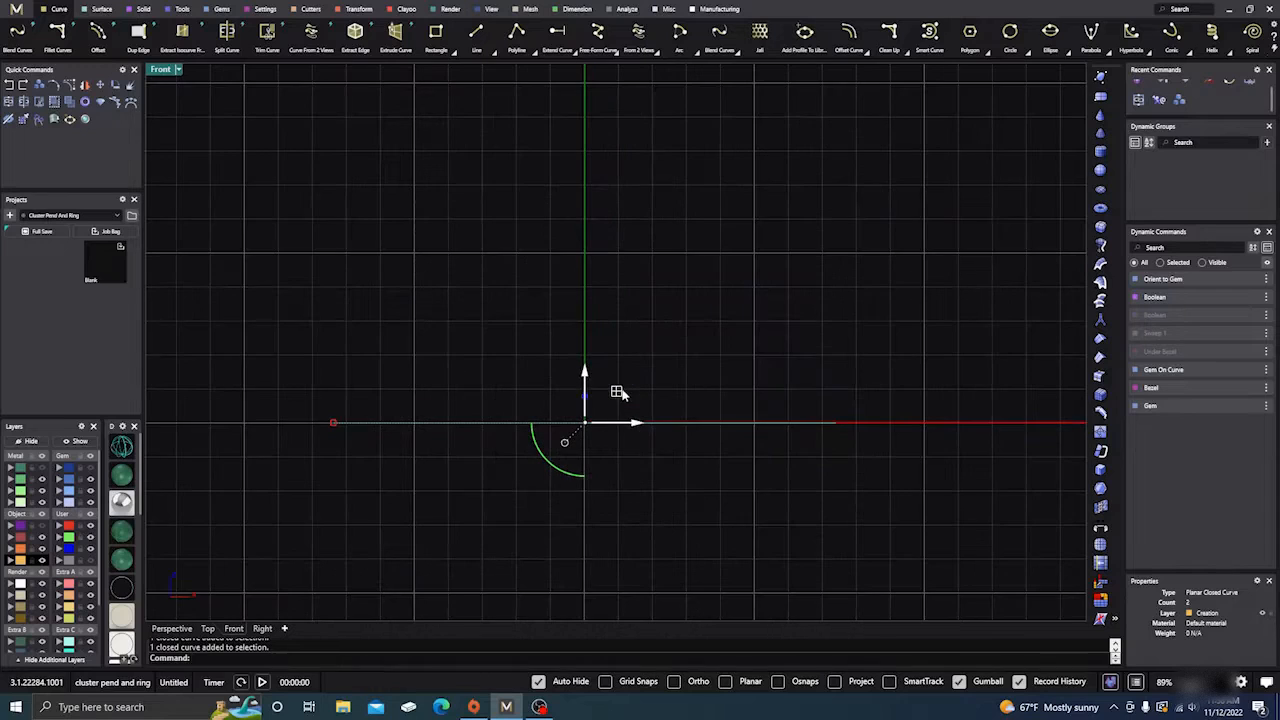
click(586, 398)
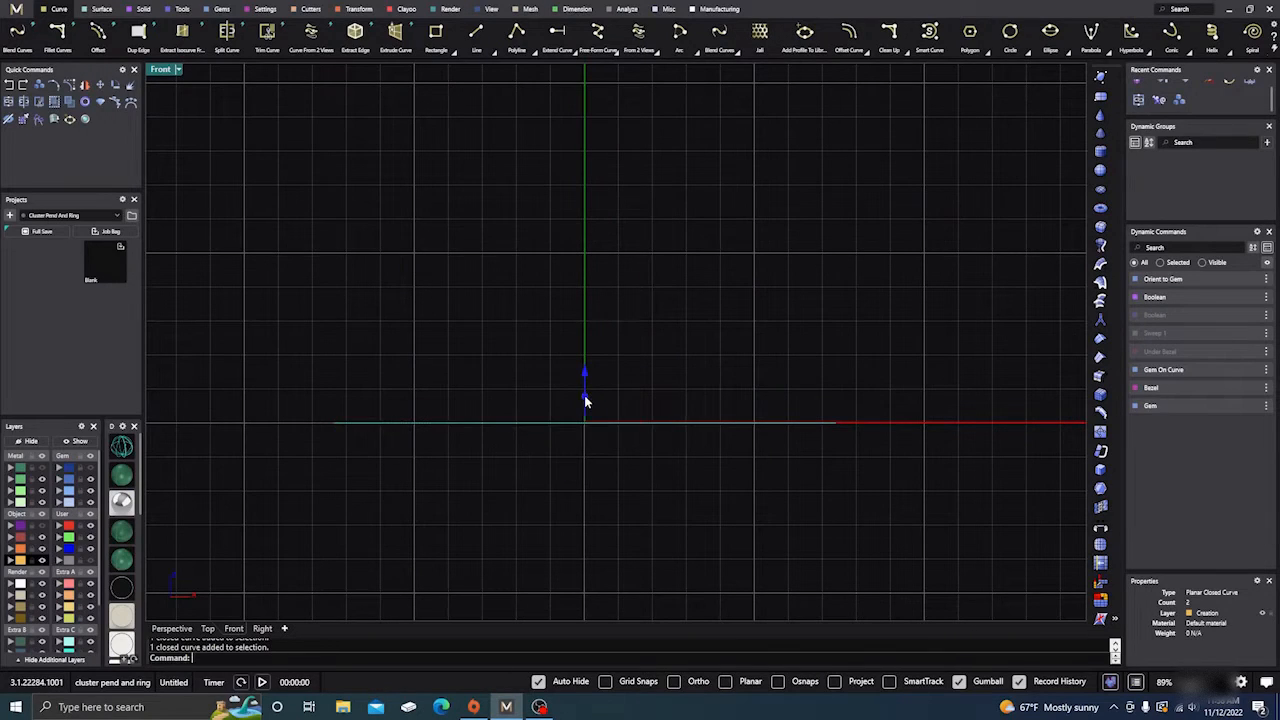
drag(586, 400, 585, 447)
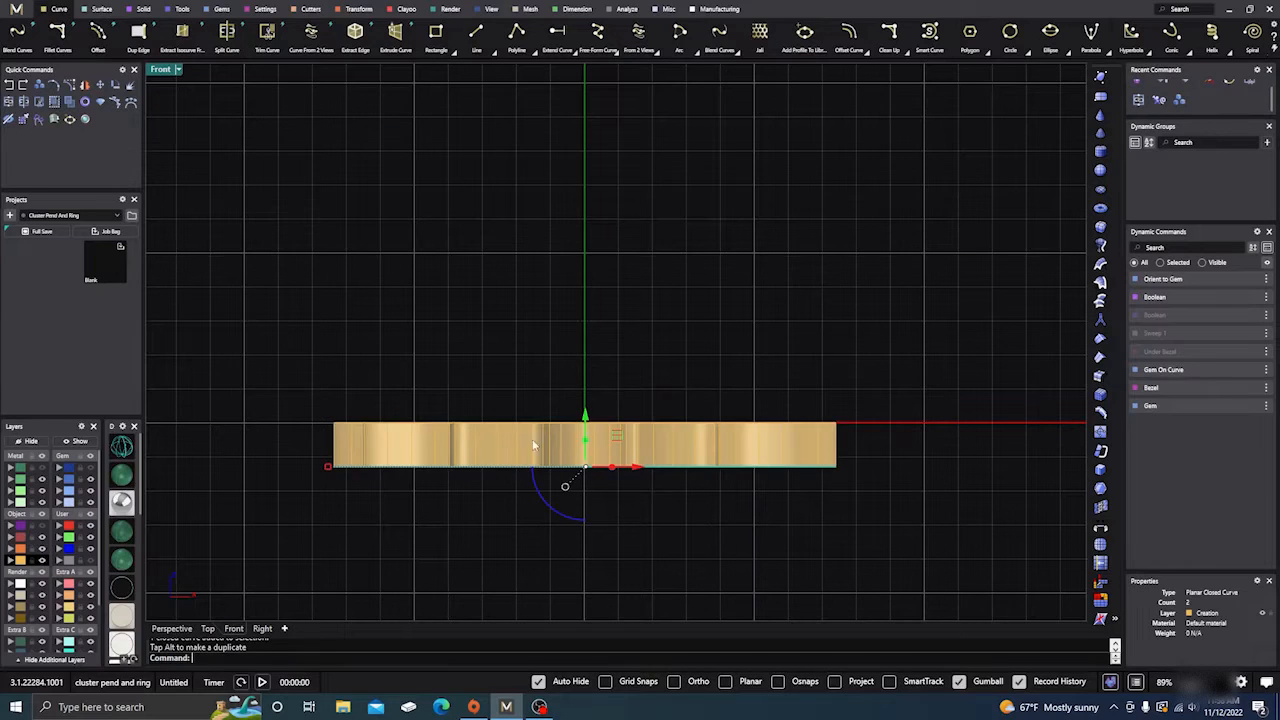
Return to the Perspective view and display the extruded flower walls shaded.
click(172, 628)
click(381, 473)
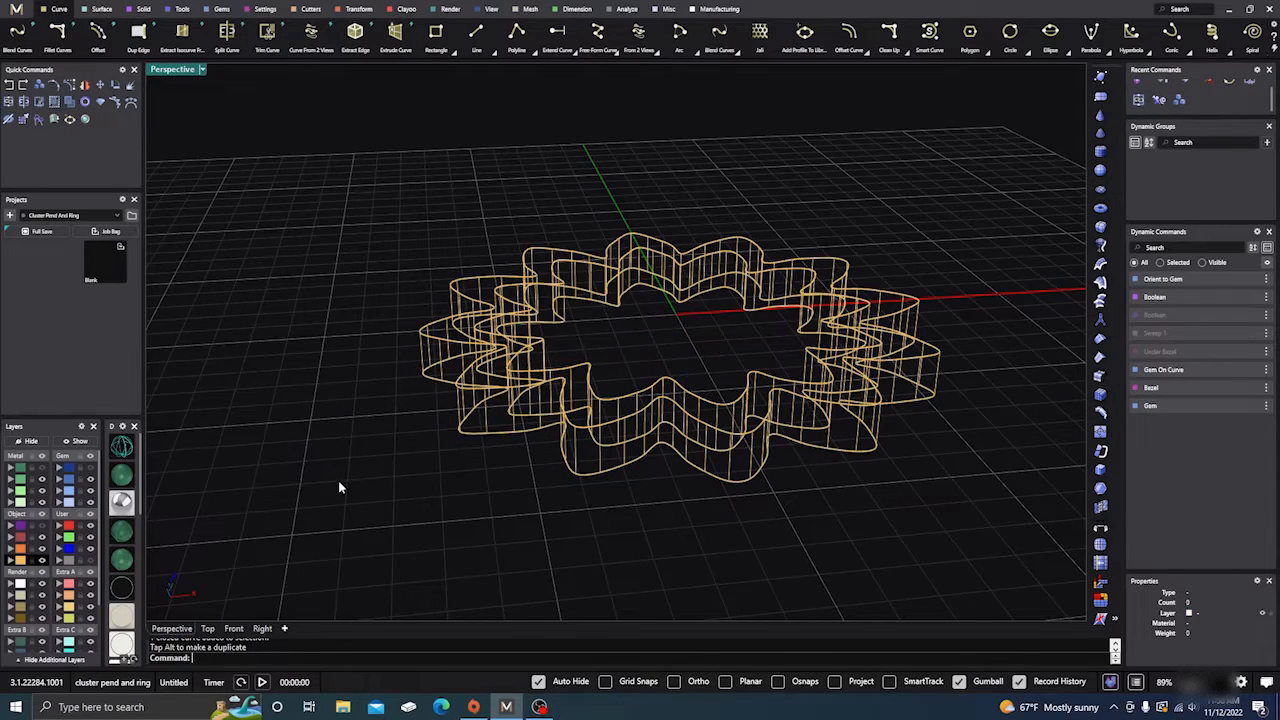
click(121, 475)
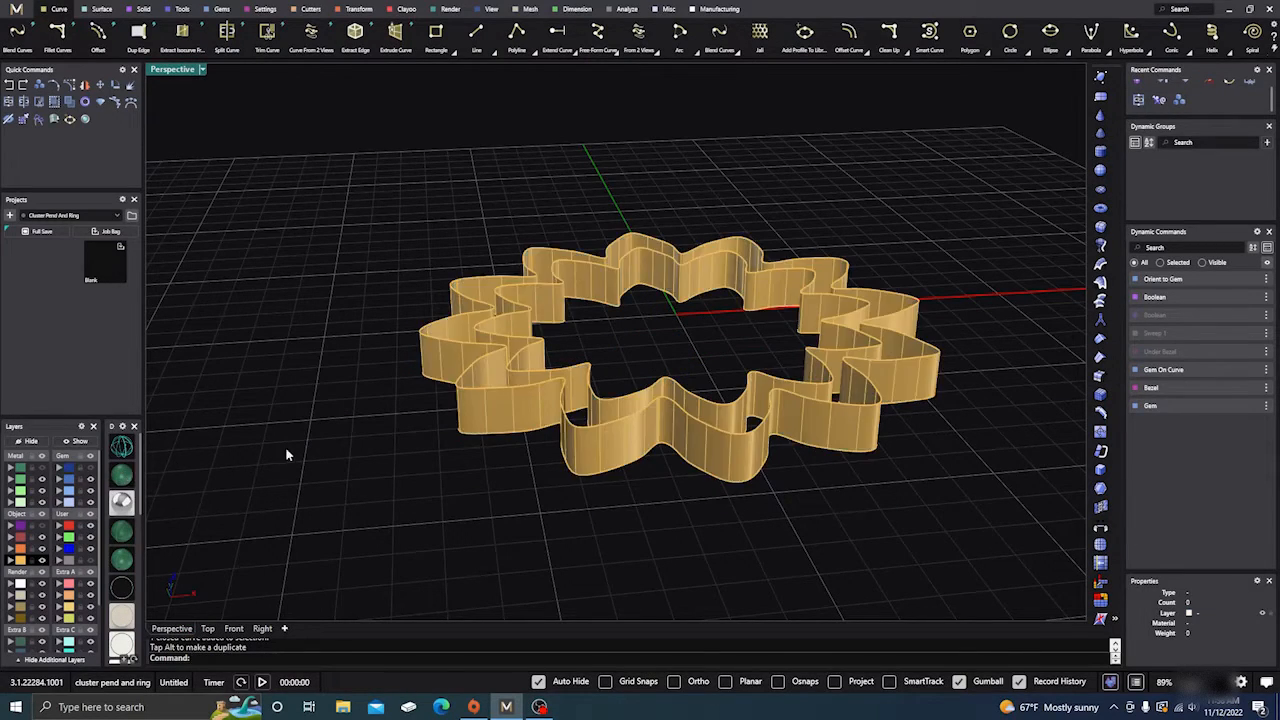
scroll(286, 451, up, 3)
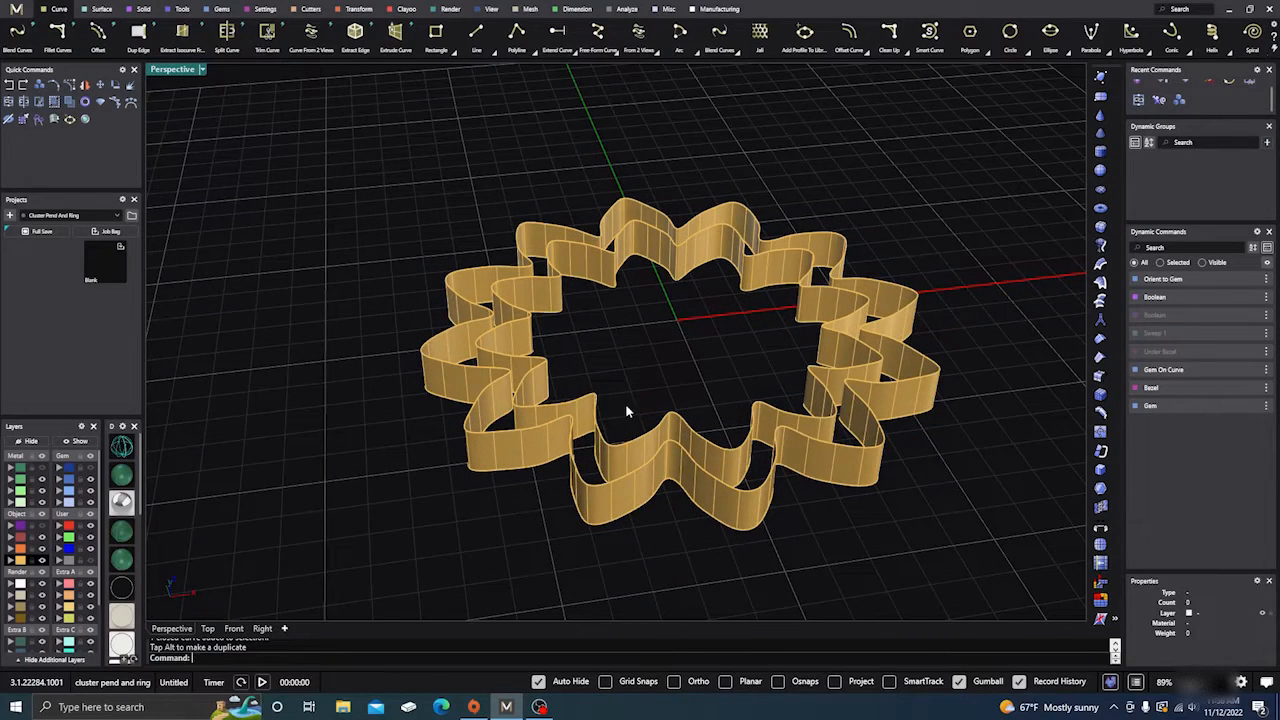
Move the inner and outer flower extrusions to the Metal 02 layer.
click(524, 386)
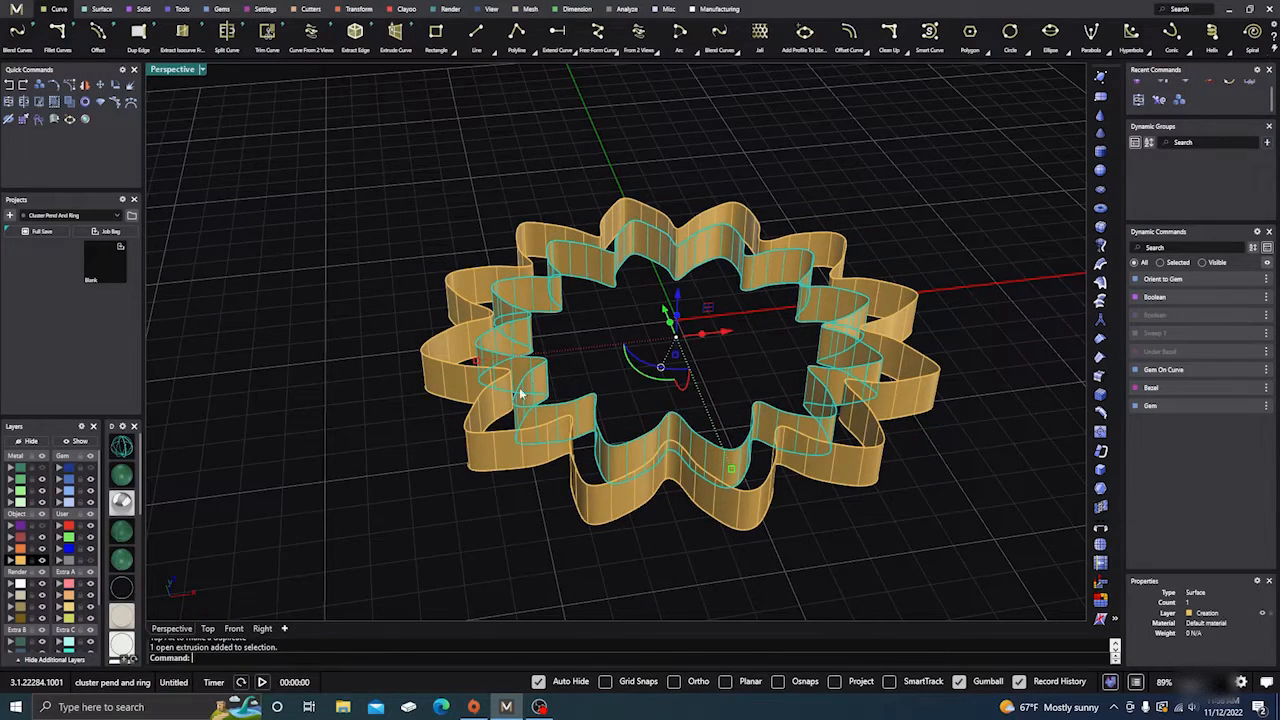
click(437, 388)
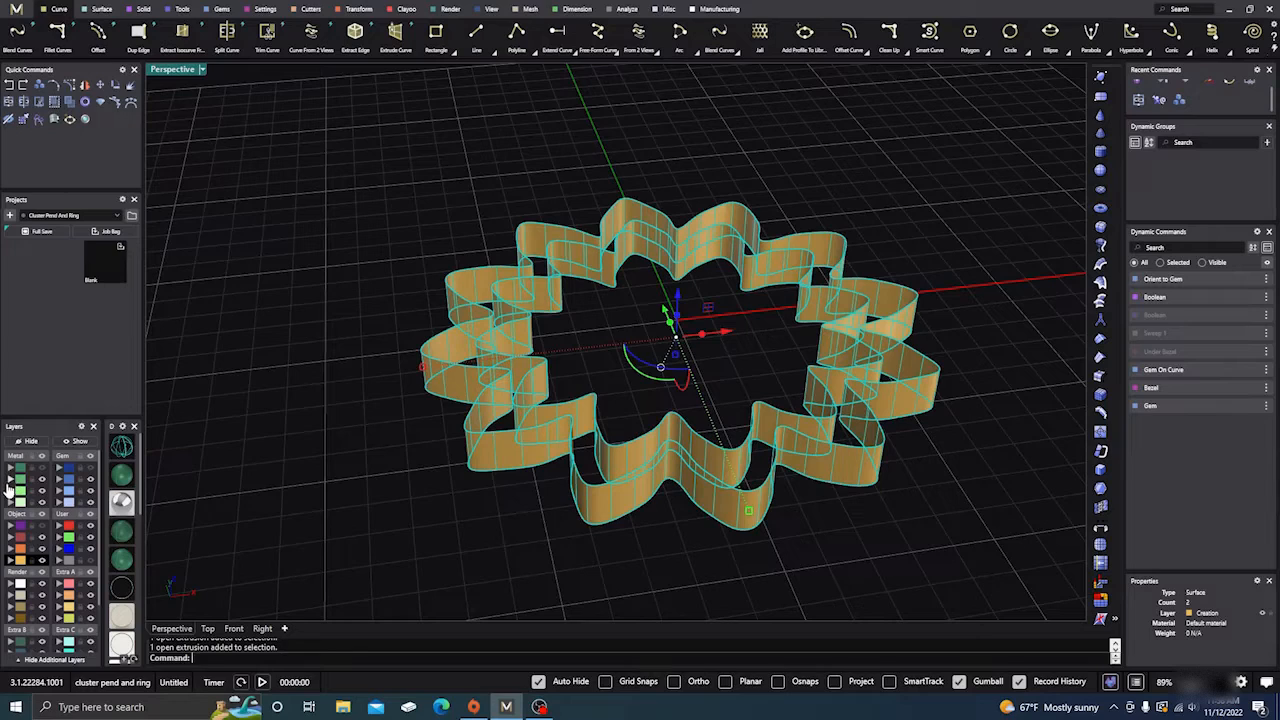
click(12, 480)
click(390, 457)
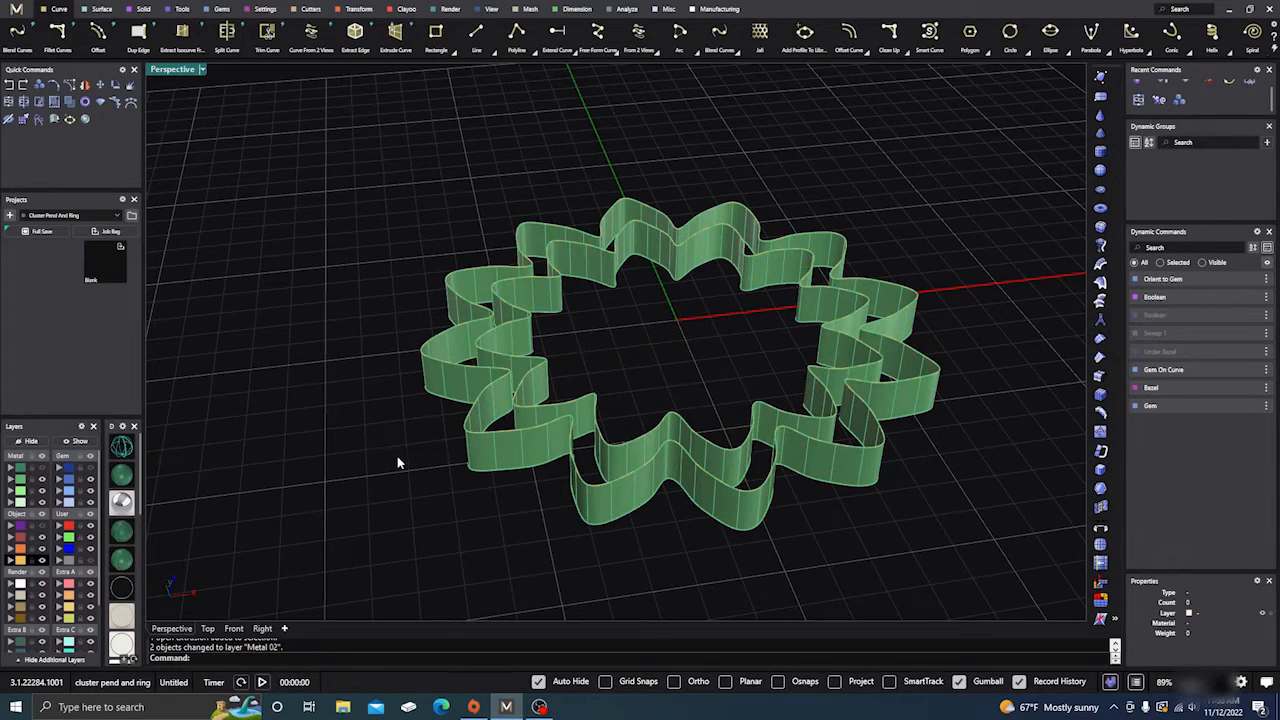
Duplicate the lower edges of the inner and outer flower walls as curves with DupEdge.
right_drag(353, 392, 427, 358)
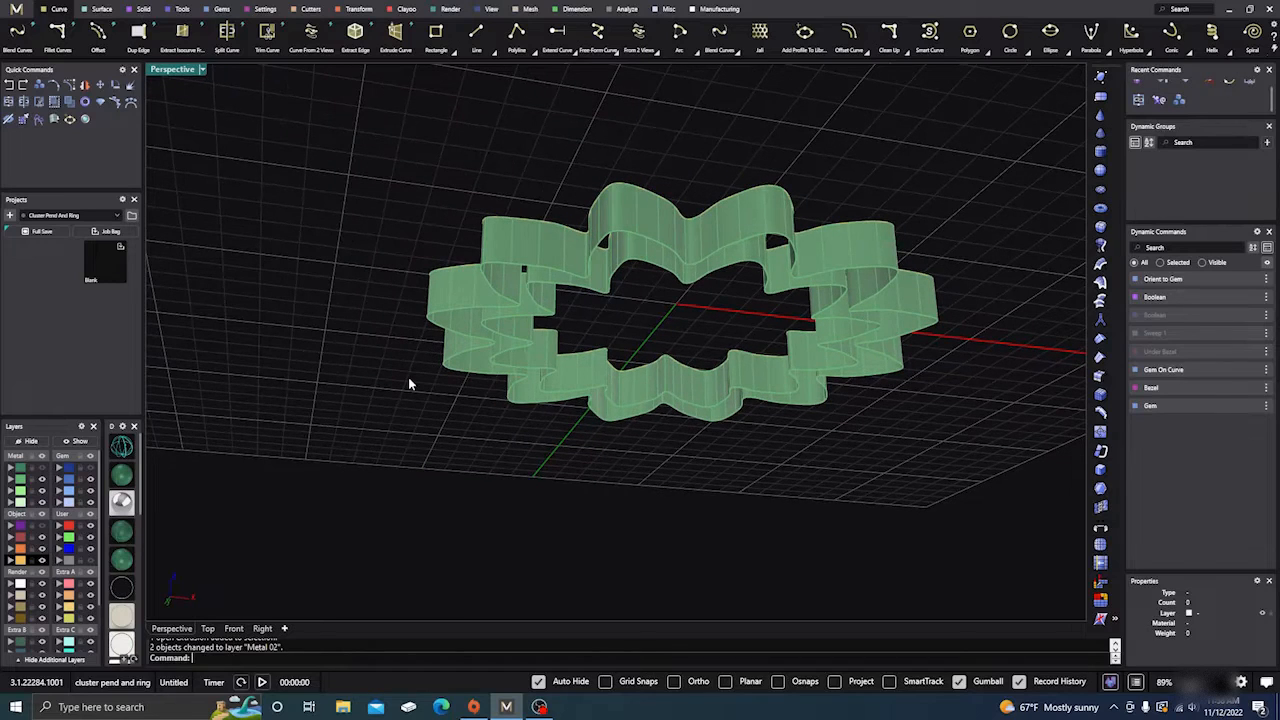
text(Dup)
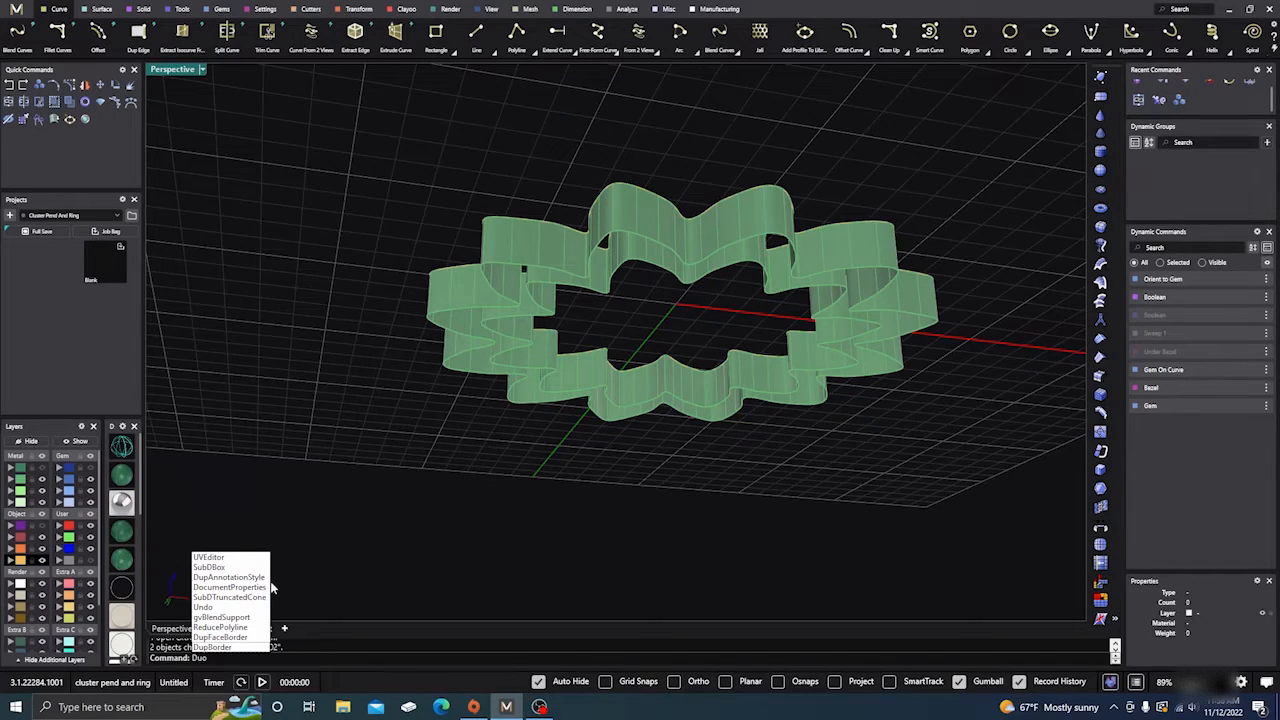
key(BackSpace)
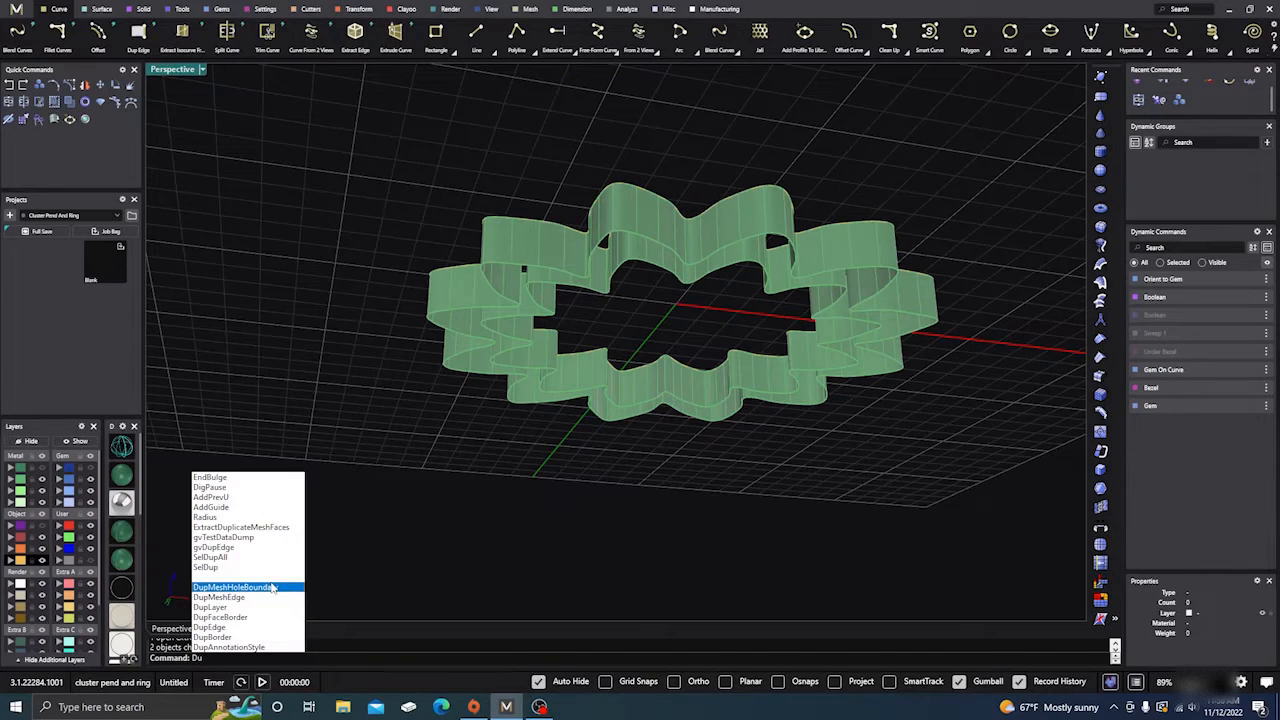
text(pEdge)
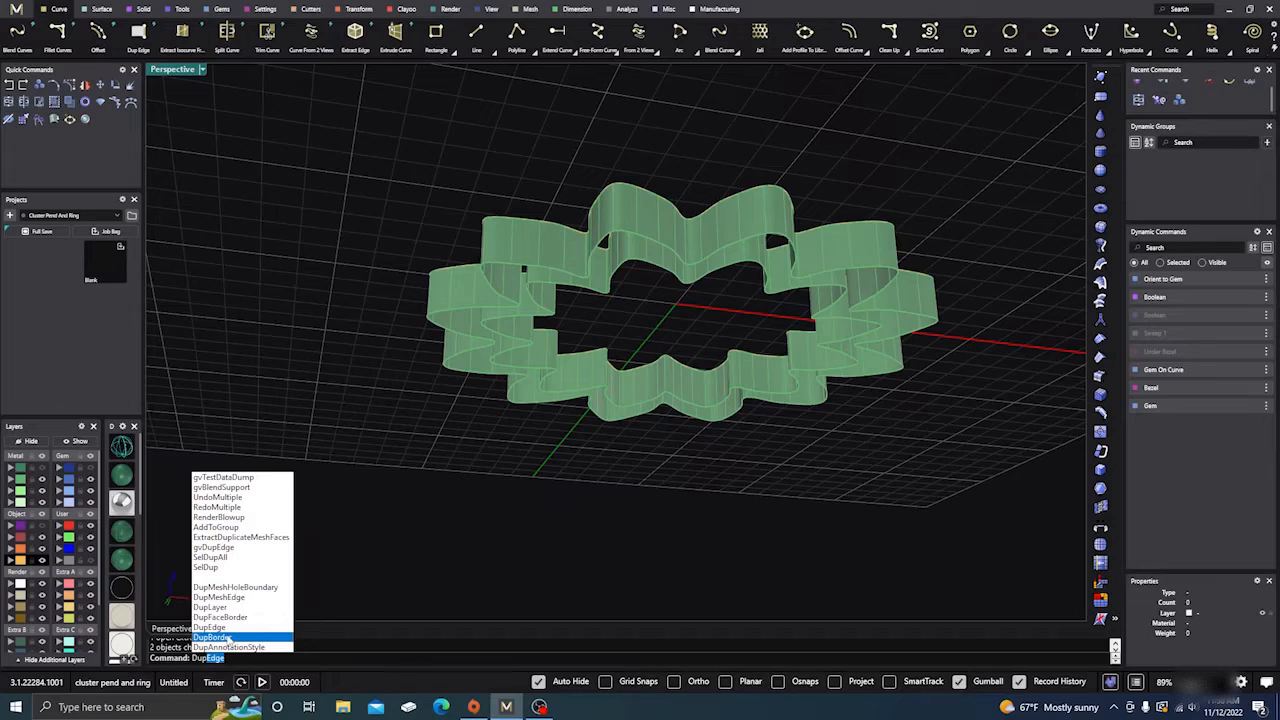
click(211, 627)
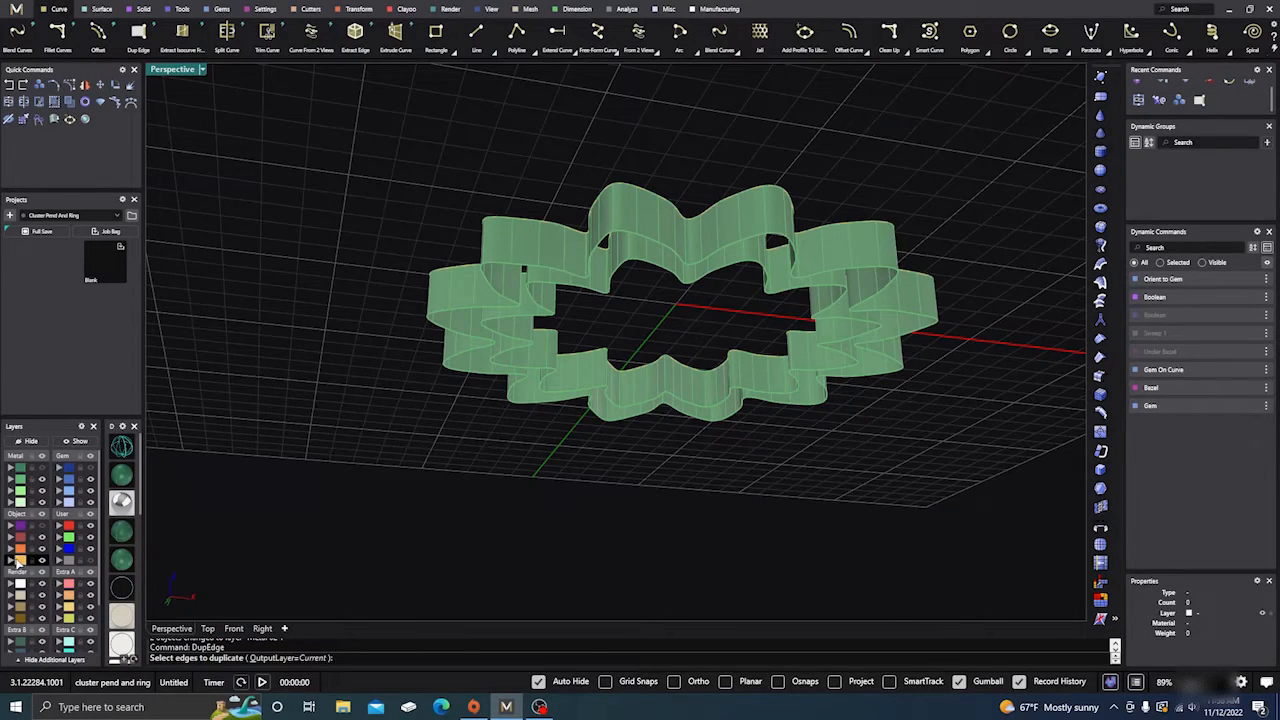
scroll(435, 320, up, 3)
click(466, 289)
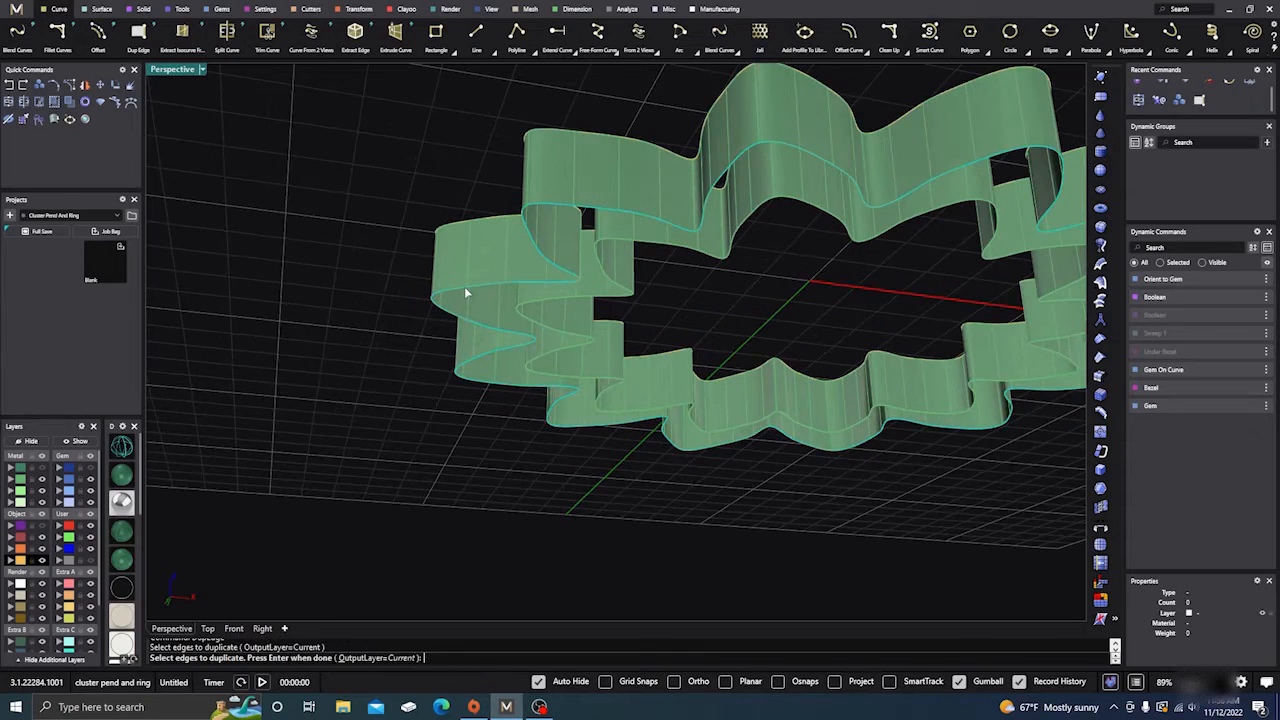
click(534, 306)
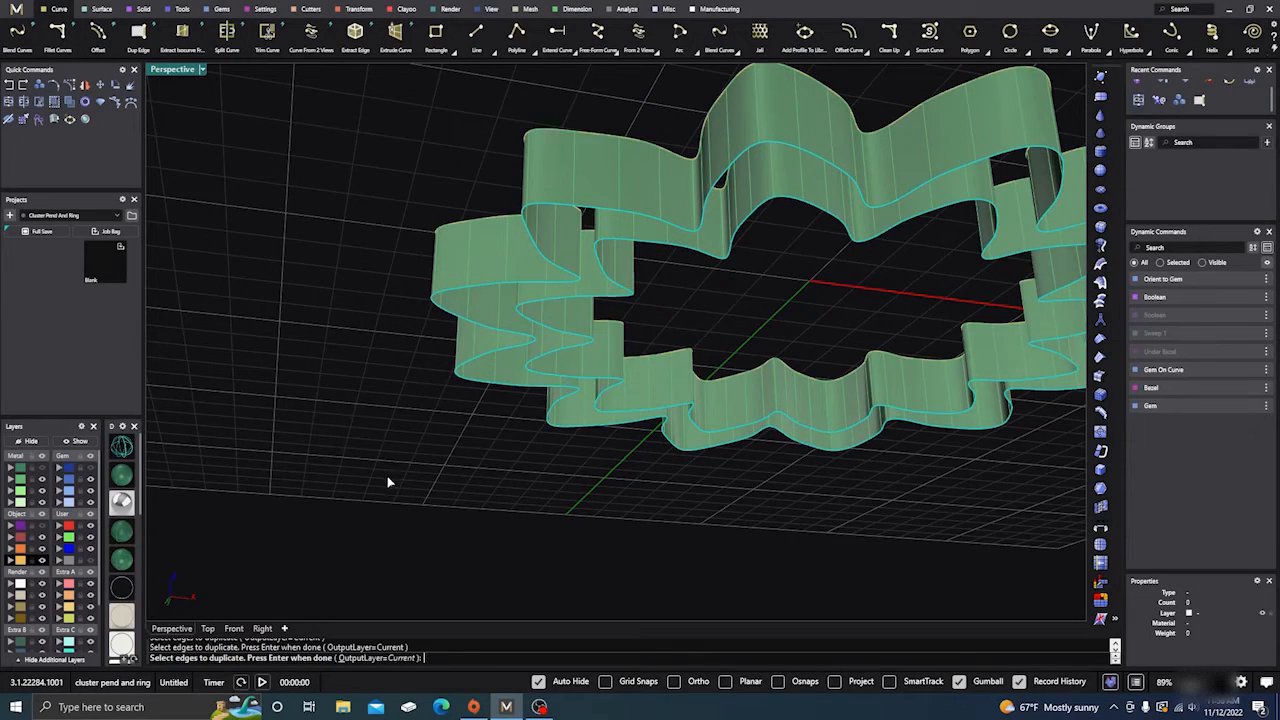
scroll(387, 475, down, 5)
key(Return)
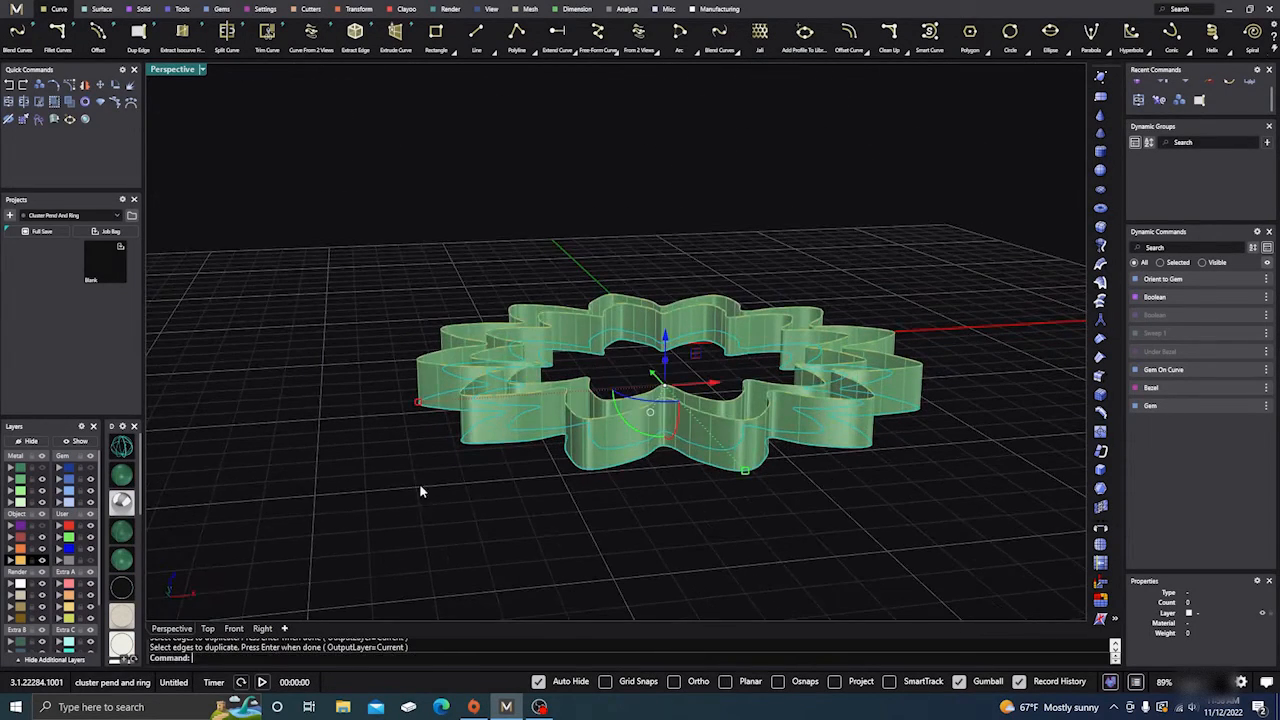
Try to cap the inner and outer flower extrusions, rejecting the history break.
right_drag(419, 483, 444, 416)
right_drag(362, 484, 541, 492)
scroll(515, 383, up, 5)
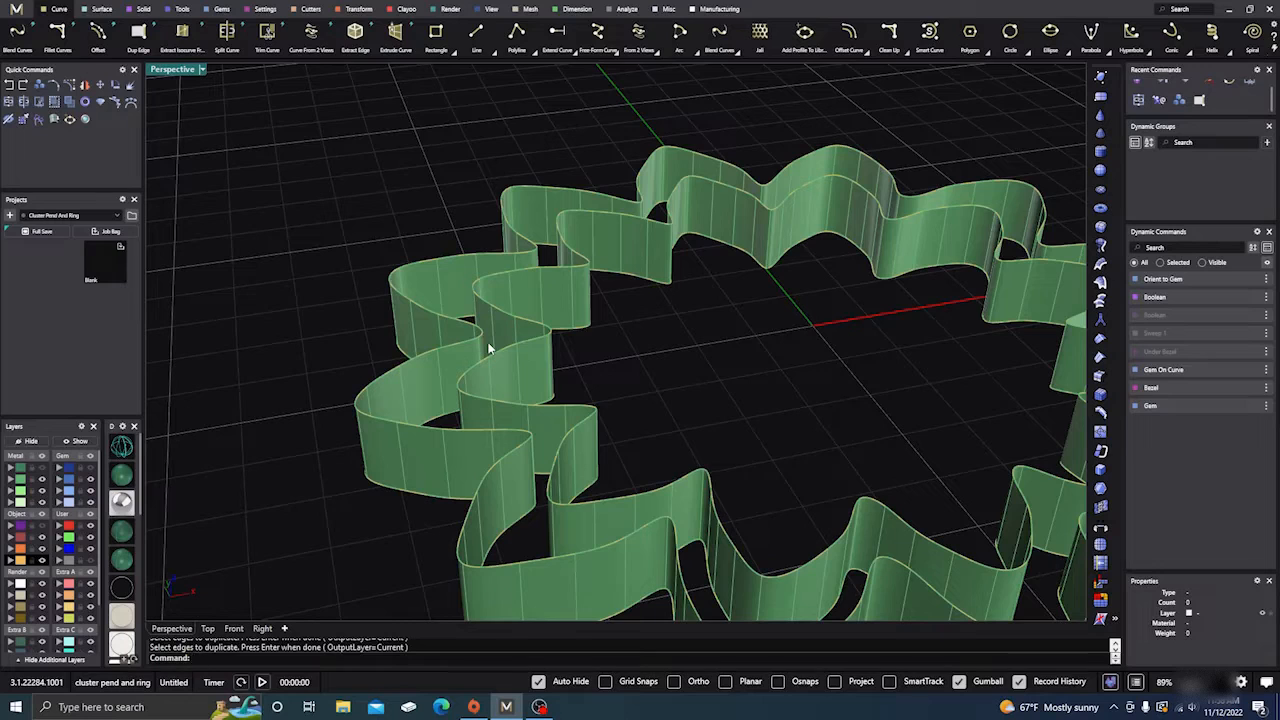
click(508, 370)
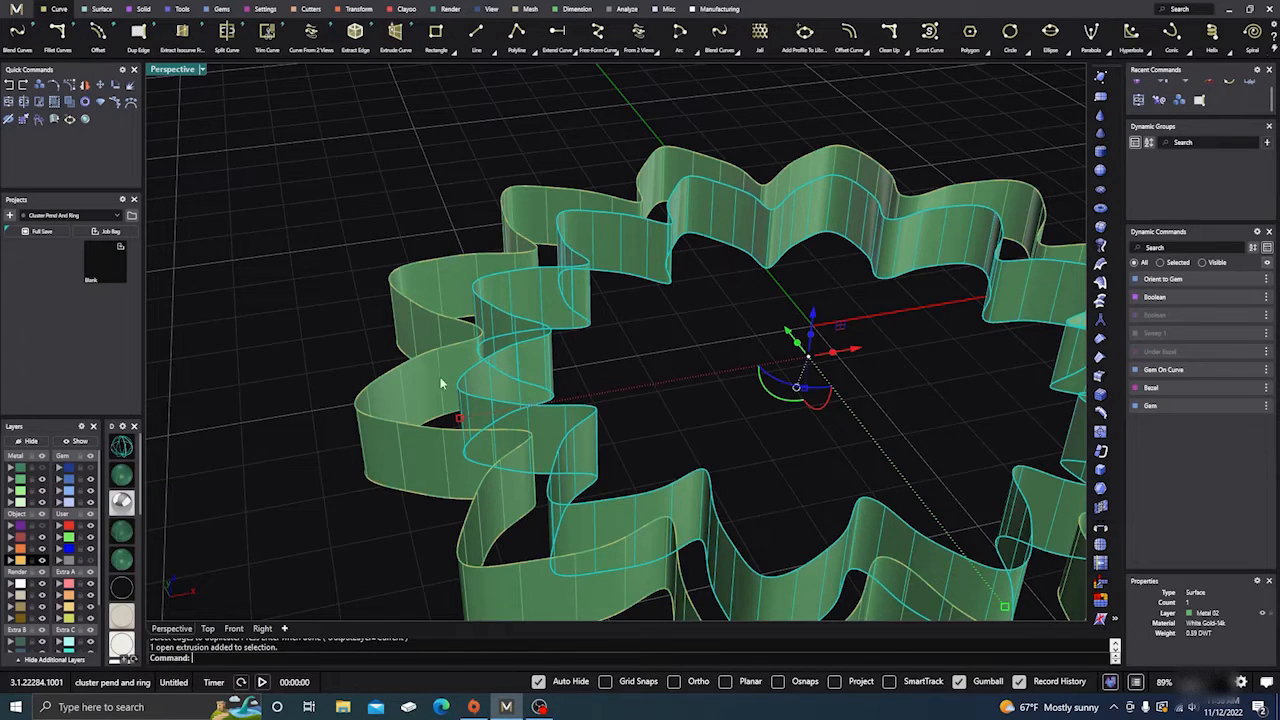
text(Cap)
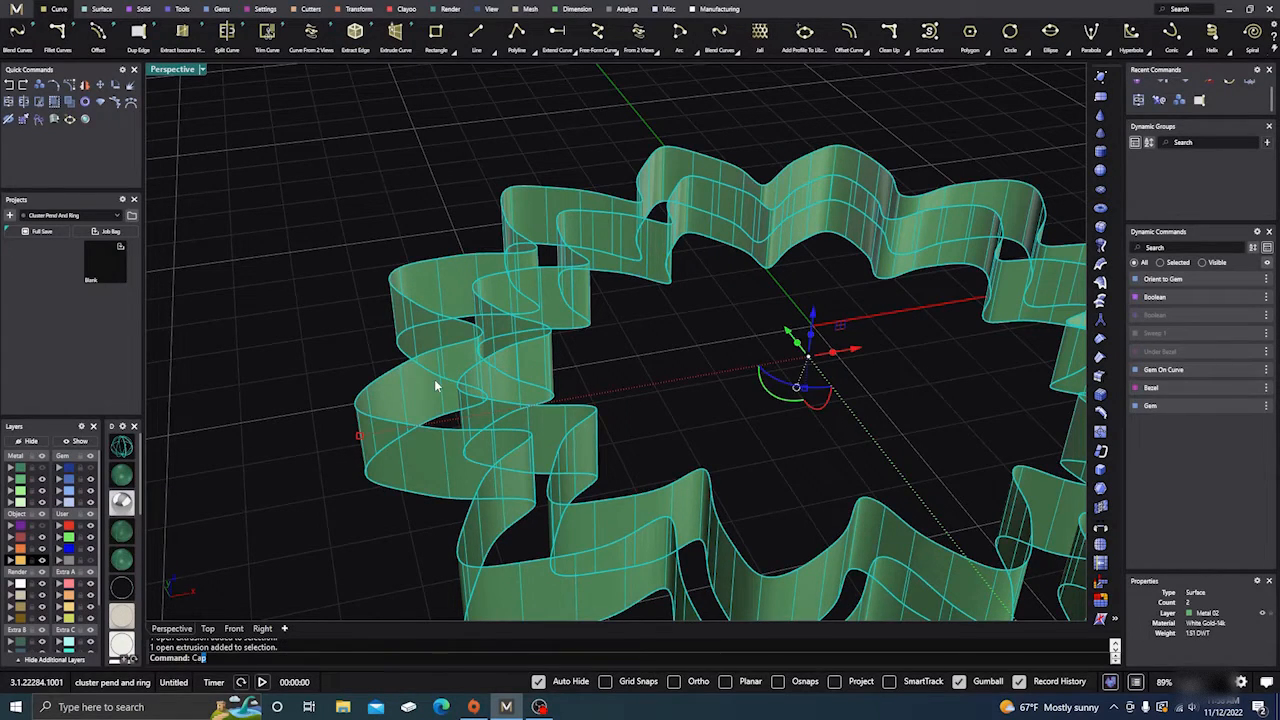
key(Return)
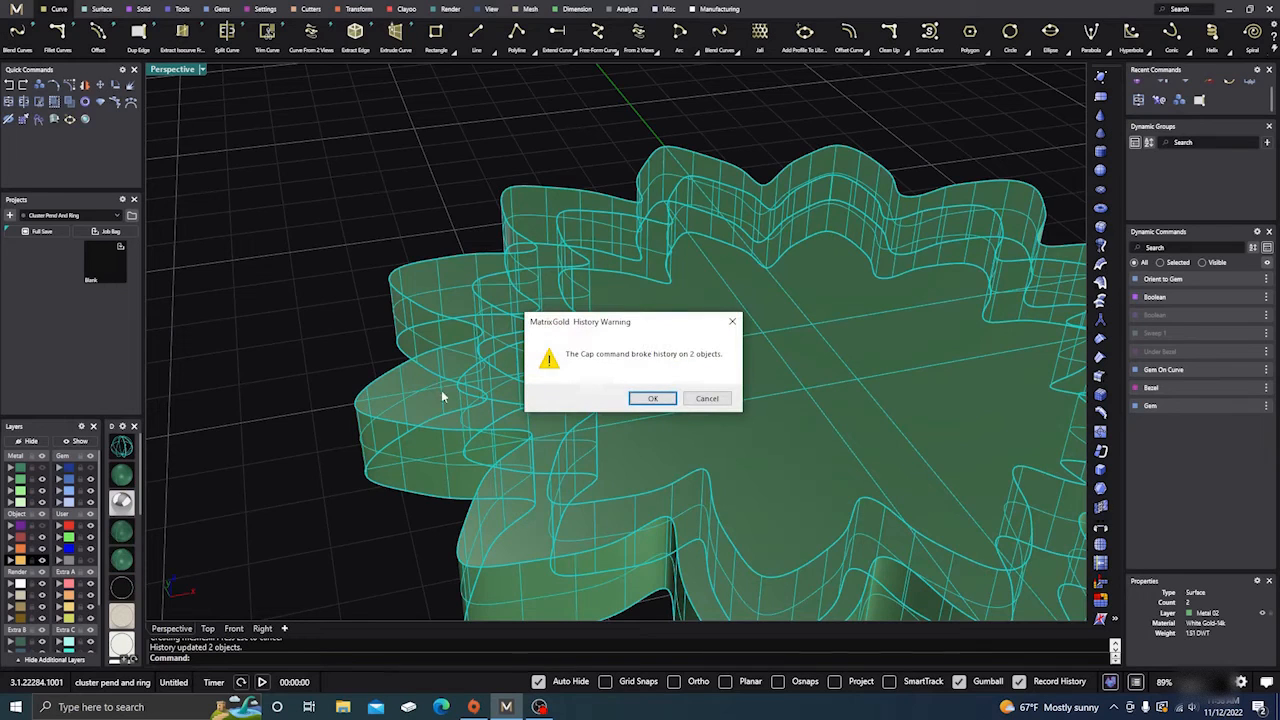
click(709, 399)
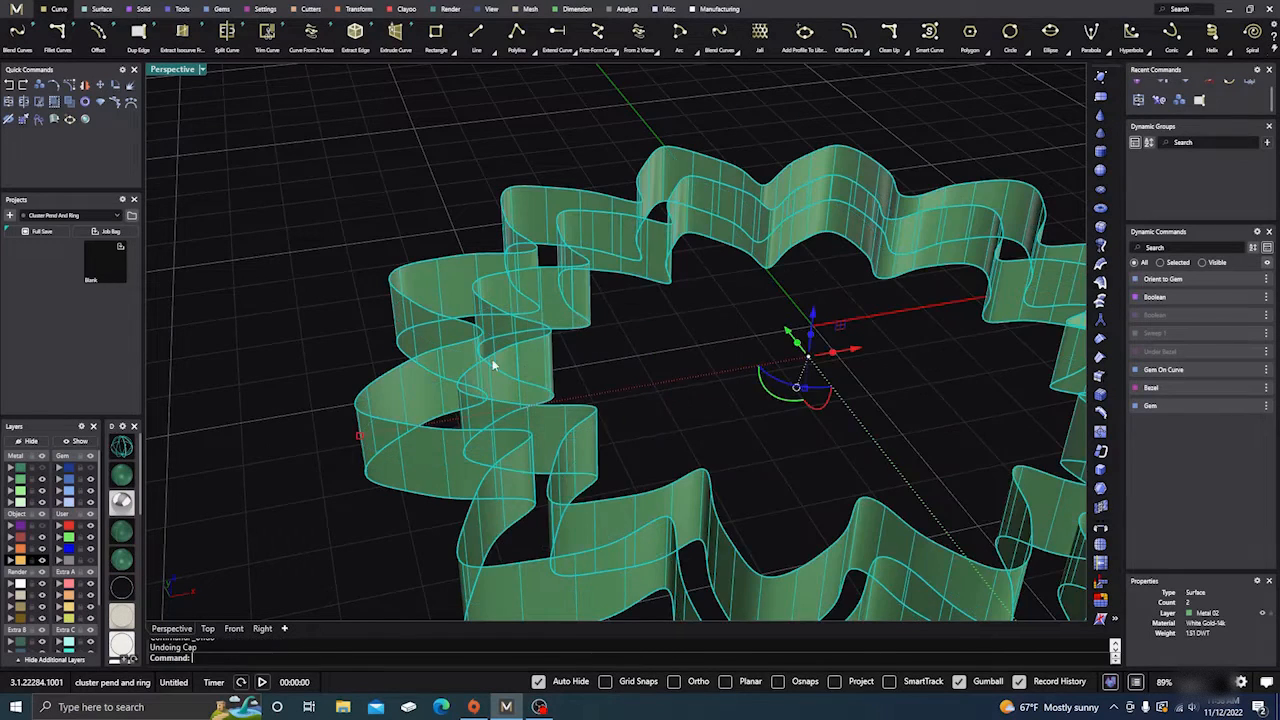
key(Escape)
Turn on object snaps and draw a line about 1.53 mm long between inner and outer petal quadrants on the upper edges.
click(477, 38)
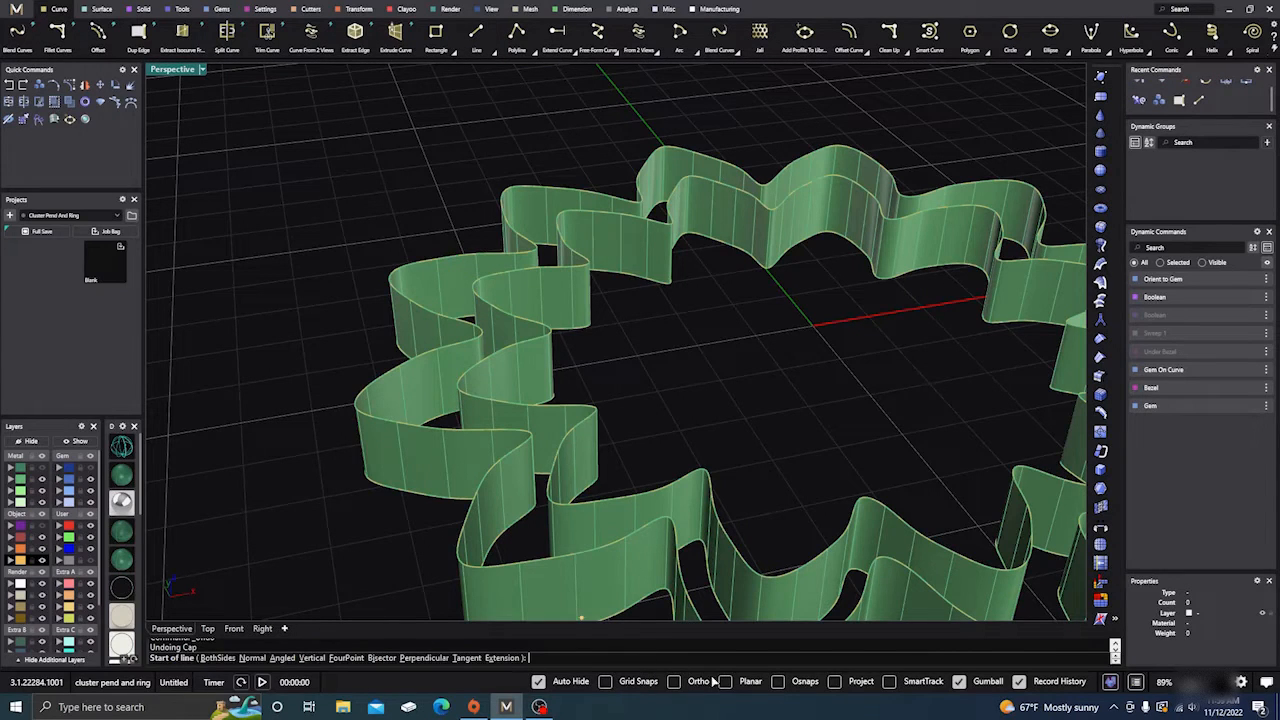
click(777, 682)
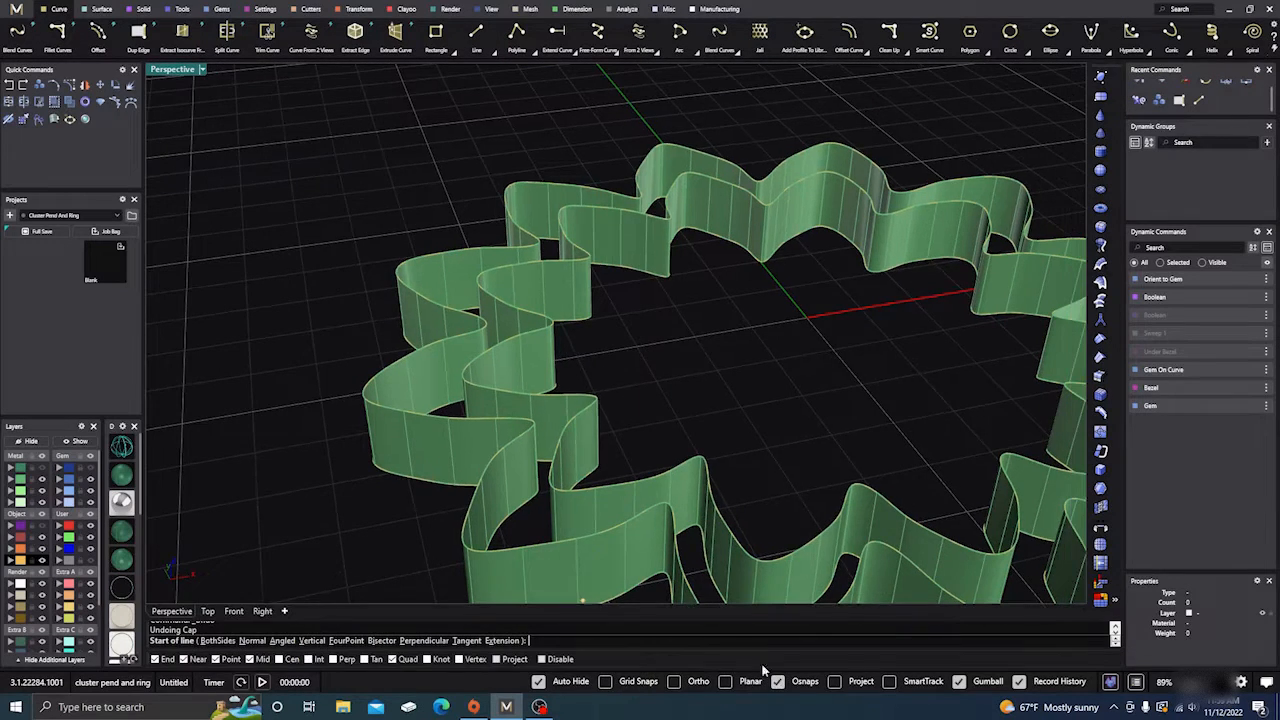
click(461, 376)
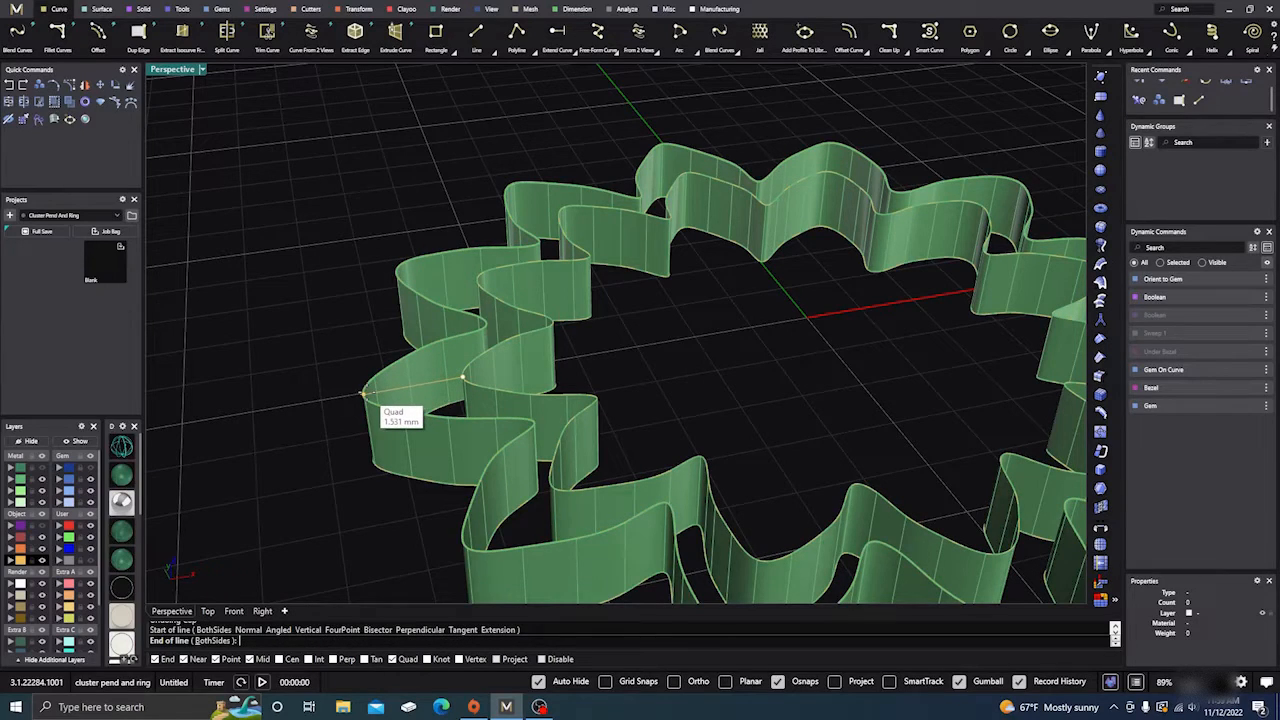
click(363, 394)
Draw a matching line about 1.53 mm long between the outer and inner petal quadrants on the lower edges.
right_drag(336, 490, 360, 318)
right_click(360, 318)
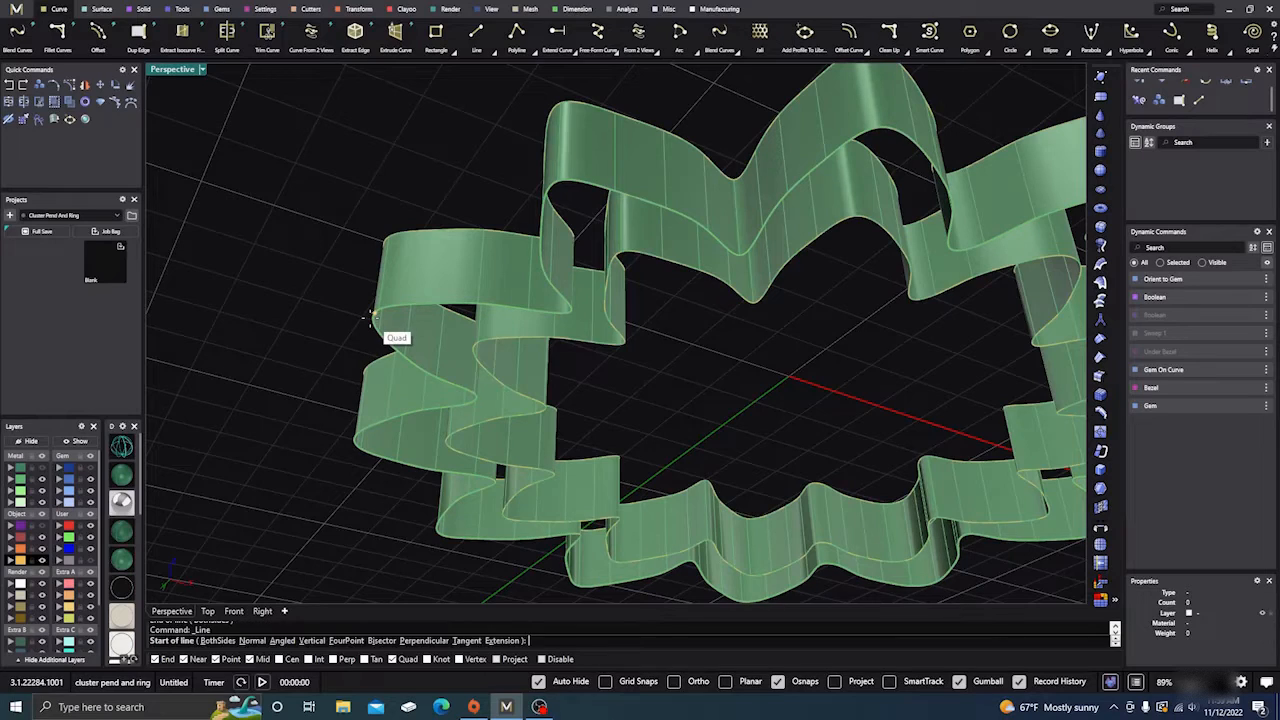
click(374, 315)
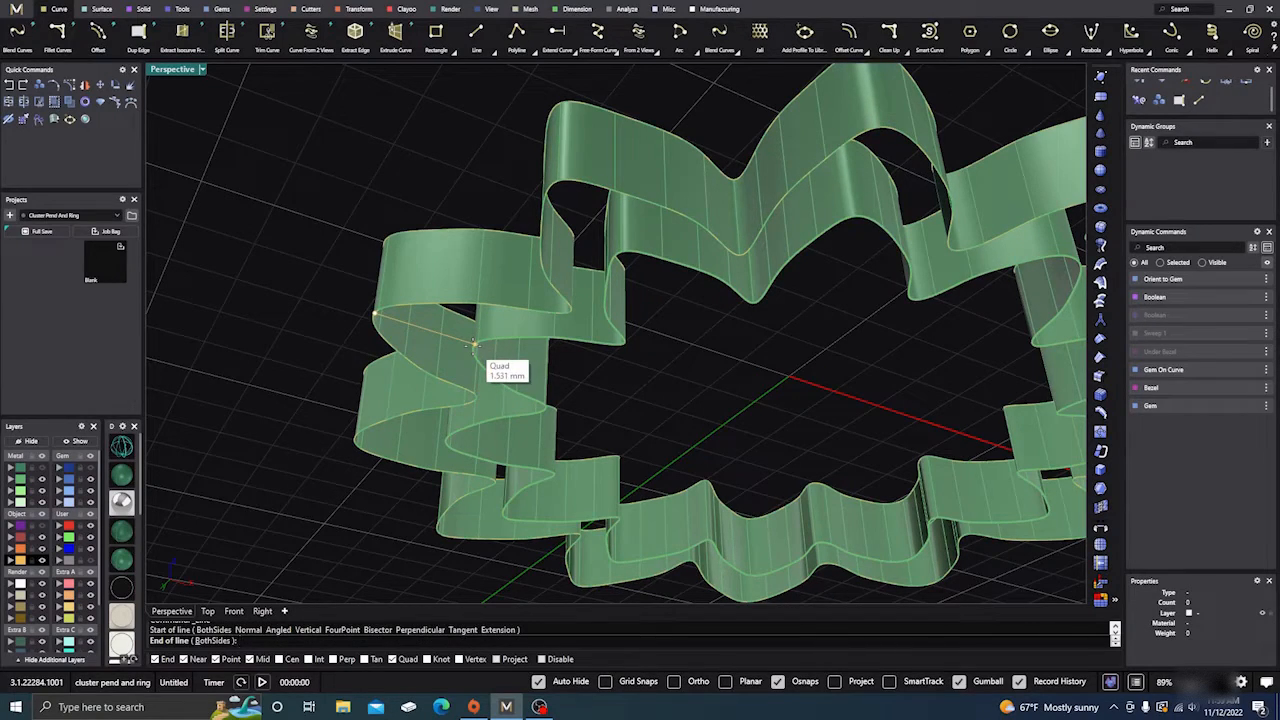
click(474, 345)
Sweep the upper line along the inner and outer top flower curves with Sweep 2, keeping the default settings.
right_drag(422, 226, 410, 417)
click(101, 9)
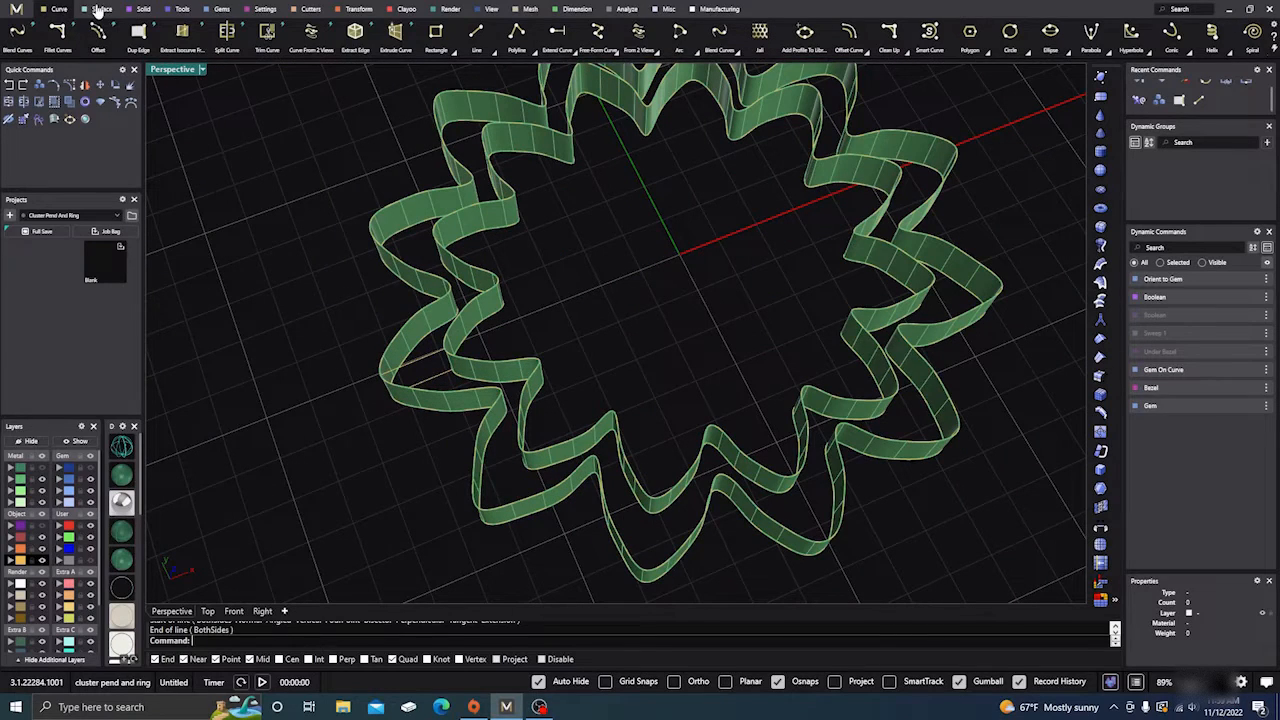
click(98, 34)
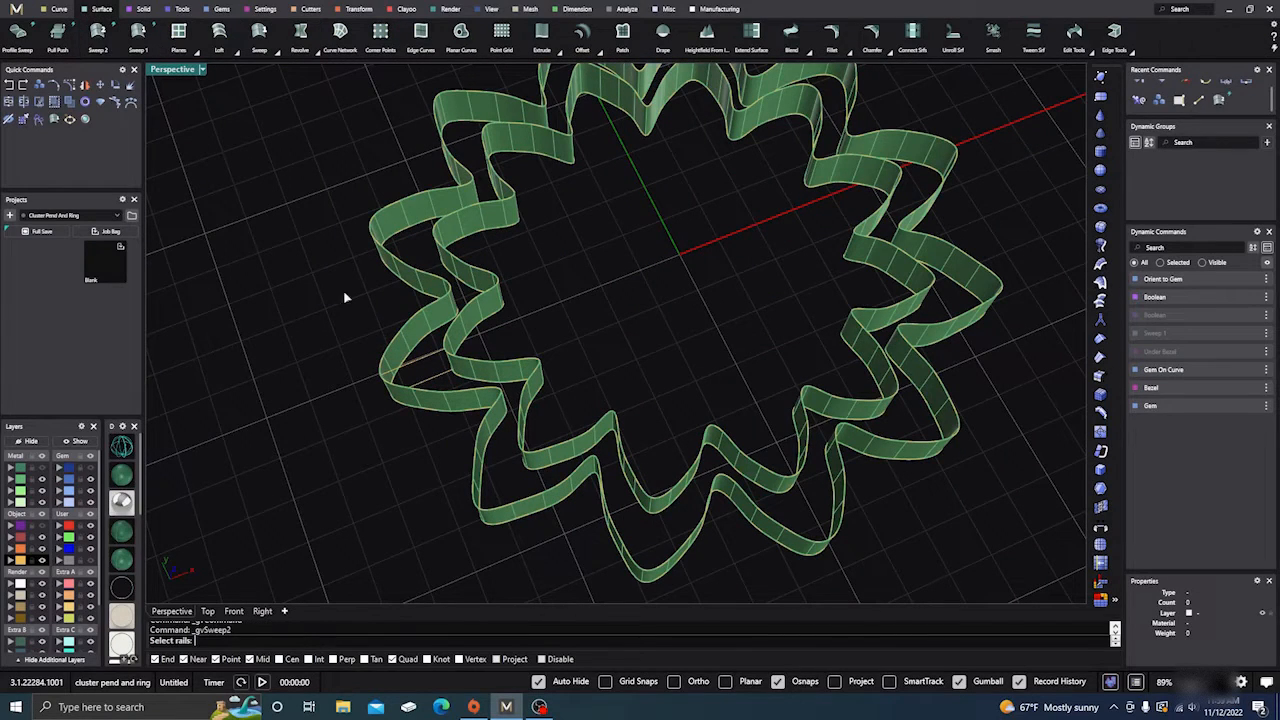
click(447, 342)
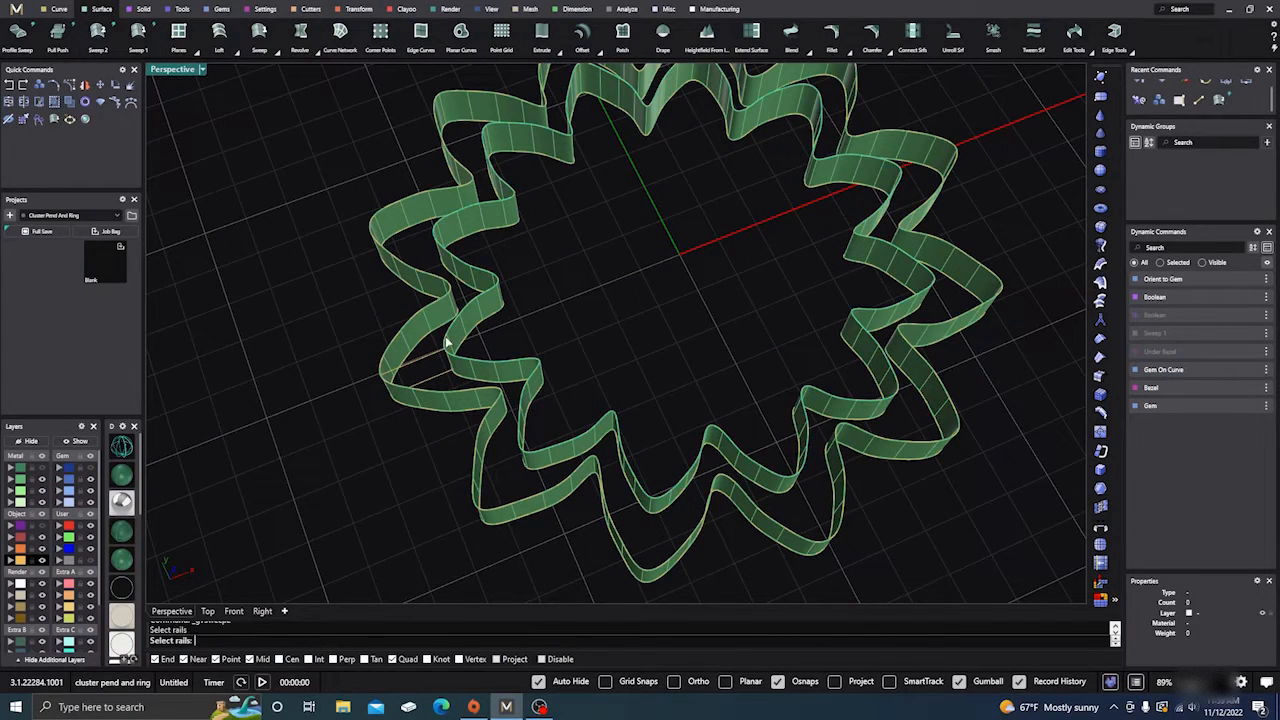
click(388, 350)
click(422, 363)
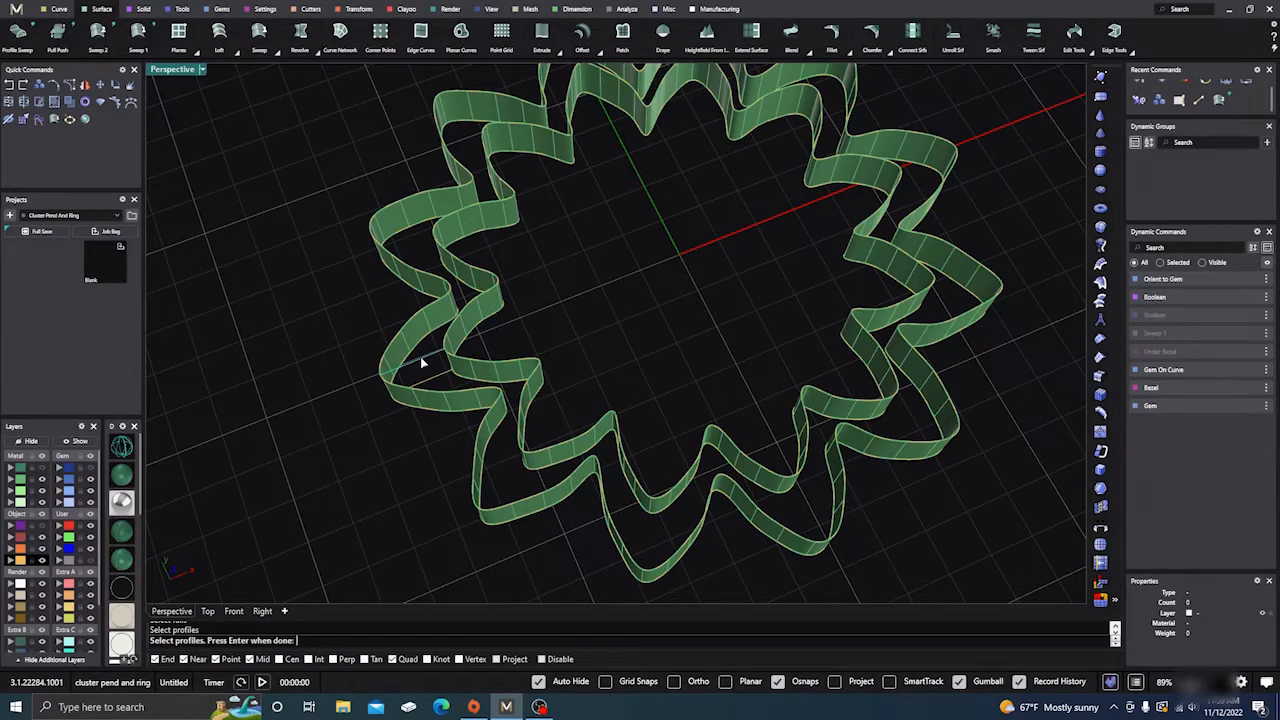
key(Return)
key(Return)
Sweep the lower line along the inner and outer bottom flower curves with Sweep 2, keeping the default settings.
right_drag(365, 437, 398, 255)
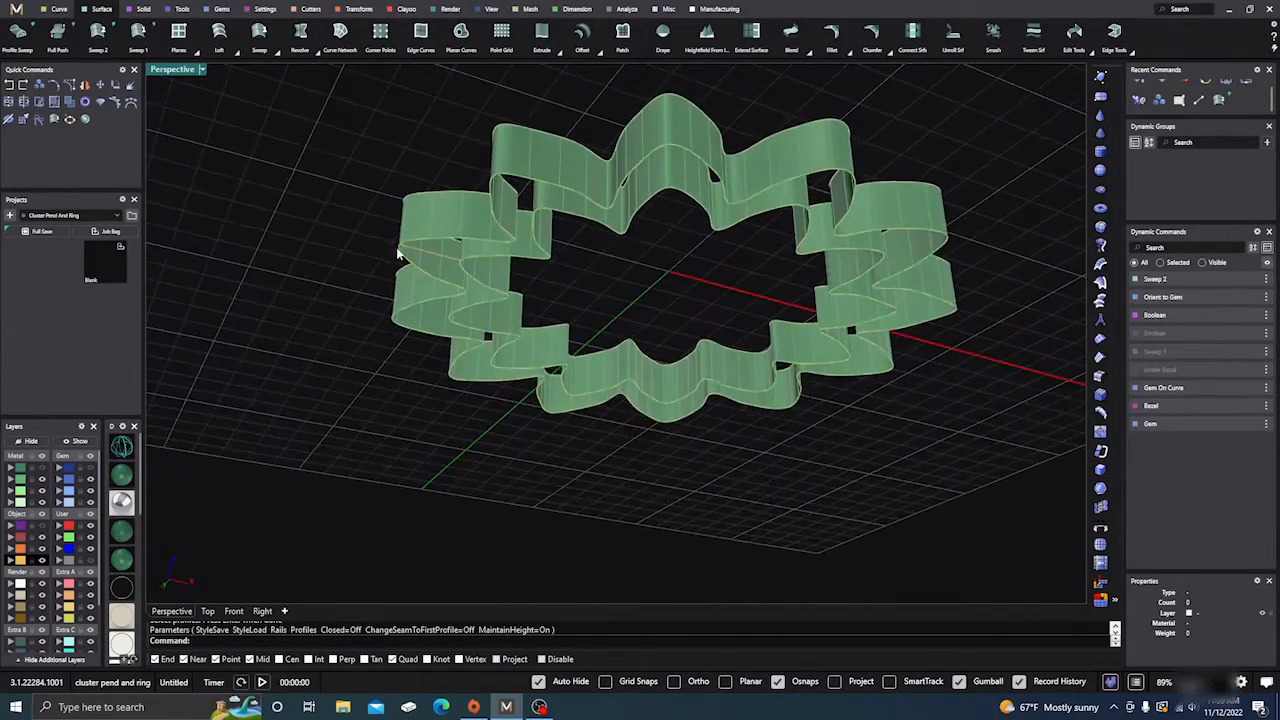
scroll(398, 255, up, 3)
key(Return)
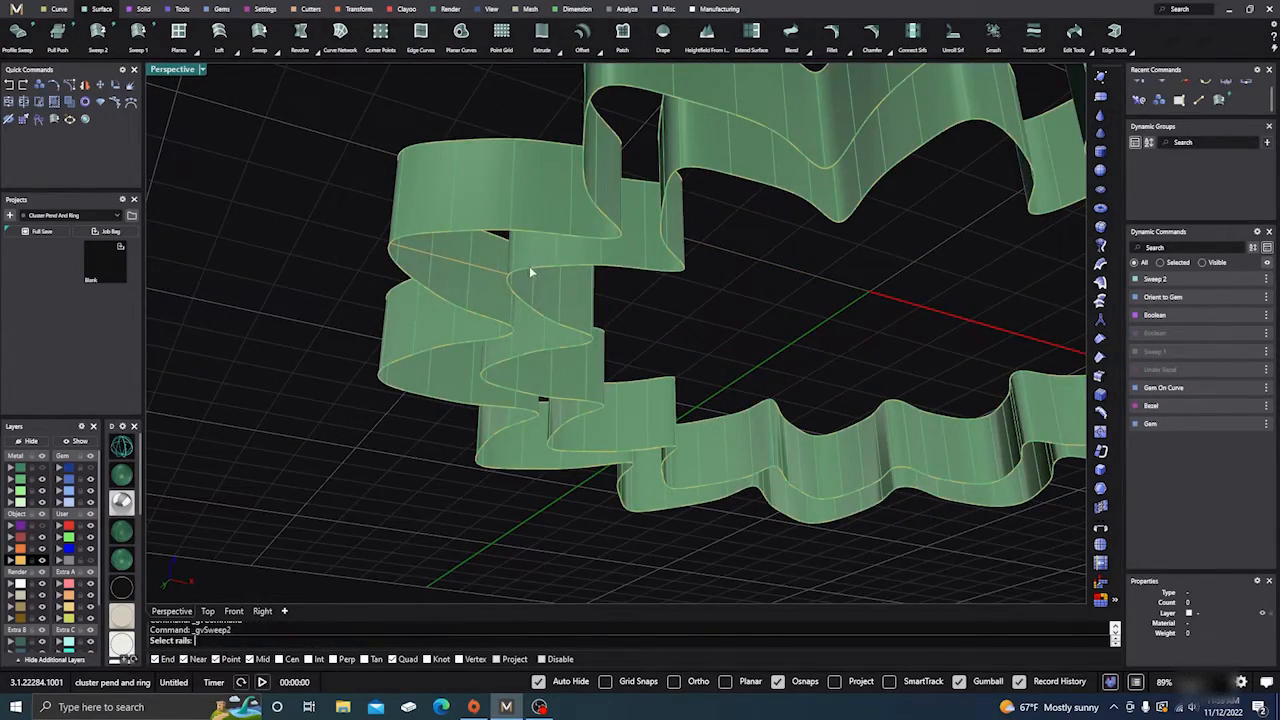
click(506, 245)
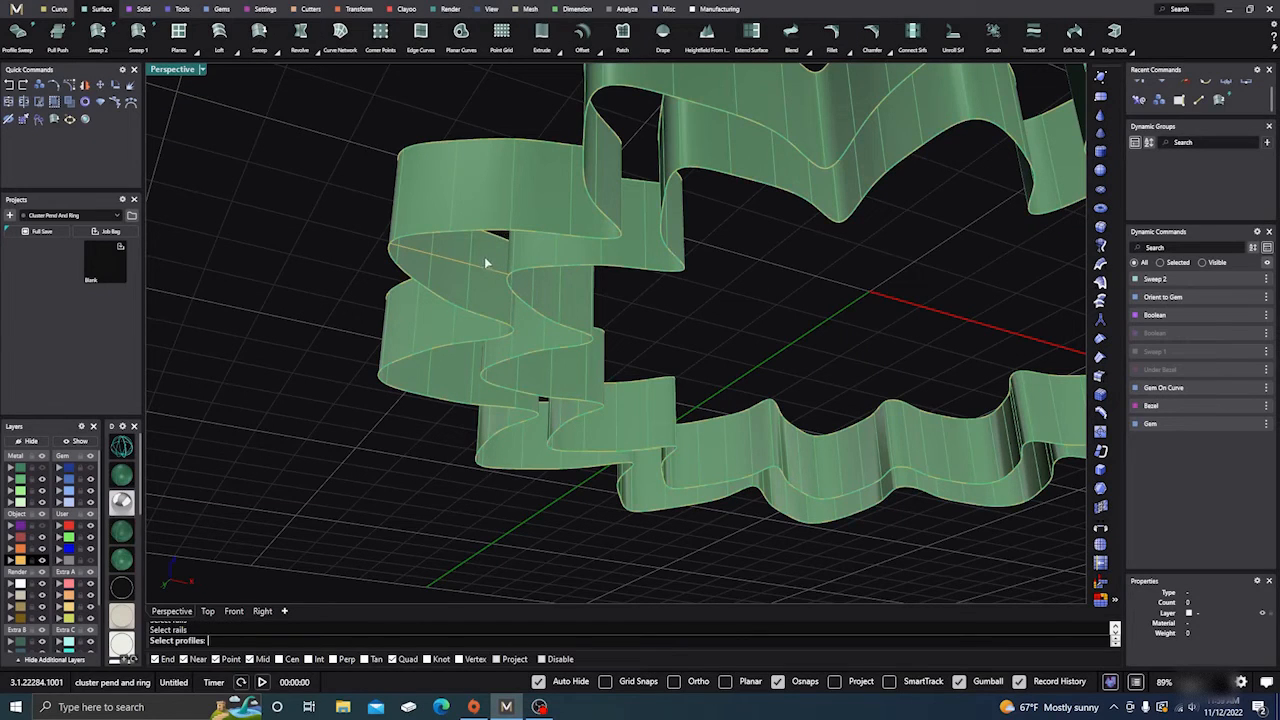
click(483, 267)
key(Return)
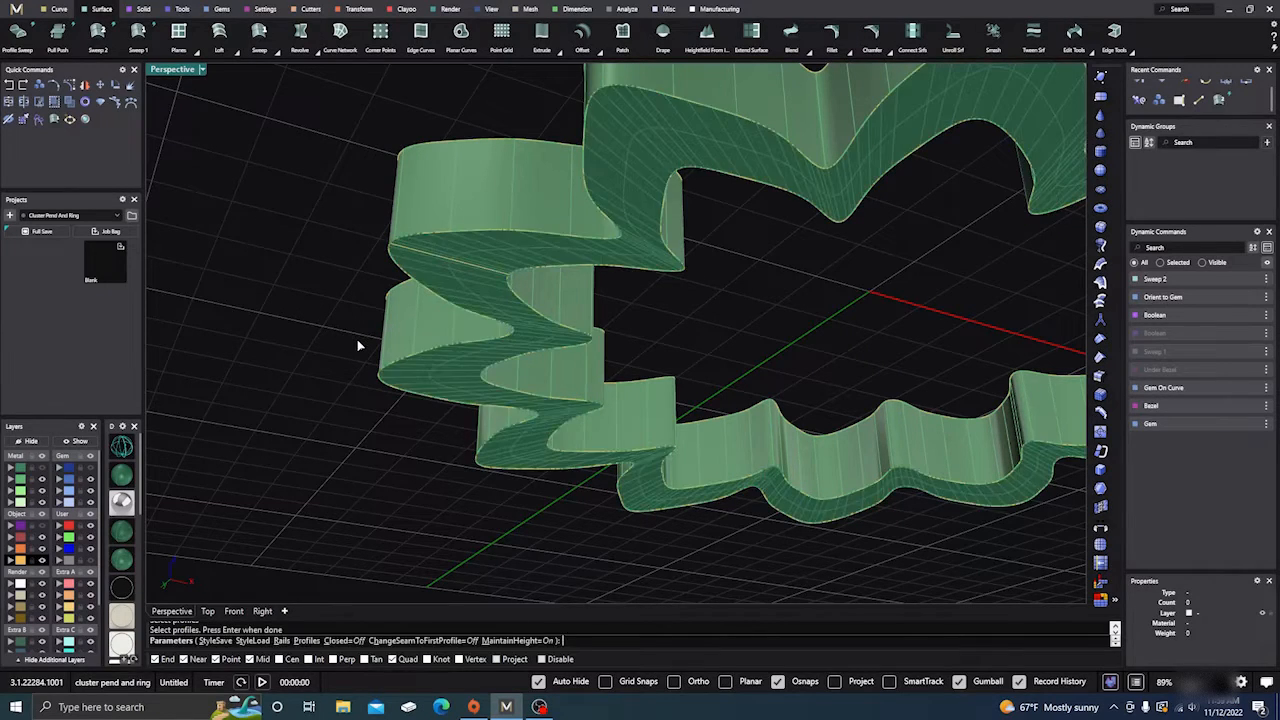
key(Return)
Show the Metal 01 layer to display the swept surfaces together with the prongs and bezels.
click(41, 468)
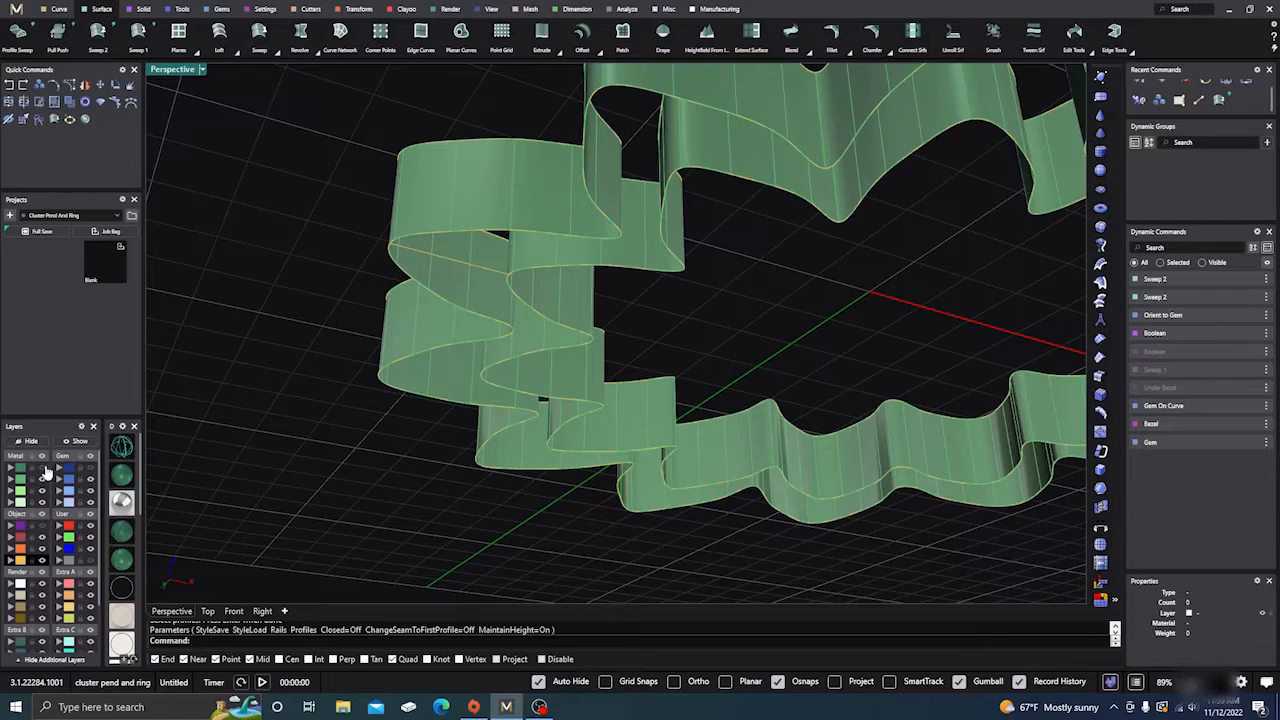
scroll(395, 409, down, 5)
right_drag(394, 405, 430, 340)
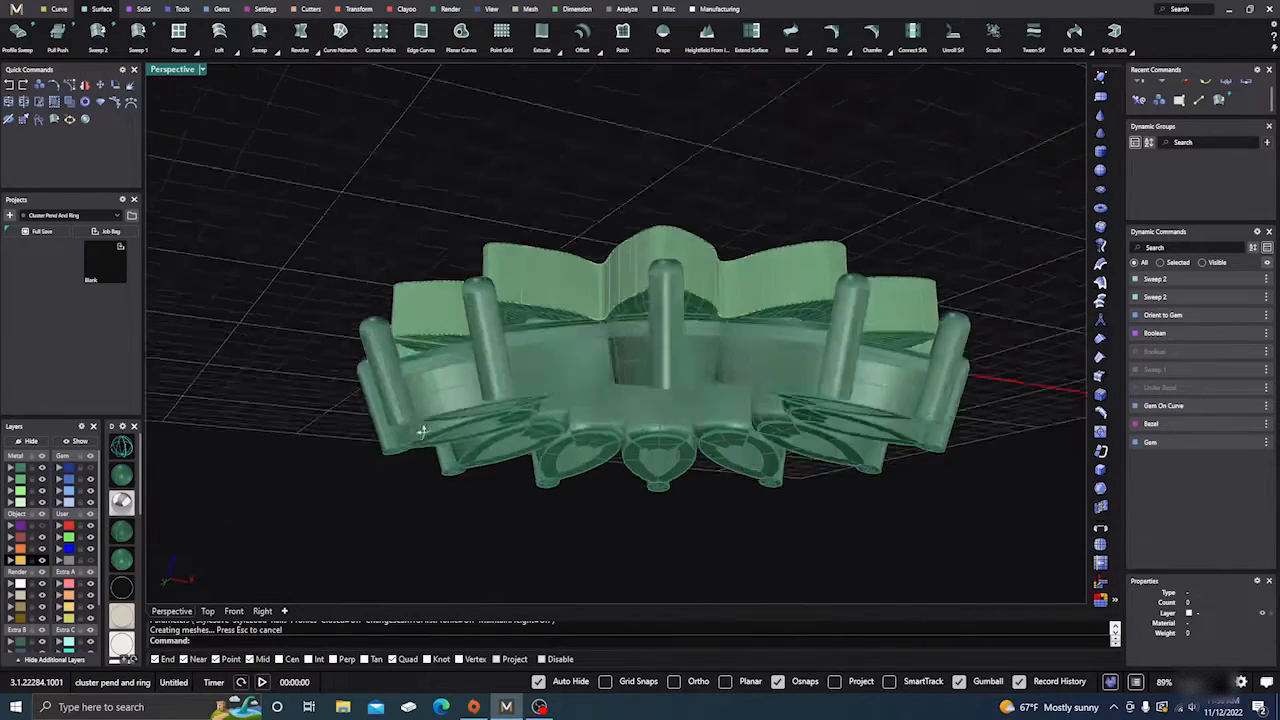
Select the two swept surfaces and the outer flower wall, and undo the lower Sweep 2.
scroll(514, 330, up, 5)
click(531, 295)
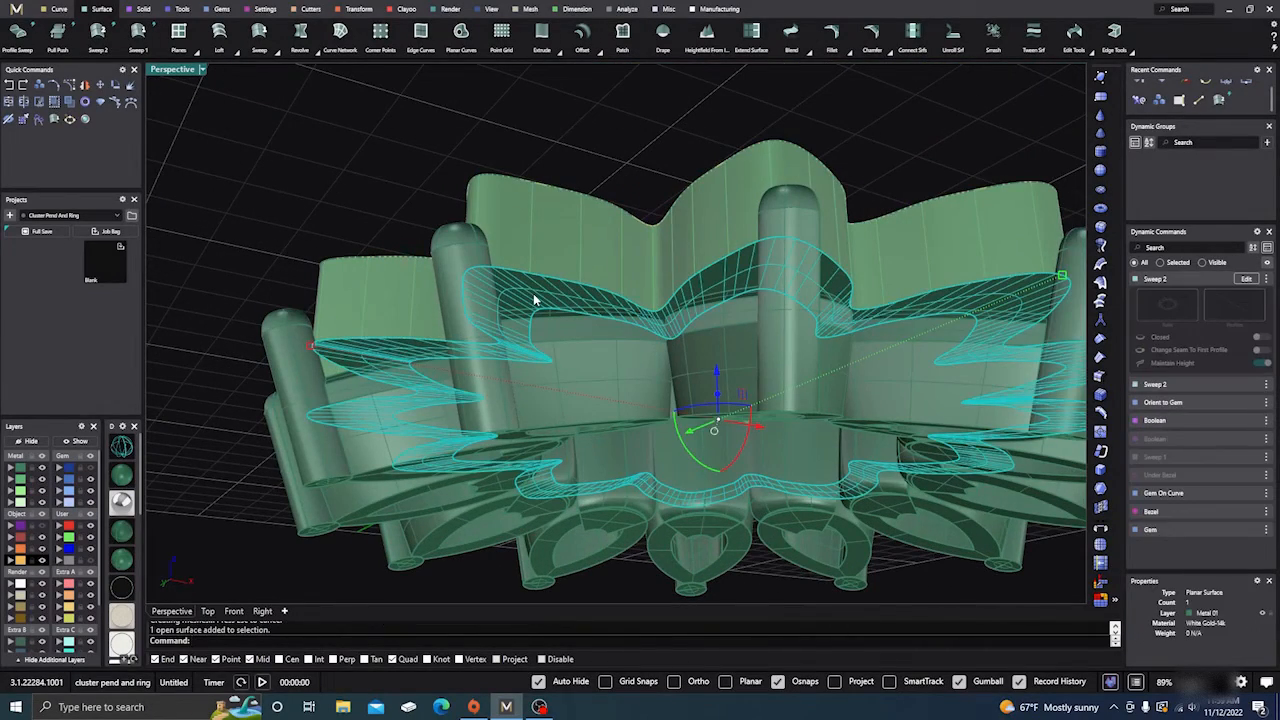
shift+click(549, 254)
shift+click(564, 212)
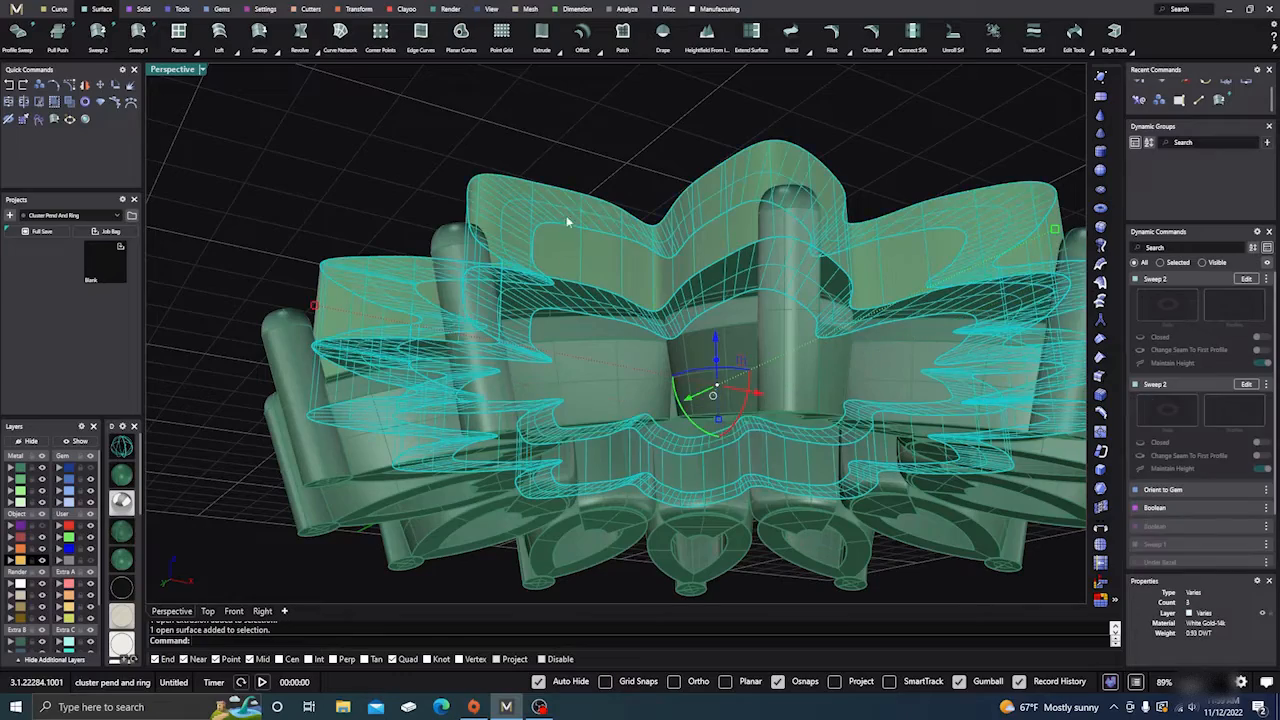
scroll(574, 232, down, 5)
right_drag(582, 248, 425, 424)
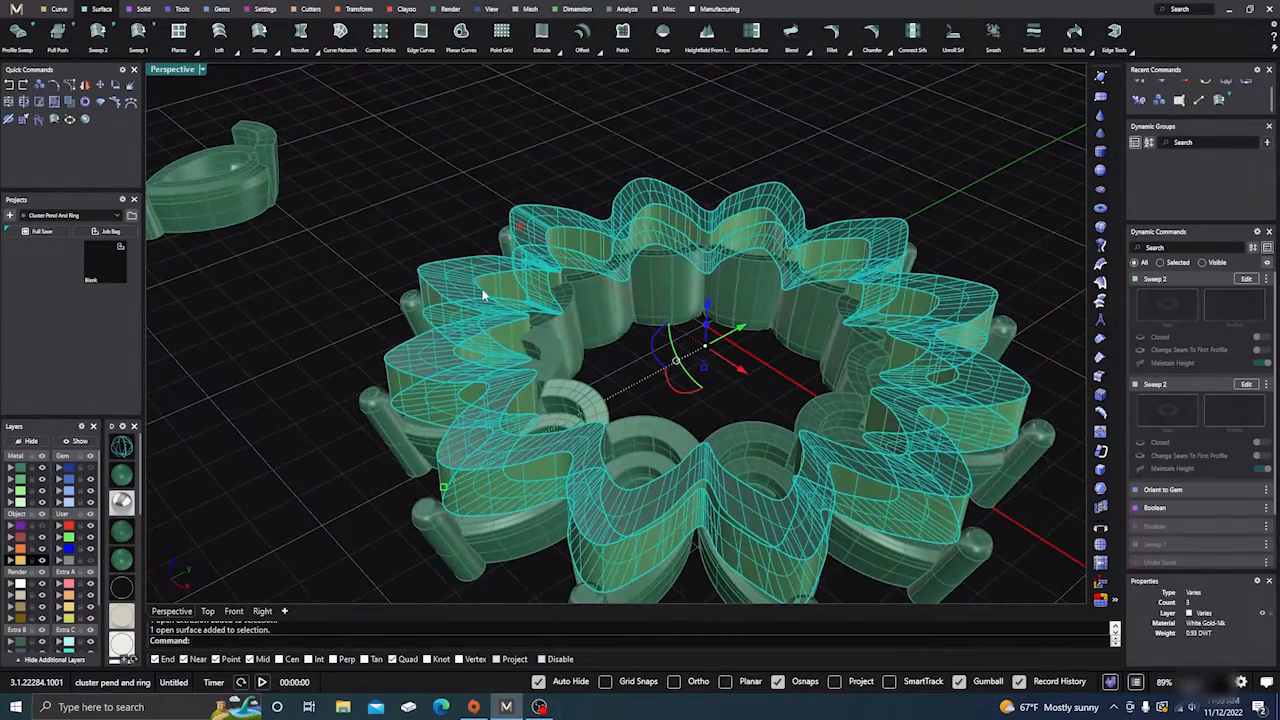
click(10, 88)
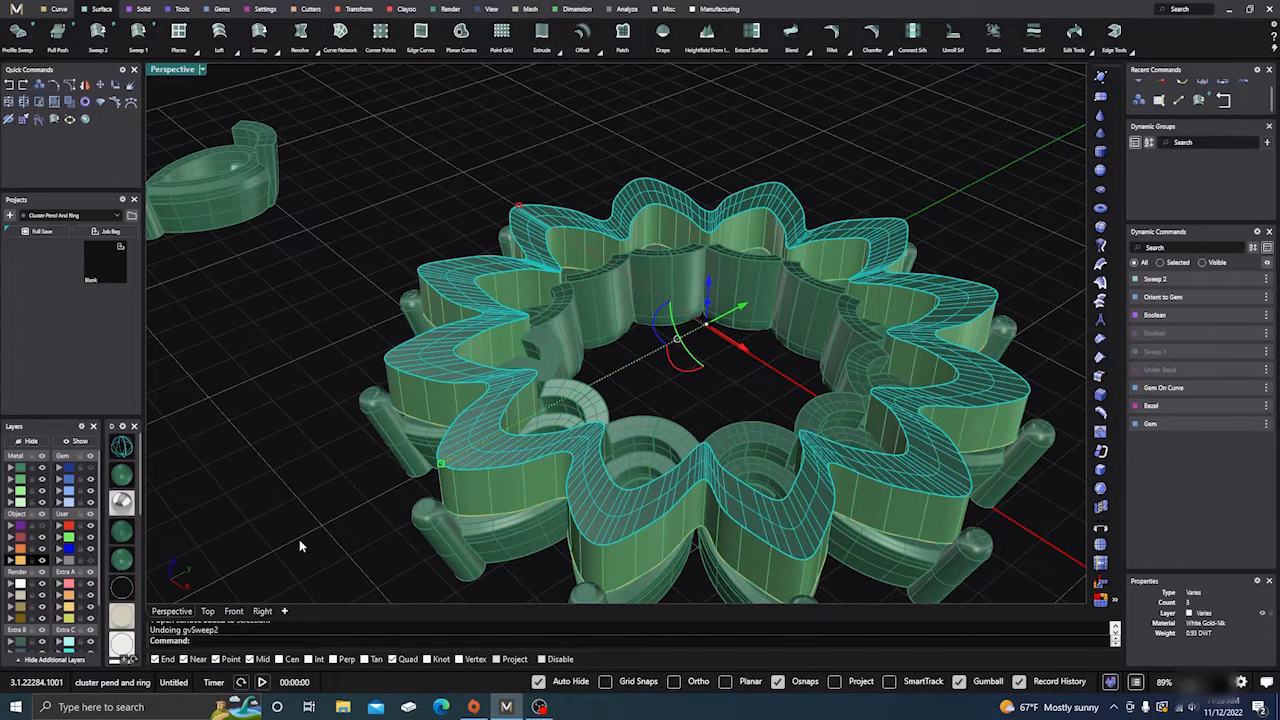
Join the top swept surface to the outer flower wall and accept the history warning.
click(333, 517)
click(467, 465)
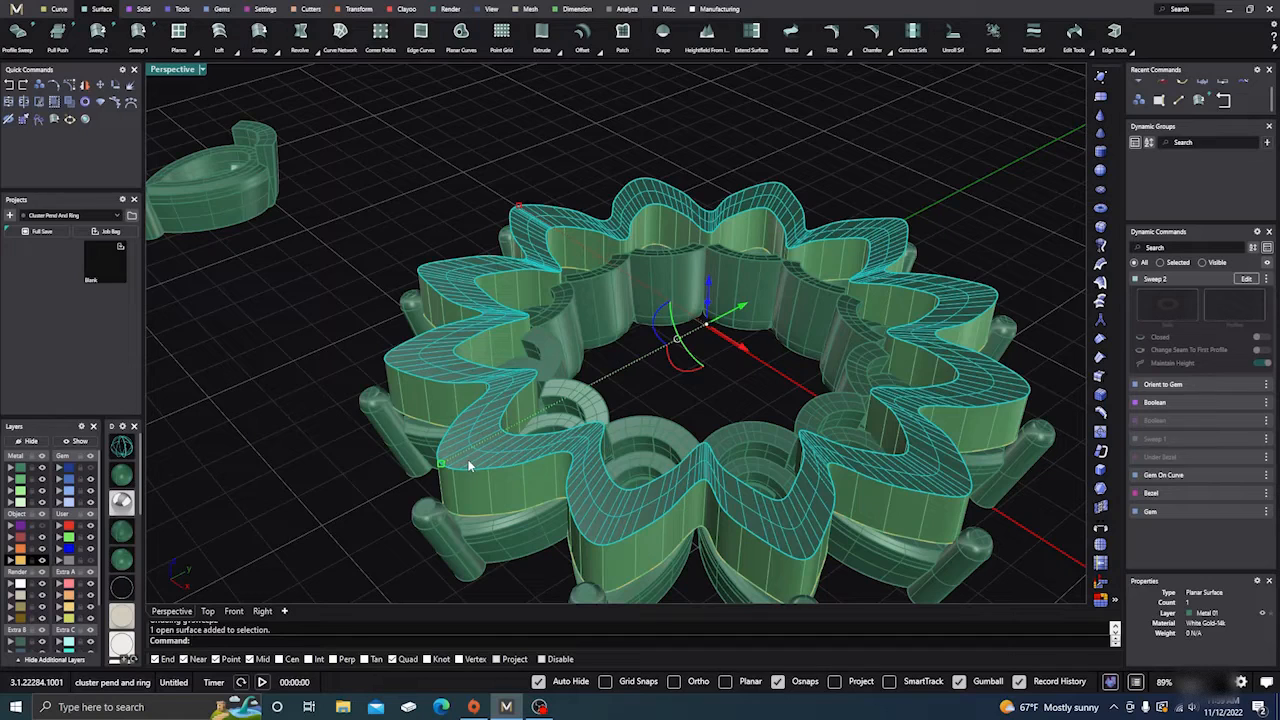
shift+click(484, 488)
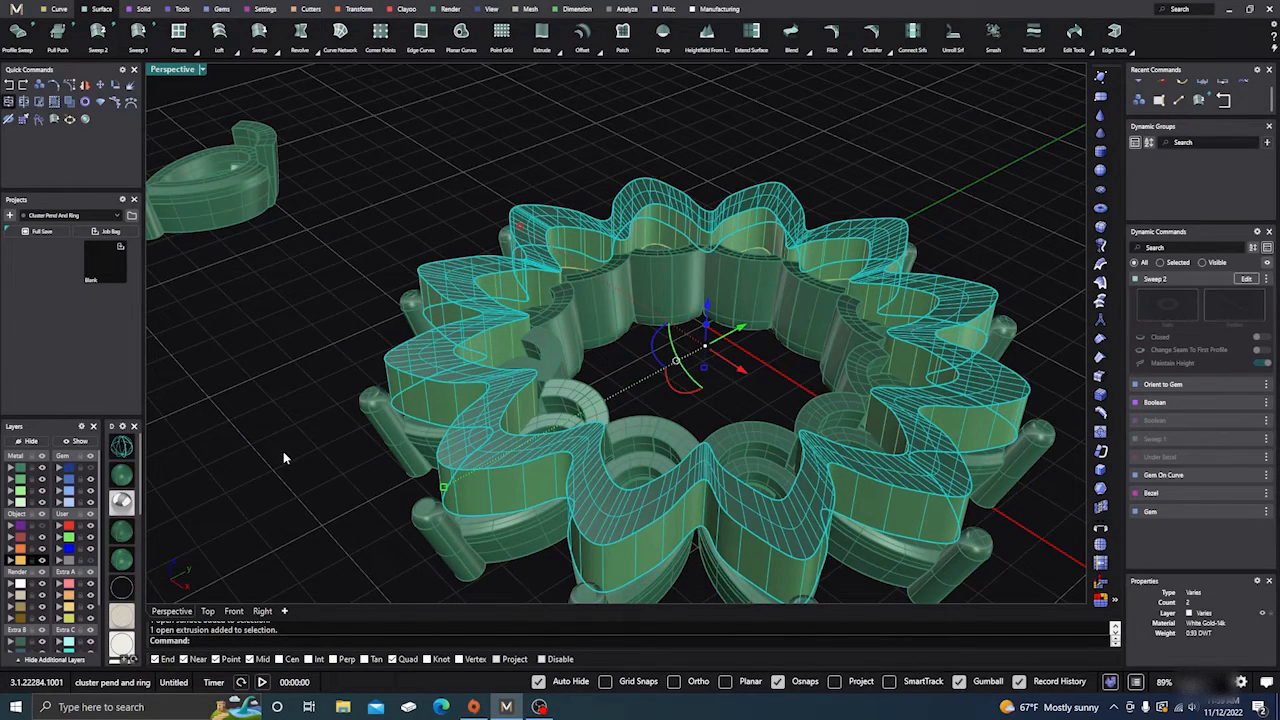
key(ctrl+j)
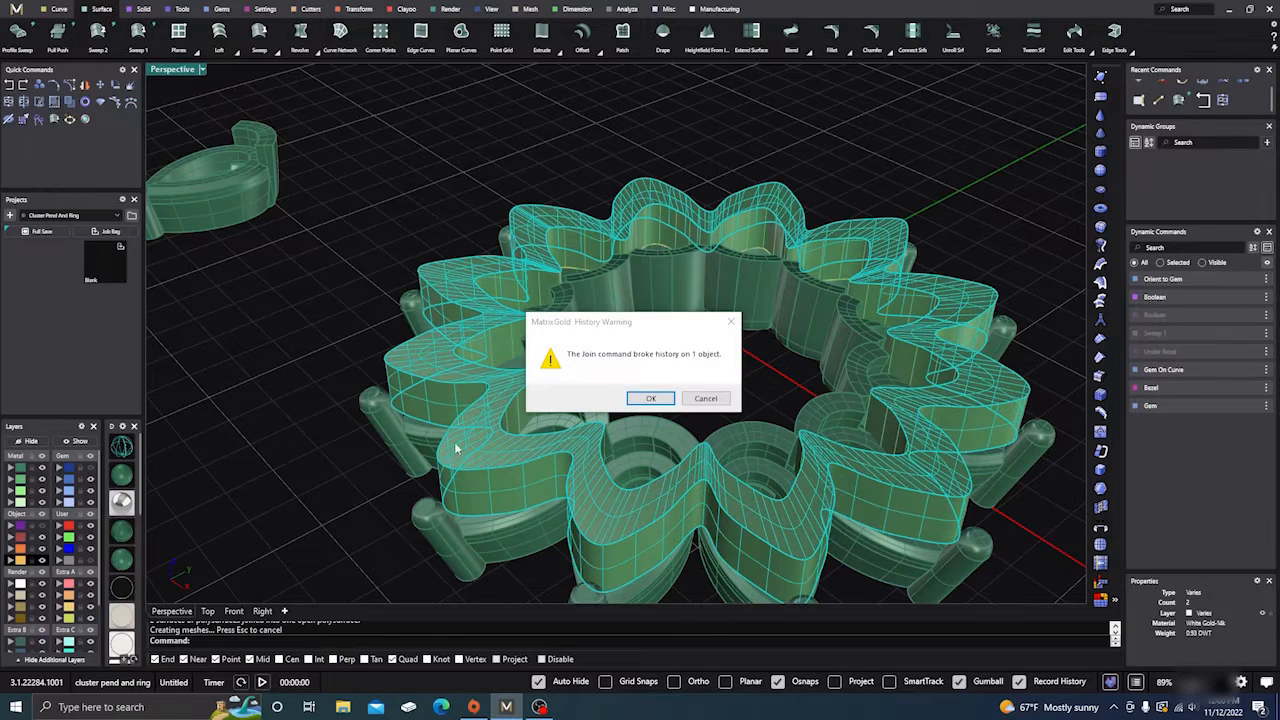
click(648, 398)
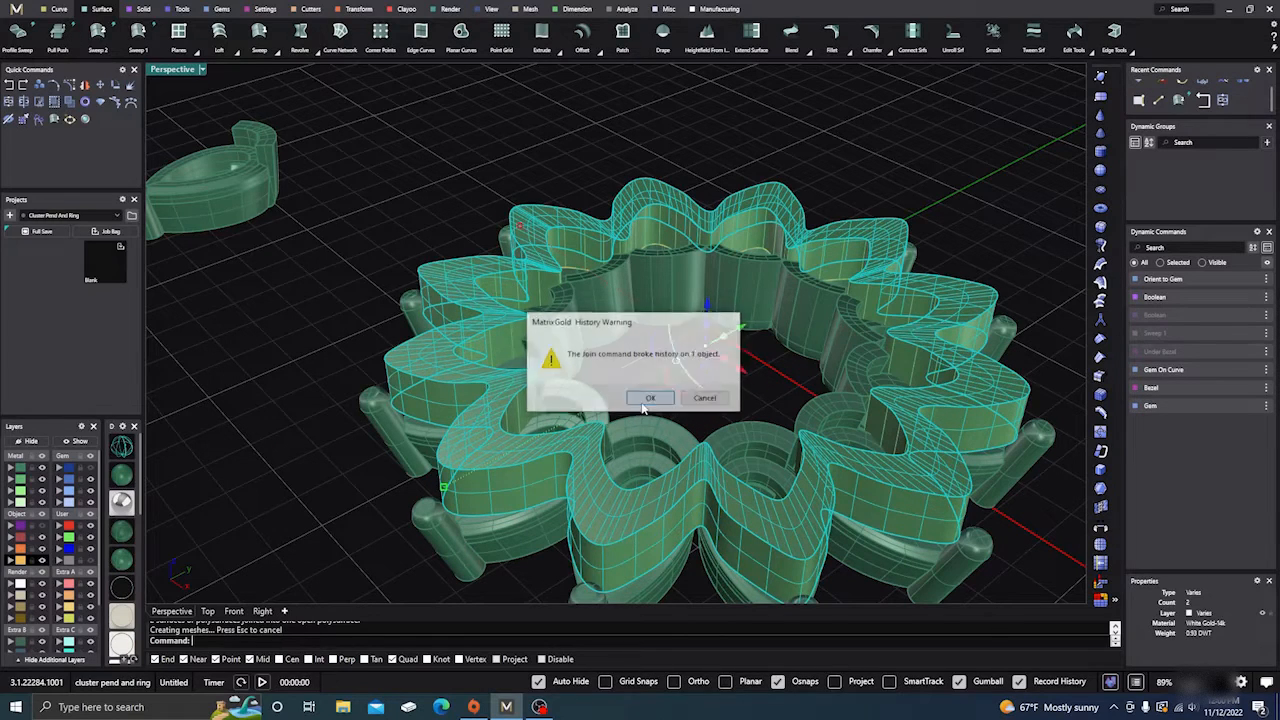
Join the inner flower wall to the joined top and outer wall, accepting the history warning.
click(306, 469)
click(472, 442)
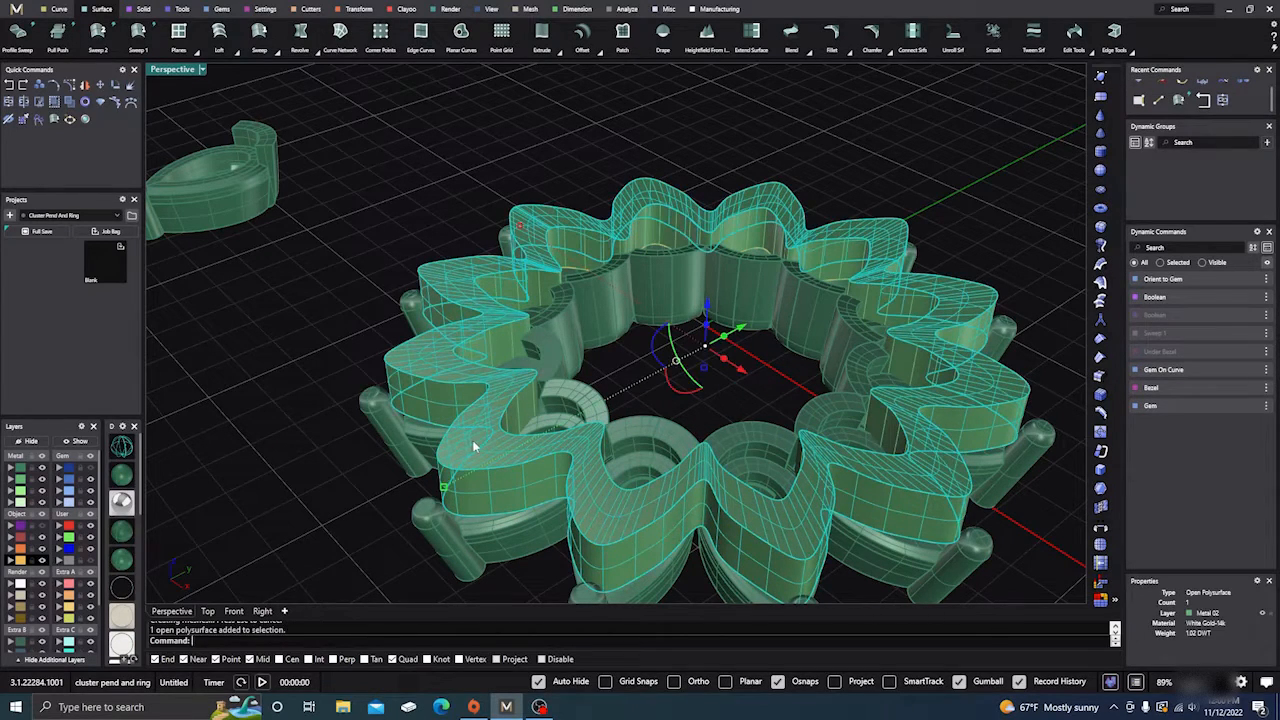
right_drag(474, 447, 421, 465)
shift+click(490, 390)
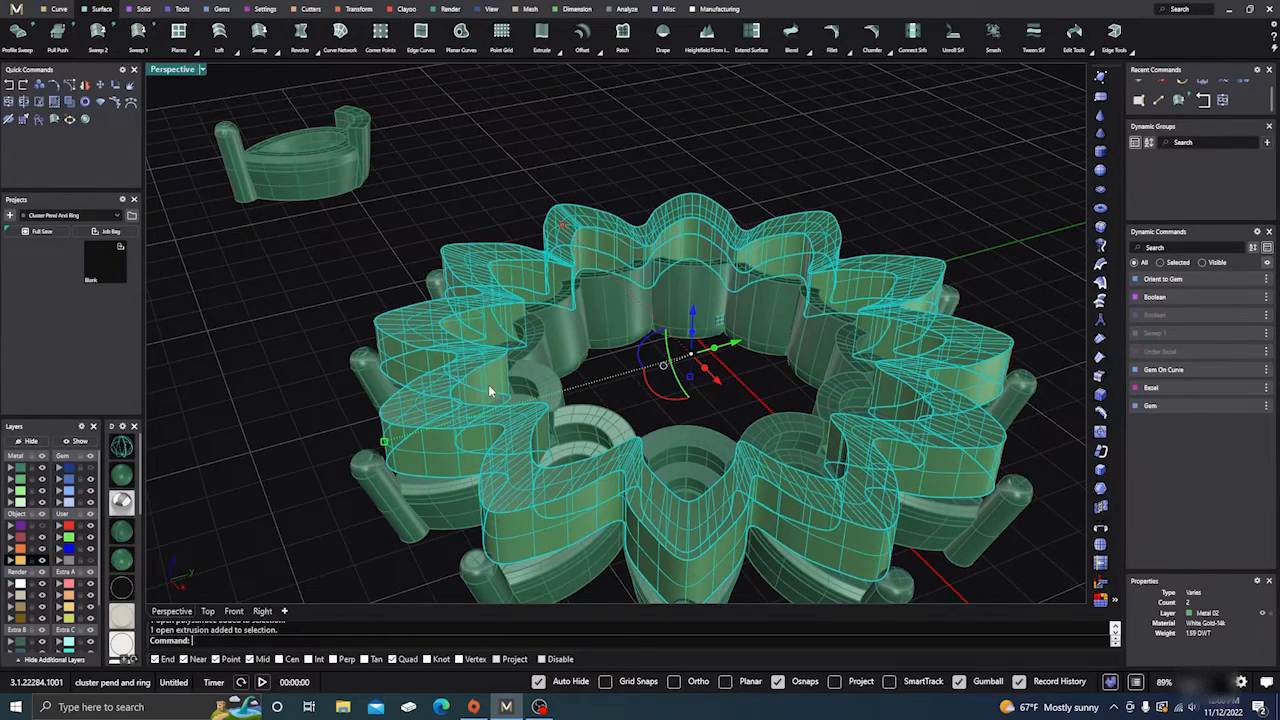
click(9, 103)
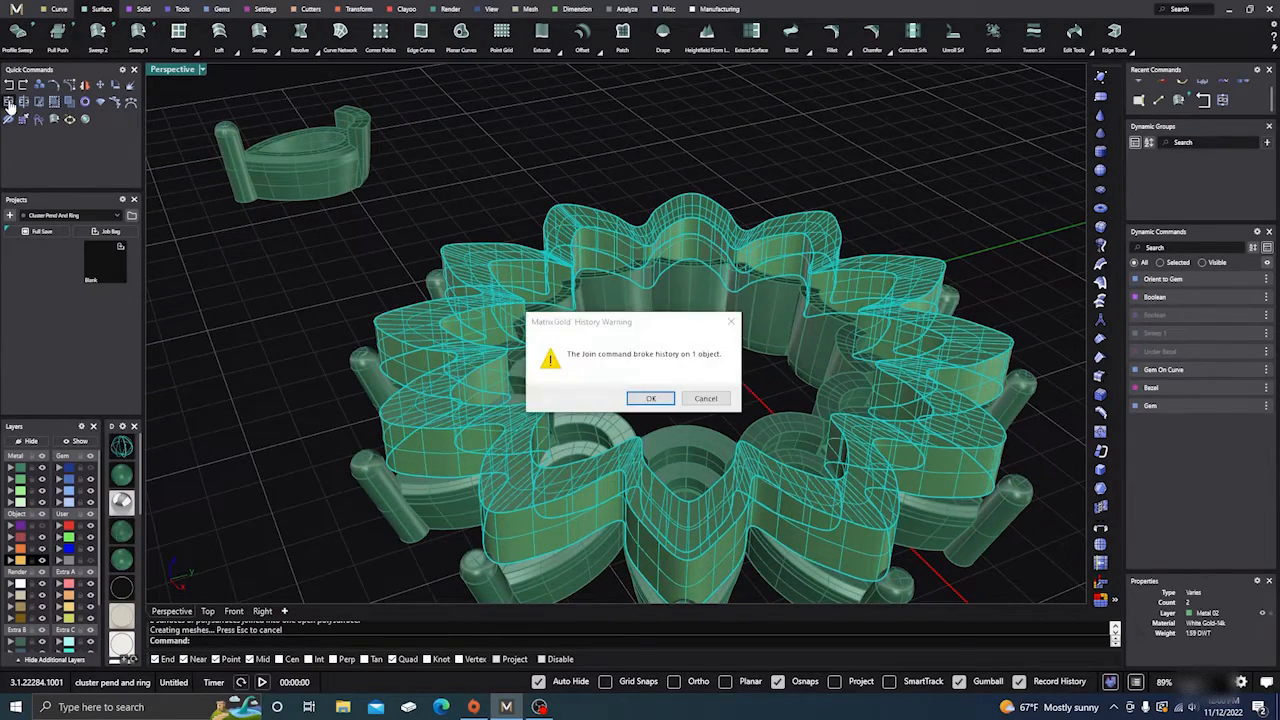
click(650, 403)
key(Escape)
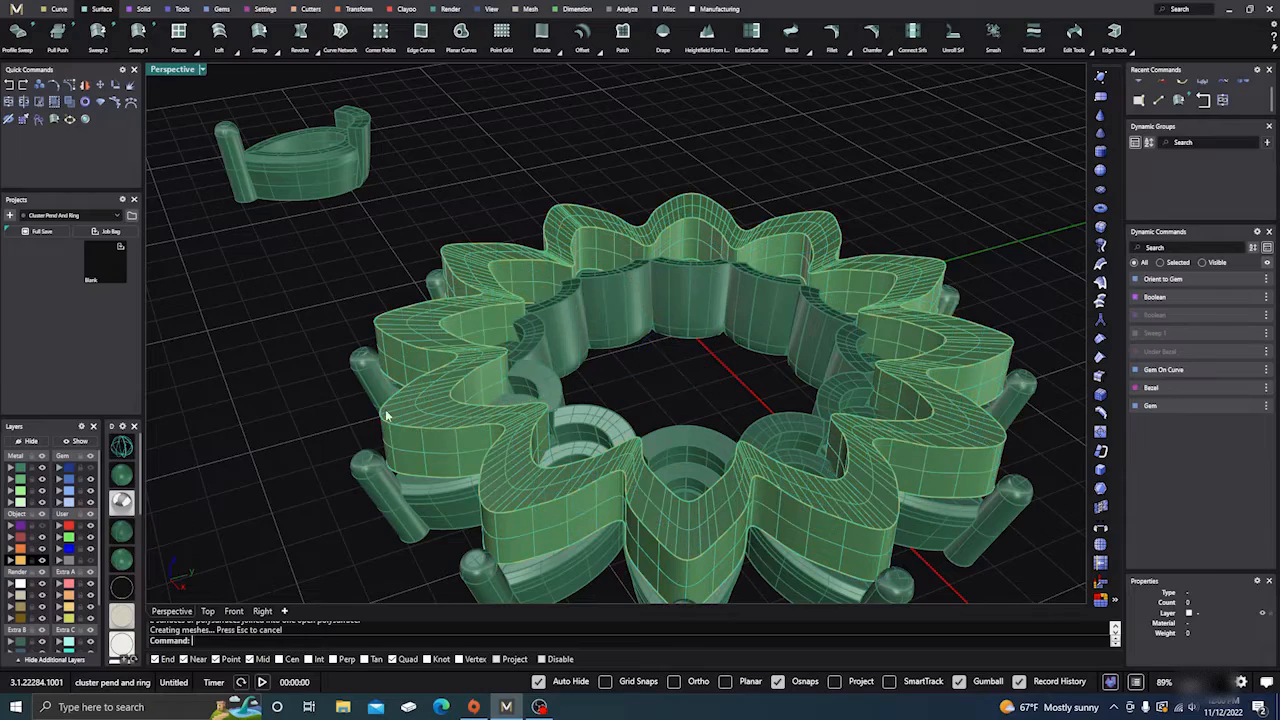
Examine the joined flower frame from above and below to check its walls and open underside.
click(433, 440)
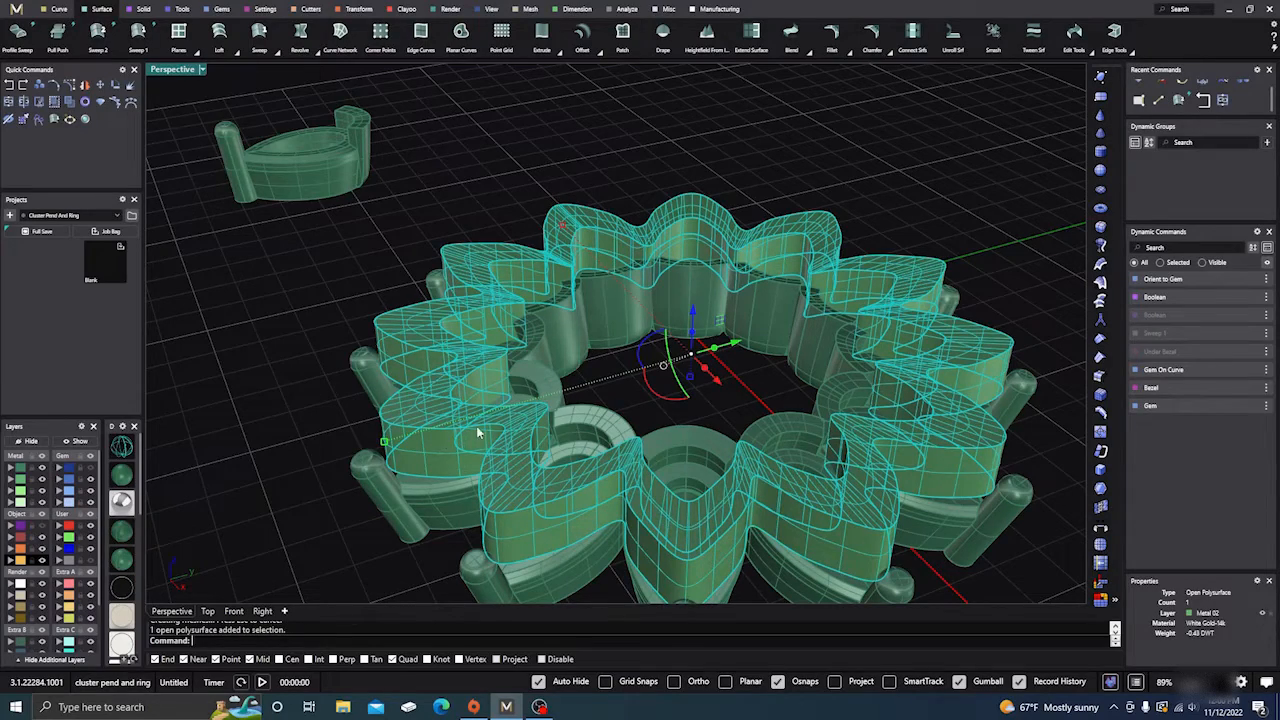
click(291, 398)
right_drag(292, 436, 348, 402)
scroll(423, 364, up, 5)
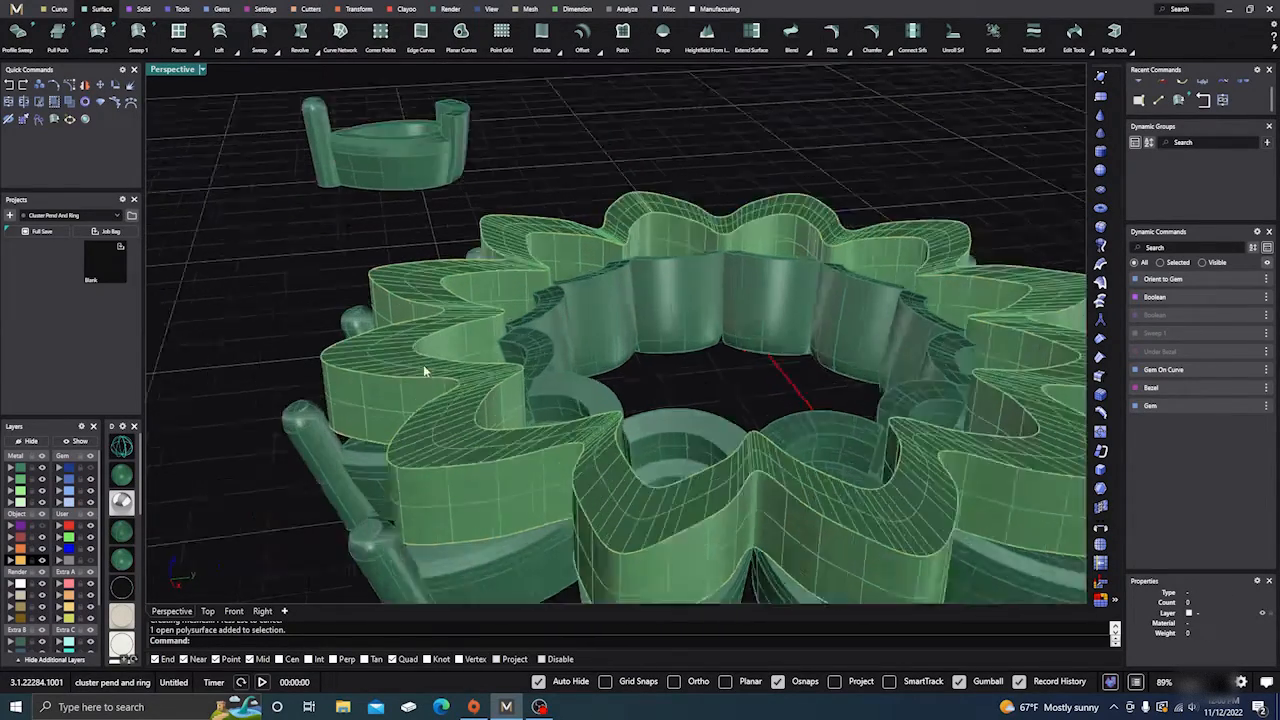
click(478, 331)
scroll(433, 397, down, 5)
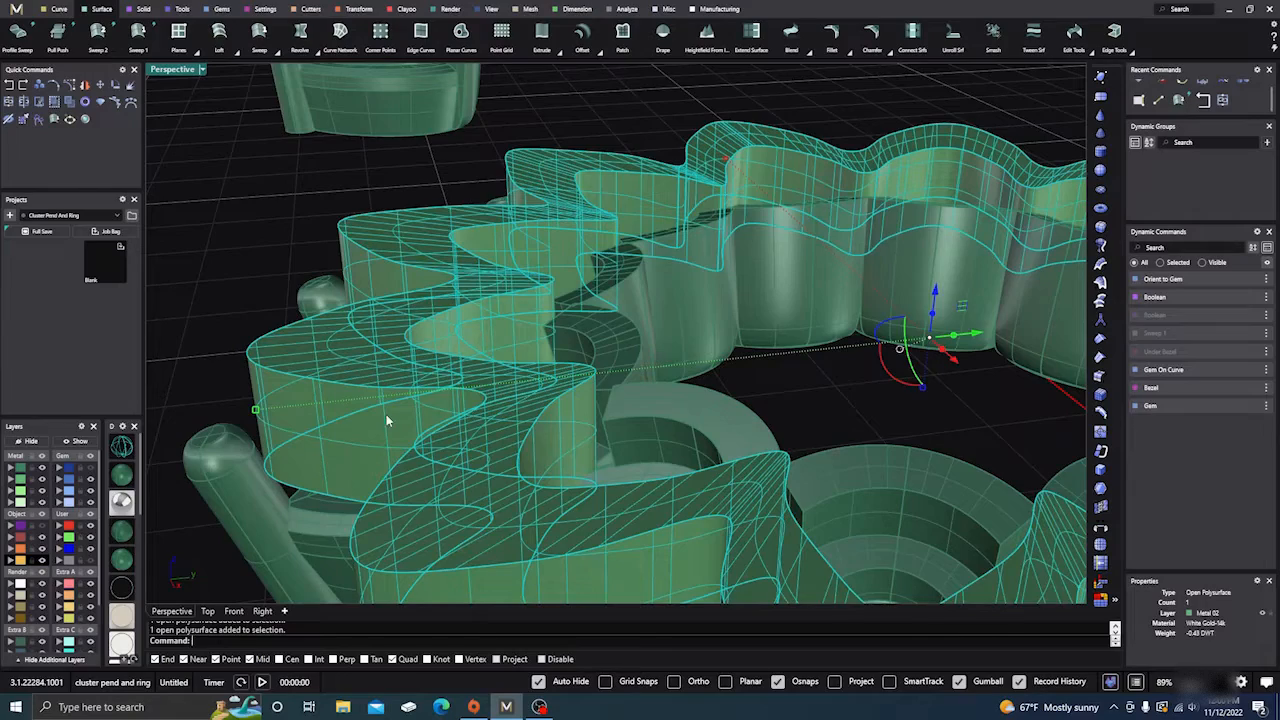
click(239, 395)
right_drag(243, 484, 320, 398)
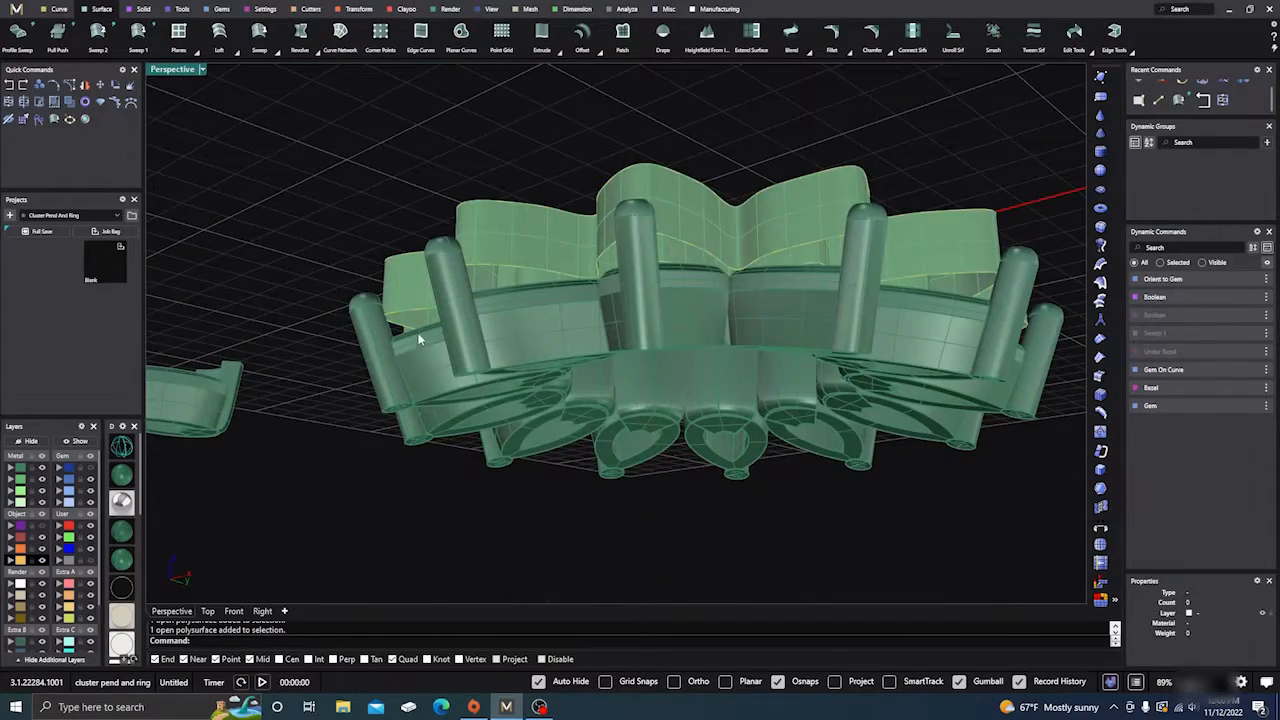
right_drag(419, 340, 459, 309)
scroll(478, 291, up, 5)
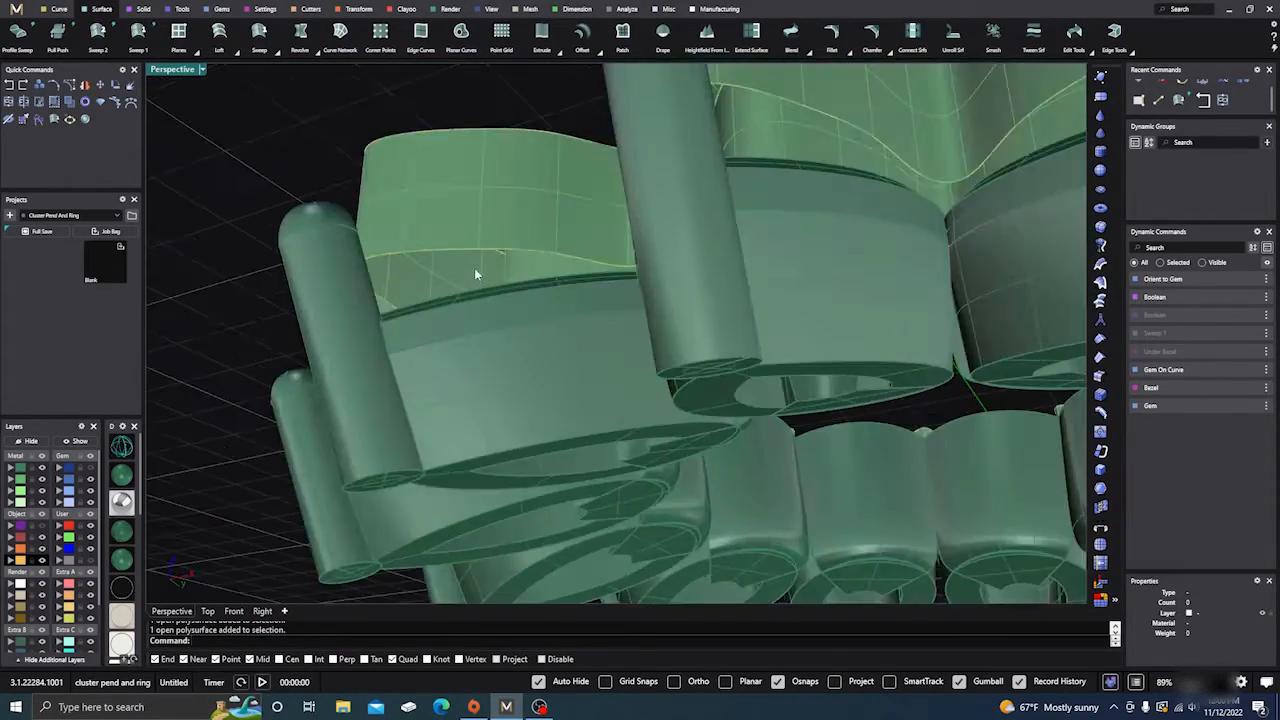
scroll(470, 300, down, 5)
right_drag(464, 319, 484, 334)
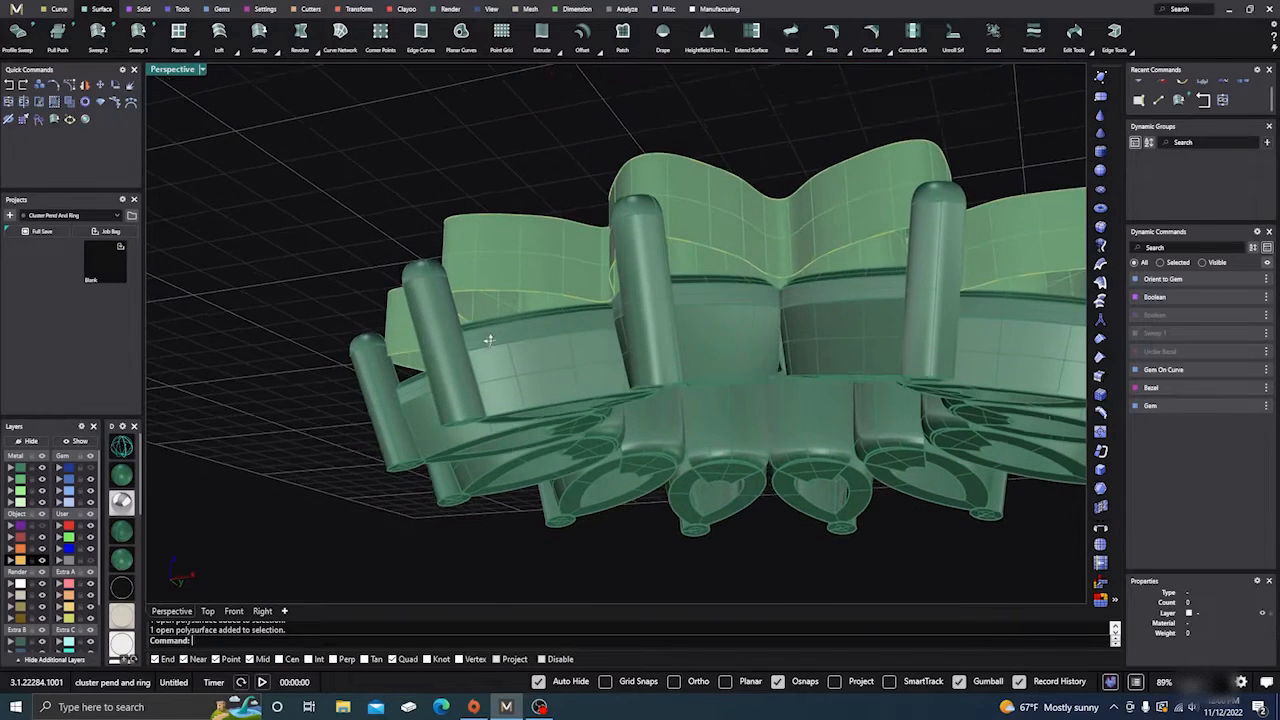
scroll(488, 340, up, 3)
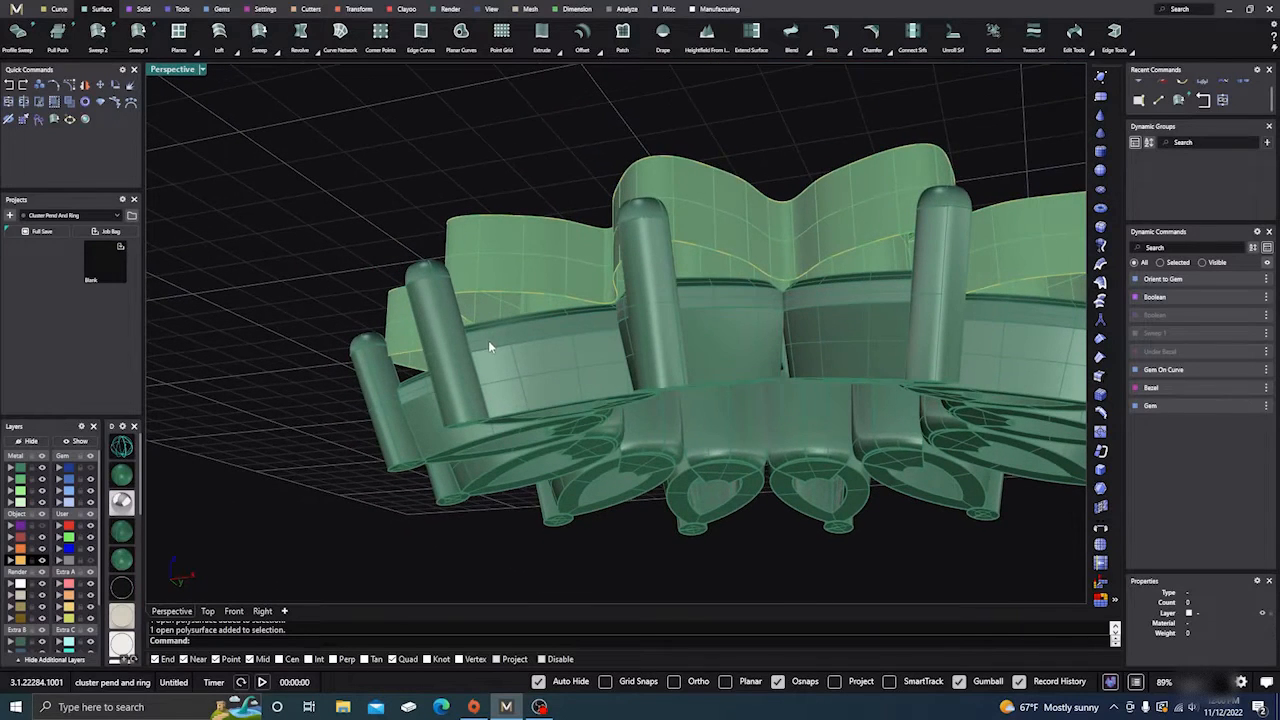
Close the open underside of the joined flower frame with the Cap command.
click(518, 281)
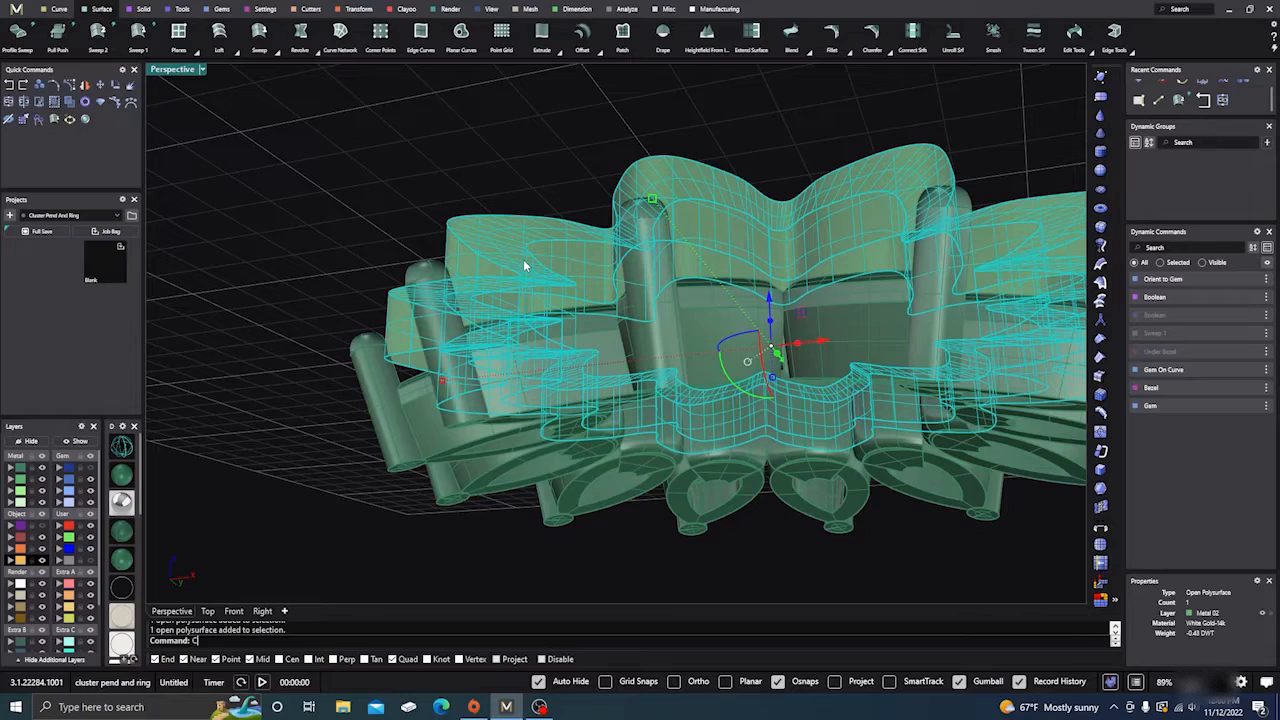
text(Cap)
key(Return)
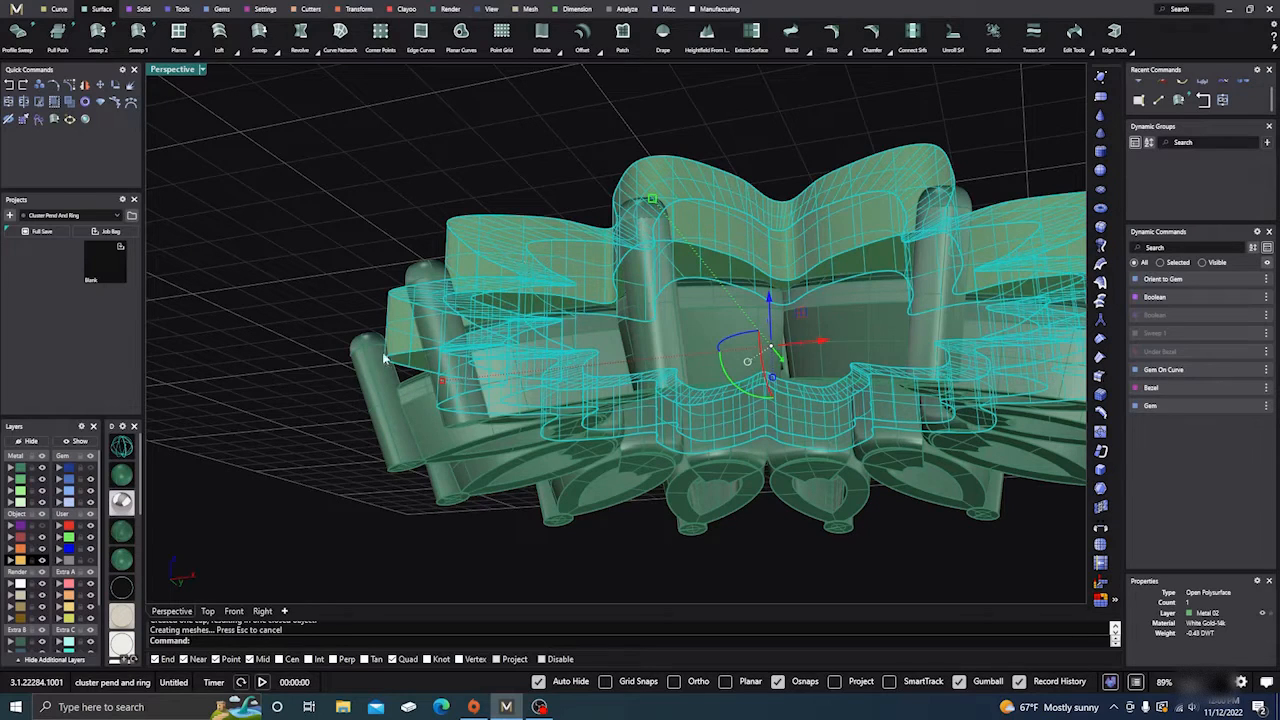
click(291, 452)
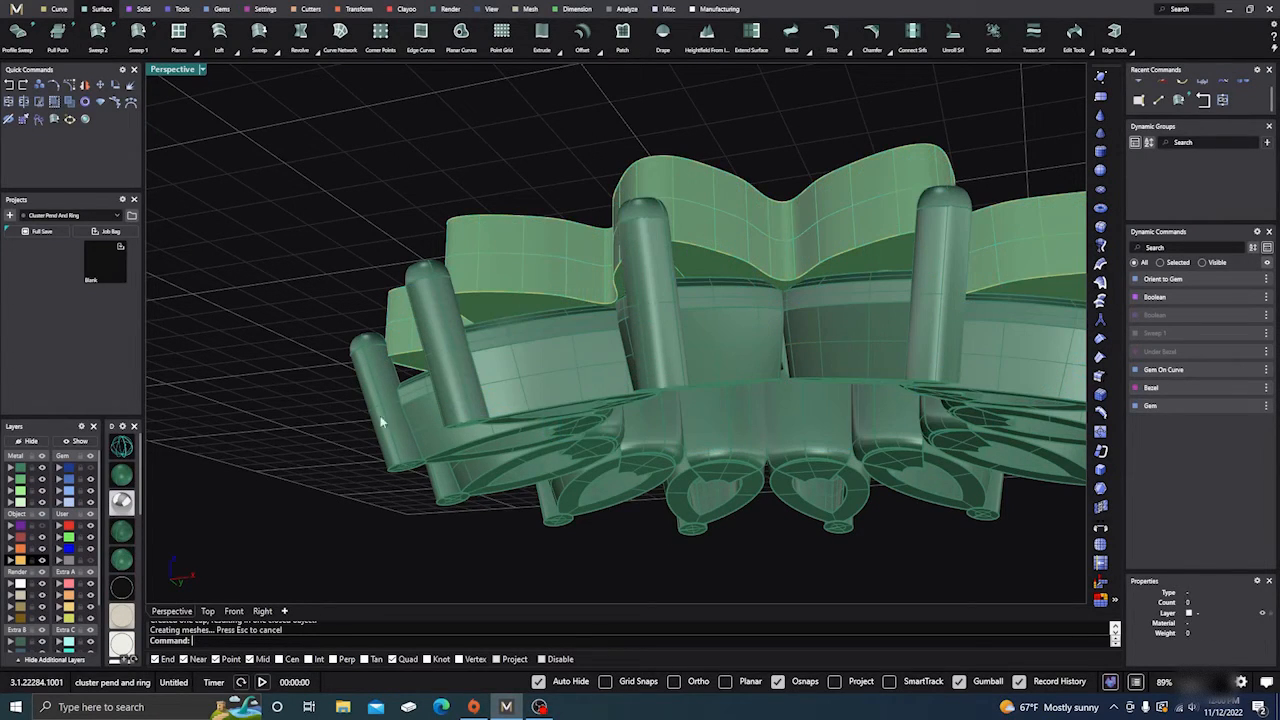
Move the capped flower frame straight down below the bezel and prong cluster.
click(540, 264)
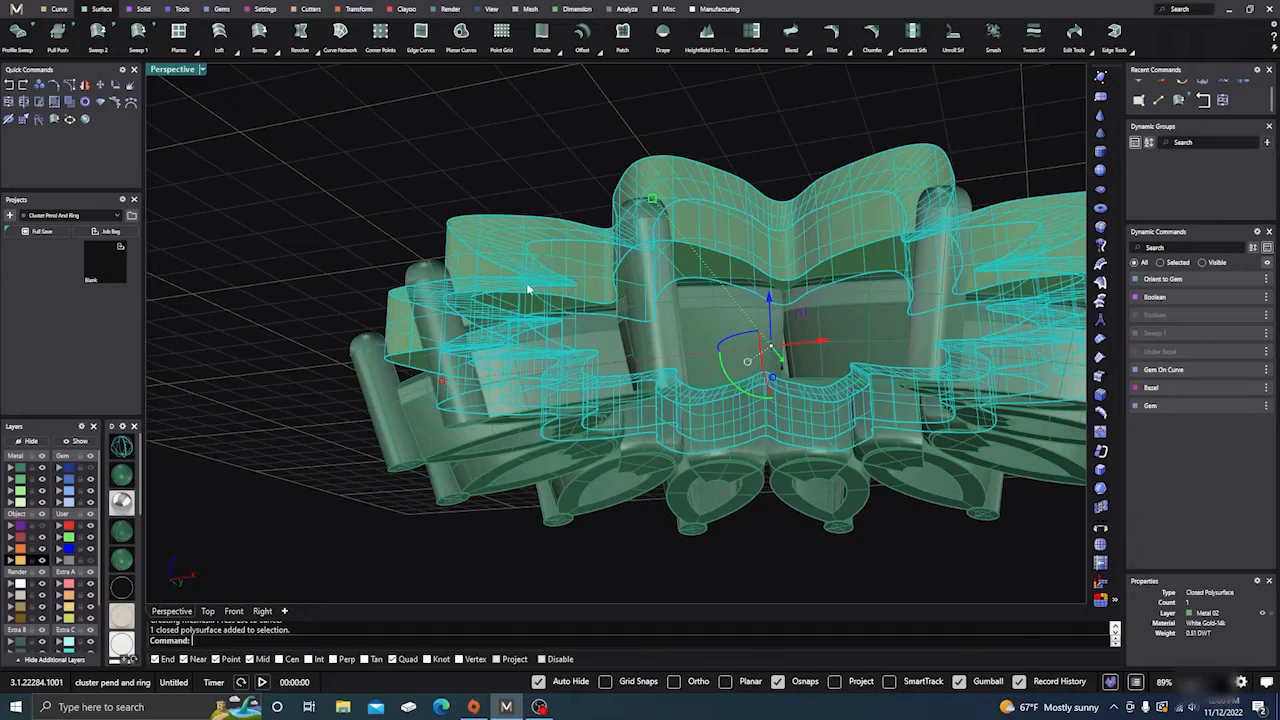
scroll(532, 278, down, 6)
right_drag(530, 282, 531, 429)
drag(651, 288, 510, 268)
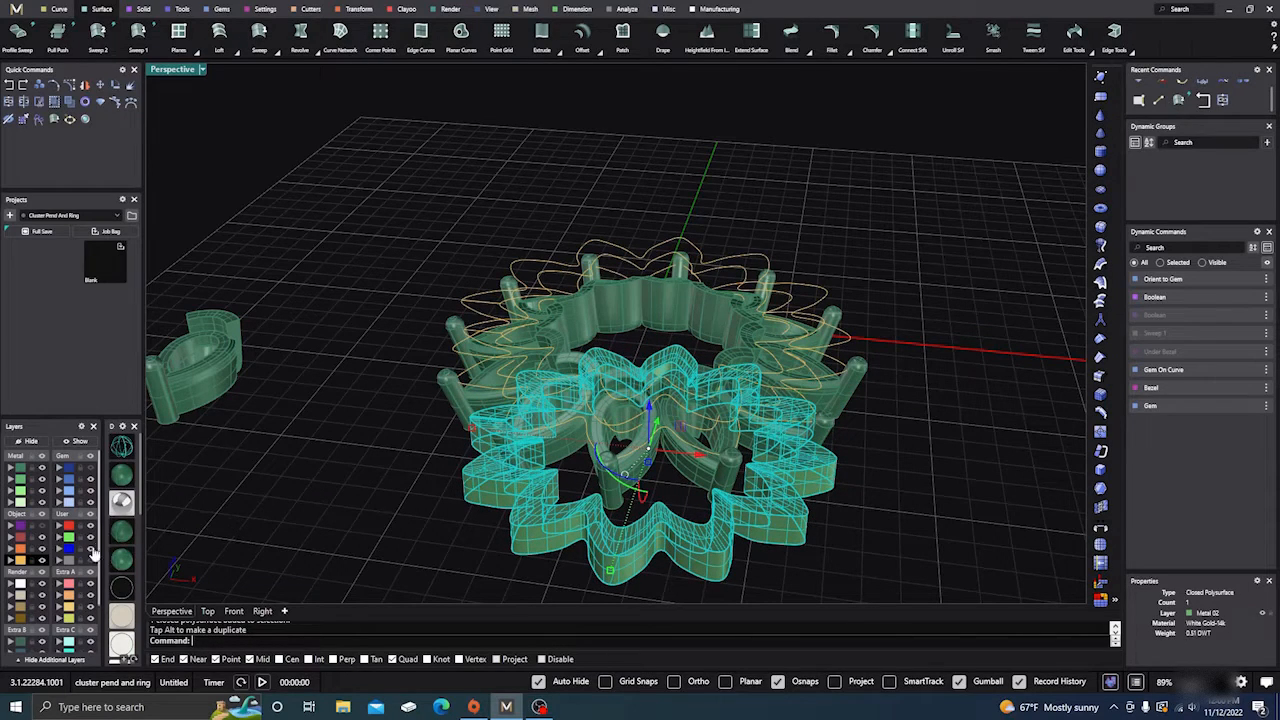
Select only the six curves on the Creation layer and reassign them to the User 04 layer.
right_click(21, 561)
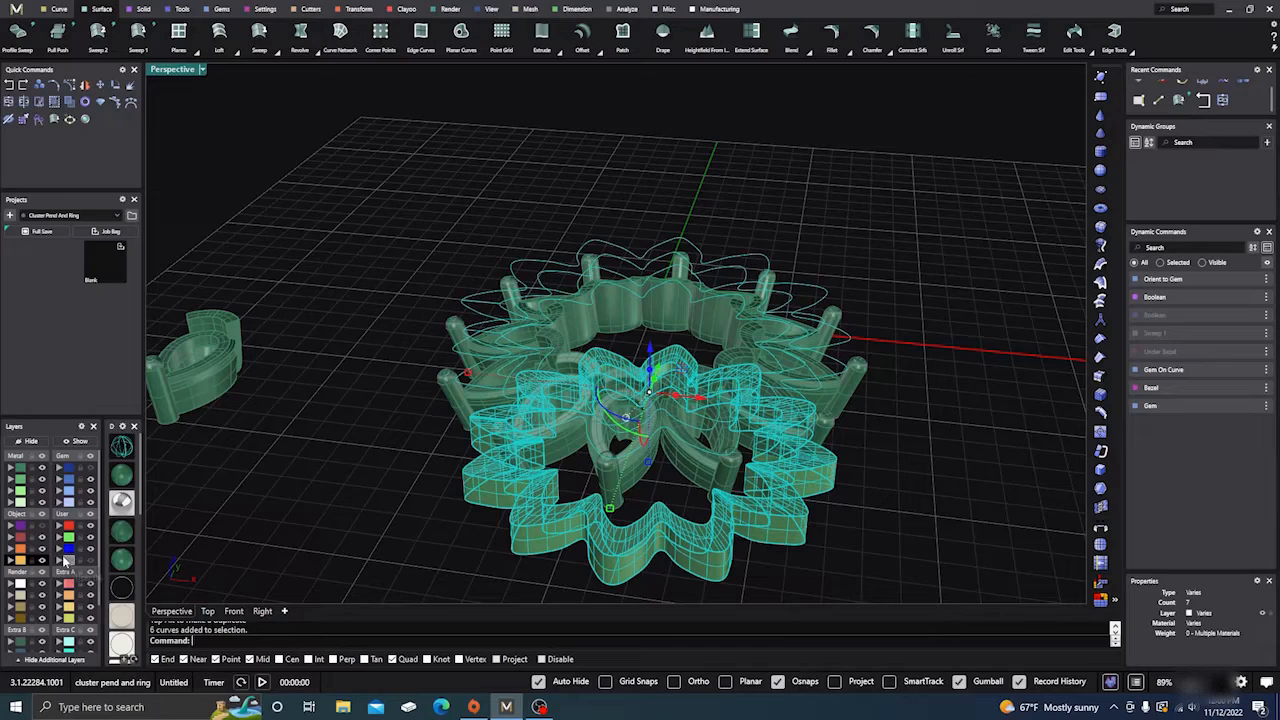
click(243, 490)
right_click(20, 561)
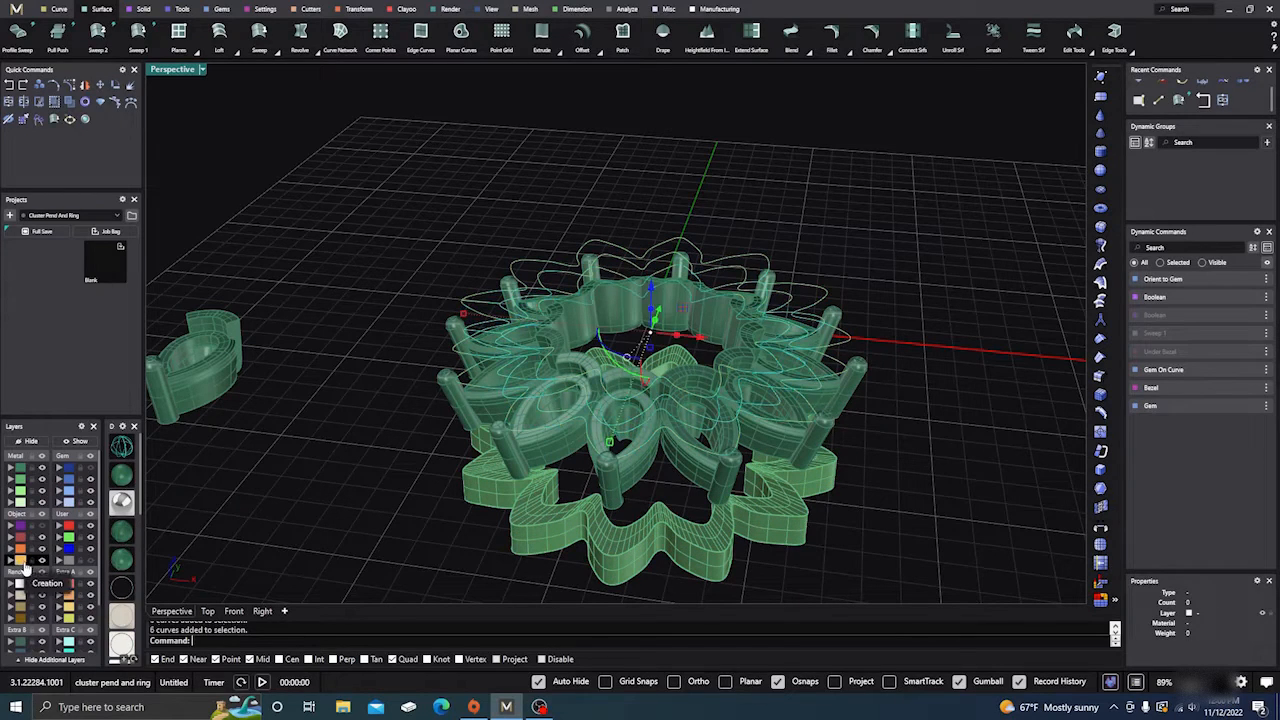
click(60, 561)
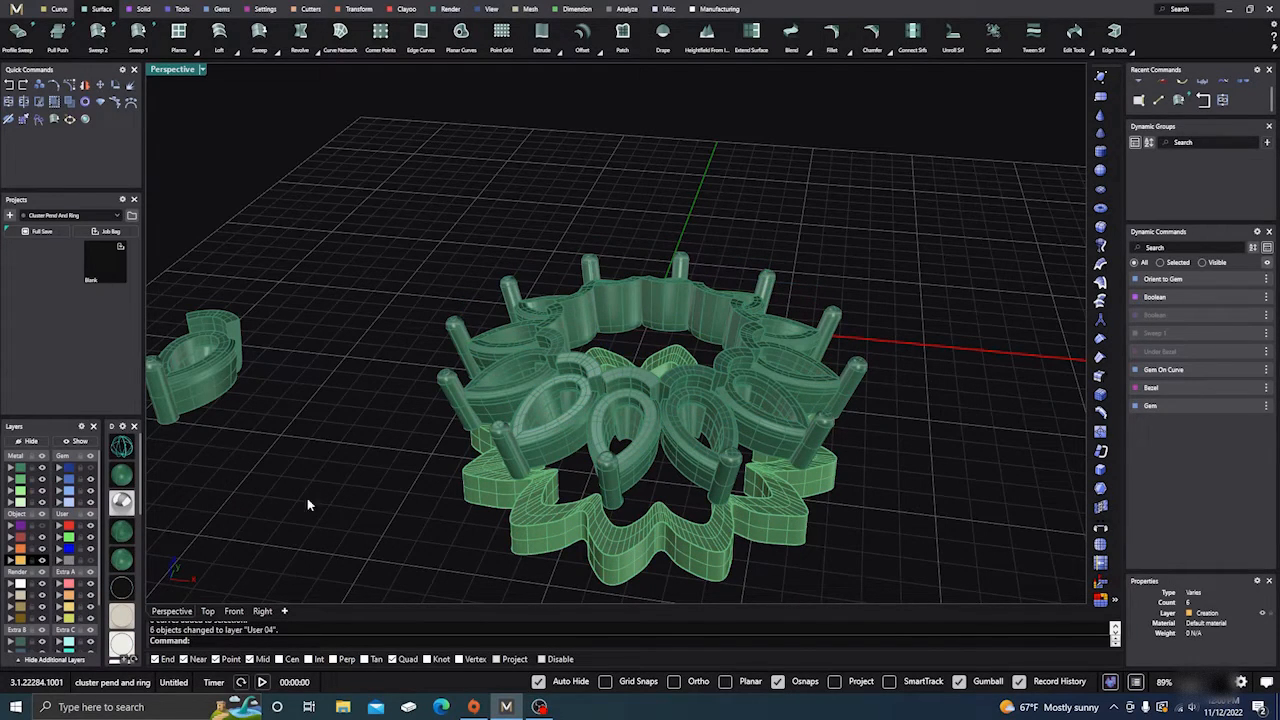
Raise the flower frame slightly toward the cluster in the Front view, leaving a gap beneath the prongs.
right_drag(341, 493, 487, 467)
right_drag(620, 424, 651, 382)
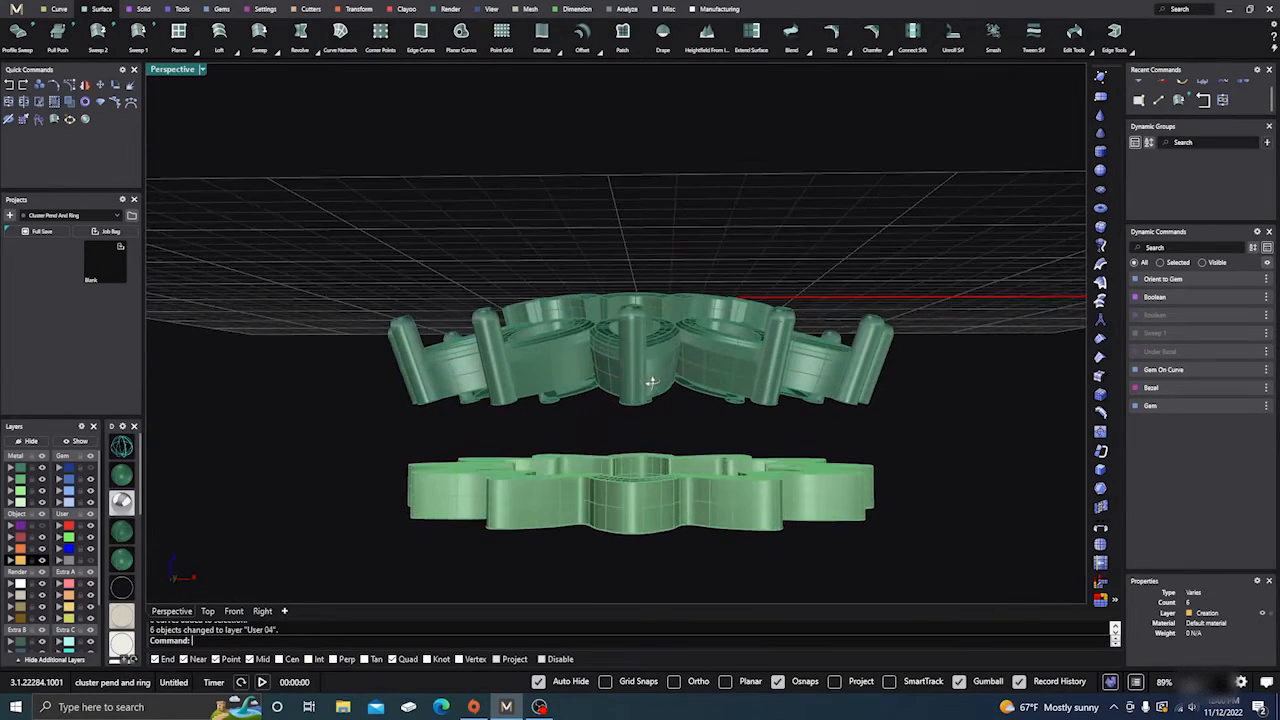
click(233, 611)
scroll(480, 450, down, 3)
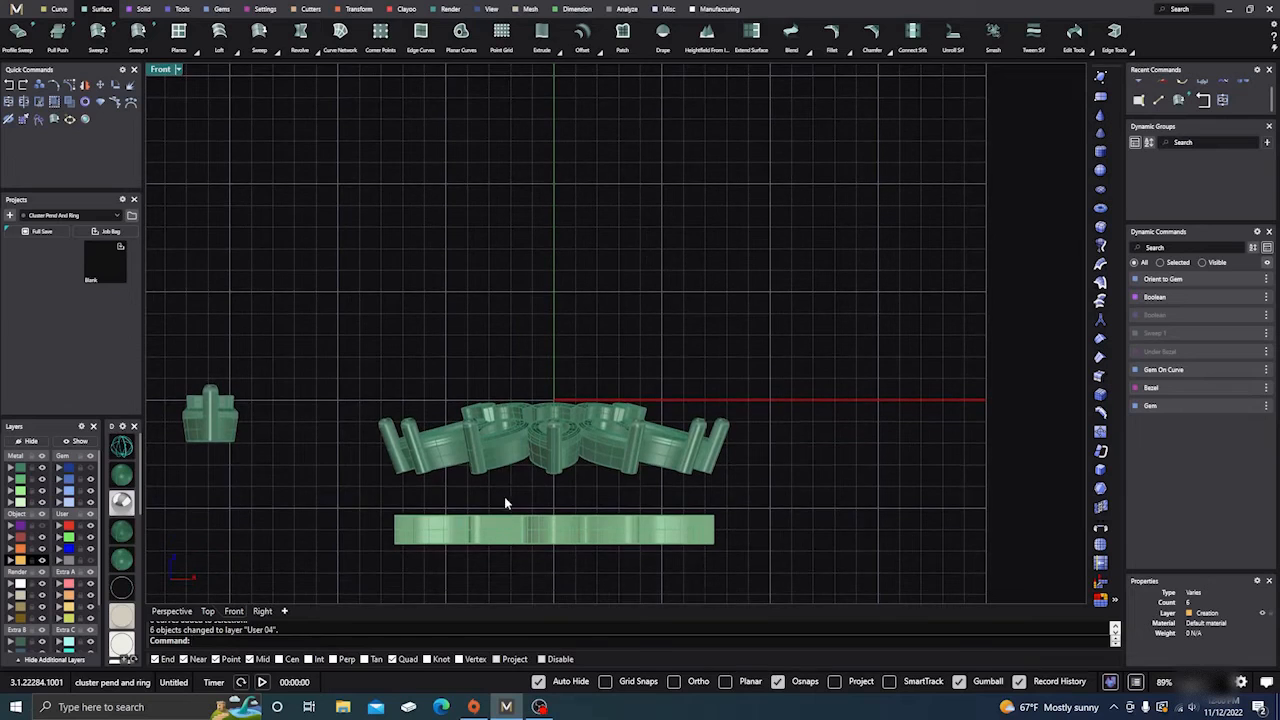
scroll(547, 490, up, 3)
shift+click(555, 540)
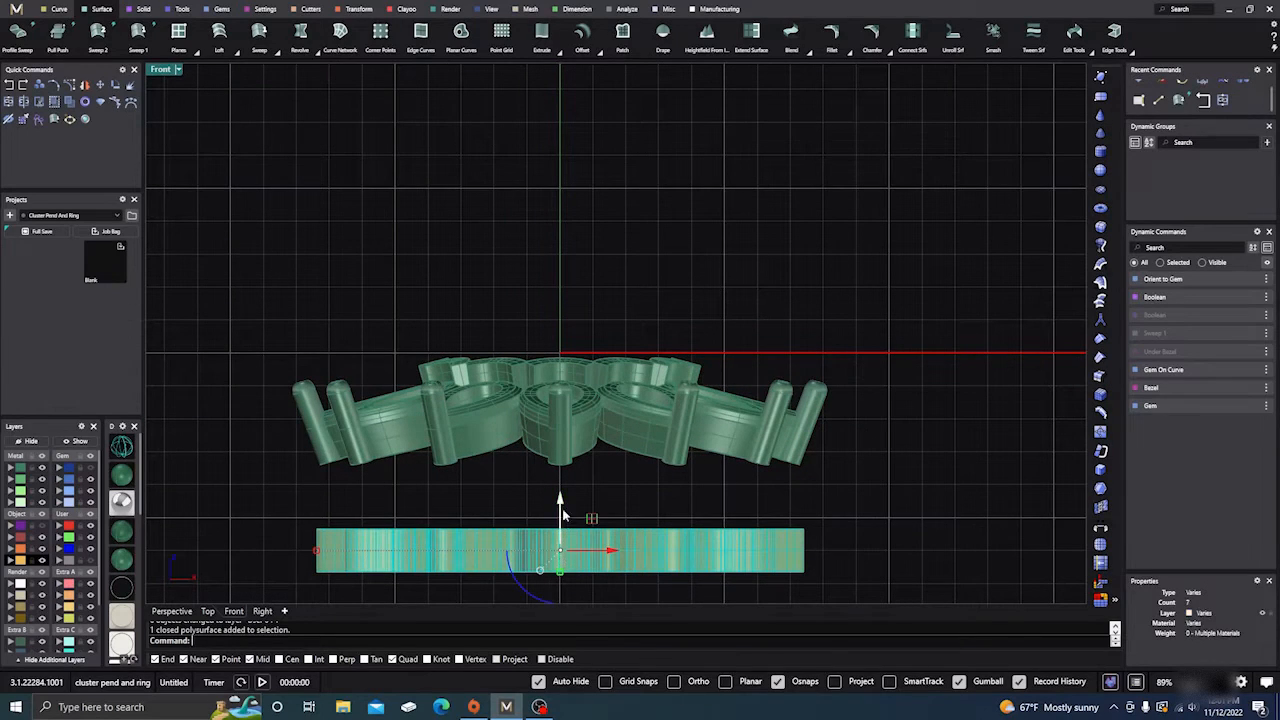
drag(561, 492, 560, 483)
click(480, 486)
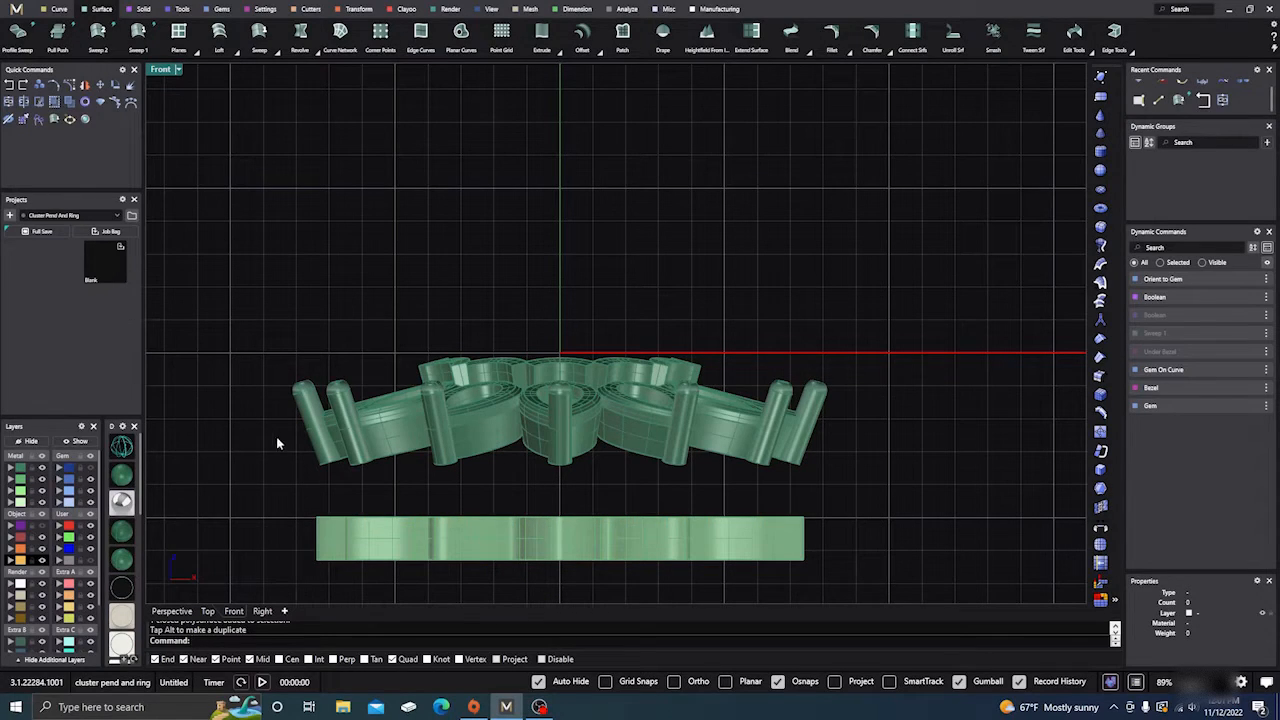
Reassign the loose single bezel with its prong beside the cluster to the User 04 layer in the Perspective view.
scroll(487, 492, down, 3)
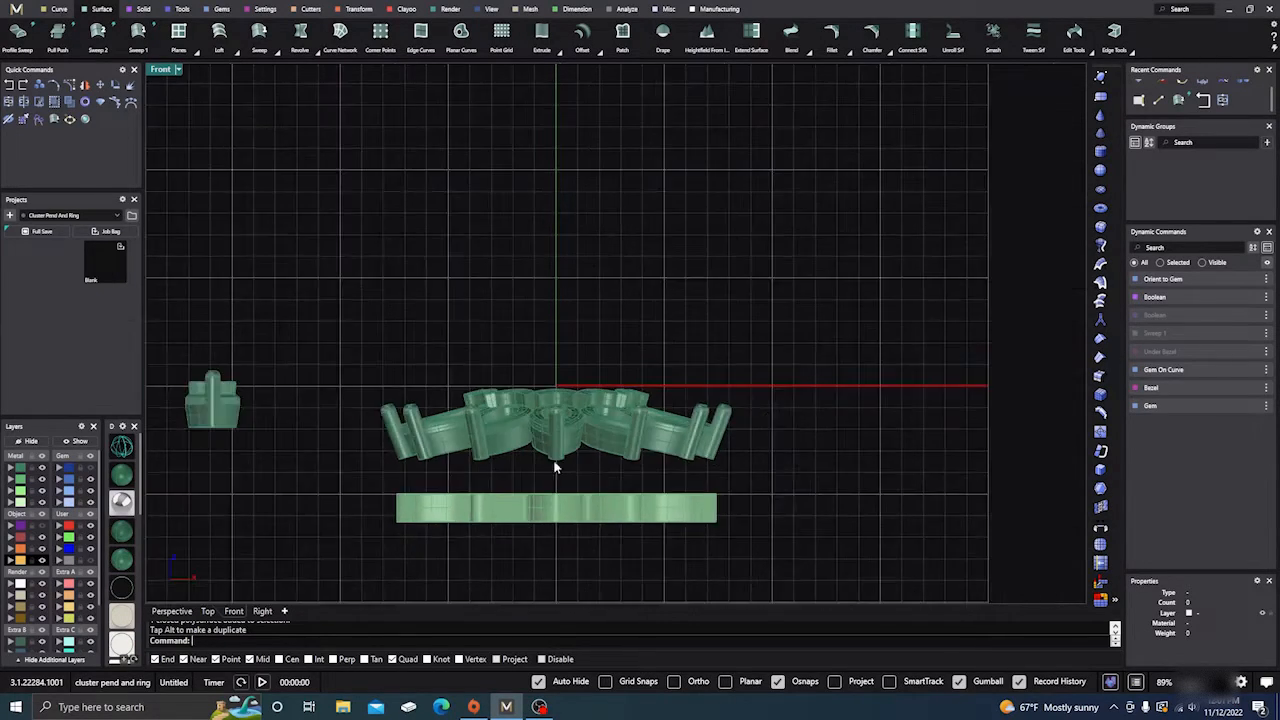
click(180, 610)
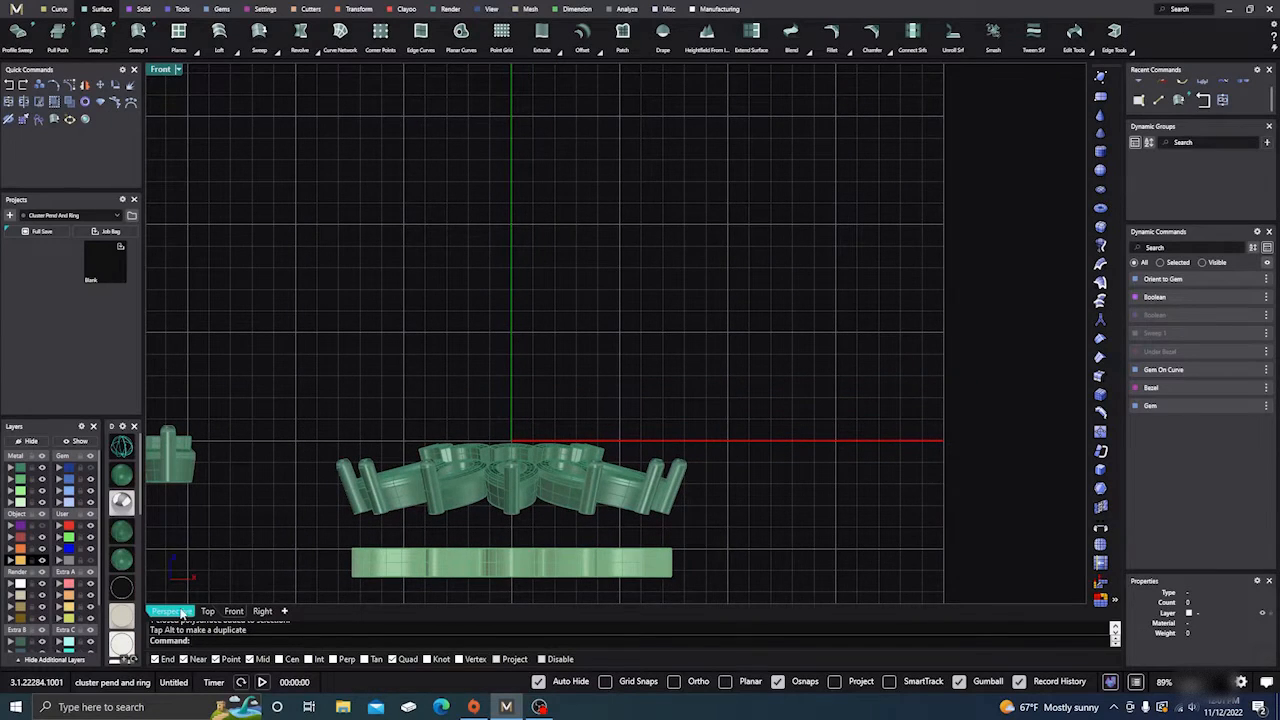
scroll(587, 493, down, 3)
drag(409, 477, 284, 336)
click(61, 564)
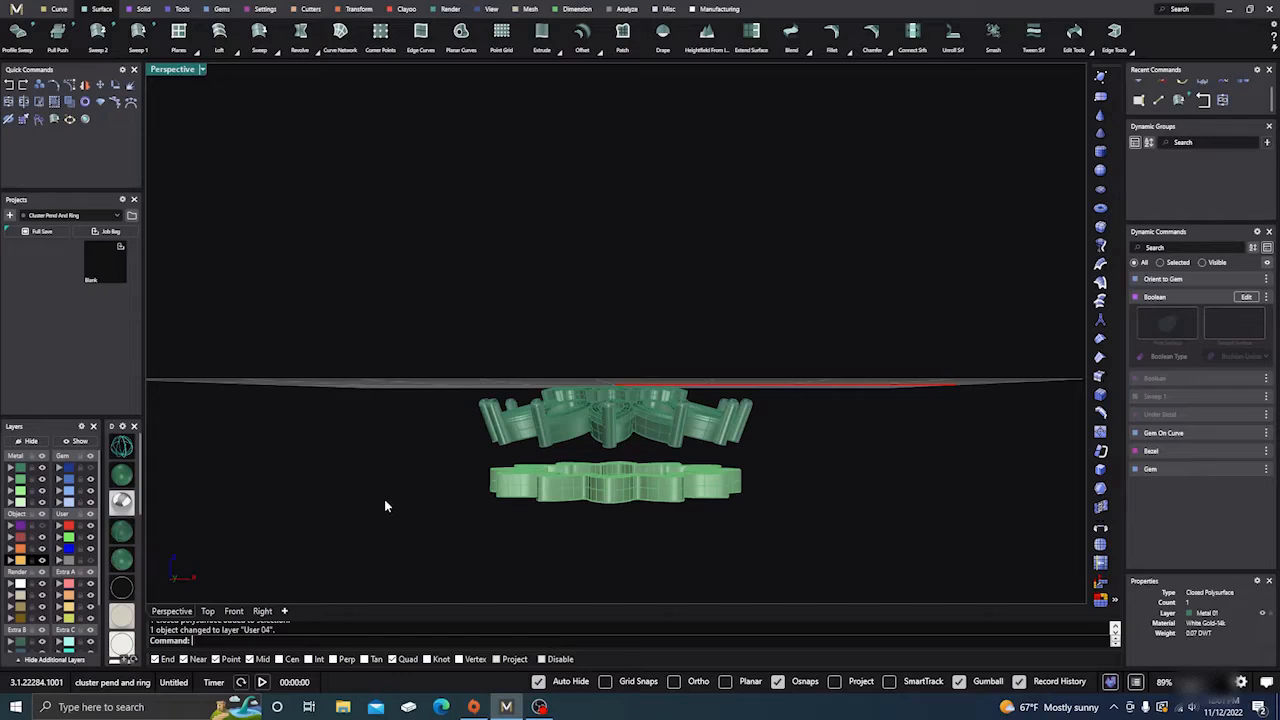
Assign the lower flower frame to the Metal 01 layer.
right_drag(384, 505, 442, 568)
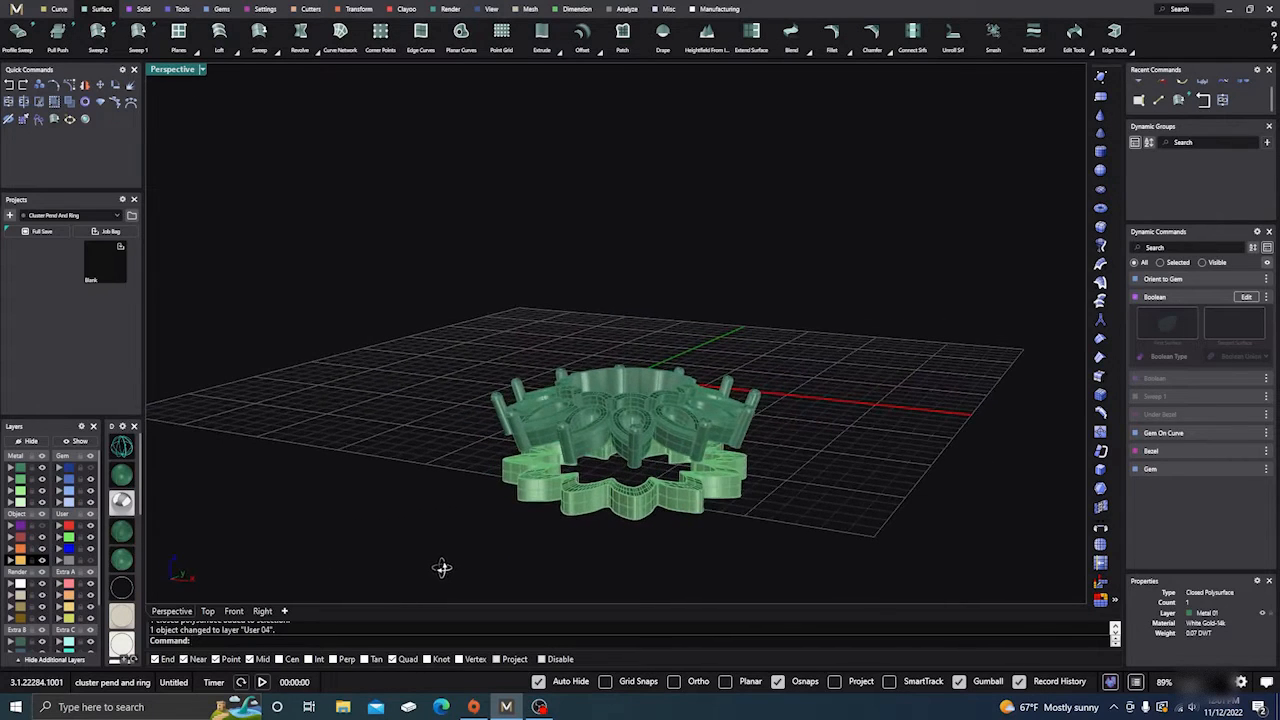
click(570, 516)
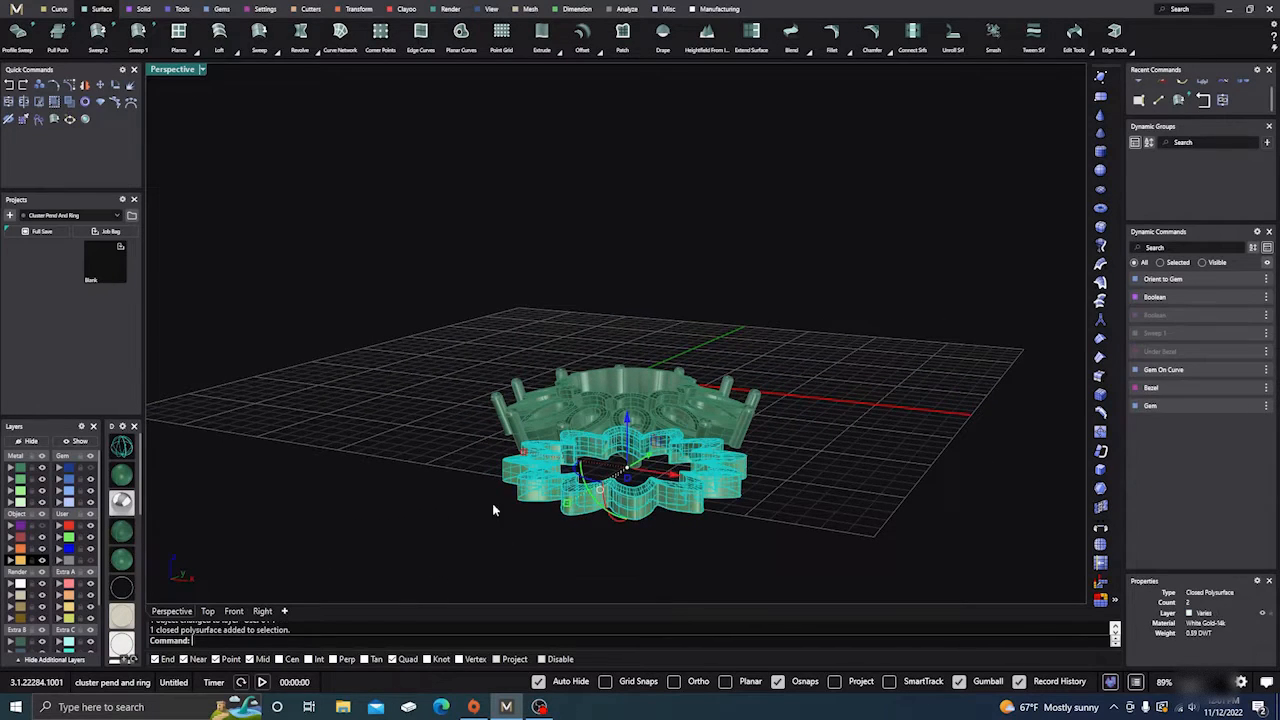
click(17, 468)
click(350, 482)
Show the Gem 01 layer and the center bezel's layer, and reassign the loose gem beside the cluster to the User 04 layer.
right_drag(467, 521, 438, 521)
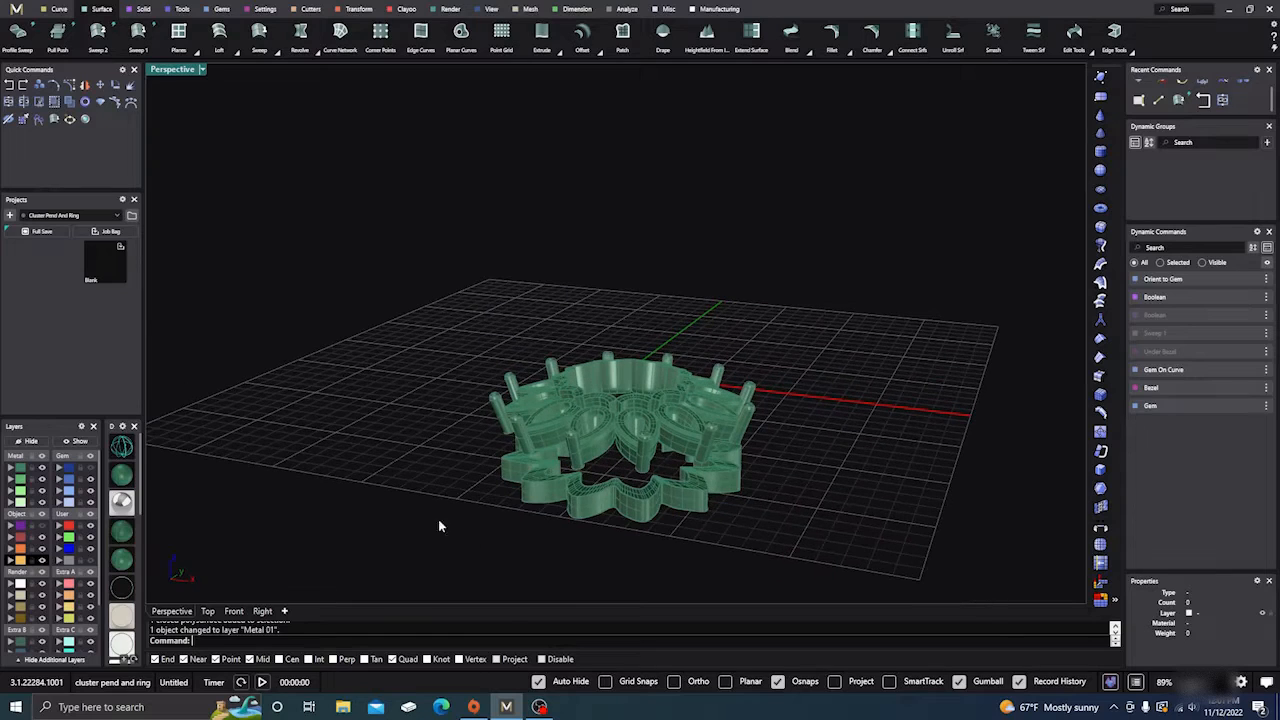
click(91, 469)
click(42, 527)
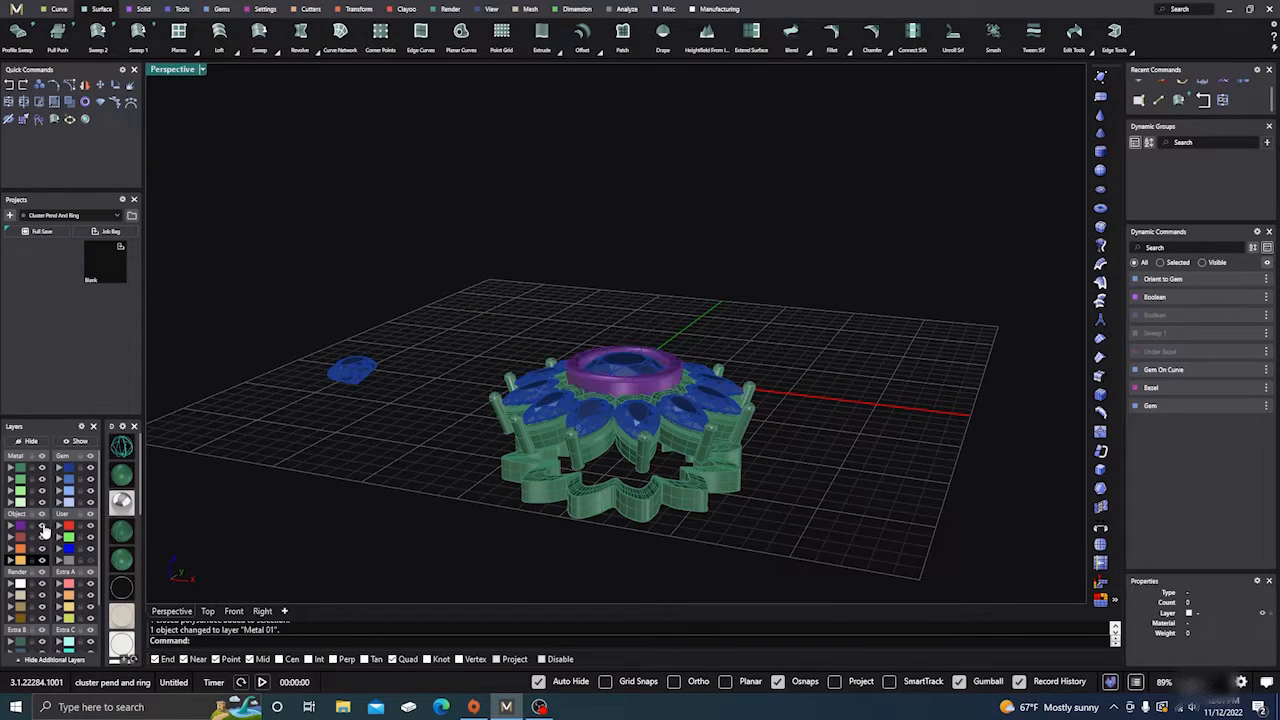
click(352, 371)
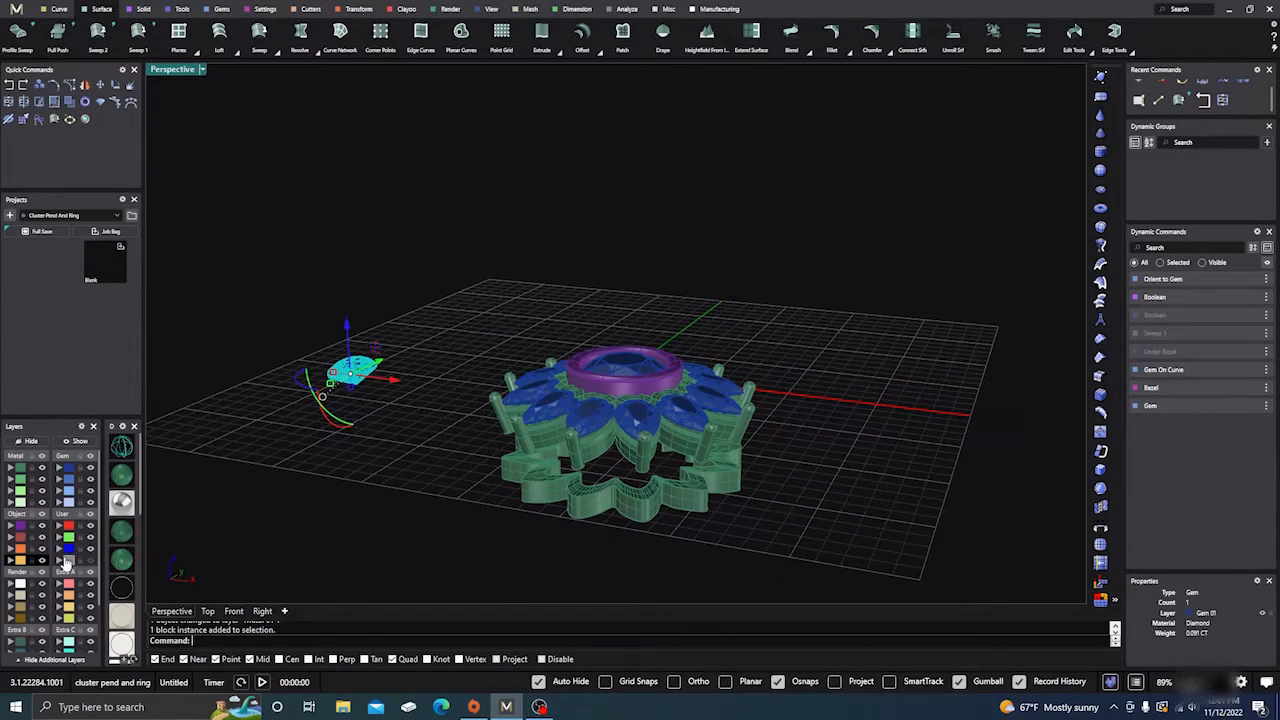
click(63, 564)
Examine the complete cluster shaded in the Top view and the prong bases and frame up close from below in Perspective.
right_drag(379, 511, 597, 510)
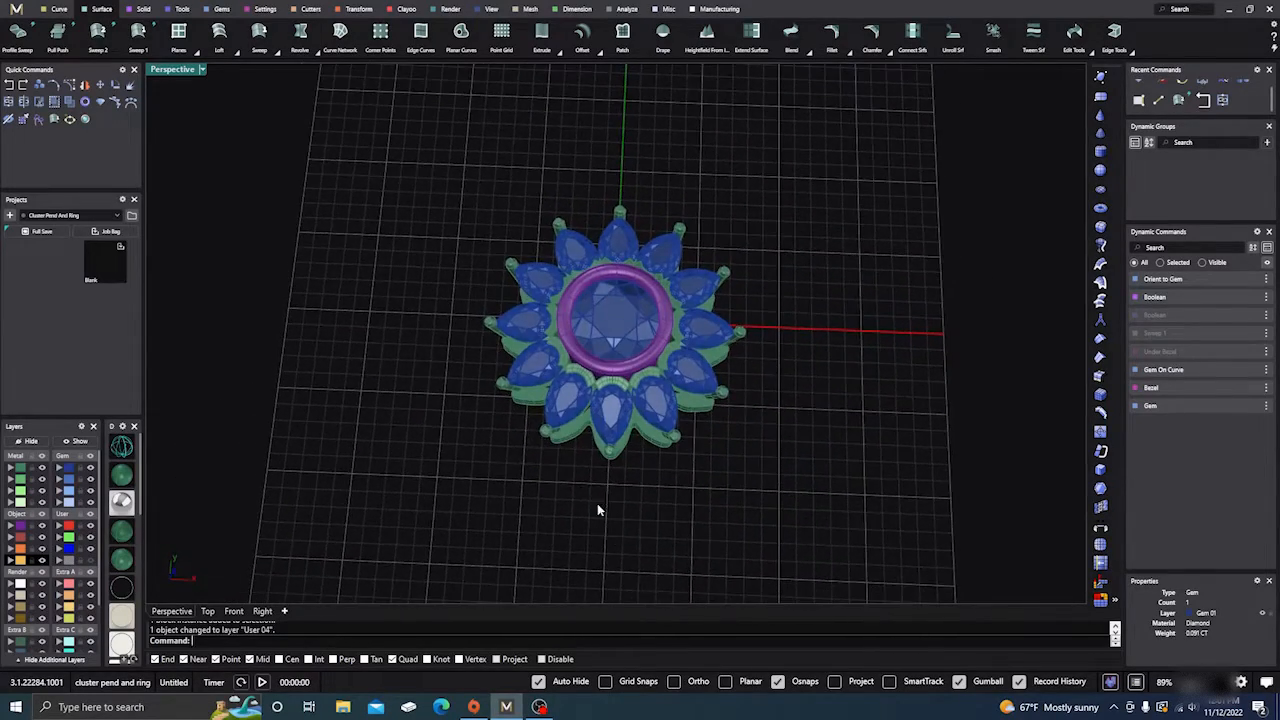
click(208, 611)
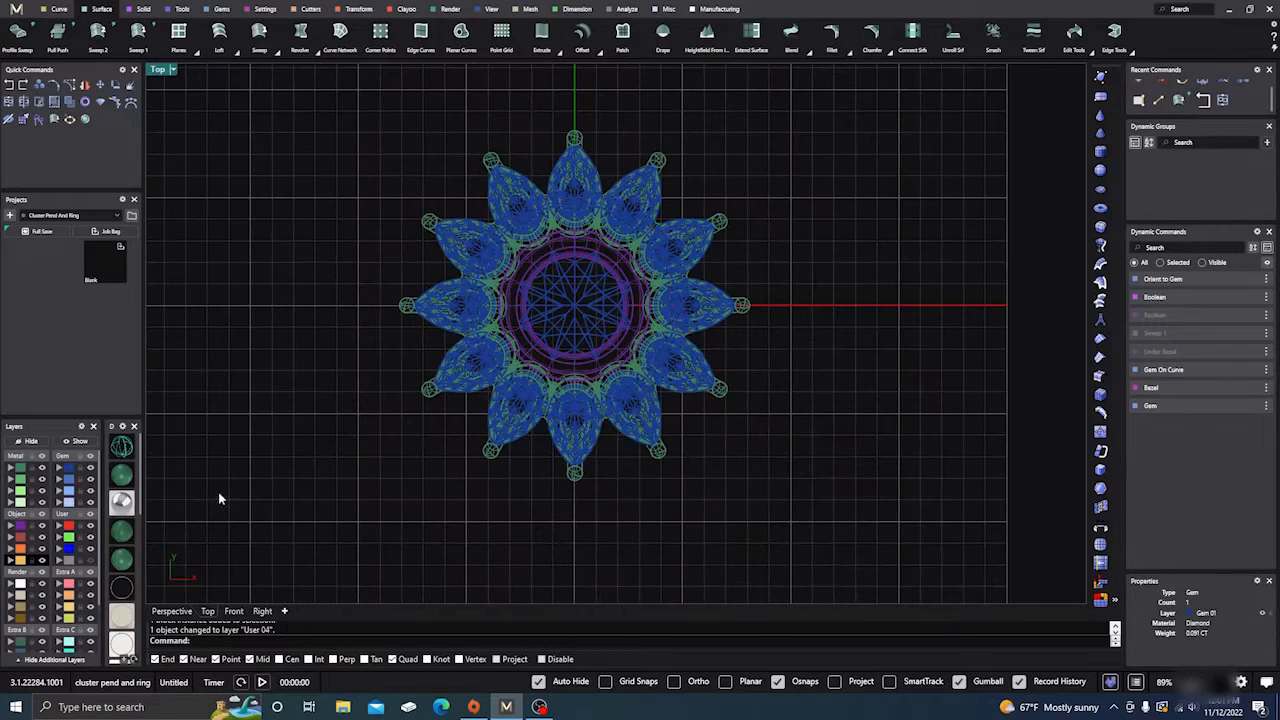
click(121, 497)
scroll(470, 285, up, 5)
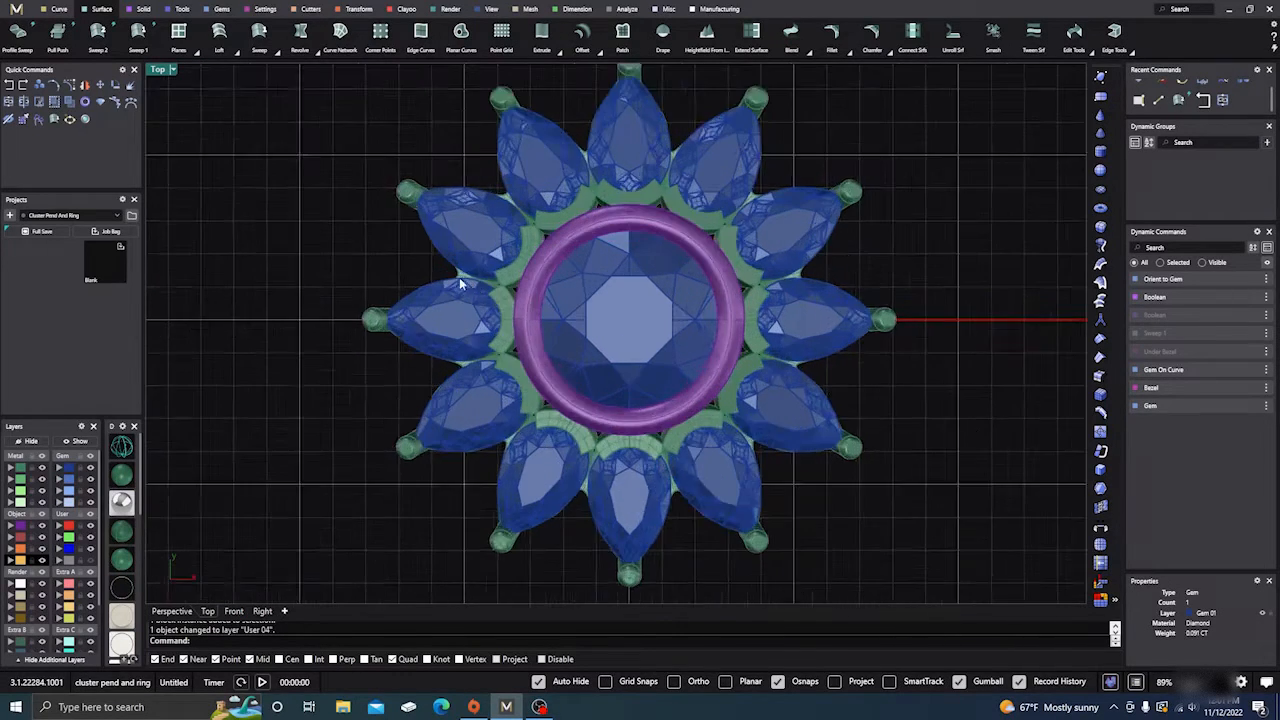
scroll(466, 275, down, 4)
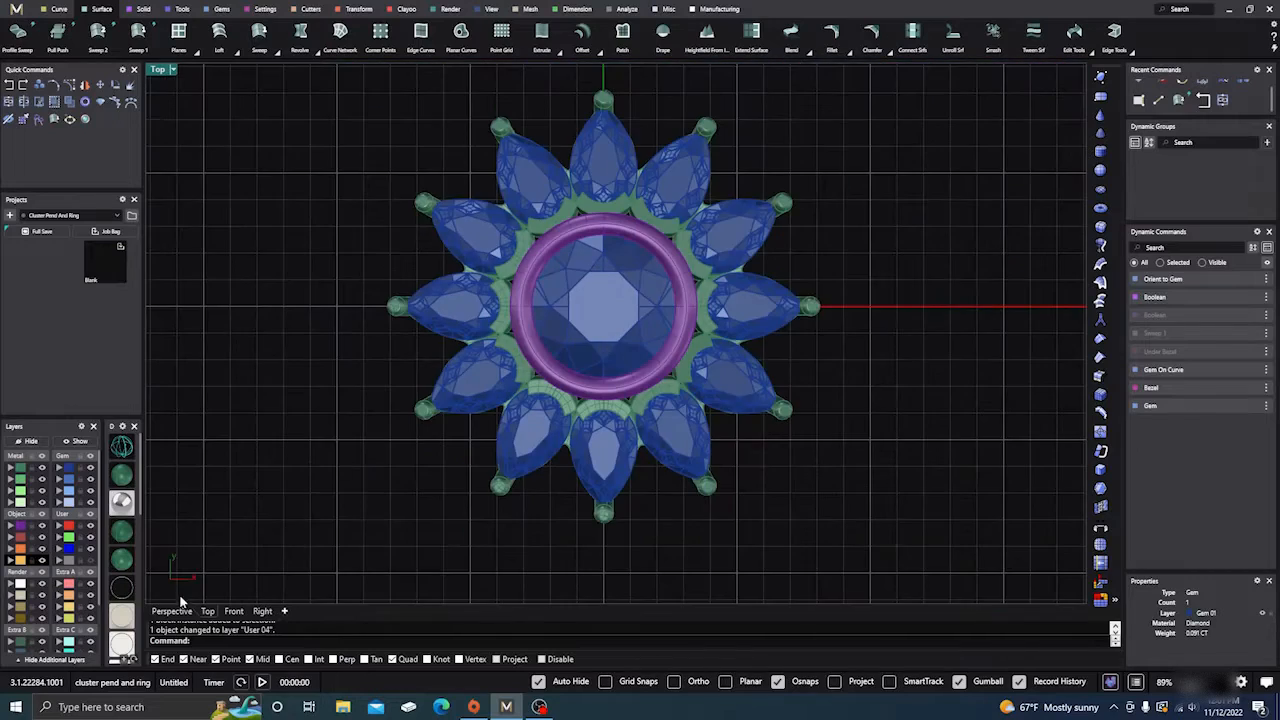
click(172, 611)
right_drag(397, 503, 524, 380)
scroll(523, 371, up, 6)
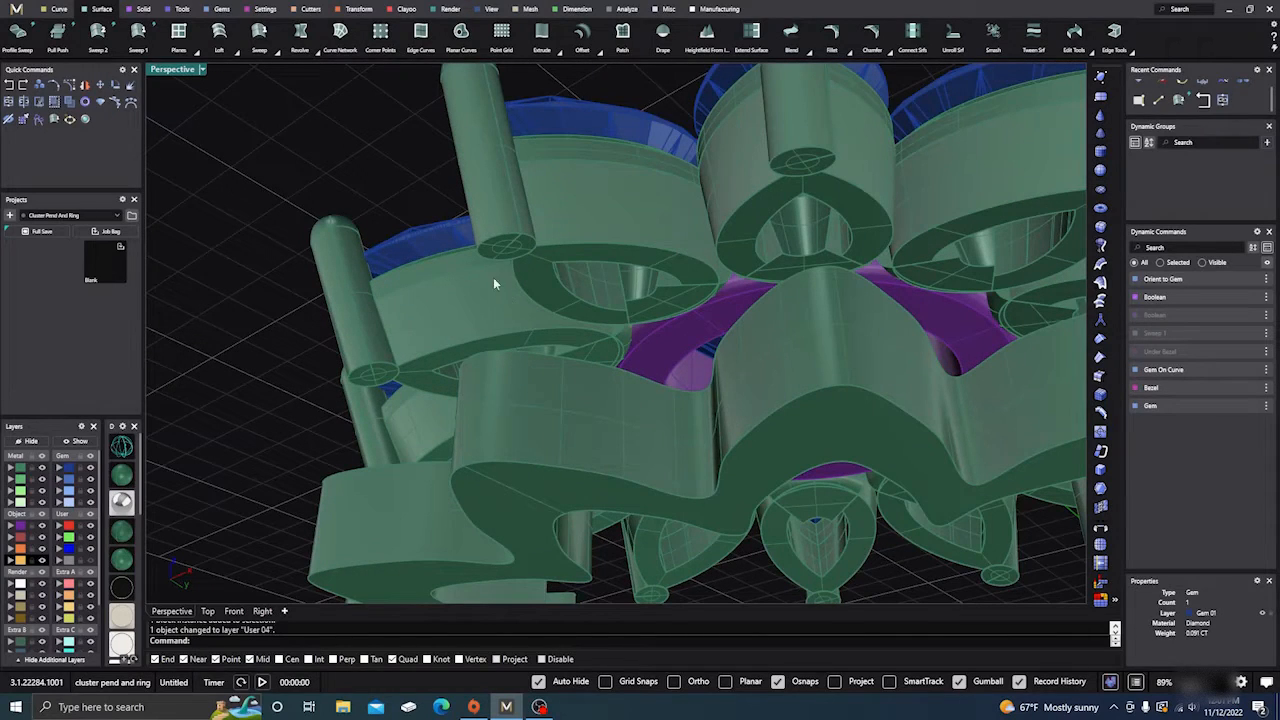
click(58, 10)
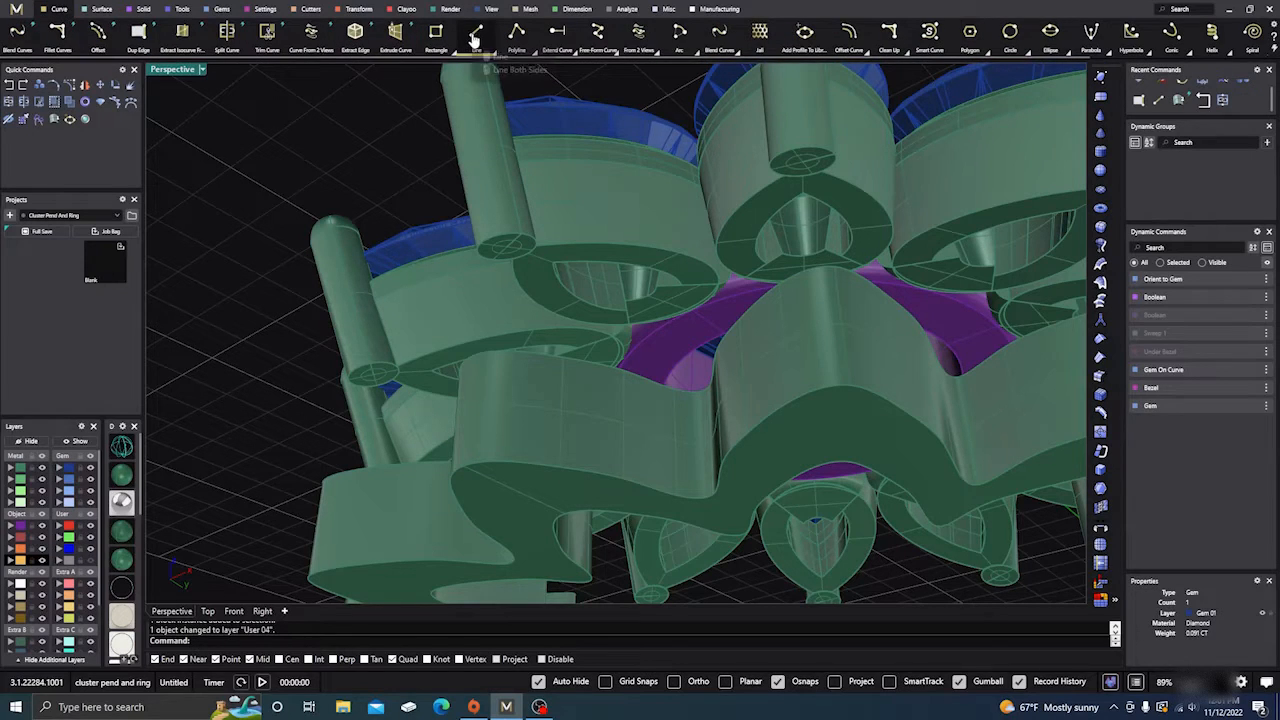
click(476, 31)
click(512, 244)
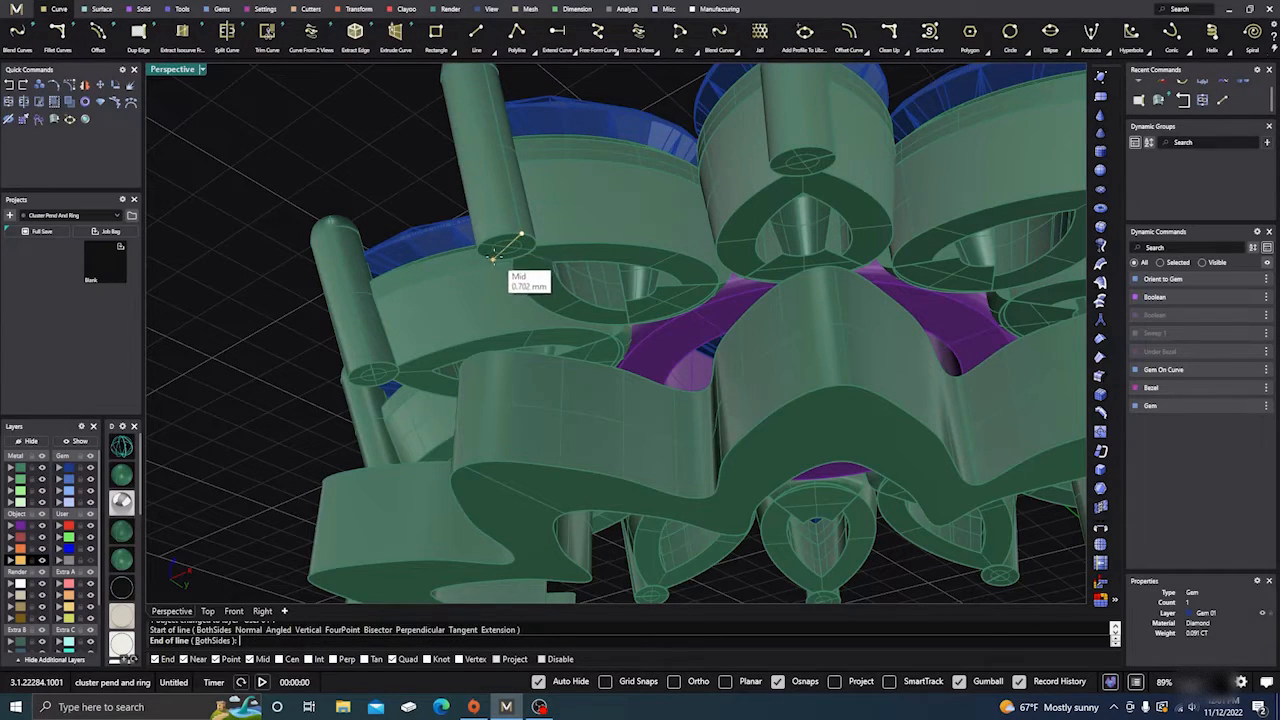
key(Escape)
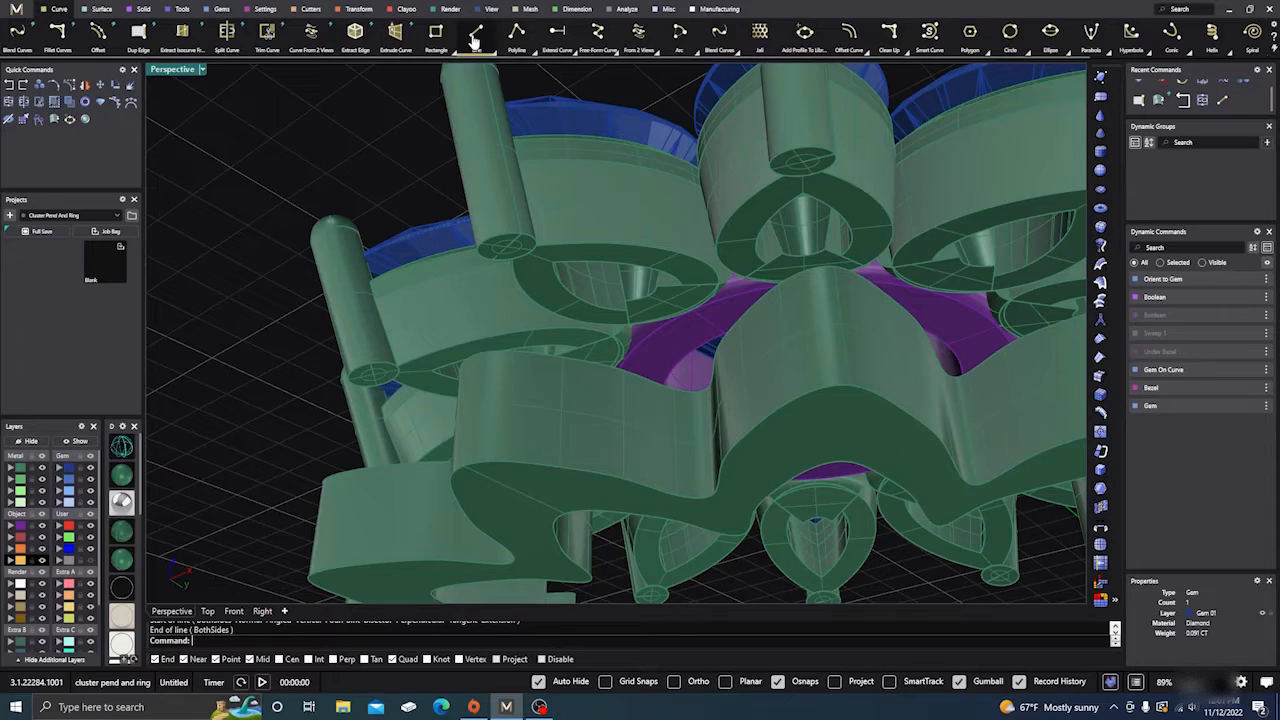
Draw a line about 0.4 mm long, normal to the prong's bottom face, starting at the face's center.
key(Return)
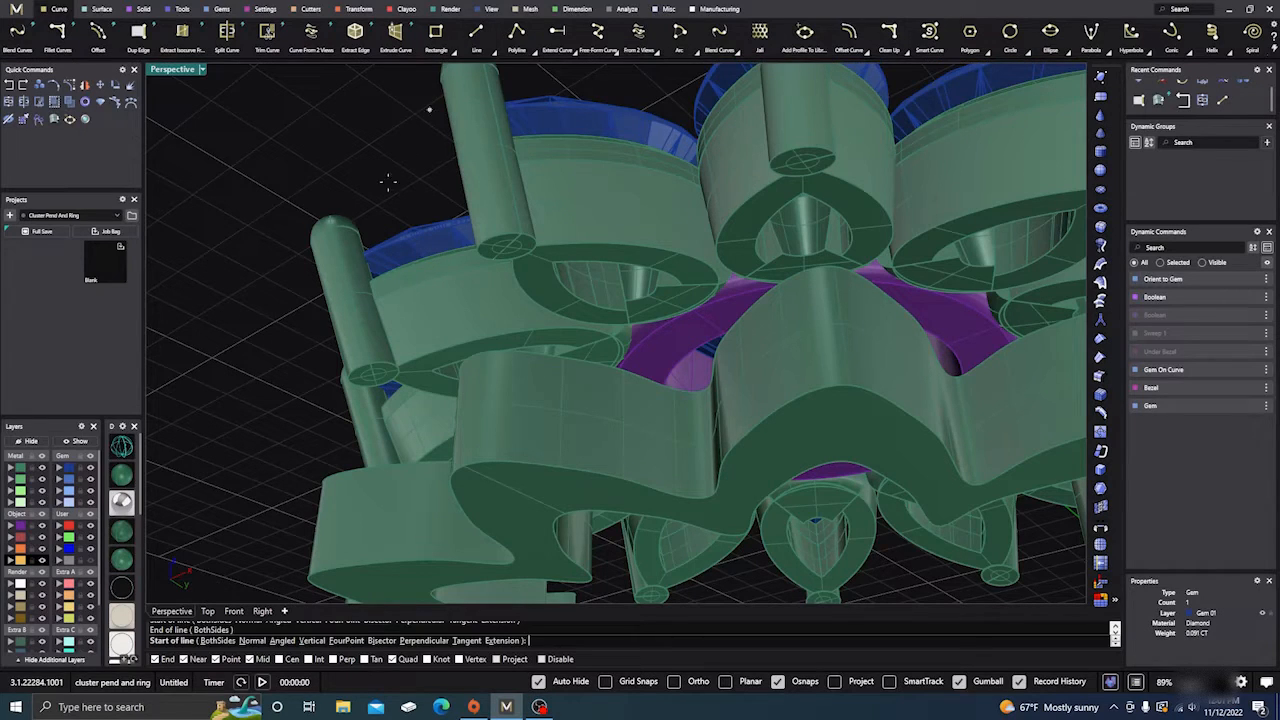
click(251, 641)
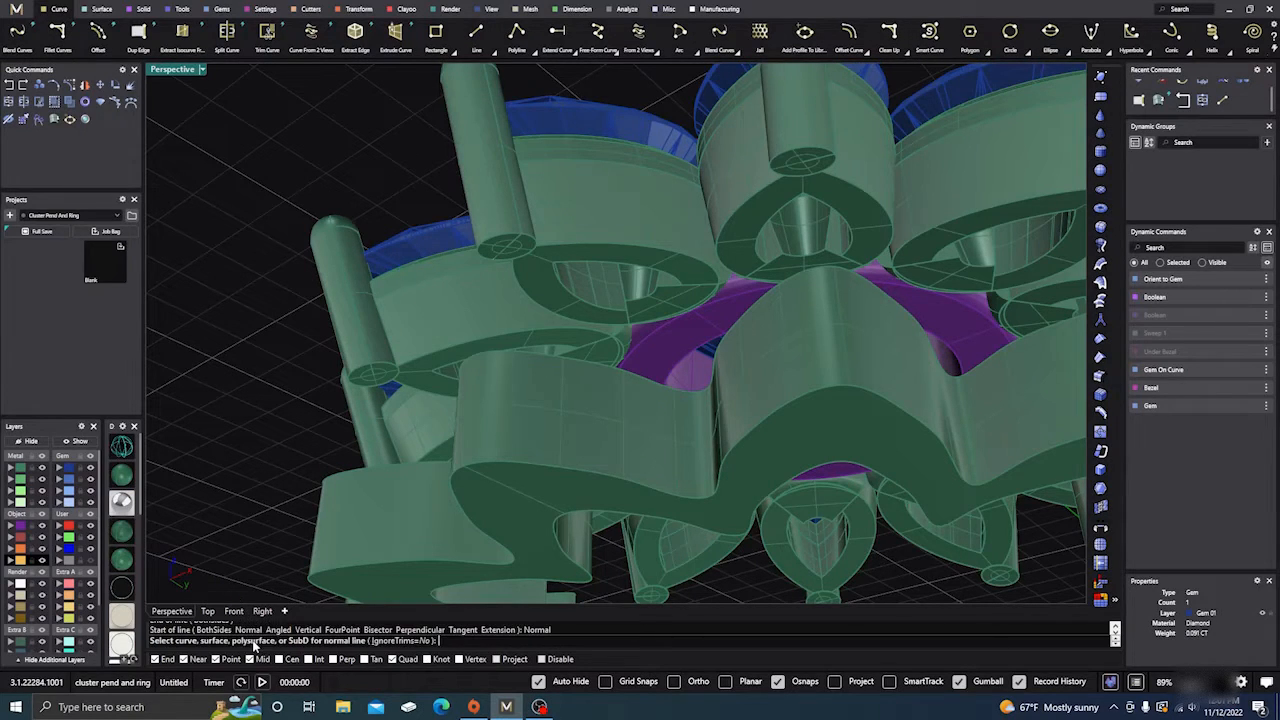
click(495, 252)
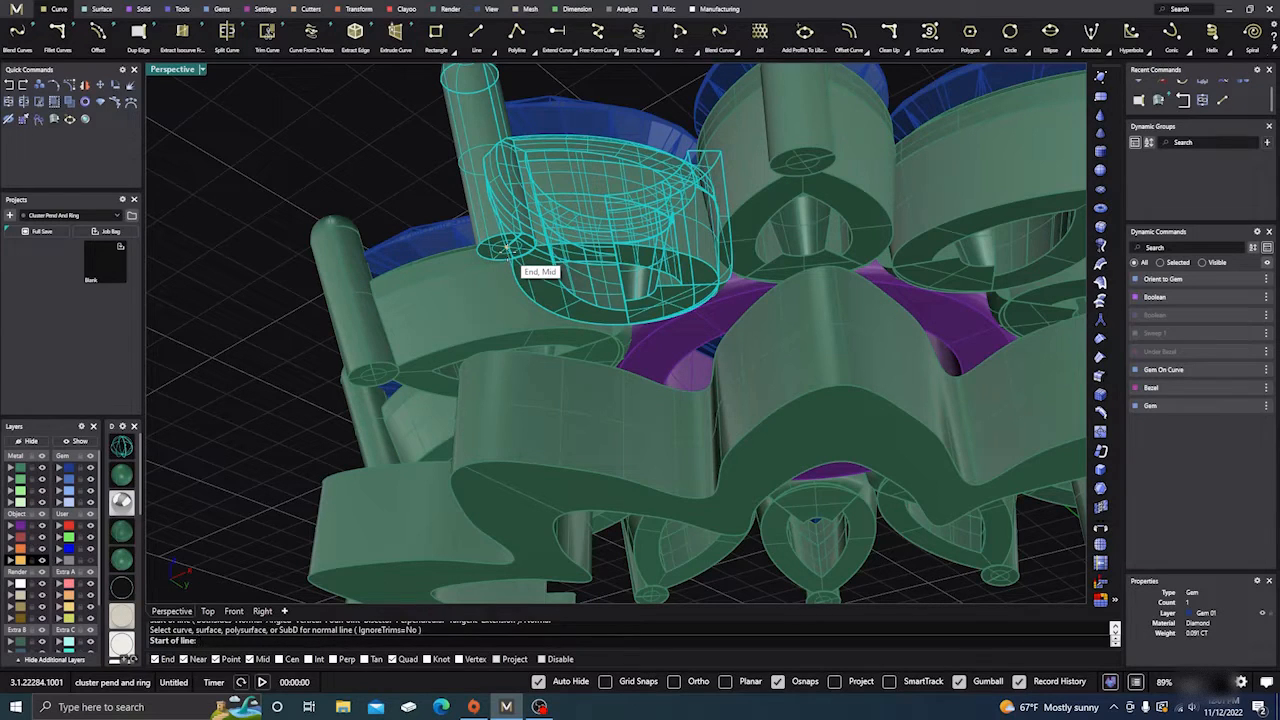
click(507, 248)
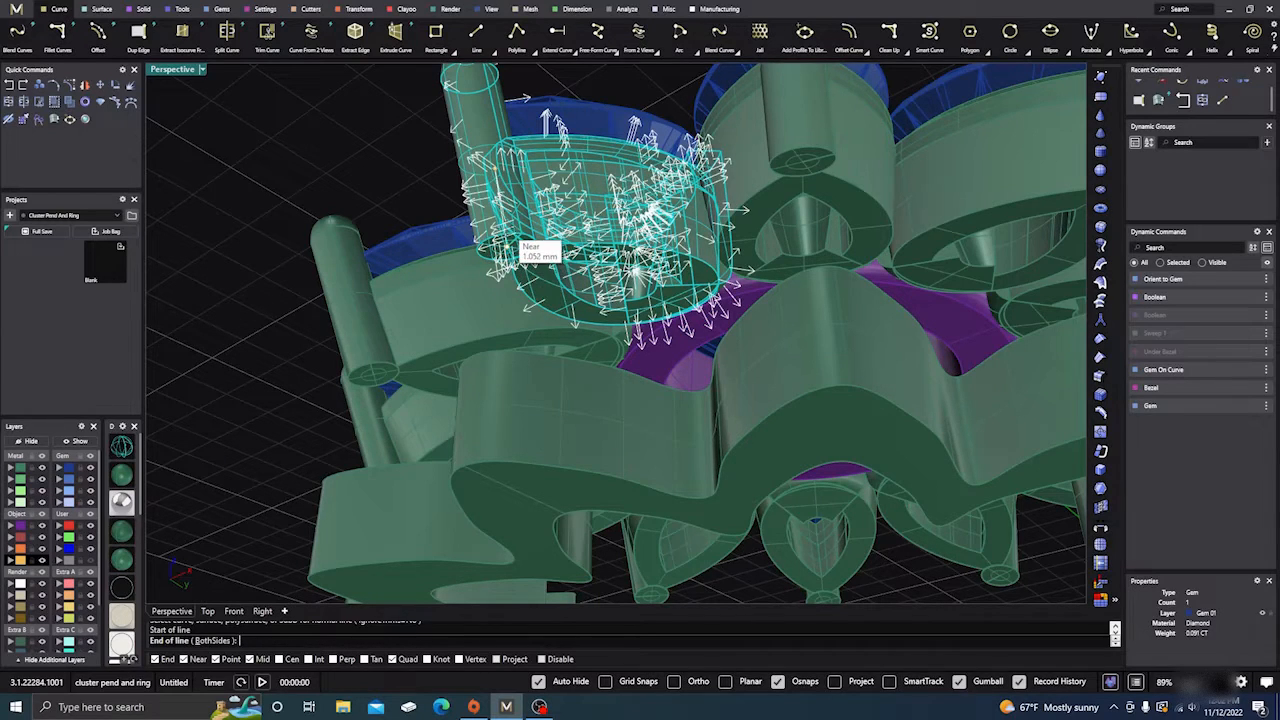
right_drag(263, 478, 284, 520)
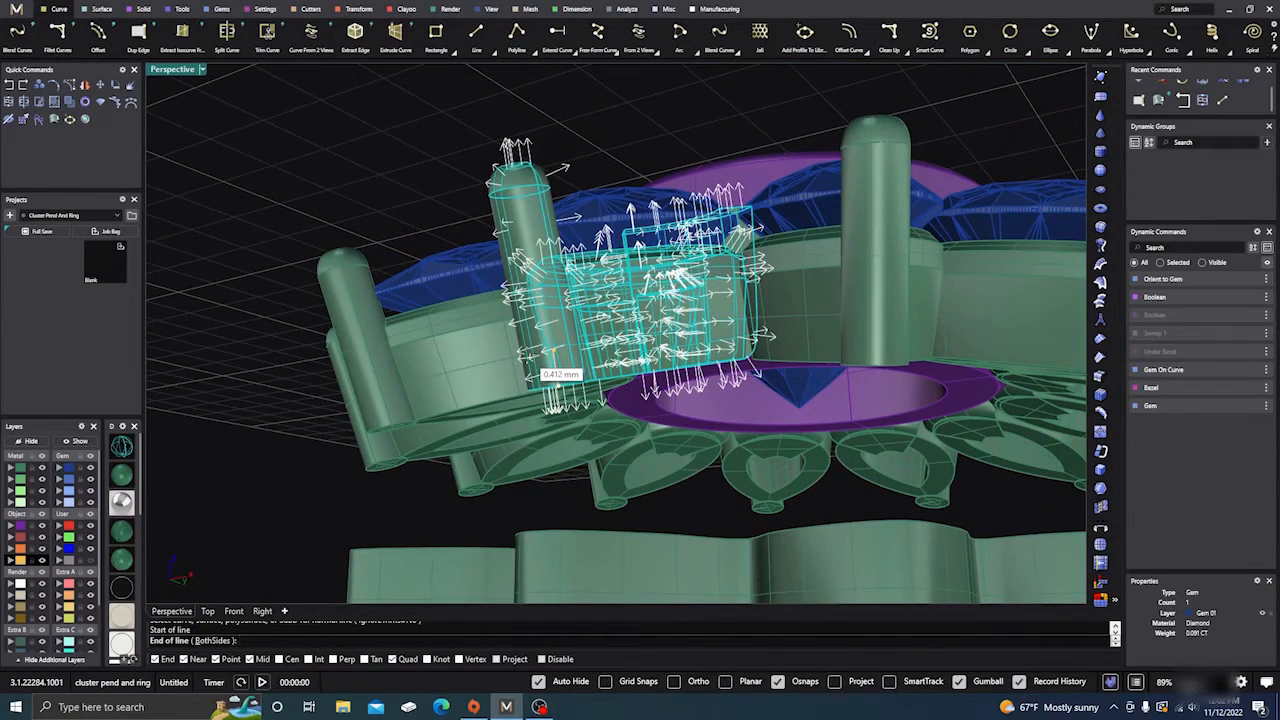
key(Escape)
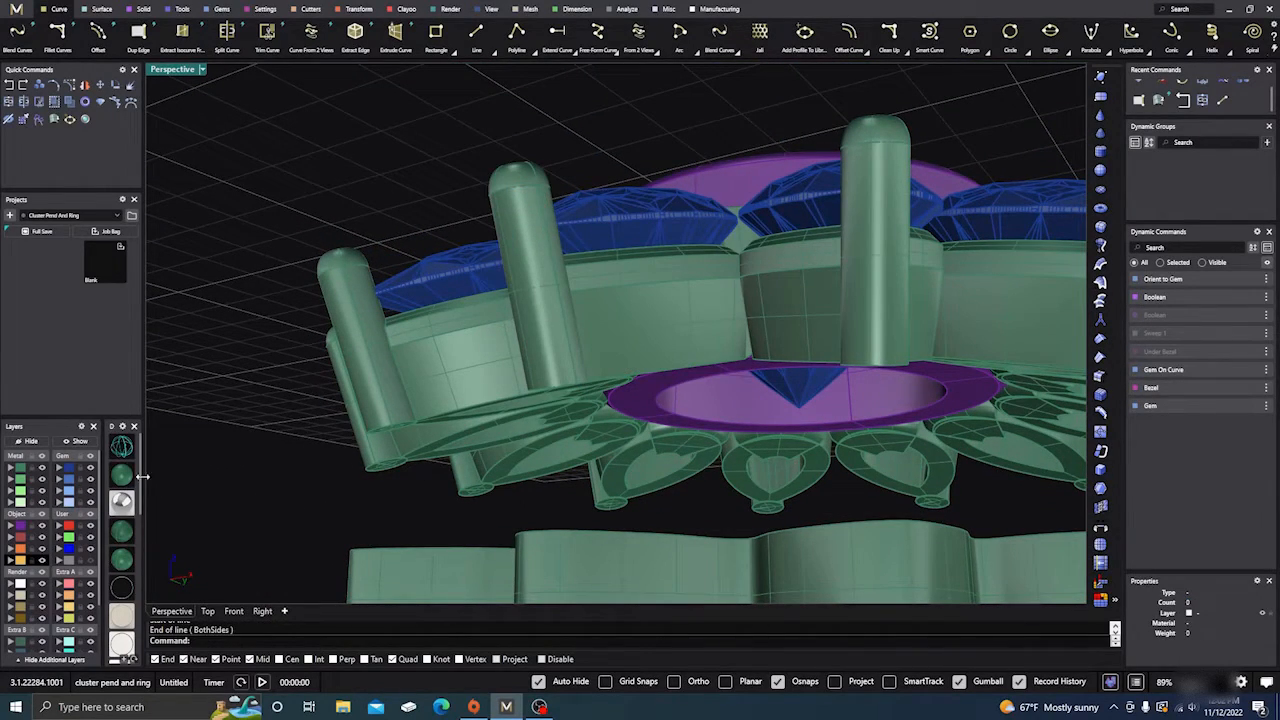
Rotate the short line about its lower end in the Right view, using wireframe display, to follow the prong's tilt.
key(ctrl+alt+w)
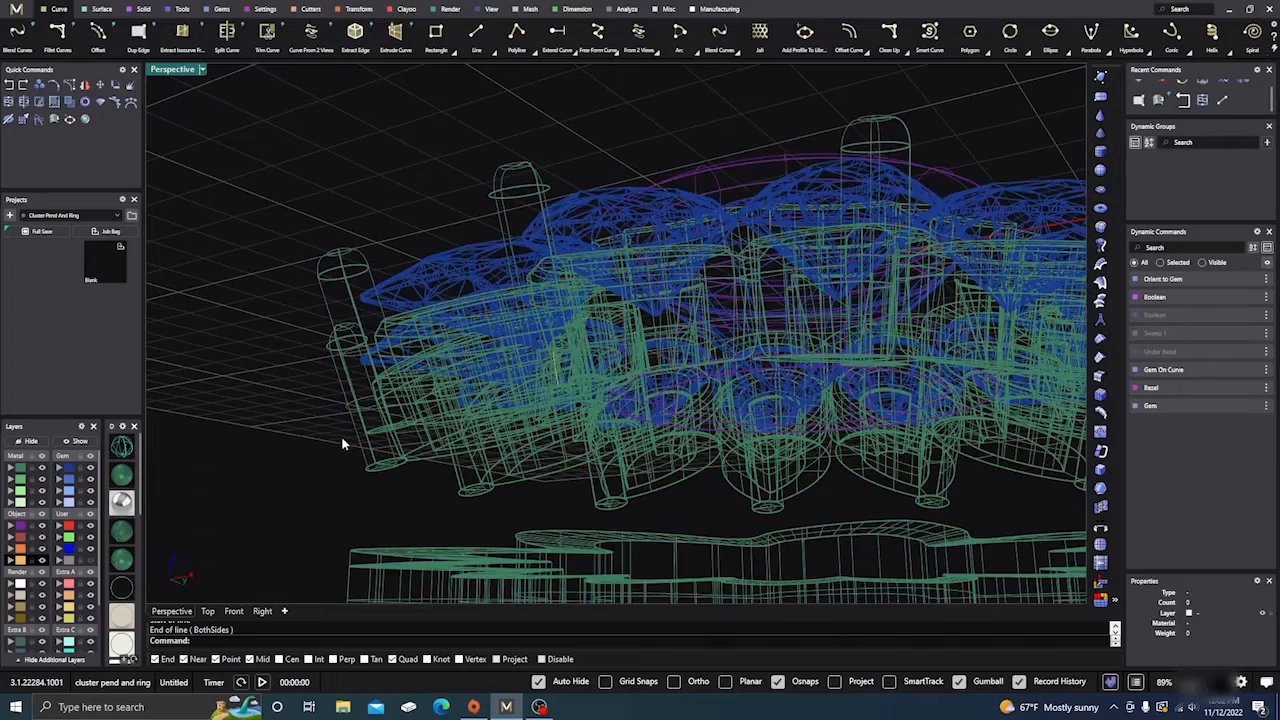
right_drag(342, 442, 292, 452)
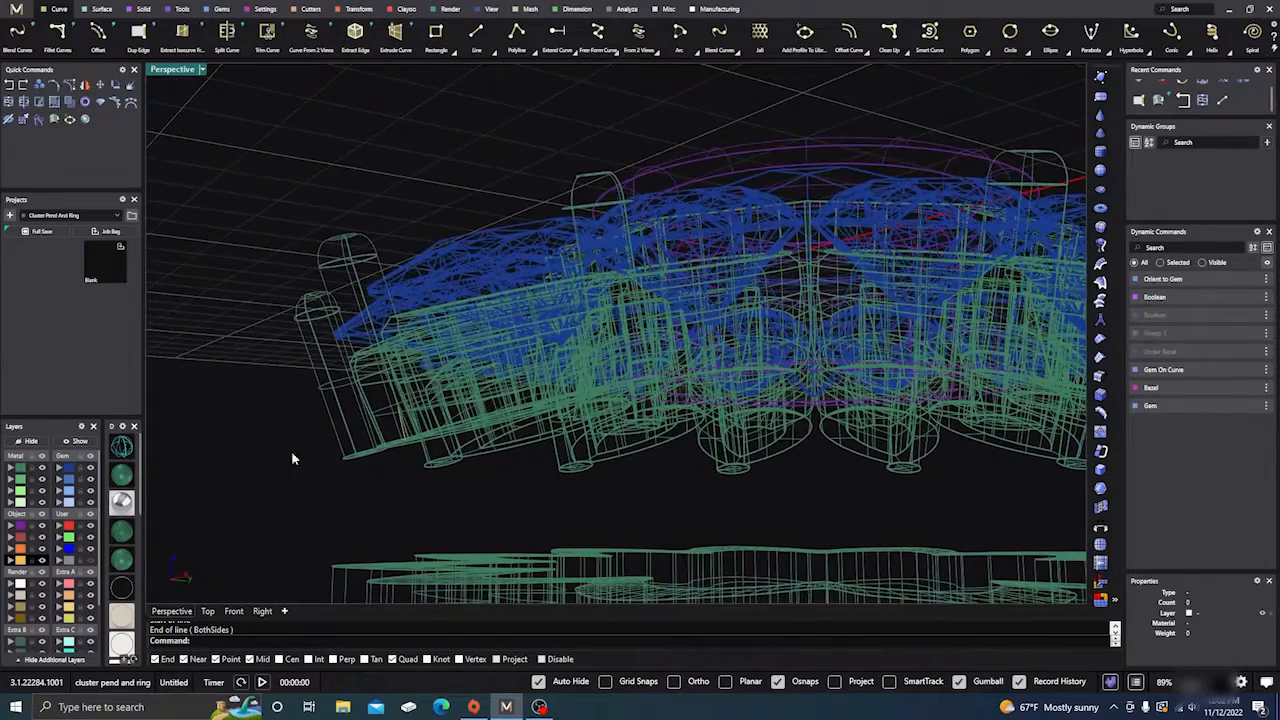
click(261, 611)
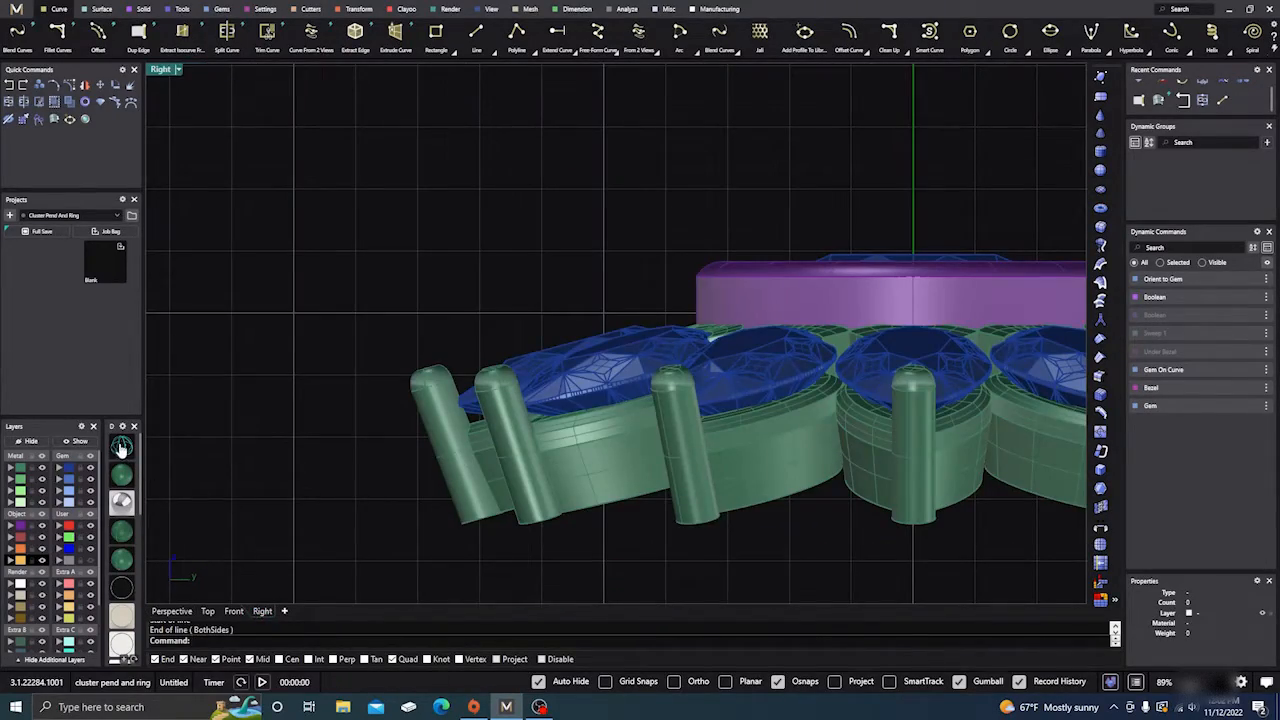
key(ctrl+alt+w)
mouse_move(348, 475)
right_down()
mouse_move(479, 512)
mouse_move(494, 494)
right_up()
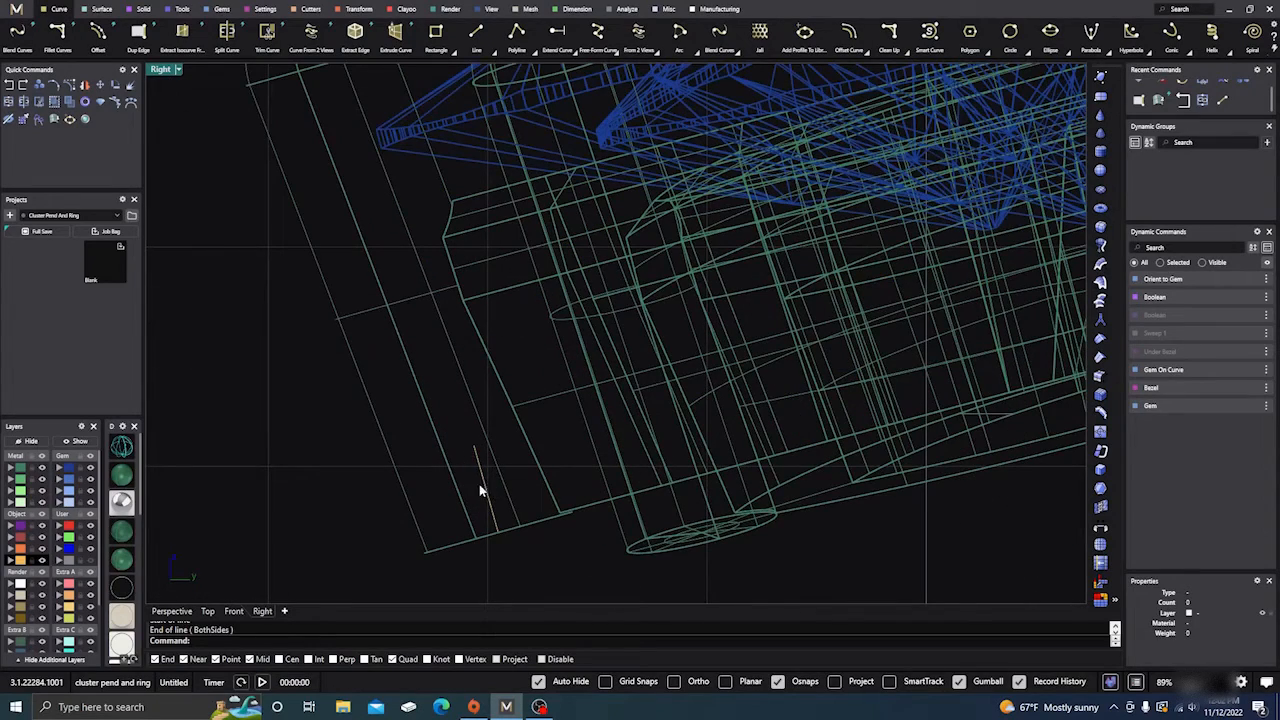
click(489, 512)
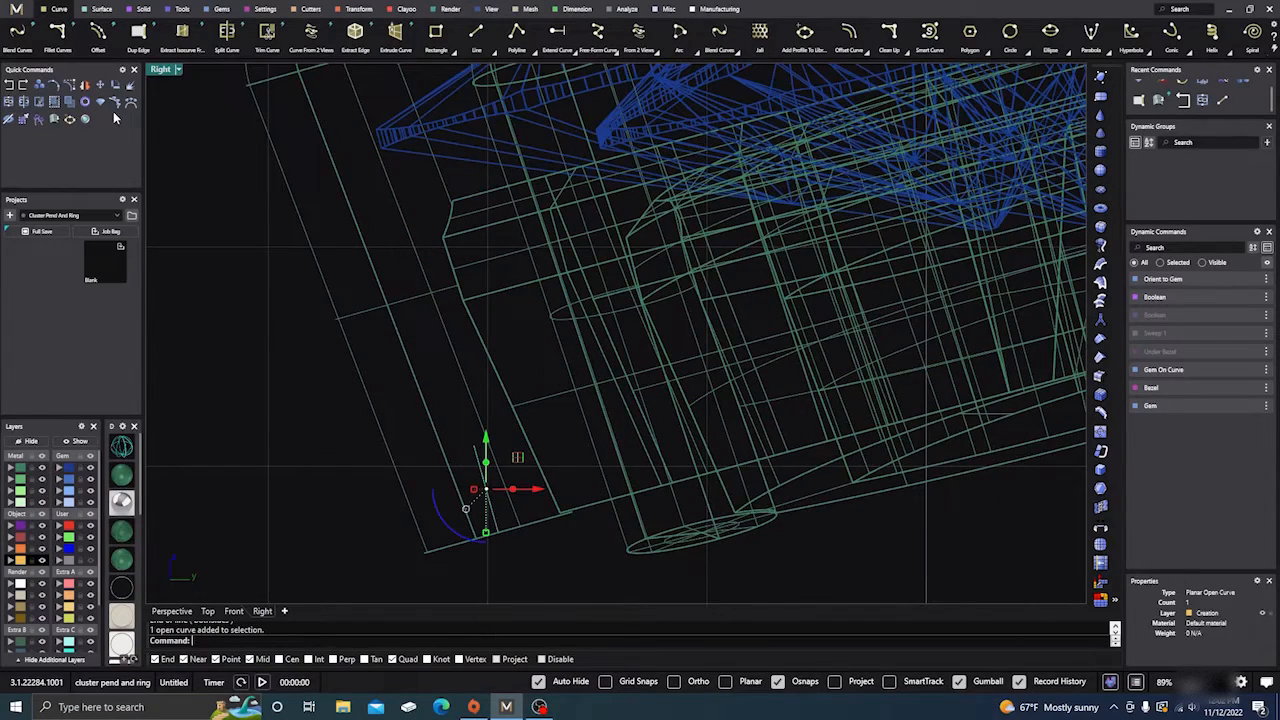
click(114, 85)
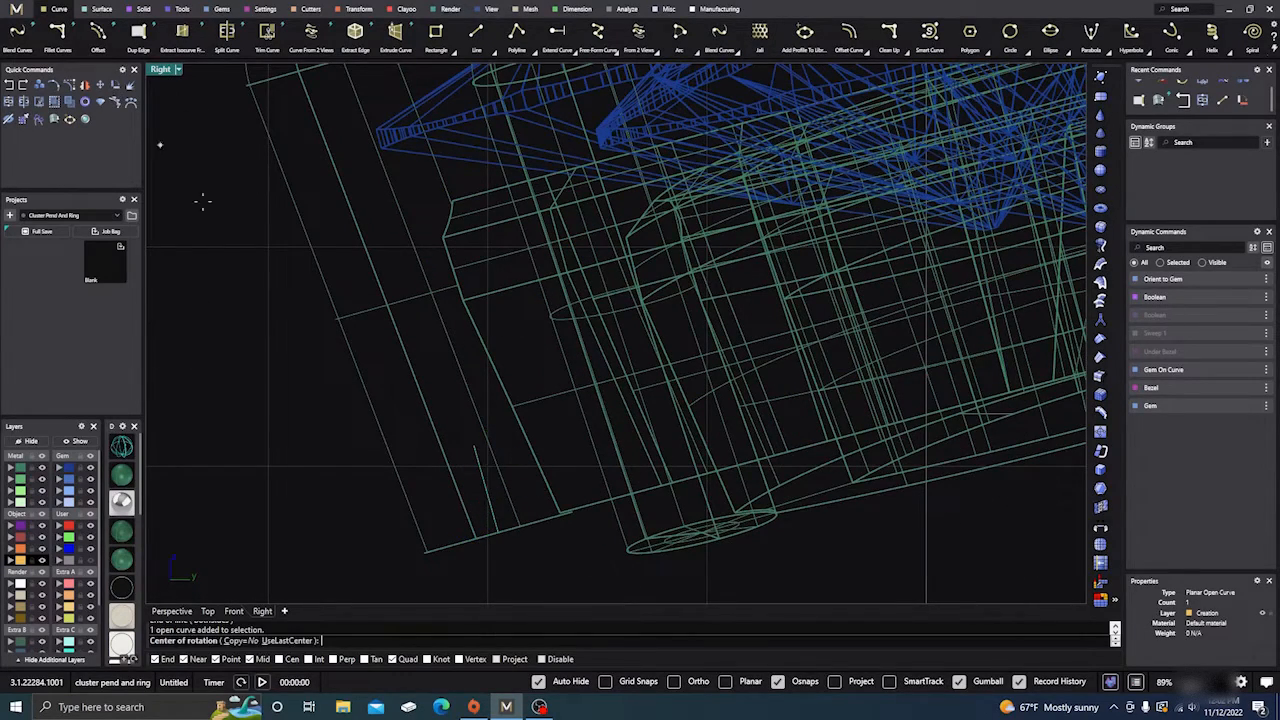
click(489, 536)
click(474, 441)
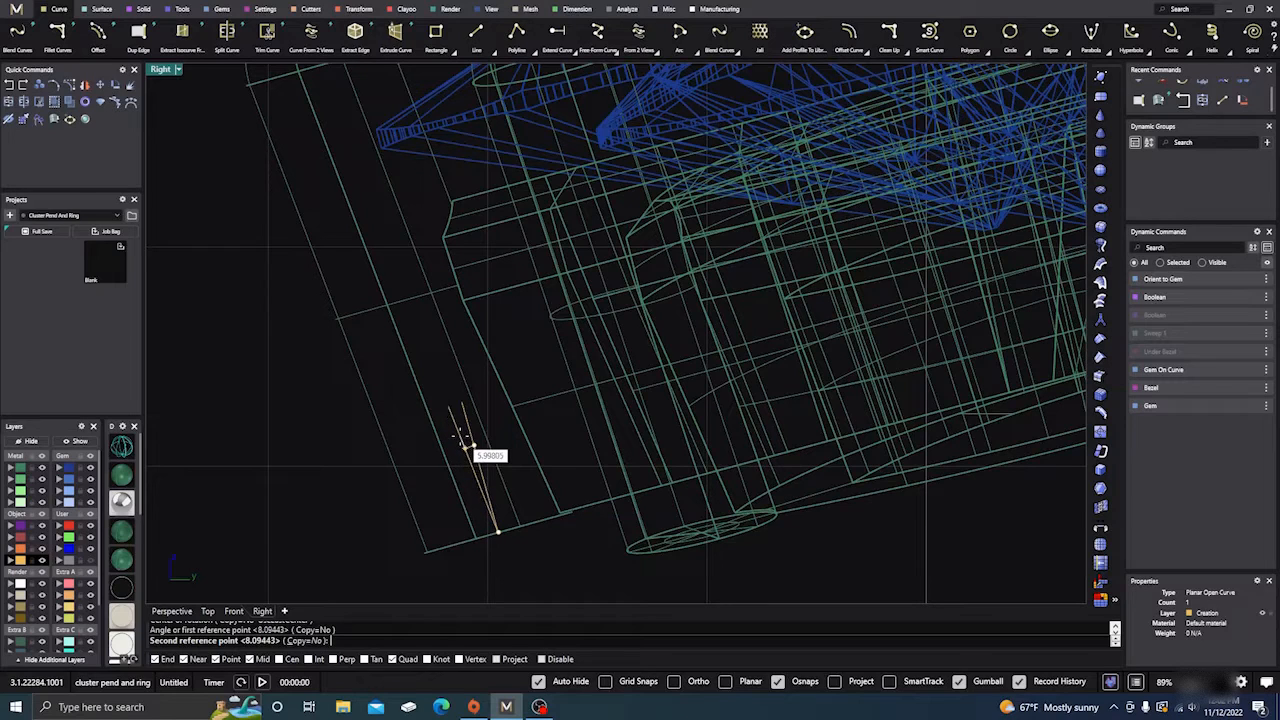
click(462, 439)
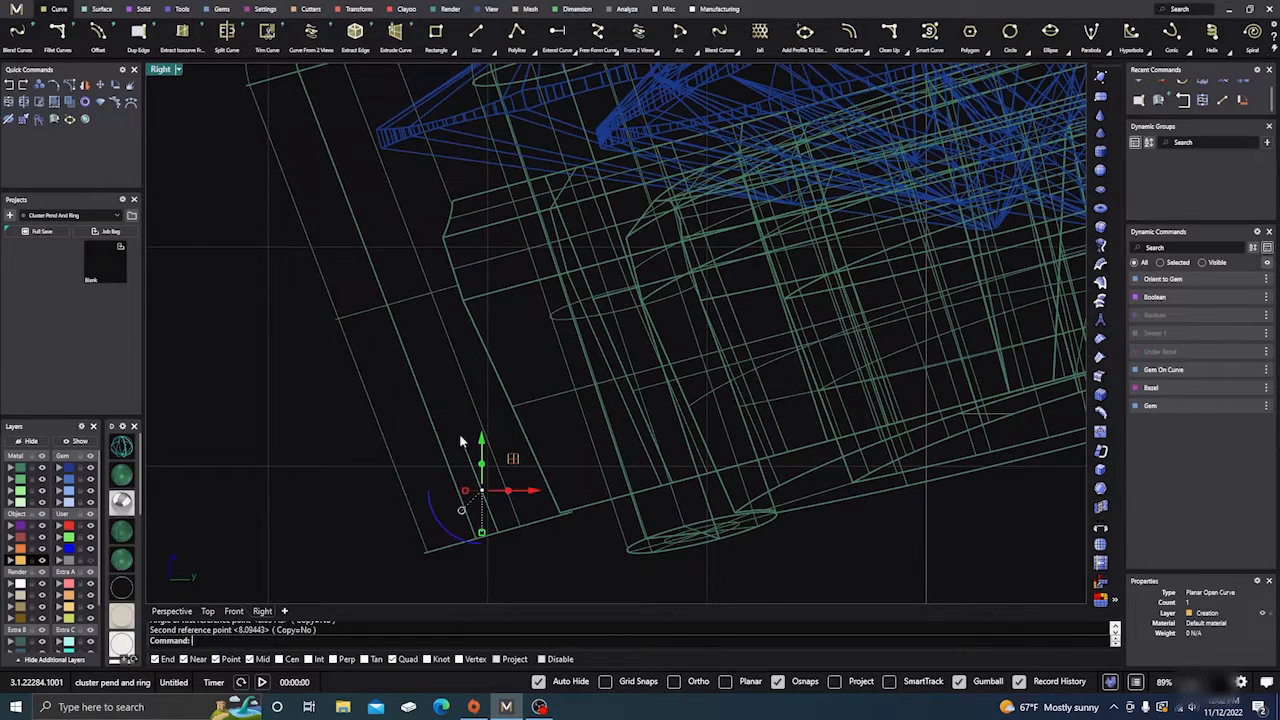
click(188, 611)
scroll(375, 394, down, 5)
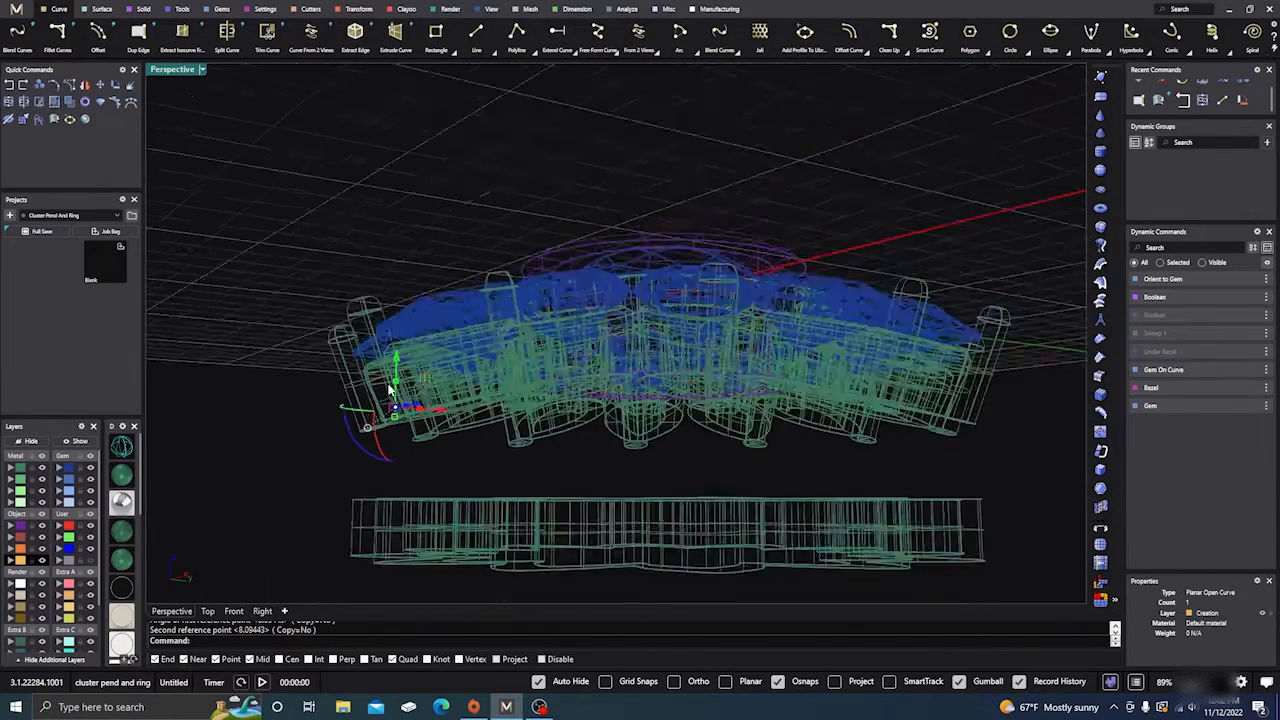
click(288, 446)
Extract an isocurve from the lower flower frame's outer wall at a petal tip, with the angle set to 180.
mouse_move(288, 446)
right_down()
mouse_move(342, 455)
mouse_move(362, 437)
mouse_move(191, 134)
right_up()
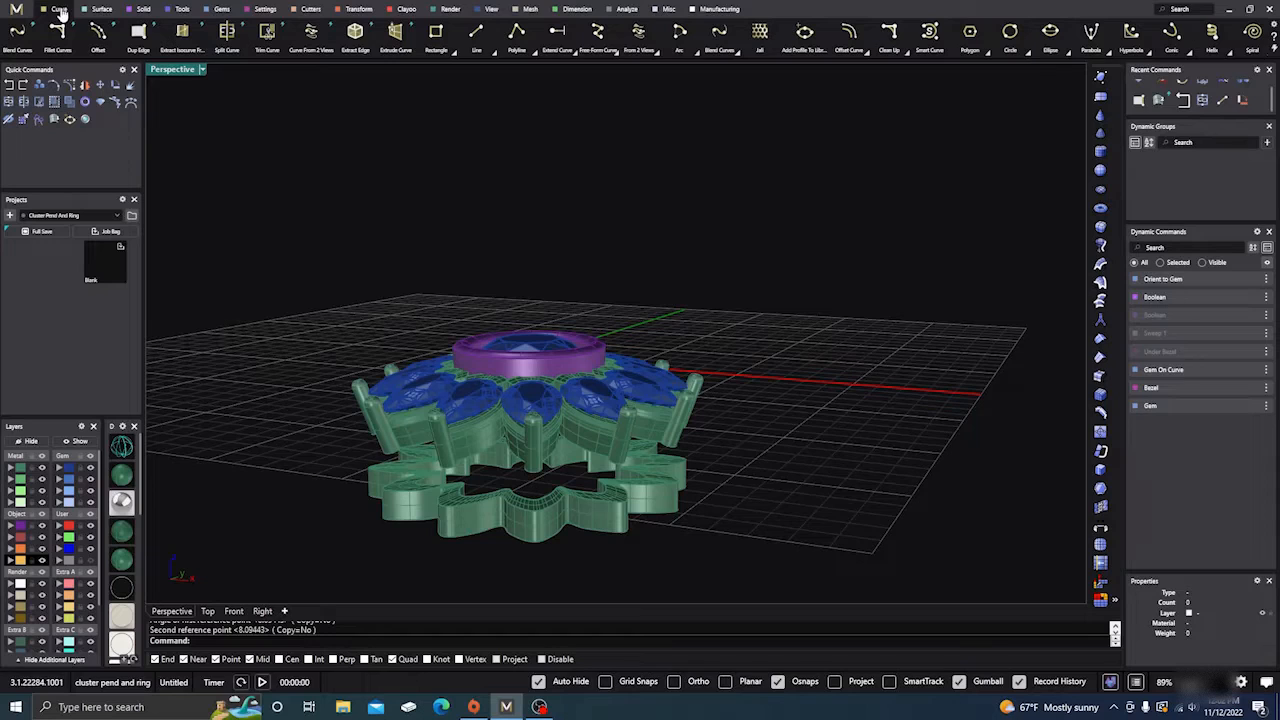
click(180, 36)
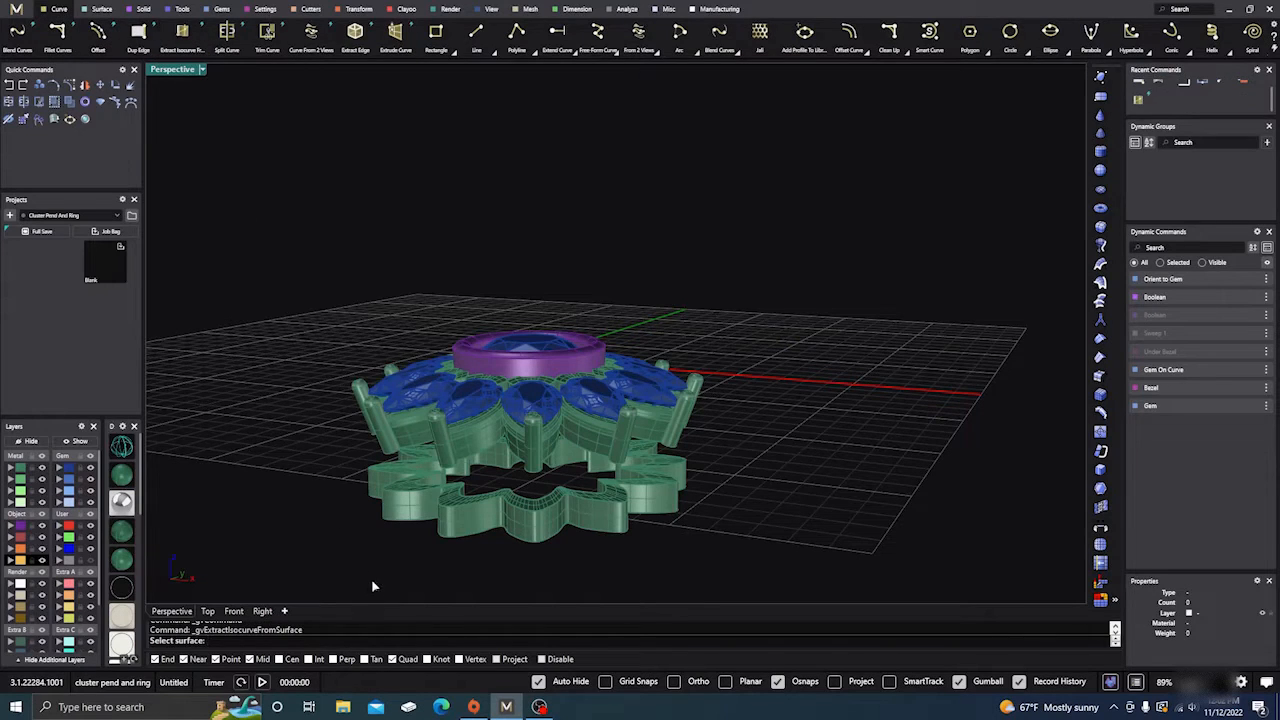
right_drag(372, 587, 202, 517)
right_drag(358, 510, 259, 508)
right_drag(407, 536, 499, 503)
scroll(499, 503, up, 3)
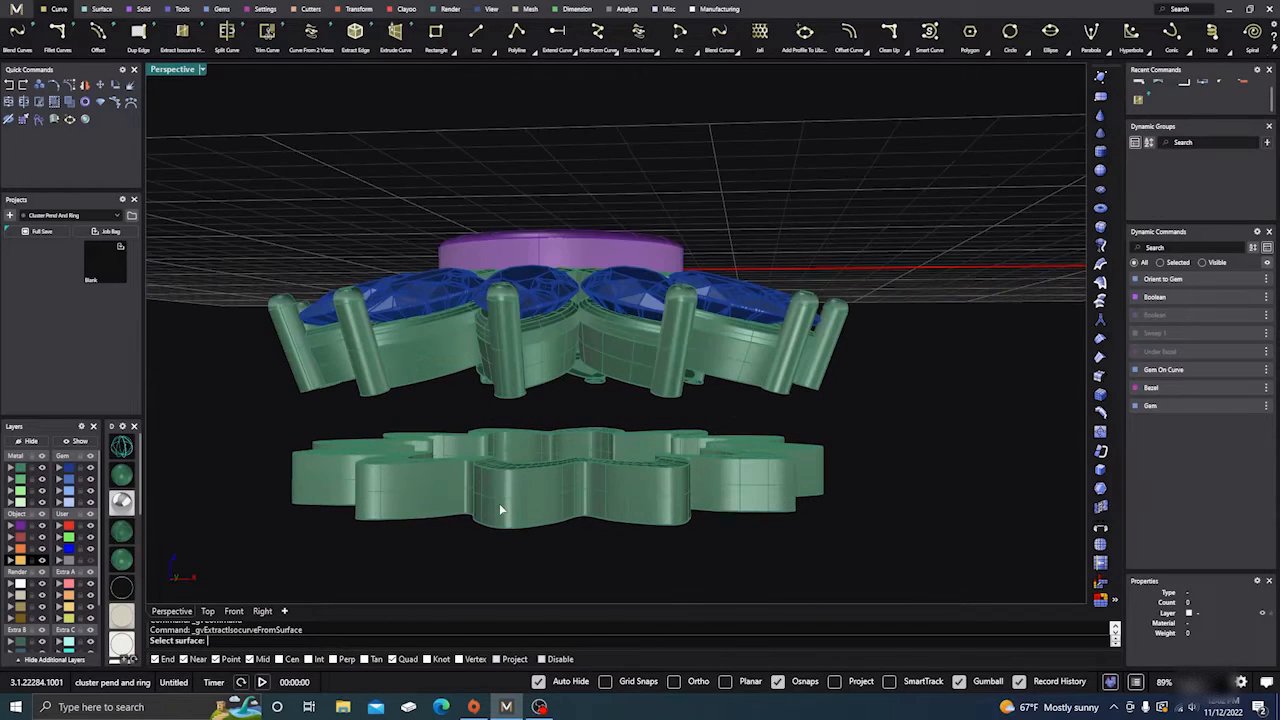
click(505, 502)
click(508, 502)
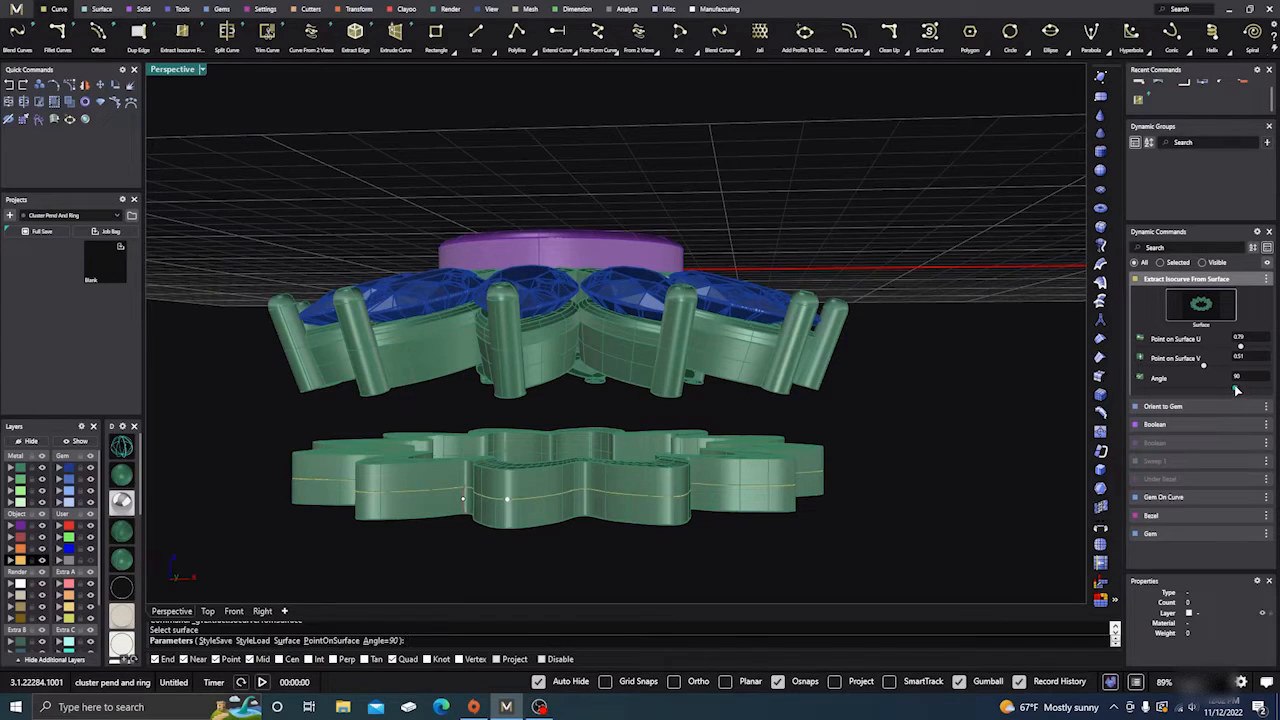
drag(1237, 390, 1268, 388)
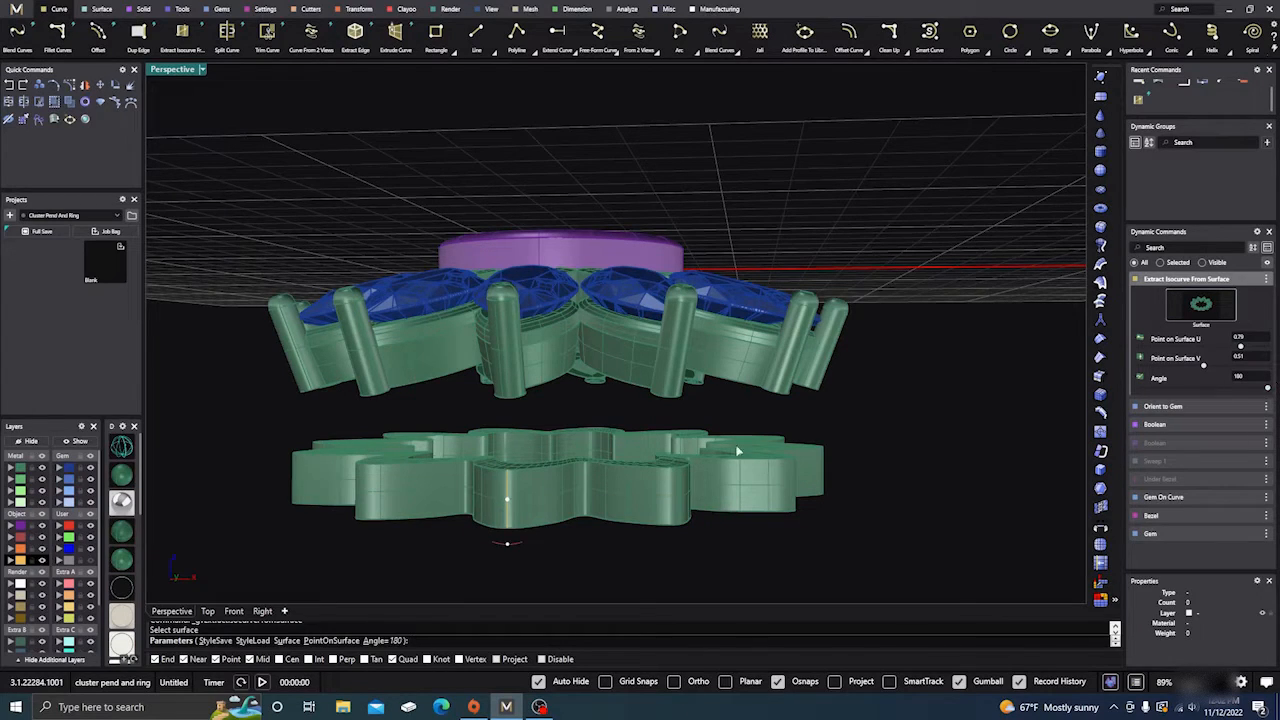
right_click(450, 538)
Move the extracted vertical isocurve straight down so that its lower part extends below the flower frame.
right_drag(463, 544, 415, 562)
scroll(326, 500, up, 5)
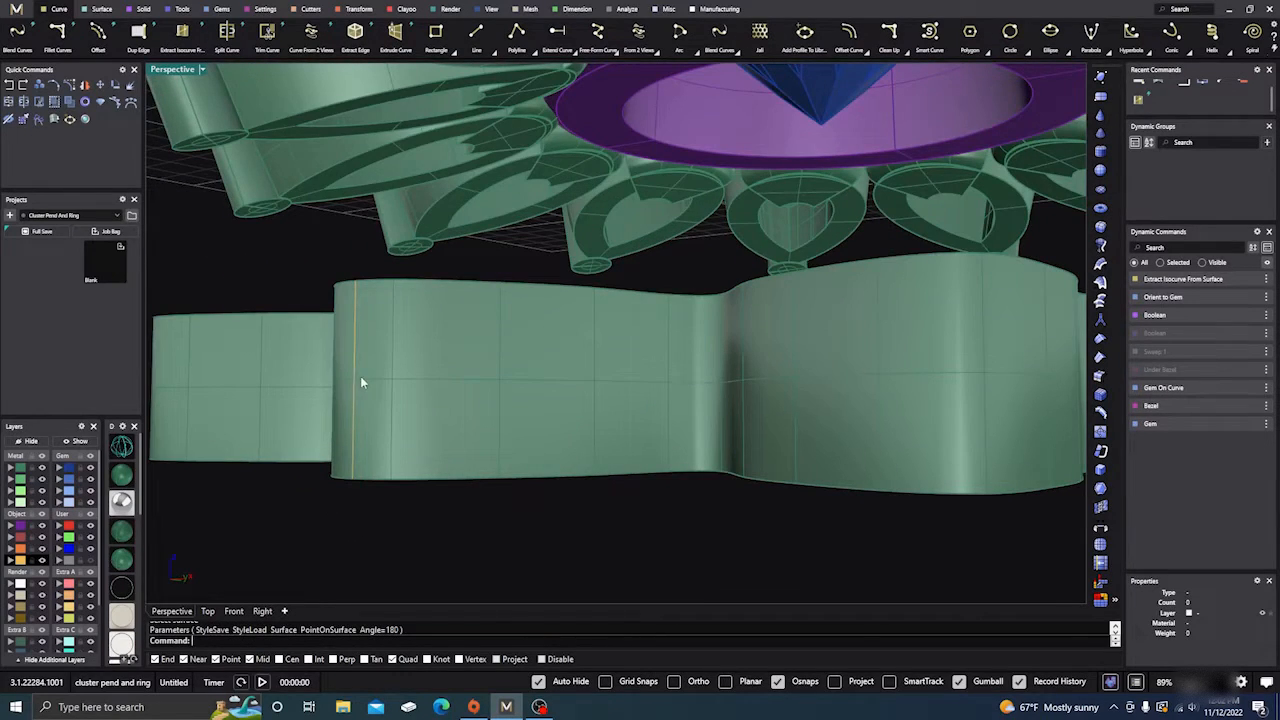
click(353, 377)
click(380, 408)
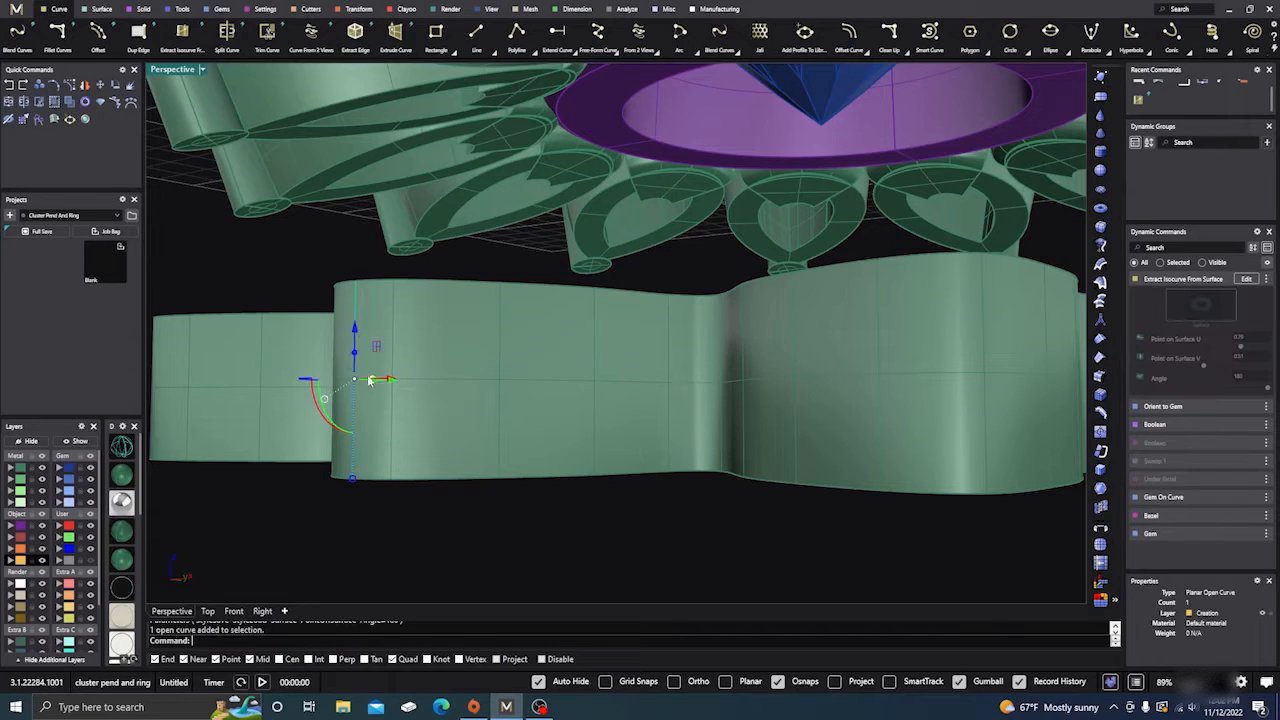
drag(353, 328, 355, 400)
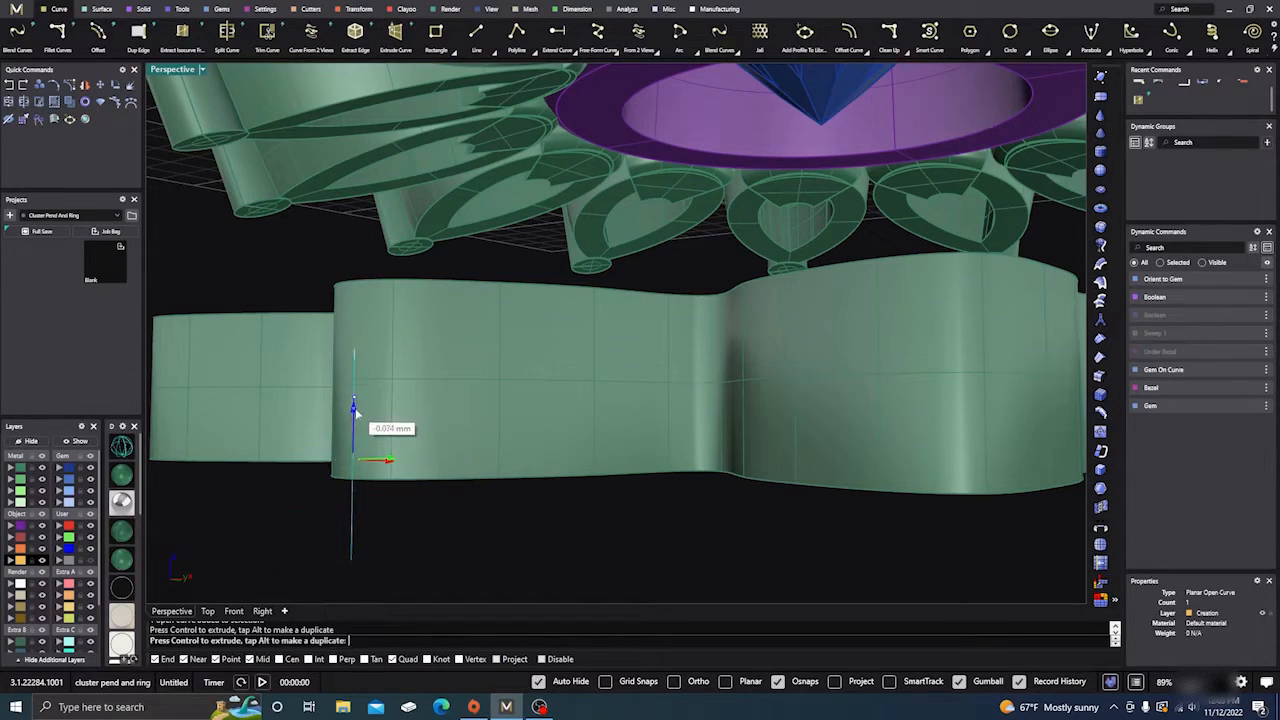
scroll(564, 434, down, 6)
click(534, 511)
mouse_move(534, 511)
right_down()
mouse_move(575, 525)
mouse_move(556, 514)
right_up()
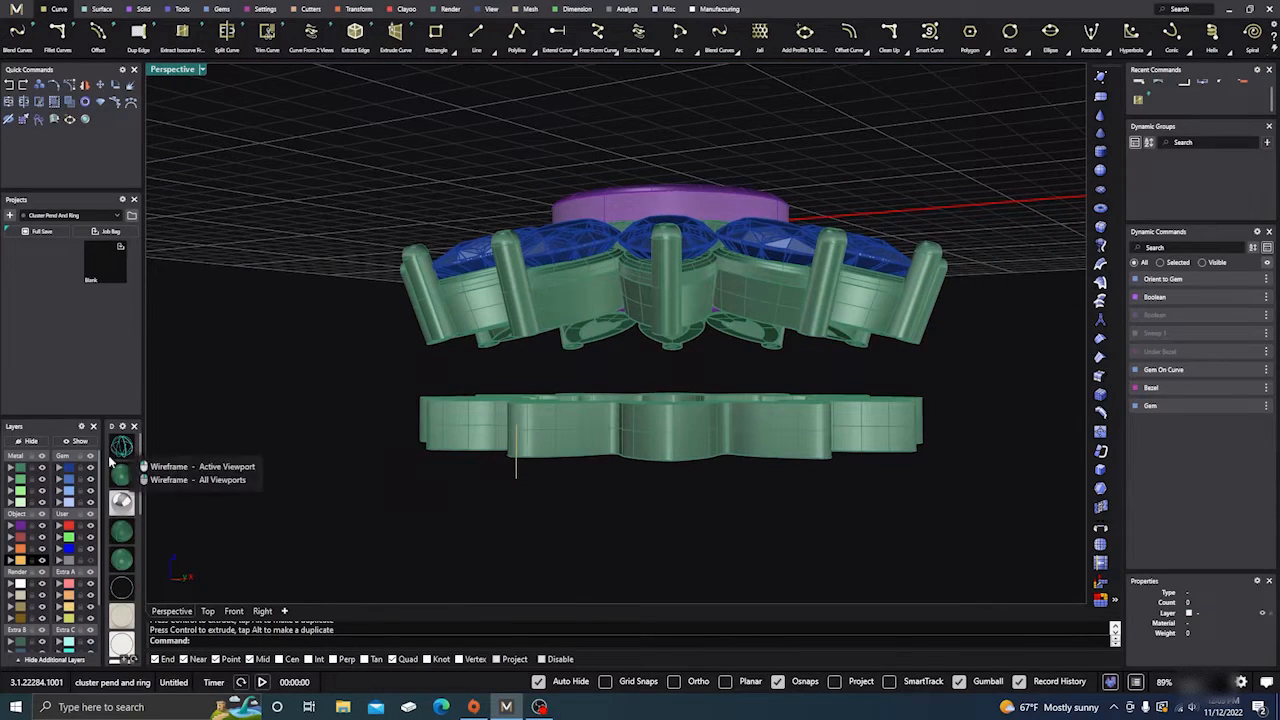
Temporarily hide the green metal layer to examine the short prong line and the lowered isocurve, and restore the layer's visibility.
click(40, 468)
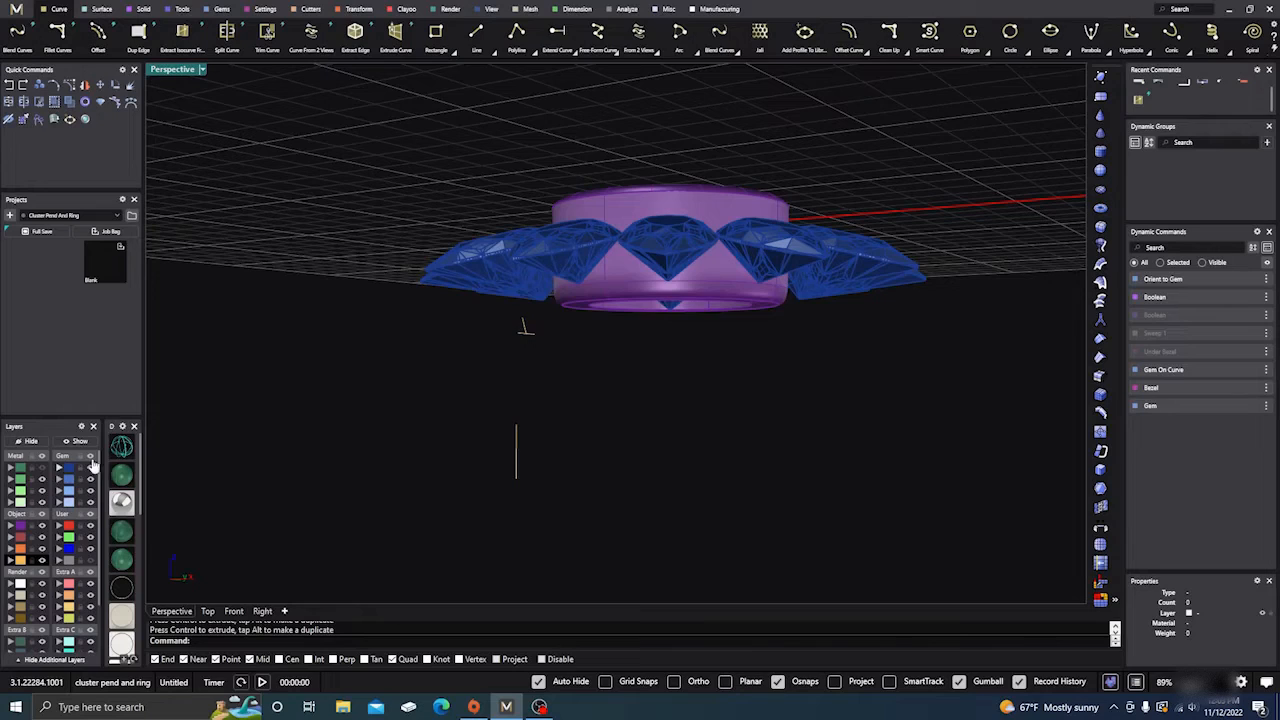
right_drag(448, 381, 467, 388)
scroll(614, 401, up, 5)
scroll(612, 399, up, 3)
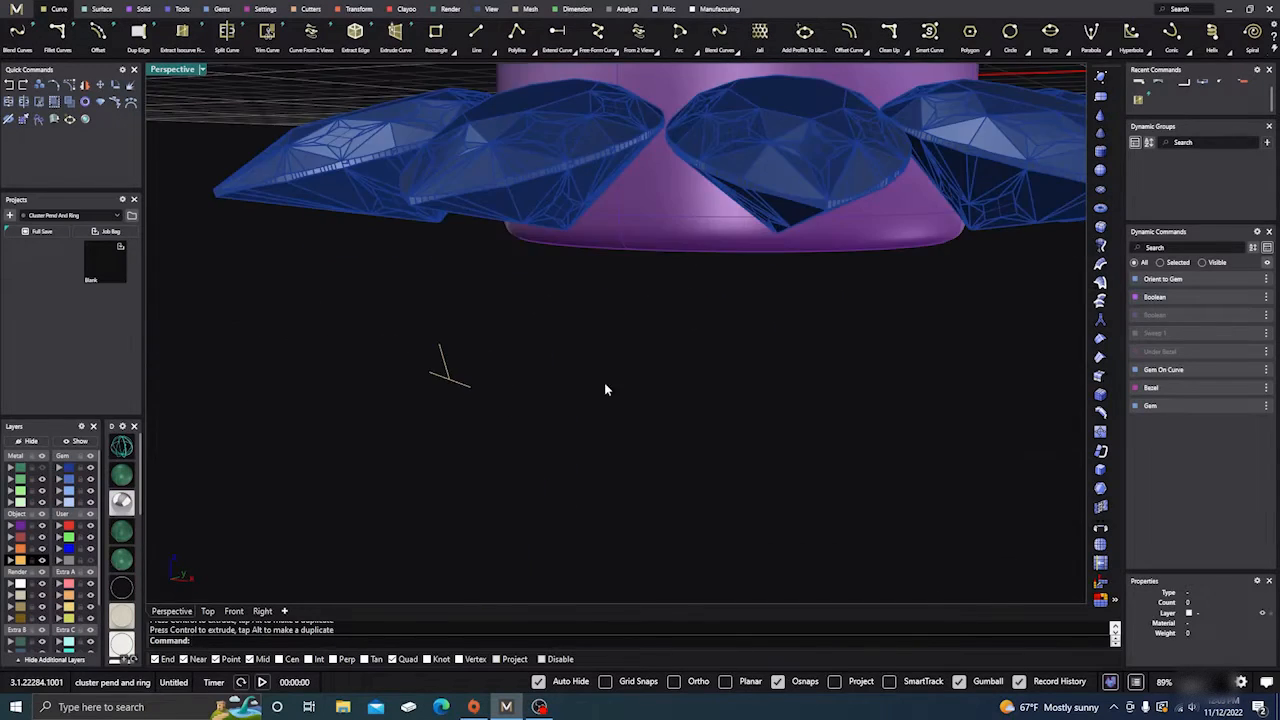
scroll(605, 388, down, 9)
right_drag(606, 388, 551, 383)
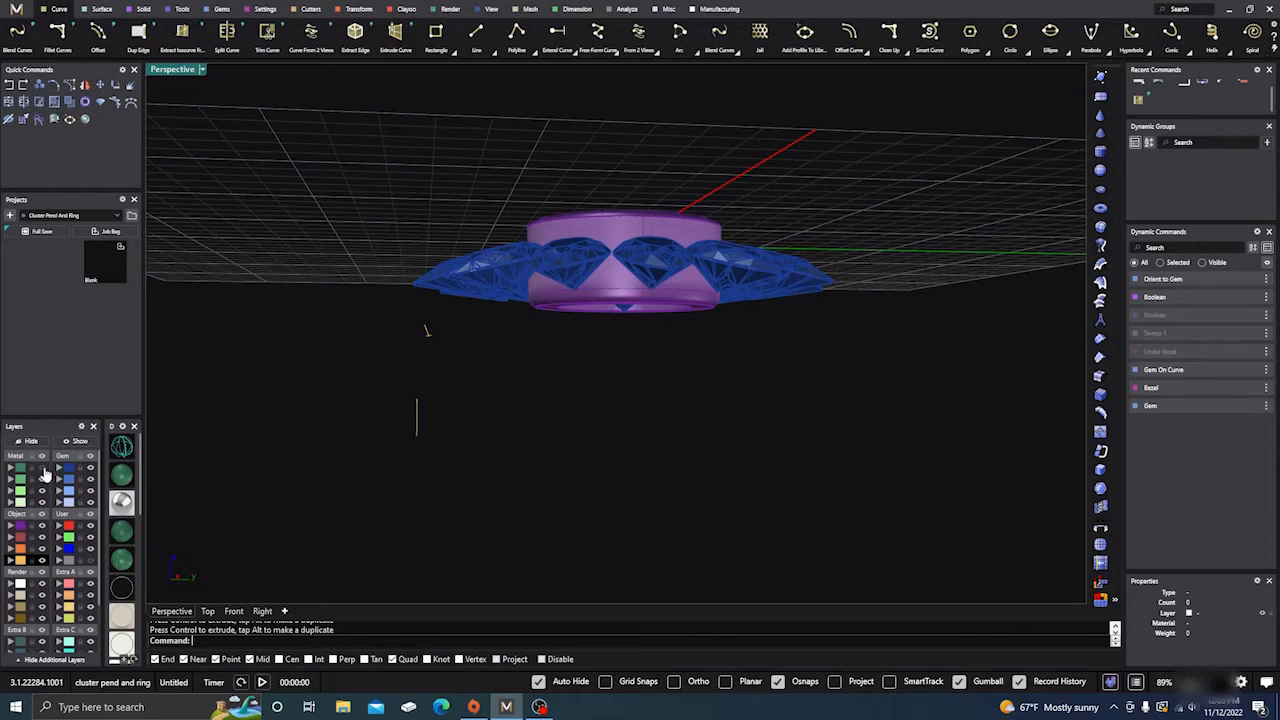
click(41, 467)
right_drag(298, 472, 455, 508)
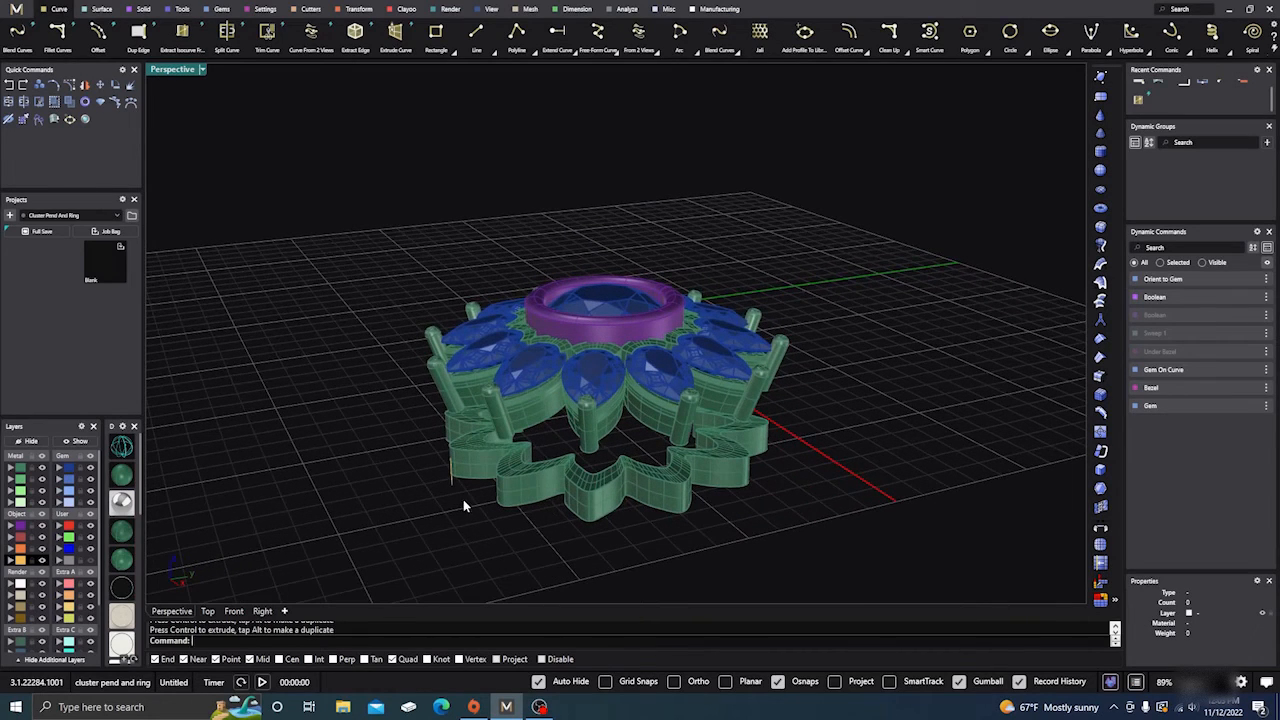
Delete the lowered vertical isocurve at the flower frame's petal tip.
drag(457, 491, 421, 447)
click(414, 484)
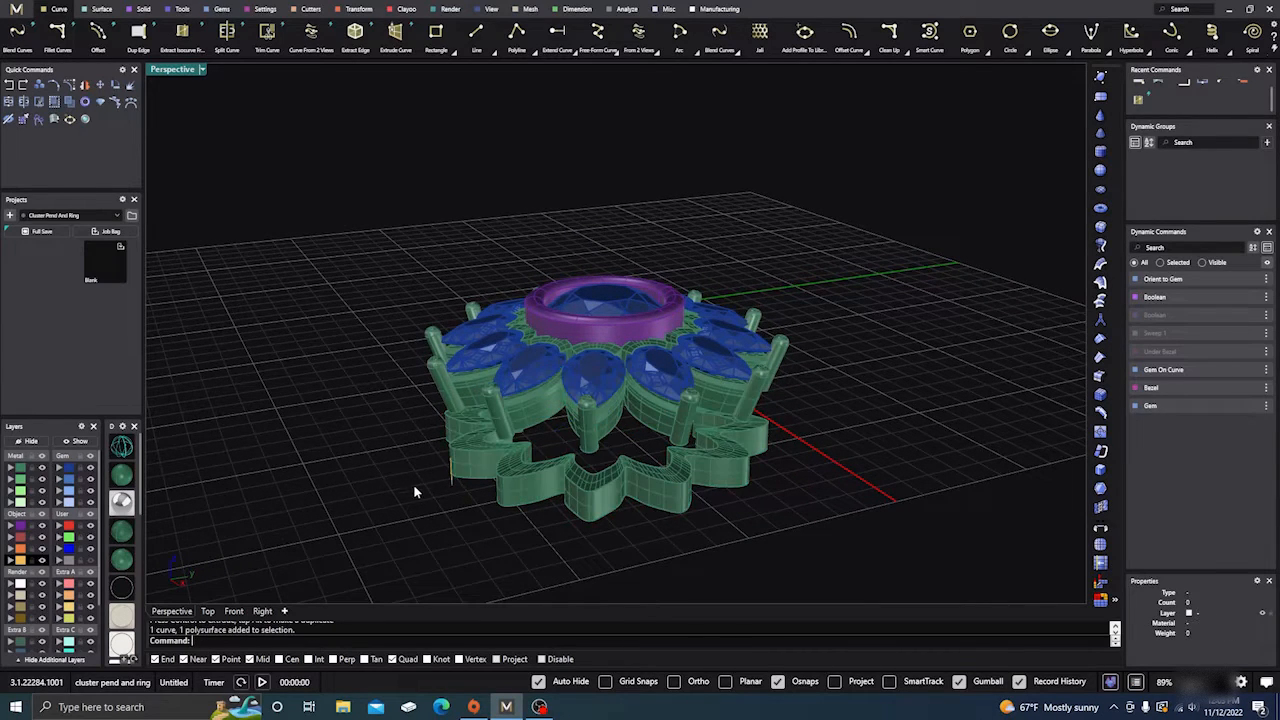
drag(415, 491, 498, 450)
key(Delete)
Scale the lower flower frame down about its center in the Top view, keeping its height.
right_drag(414, 522, 506, 499)
click(515, 482)
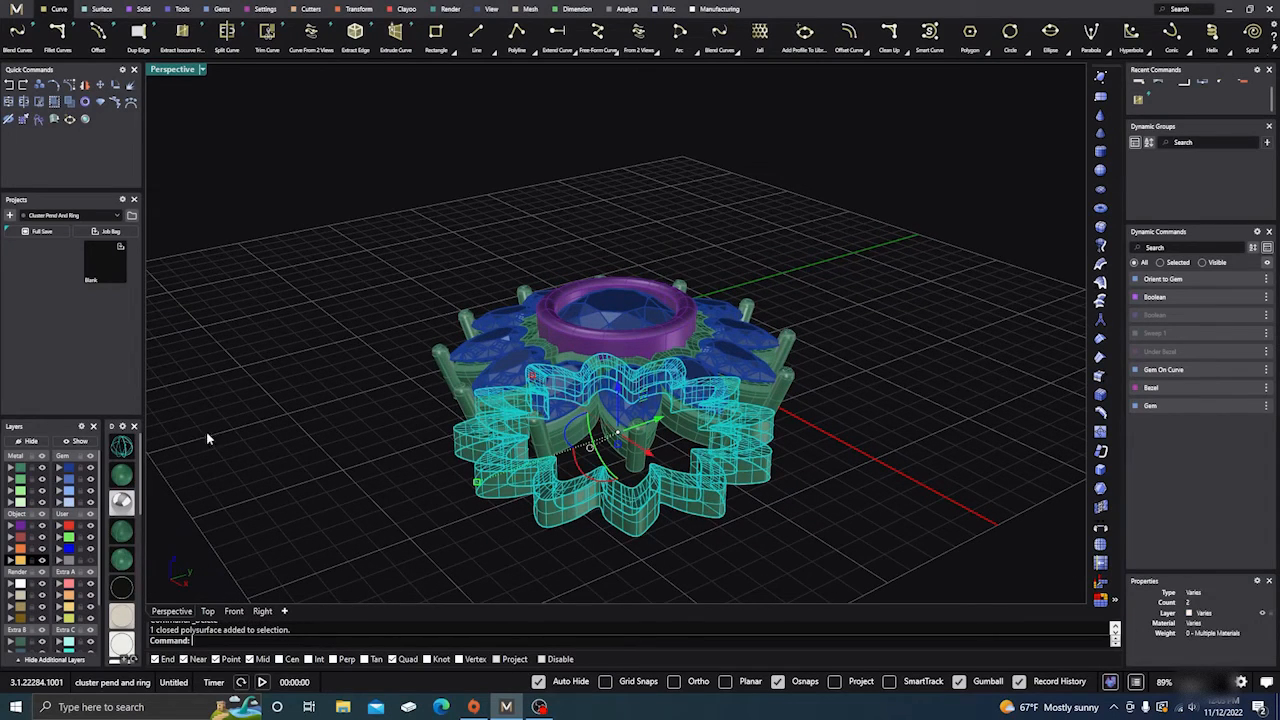
click(207, 611)
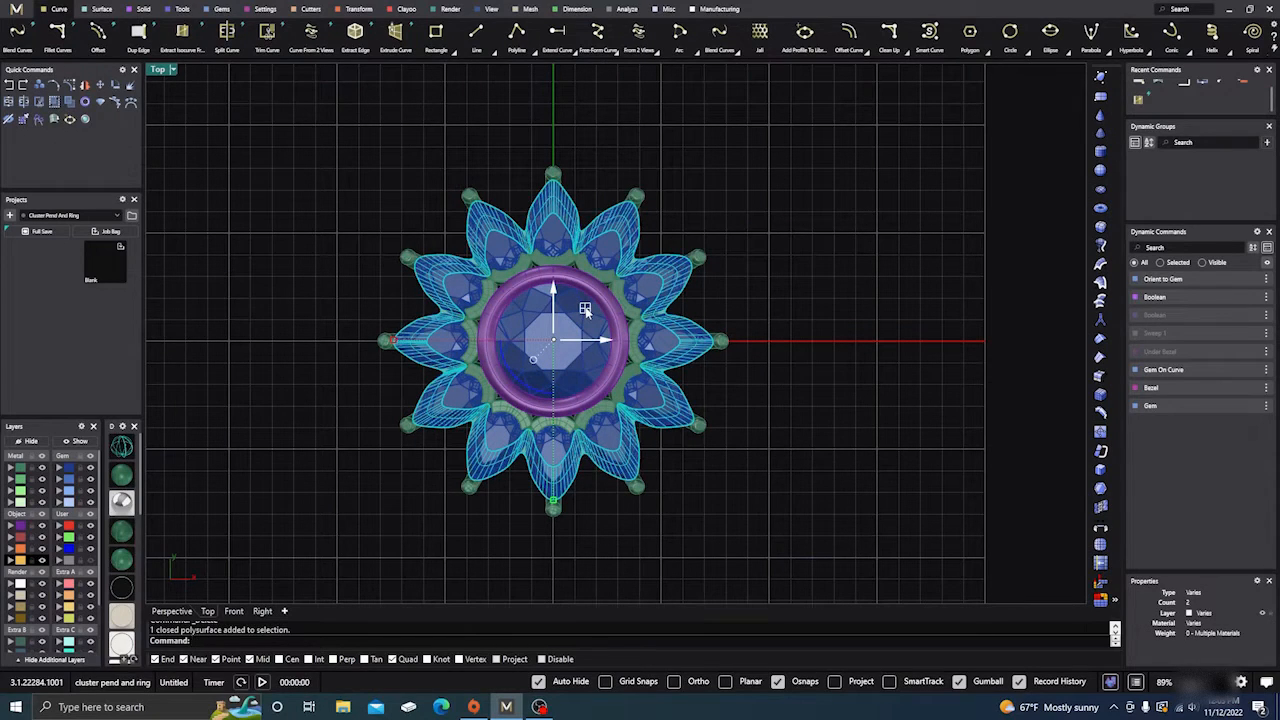
drag(585, 306, 584, 313)
Compare the resized lower frame with the prongs above it in Top and Perspective views, using wireframe and shaded display.
click(180, 612)
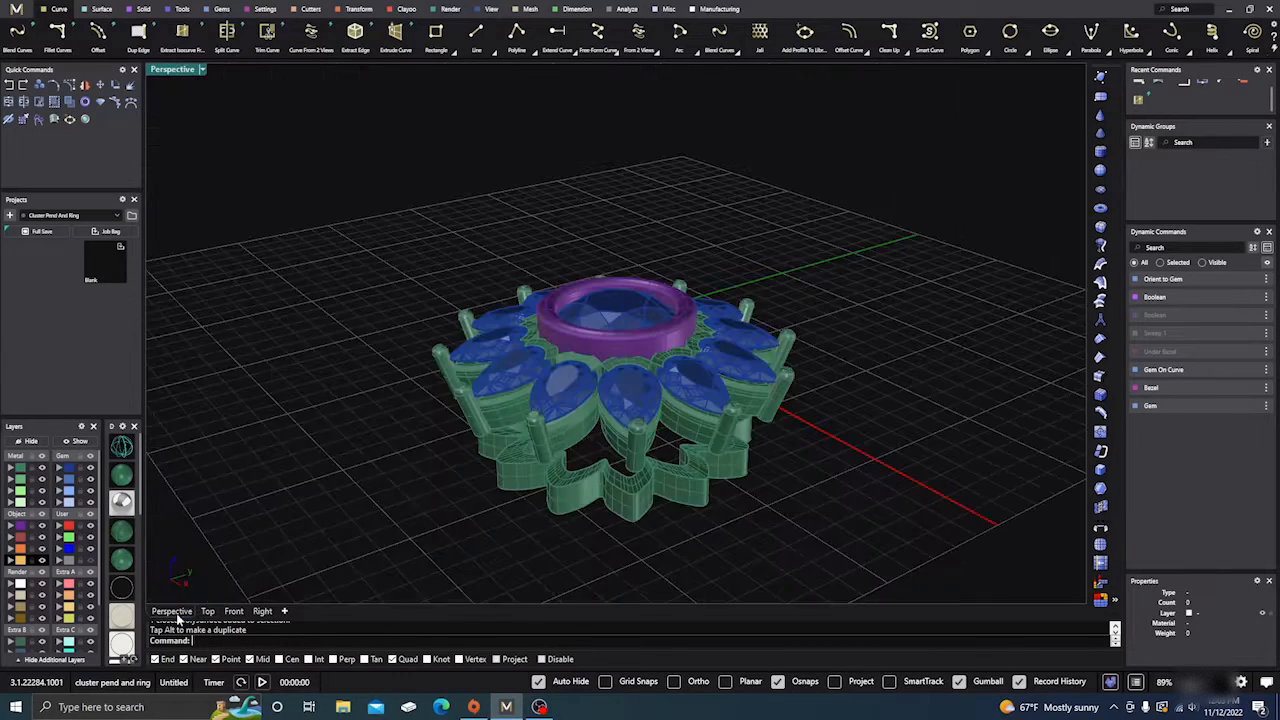
right_drag(389, 509, 216, 585)
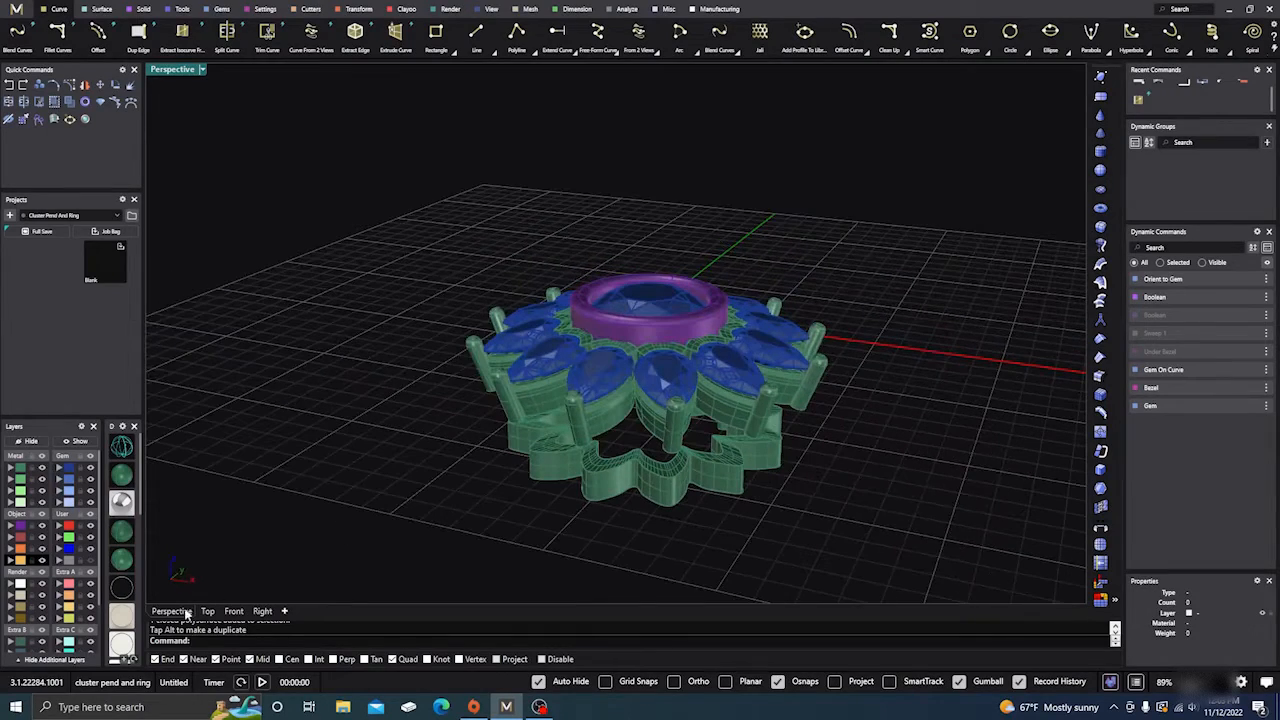
click(207, 611)
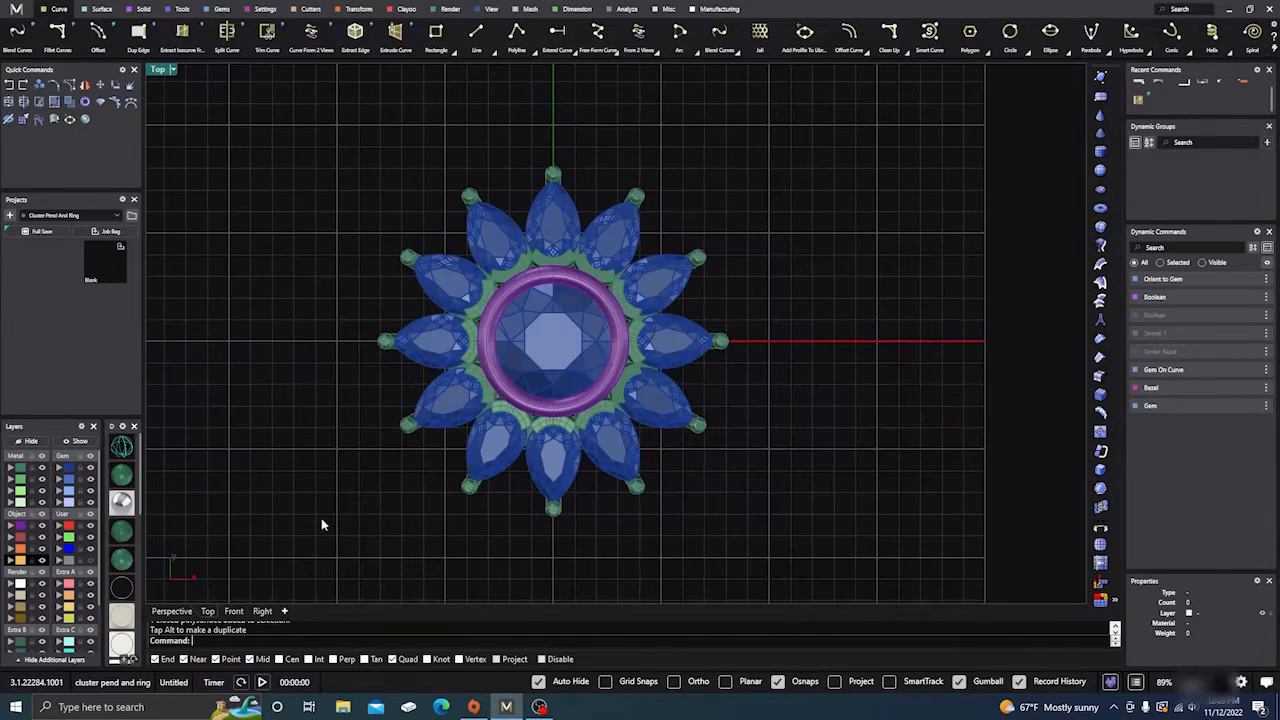
click(172, 611)
right_drag(306, 542, 672, 551)
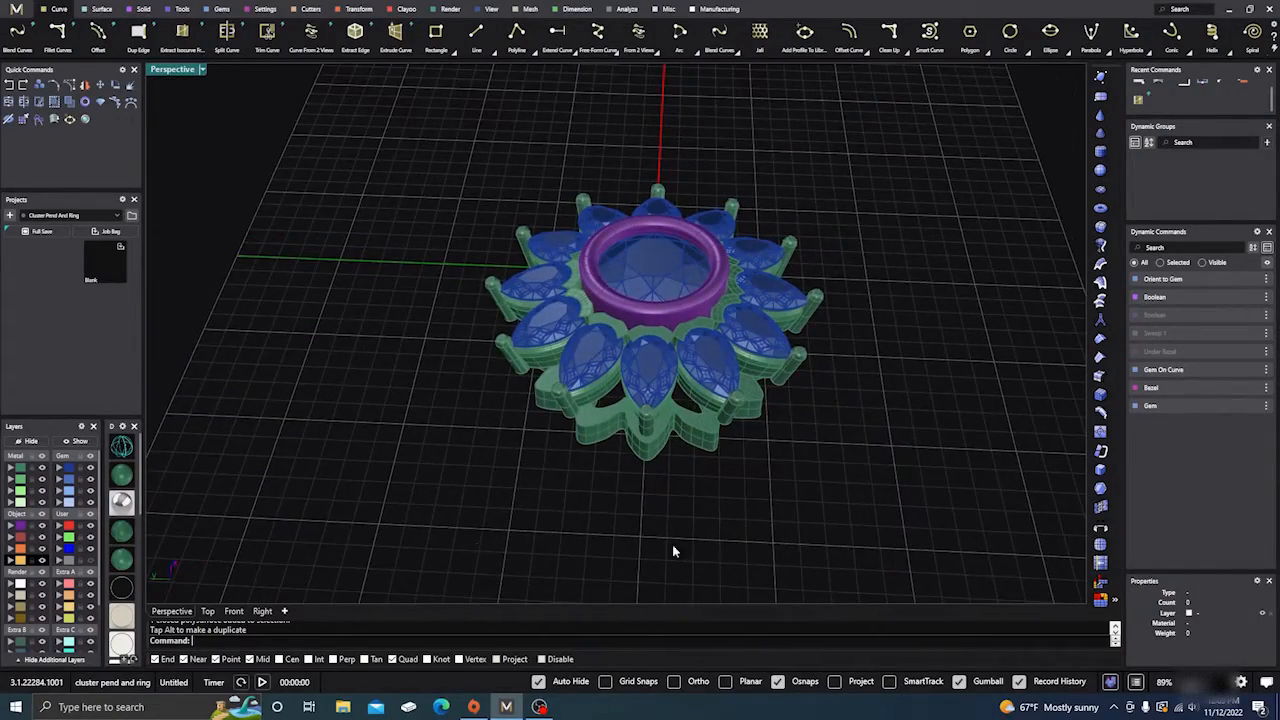
click(210, 611)
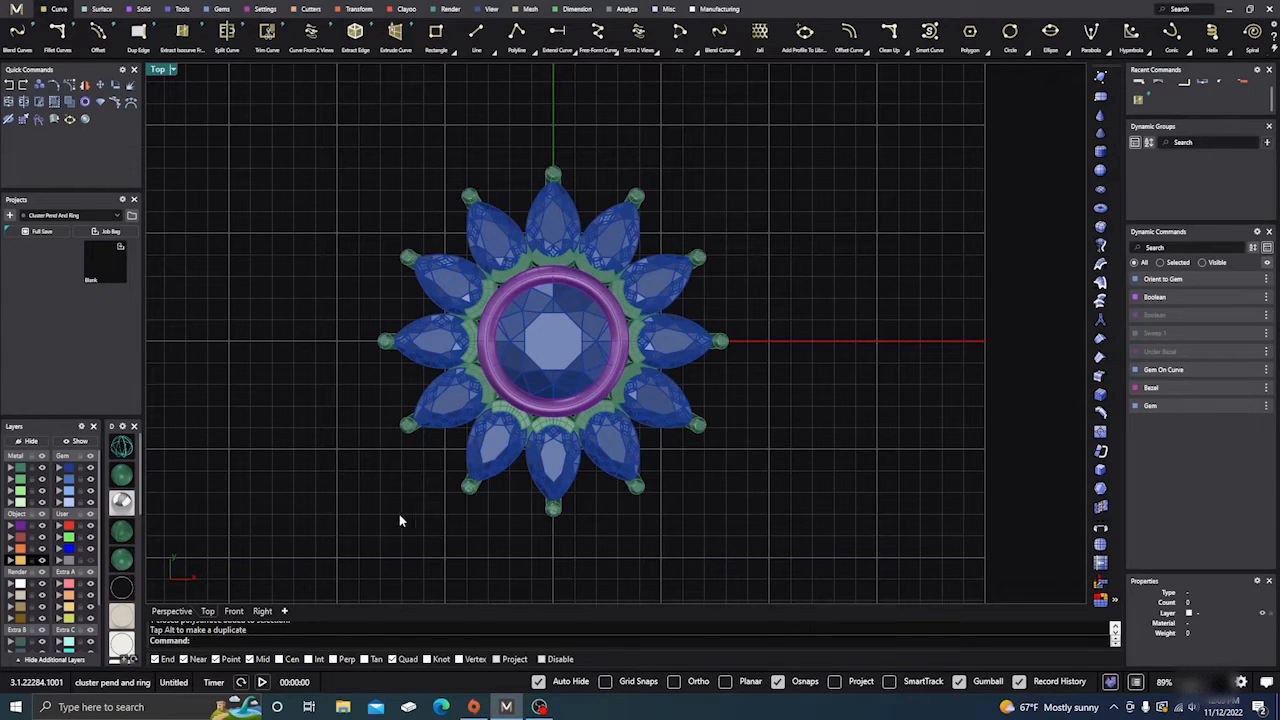
click(171, 611)
right_drag(518, 509, 253, 440)
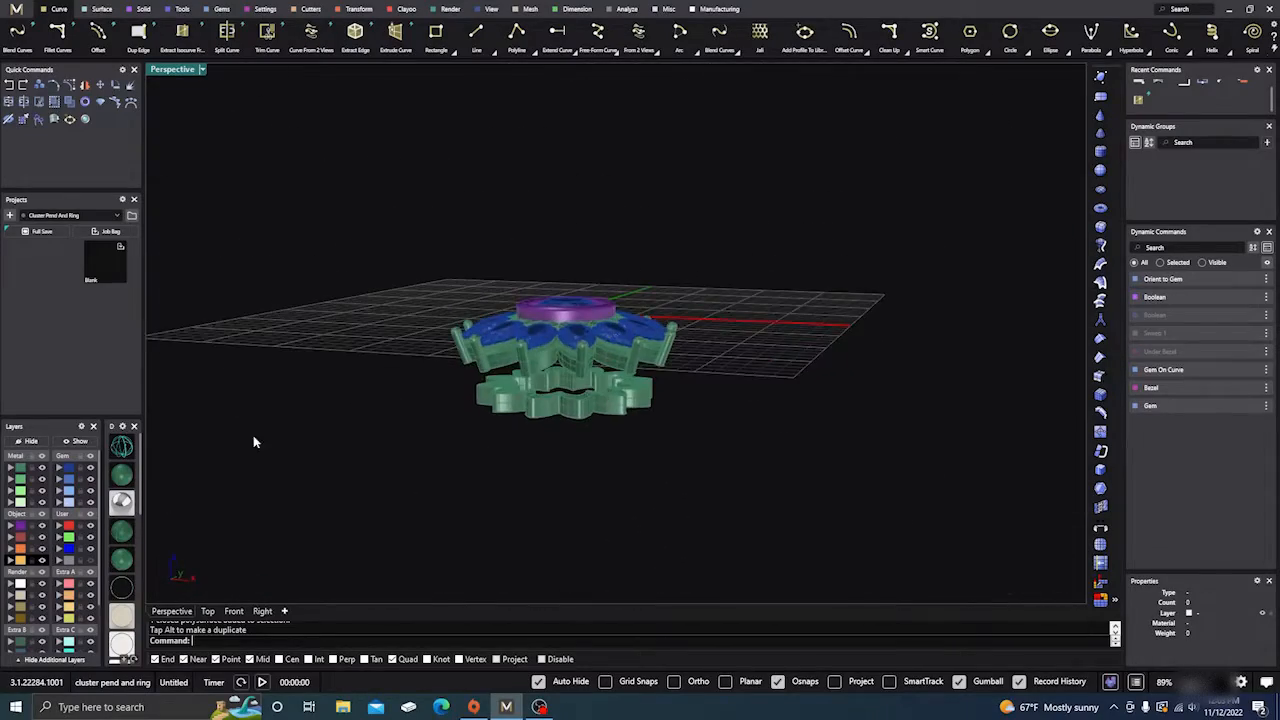
click(122, 447)
scroll(514, 378, up, 6)
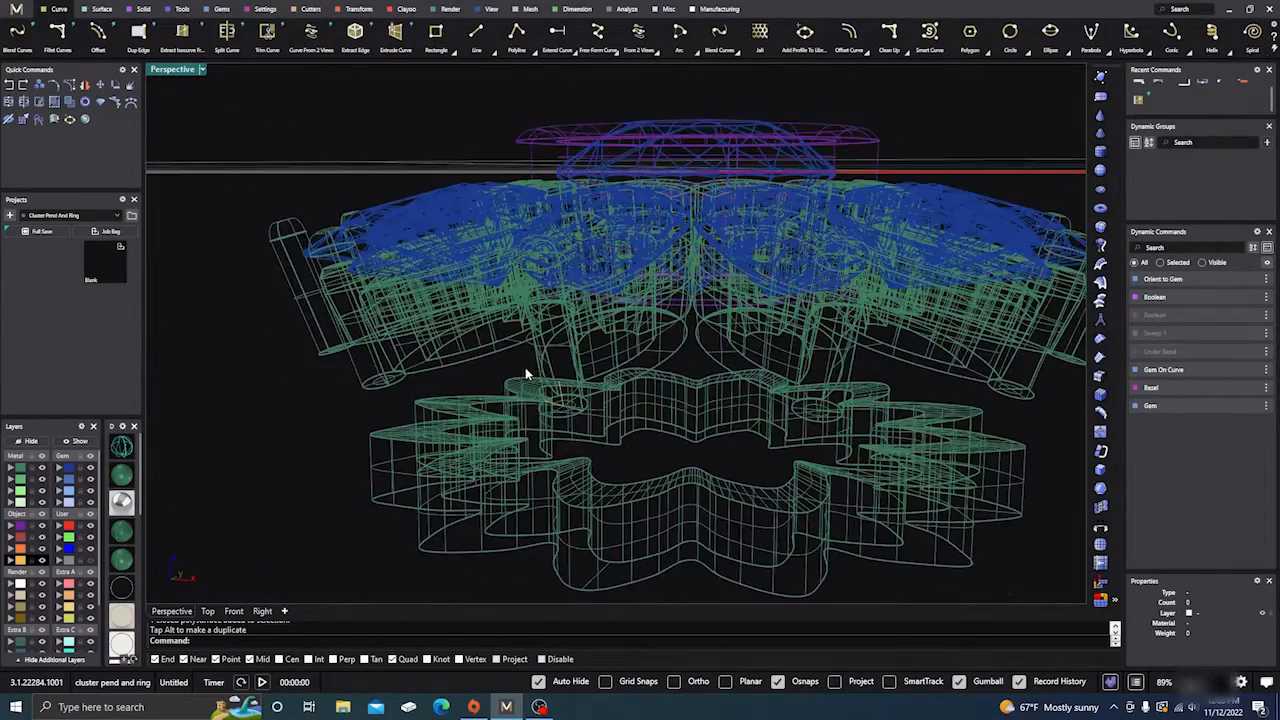
right_drag(505, 430, 213, 463)
click(121, 475)
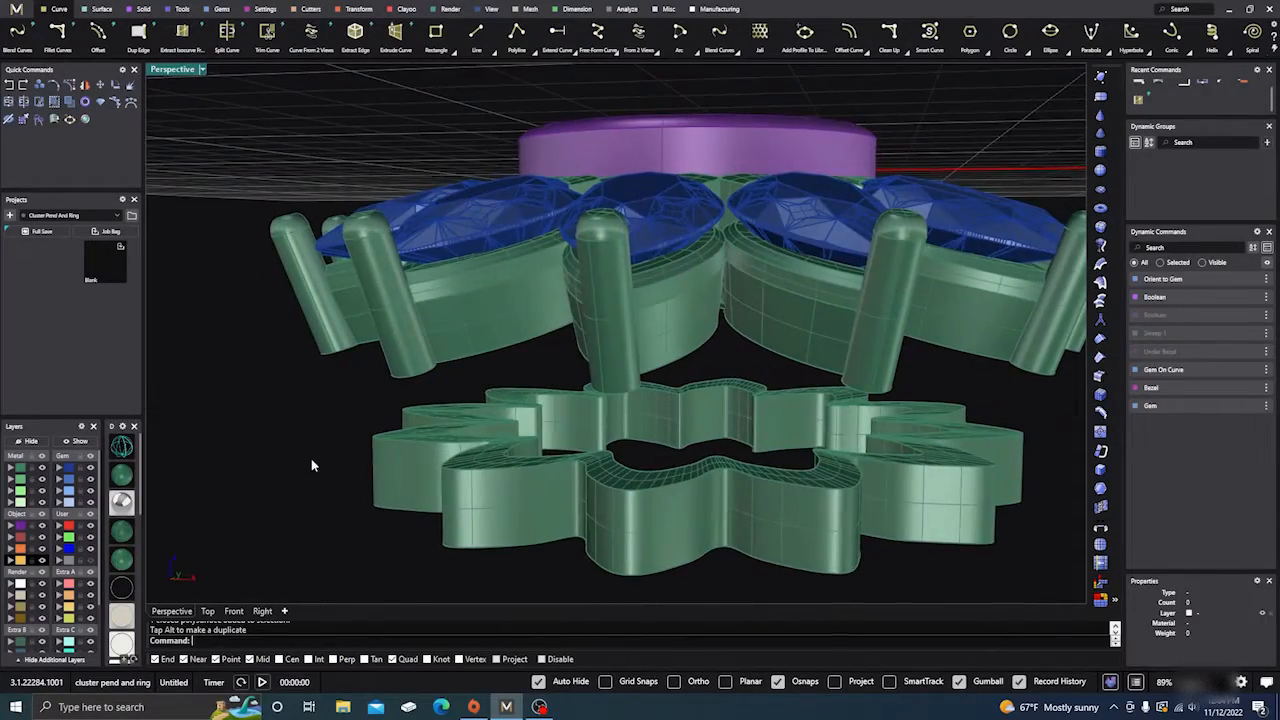
Extract an isocurve from the resized flower frame's outer wall at a petal tip, with the angle set to 180.
click(183, 33)
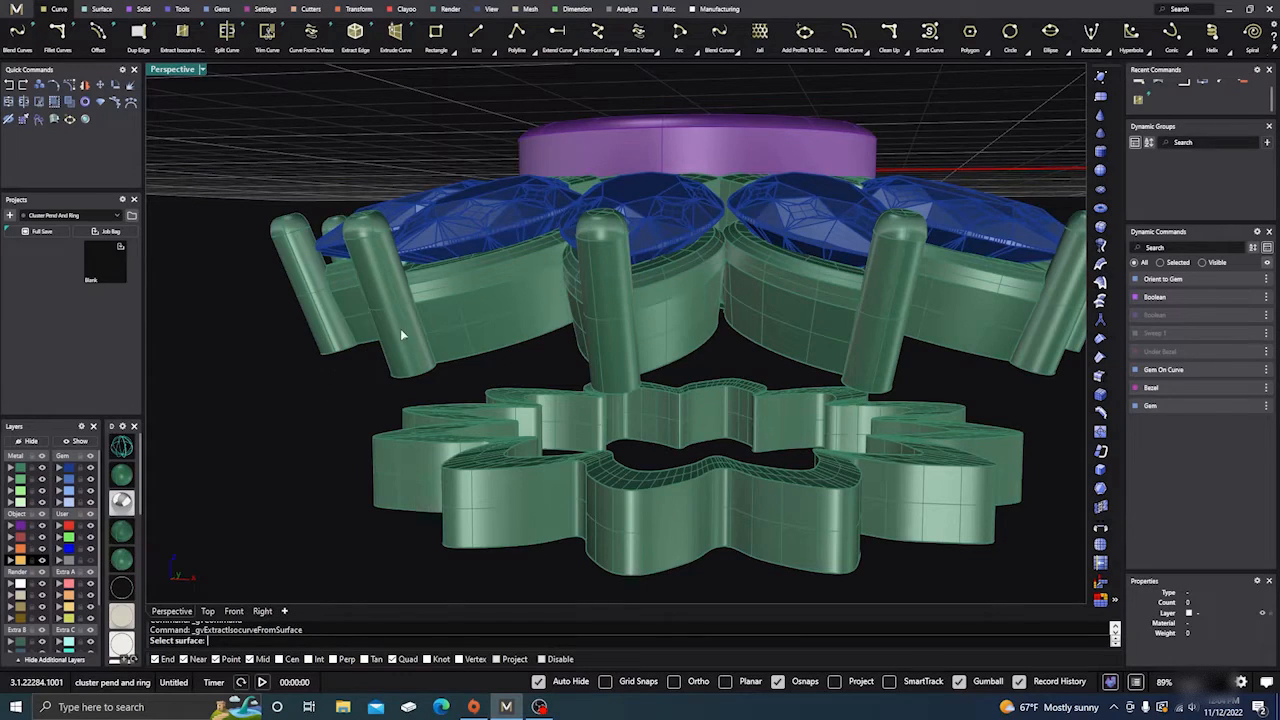
scroll(400, 328, down, 2)
click(572, 486)
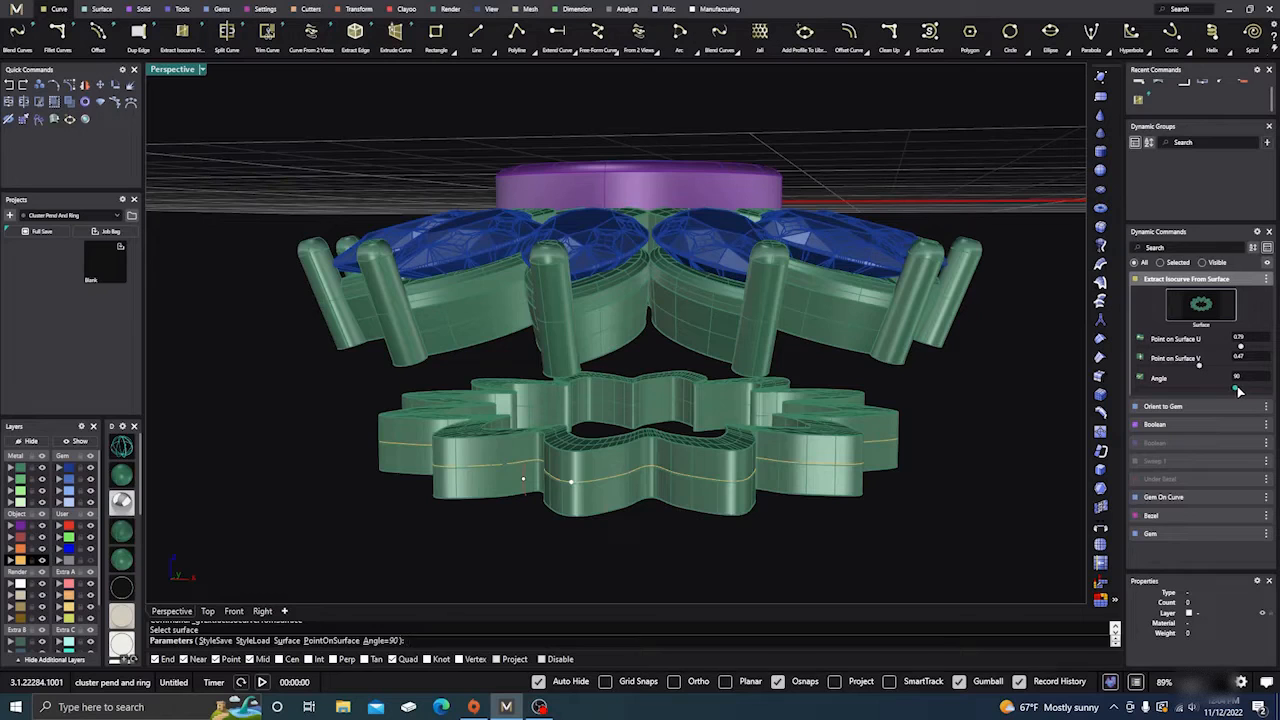
drag(1240, 390, 1275, 393)
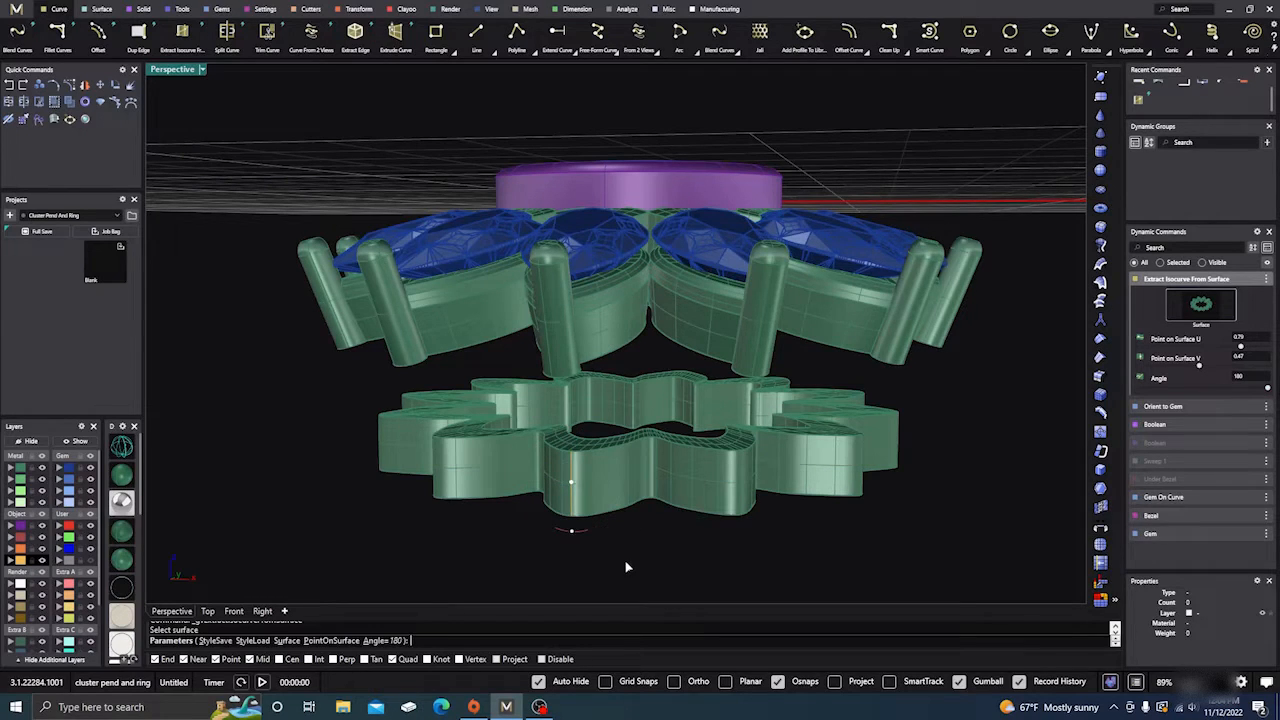
right_click(627, 567)
click(571, 510)
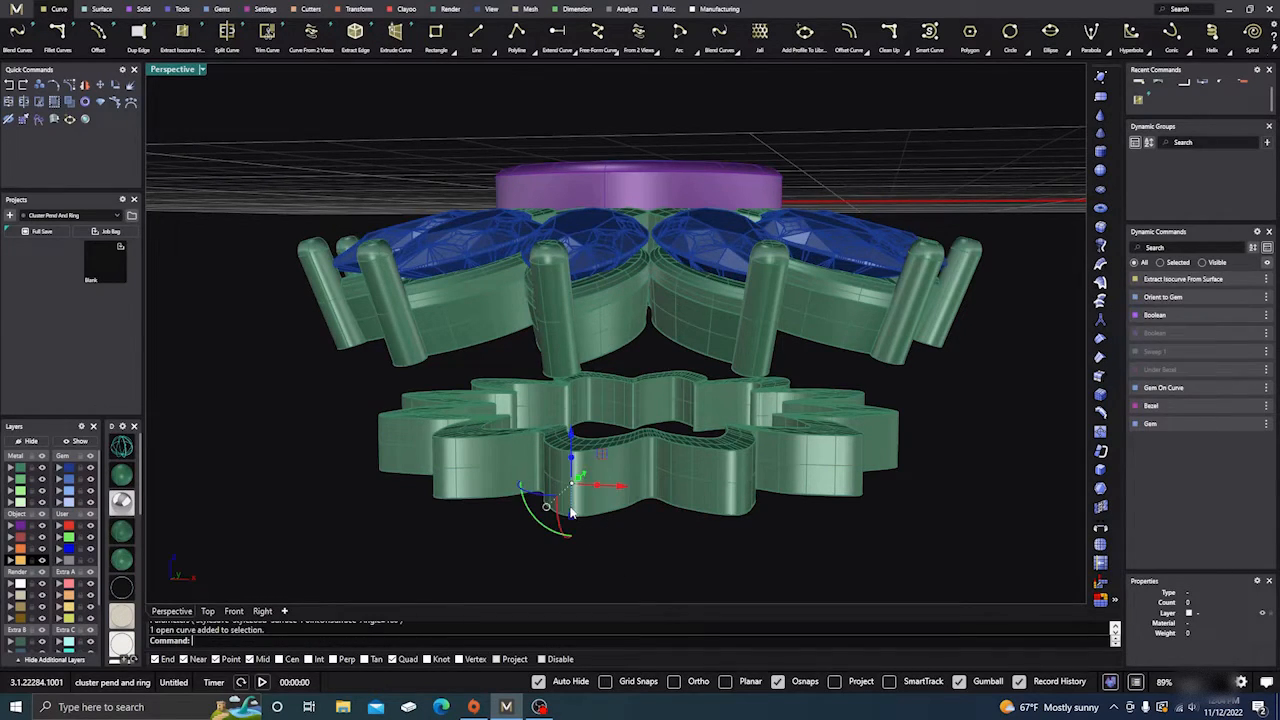
click(619, 537)
Create a Blend Curves curve between the short line at the prong's base and the frame's vertical isocurve, using wireframe display.
scroll(621, 537, down, 3)
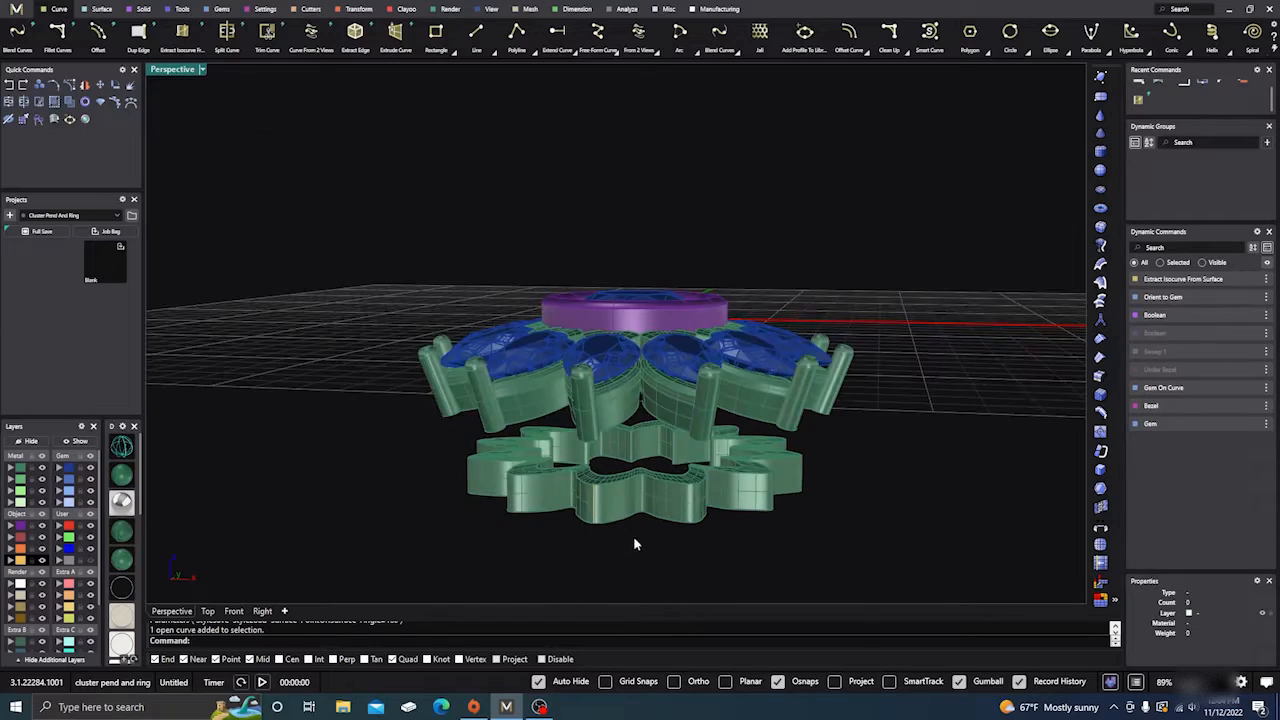
right_drag(633, 536, 577, 490)
scroll(481, 348, up, 6)
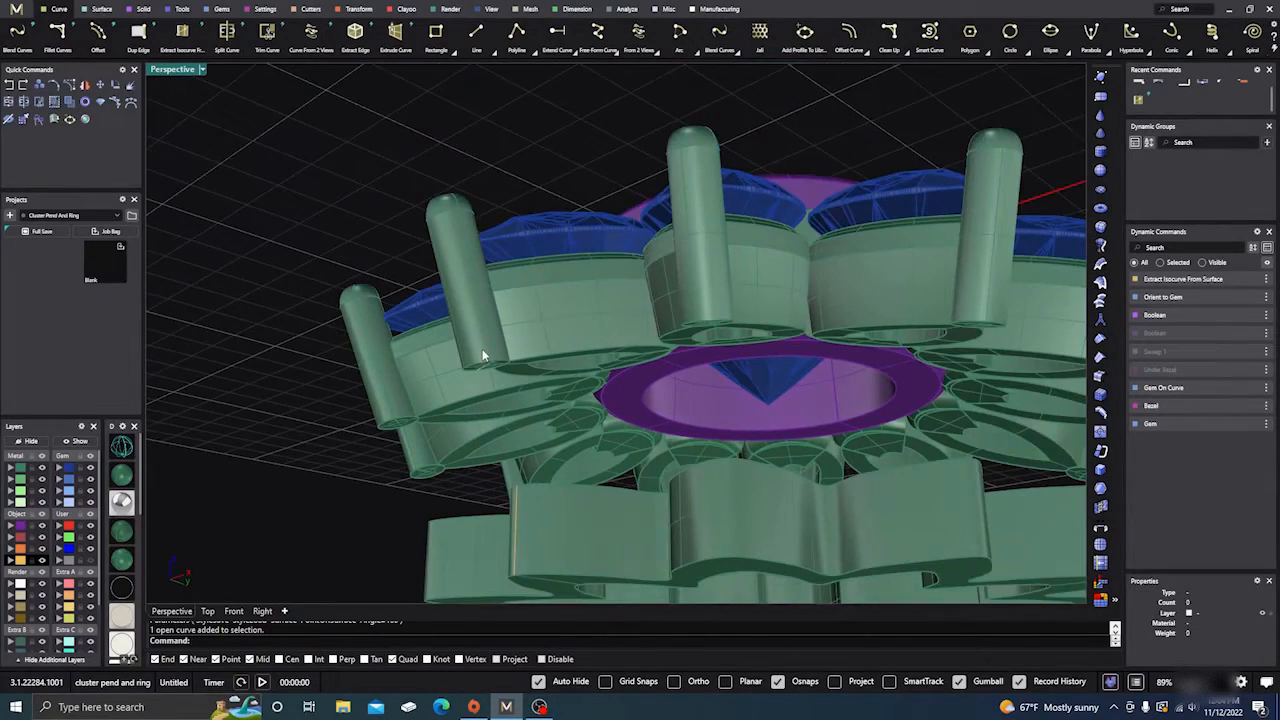
click(121, 446)
right_drag(379, 432, 365, 449)
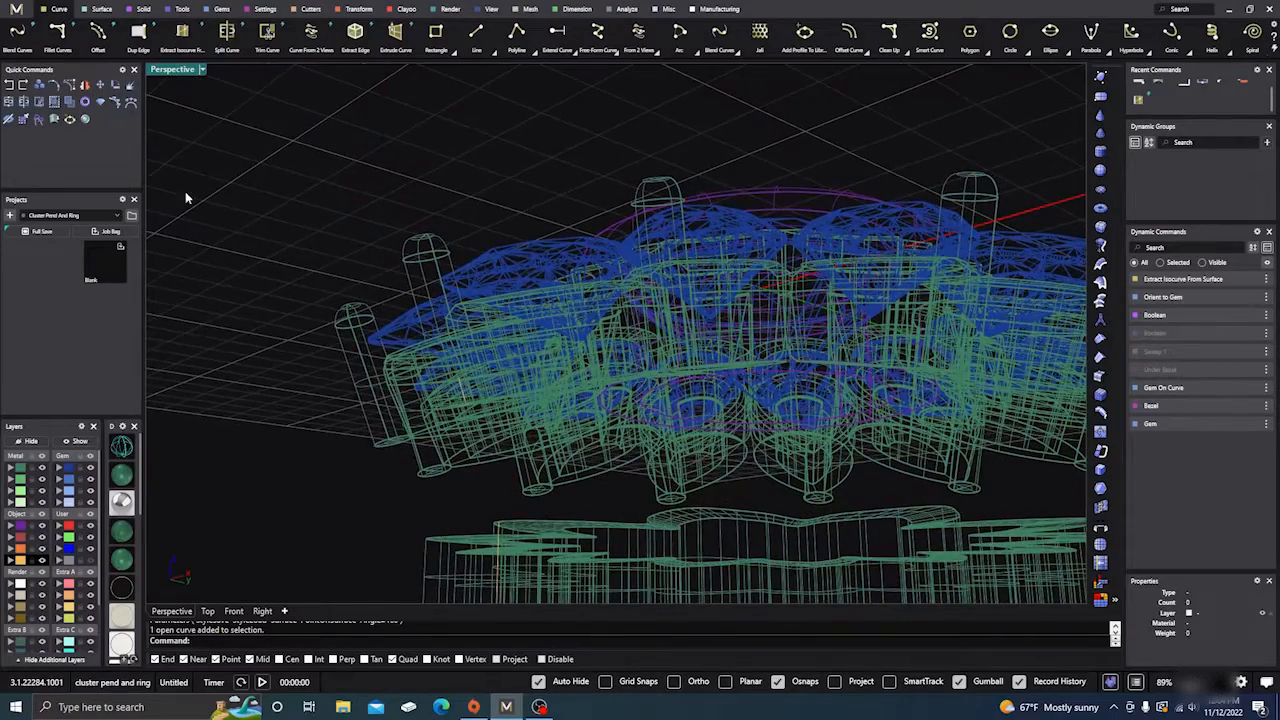
click(18, 36)
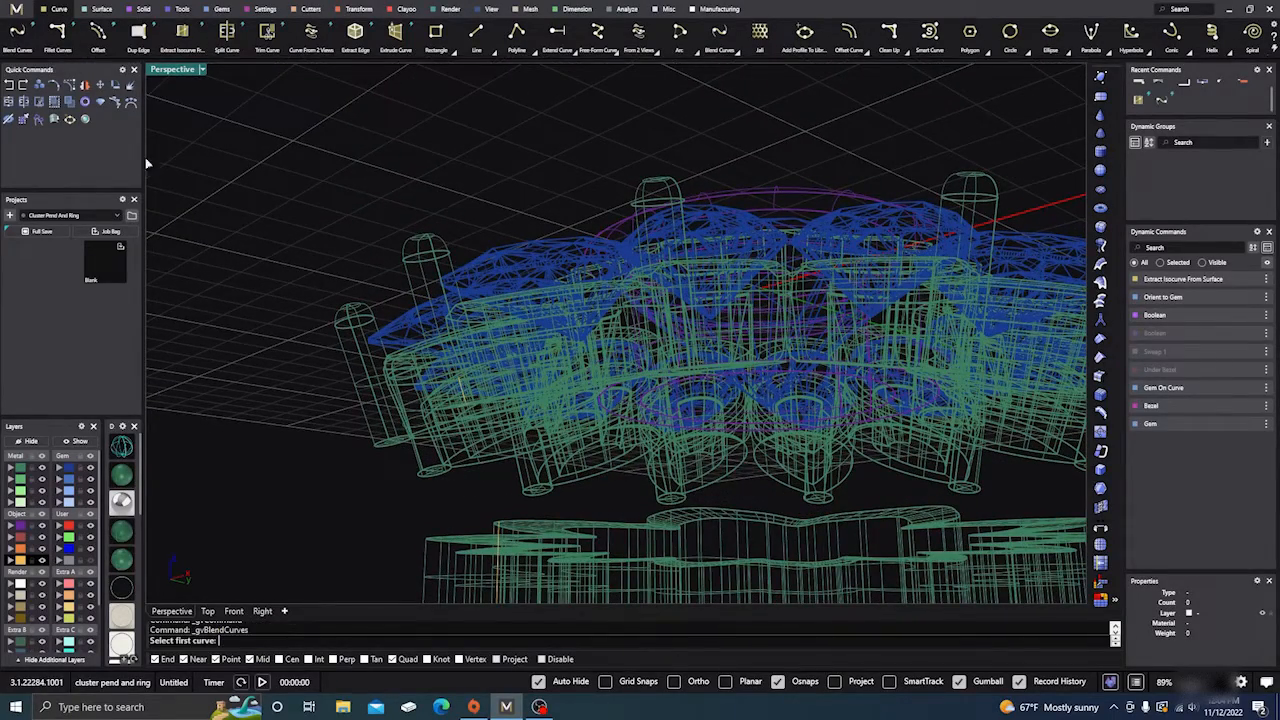
click(464, 404)
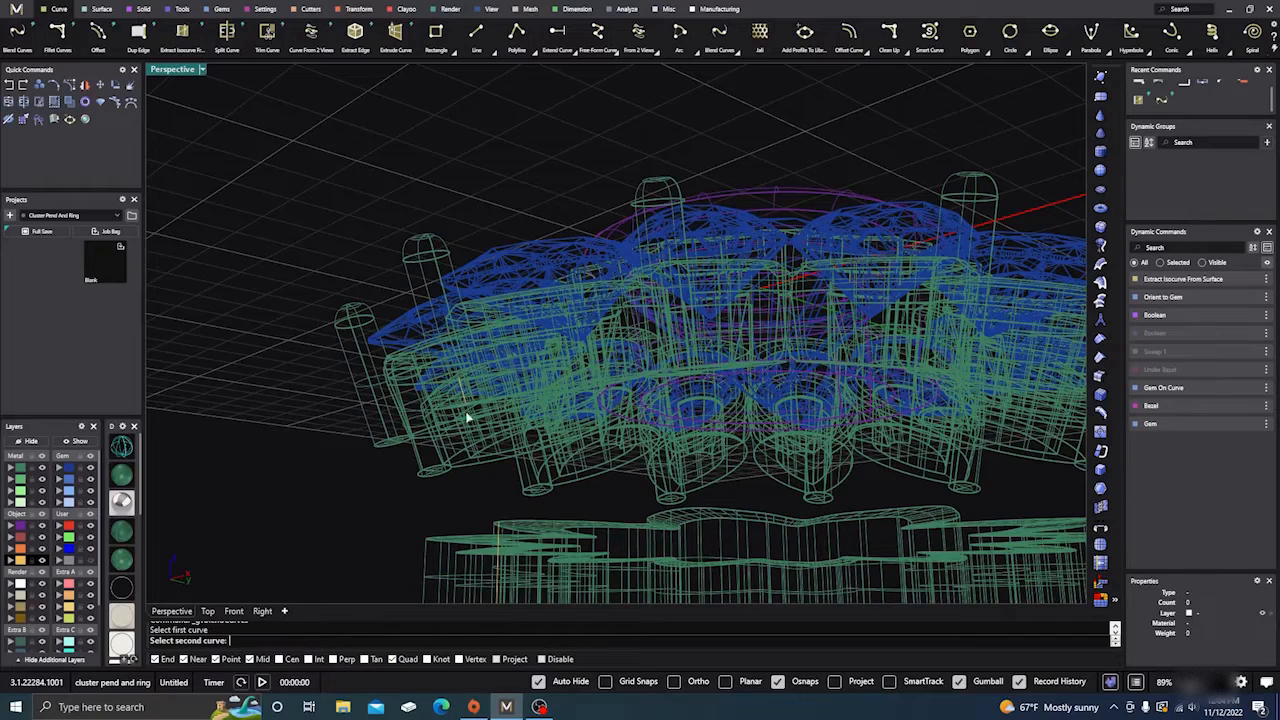
click(500, 535)
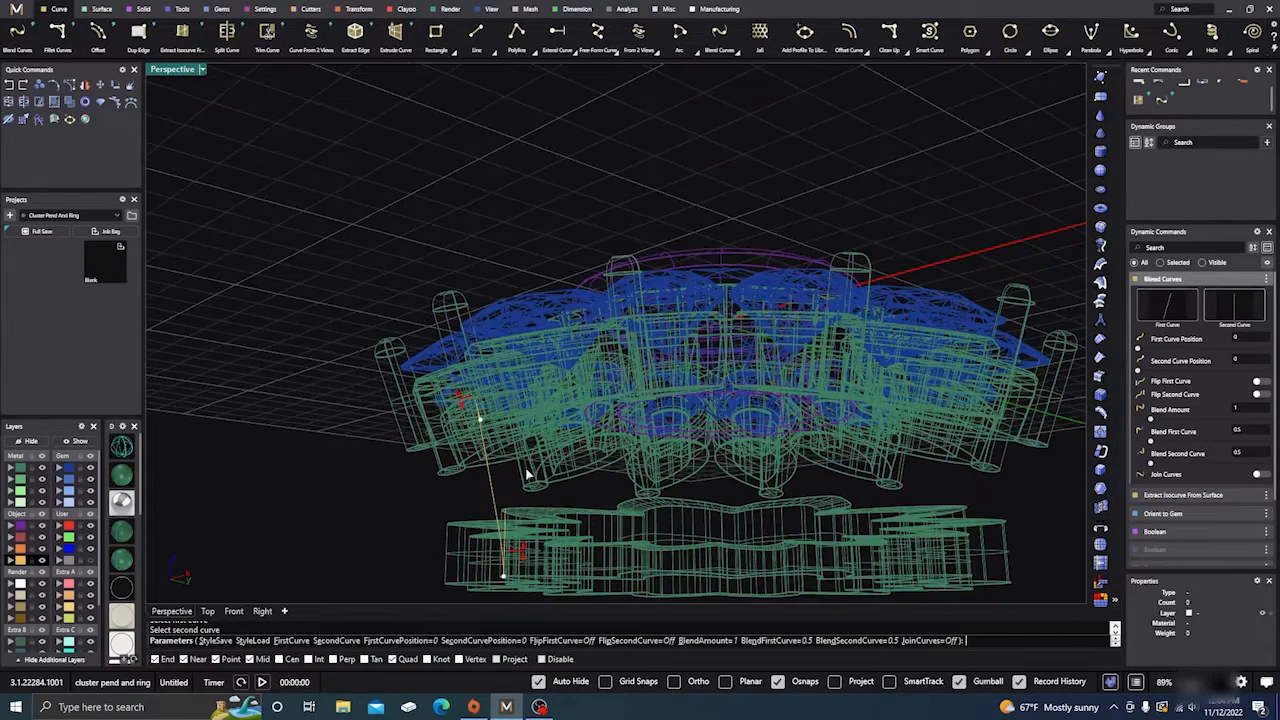
Adjust the blend's curvature to 0 at the first curve and 1.3 at the second curve.
drag(522, 548, 533, 514)
right_drag(540, 513, 504, 509)
scroll(410, 460, up, 7)
scroll(410, 451, down, 3)
right_drag(410, 451, 354, 483)
drag(389, 449, 392, 464)
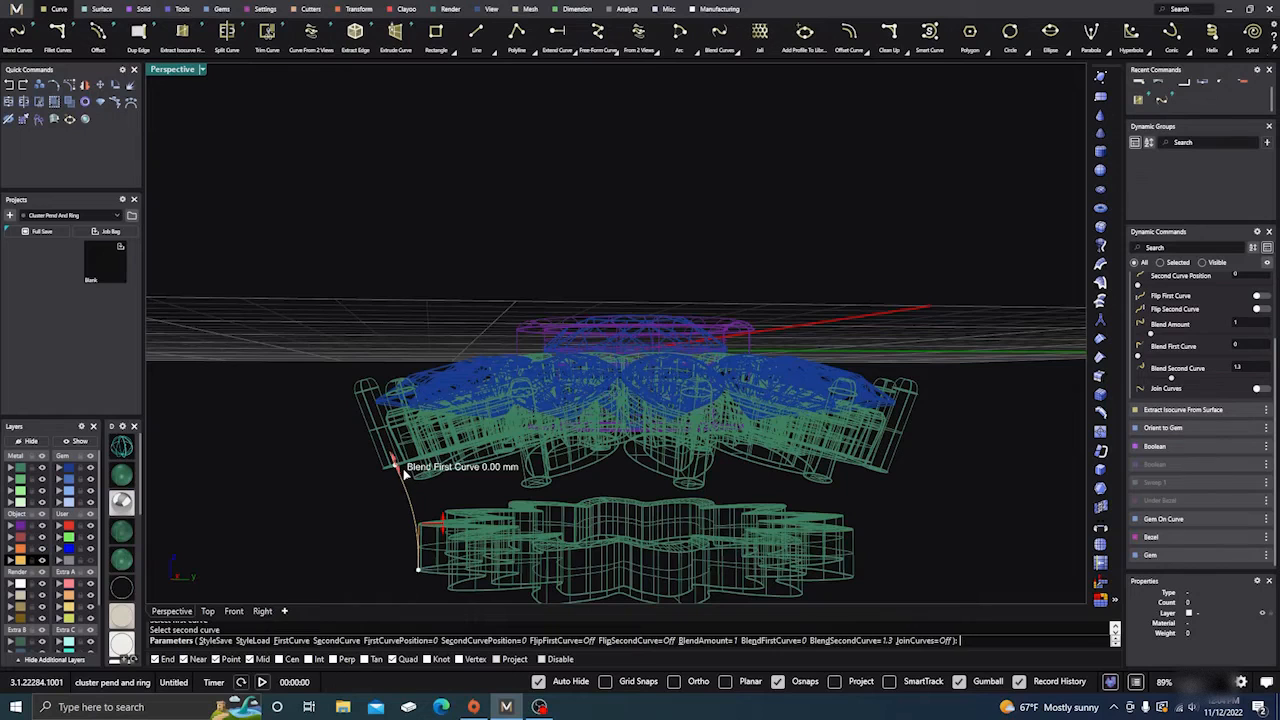
right_drag(386, 551, 441, 527)
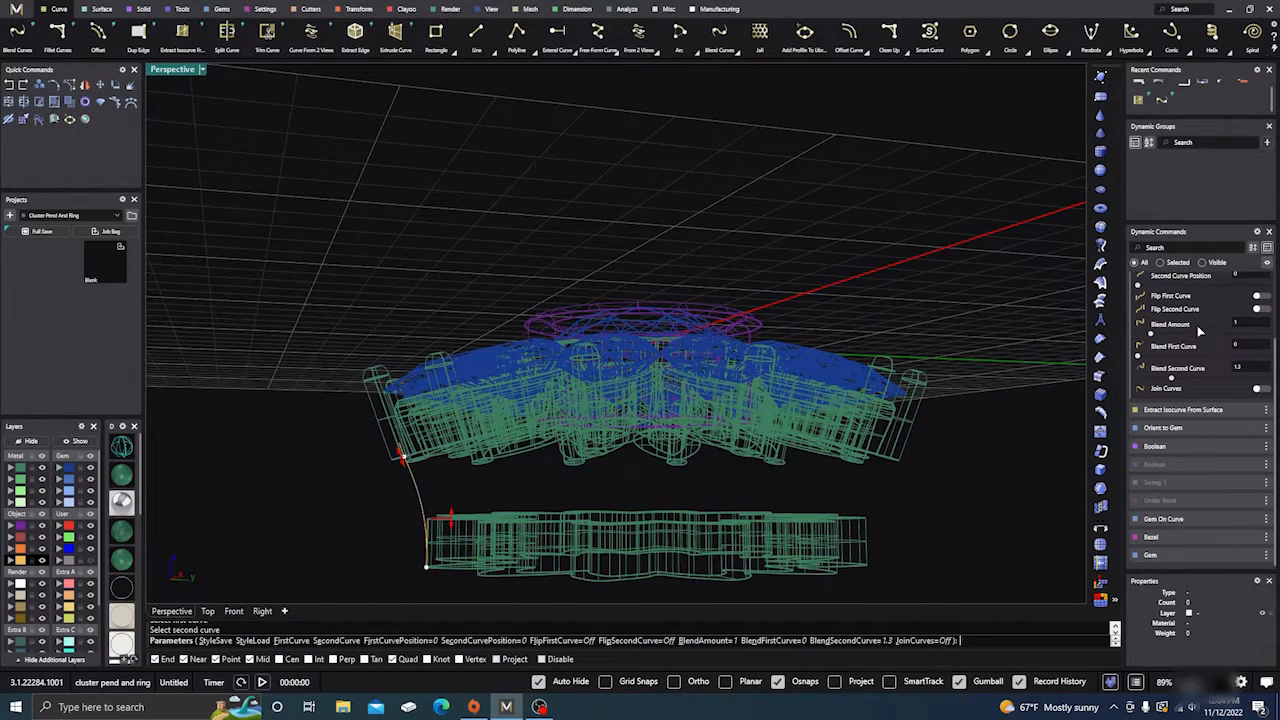
Flip the blend's first curve and set the blend values to 0.4 for the first curve and 1.7 for the second.
click(1260, 298)
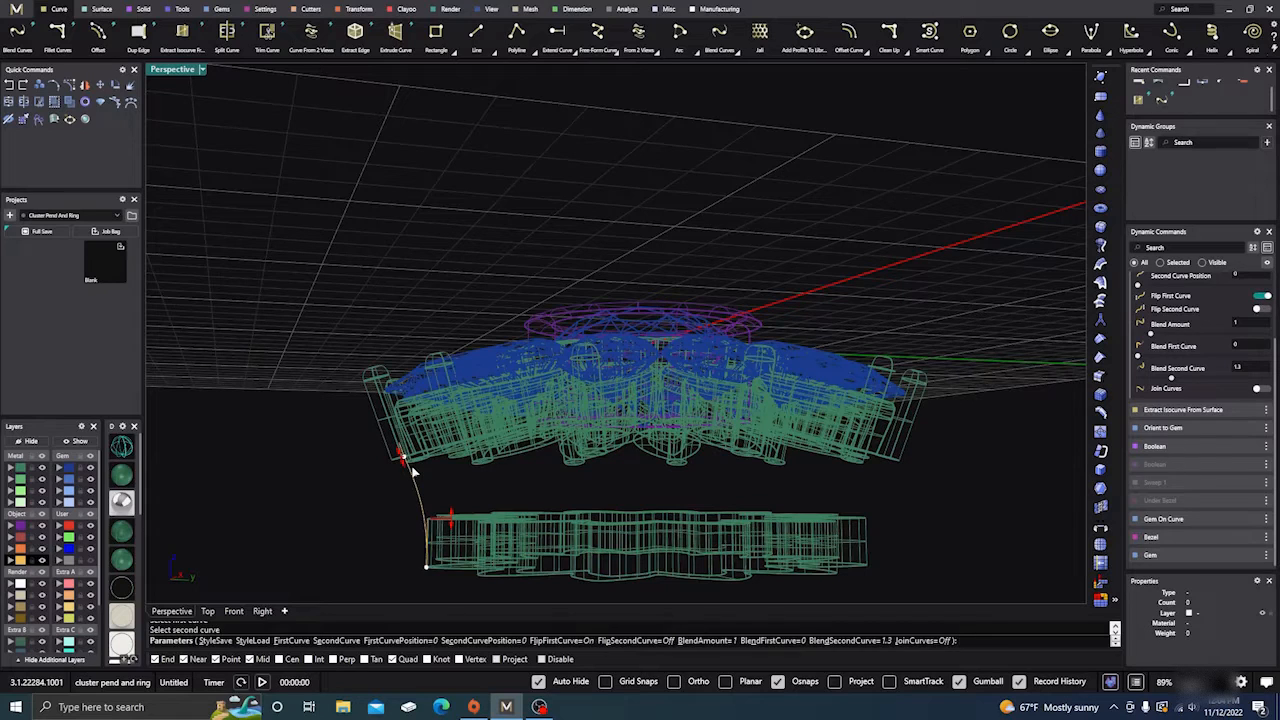
drag(400, 454, 410, 474)
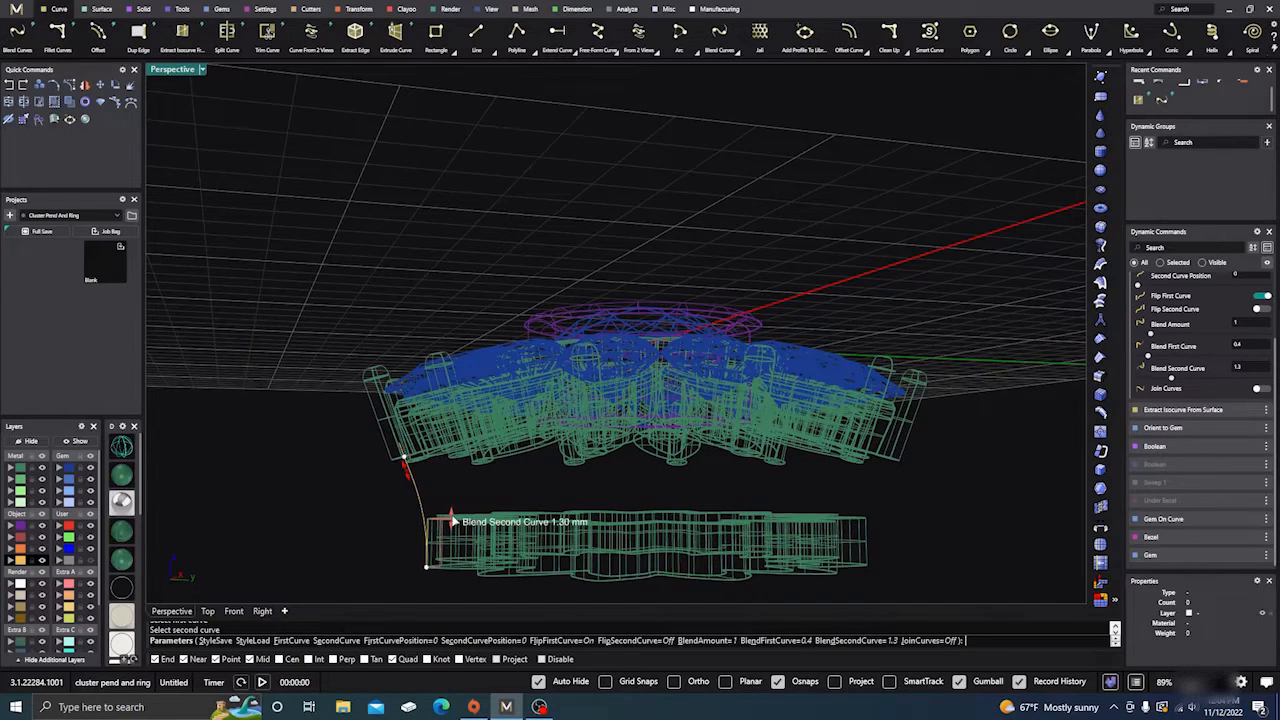
drag(452, 517, 452, 492)
right_drag(346, 549, 374, 528)
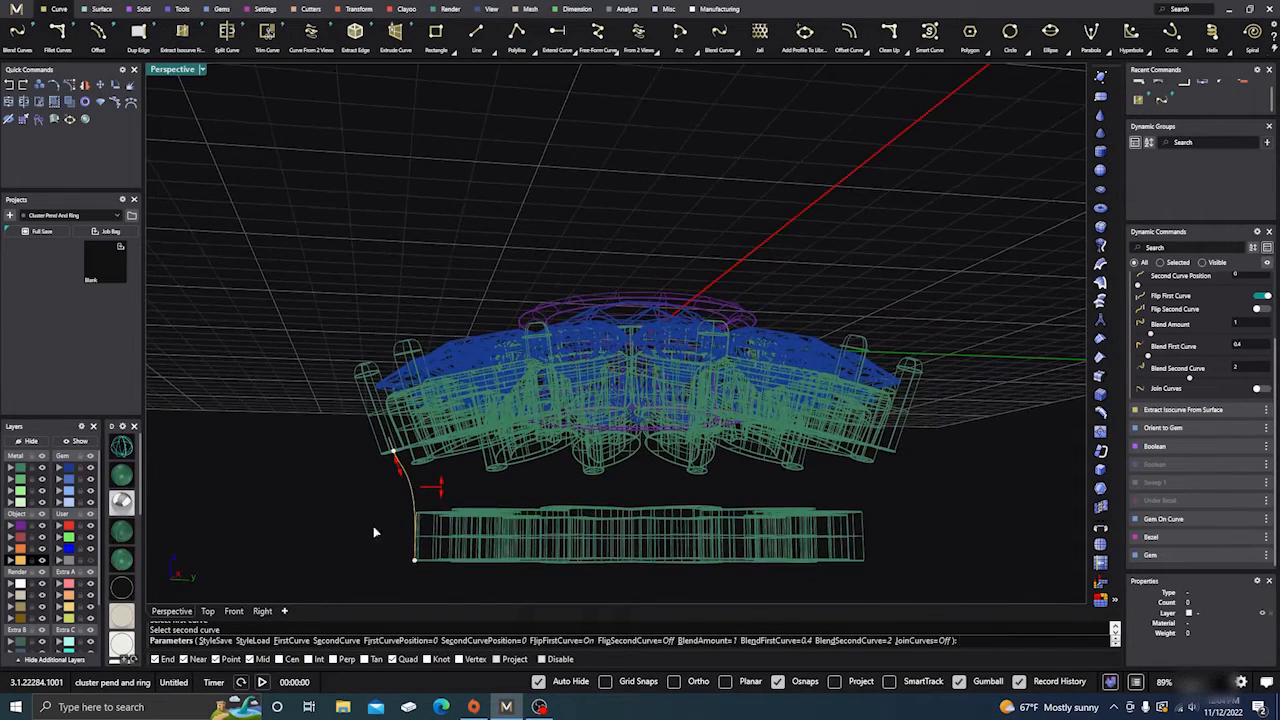
drag(437, 492, 436, 503)
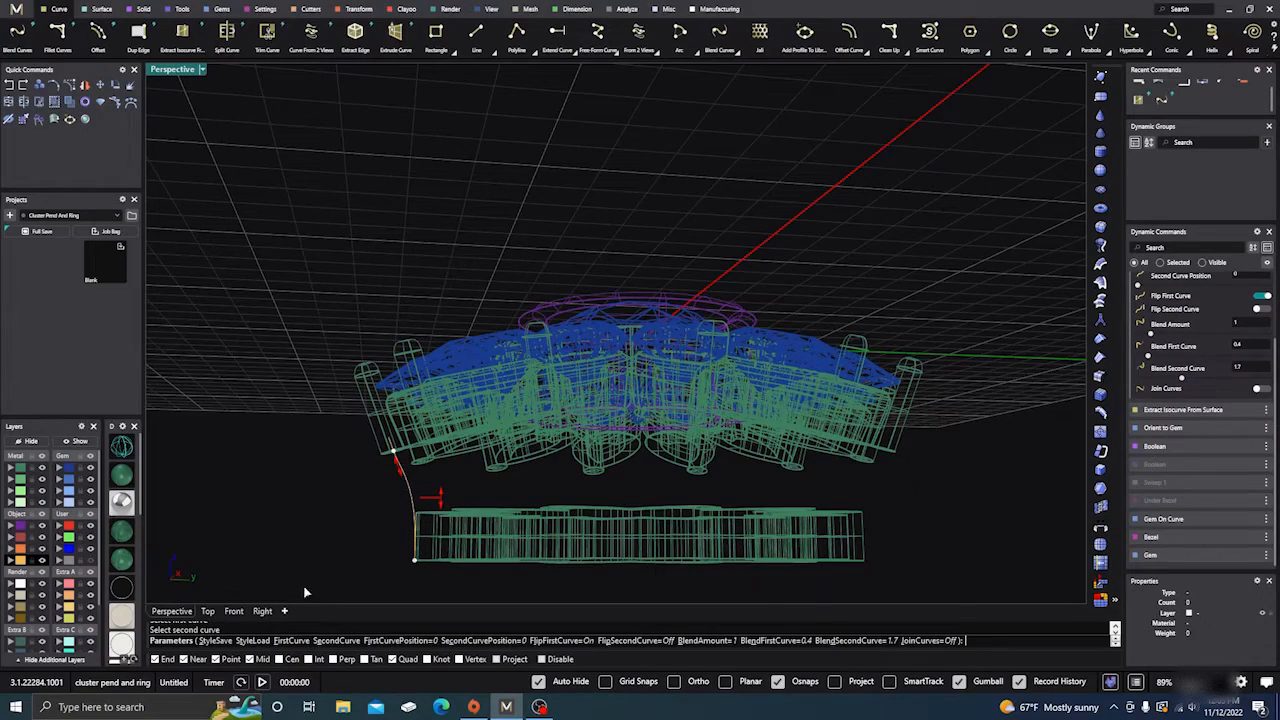
Accept the blend curve after checking its profile in the Right view, and restore shaded display in Perspective.
click(262, 611)
scroll(510, 392, down, 16)
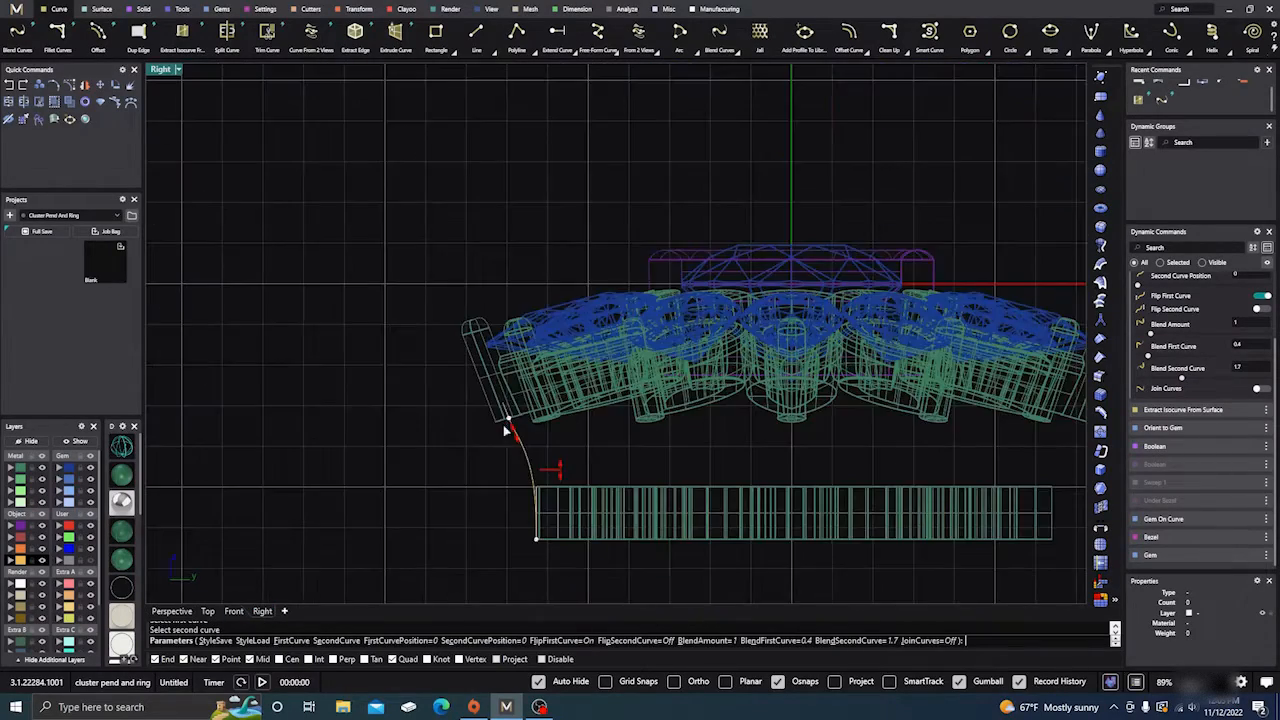
scroll(521, 462, up, 9)
right_click(444, 468)
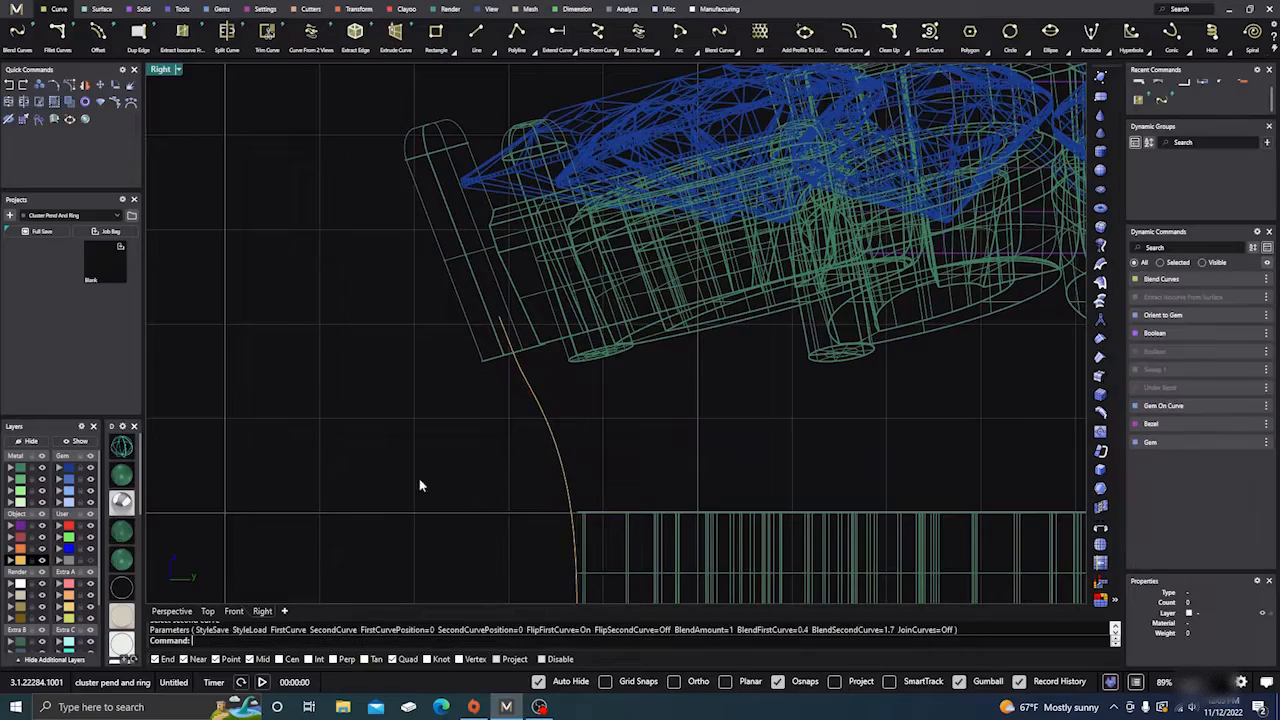
click(186, 611)
mouse_move(371, 500)
right_down()
mouse_move(373, 530)
mouse_move(376, 484)
right_up()
click(121, 476)
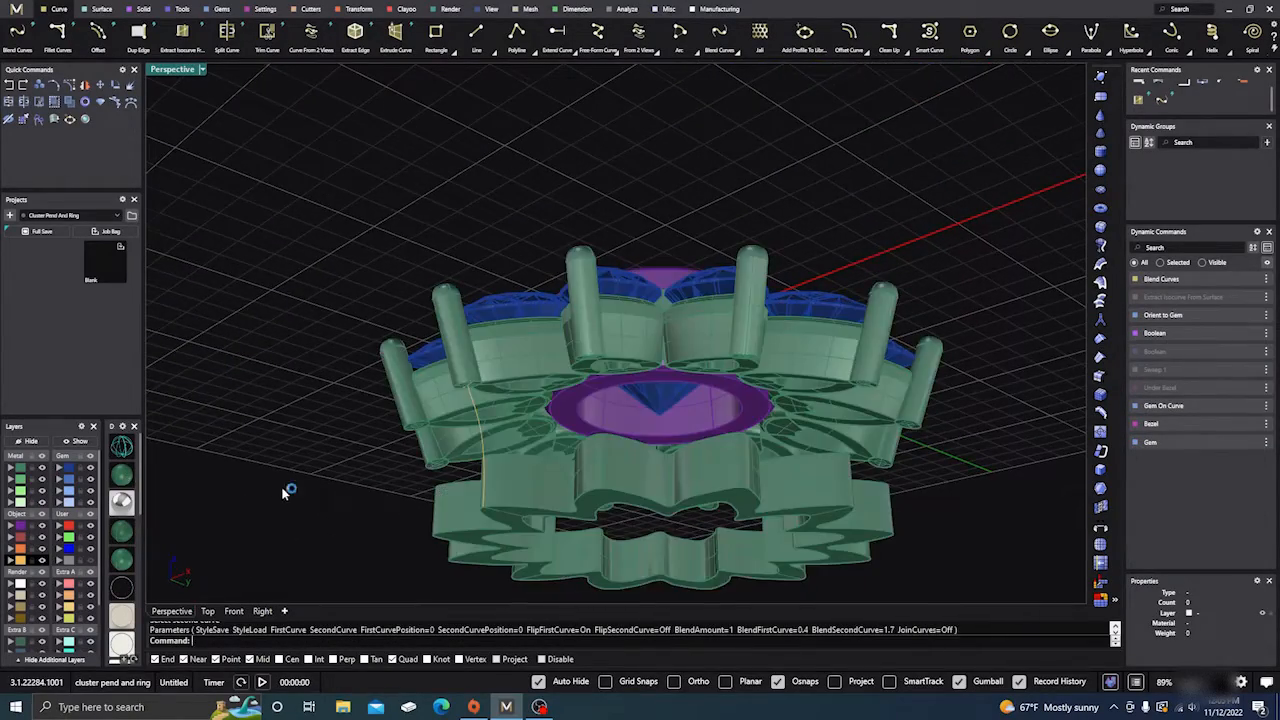
right_drag(281, 486, 294, 457)
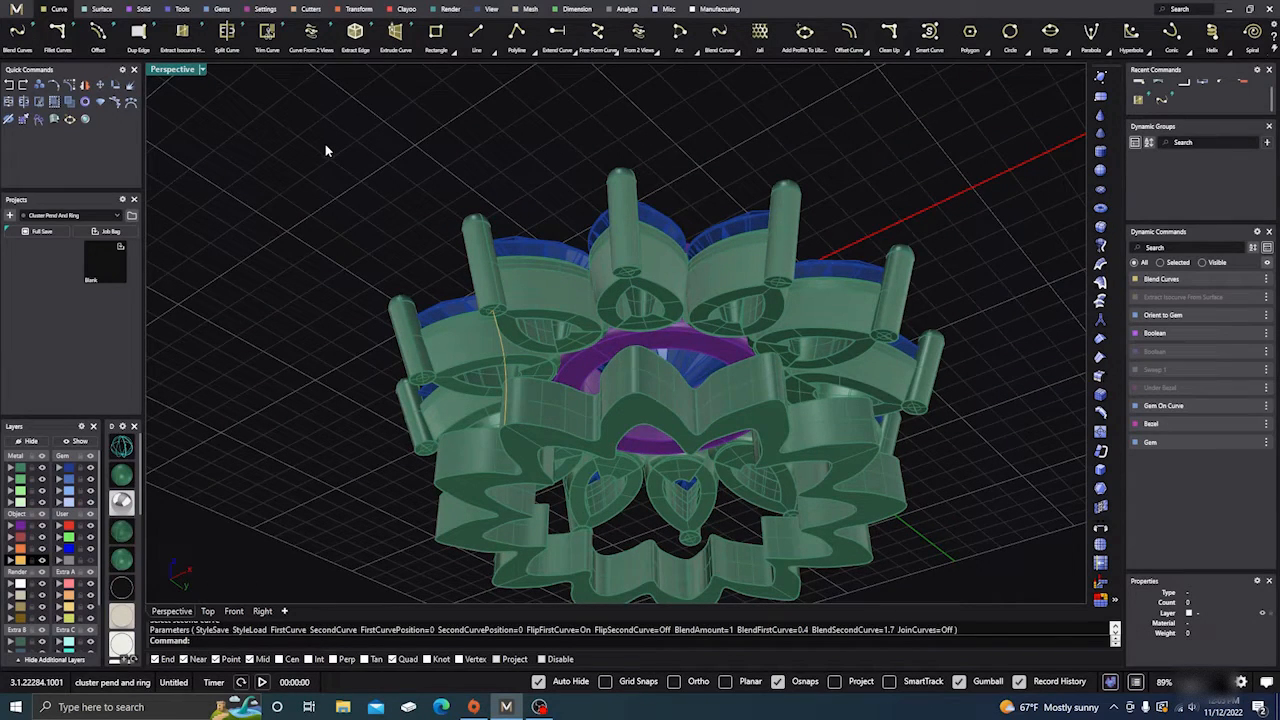
Duplicate the circular bottom edge of the prong above the blend curve with DupEdge.
text(DupEdge)
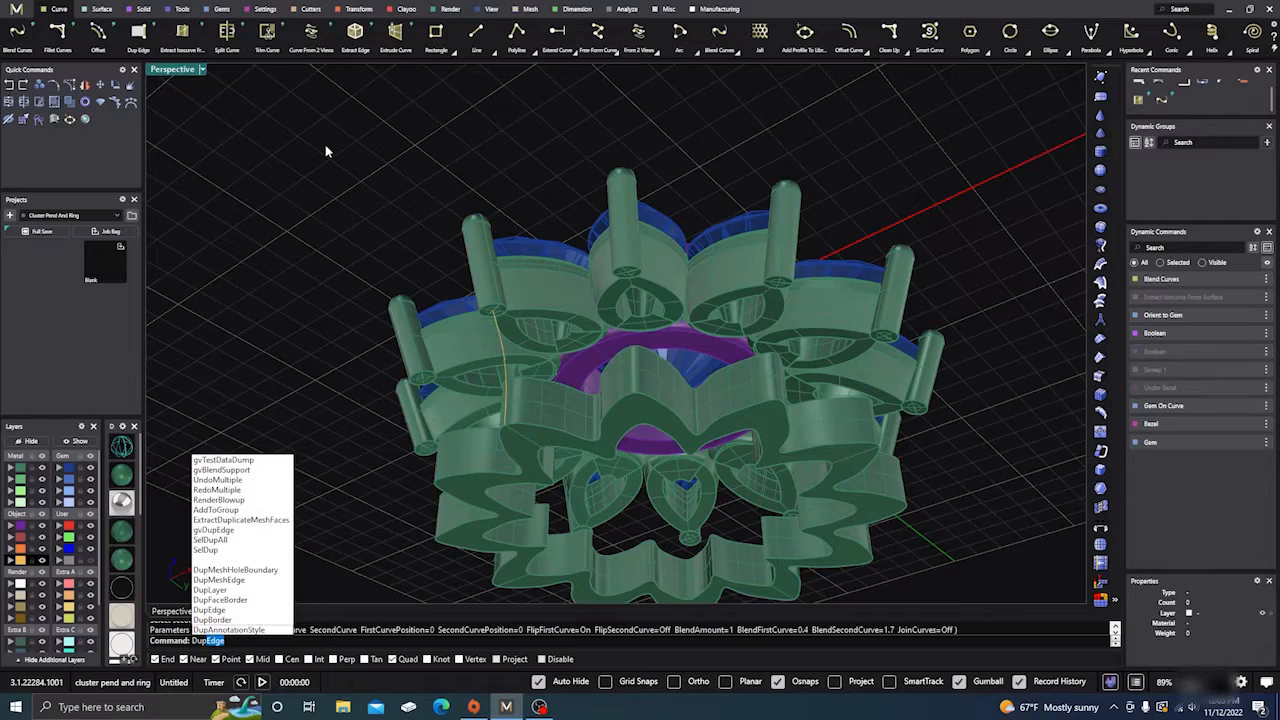
key(Return)
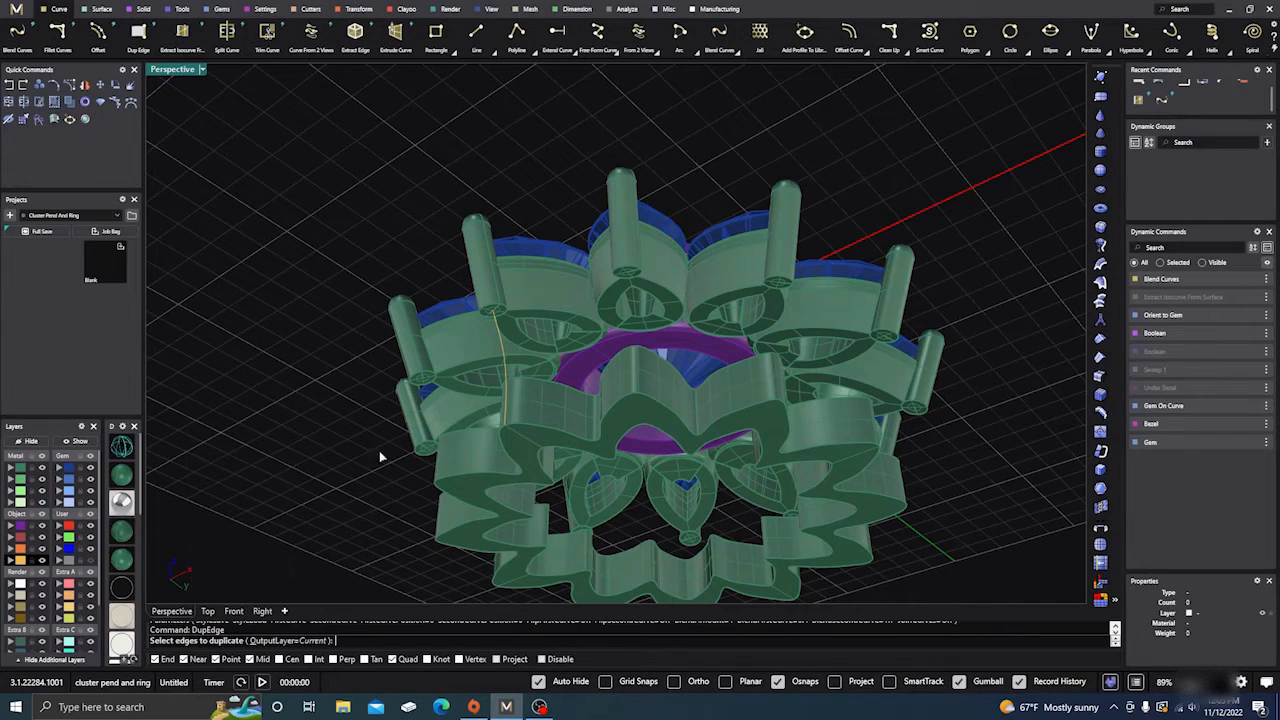
scroll(478, 318, up, 4)
click(464, 324)
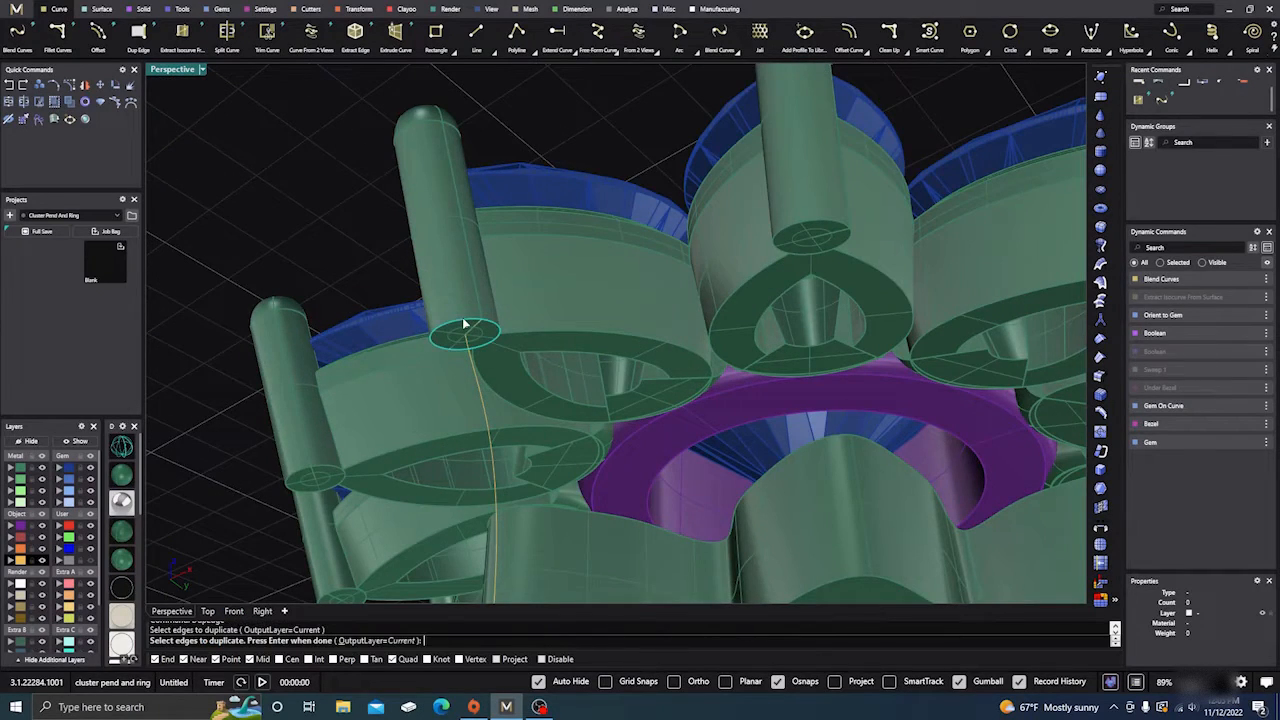
key(Return)
Draw a circle about 0.4 mm in diameter centred on the blend curve's lower end, sizing it in the wireframe Top view.
scroll(424, 278, down, 6)
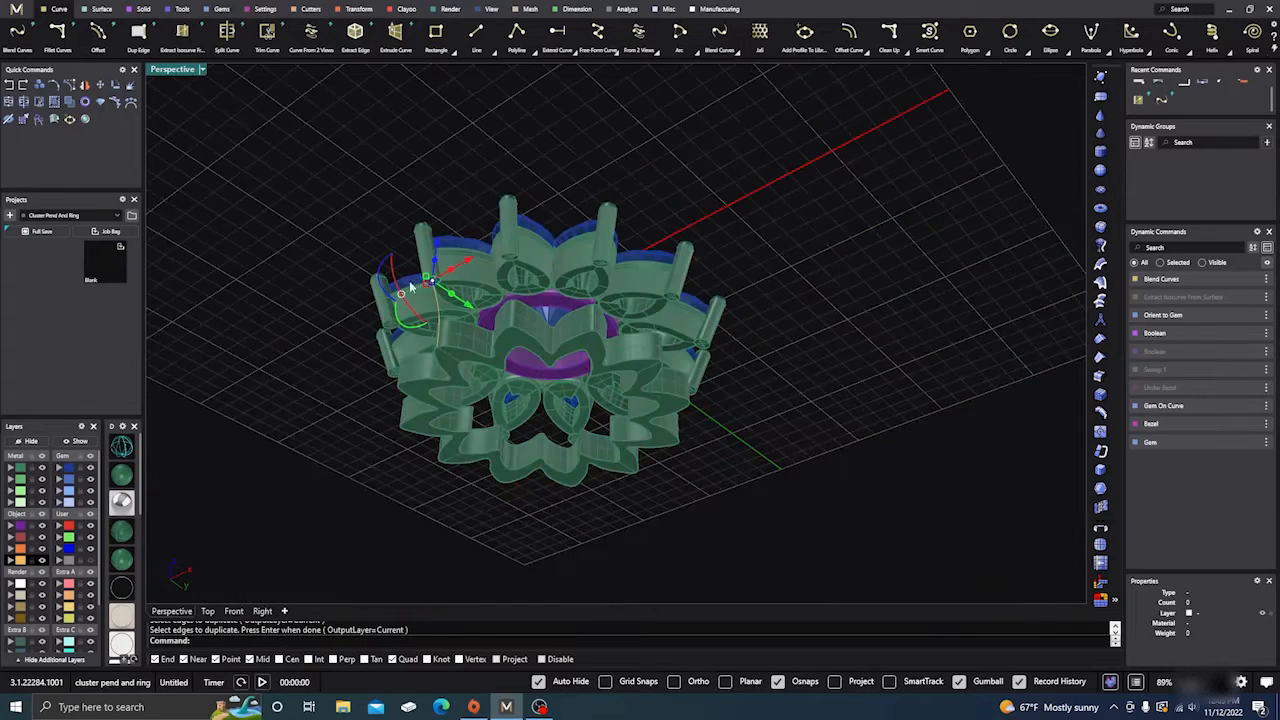
right_drag(409, 280, 676, 190)
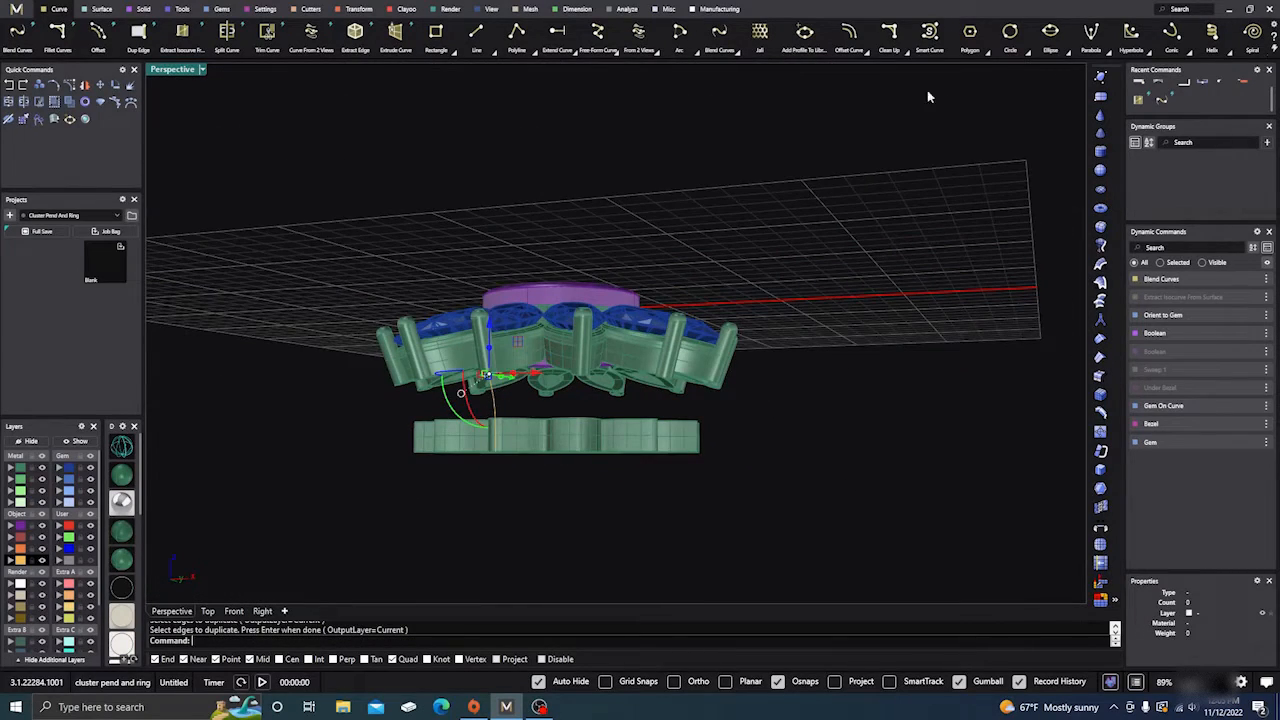
click(1010, 33)
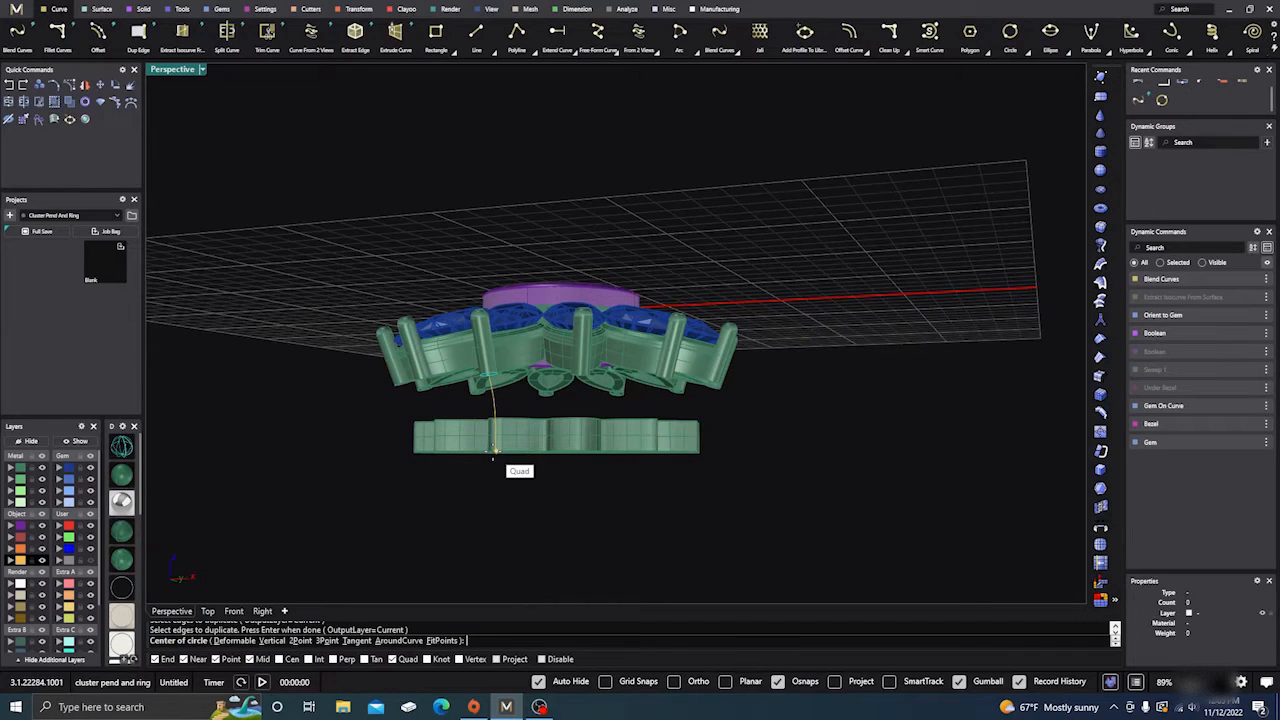
click(492, 453)
right_drag(428, 509, 447, 550)
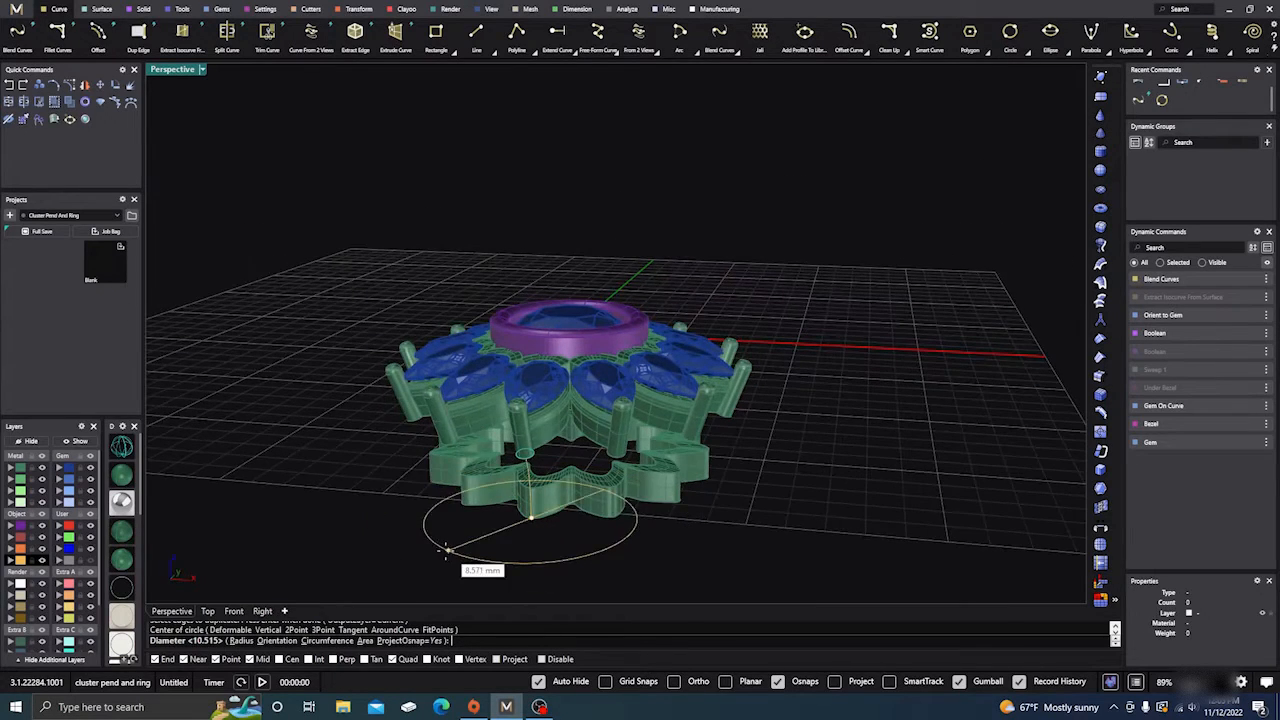
click(121, 447)
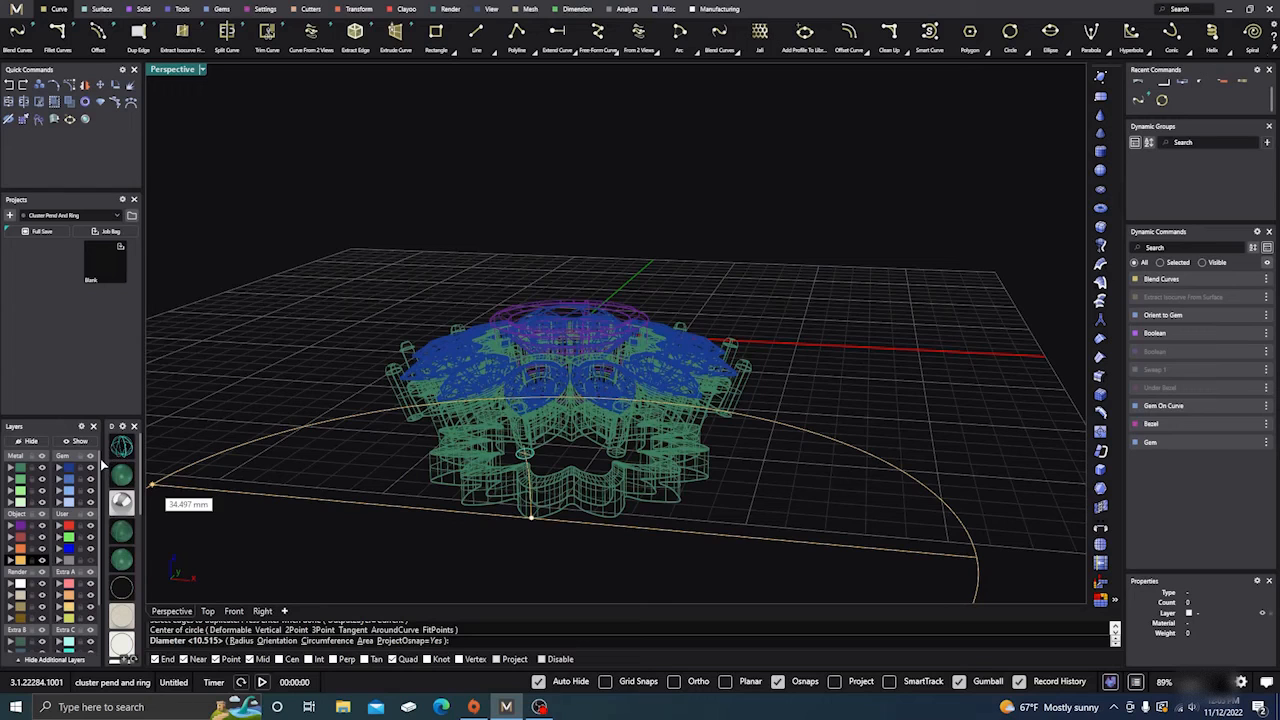
click(209, 611)
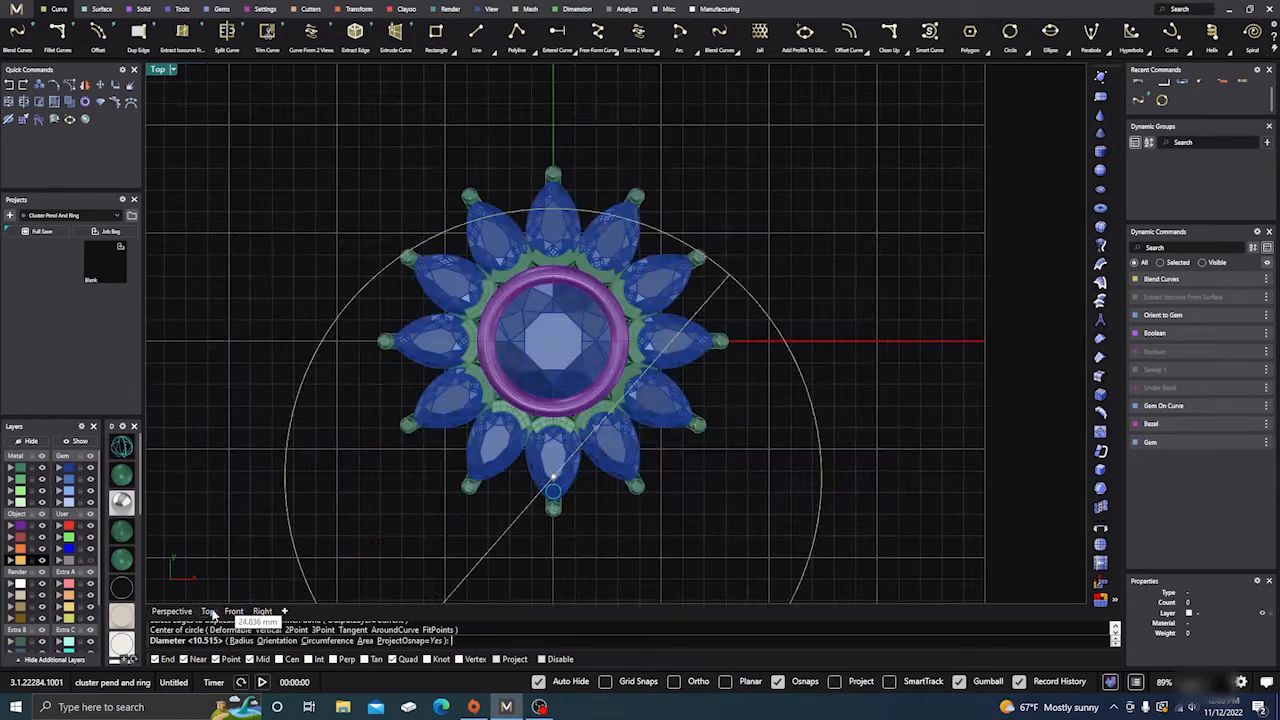
click(122, 449)
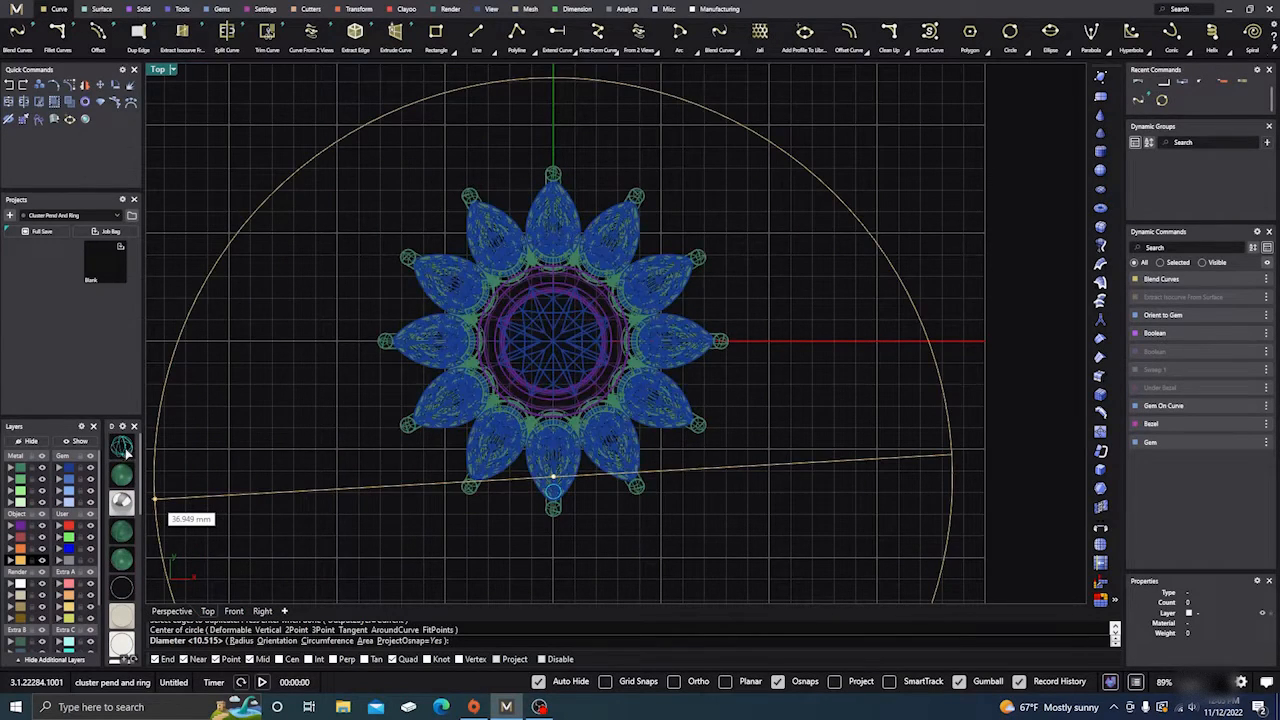
scroll(560, 480, up, 8)
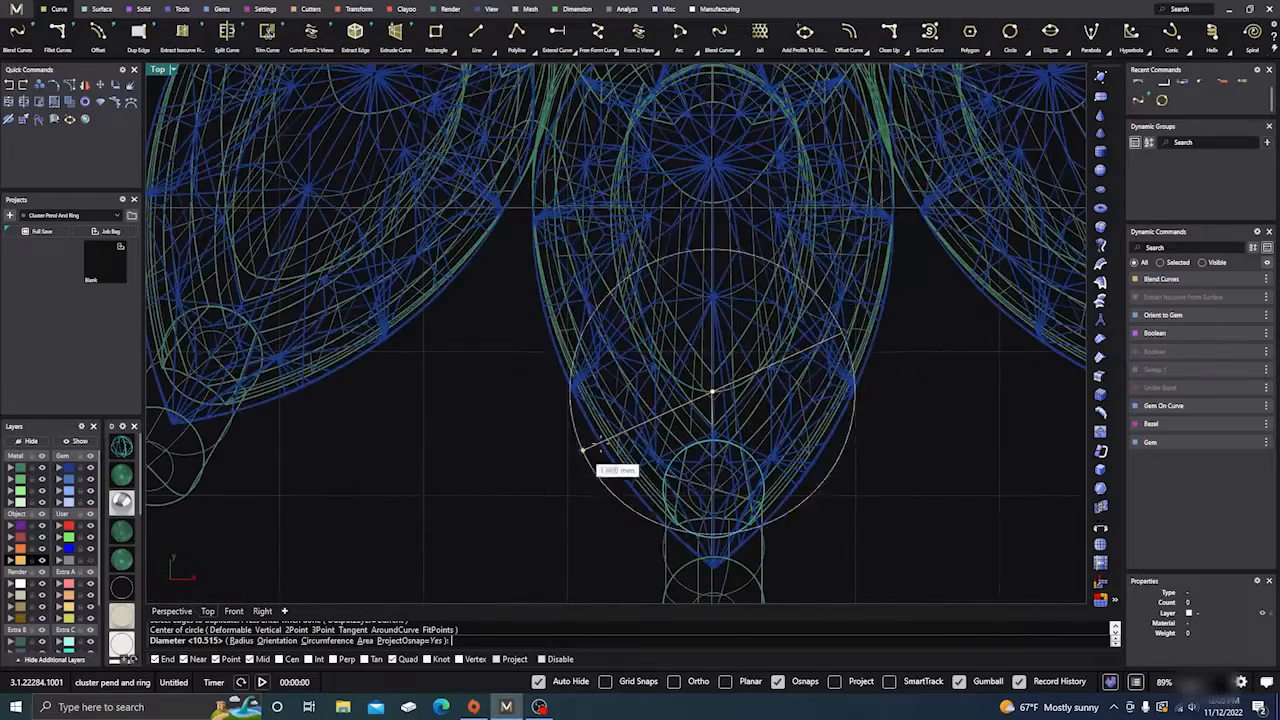
scroll(600, 448, up, 5)
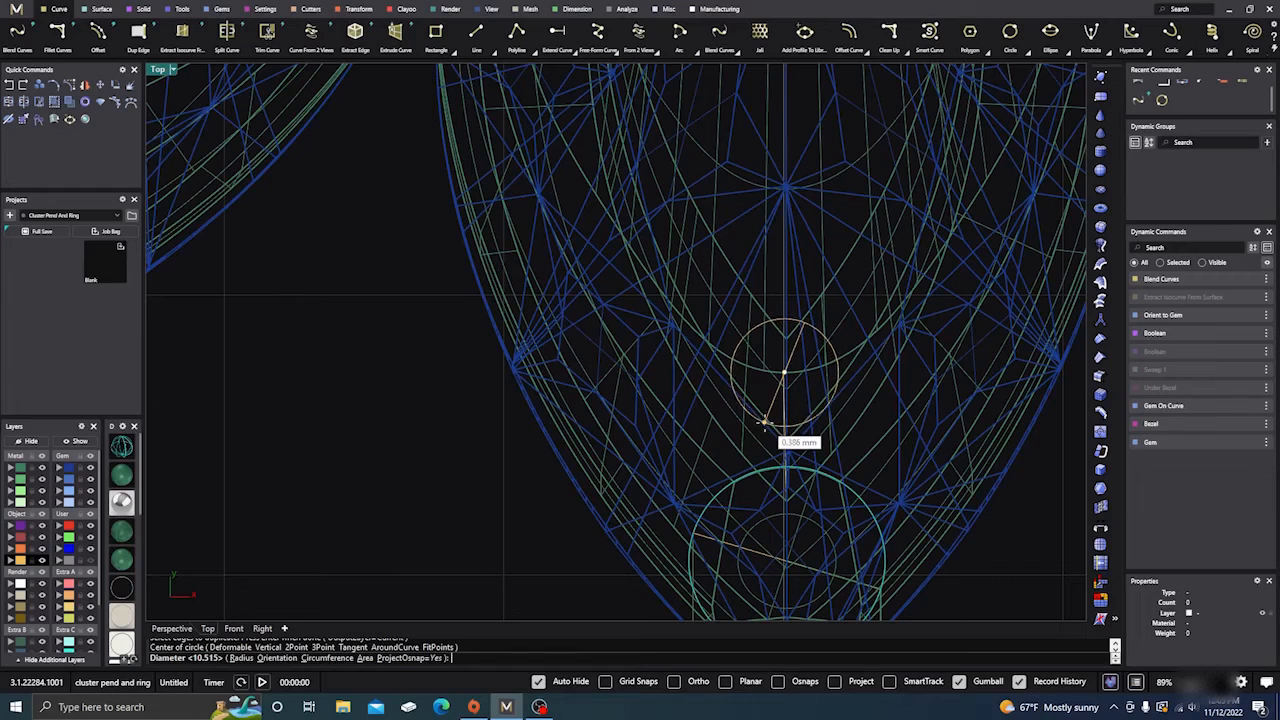
key(Escape)
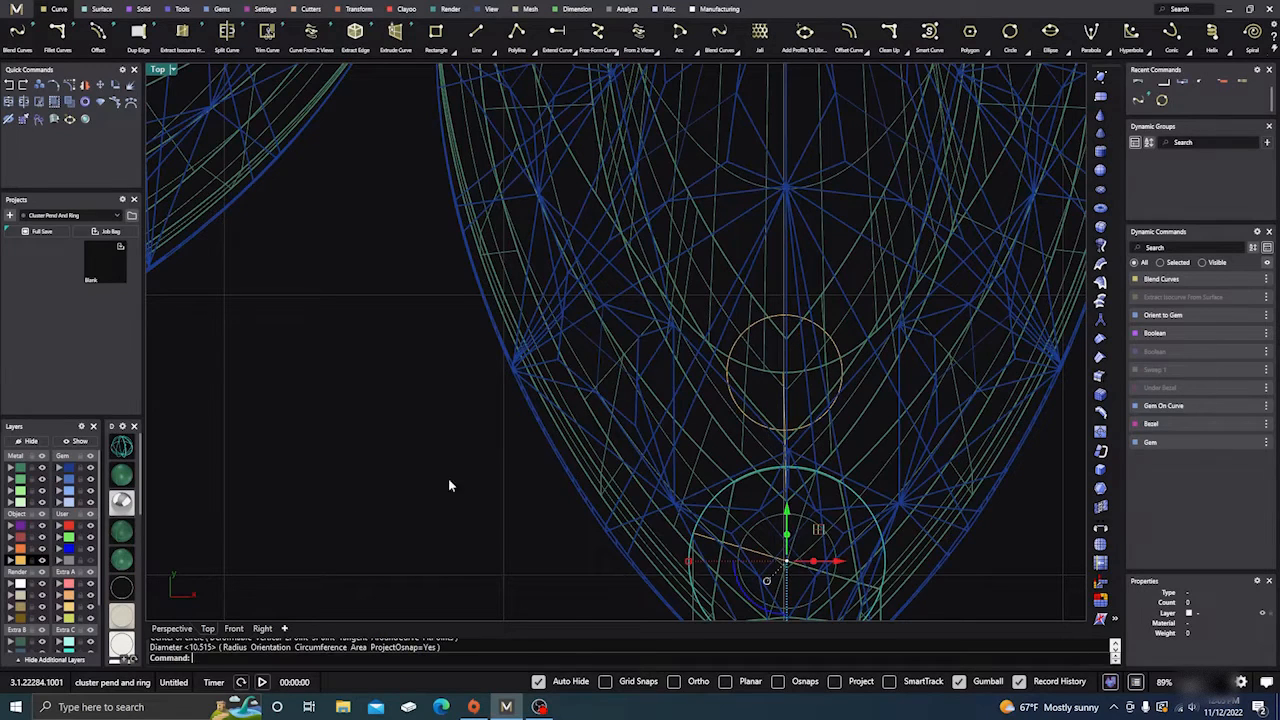
In shaded Perspective, create a Sweep 1 along the blend curve using the duplicated prong edge and the small lower circle as profiles.
click(172, 628)
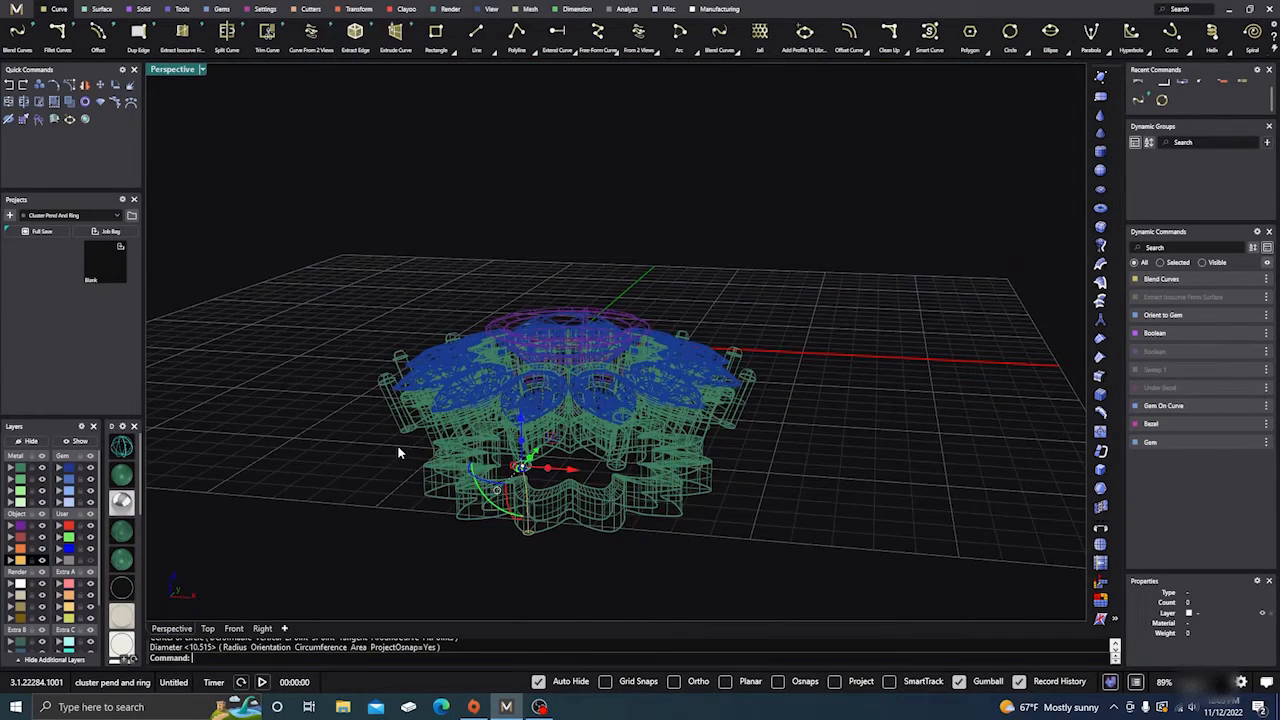
click(121, 474)
mouse_move(371, 526)
right_down()
mouse_move(317, 520)
mouse_move(363, 534)
mouse_move(329, 514)
right_up()
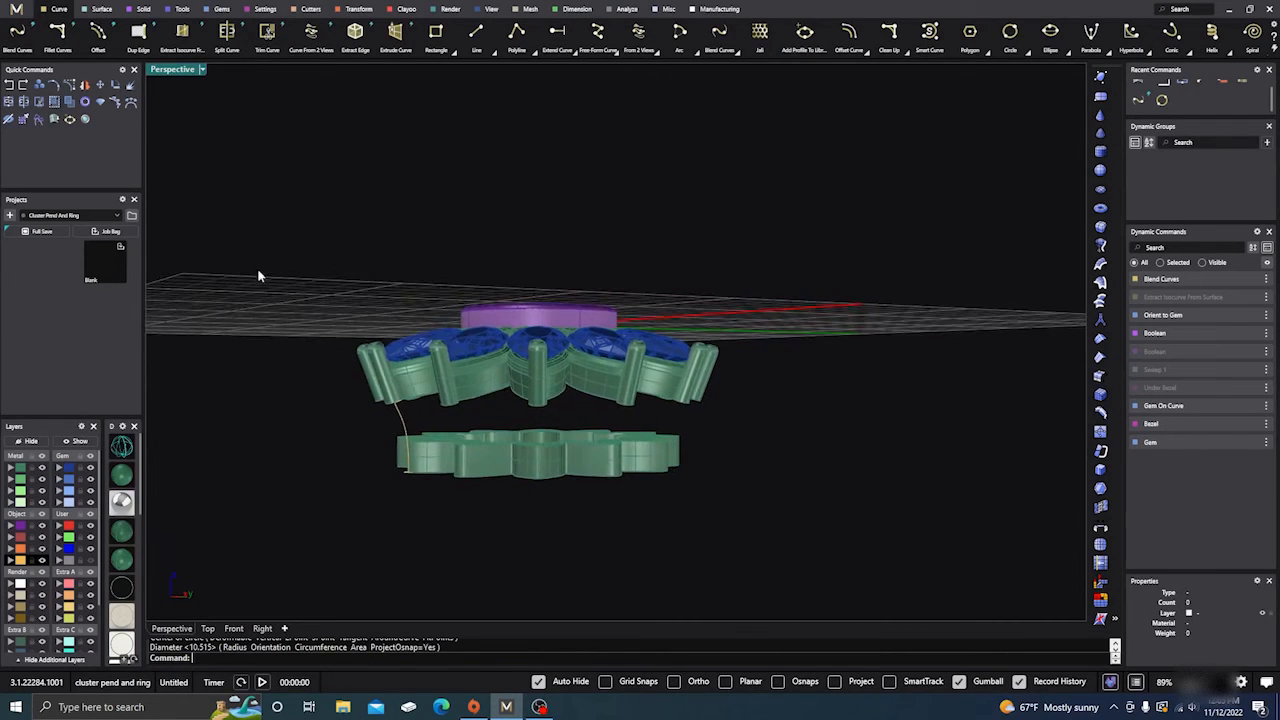
click(101, 10)
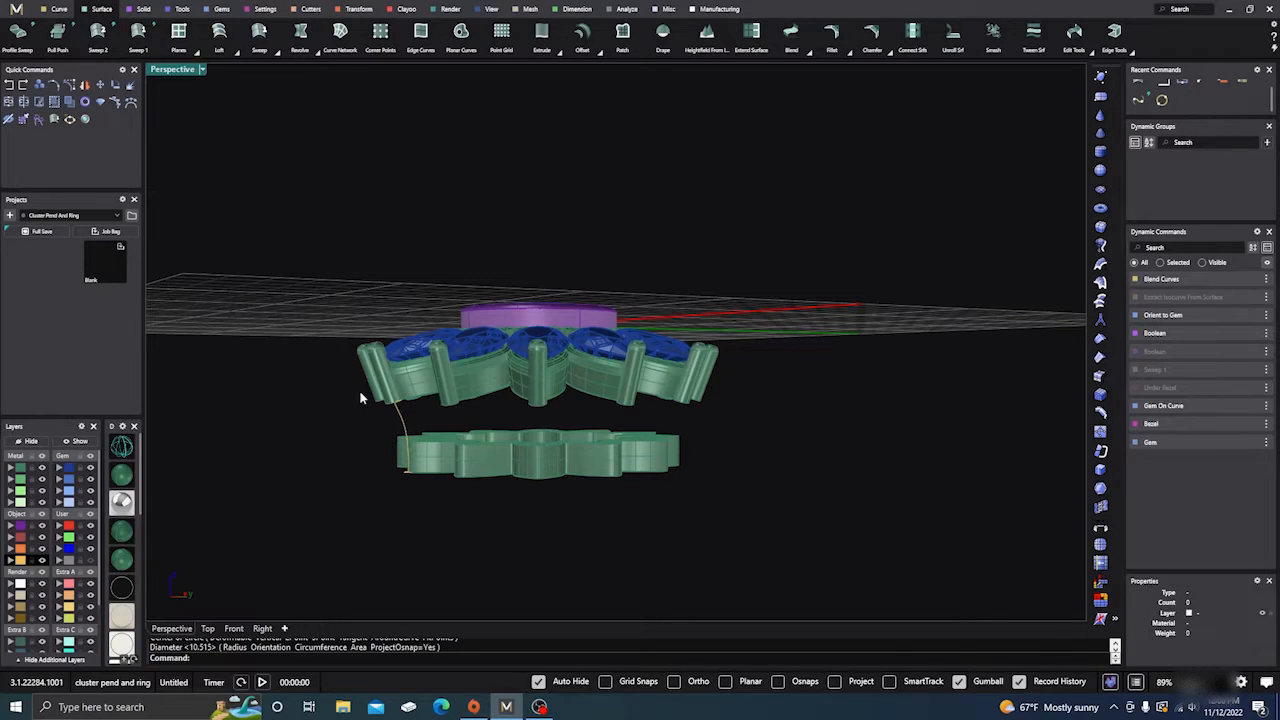
click(107, 45)
scroll(416, 401, up, 4)
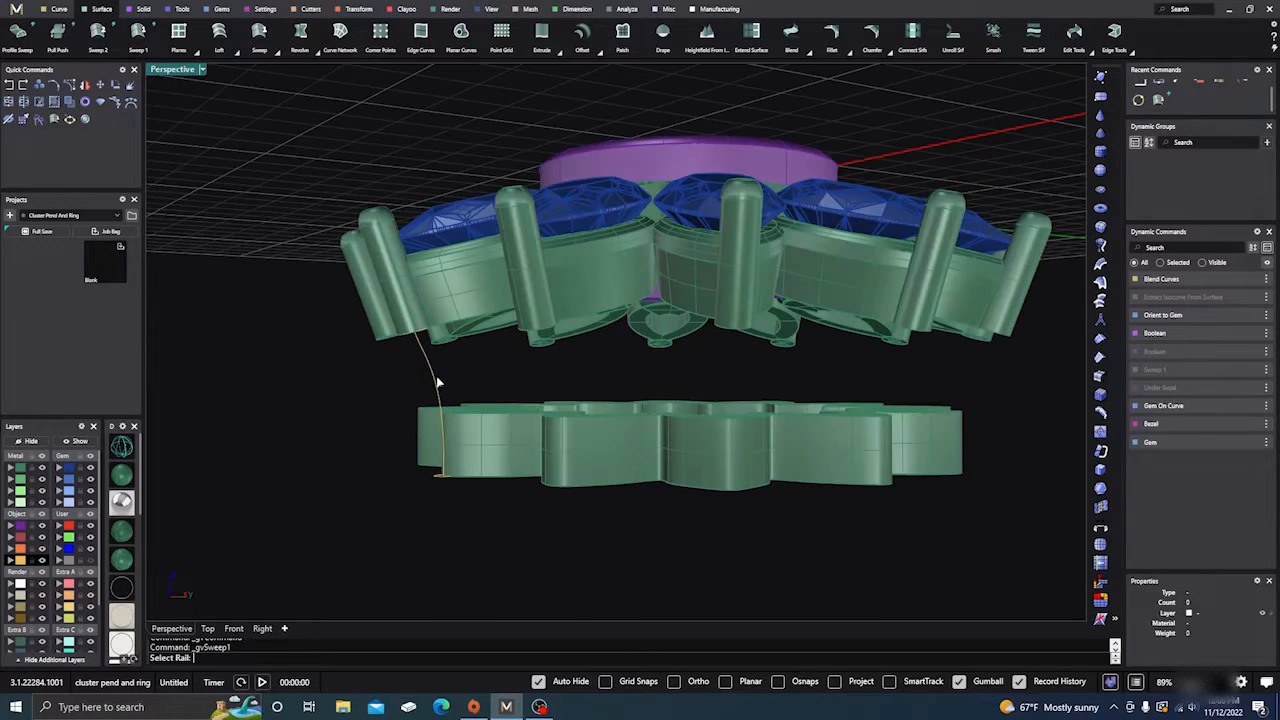
click(430, 372)
right_drag(414, 350, 410, 323)
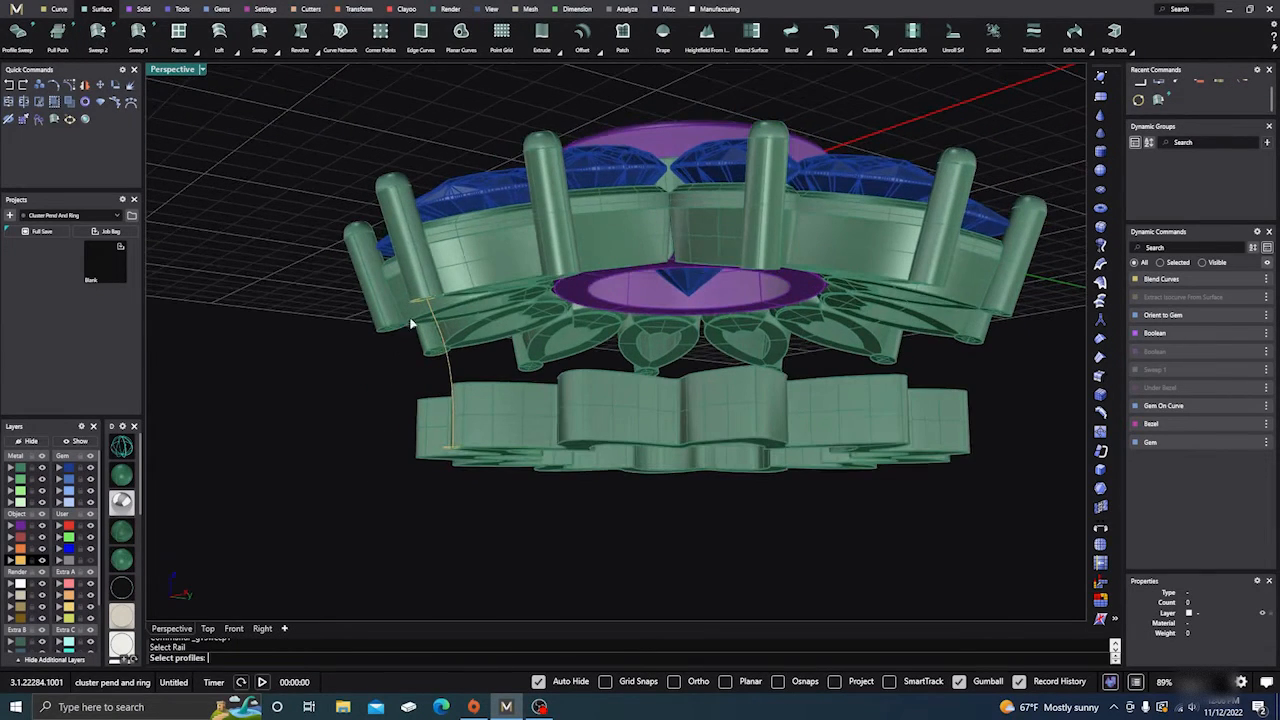
click(413, 304)
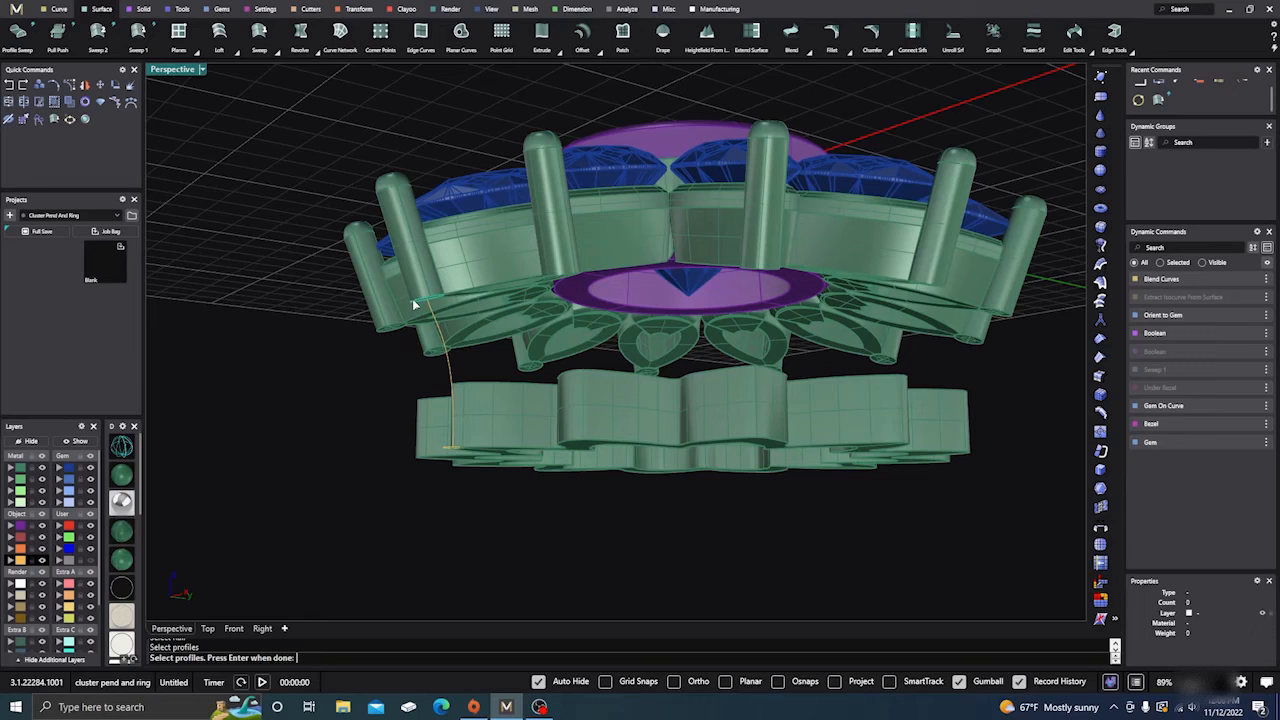
click(446, 451)
key(Return)
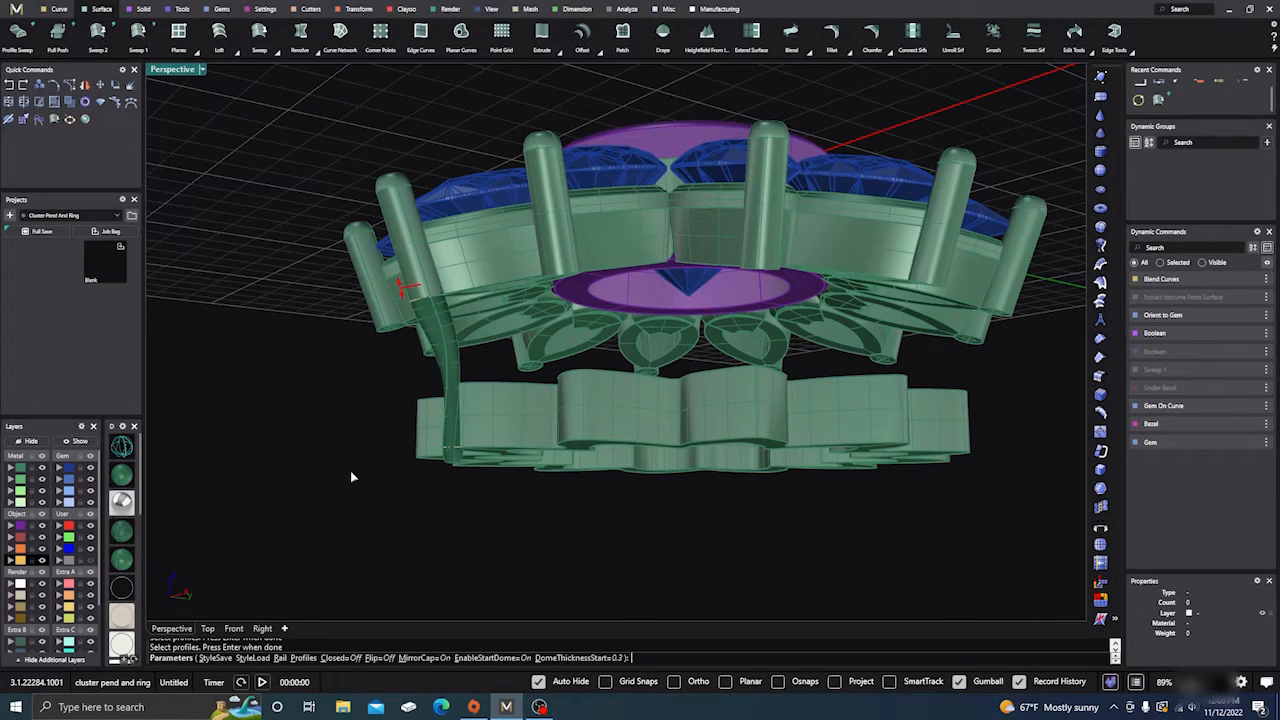
Disable the sweep's mirror cap, set both the start and end dome thickness to 0, and accept the sweep.
right_drag(360, 523, 428, 548)
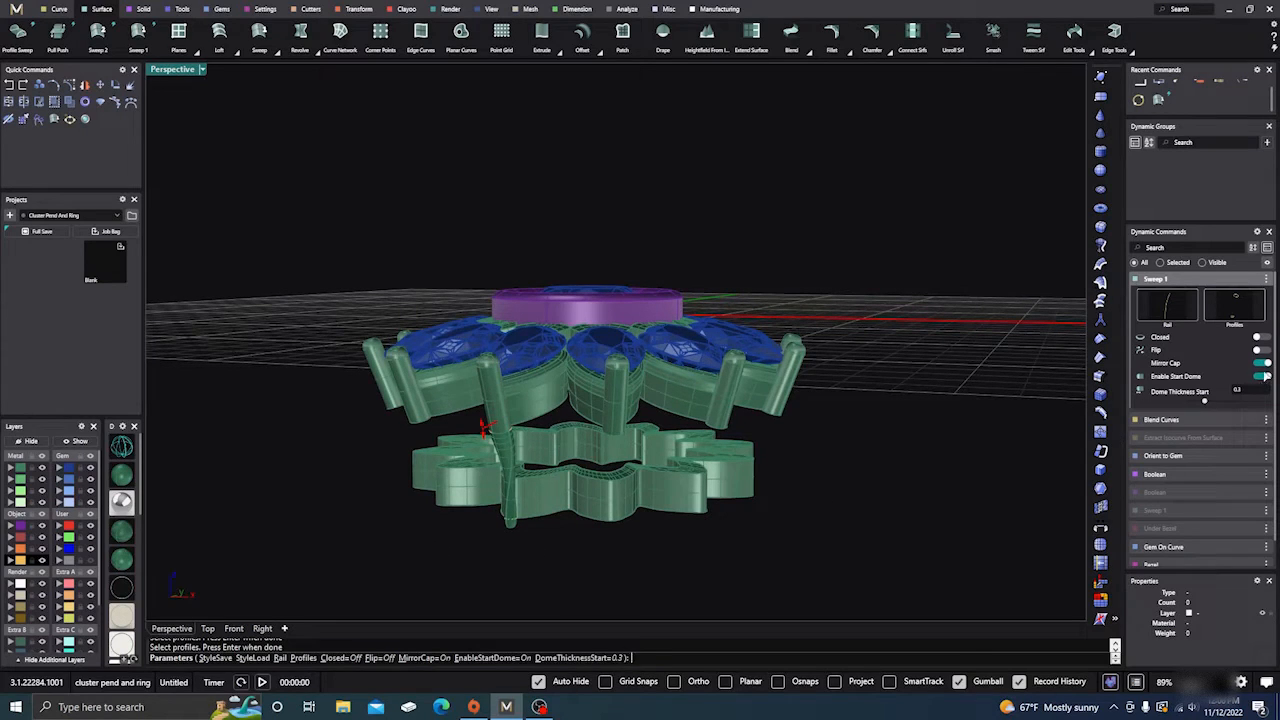
click(1265, 366)
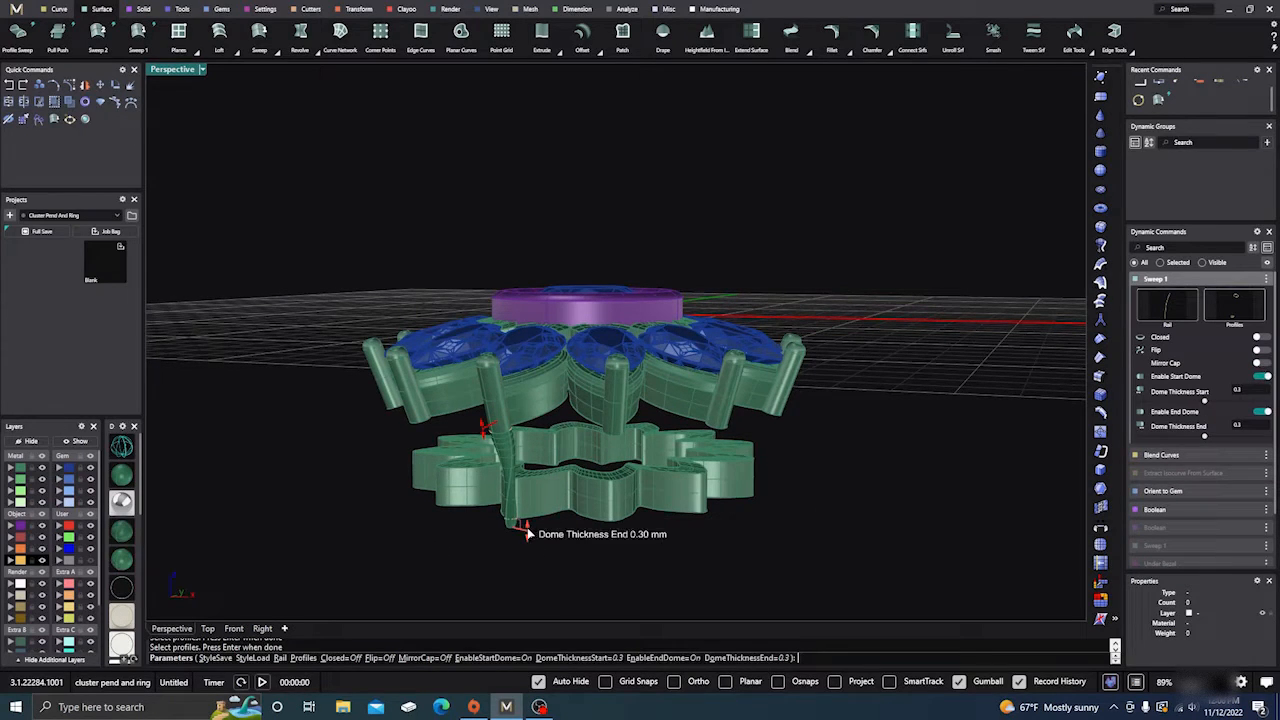
mouse_move(532, 528)
mouse_down()
mouse_move(528, 514)
mouse_move(532, 527)
mouse_up()
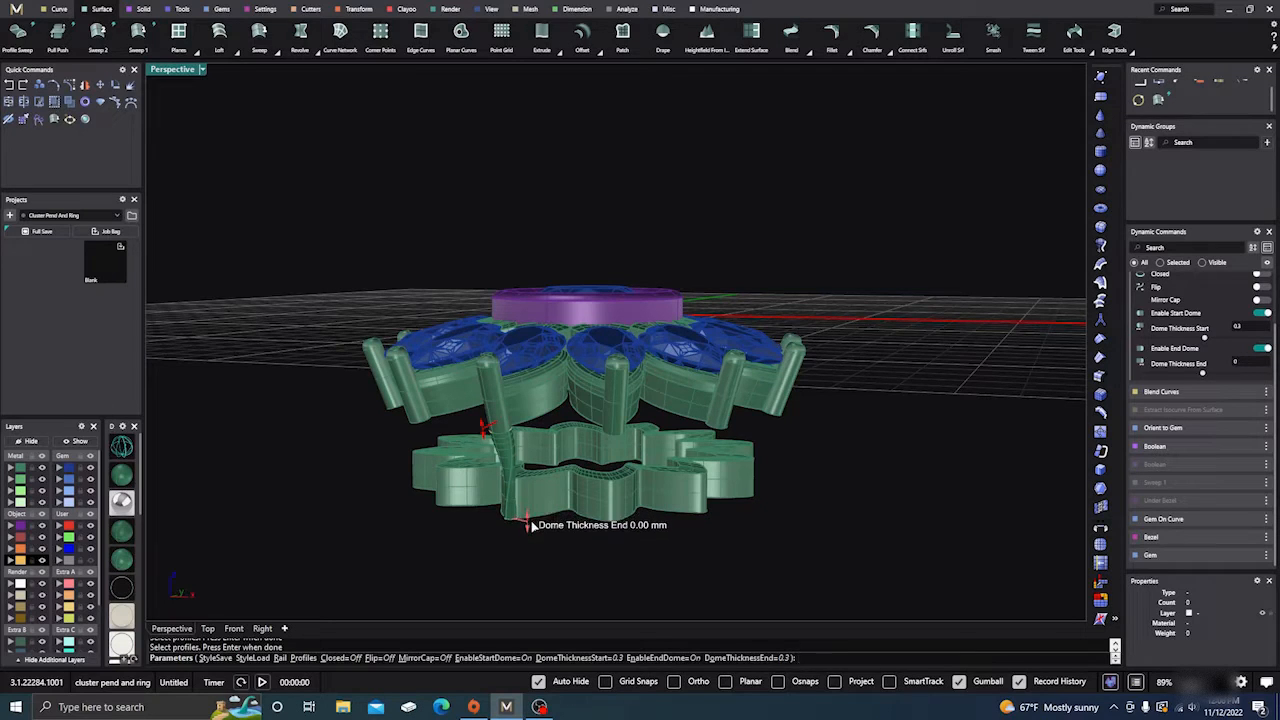
right_drag(480, 519, 429, 510)
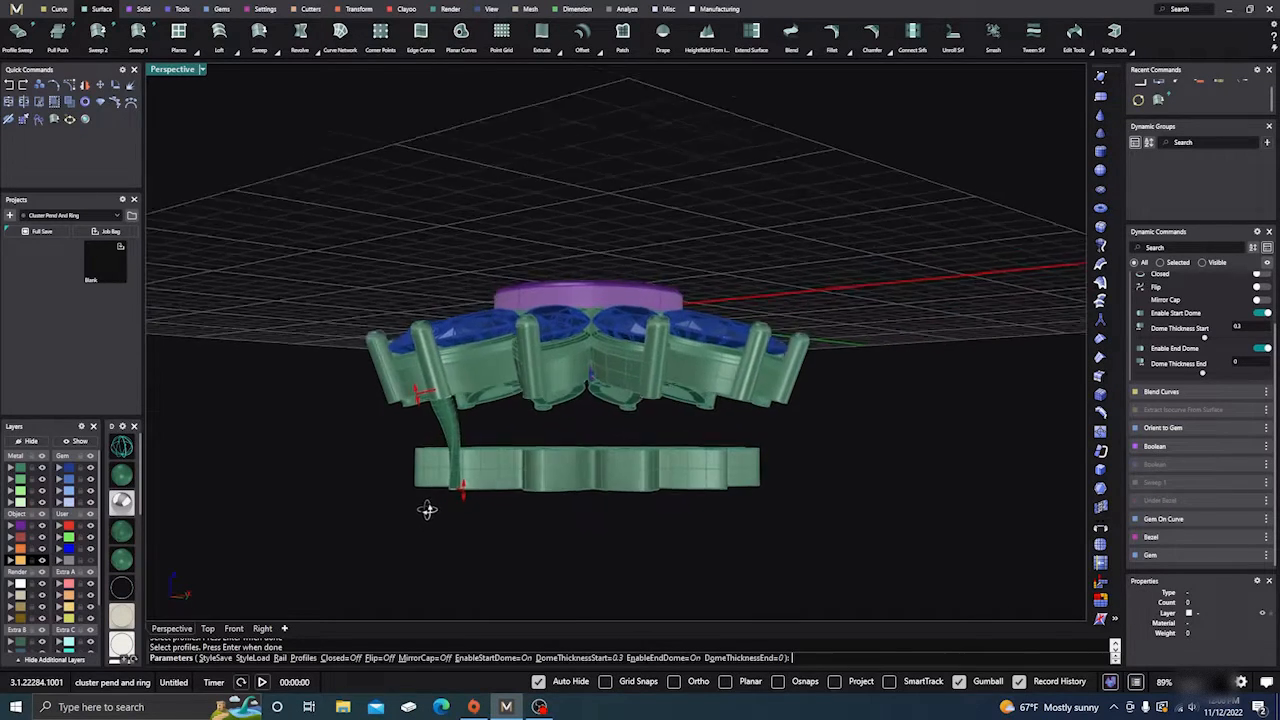
scroll(440, 376, up, 4)
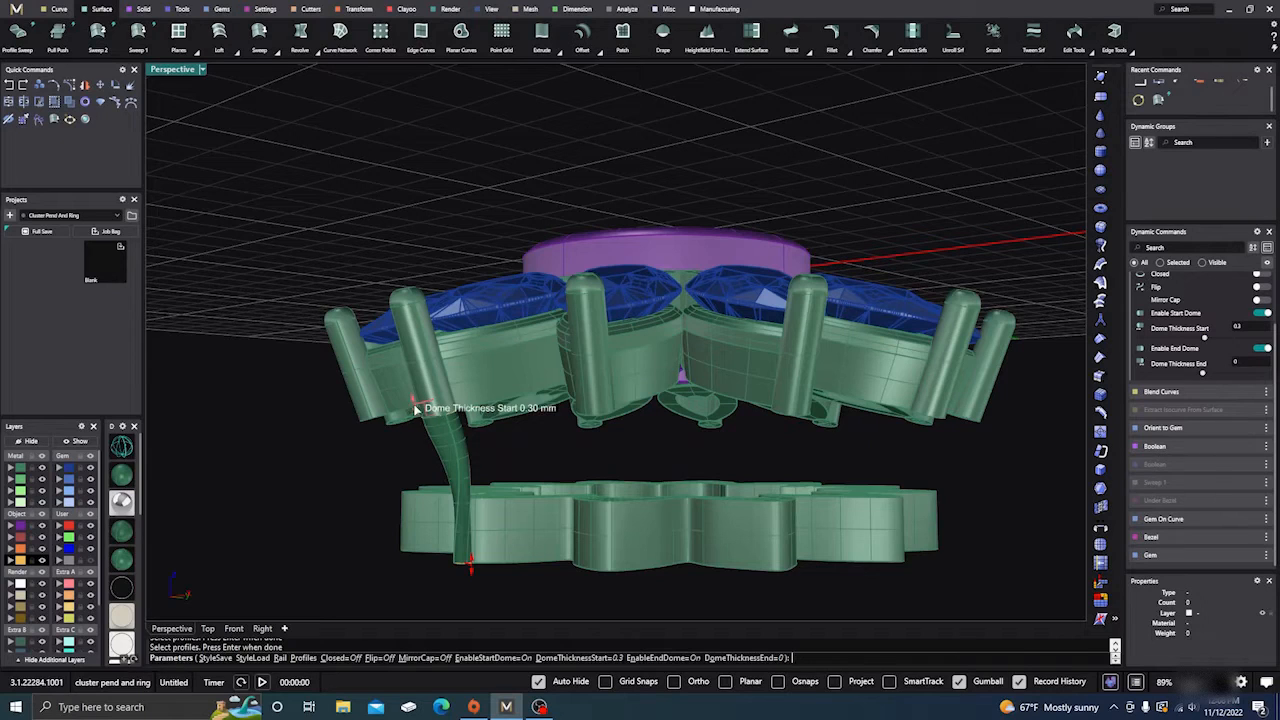
drag(414, 406, 423, 423)
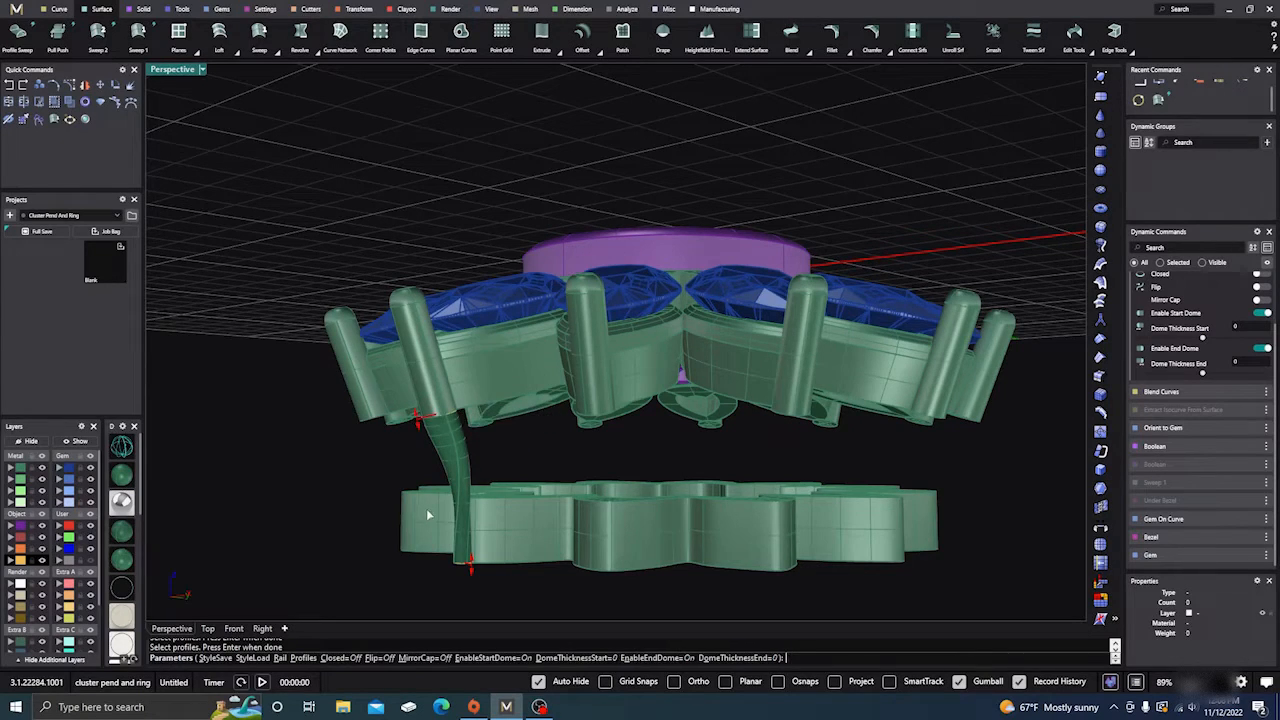
scroll(418, 512, down, 3)
right_click(521, 488)
right_drag(484, 496, 507, 512)
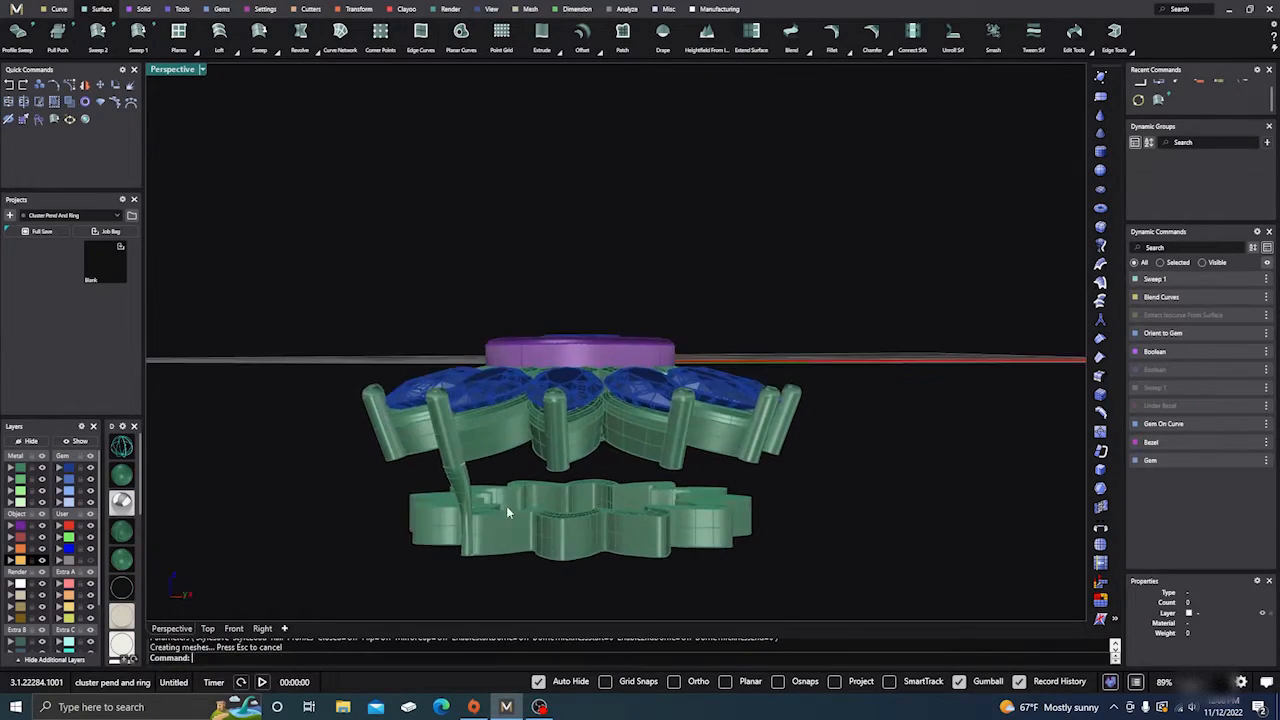
Move the seam point of the sweep's upper circular profile at the prong base to the prong's outer side and accept the history break.
click(57, 9)
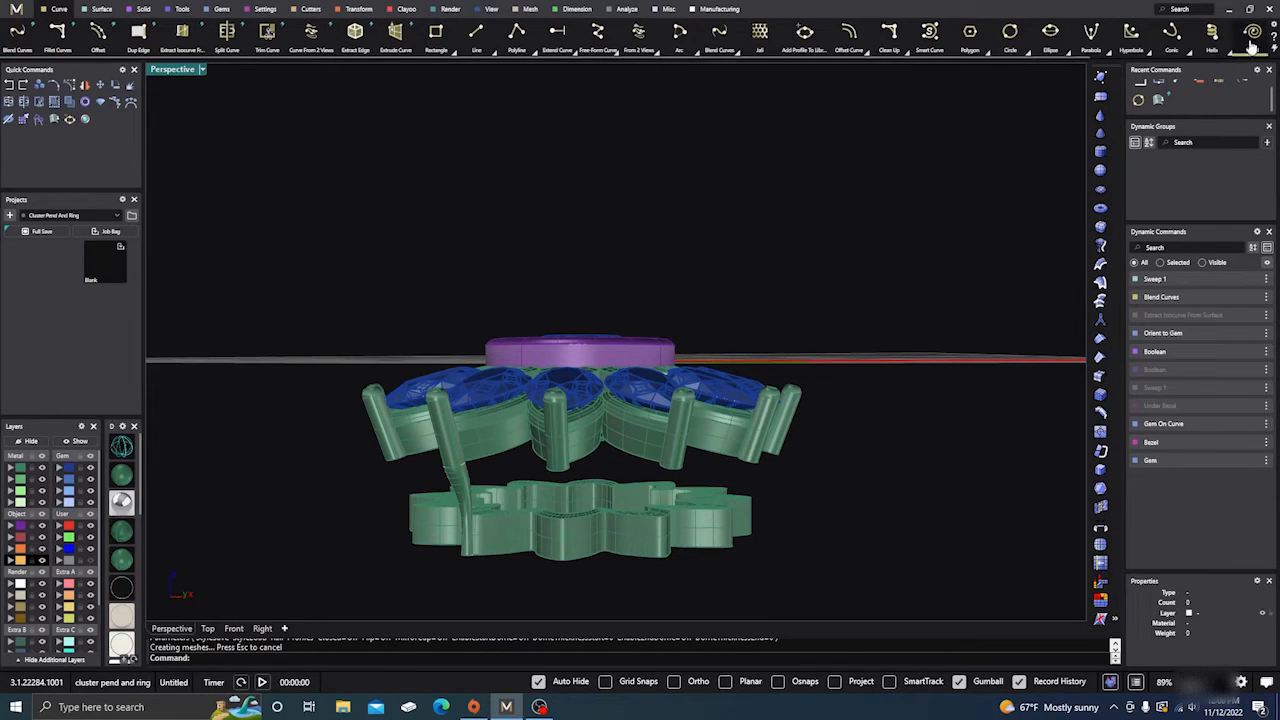
scroll(1246, 44, down, 3)
scroll(1248, 44, down, 1)
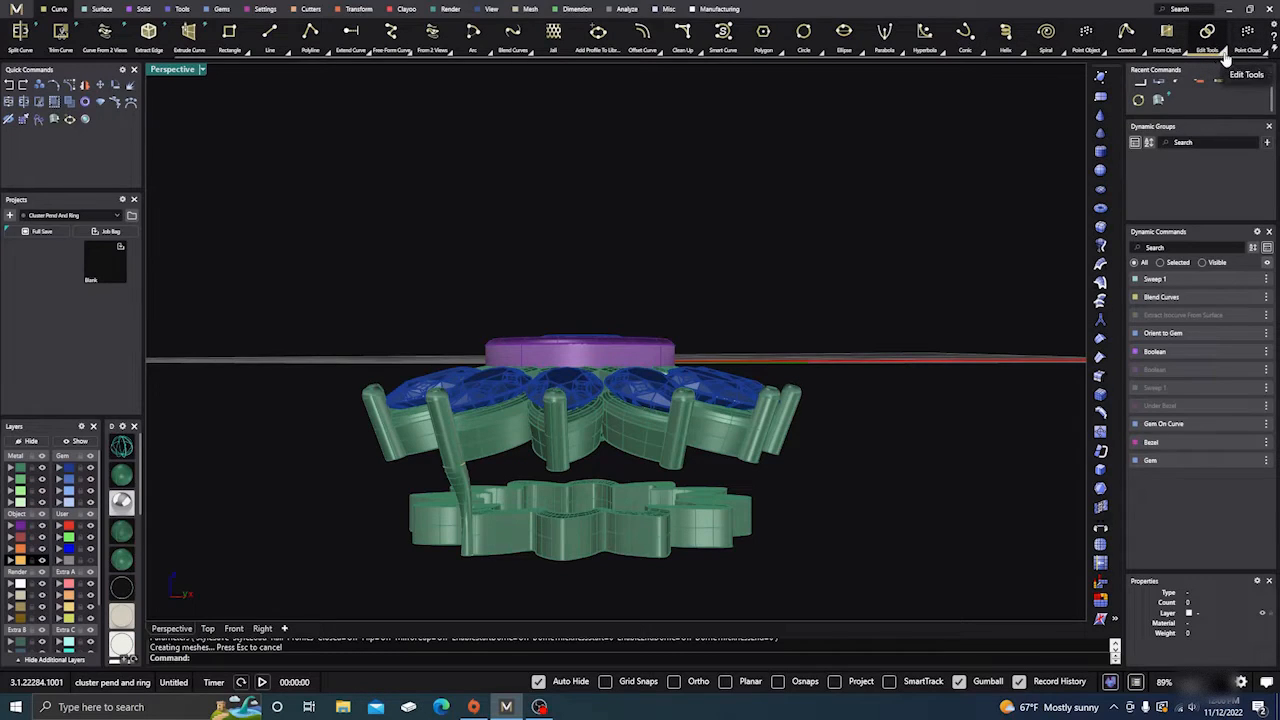
click(1225, 57)
scroll(455, 513, up, 6)
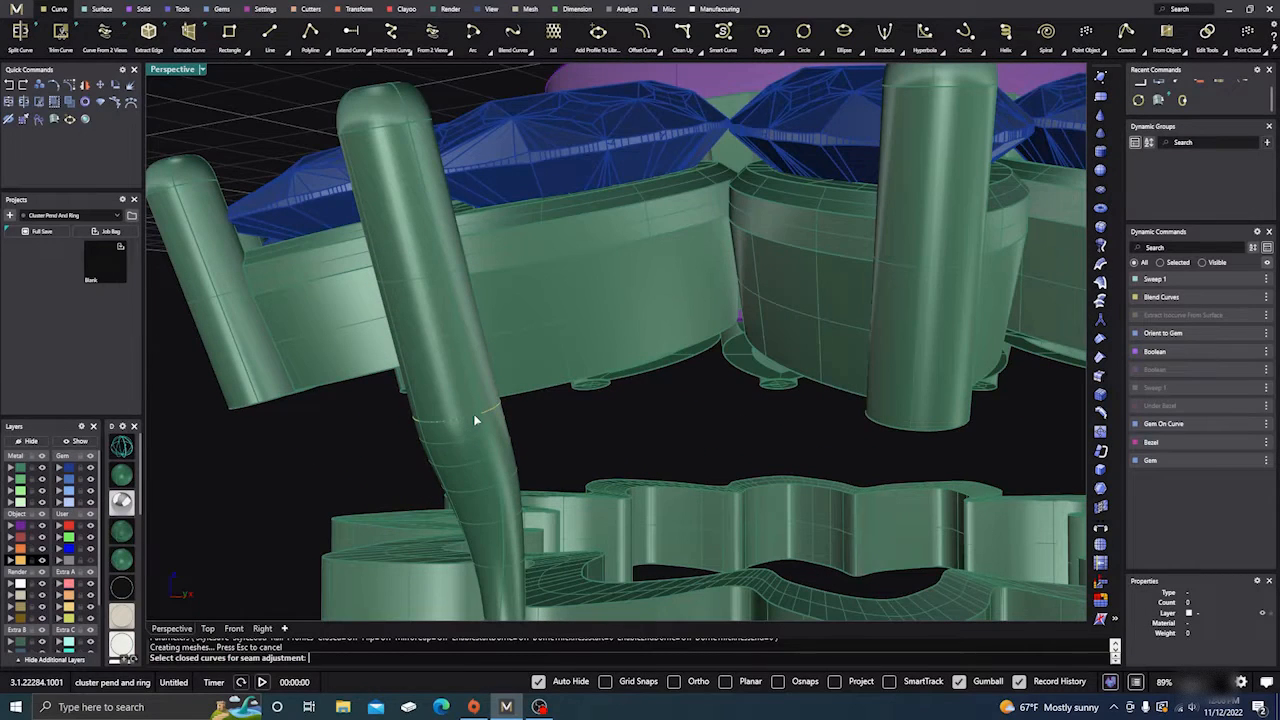
click(476, 420)
key(Return)
scroll(405, 432, down, 8)
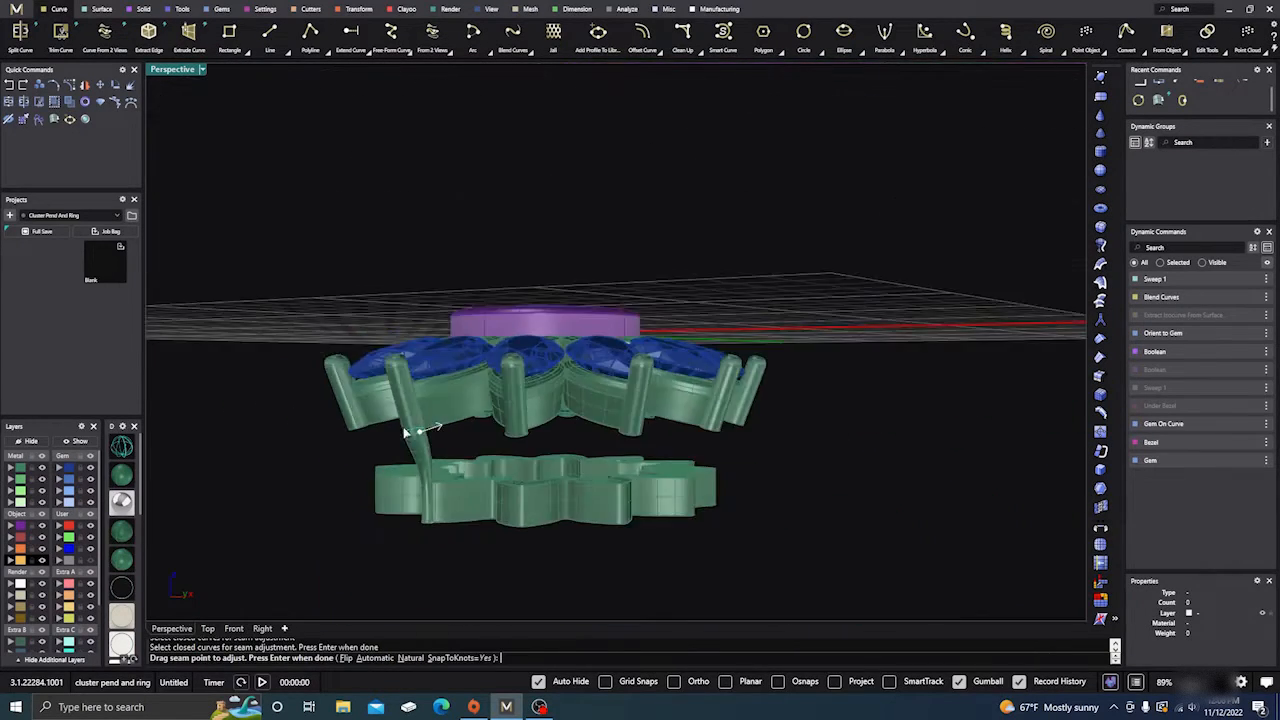
right_drag(415, 455, 402, 492)
scroll(404, 492, up, 6)
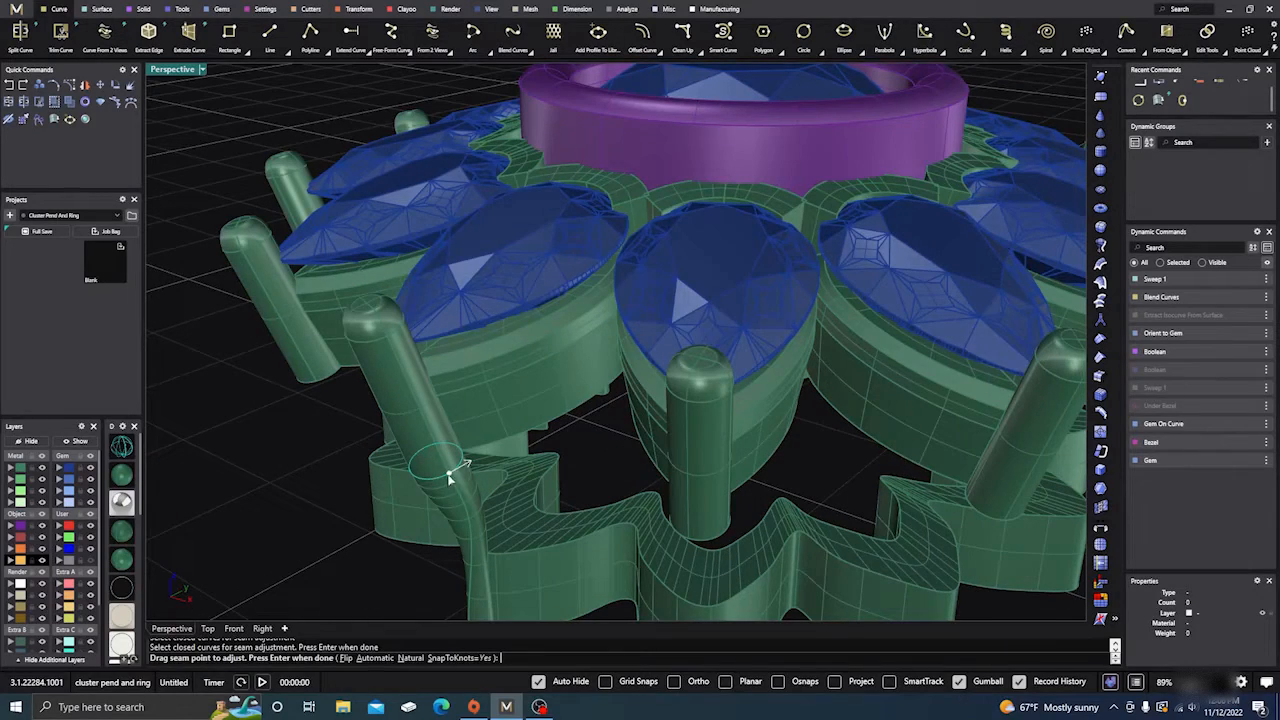
drag(452, 476, 406, 480)
scroll(393, 397, down, 10)
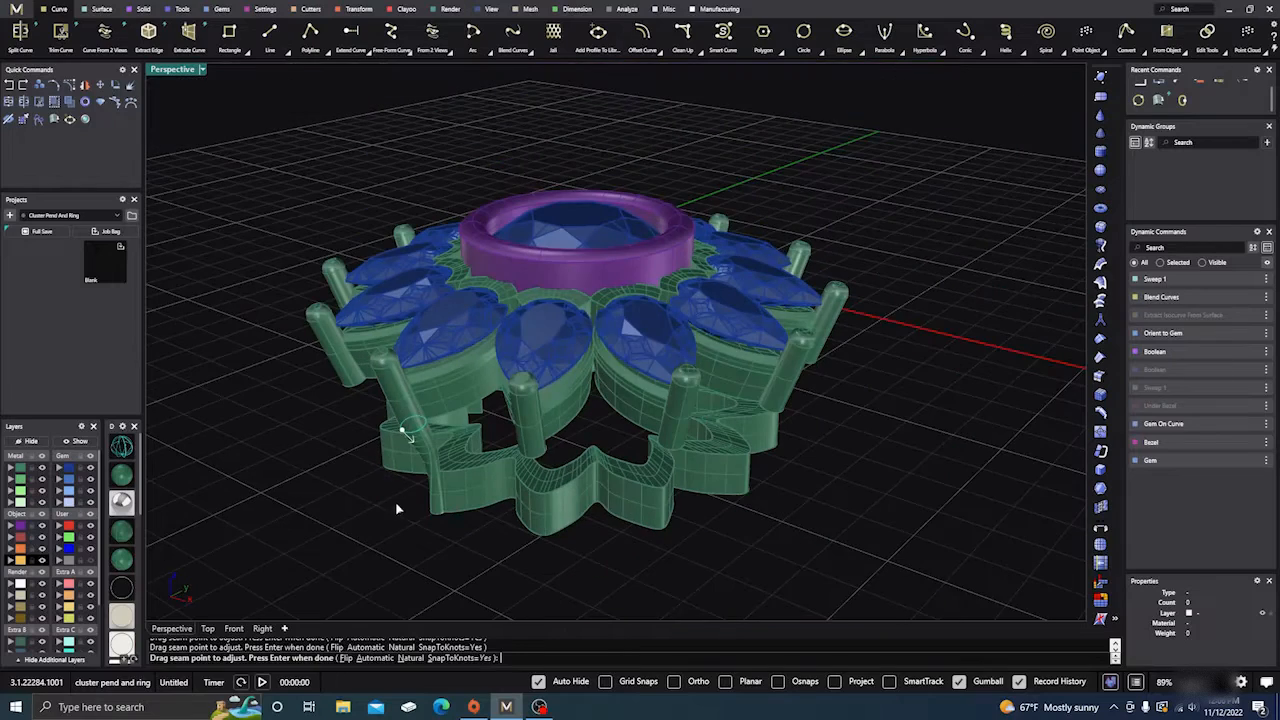
key(Return)
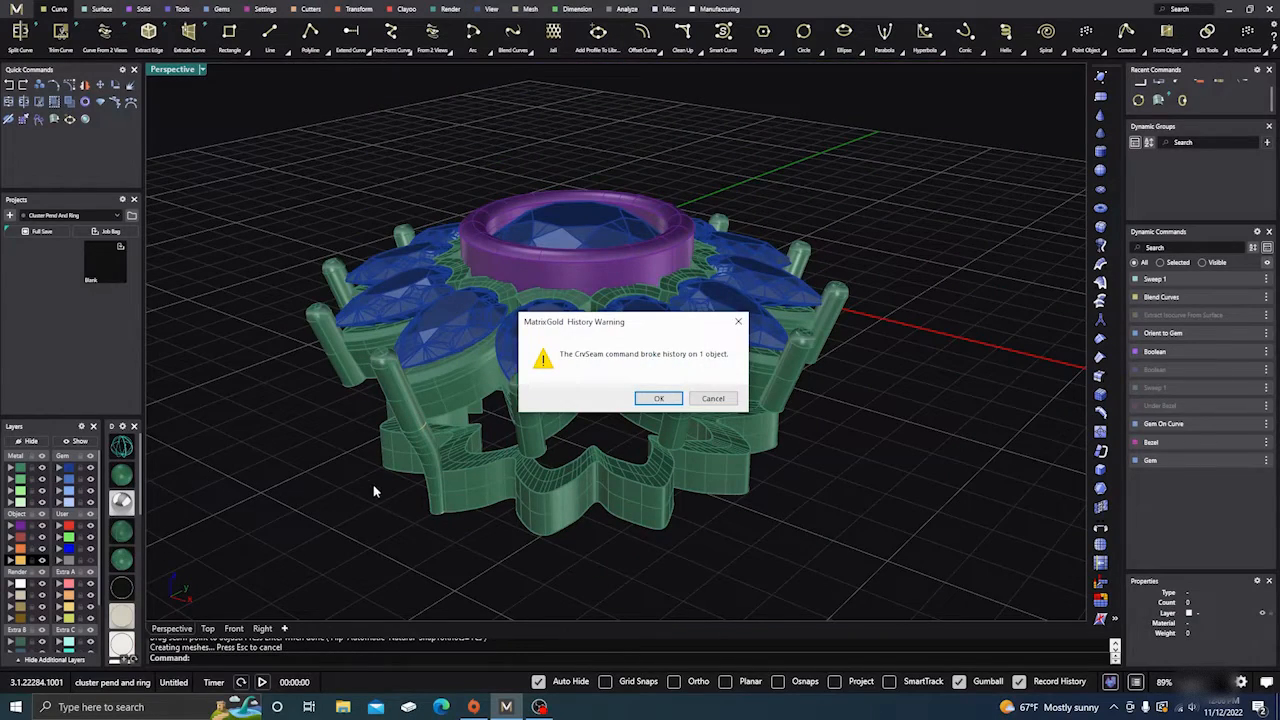
click(659, 398)
right_drag(450, 543, 375, 477)
scroll(390, 472, up, 3)
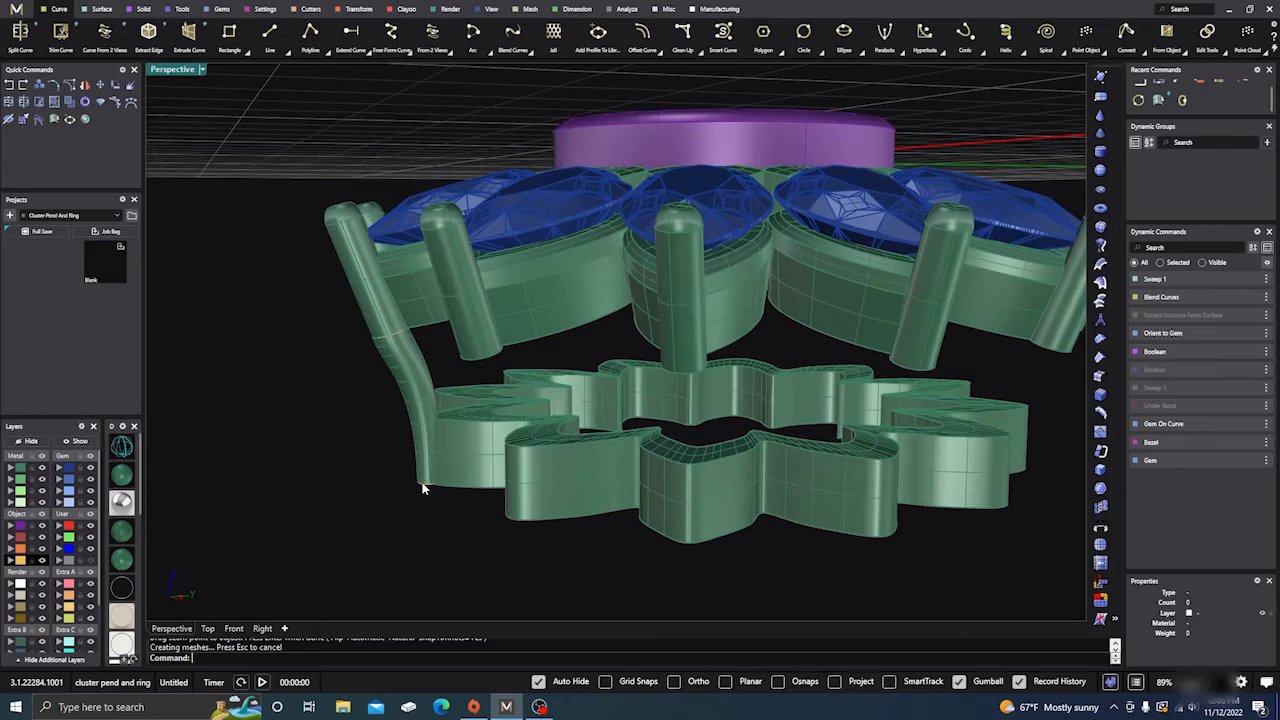
Move the seam point of the small lower circle to the support's outer side so it matches the upper profile's seam.
click(422, 487)
right_drag(409, 506, 432, 517)
key(Escape)
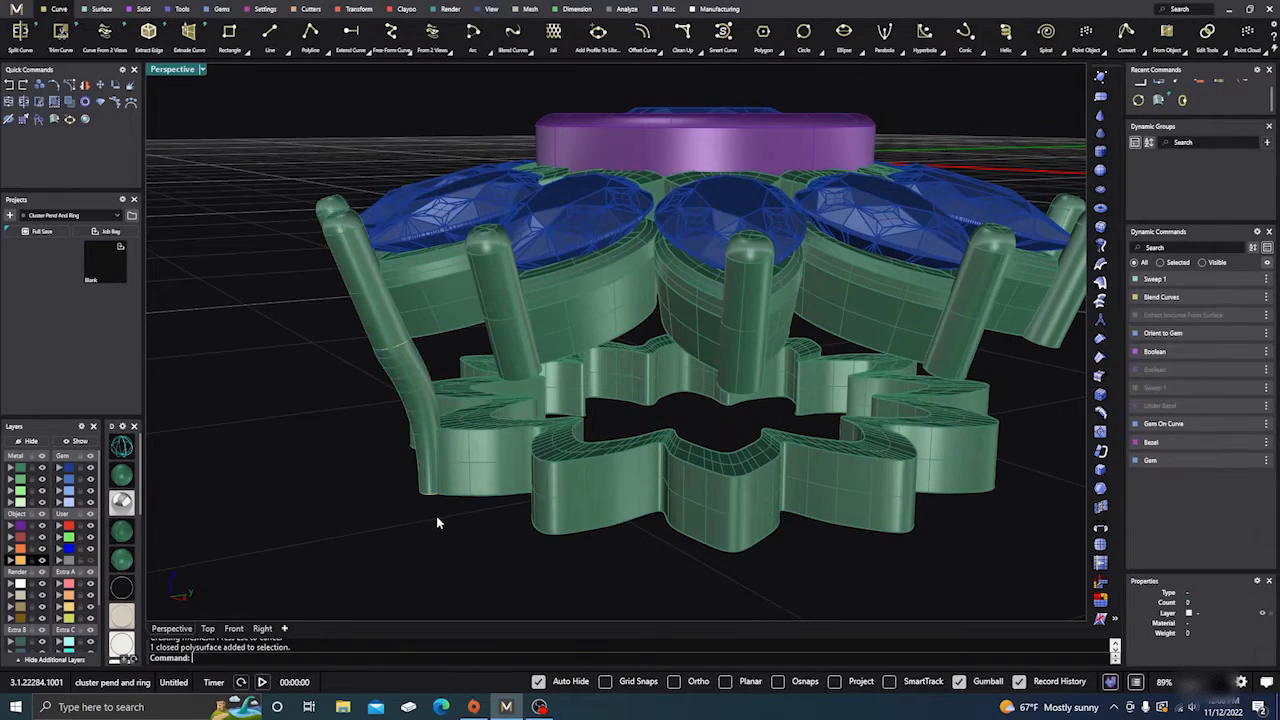
scroll(425, 503, up, 5)
click(440, 491)
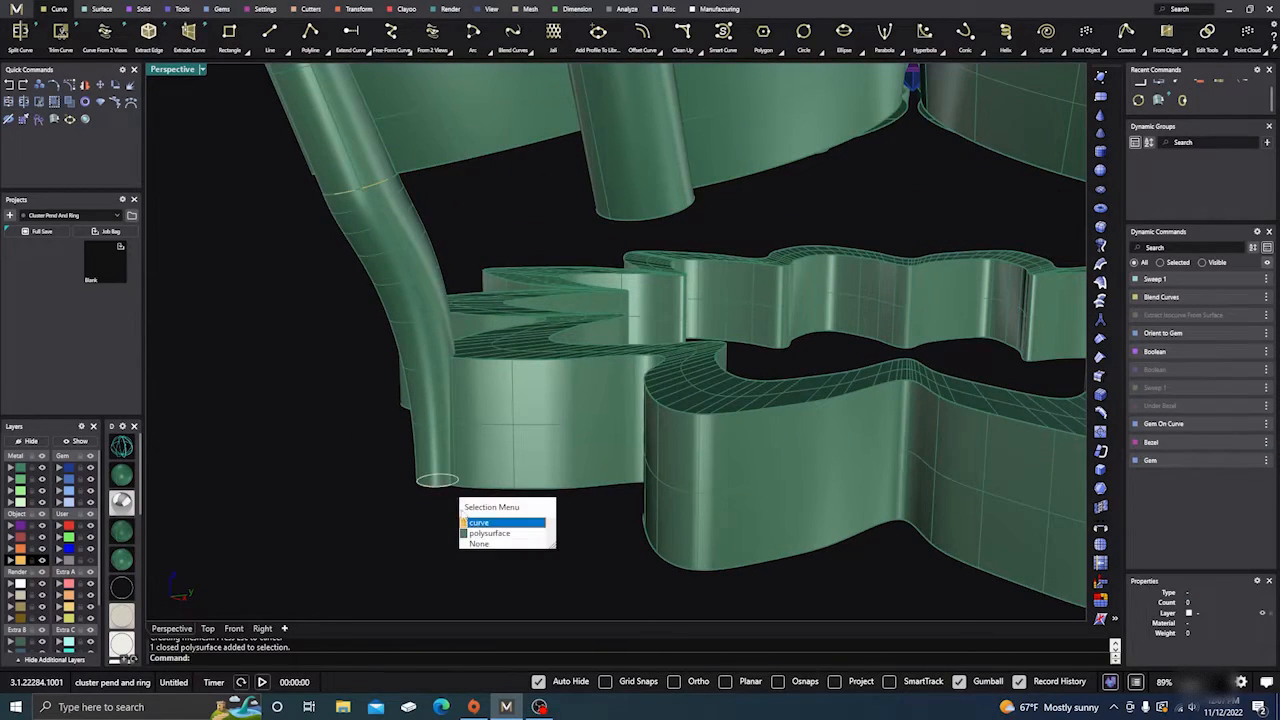
click(467, 524)
right_click(424, 514)
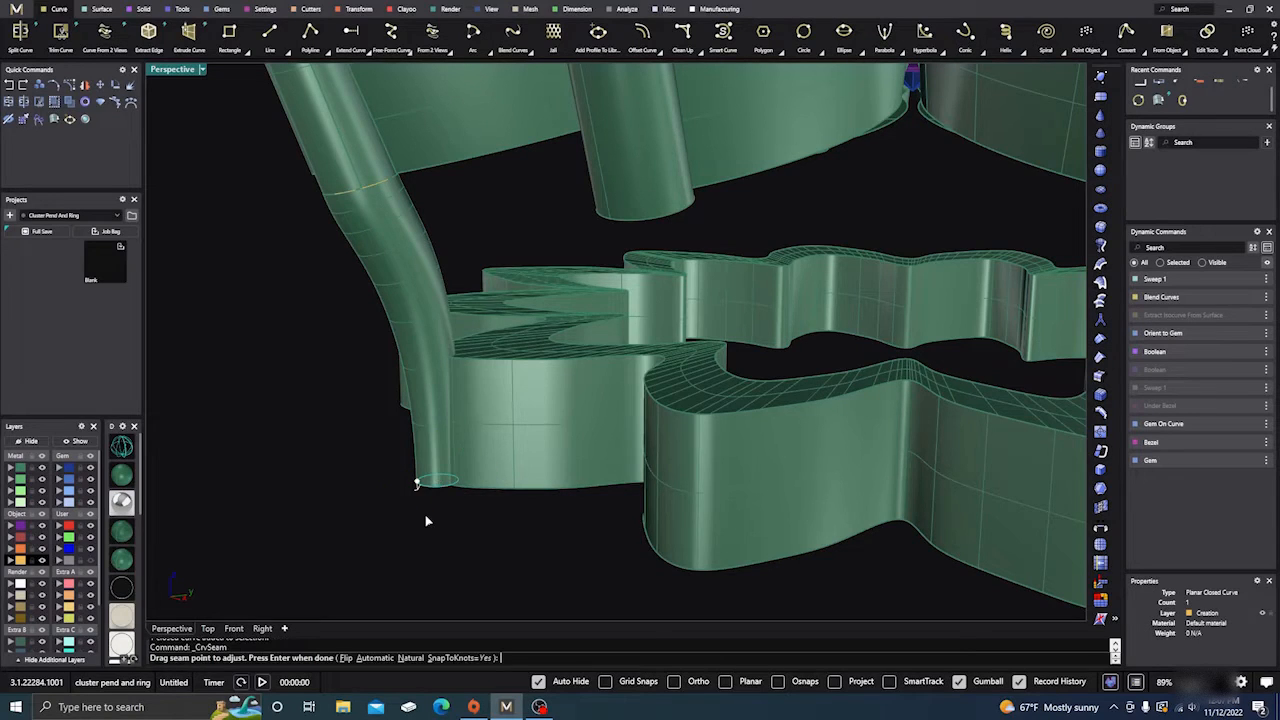
right_drag(426, 516, 461, 537)
scroll(451, 532, up, 5)
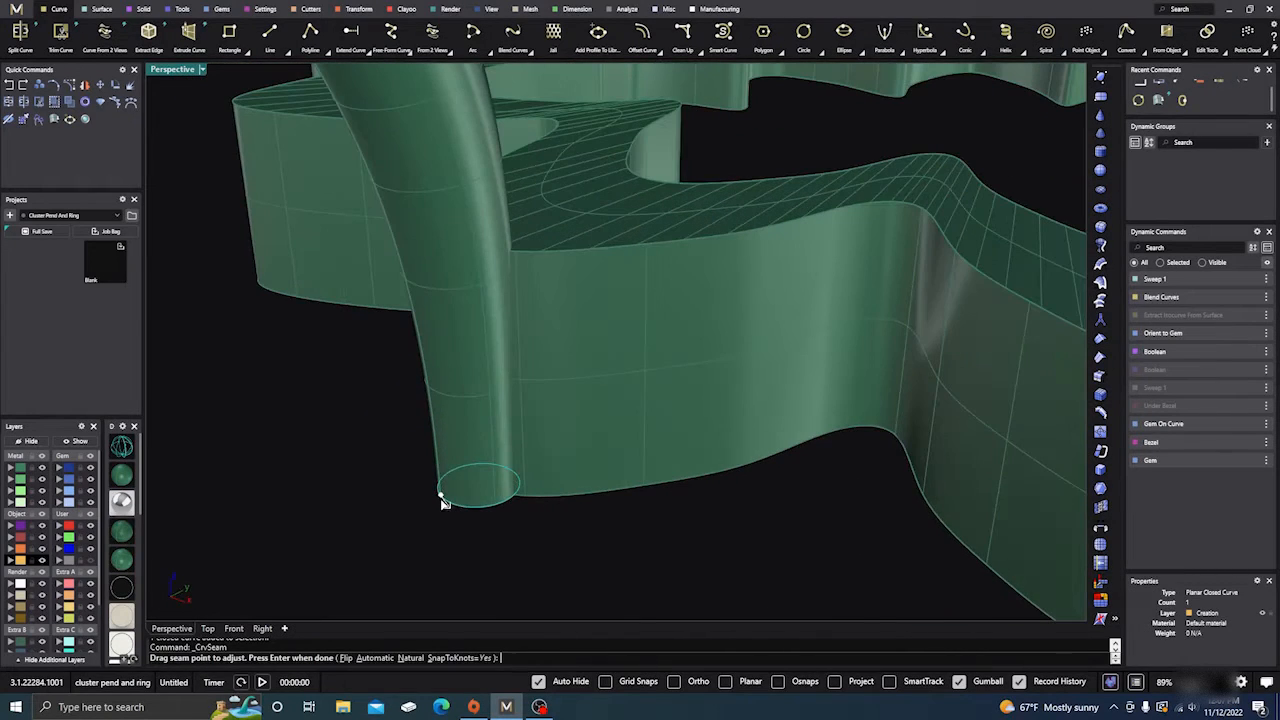
click(441, 496)
click(451, 505)
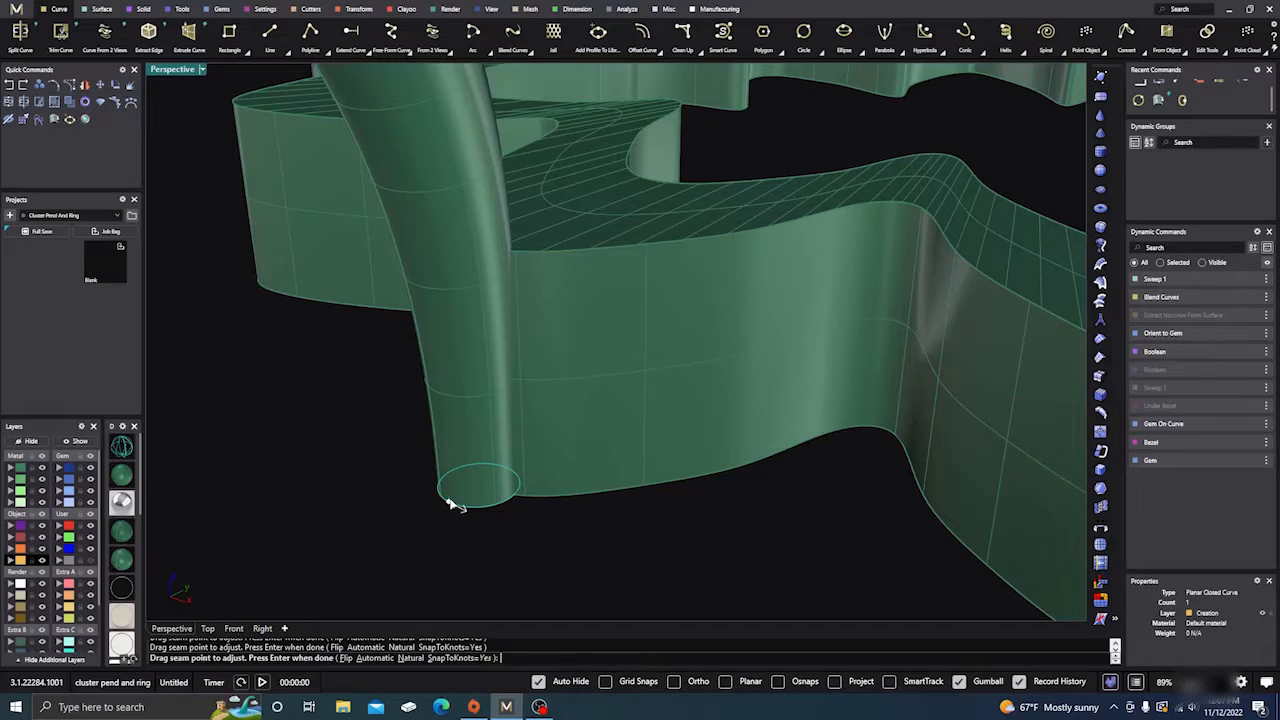
scroll(390, 547, down, 2)
right_click(384, 547)
scroll(384, 547, down, 4)
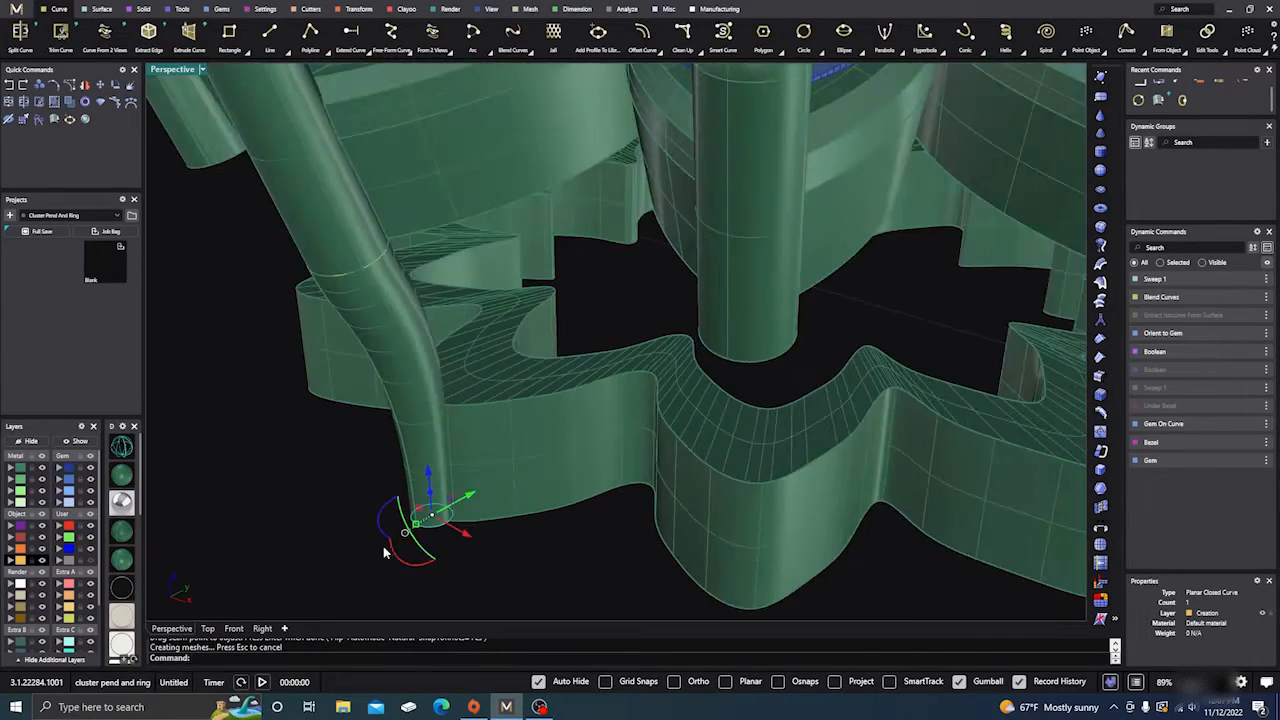
right_drag(385, 548, 491, 563)
scroll(444, 548, down, 5)
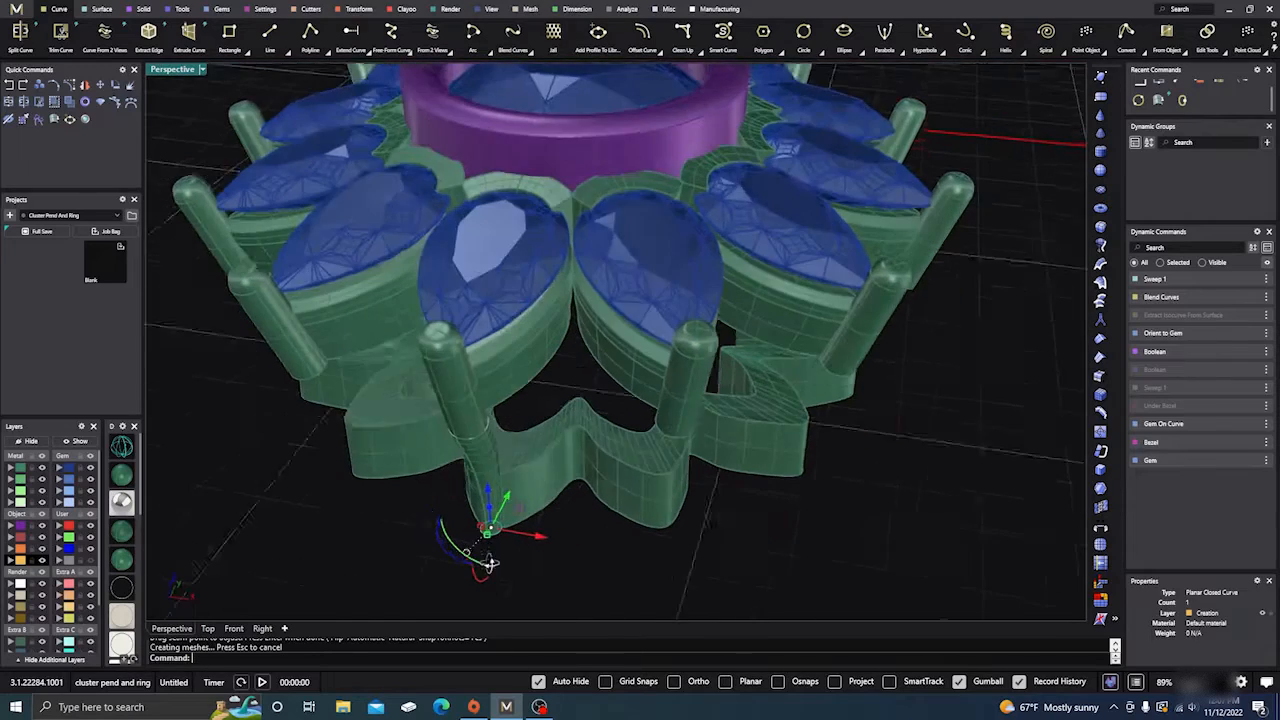
scroll(487, 540, up, 5)
scroll(485, 542, up, 4)
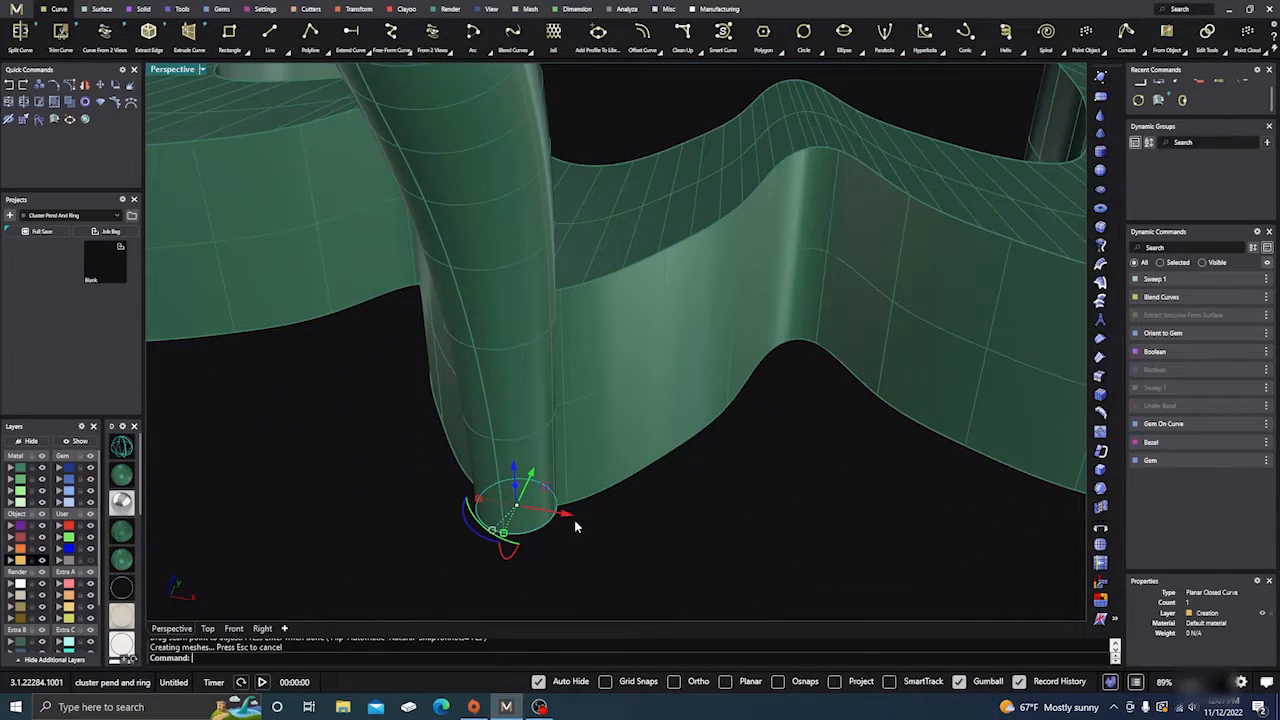
click(667, 510)
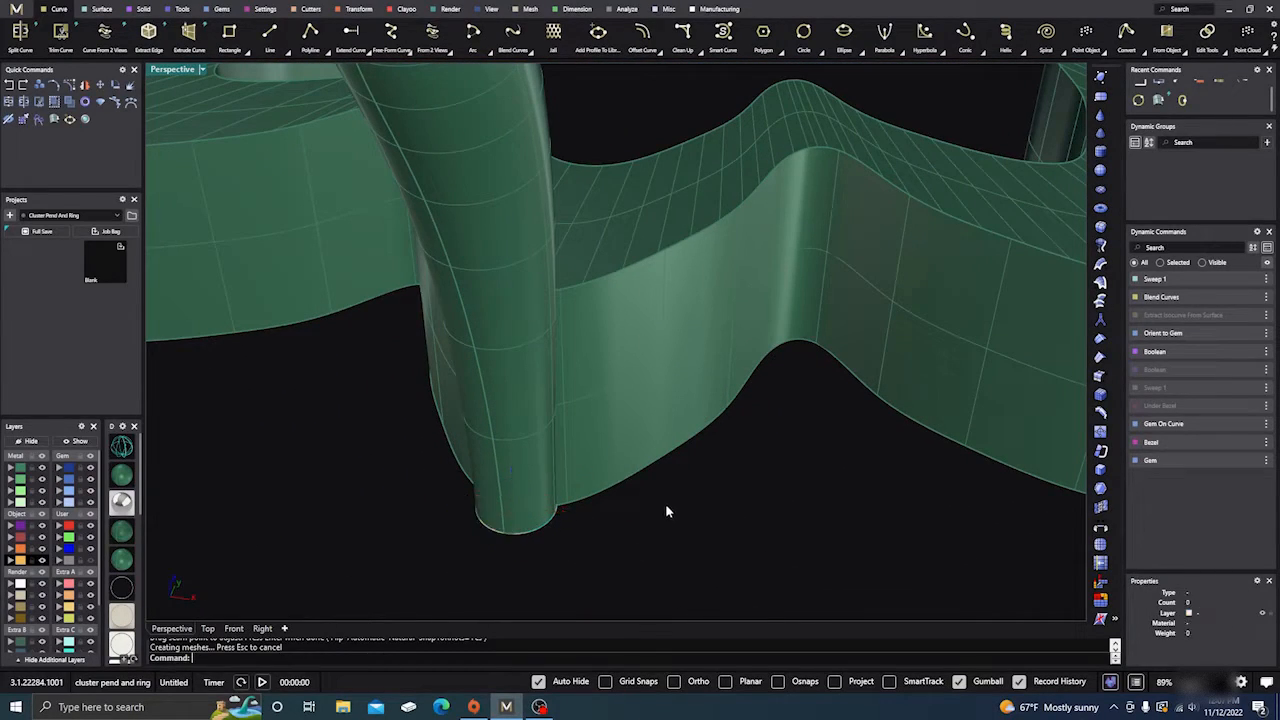
Enlarge the small lower profile circle slightly in its plane about its centre to thicken the support's lower end.
scroll(420, 468, down, 6)
right_drag(420, 468, 508, 518)
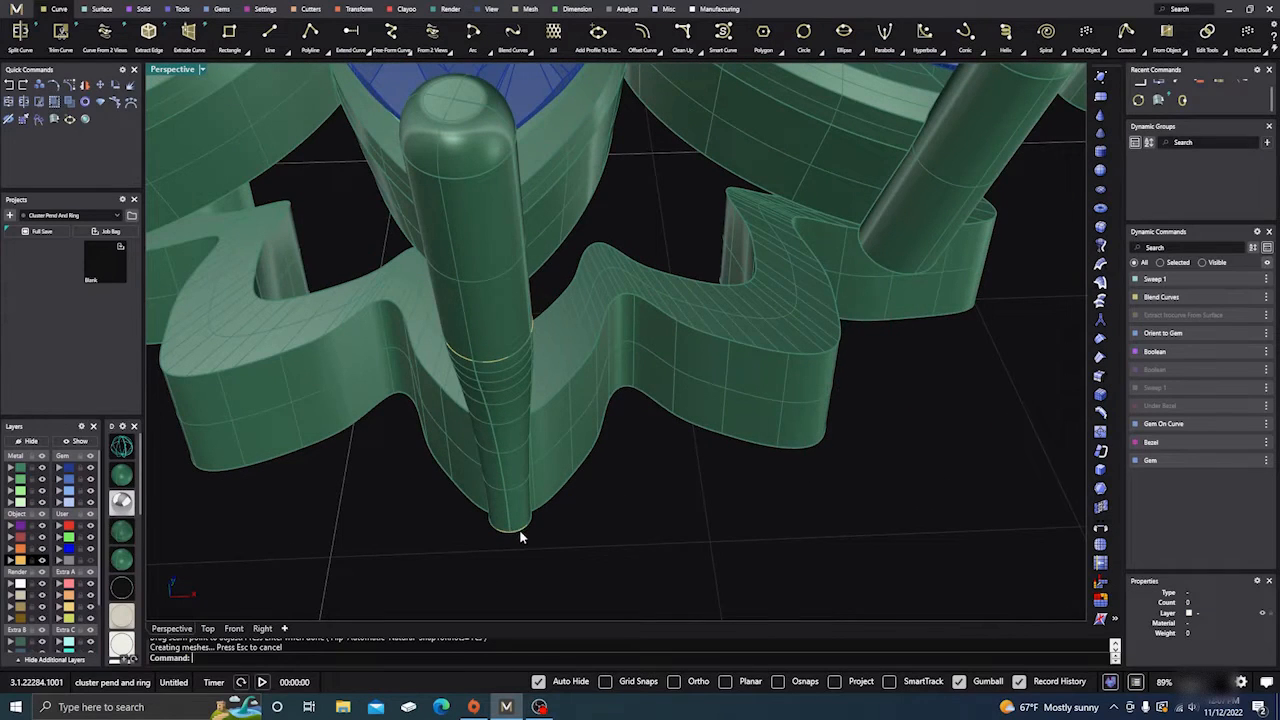
click(519, 532)
click(558, 567)
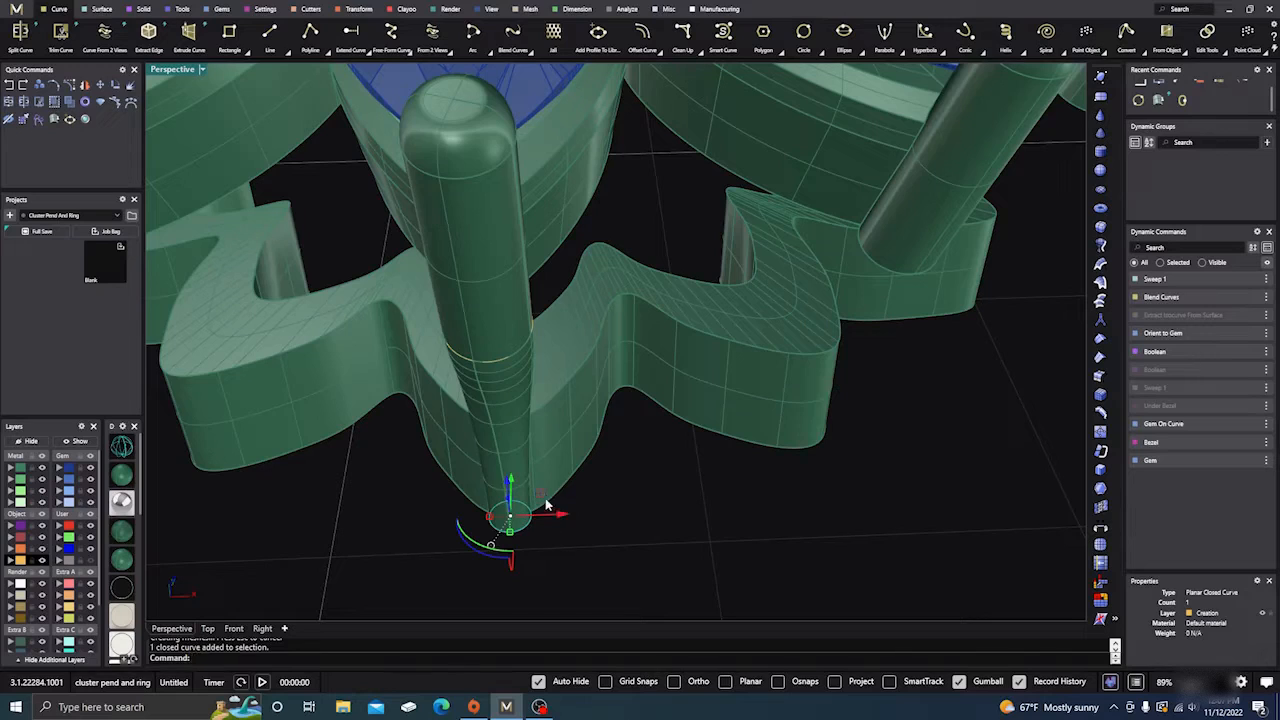
drag(543, 498, 543, 508)
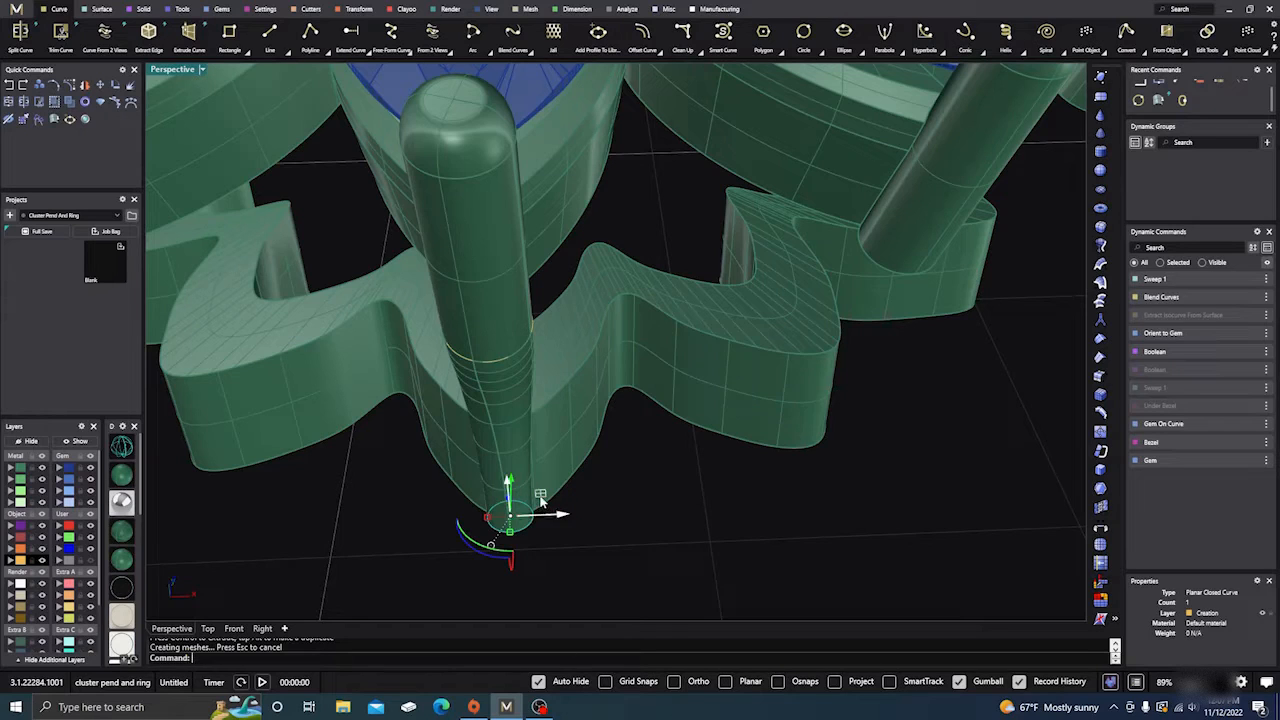
right_drag(540, 570, 496, 588)
scroll(521, 485, up, 3)
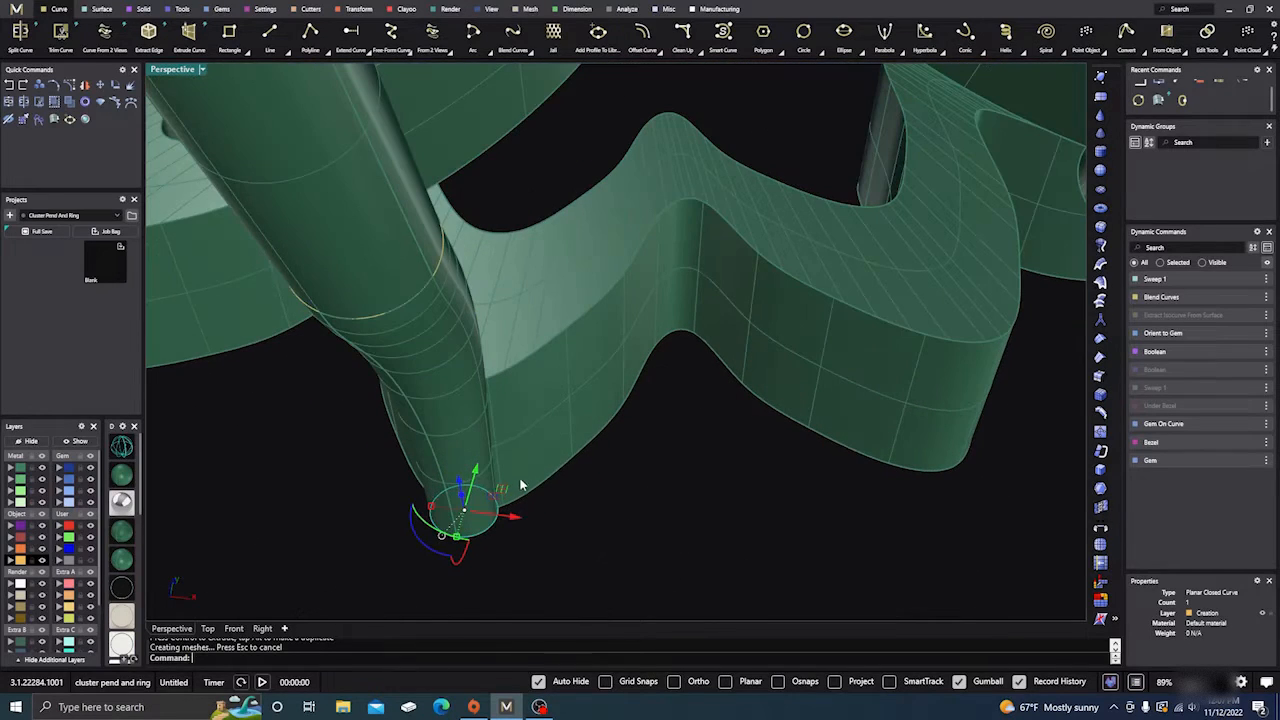
drag(505, 490, 517, 491)
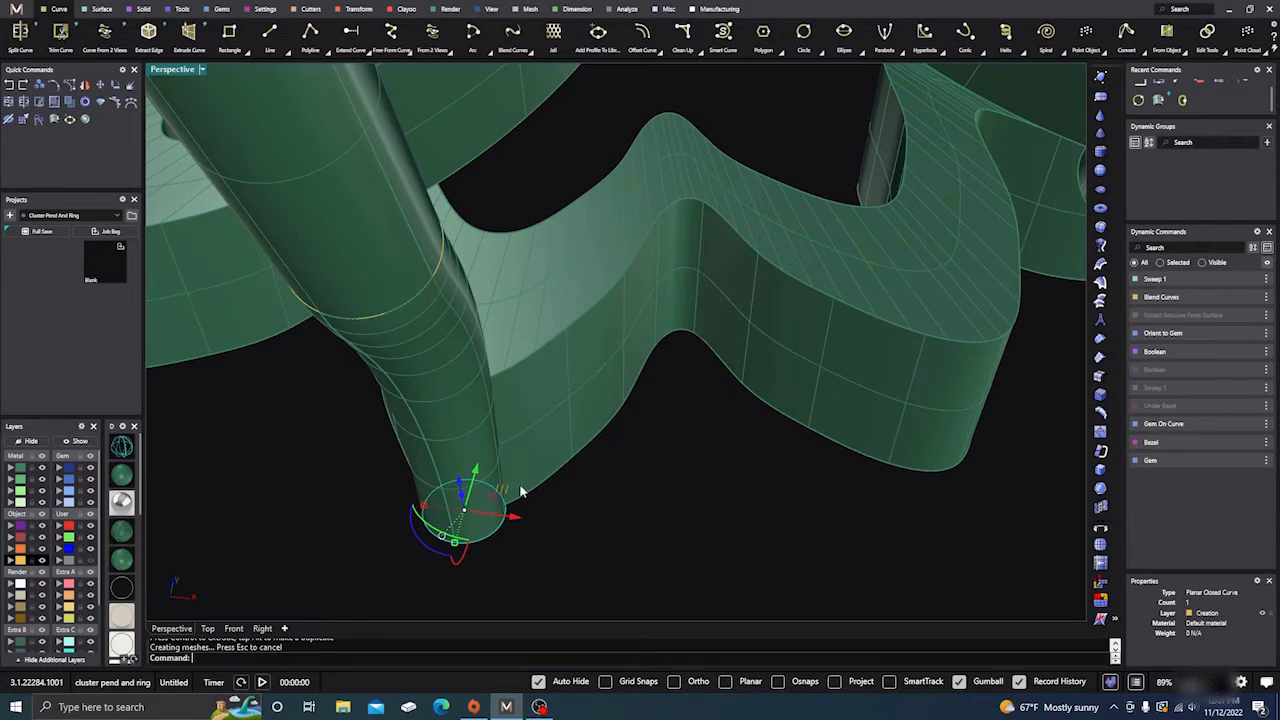
right_drag(517, 491, 723, 481)
scroll(471, 484, down, 7)
click(786, 474)
In a shaded Top view, polar array the swept support about the origin with 12 items over 360 degrees.
scroll(750, 436, down, 6)
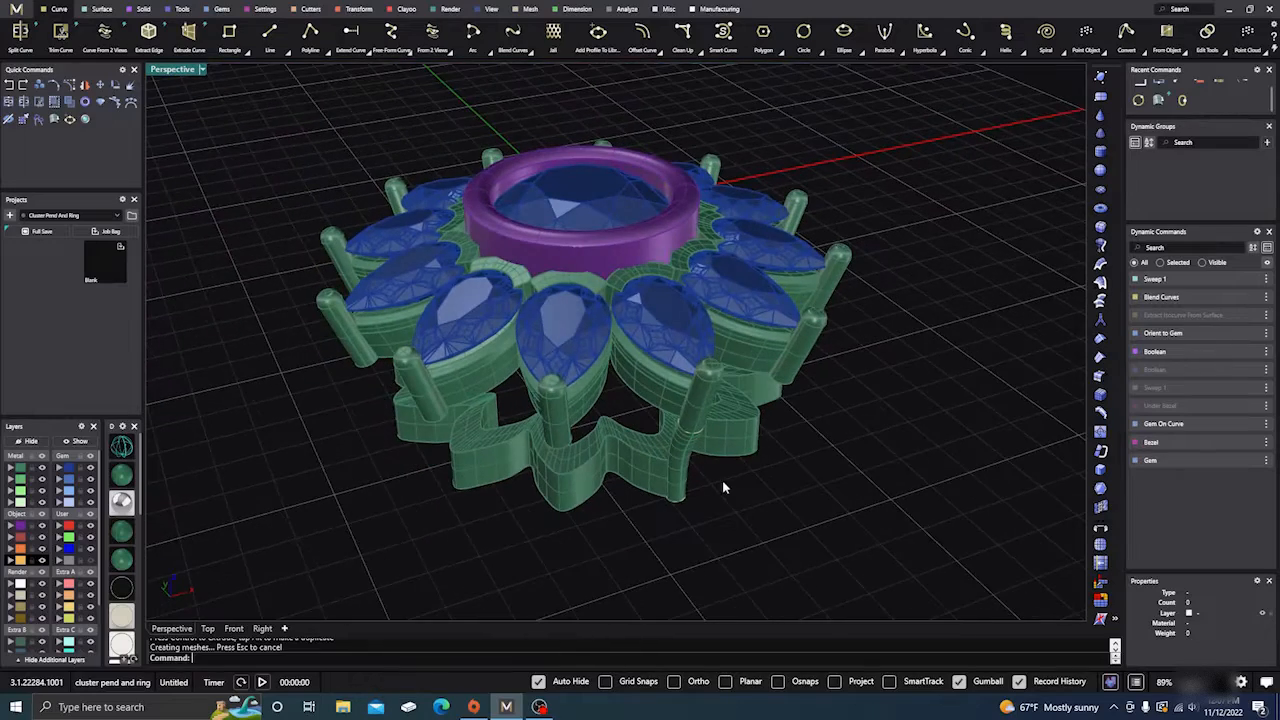
click(692, 456)
right_drag(766, 524, 740, 560)
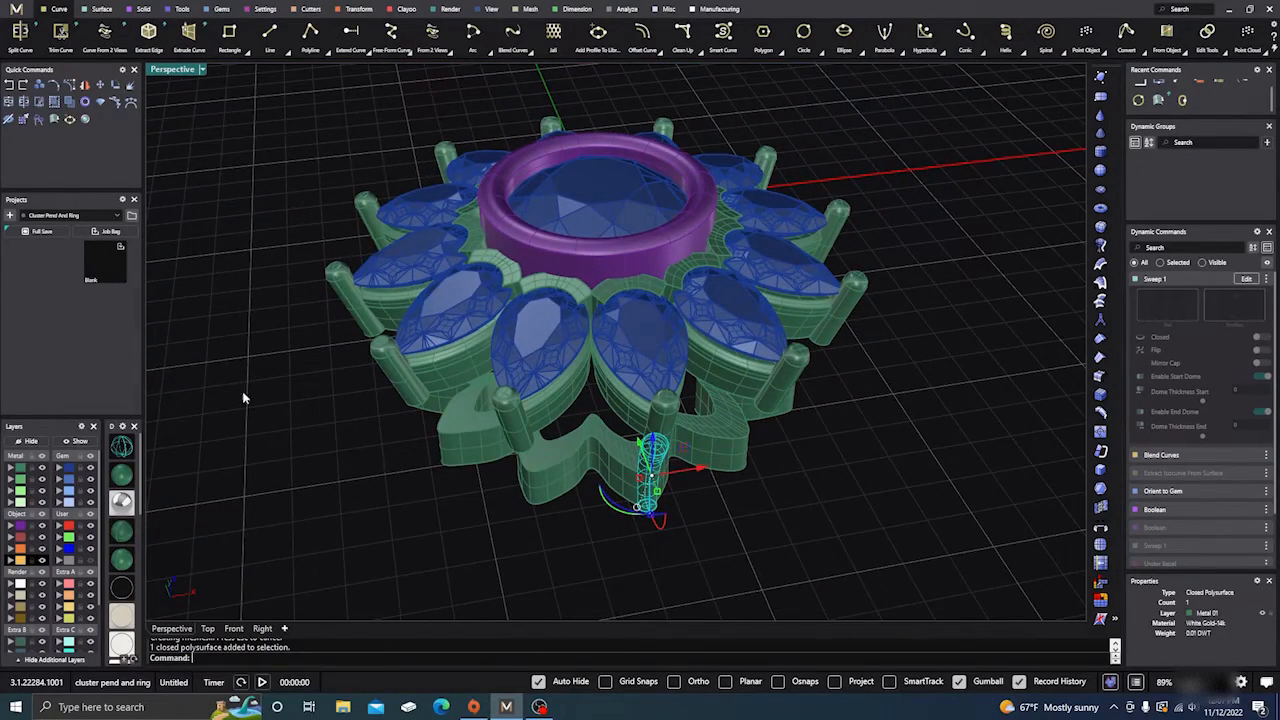
click(205, 630)
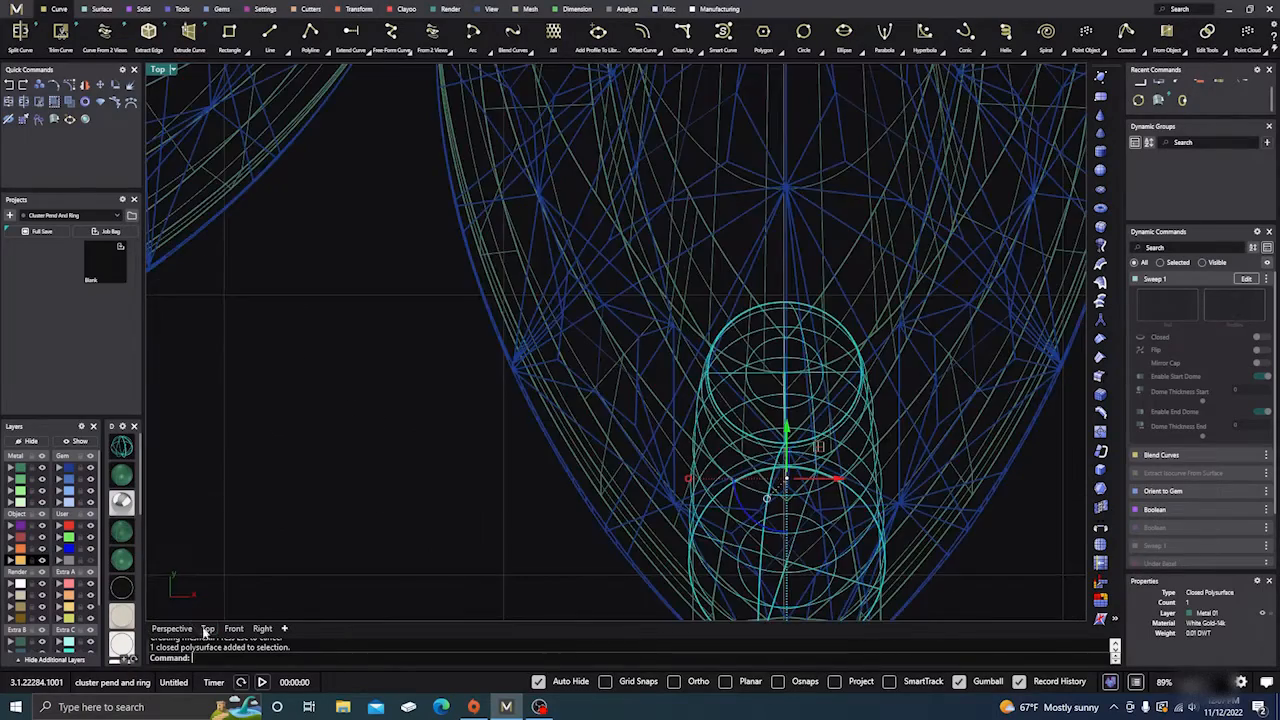
scroll(315, 488, down, 6)
click(121, 475)
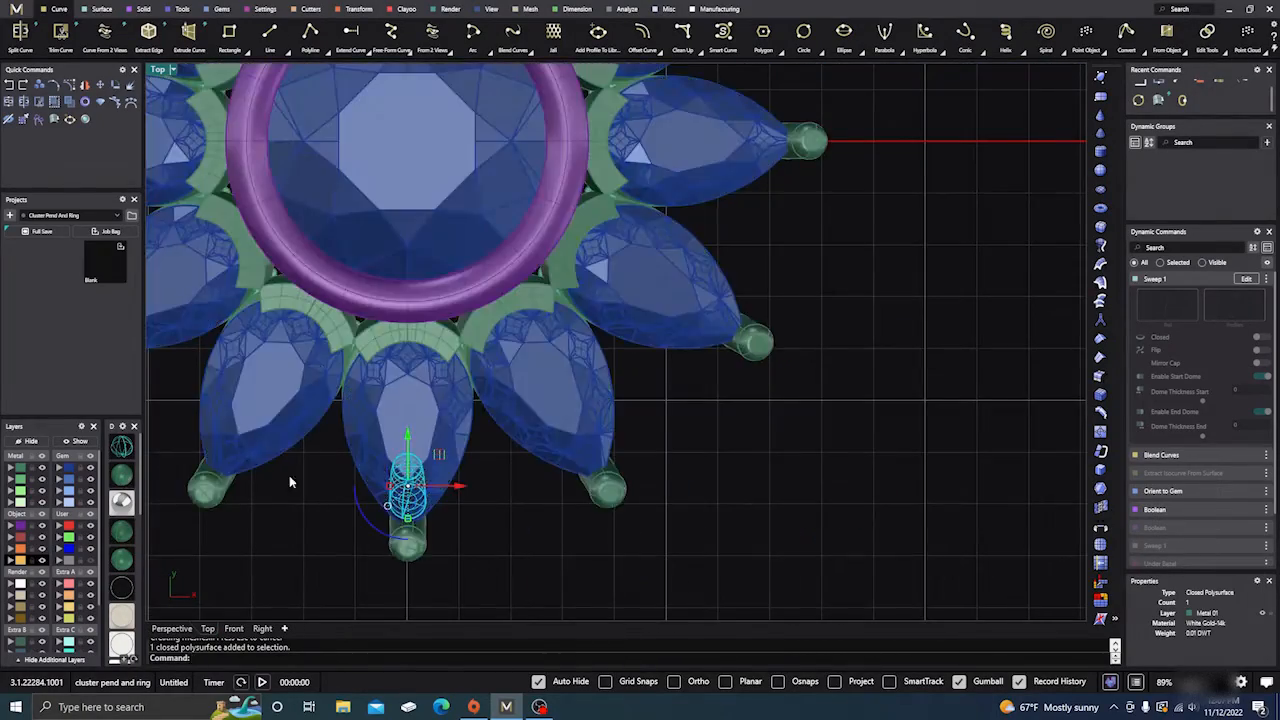
scroll(599, 532, down, 3)
right_drag(706, 534, 773, 558)
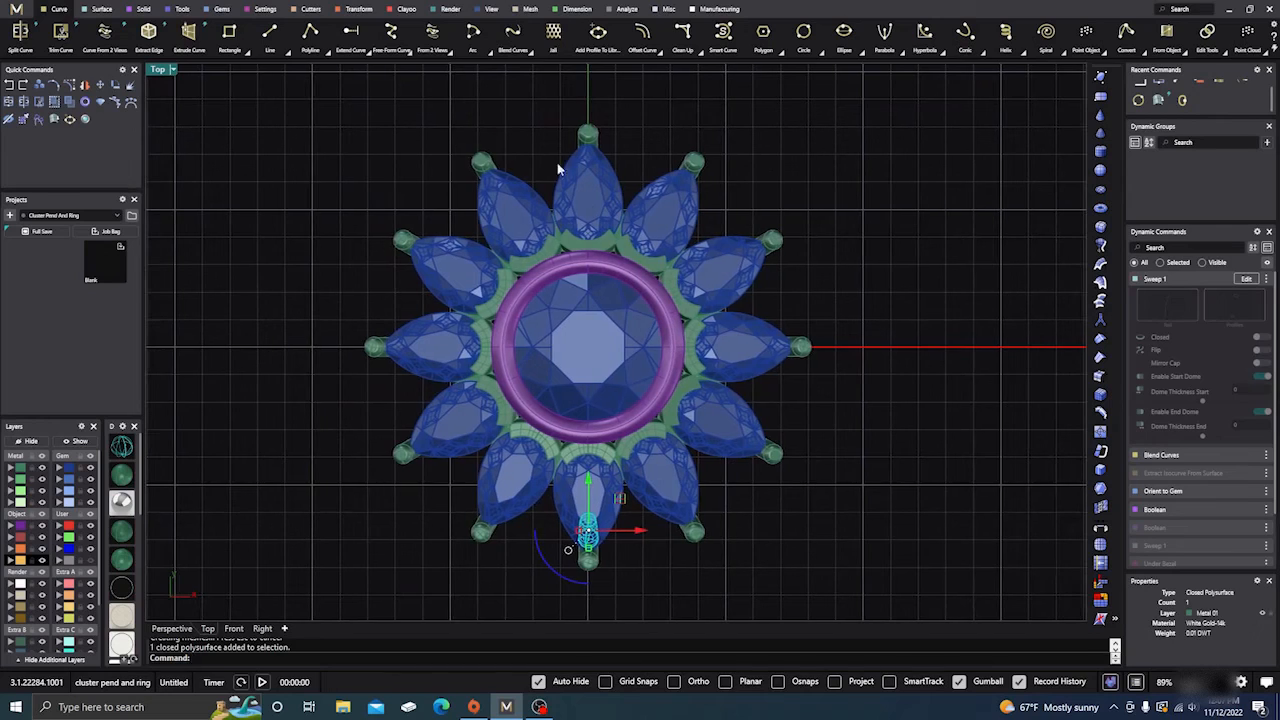
click(357, 9)
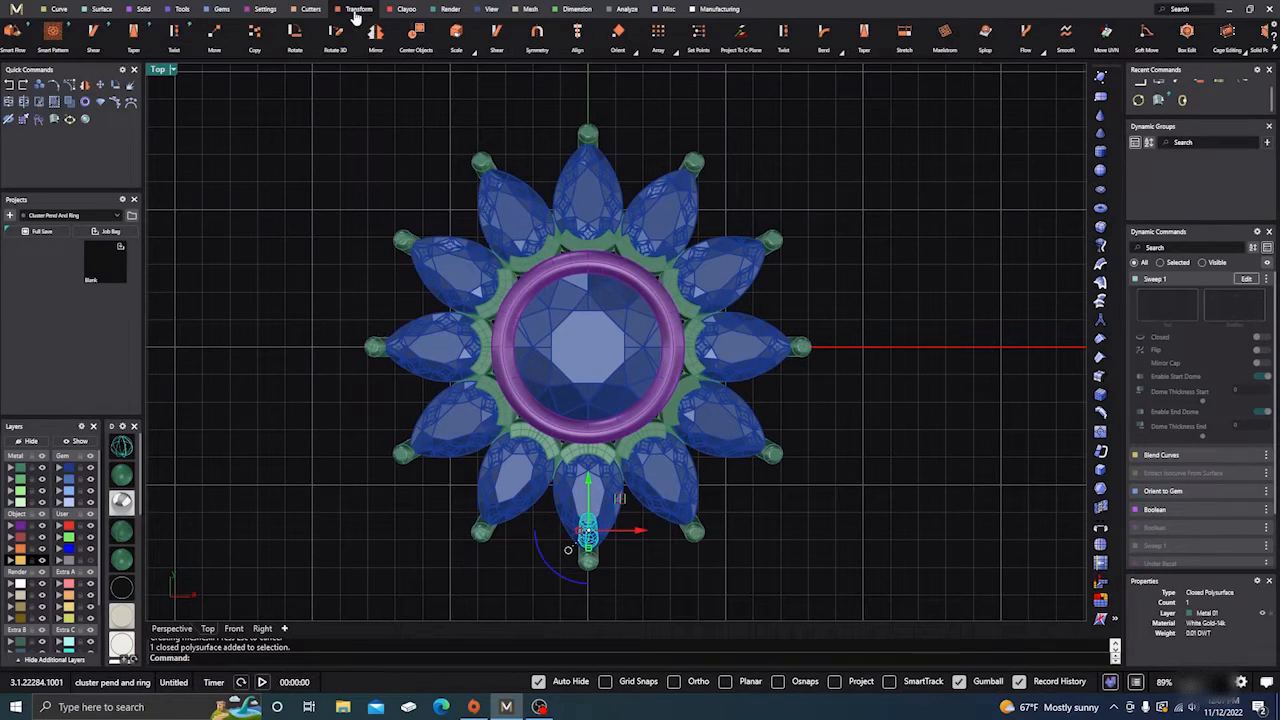
click(676, 50)
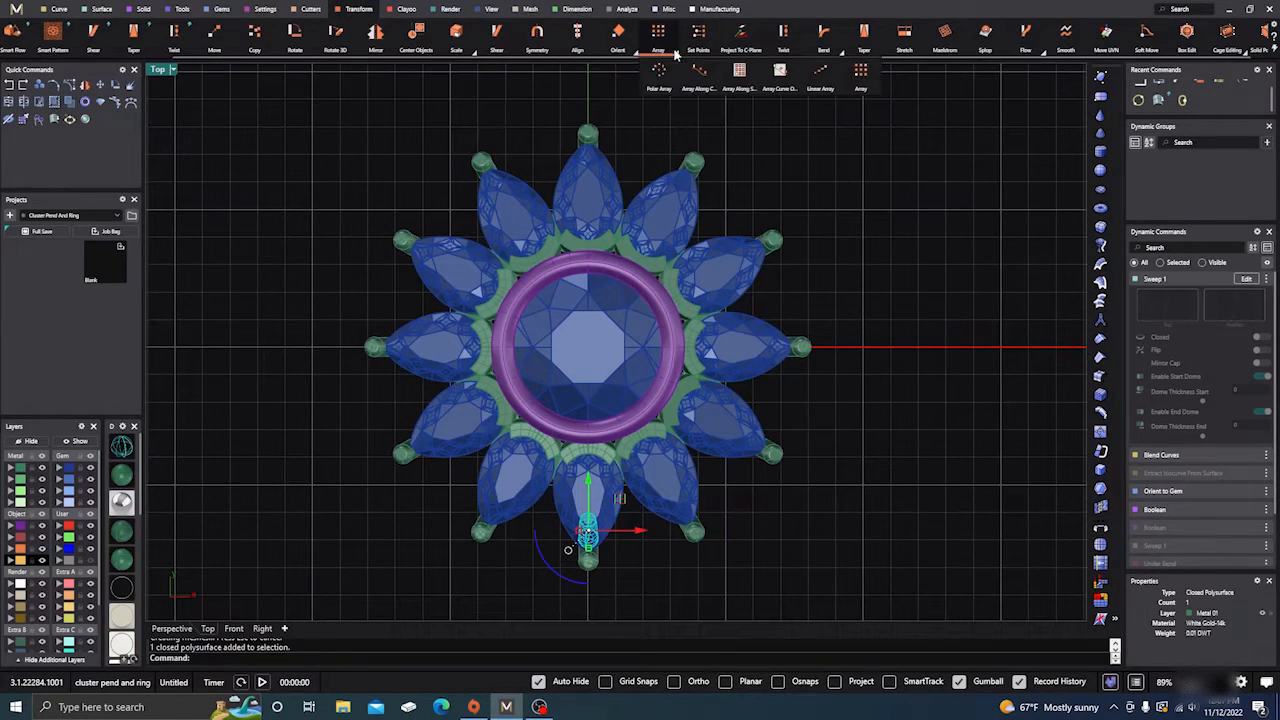
click(664, 75)
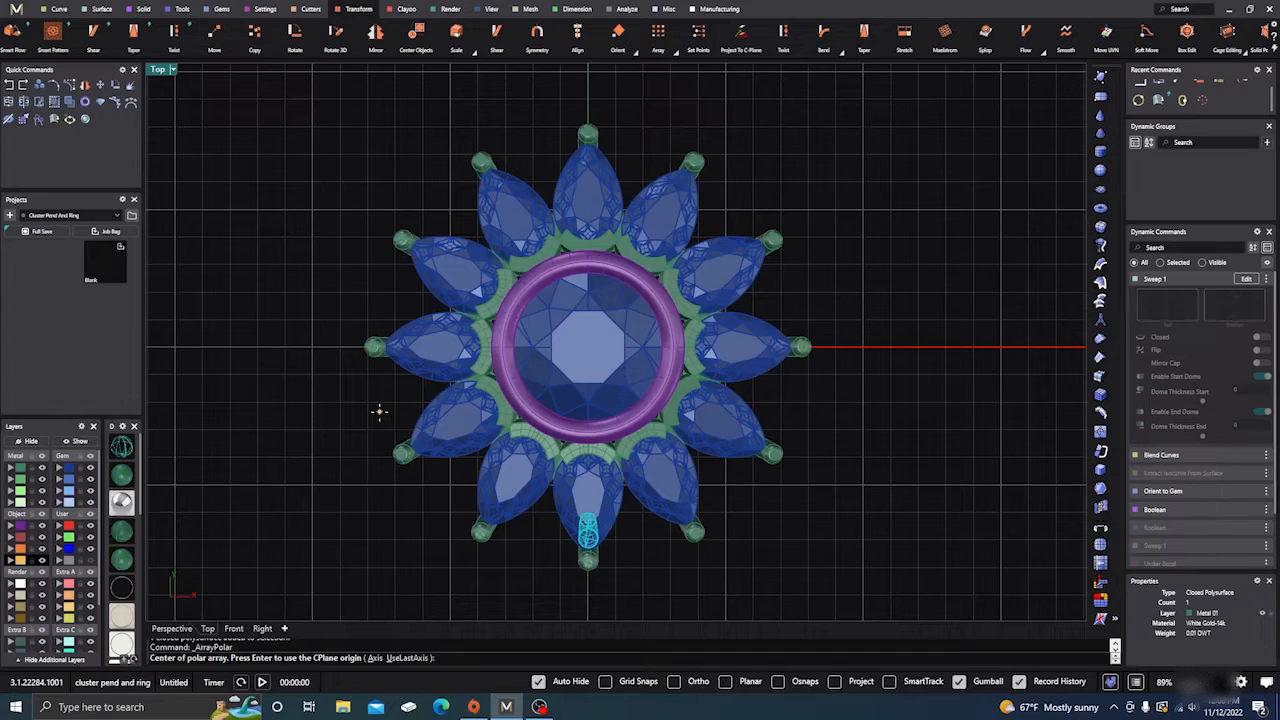
key(Return)
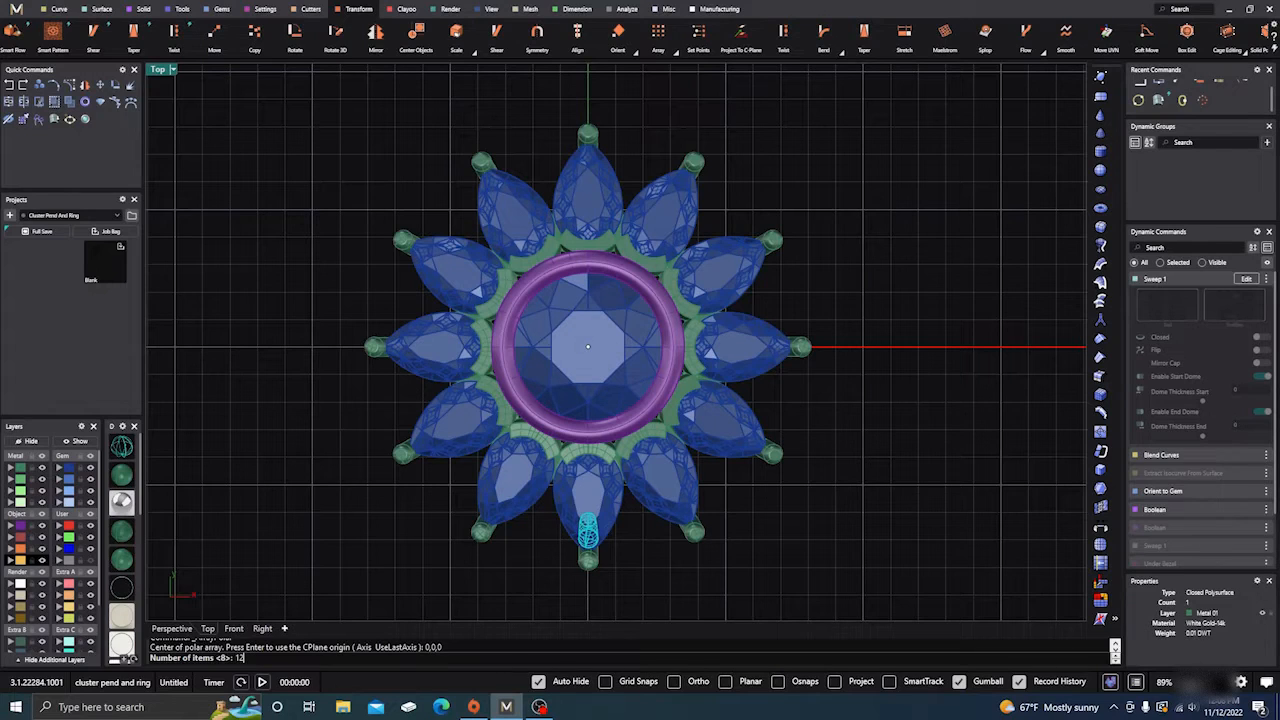
key(Return)
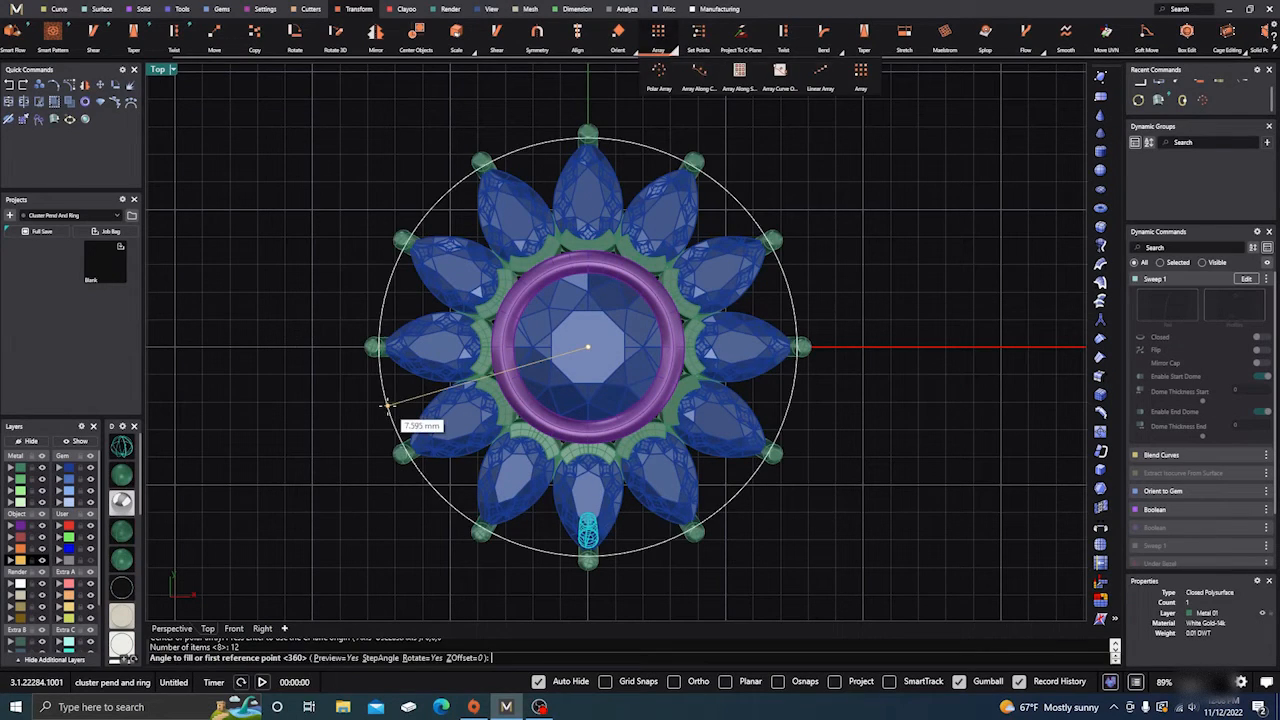
key(Return)
key(Return)
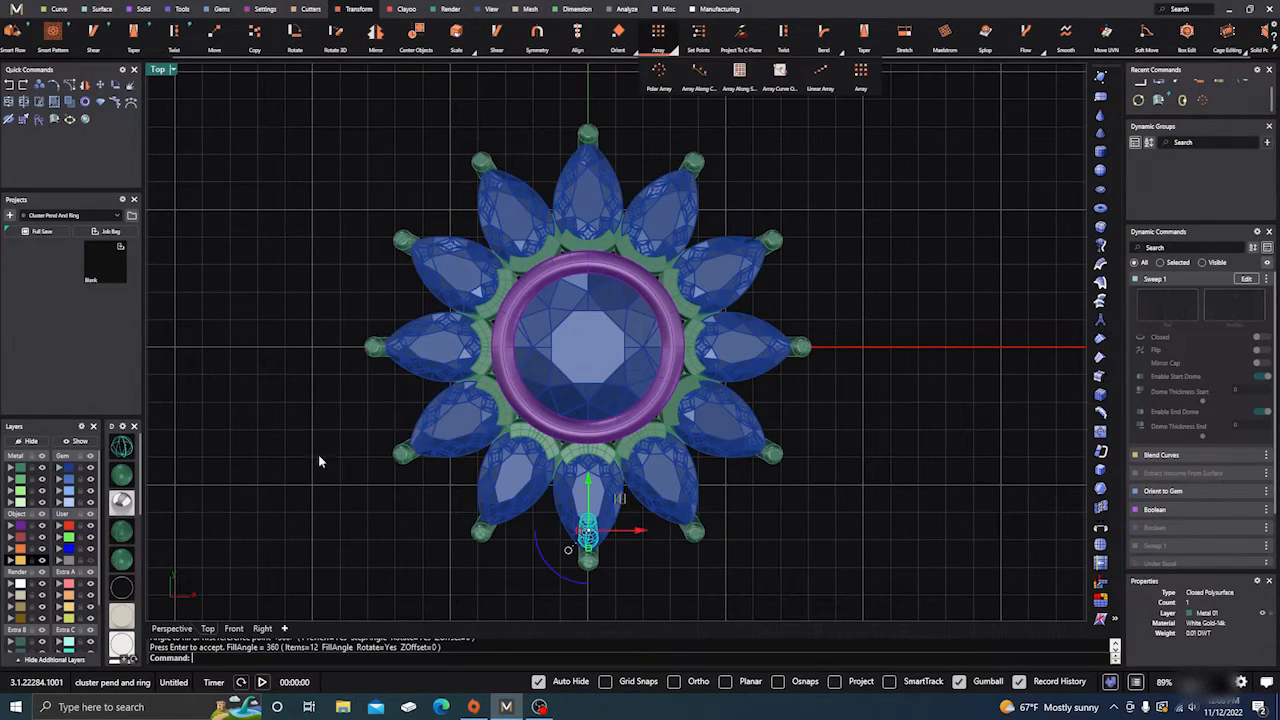
In Front view, select the lower petal frame together with the small profile circle and raise both toward the gem settings.
click(160, 627)
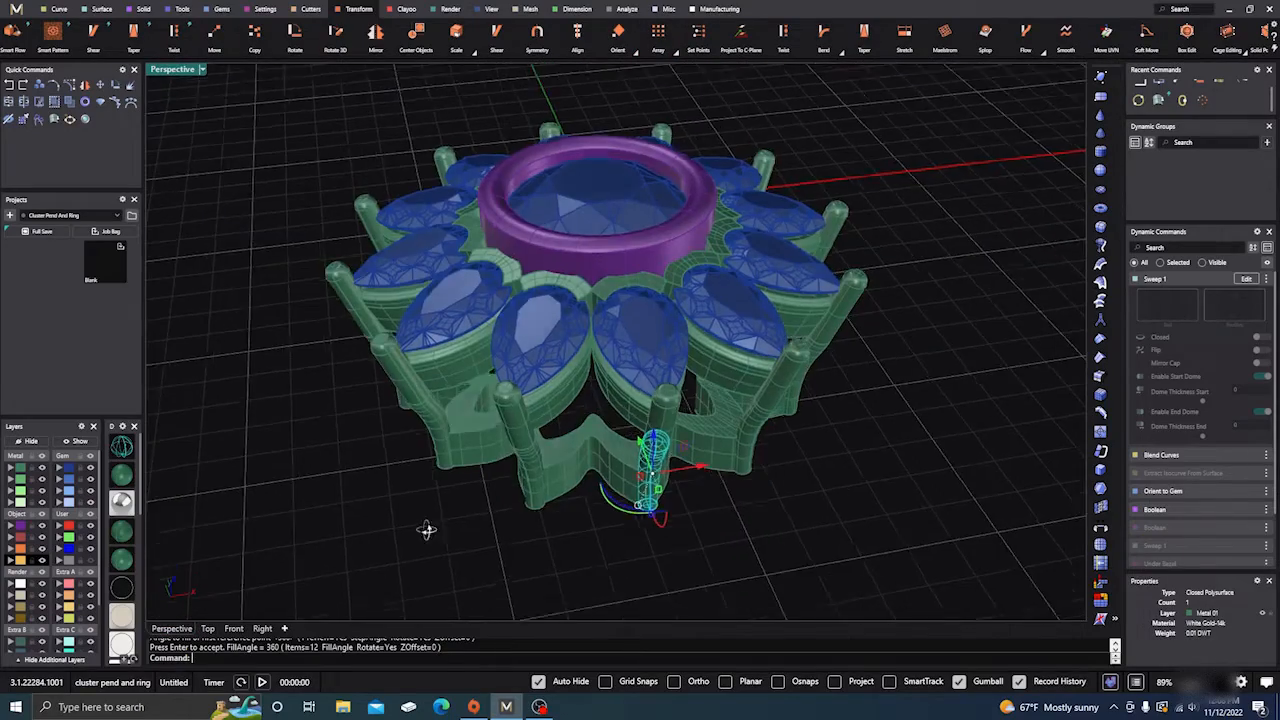
click(401, 511)
right_drag(429, 520, 440, 466)
click(233, 629)
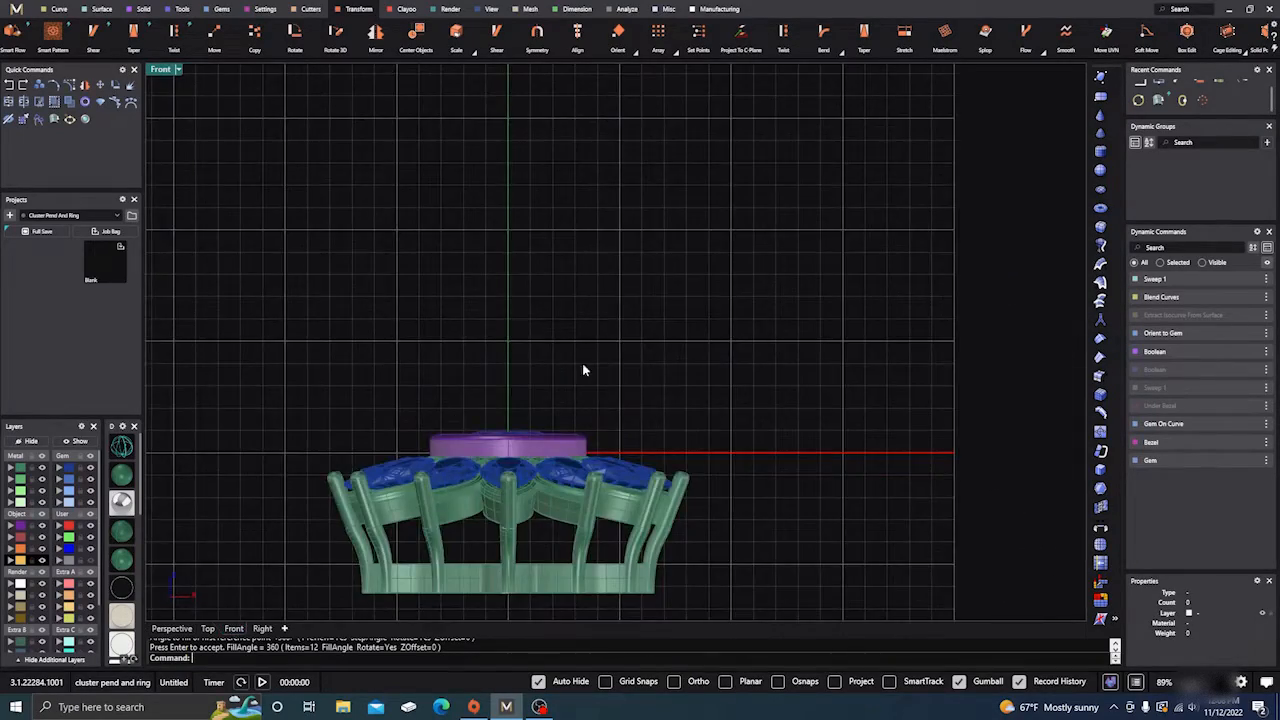
scroll(583, 364, down, 6)
scroll(542, 459, up, 12)
right_drag(590, 471, 605, 407)
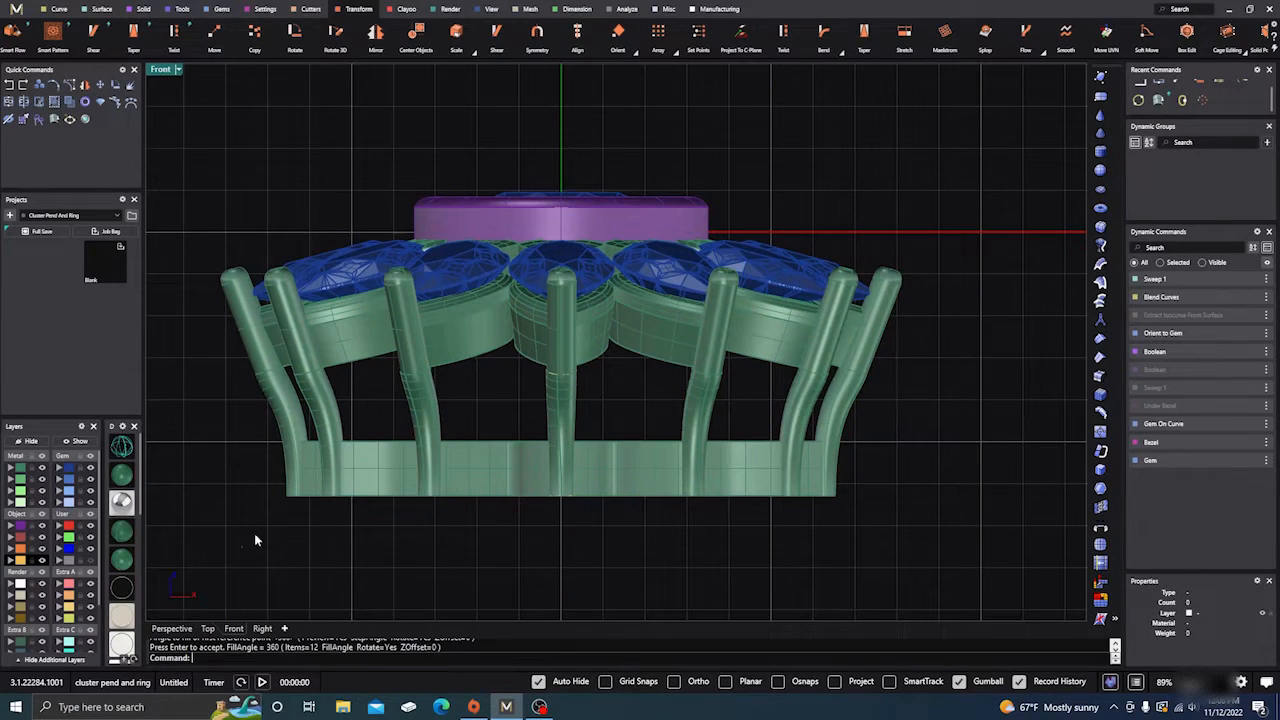
drag(255, 540, 935, 425)
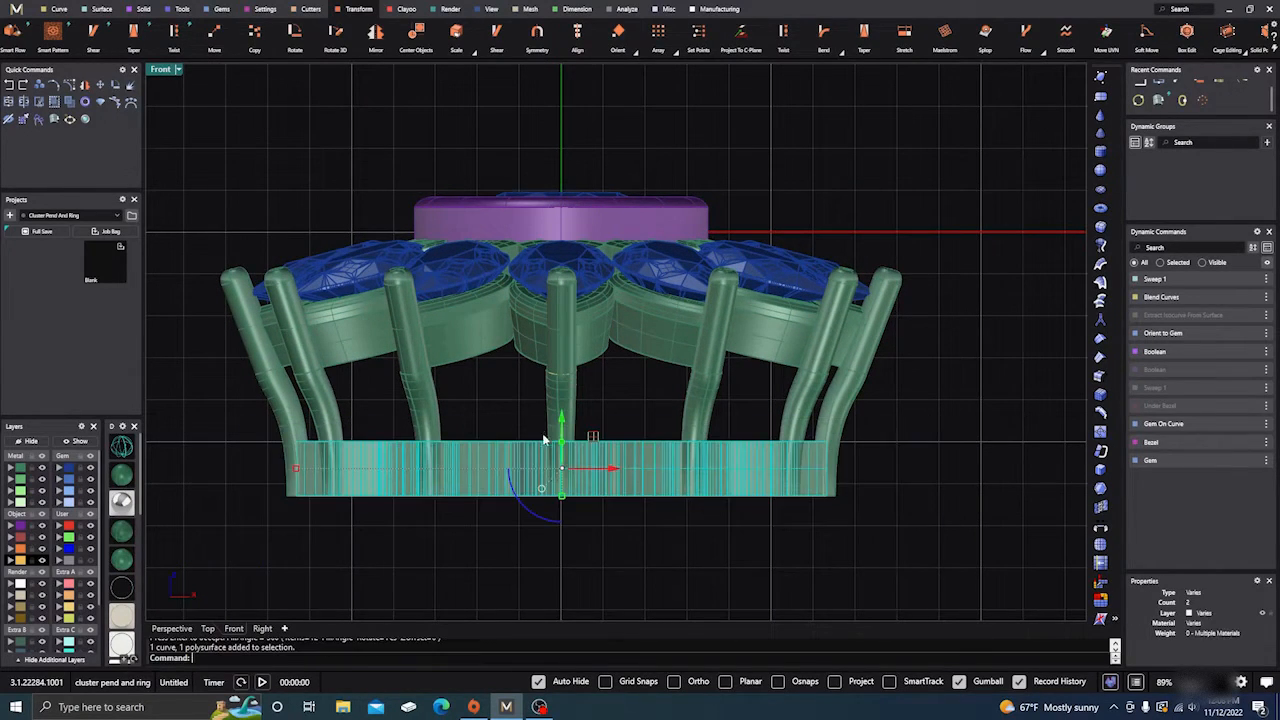
drag(564, 424, 570, 397)
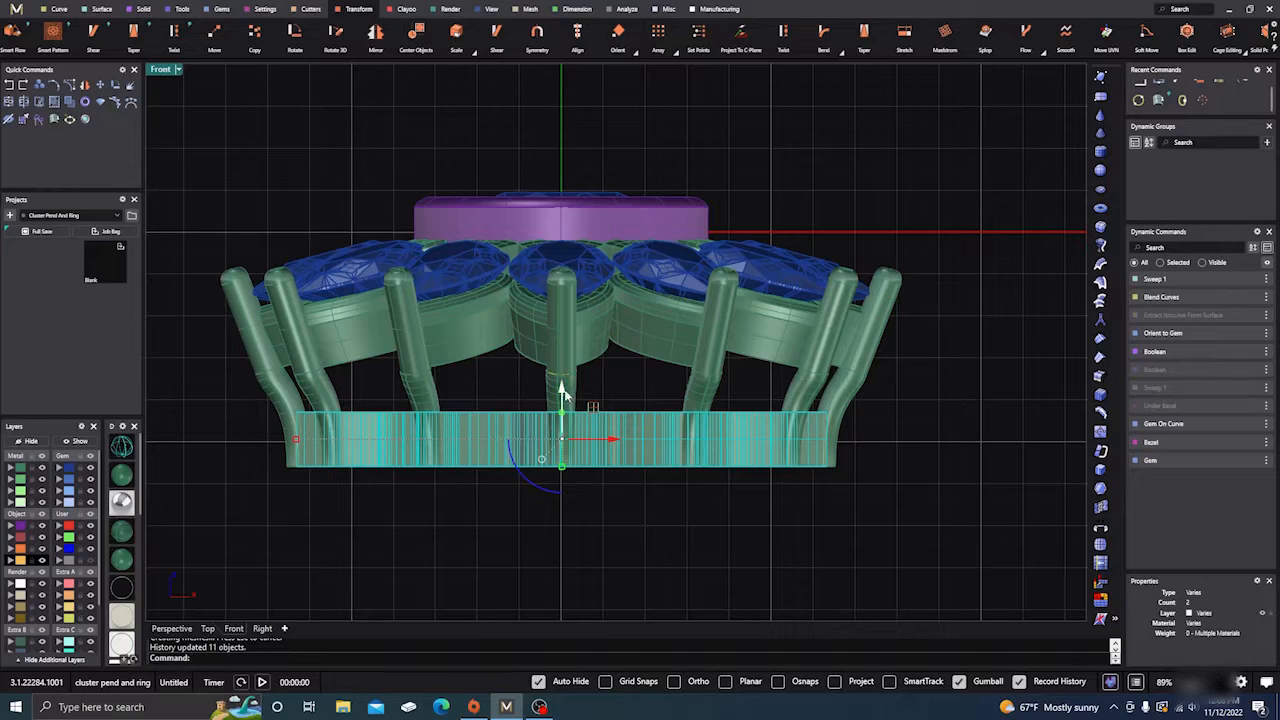
drag(562, 390, 563, 375)
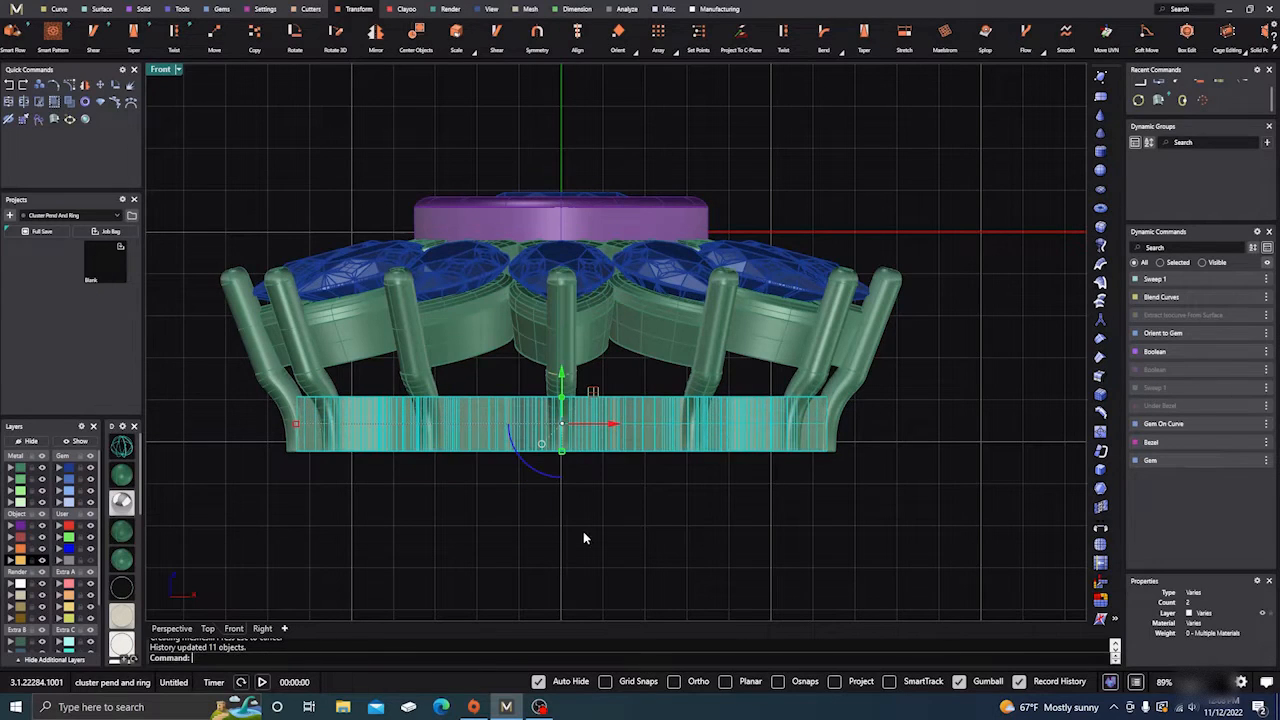
right_drag(584, 535, 553, 544)
Shade the Right view, clear the selection, and examine the shortened supports and raised frame from the side and in Perspective.
click(262, 628)
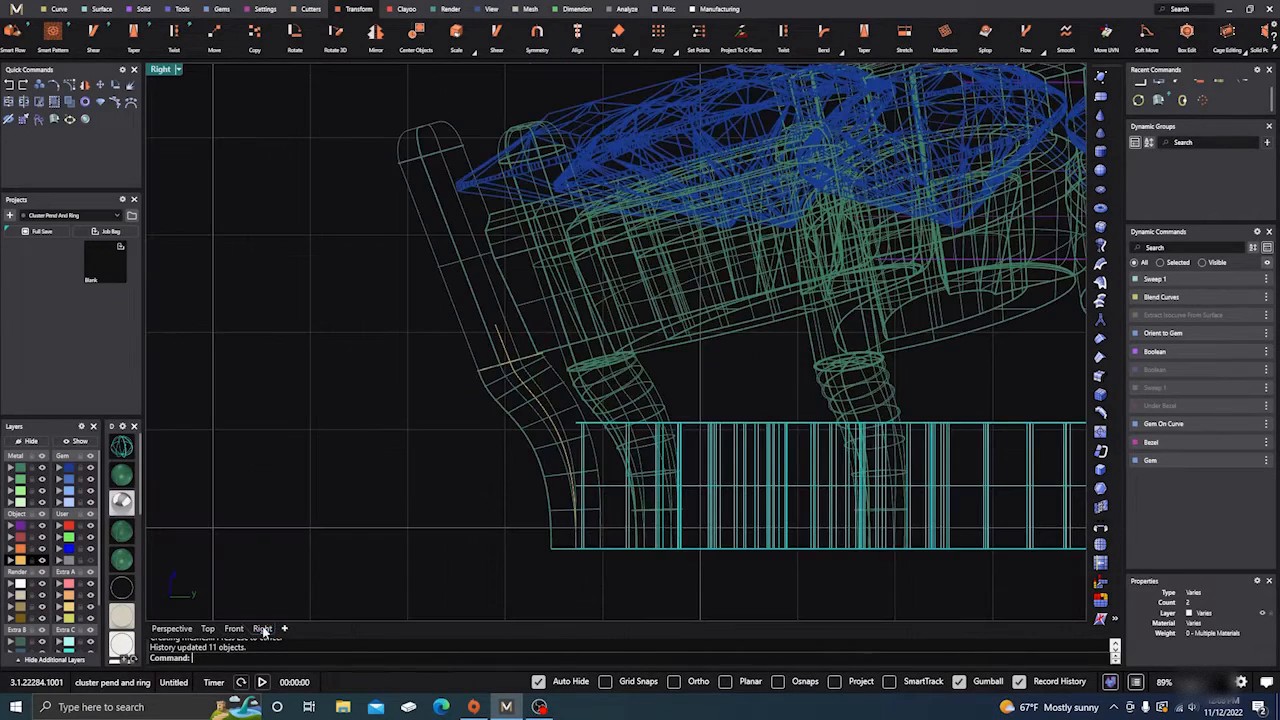
click(121, 474)
click(279, 449)
scroll(286, 443, down, 5)
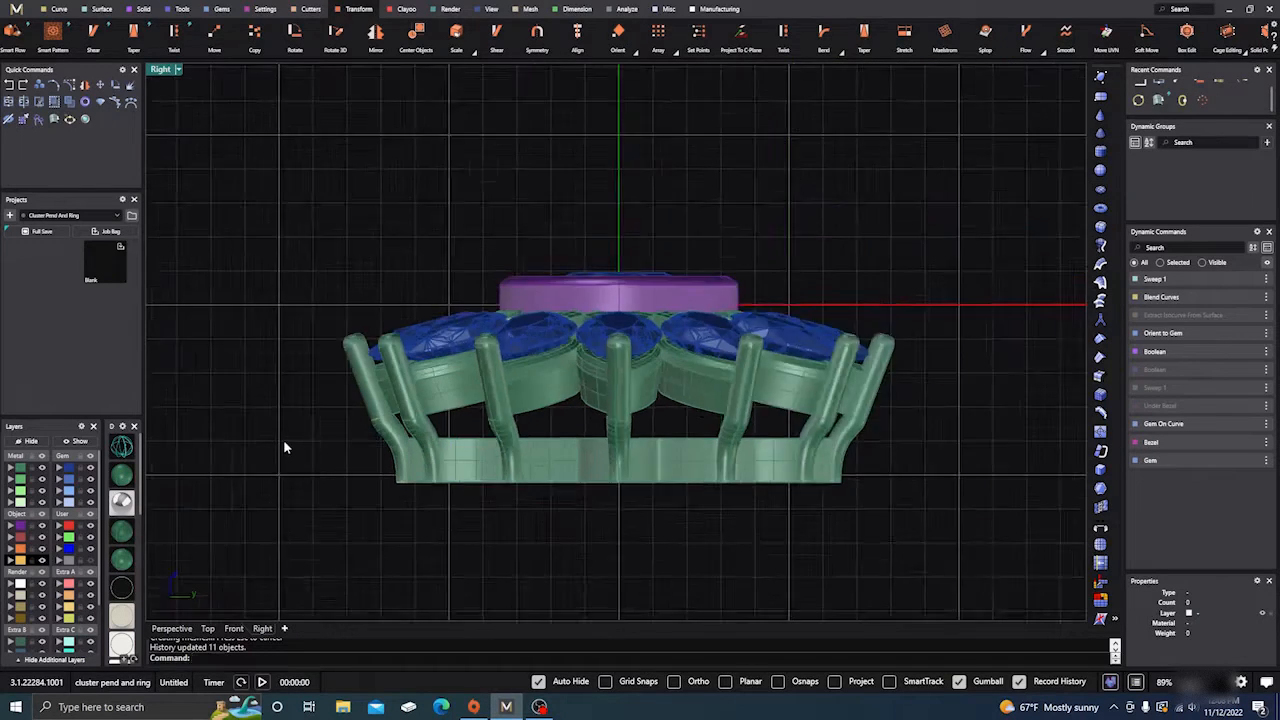
click(171, 628)
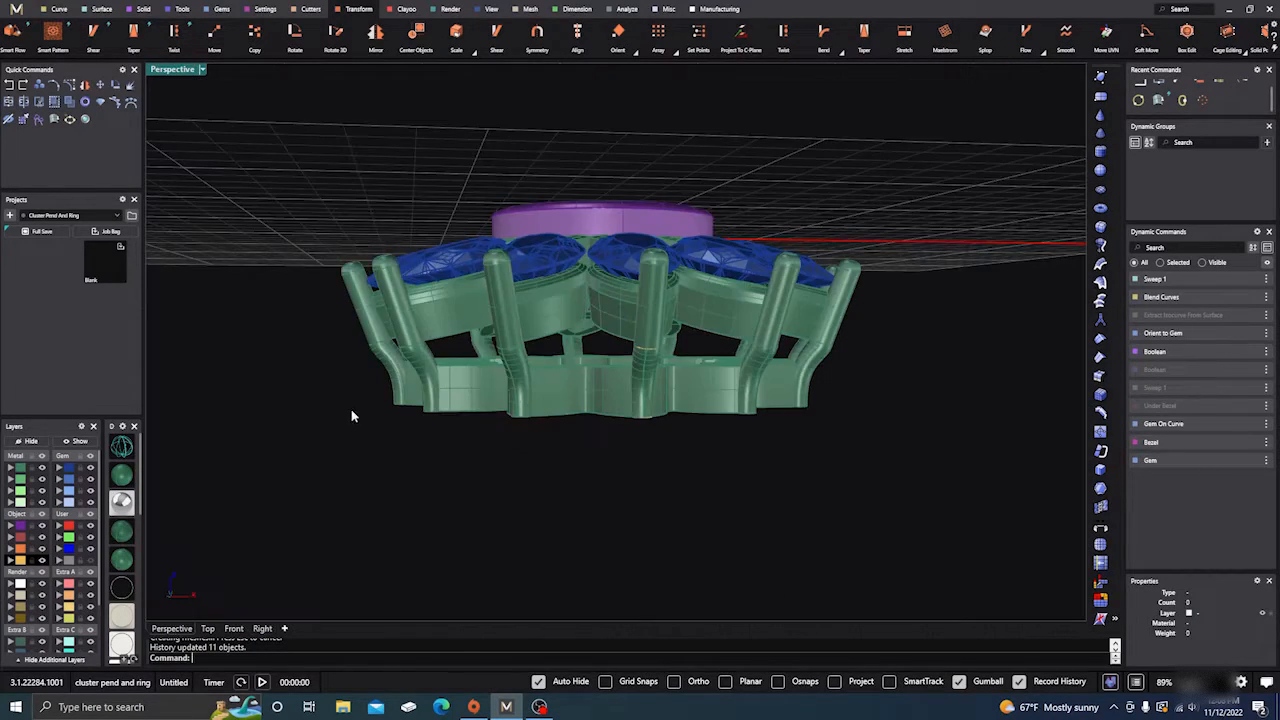
right_drag(351, 409, 318, 513)
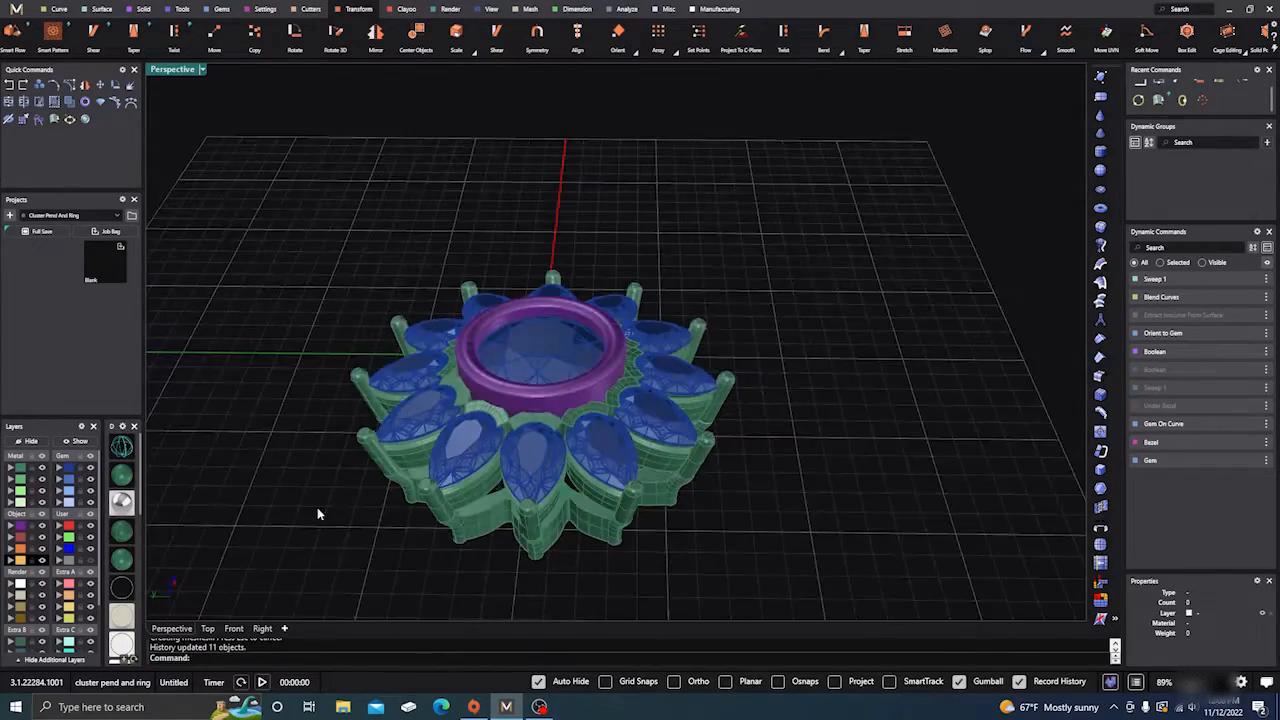
Preview the flower cluster in rendered display, restore the shaded display, and show it in Top view.
click(121, 501)
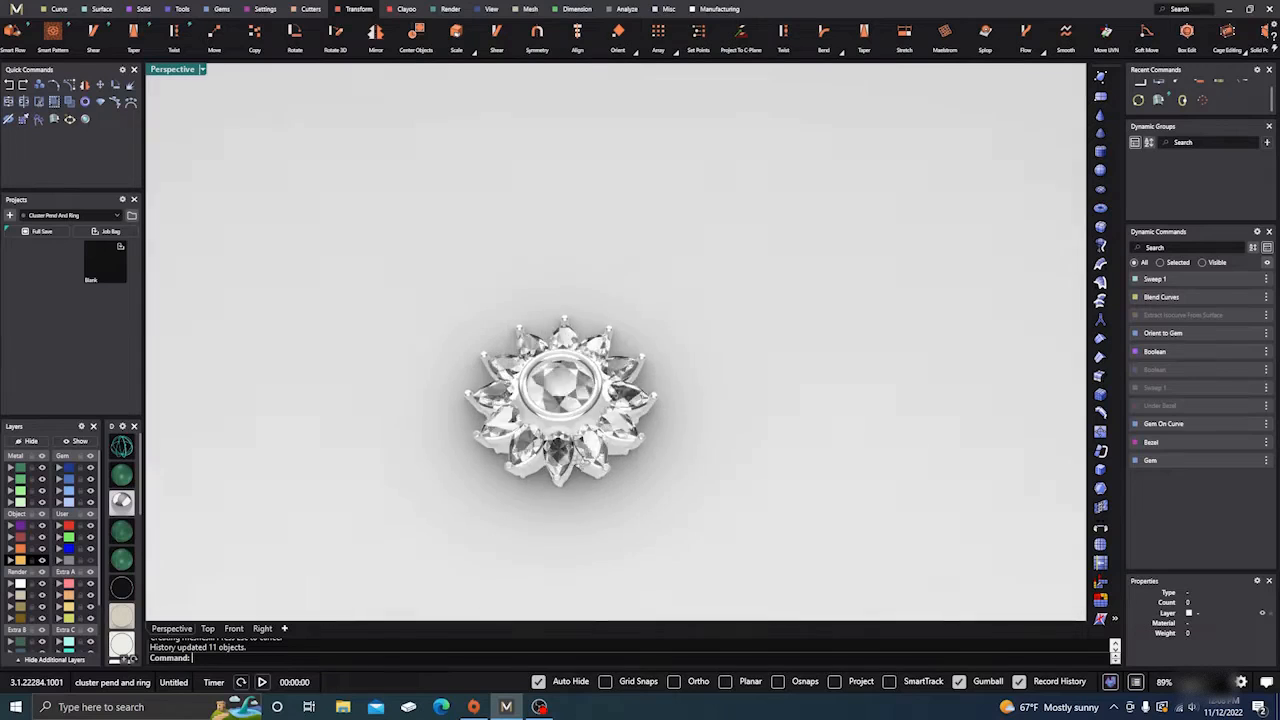
right_drag(581, 514, 622, 498)
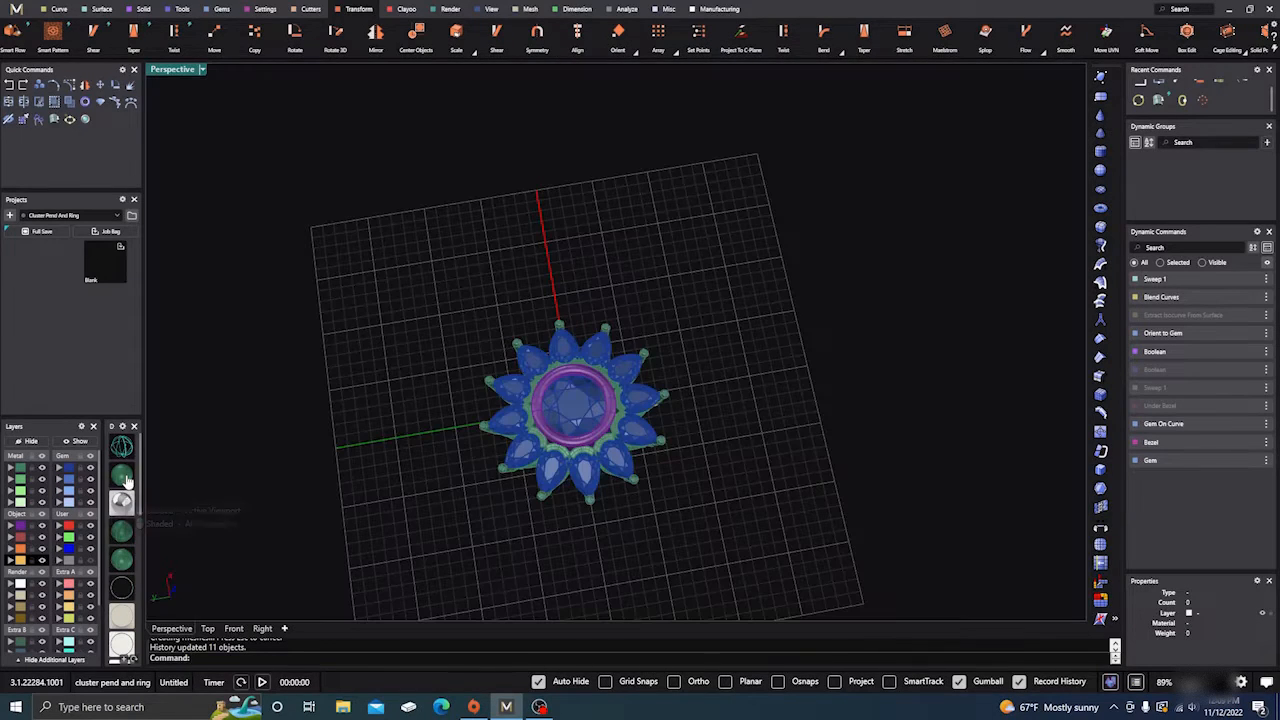
click(122, 502)
click(208, 628)
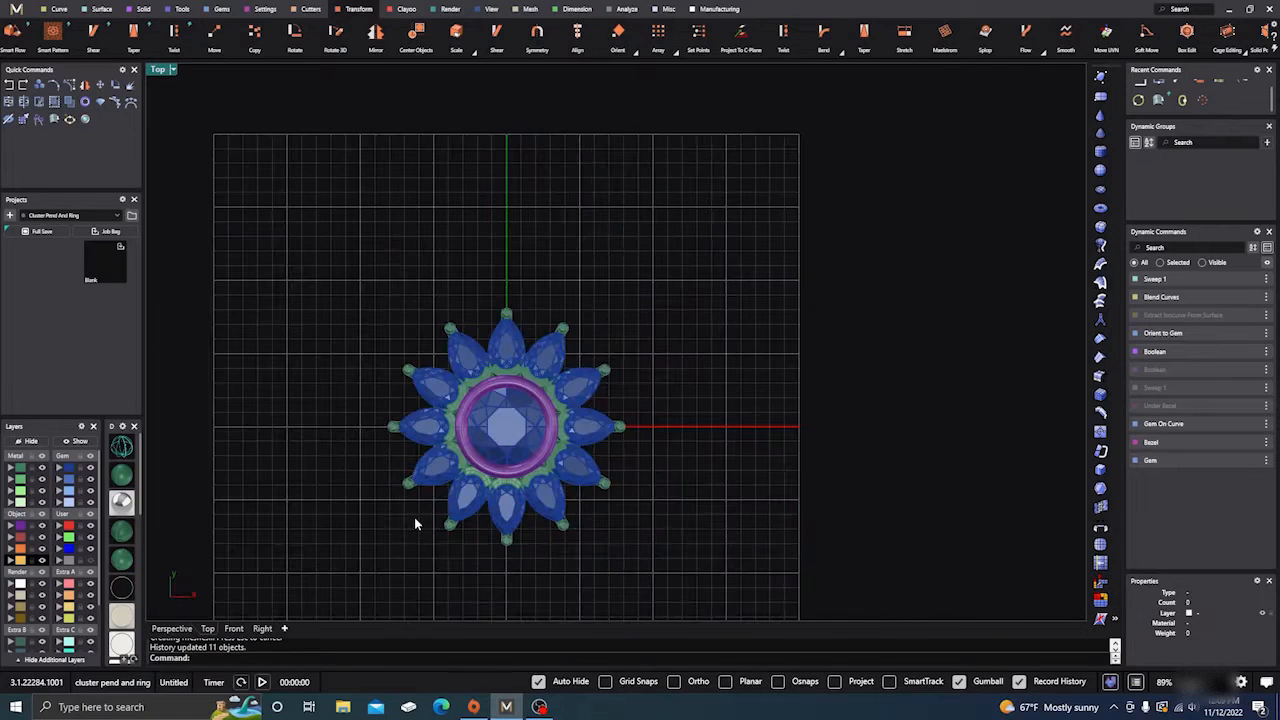
Create a bail, move it straight up beyond the flower's uppermost prong in Top view, and set its rail's internal width to 4.9 mm.
click(143, 10)
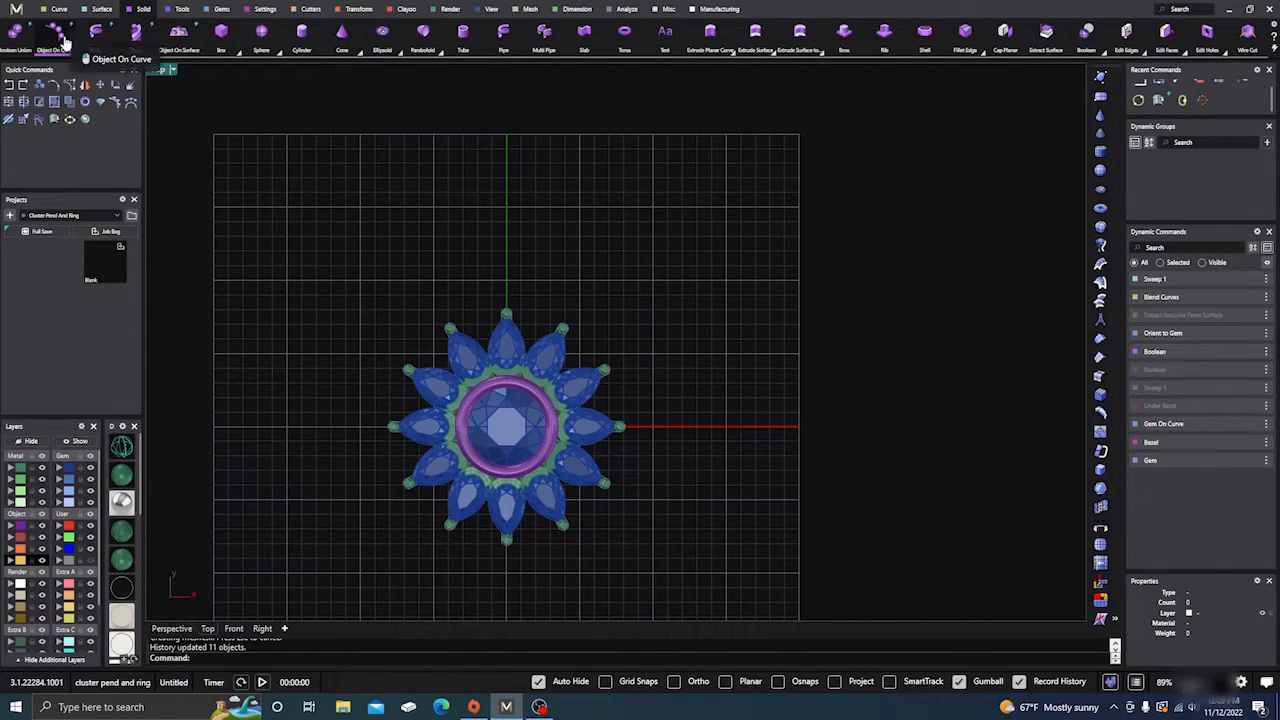
scroll(60, 40, up, 2)
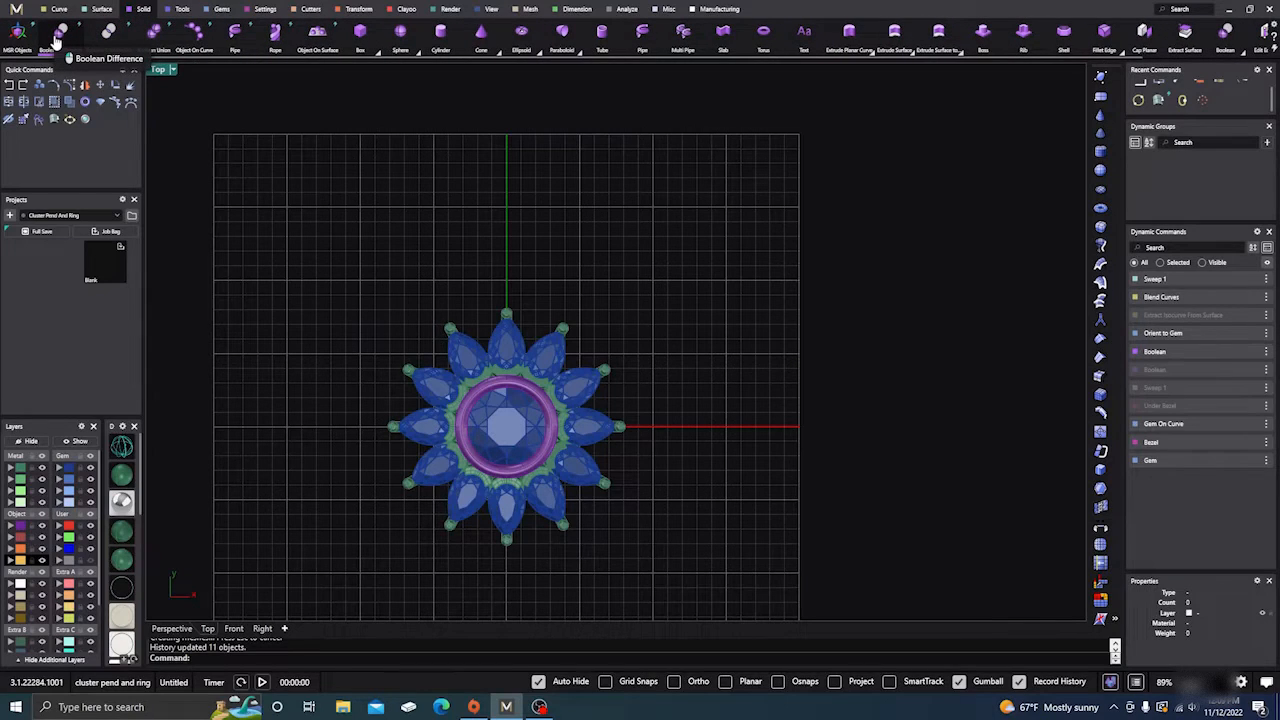
click(183, 9)
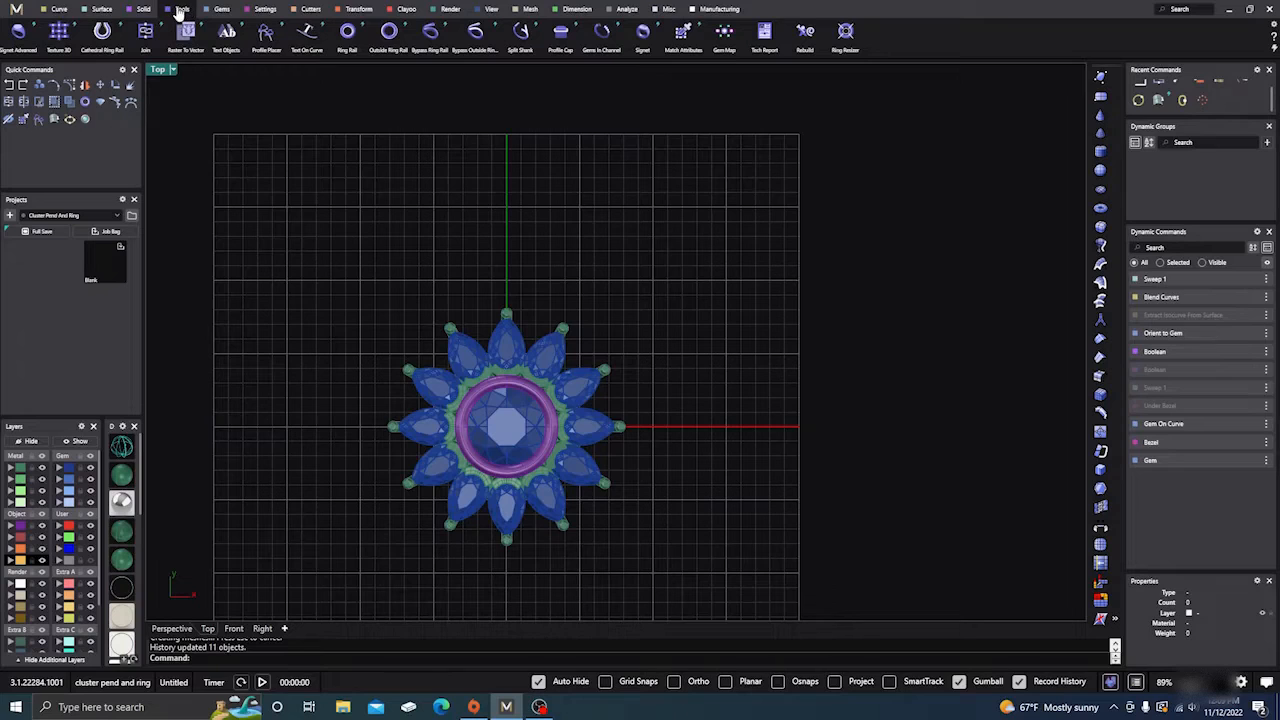
click(222, 10)
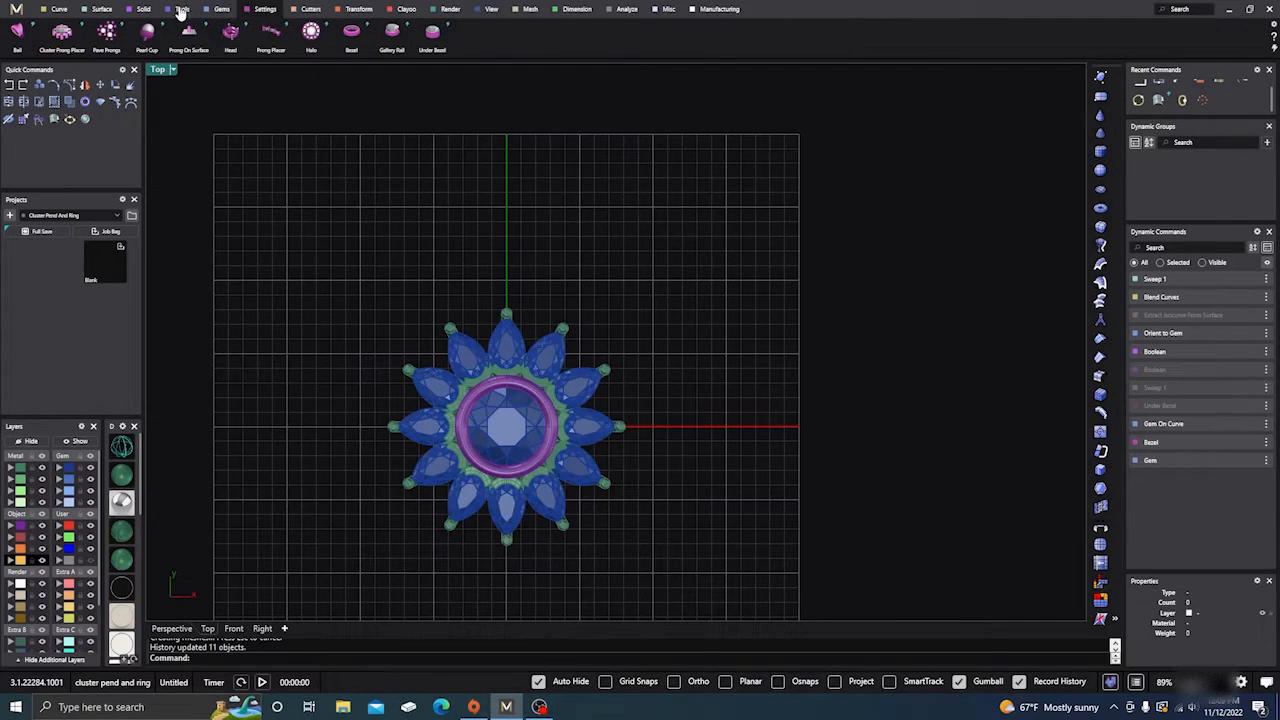
click(144, 10)
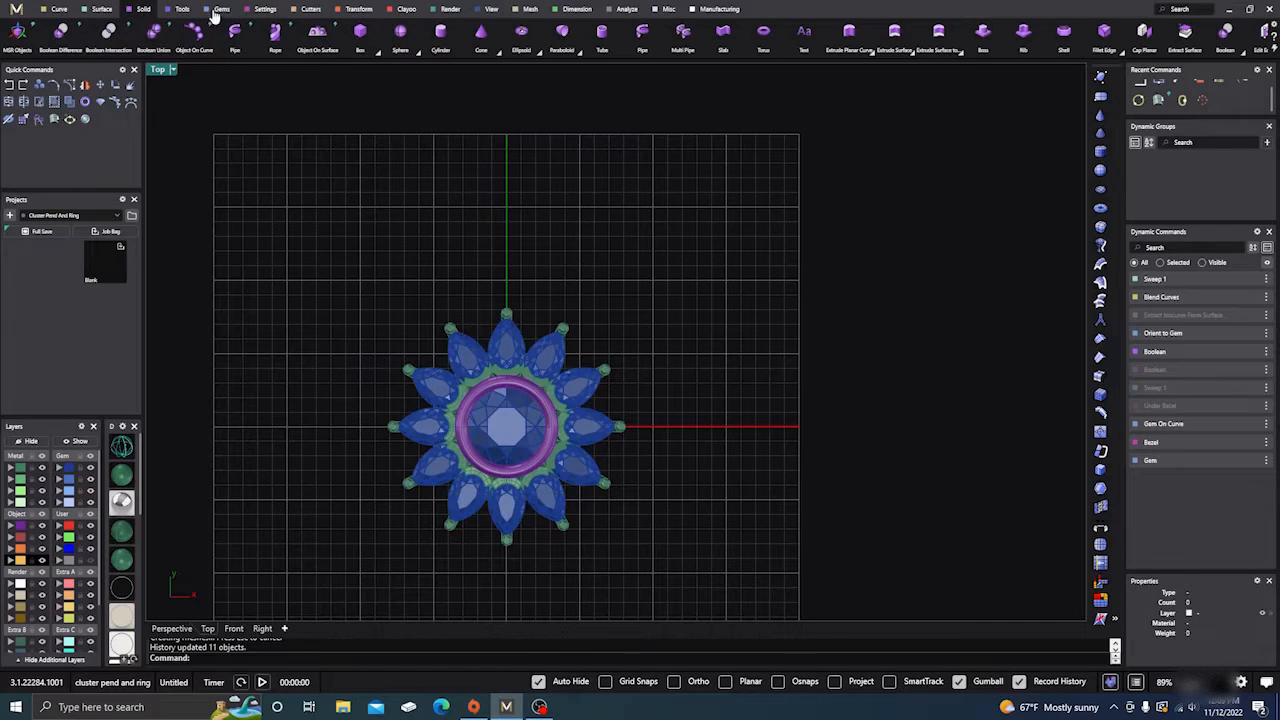
click(267, 10)
click(17, 33)
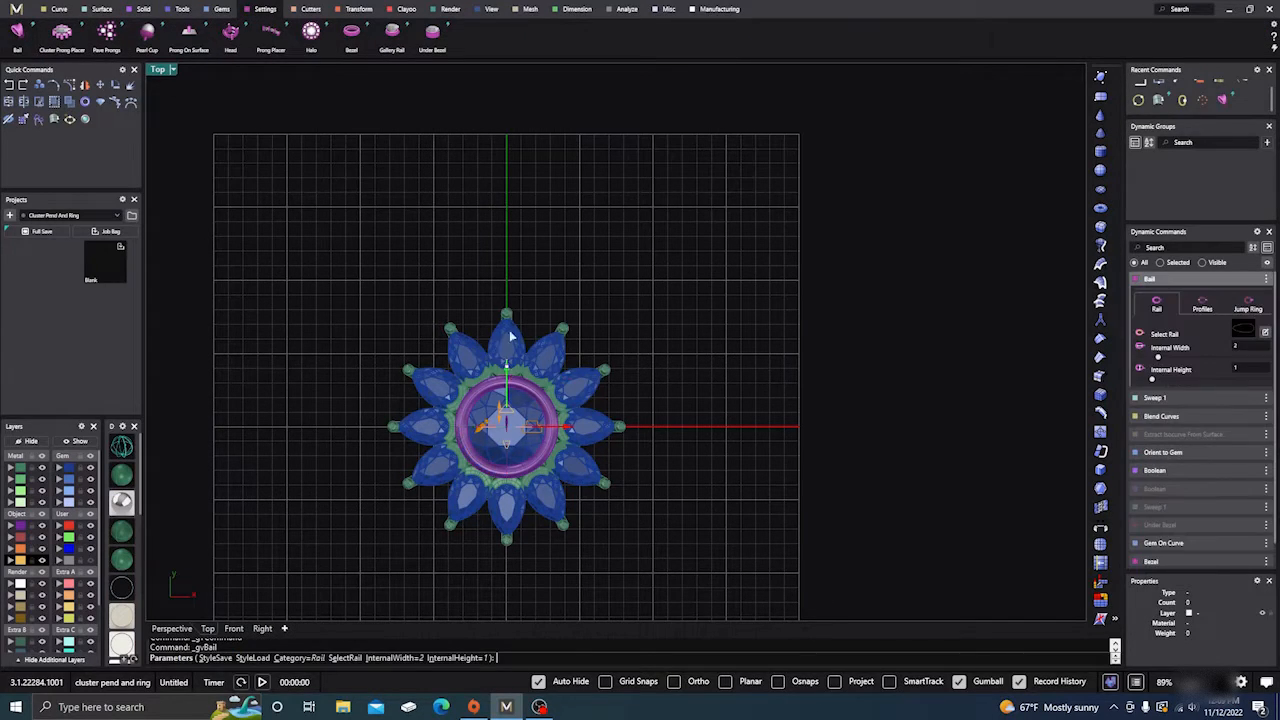
drag(509, 330, 520, 204)
scroll(520, 204, up, 3)
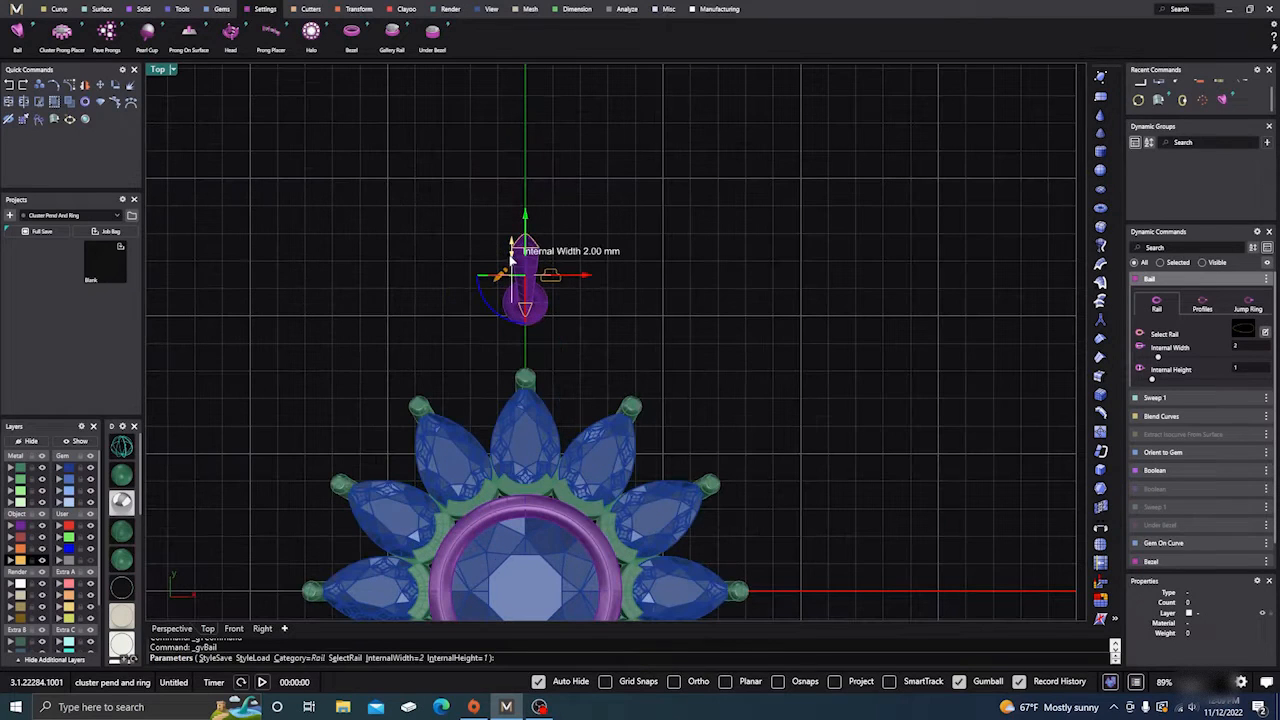
drag(512, 250, 513, 177)
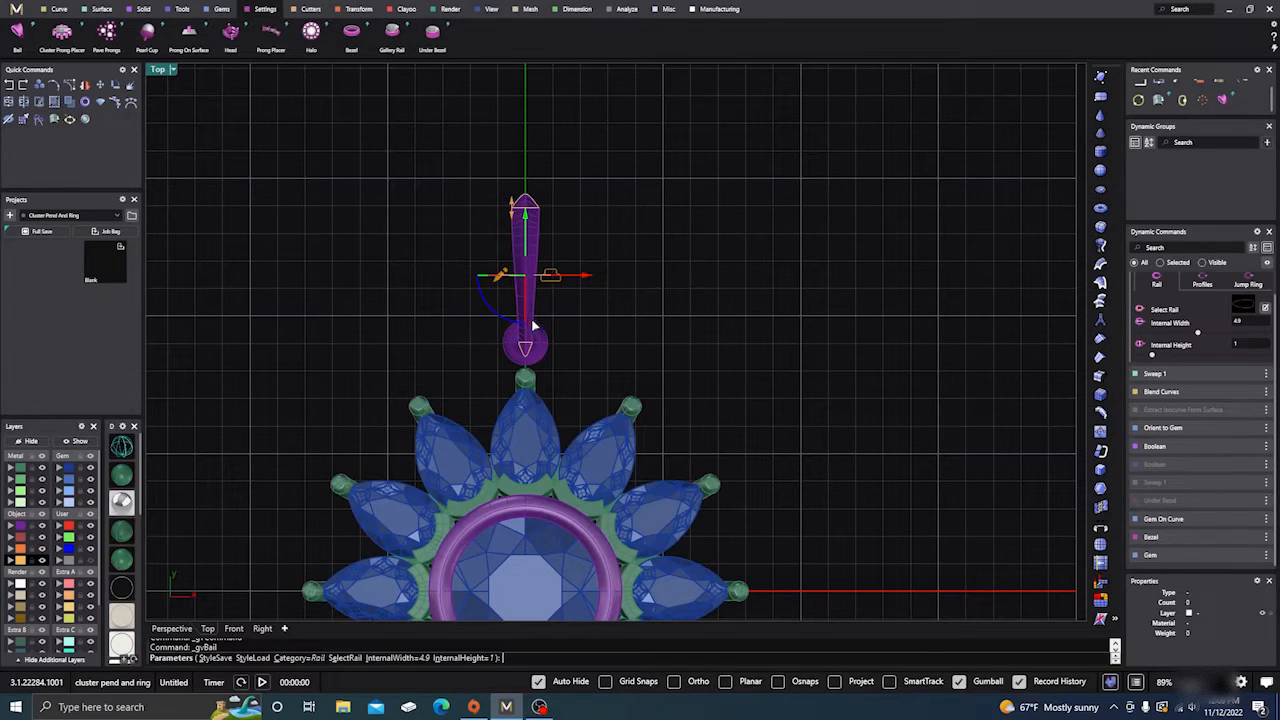
Widen the bail's top profile to 2.8 mm and its bottom profile to 1 mm.
click(1204, 285)
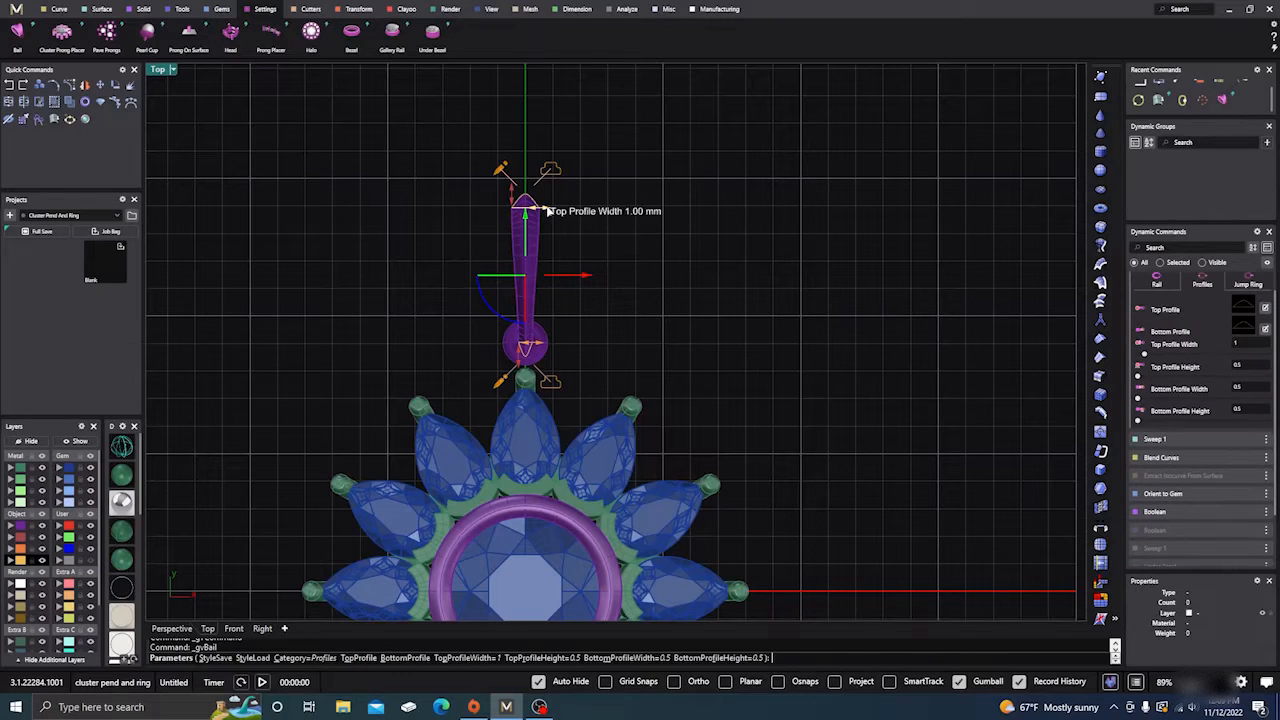
drag(550, 210, 590, 217)
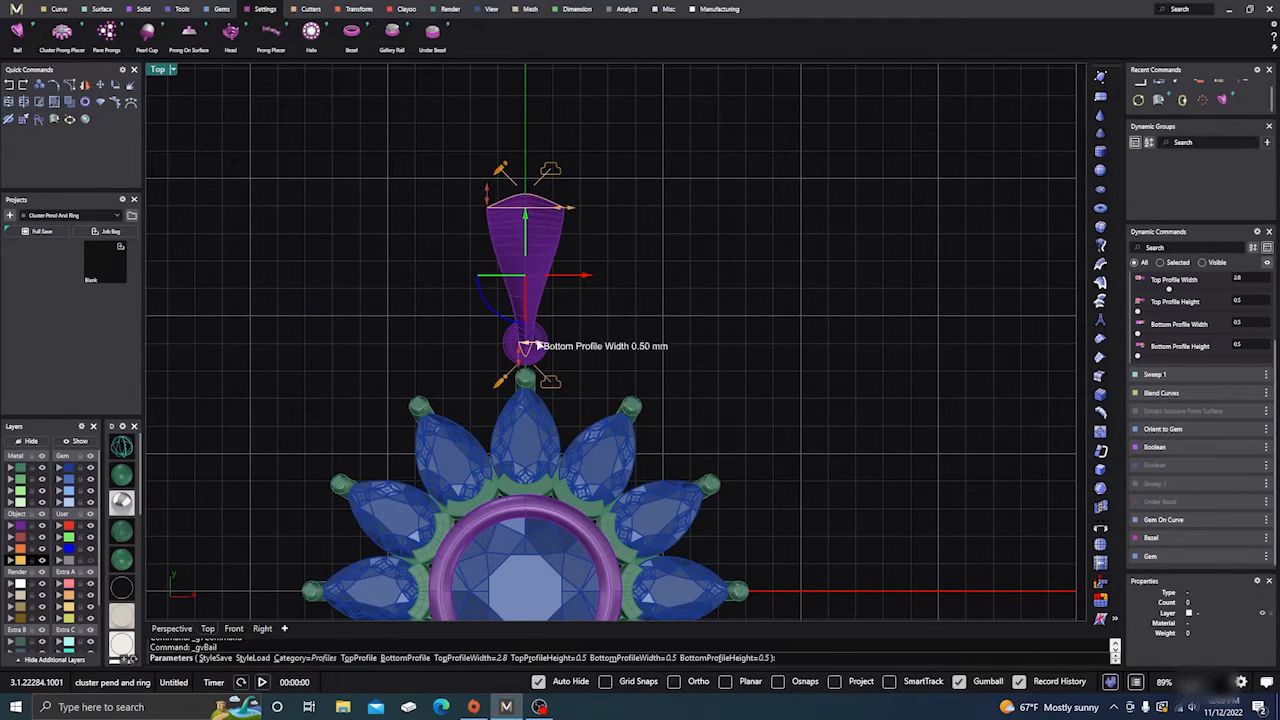
mouse_move(541, 345)
mouse_down()
mouse_move(551, 338)
mouse_move(535, 345)
mouse_up()
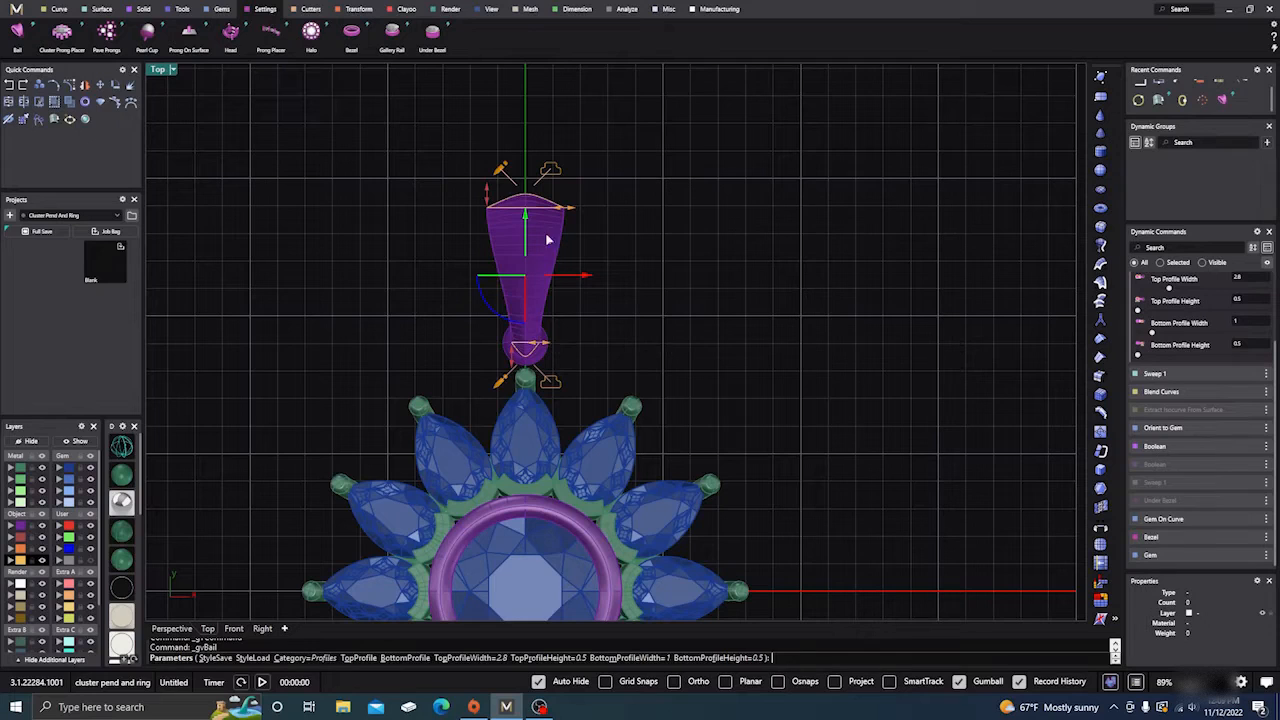
Assign library profile 13 to both the top and bottom profiles of the bail.
scroll(1170, 314, up, 2)
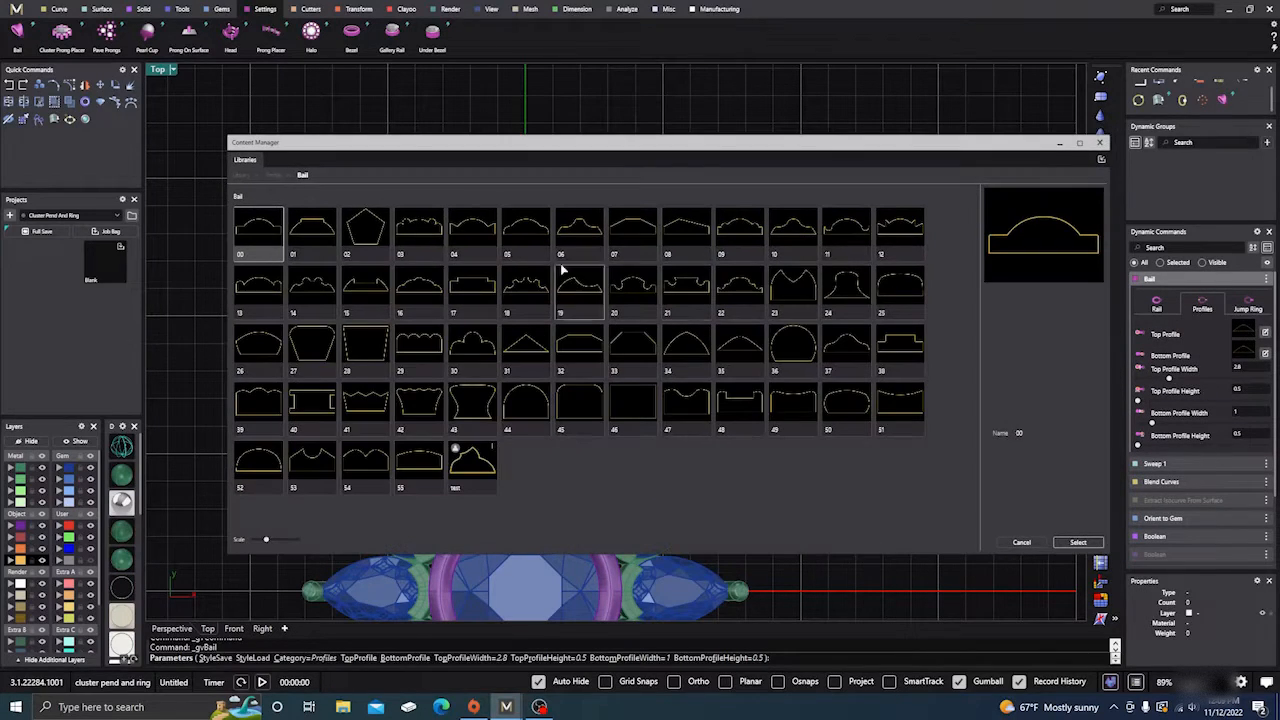
click(258, 288)
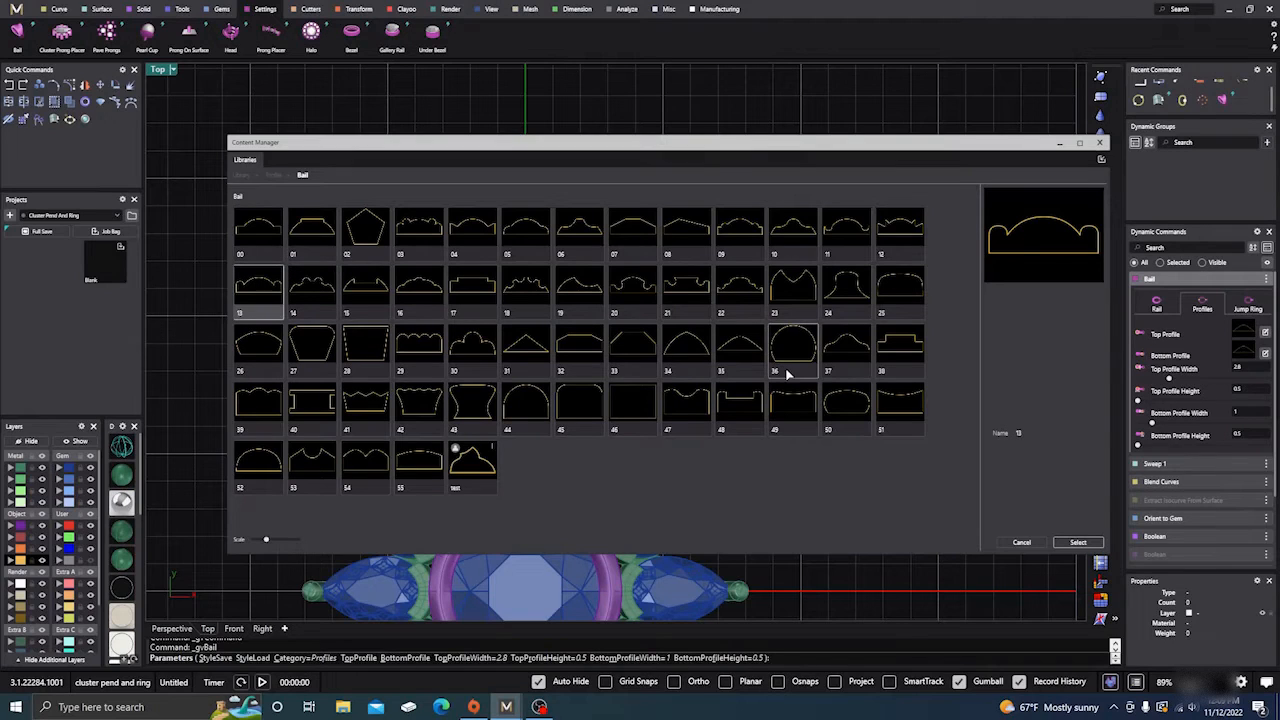
click(1078, 546)
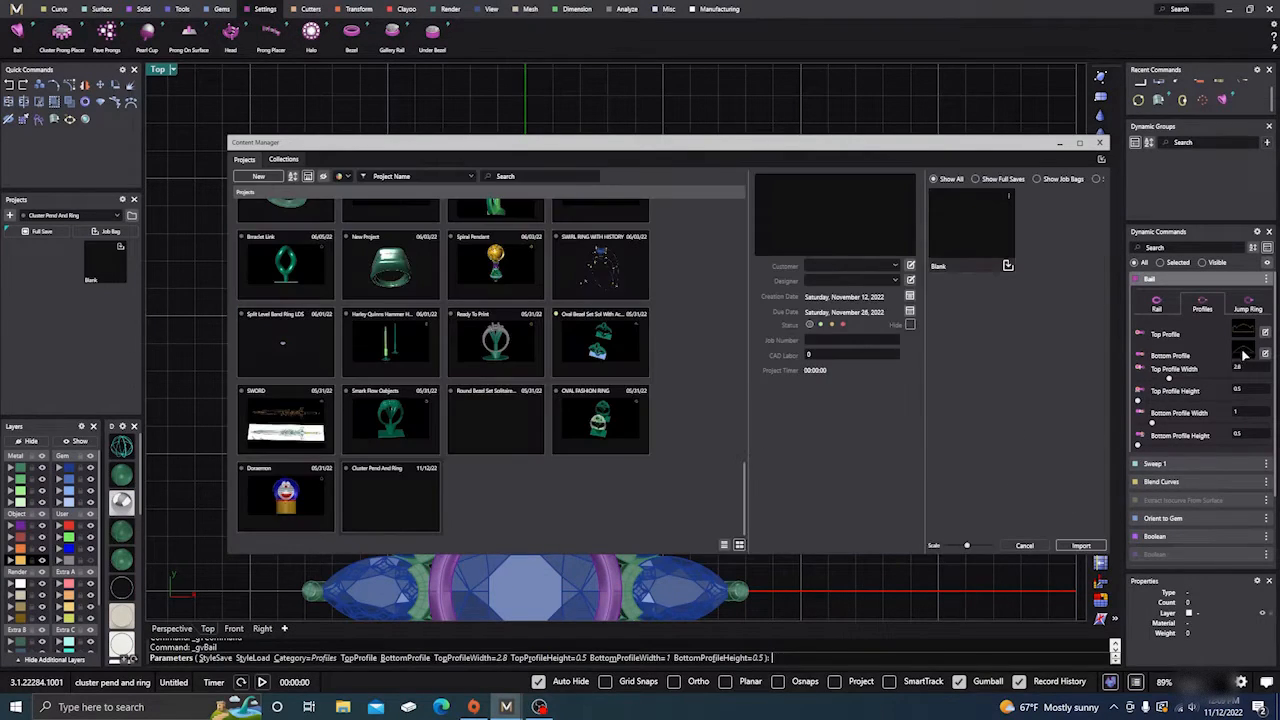
click(1236, 354)
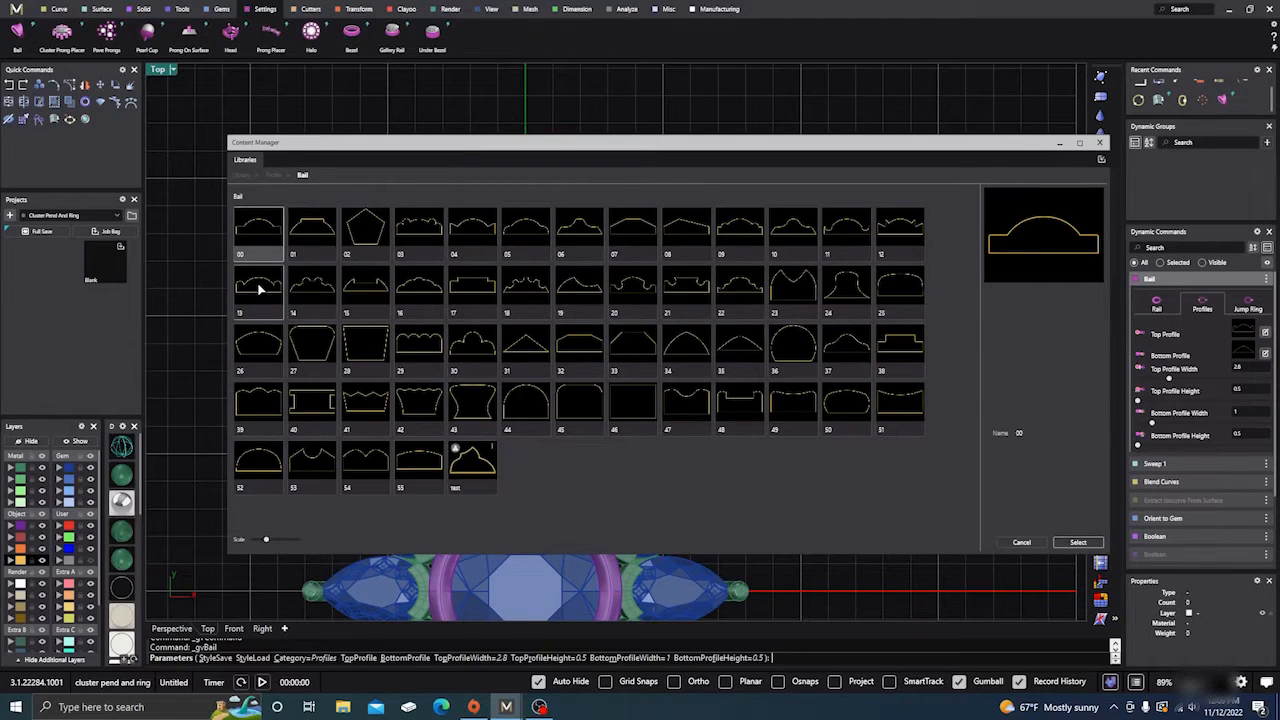
click(1078, 543)
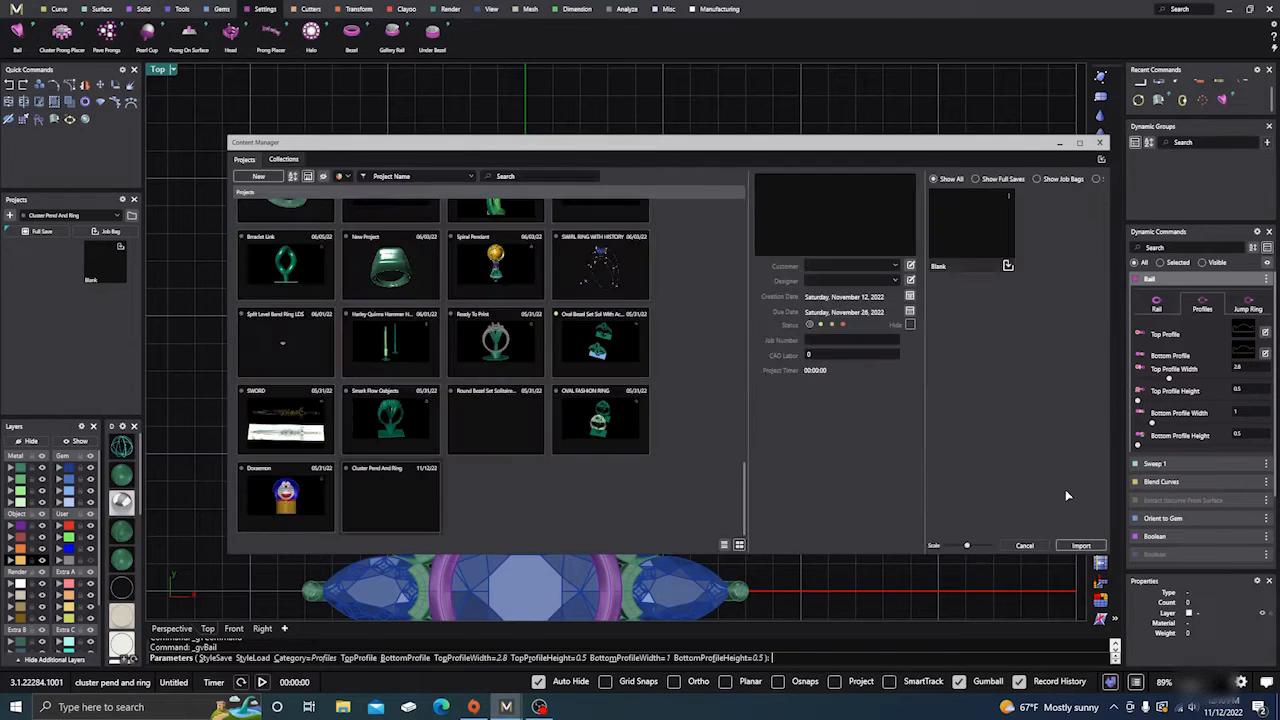
click(1100, 142)
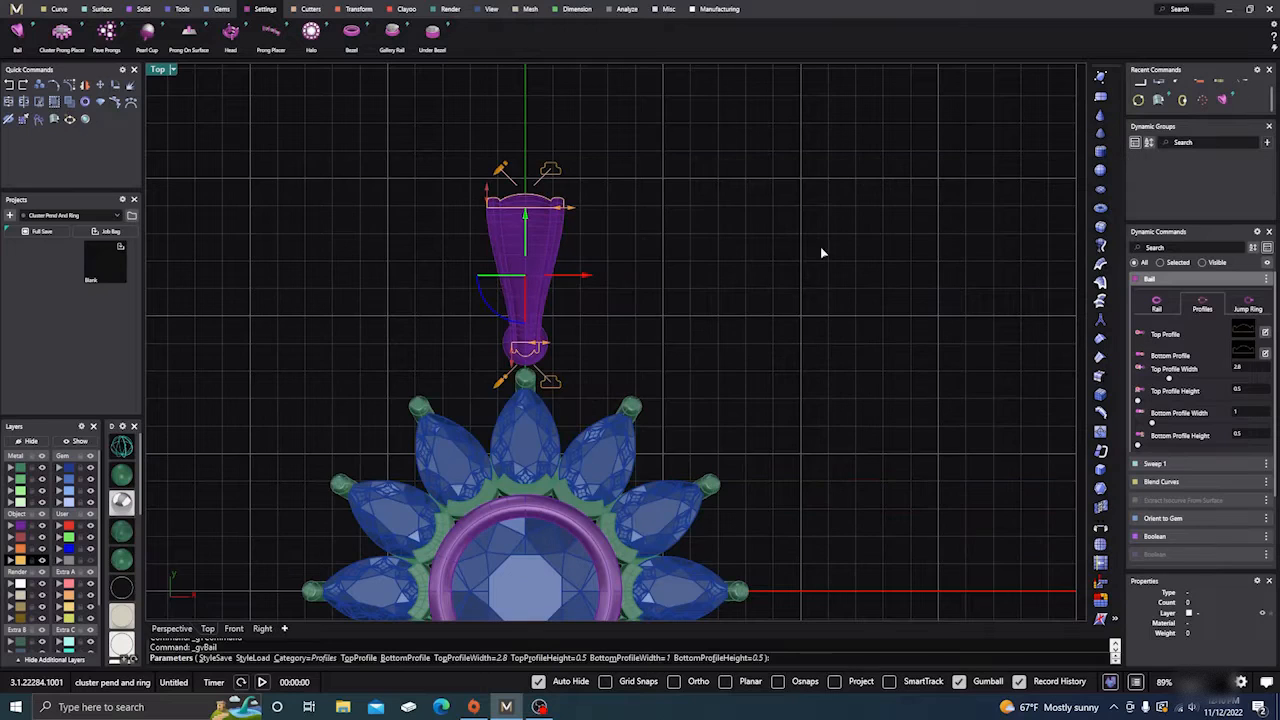
Enlarge the bail's jump ring to an internal diameter of 1.3 mm and shift the bail slightly toward the flower.
scroll(563, 333, up, 2)
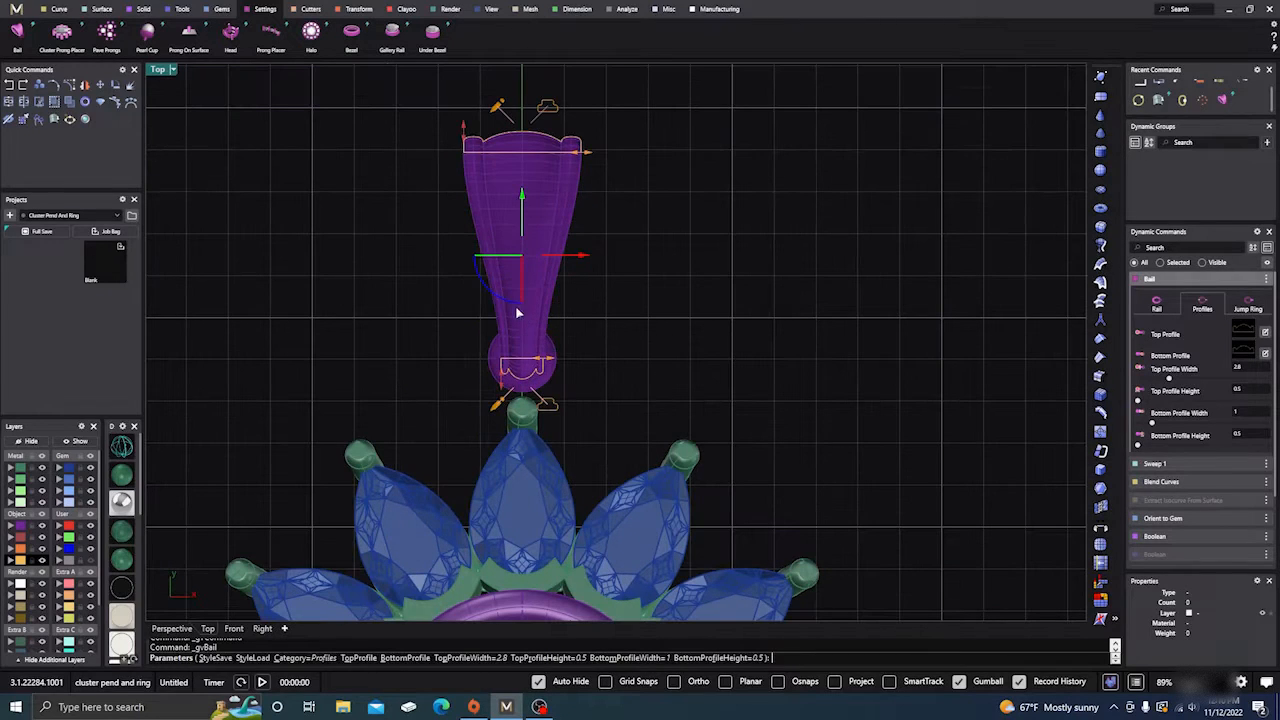
click(1247, 305)
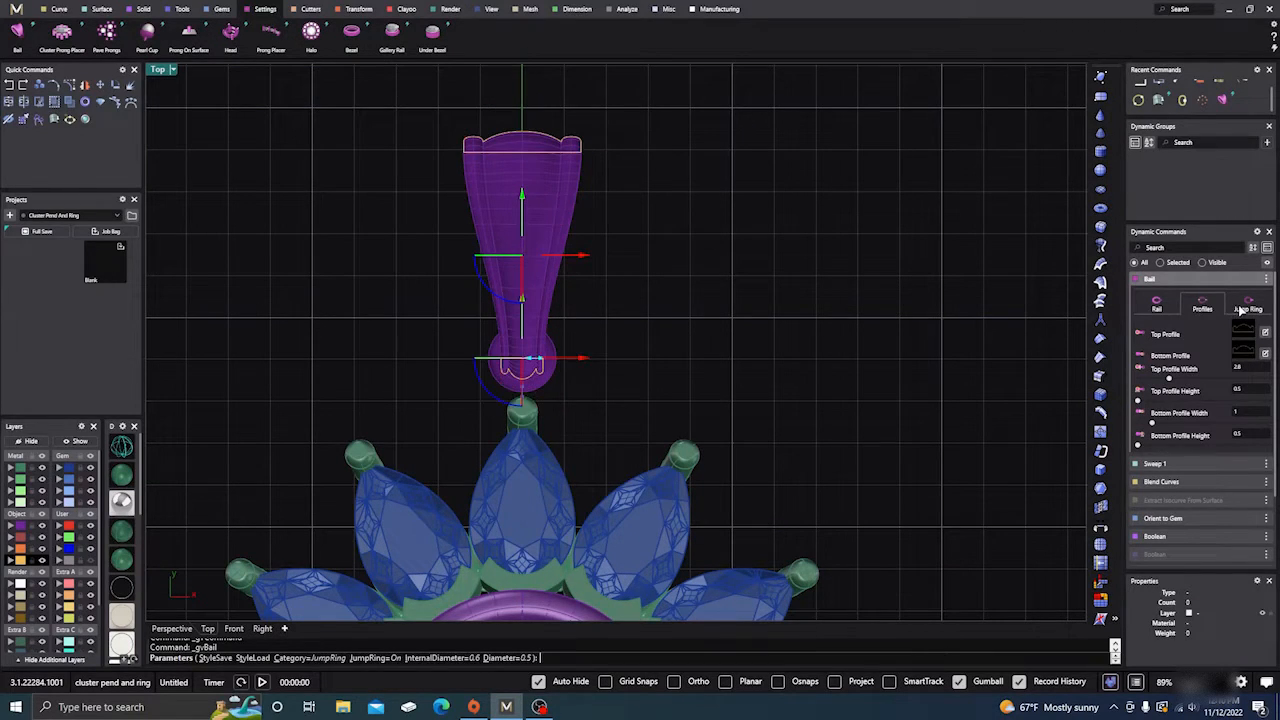
drag(538, 361, 566, 367)
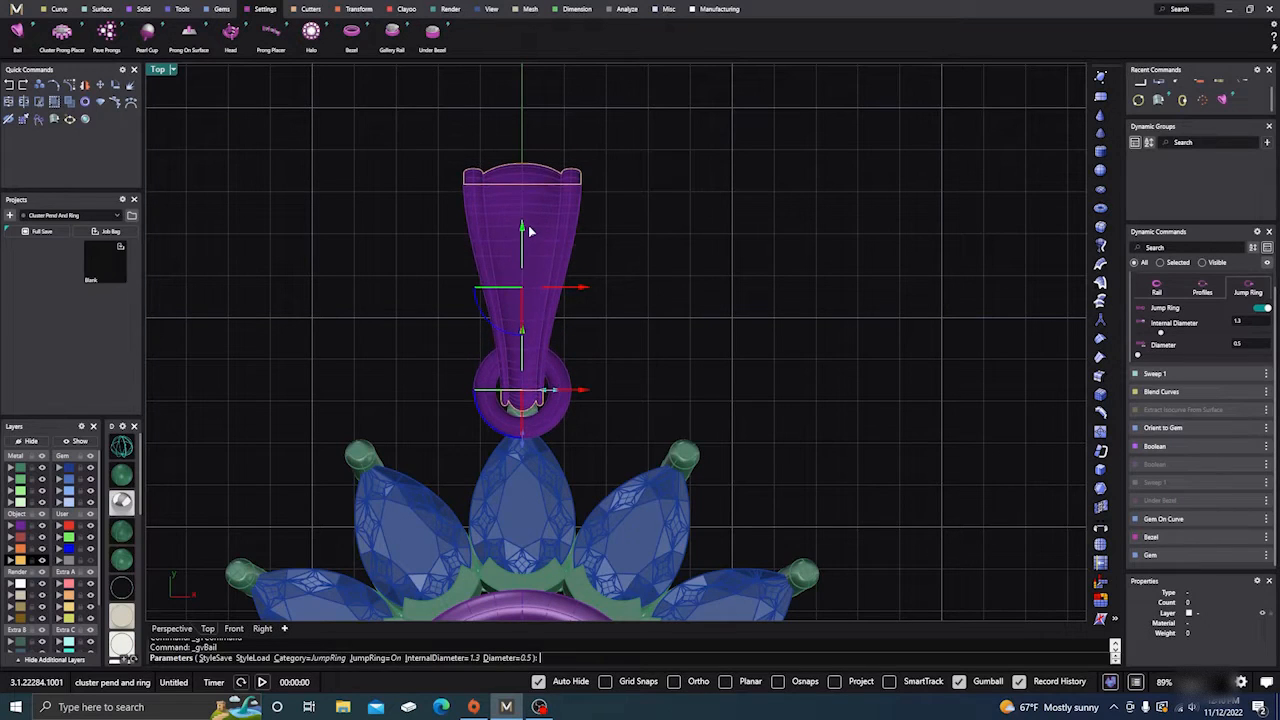
In Right view, lower the whole bail so its jump ring sits beside the outer prong below its tip.
click(263, 628)
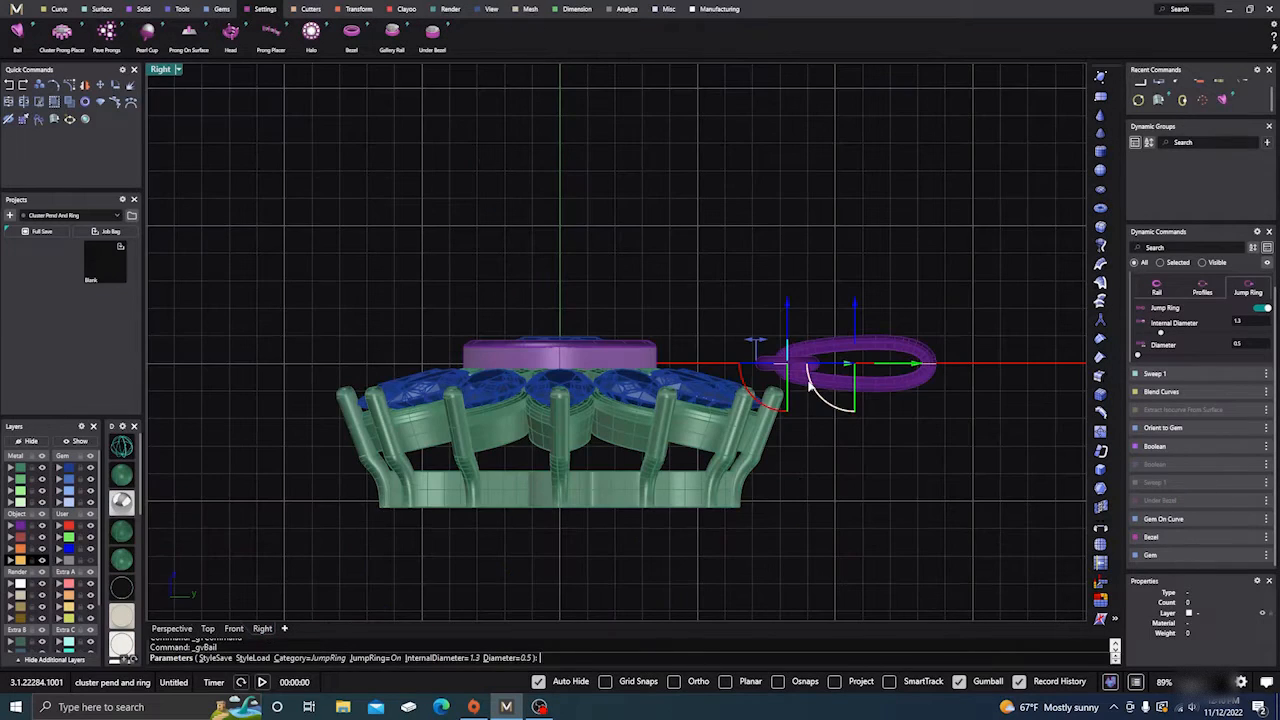
right_drag(846, 486, 711, 461)
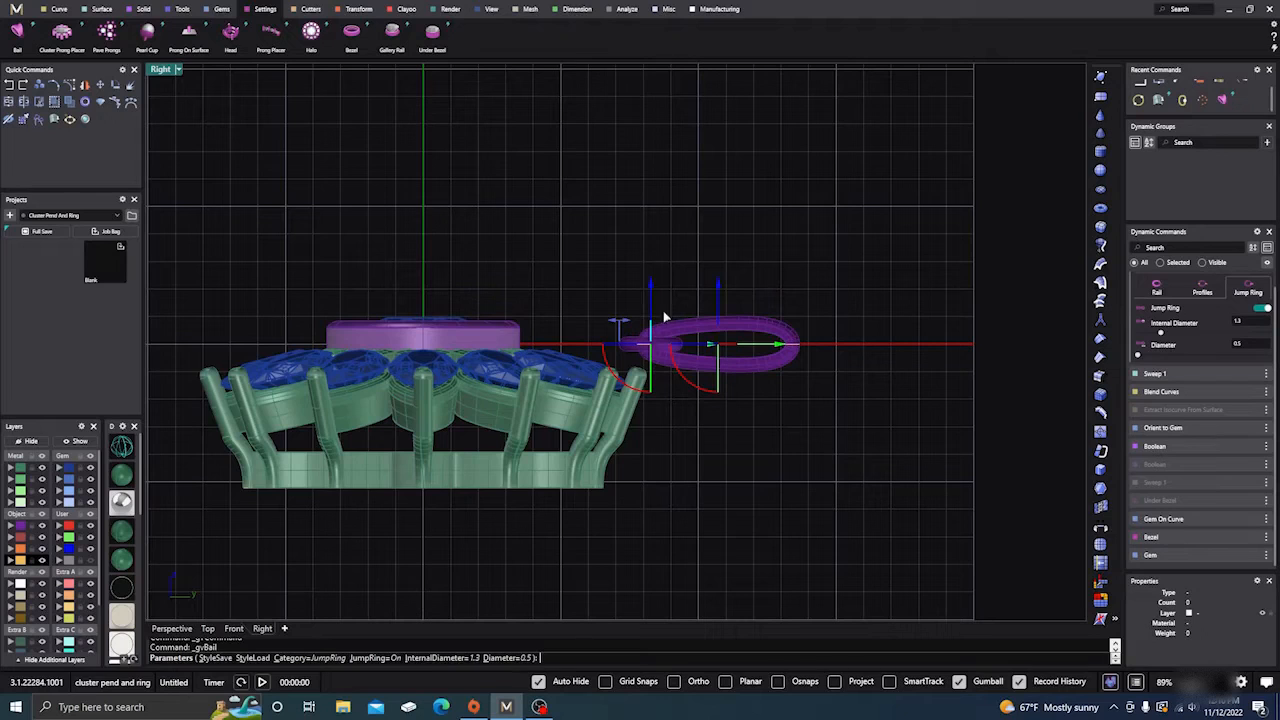
drag(718, 287, 724, 362)
scroll(625, 420, up, 5)
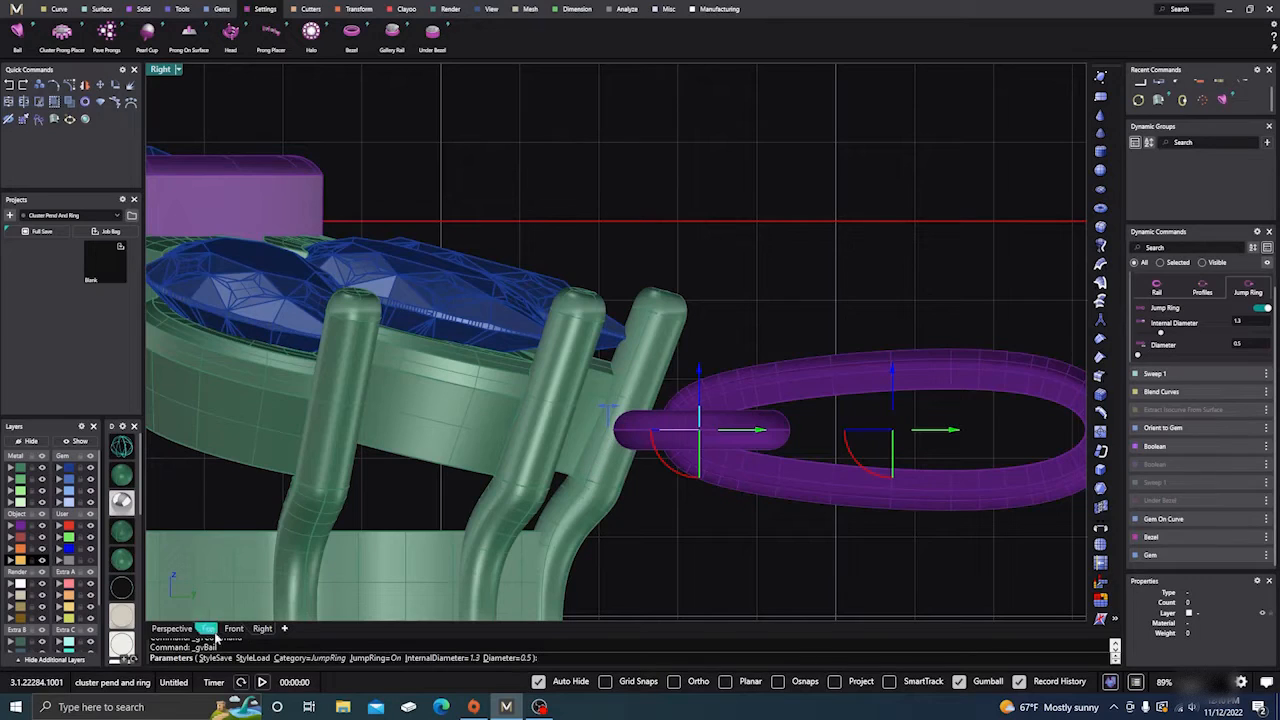
Check the bail in Perspective, lower it slightly more in Right view, and nudge its jump ring closer to the outer prong.
click(174, 629)
right_drag(541, 472, 842, 342)
scroll(515, 441, up, 9)
scroll(512, 436, down, 10)
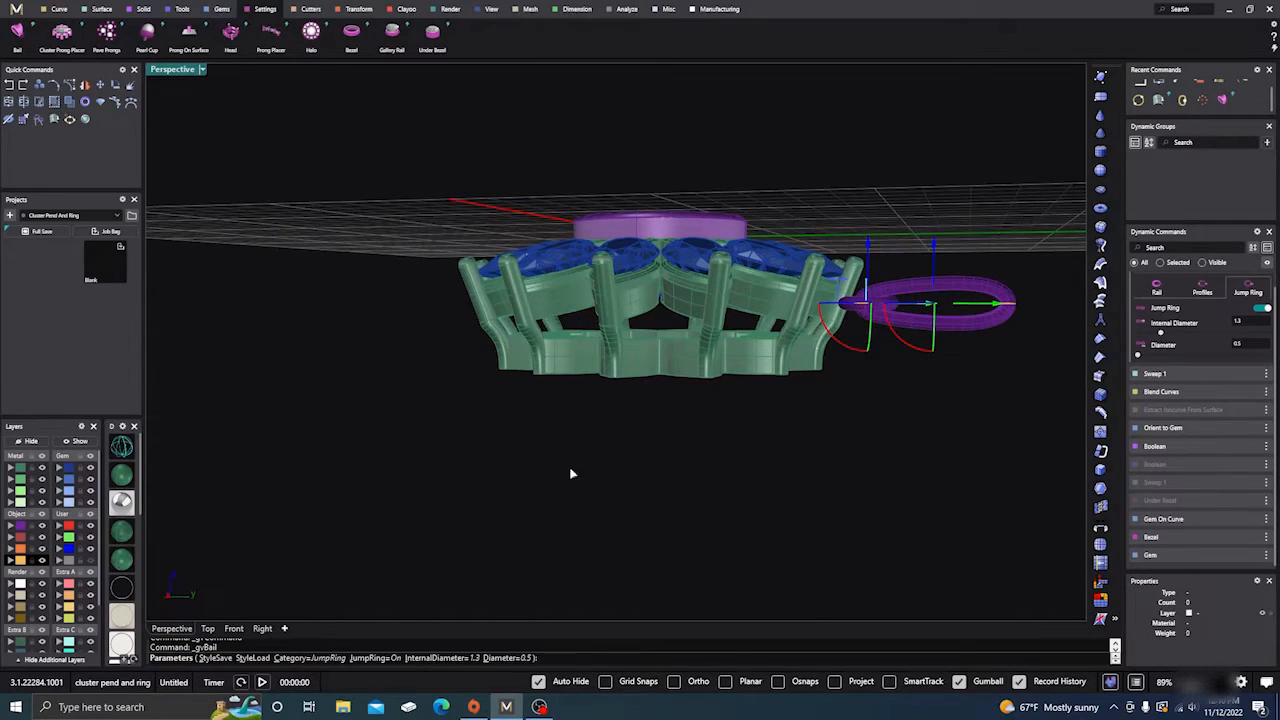
click(262, 628)
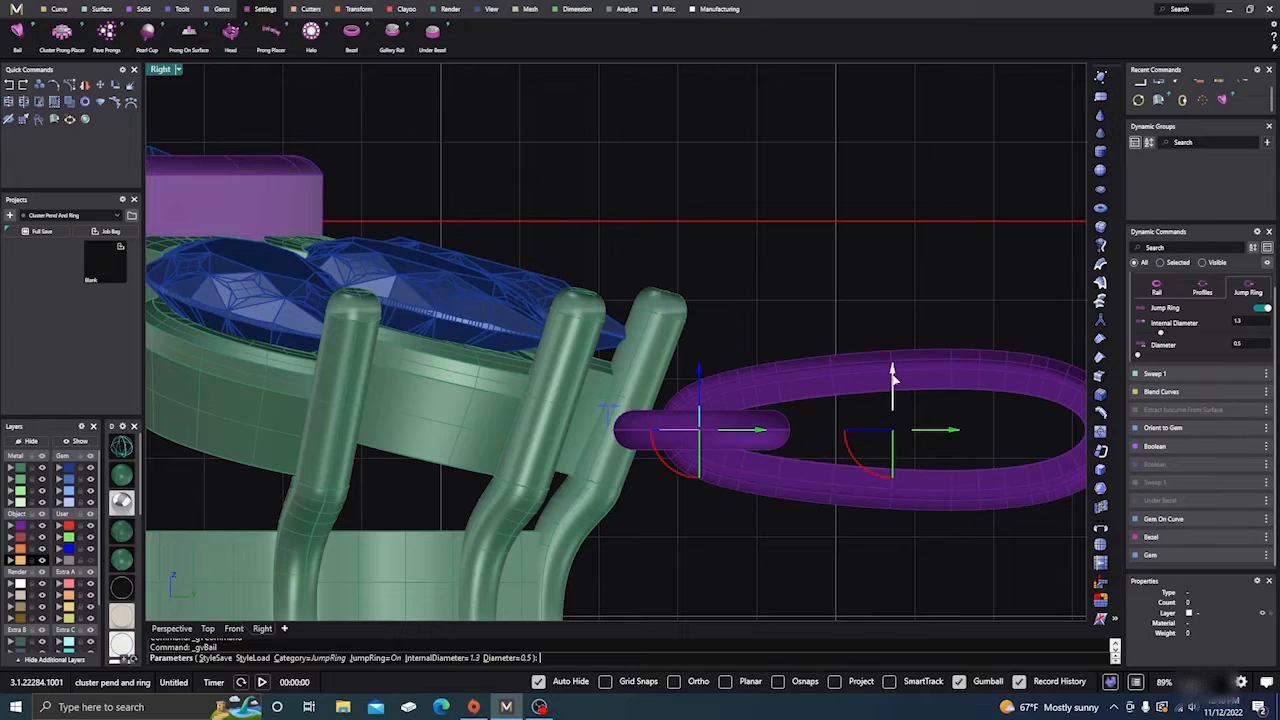
drag(893, 373, 895, 400)
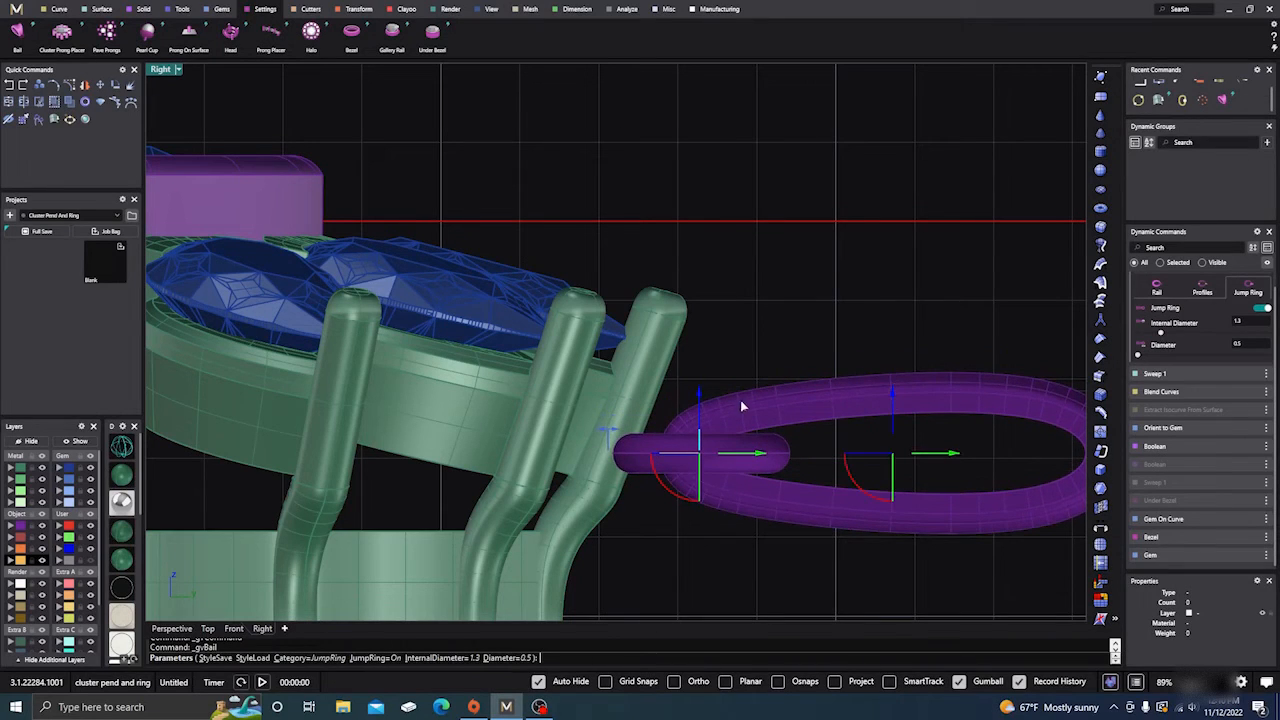
drag(952, 457, 948, 460)
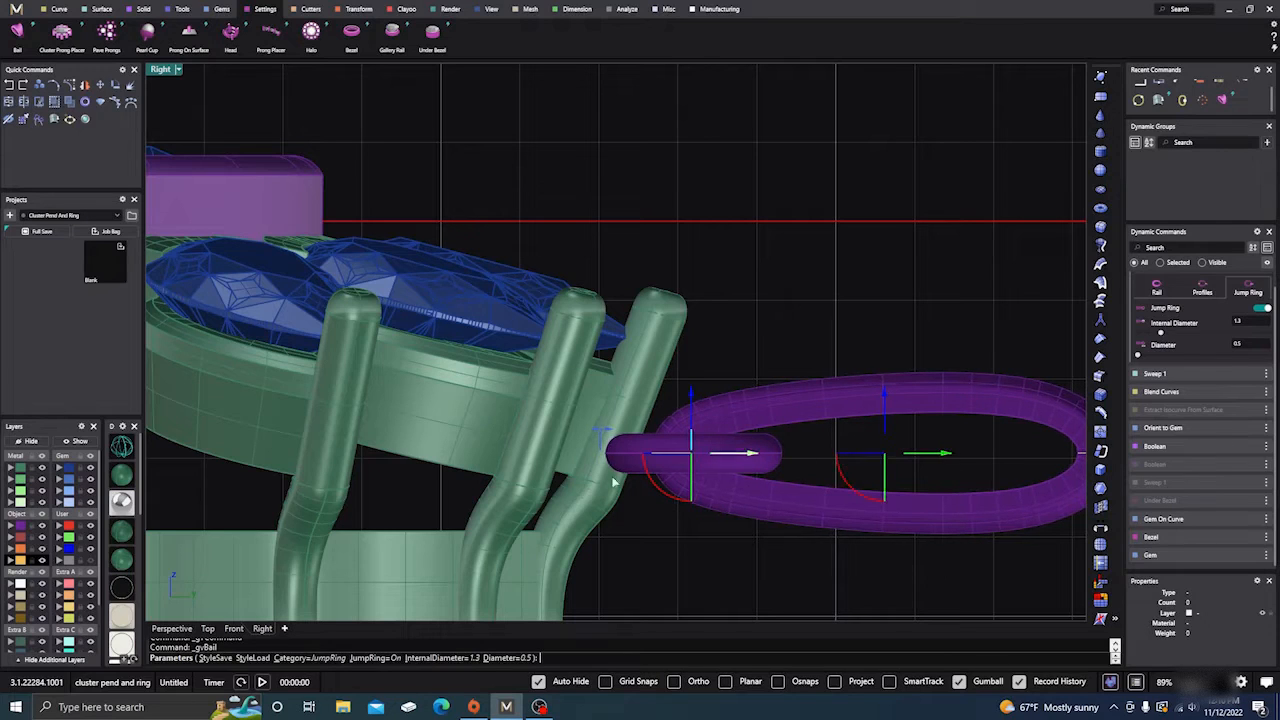
Increase the bail rail's internal height to 1.9 mm and finish the bail.
click(172, 628)
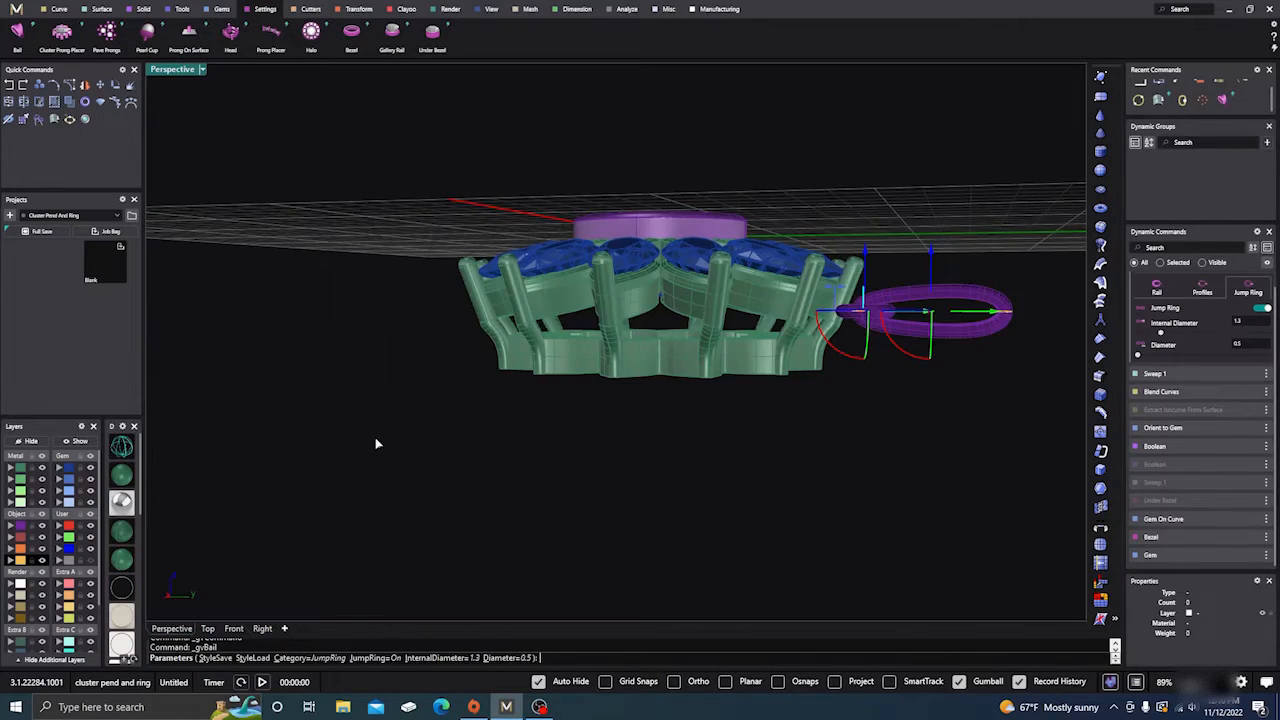
right_drag(378, 442, 497, 424)
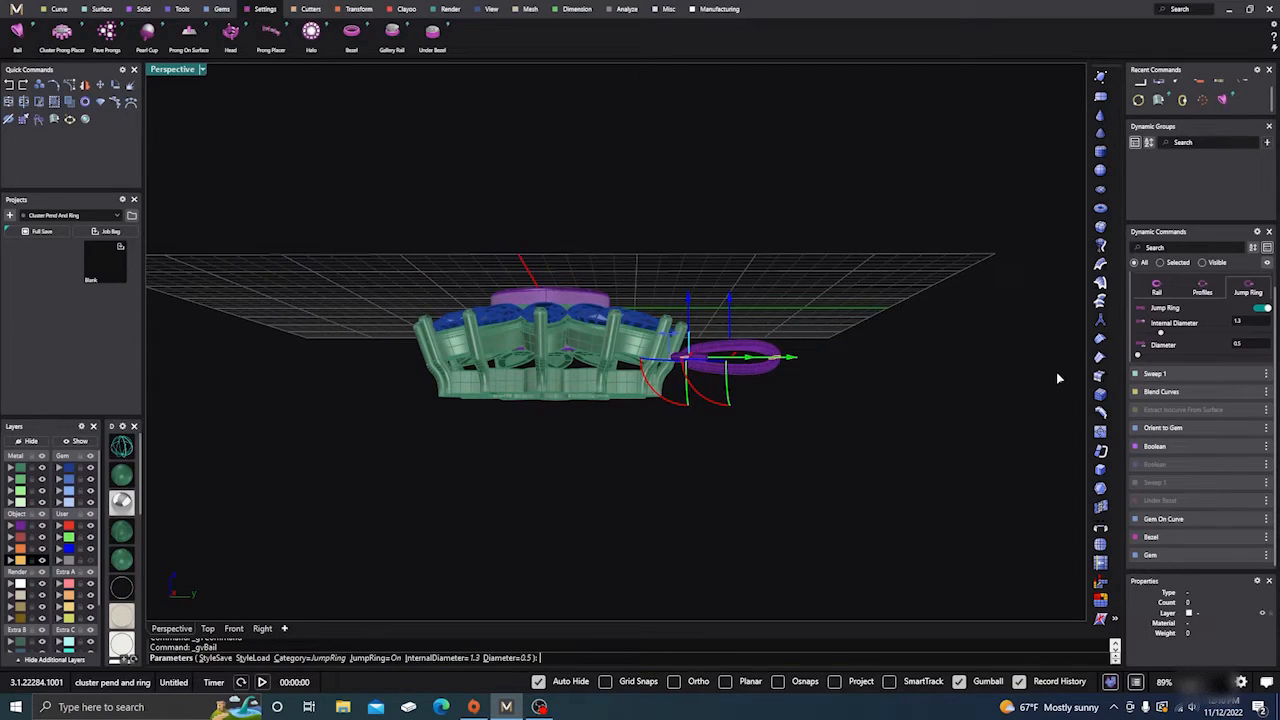
click(1205, 289)
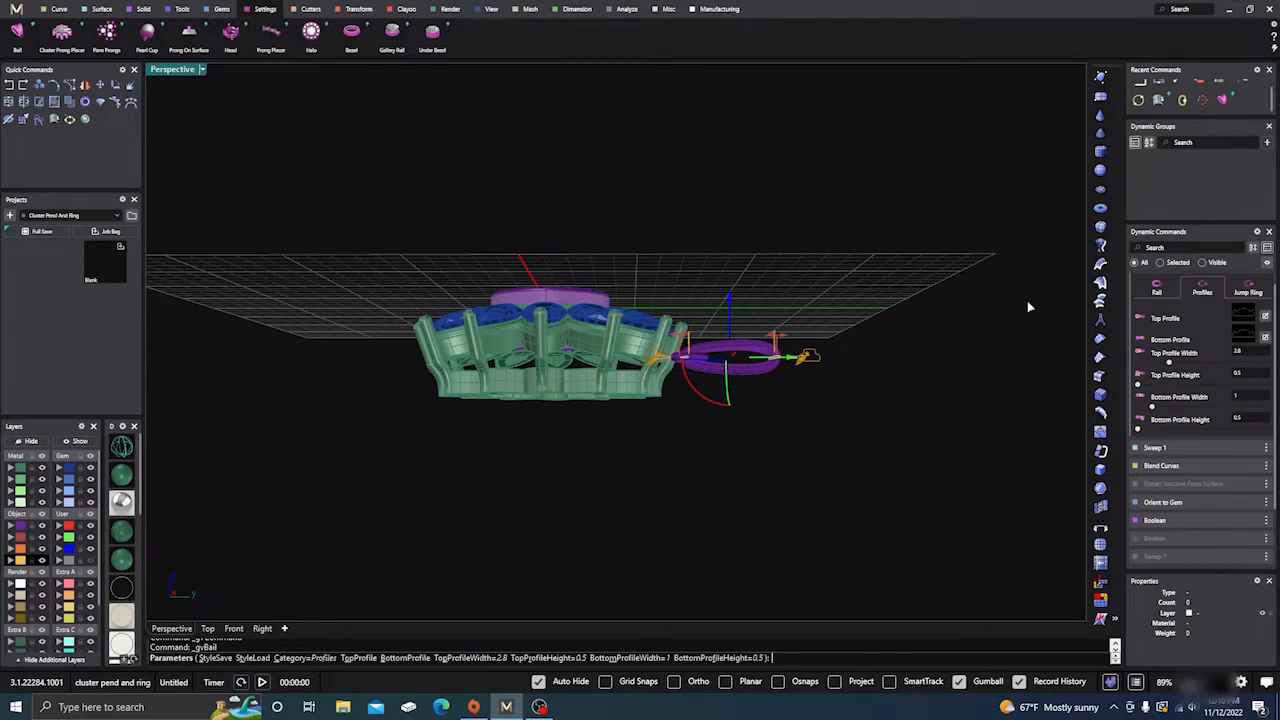
scroll(733, 358, up, 3)
right_drag(729, 363, 811, 371)
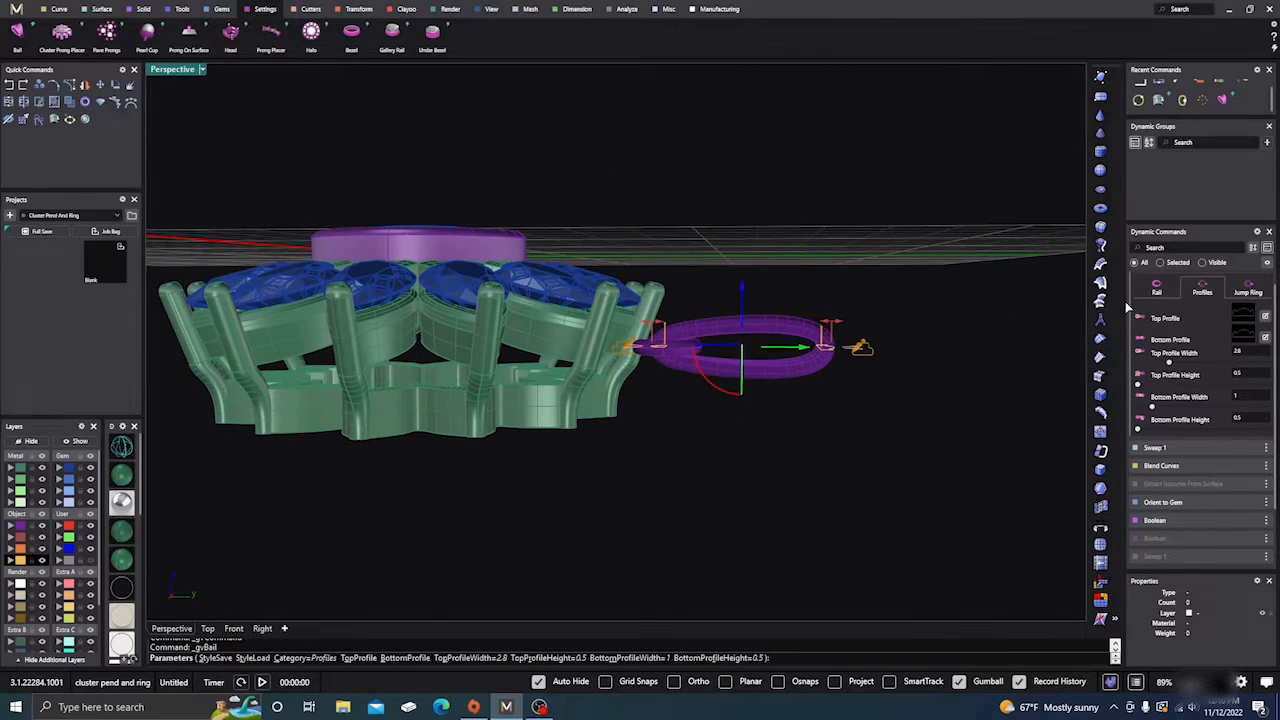
click(1158, 289)
mouse_move(900, 440)
right_down()
mouse_move(903, 406)
mouse_move(889, 434)
right_up()
scroll(775, 345, up, 2)
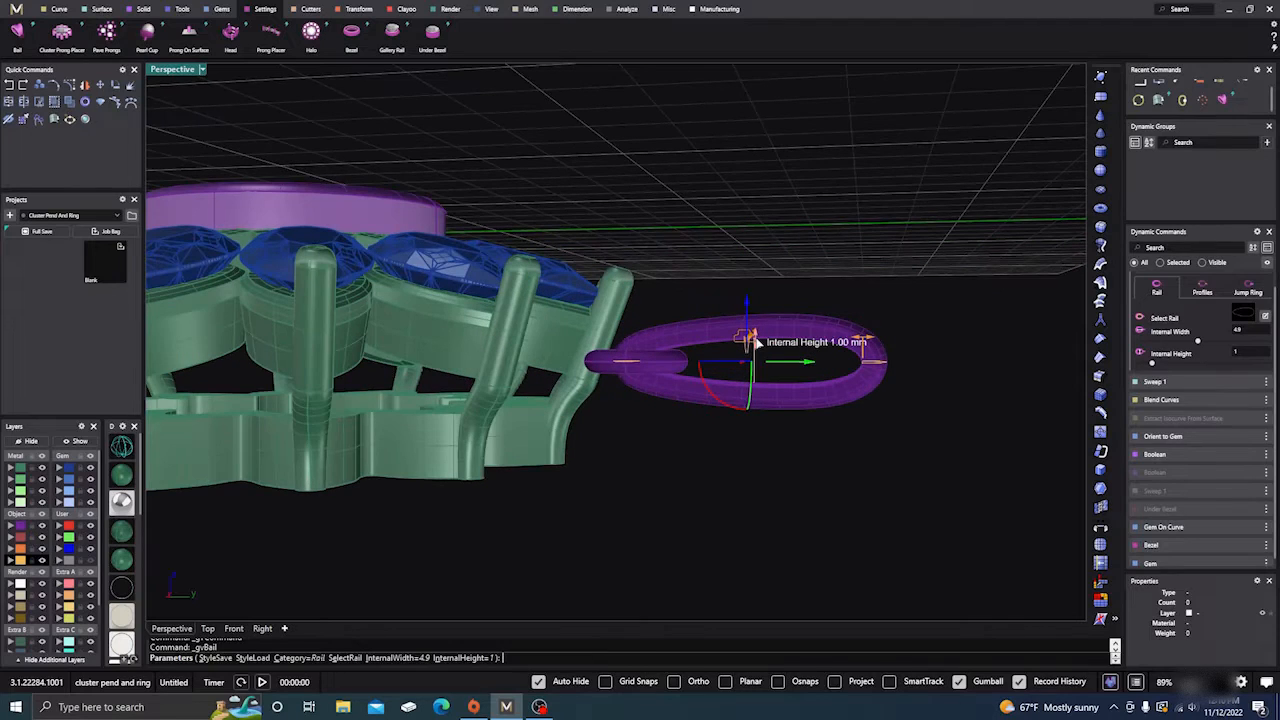
drag(752, 338, 766, 307)
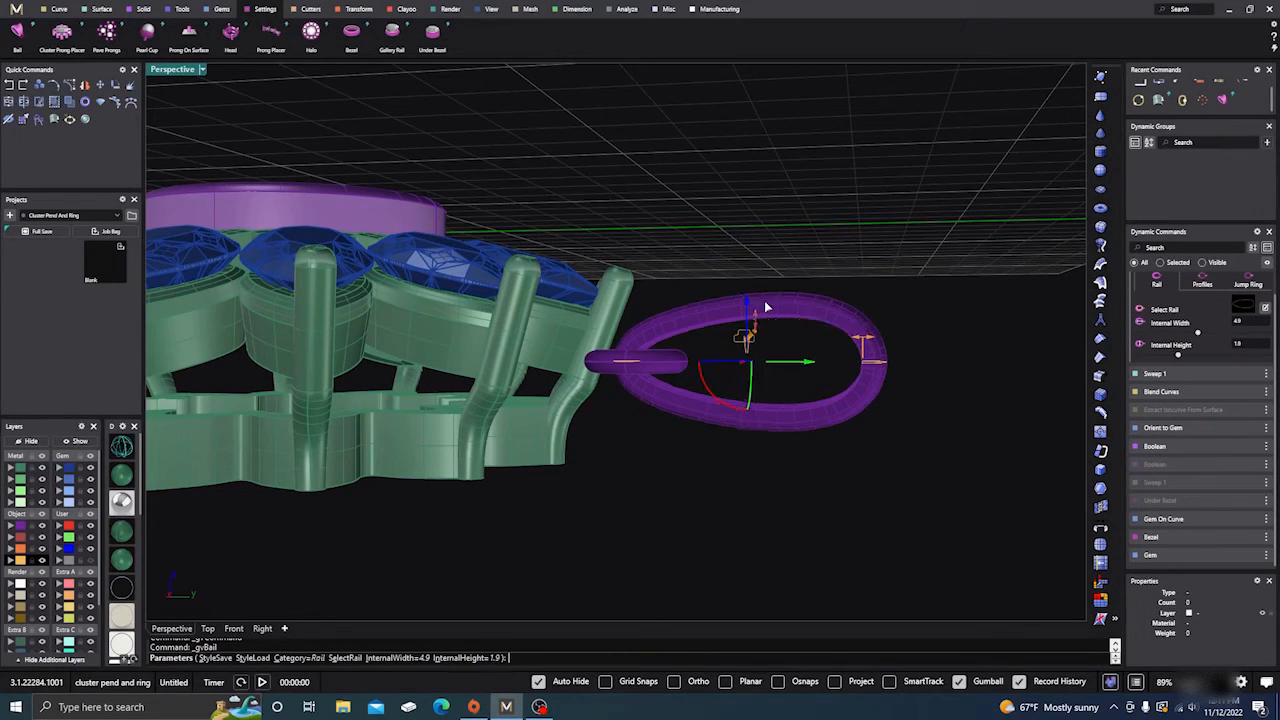
right_drag(766, 410, 734, 449)
scroll(804, 387, down, 4)
right_click(780, 406)
scroll(754, 403, down, 6)
Switch the Perspective view to the realistic rendered display and inspect the pendant with its bail.
click(121, 502)
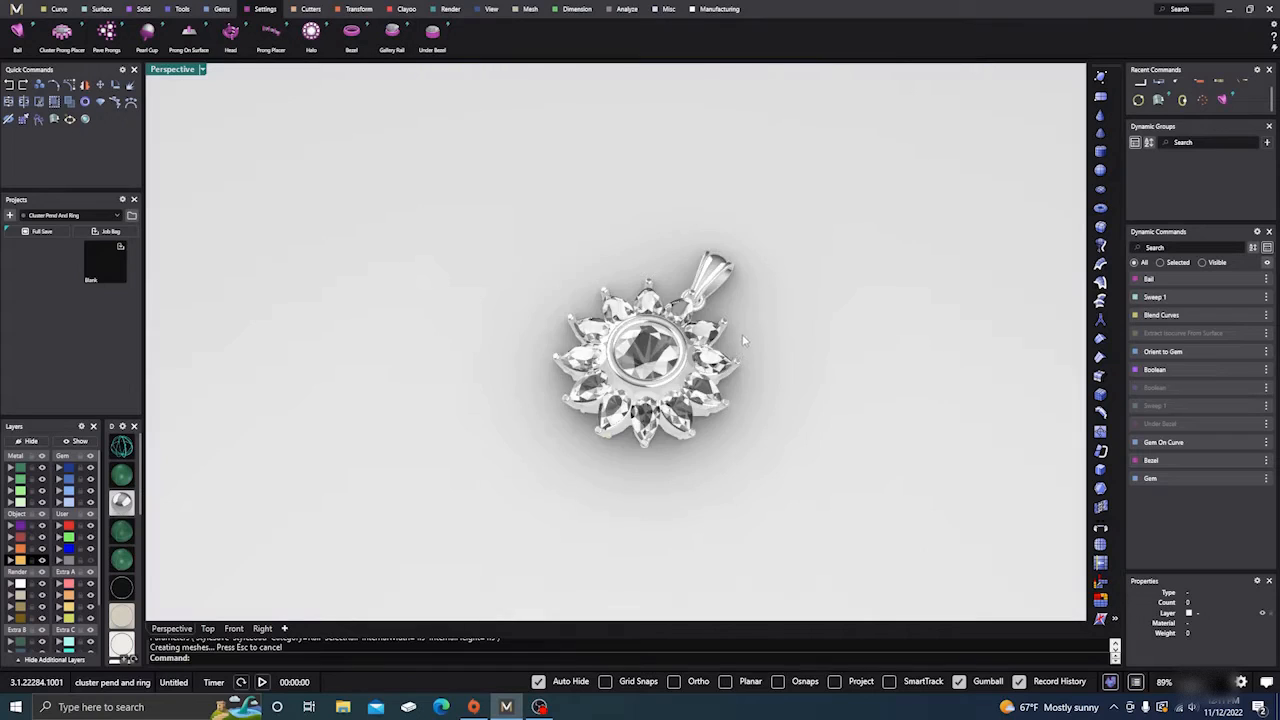
scroll(727, 312, up, 5)
mouse_move(710, 362)
right_down()
mouse_move(720, 391)
mouse_move(725, 372)
right_up()
scroll(632, 330, down, 6)
mouse_move(622, 334)
right_down()
mouse_move(606, 229)
mouse_move(608, 345)
right_up()
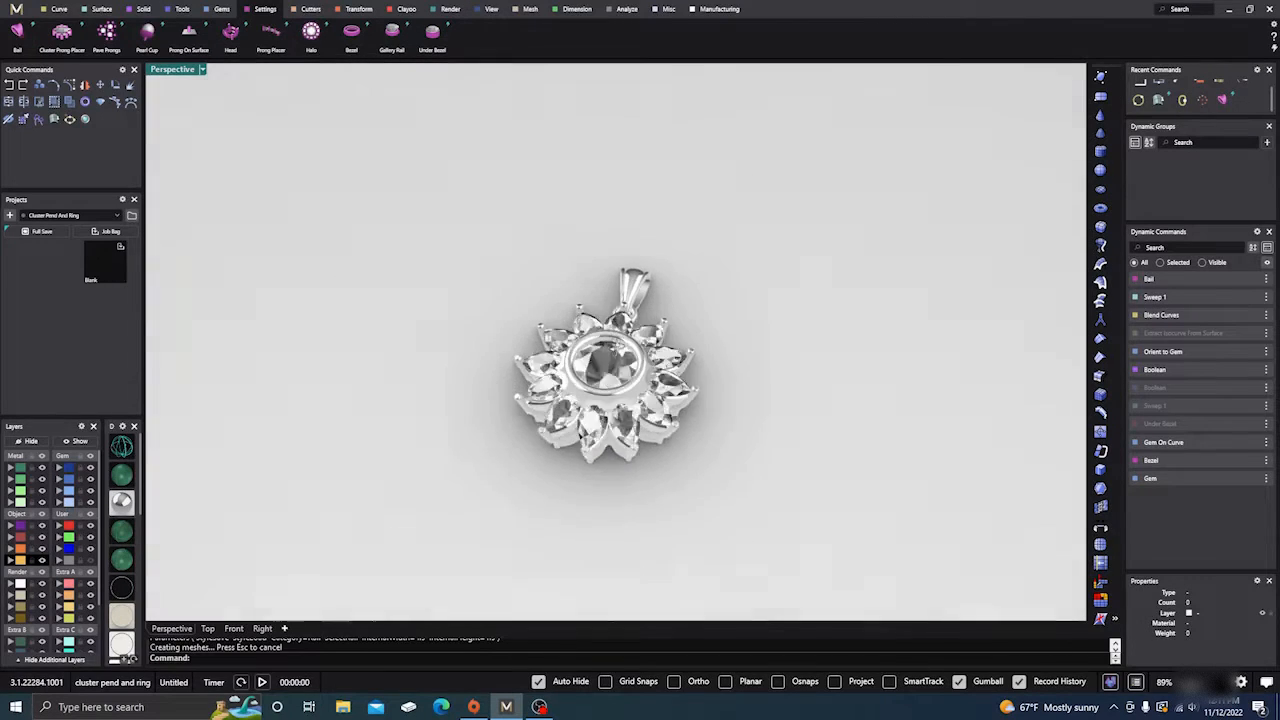
scroll(622, 390, up, 6)
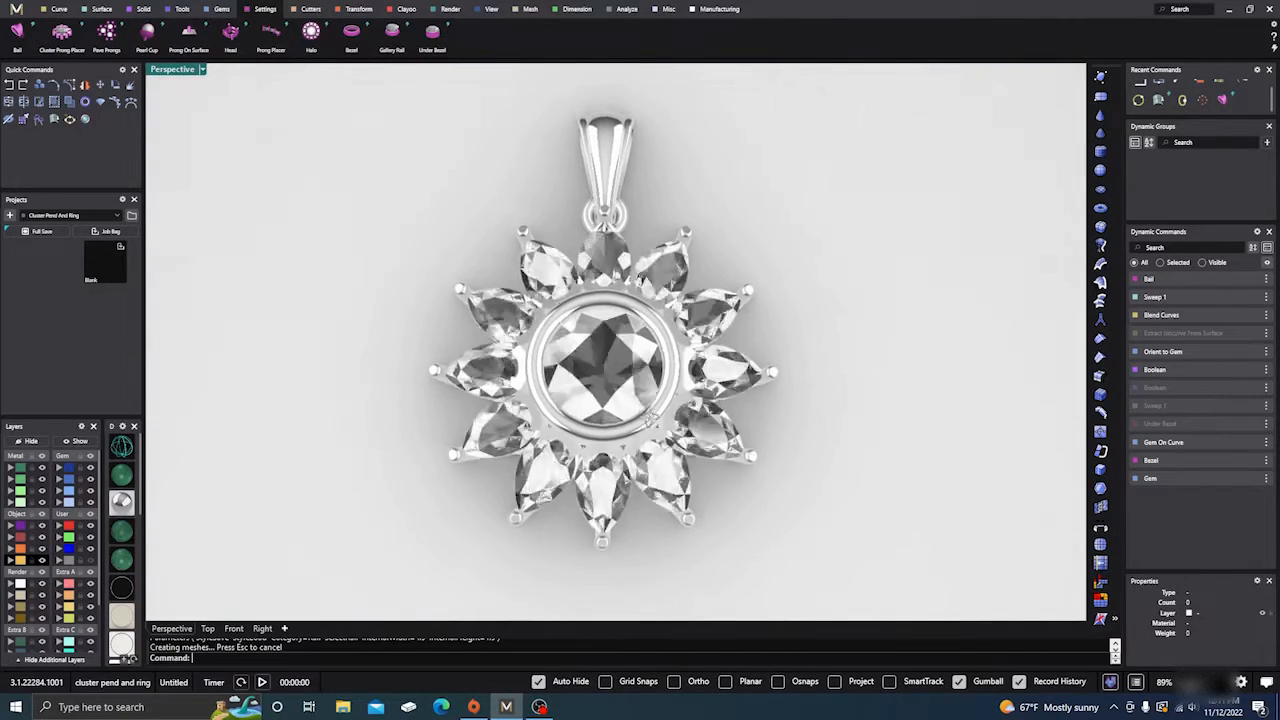
right_drag(646, 421, 420, 413)
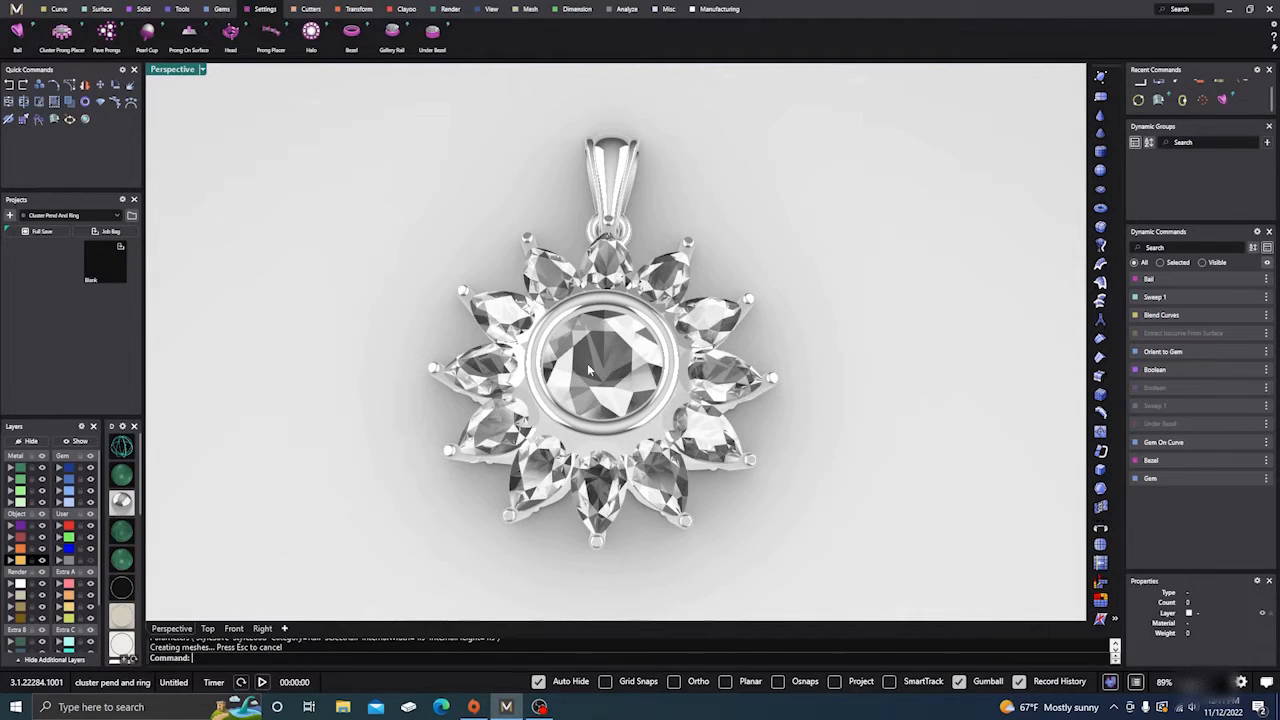
Open Render Studio, try the Emerald material on the twelve pear settings and reapply white gold to them.
click(483, 377)
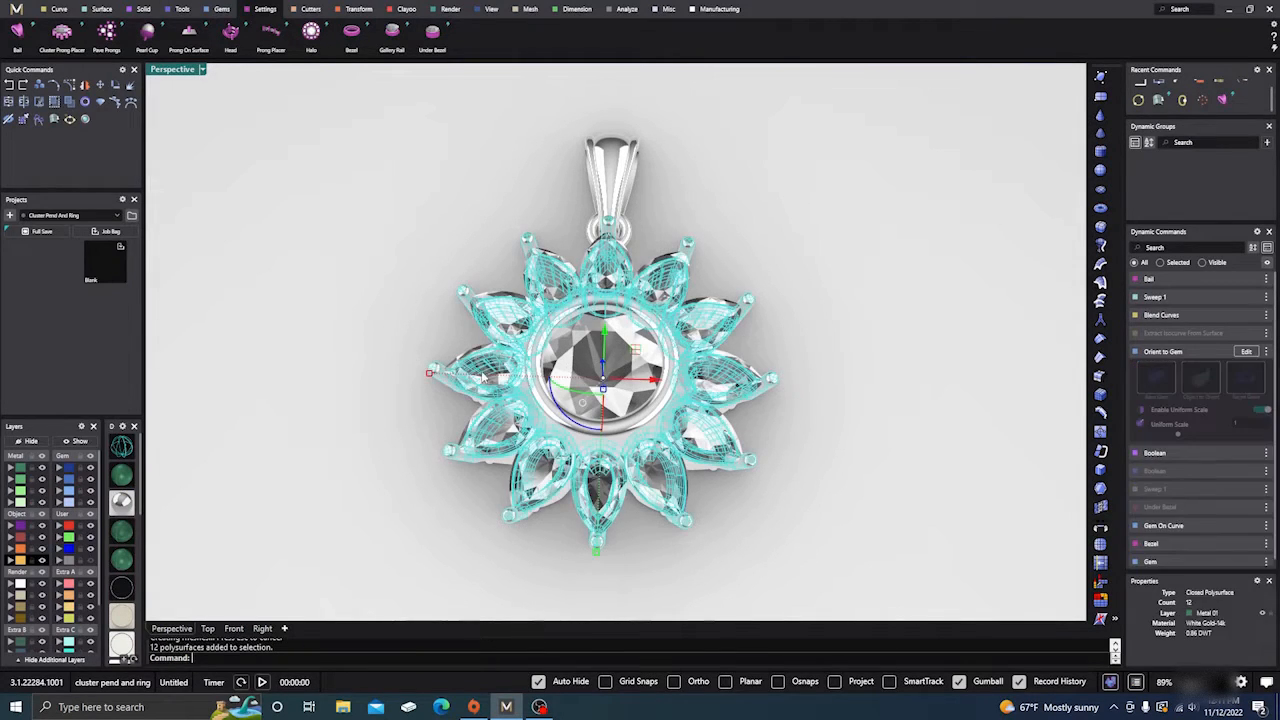
click(86, 120)
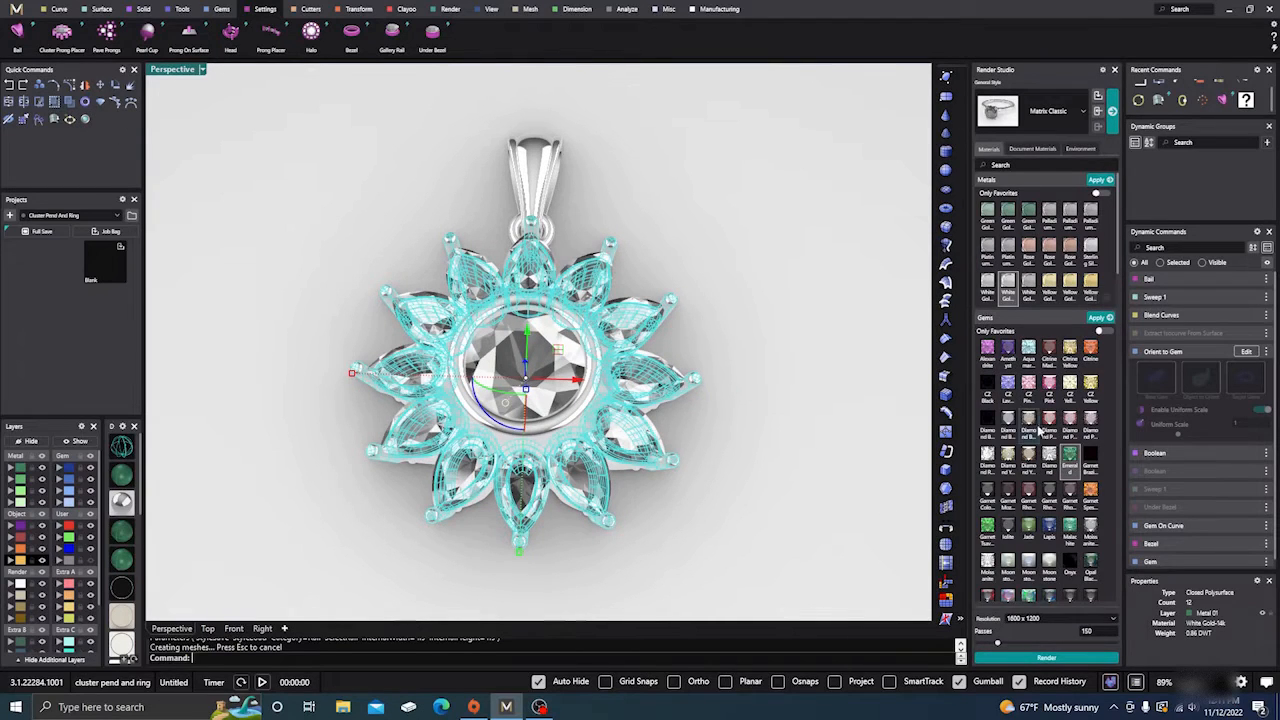
click(1070, 458)
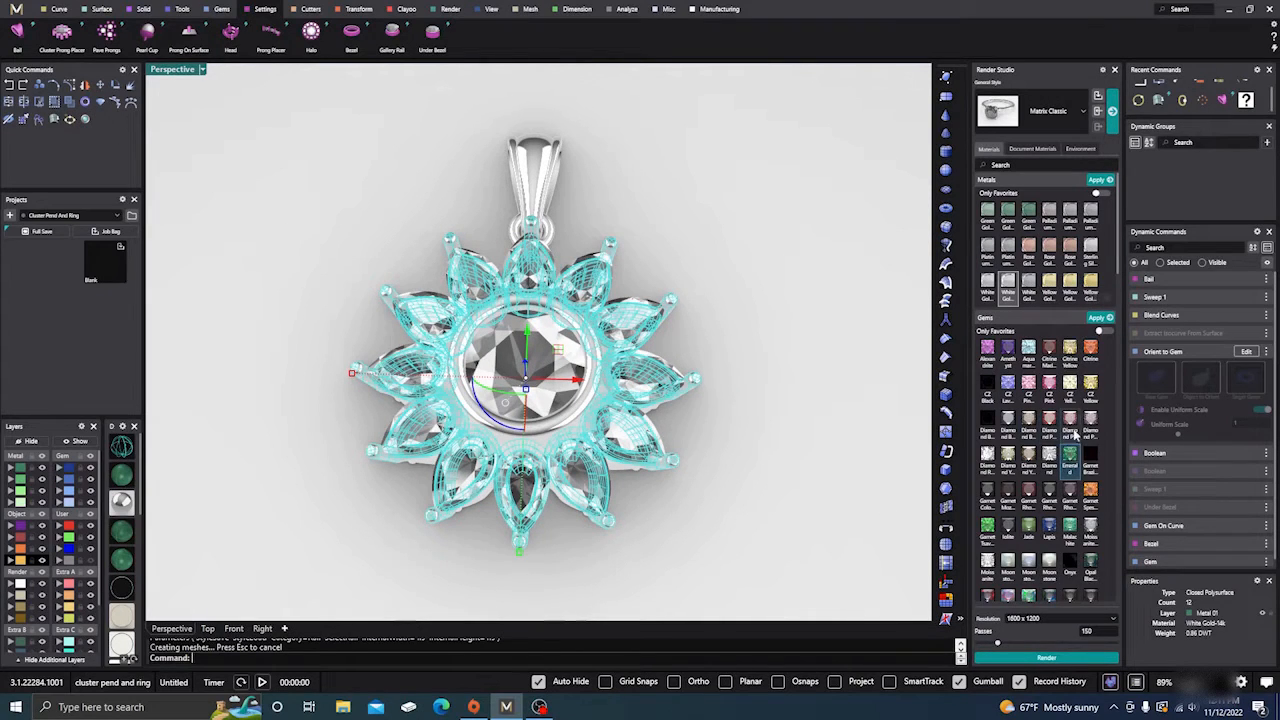
click(1100, 318)
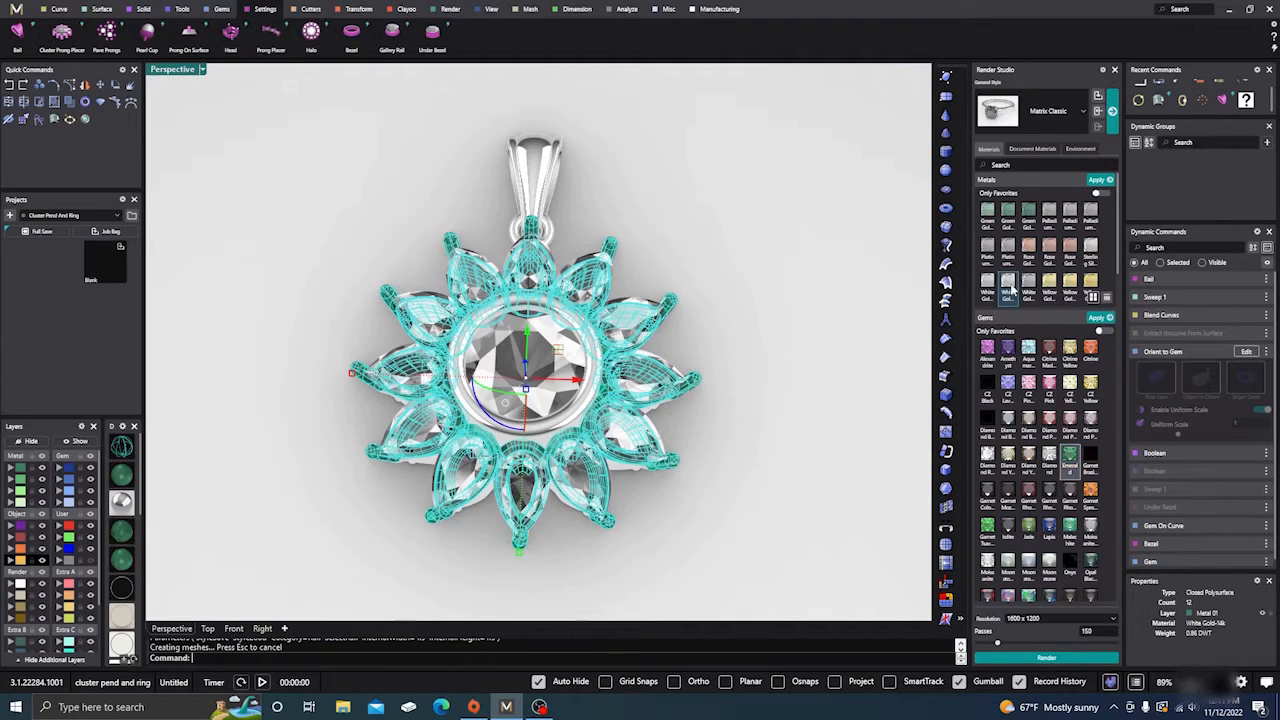
click(1104, 182)
click(776, 328)
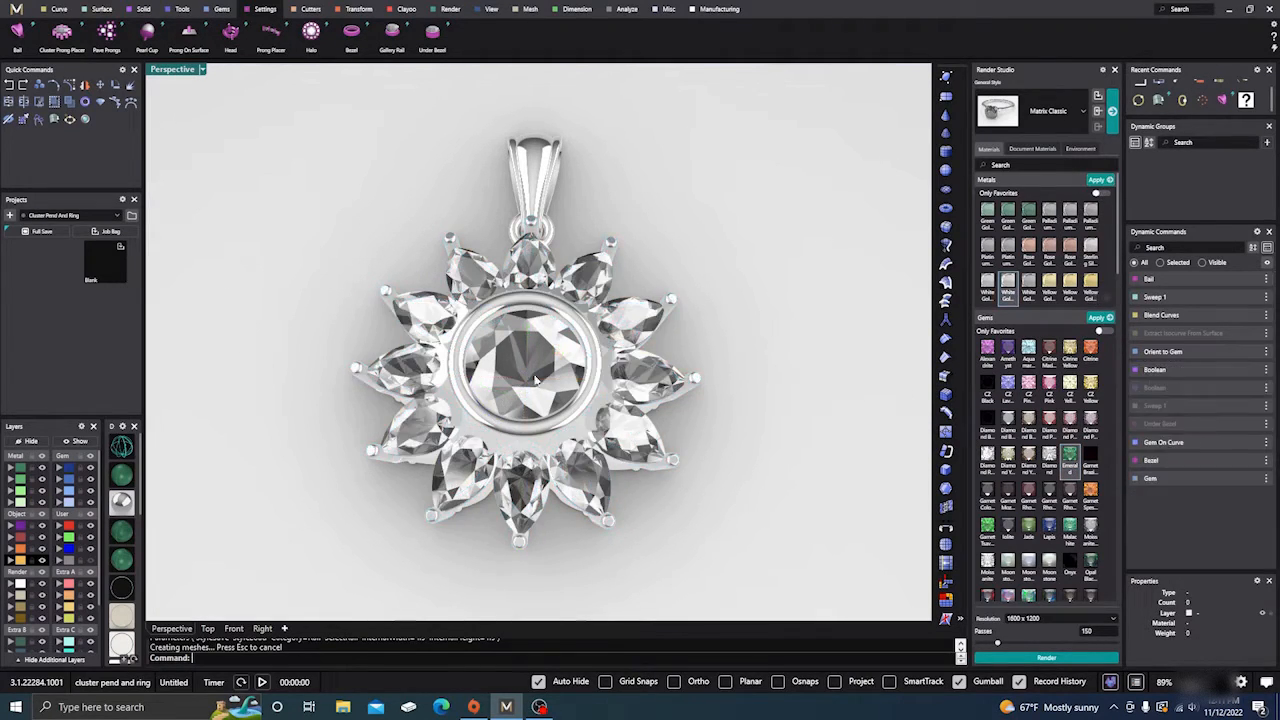
Apply the Emerald material to the twelve pear gems, leaving out the round center gem.
click(62, 470)
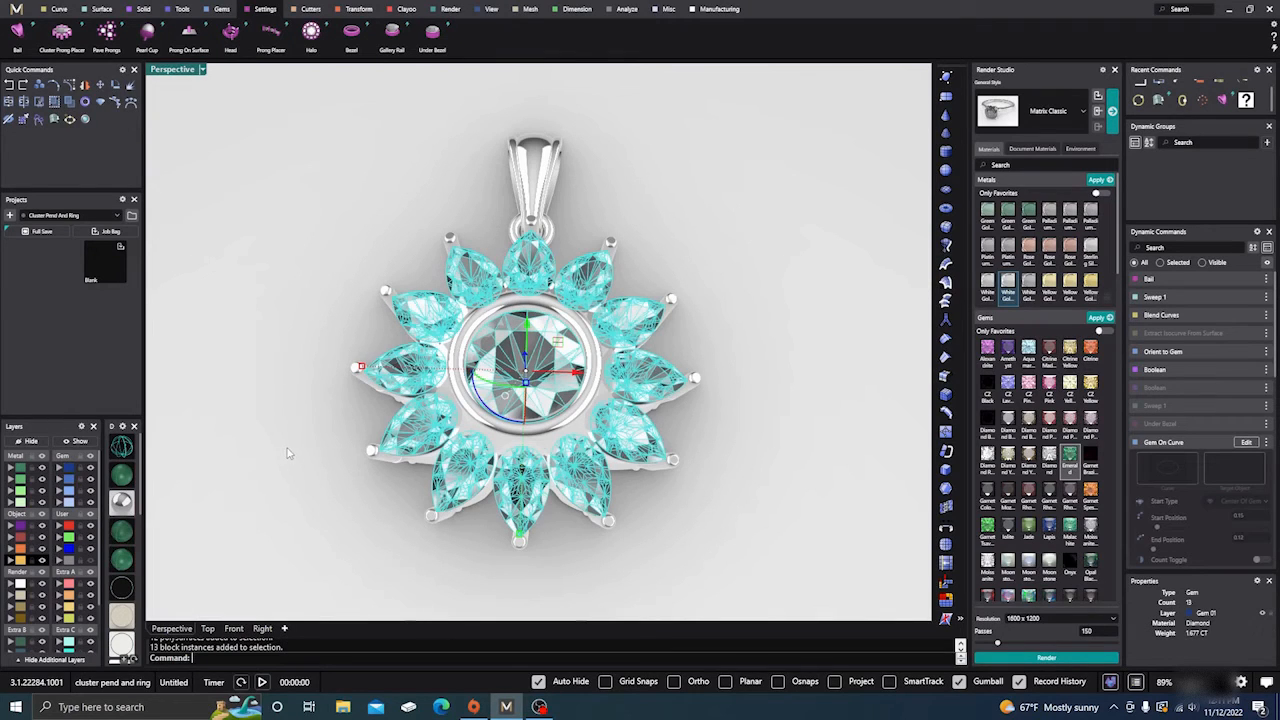
ctrl+click(505, 360)
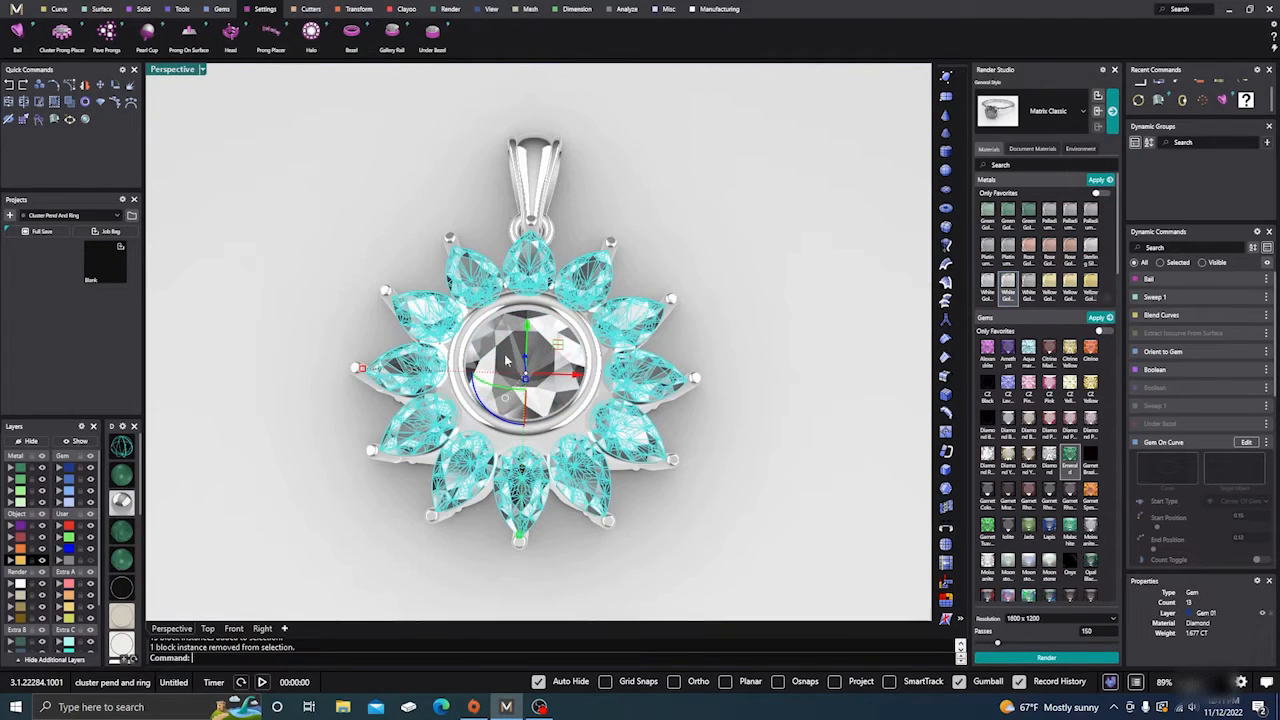
click(1069, 460)
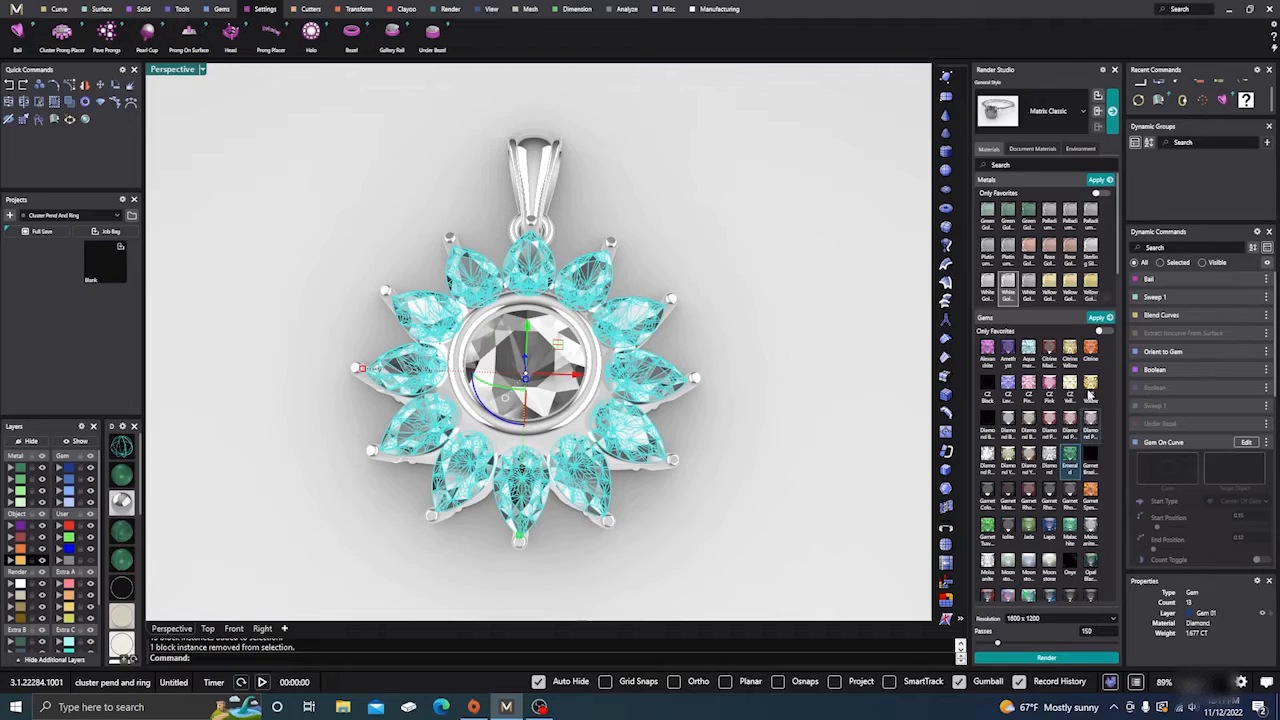
click(1096, 320)
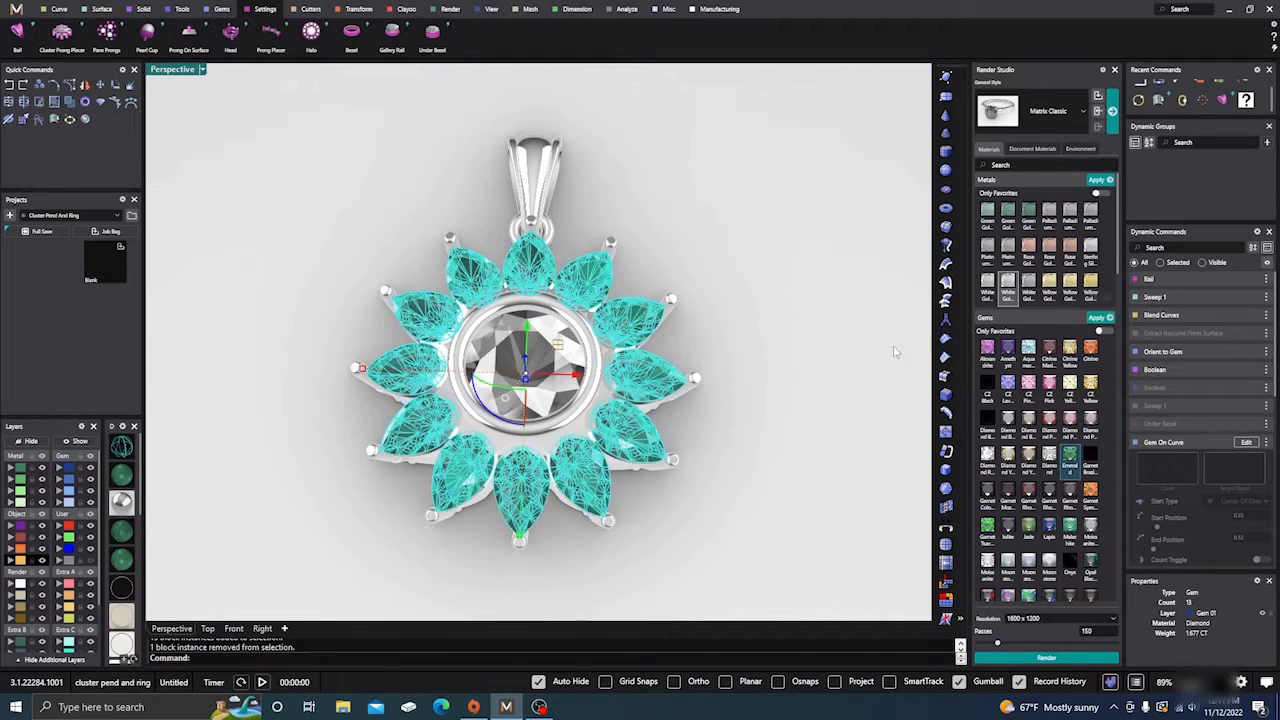
right_drag(871, 351, 757, 400)
scroll(1030, 530, down, 3)
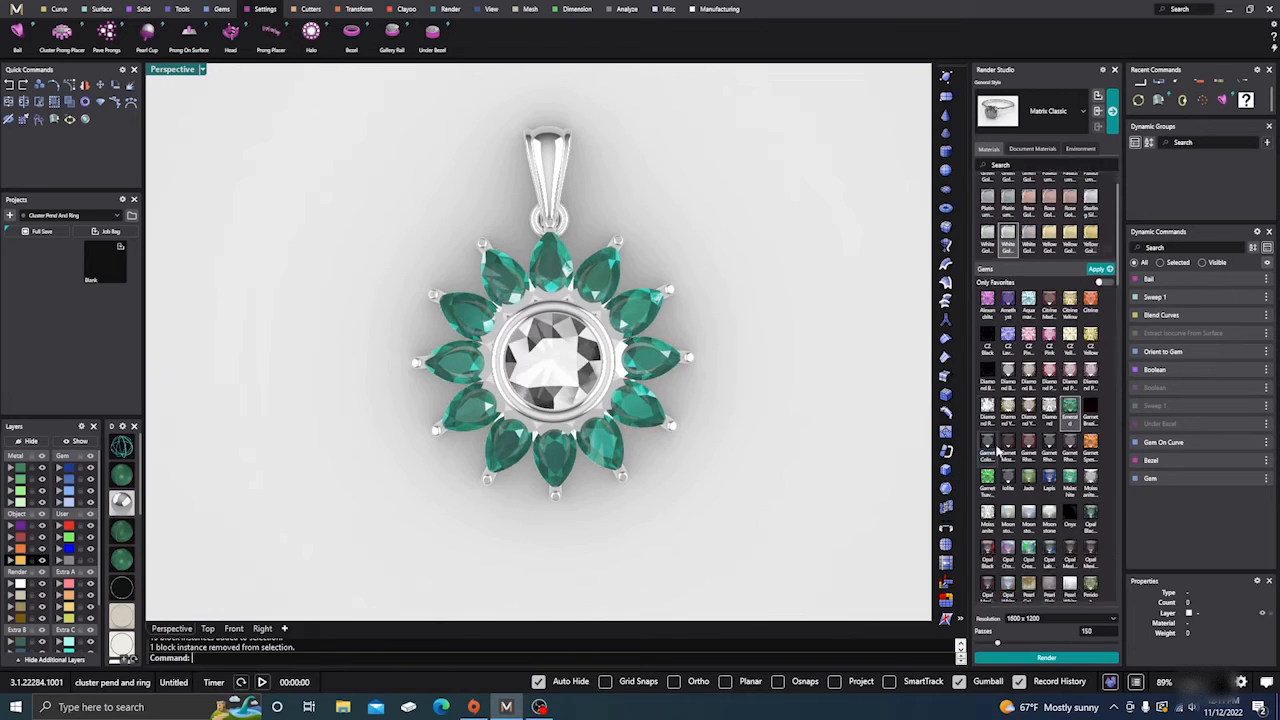
Apply a dark blue sapphire material to the twelve pear gems, excluding the round center gem.
scroll(1030, 531, down, 1)
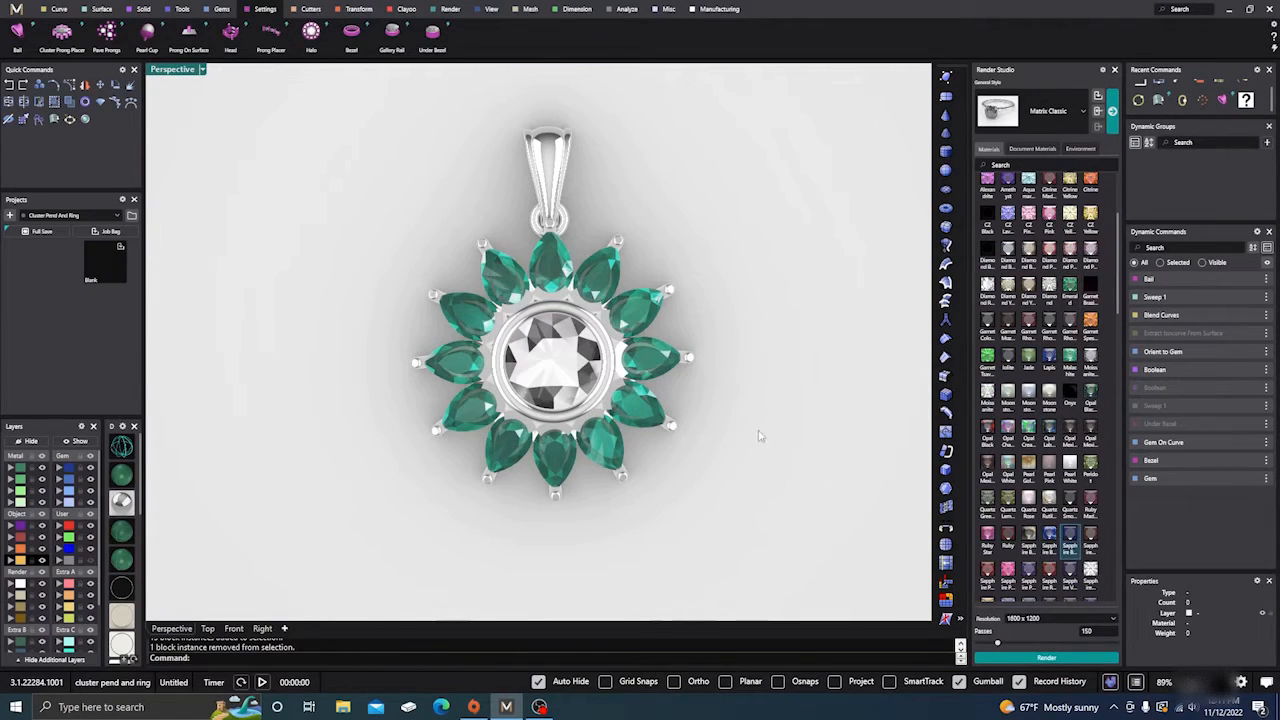
click(69, 469)
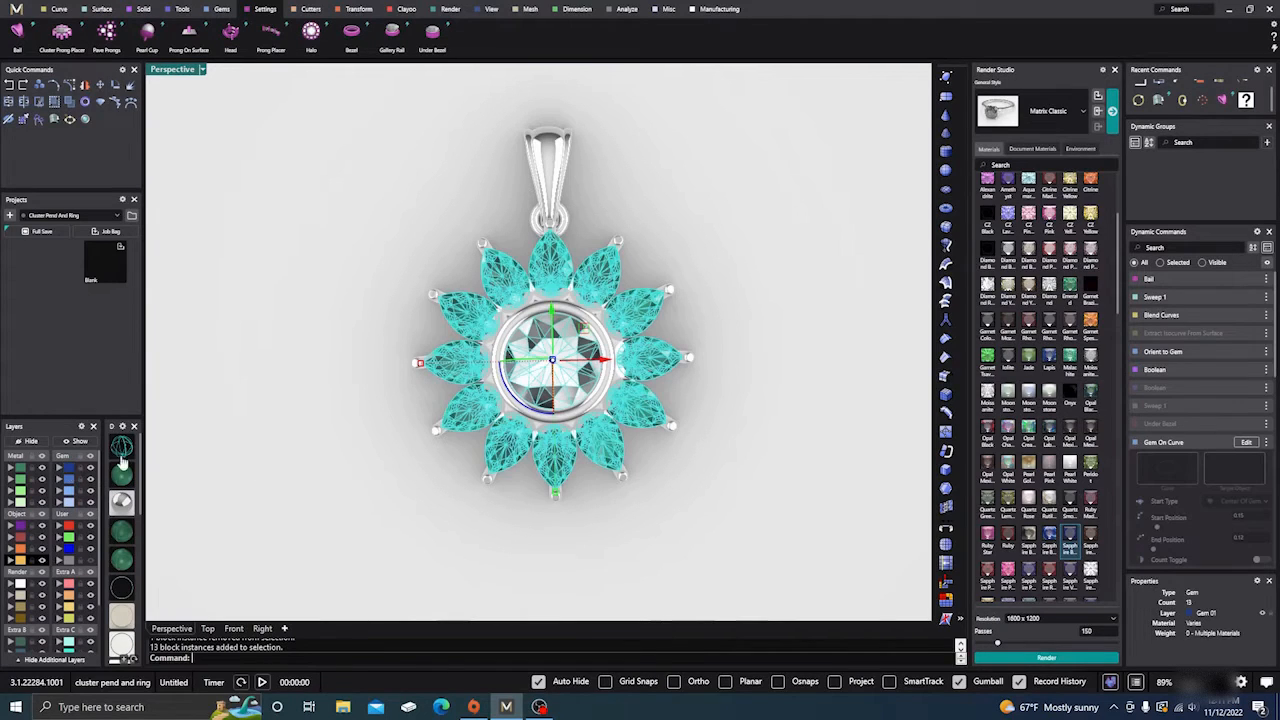
ctrl+click(578, 352)
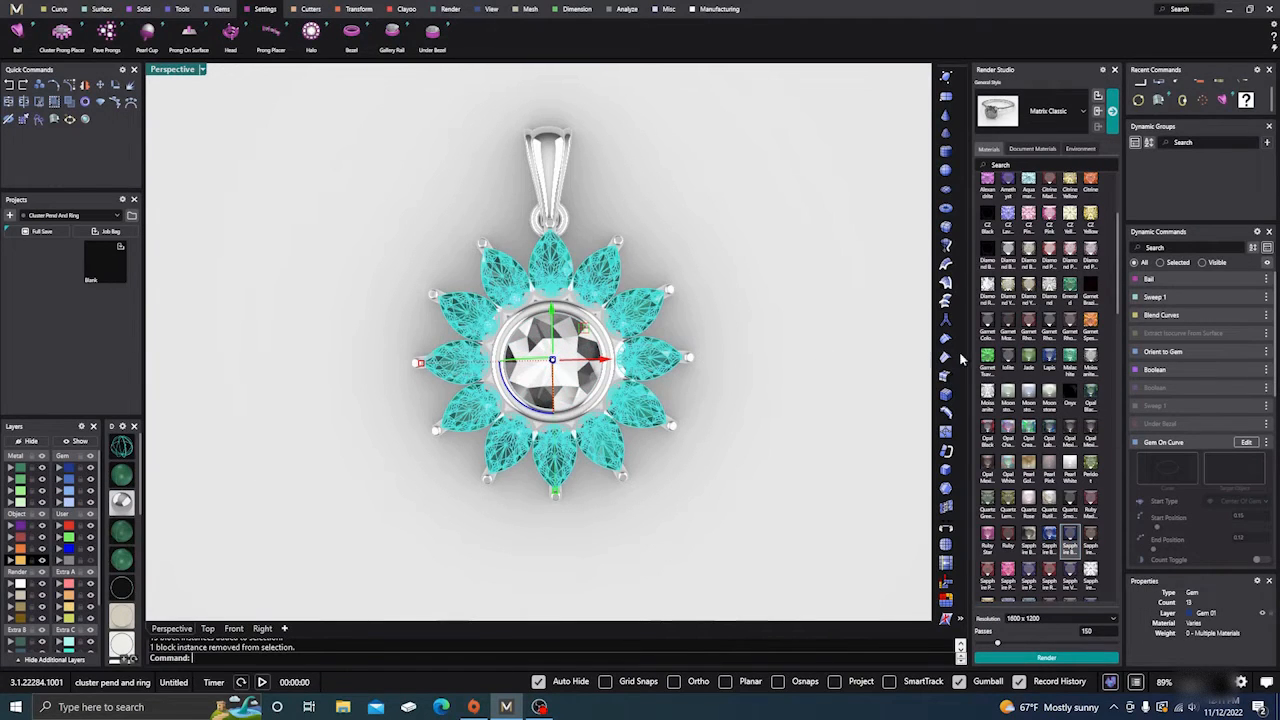
scroll(1031, 394, up, 3)
click(1098, 271)
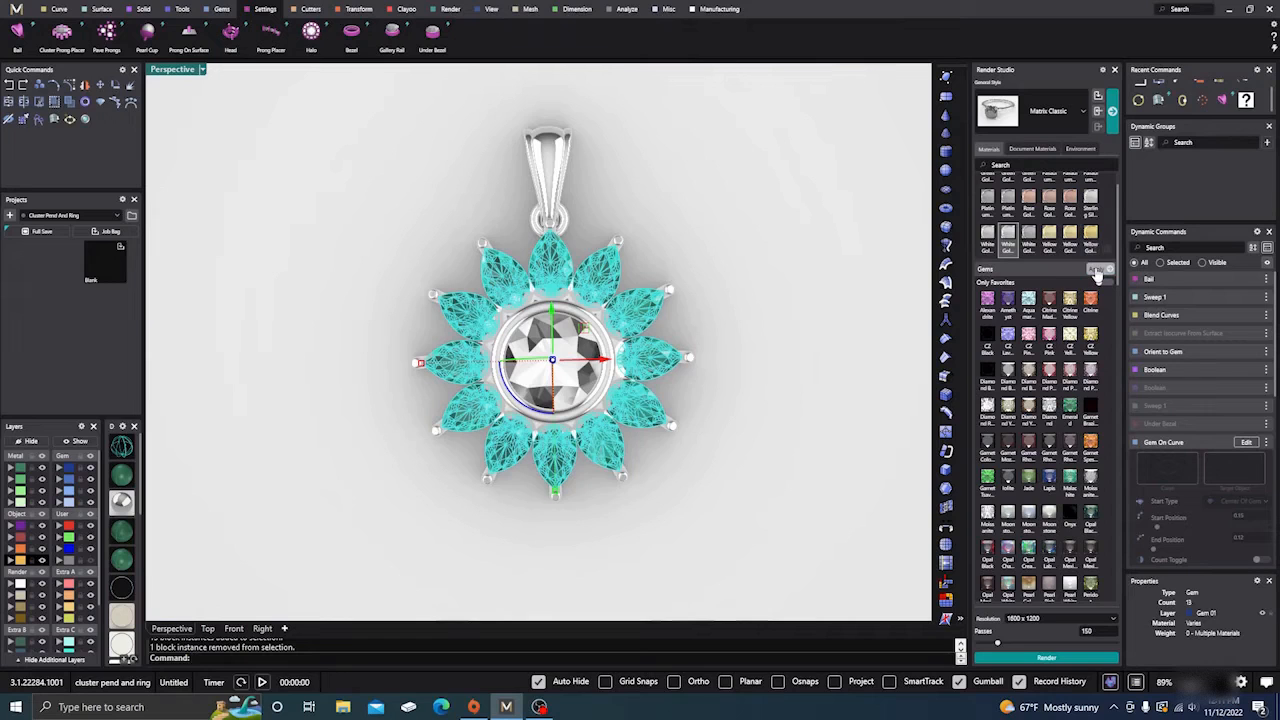
click(837, 324)
Examine the rendered pendant from the front, at low angles and close up to check the gems, prongs and bail.
right_drag(775, 404, 769, 365)
scroll(656, 442, up, 4)
scroll(656, 444, down, 2)
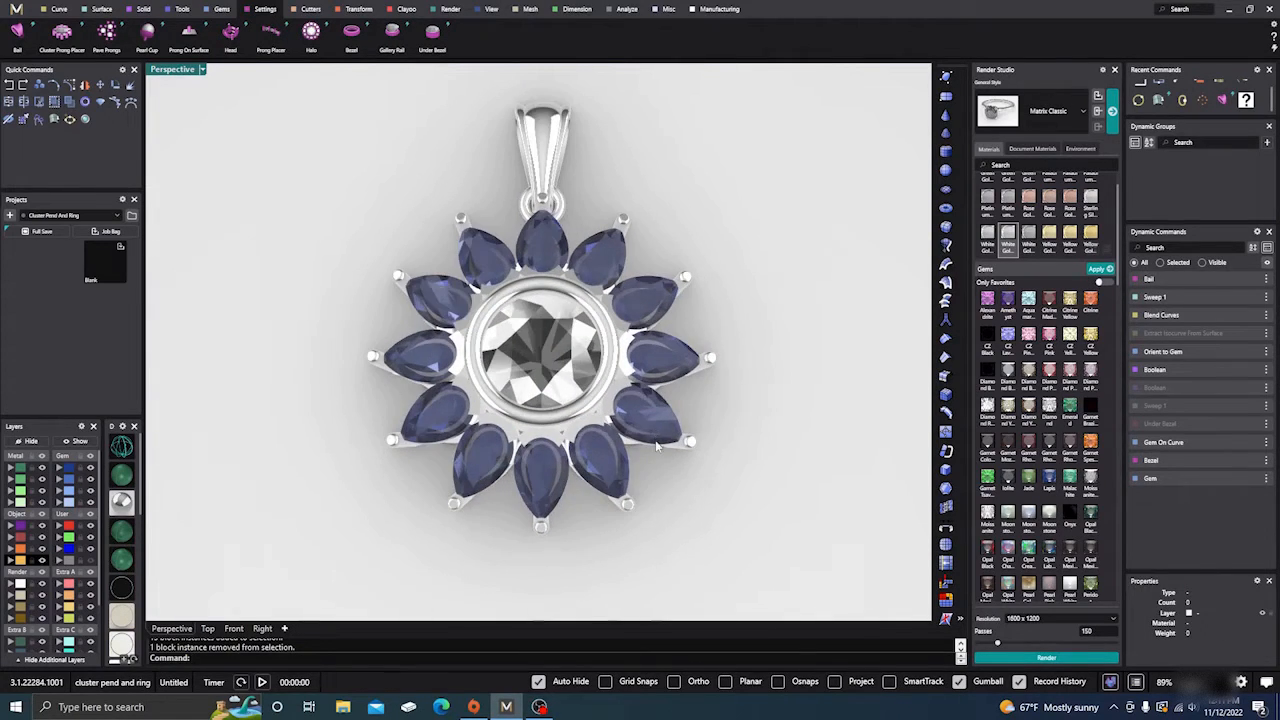
right_drag(652, 428, 592, 478)
scroll(578, 422, down, 4)
scroll(549, 393, up, 5)
right_drag(556, 395, 606, 488)
scroll(594, 440, down, 3)
scroll(580, 422, up, 5)
right_drag(582, 424, 502, 510)
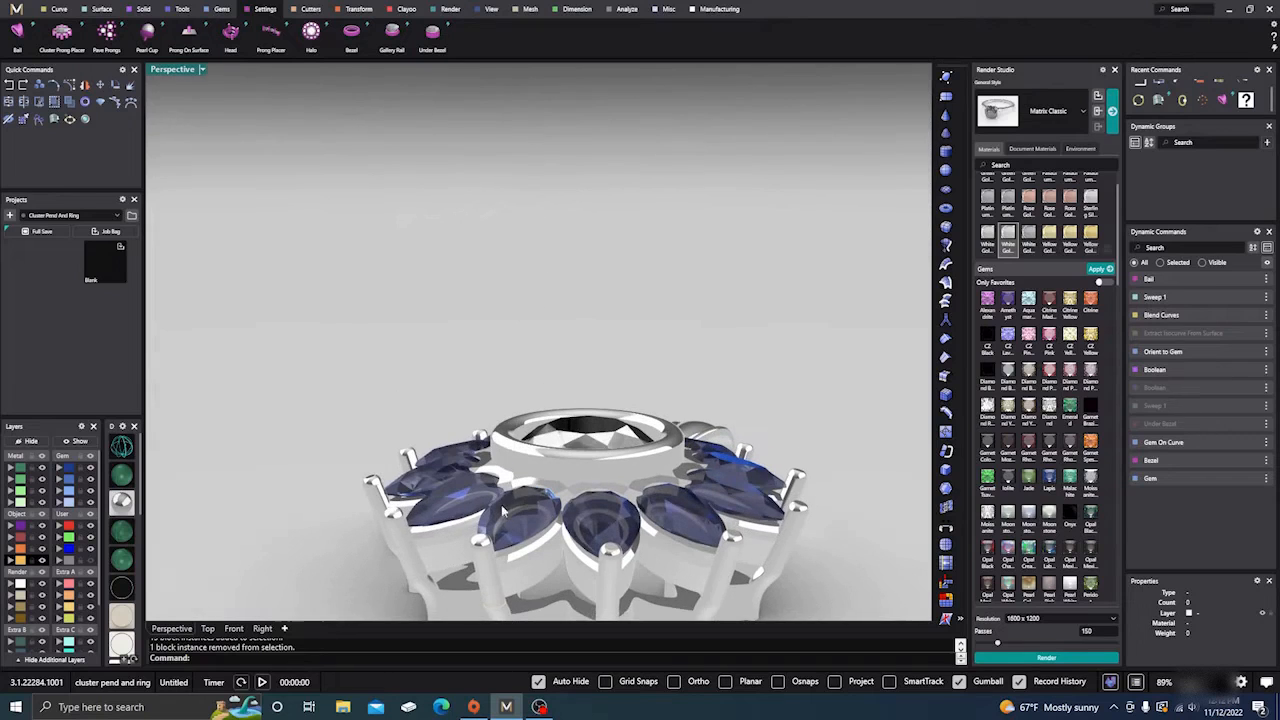
scroll(546, 512, down, 3)
right_drag(578, 482, 595, 553)
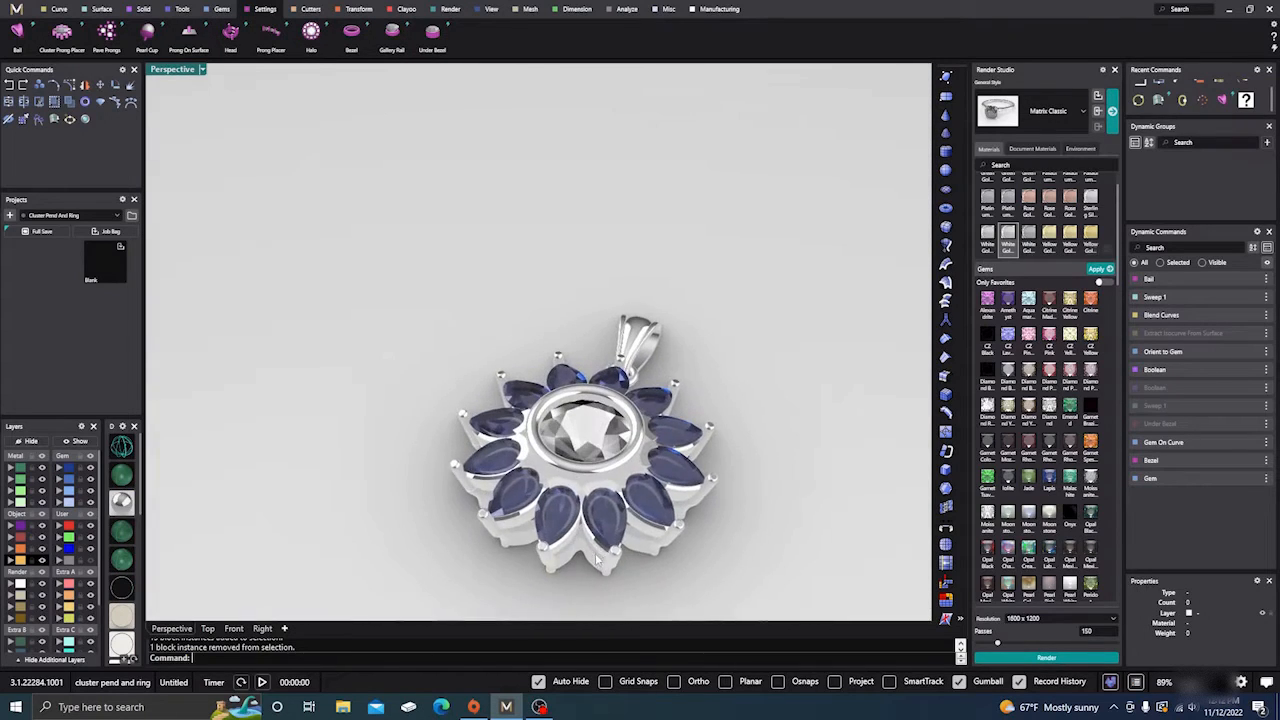
scroll(574, 432, down, 4)
right_drag(574, 434, 593, 410)
scroll(588, 490, up, 4)
scroll(607, 374, down, 5)
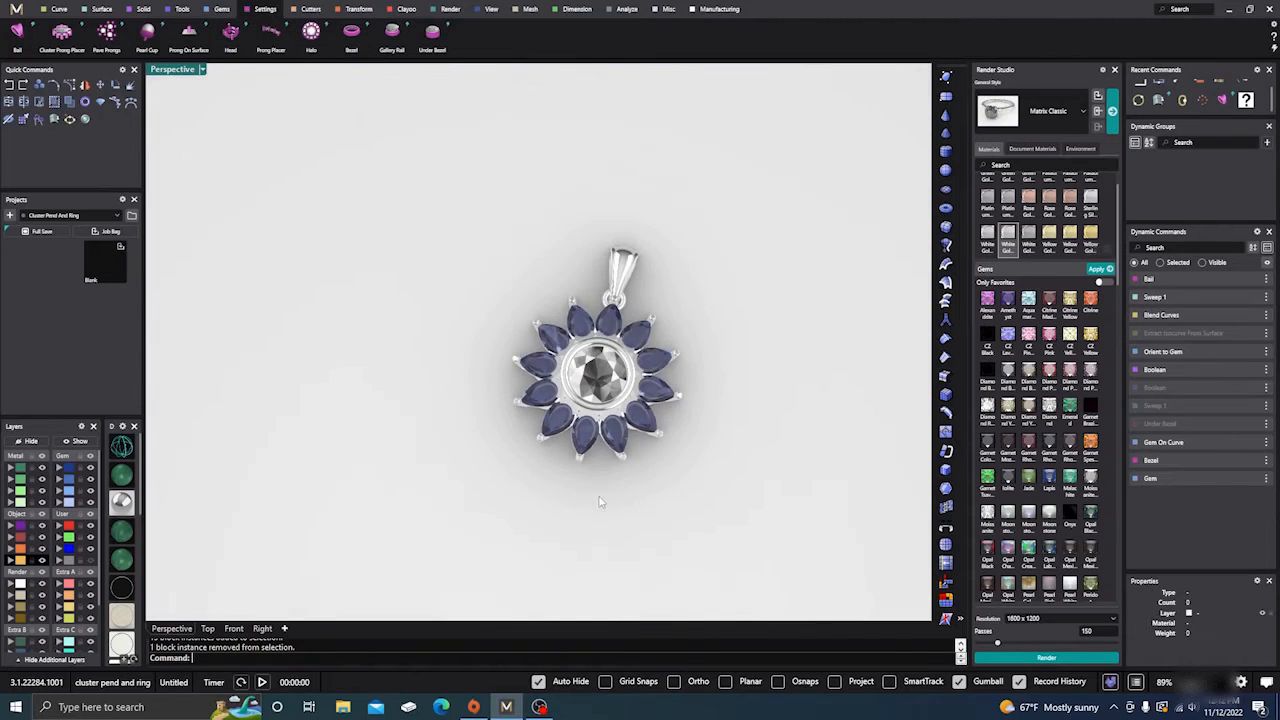
scroll(593, 410, up, 5)
scroll(595, 410, down, 2)
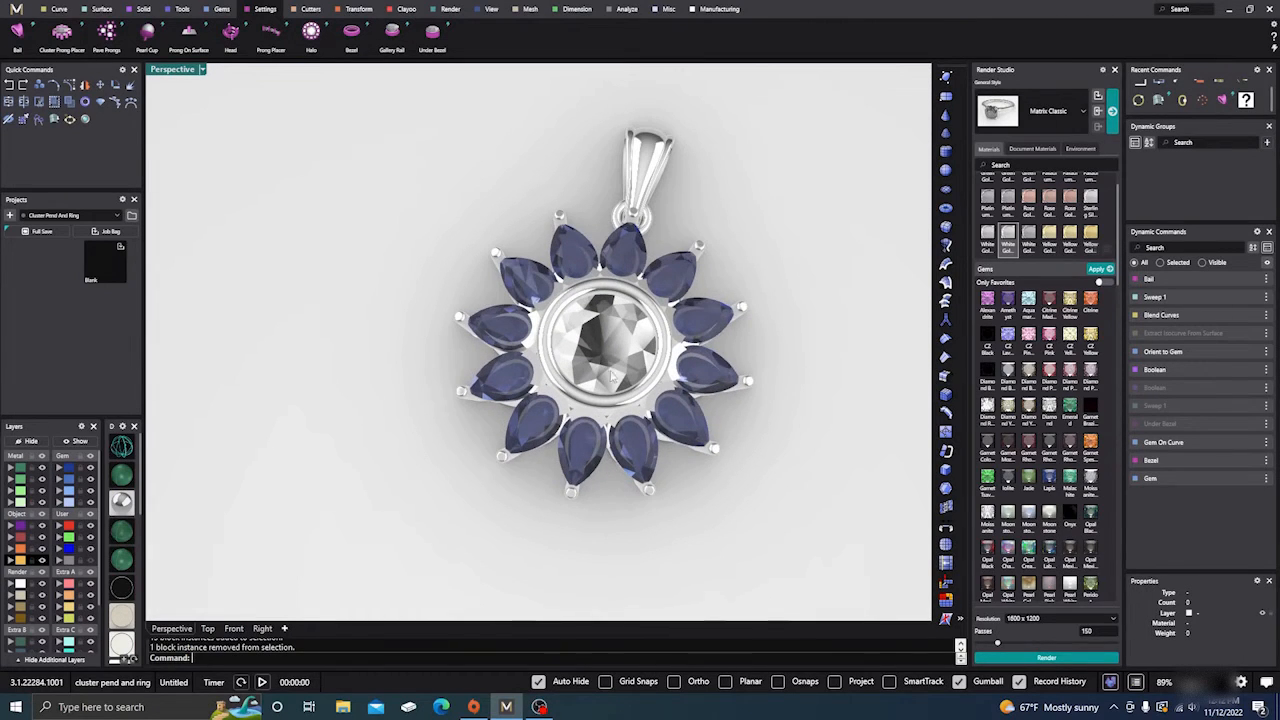